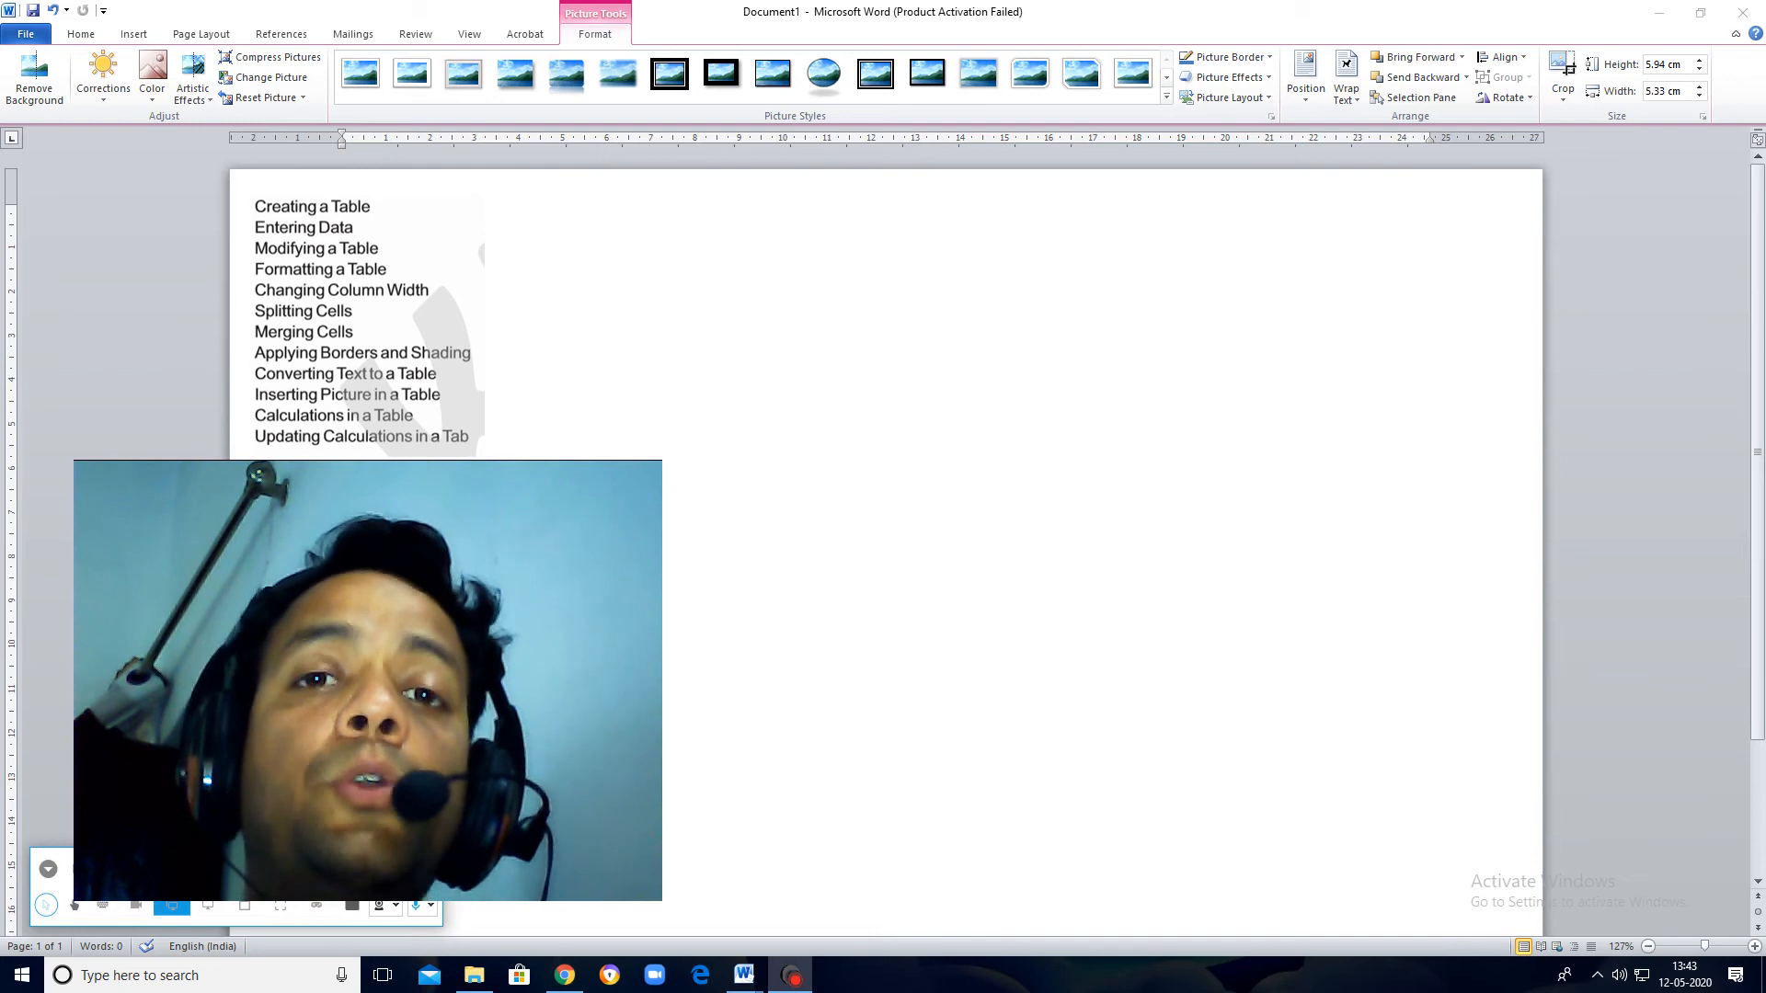
click(459, 302)
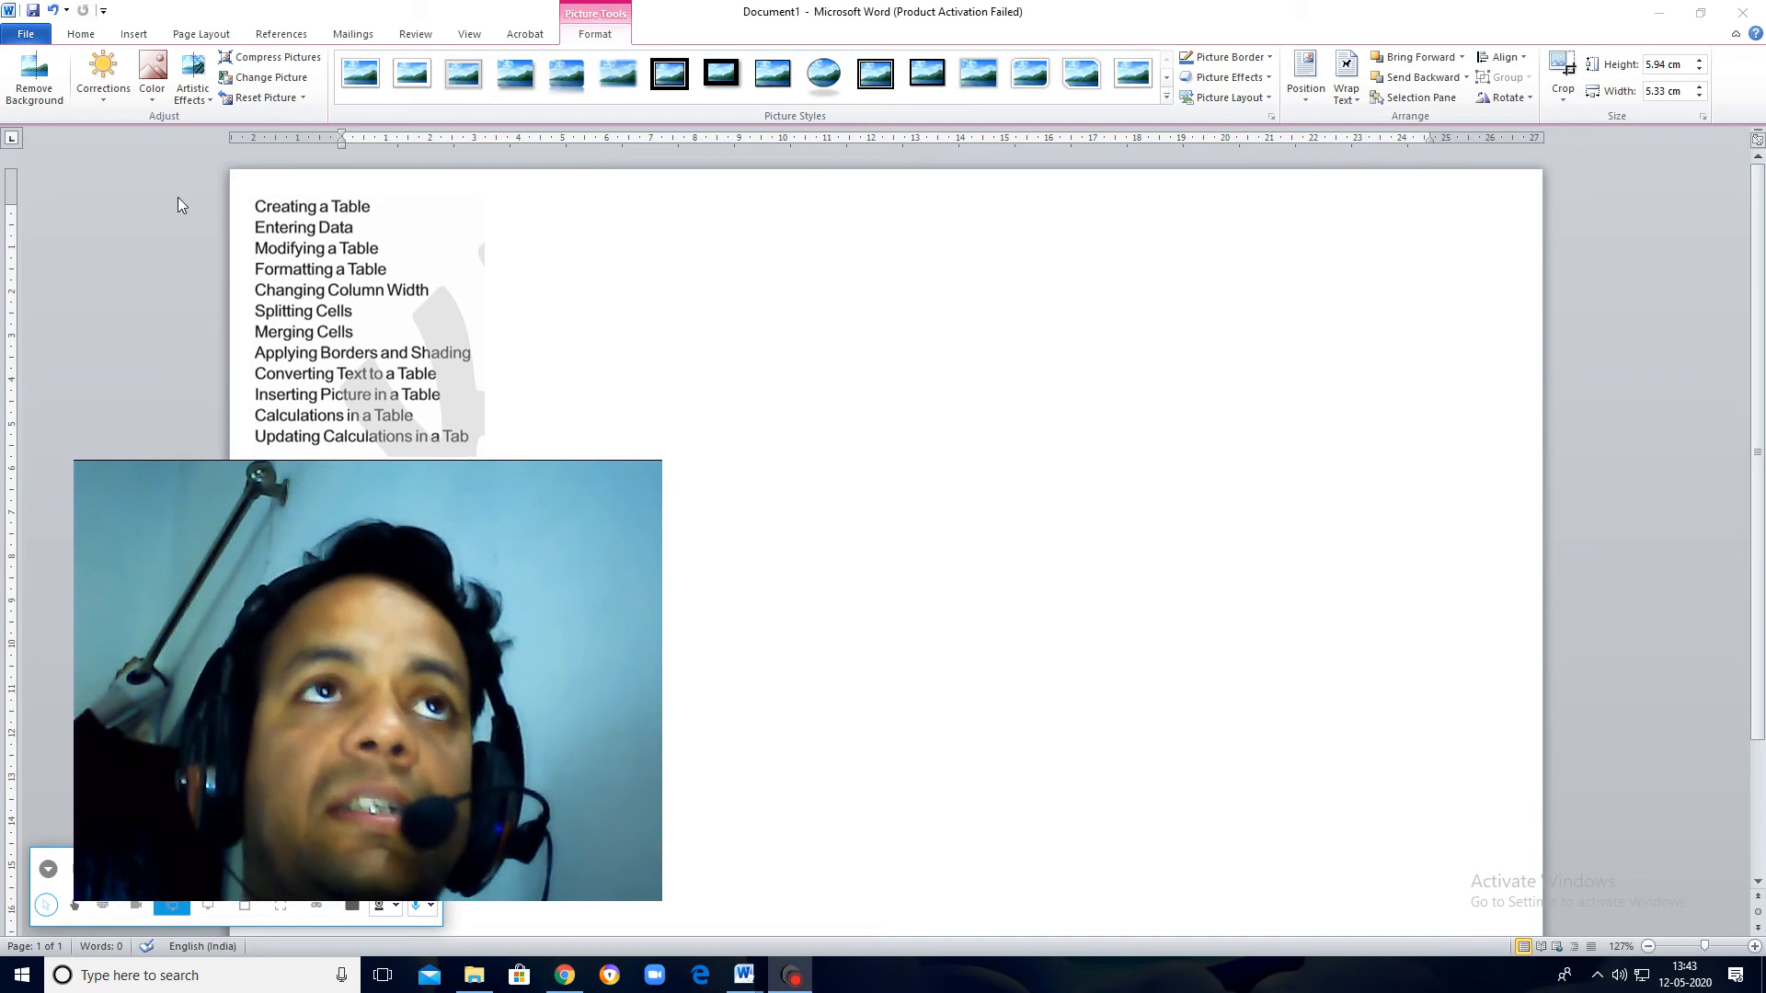
click(130, 36)
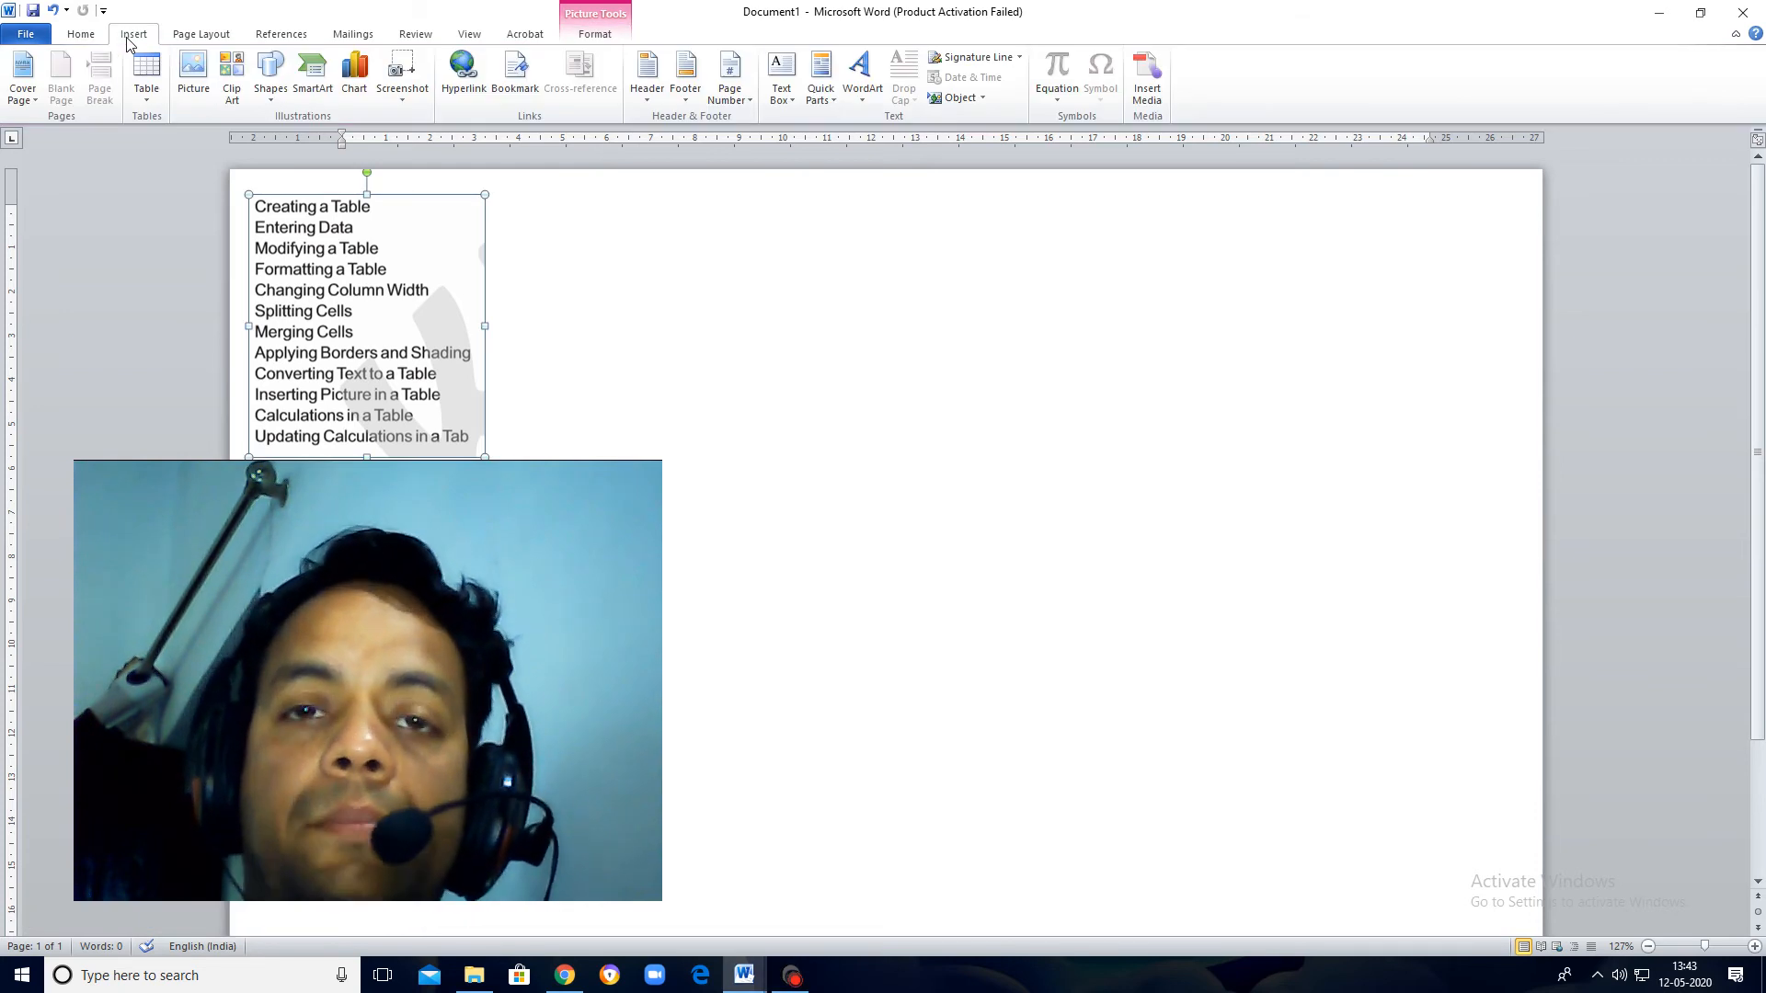
click(151, 97)
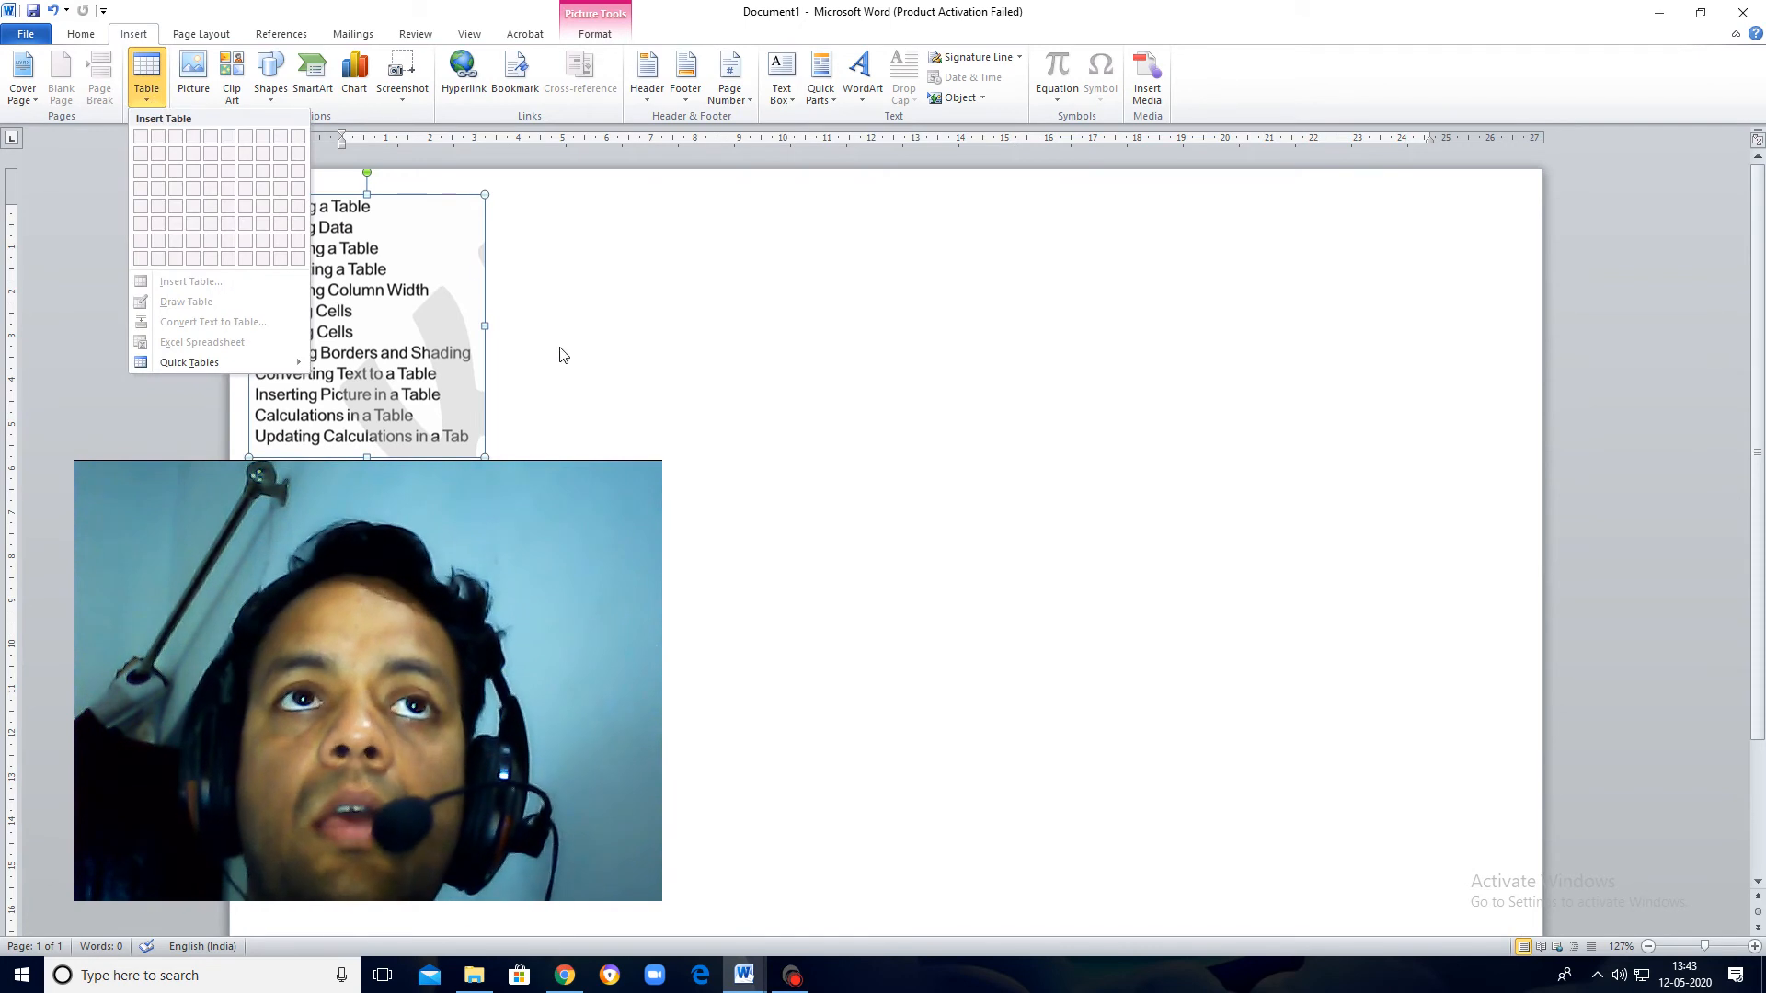
click(563, 355)
click(147, 88)
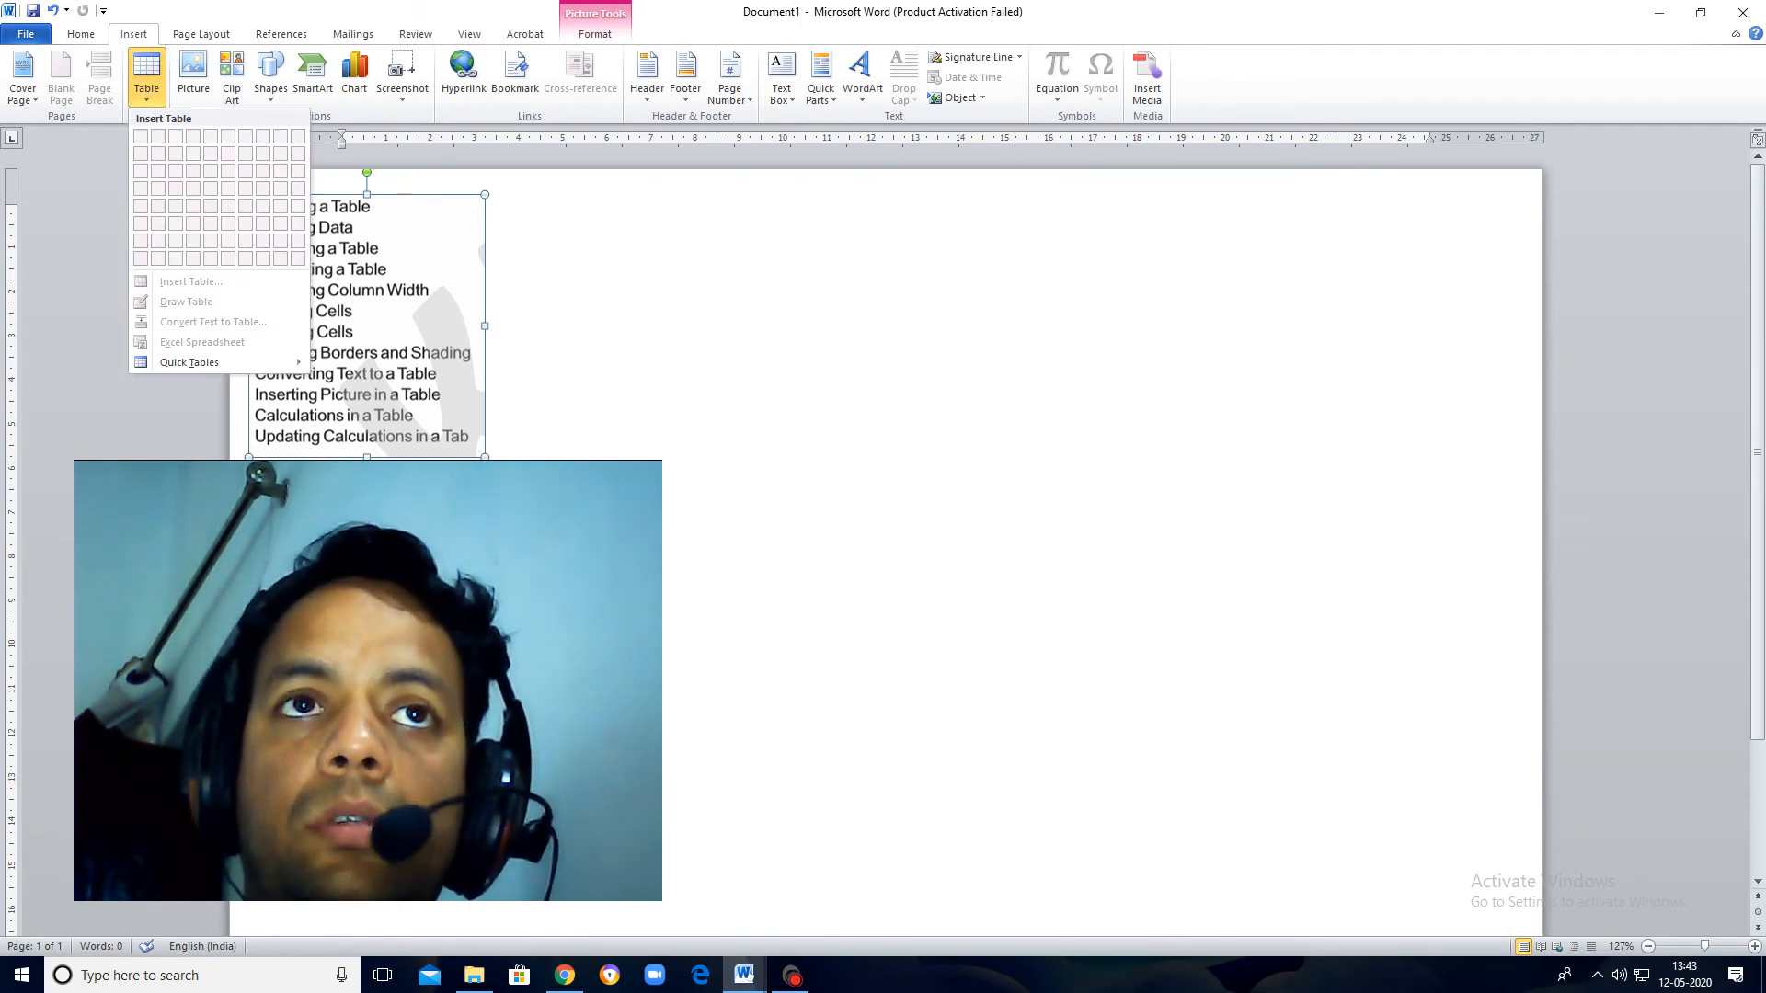
Step: Deselect the topic-list picture and insert a table with 5 columns and 5 rows
click(565, 412)
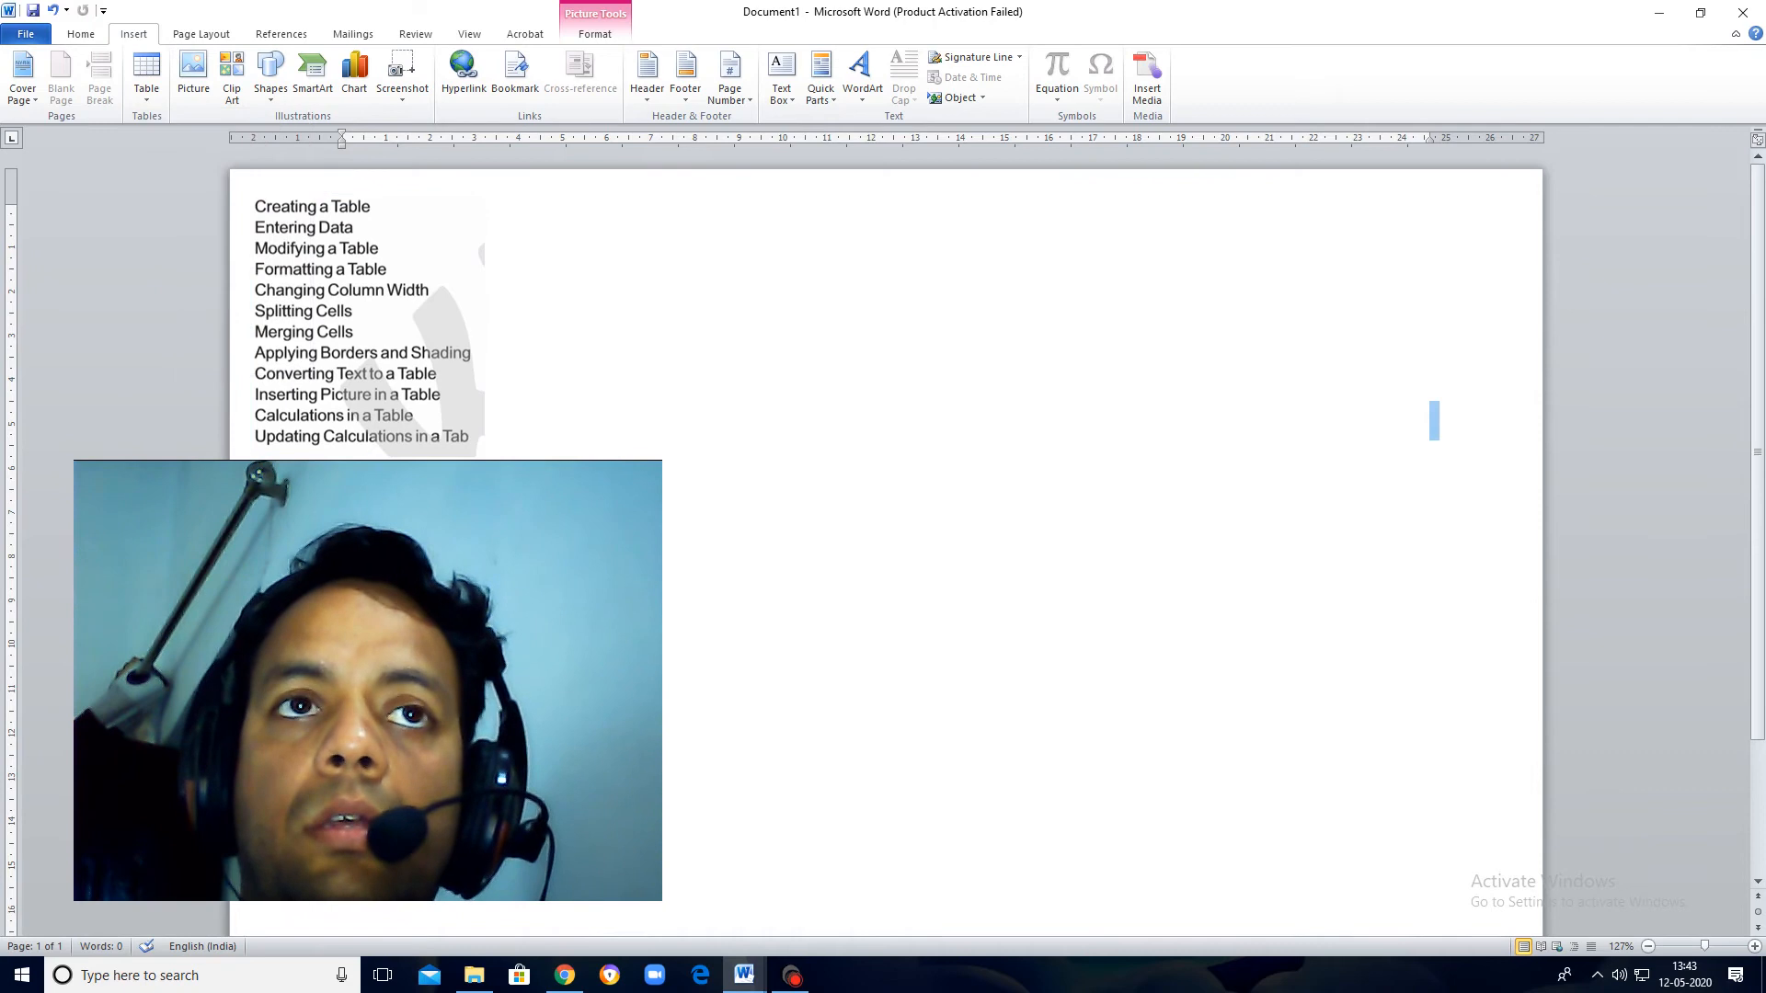
click(145, 93)
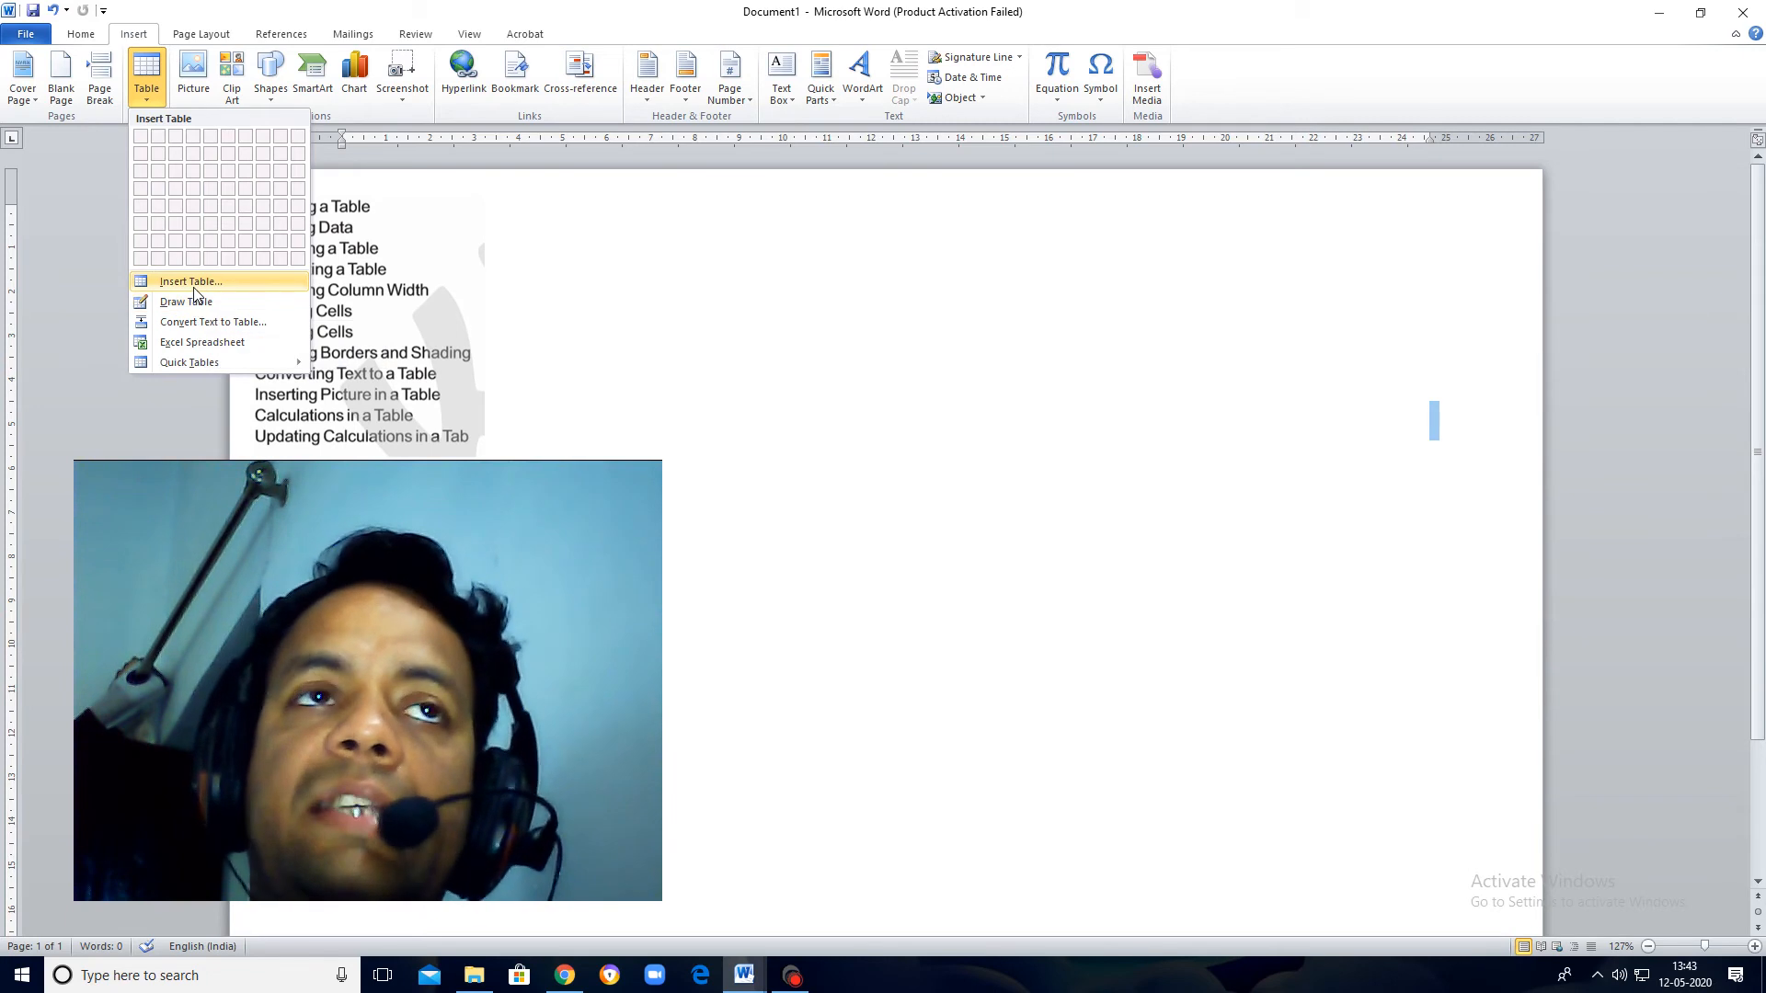
click(192, 282)
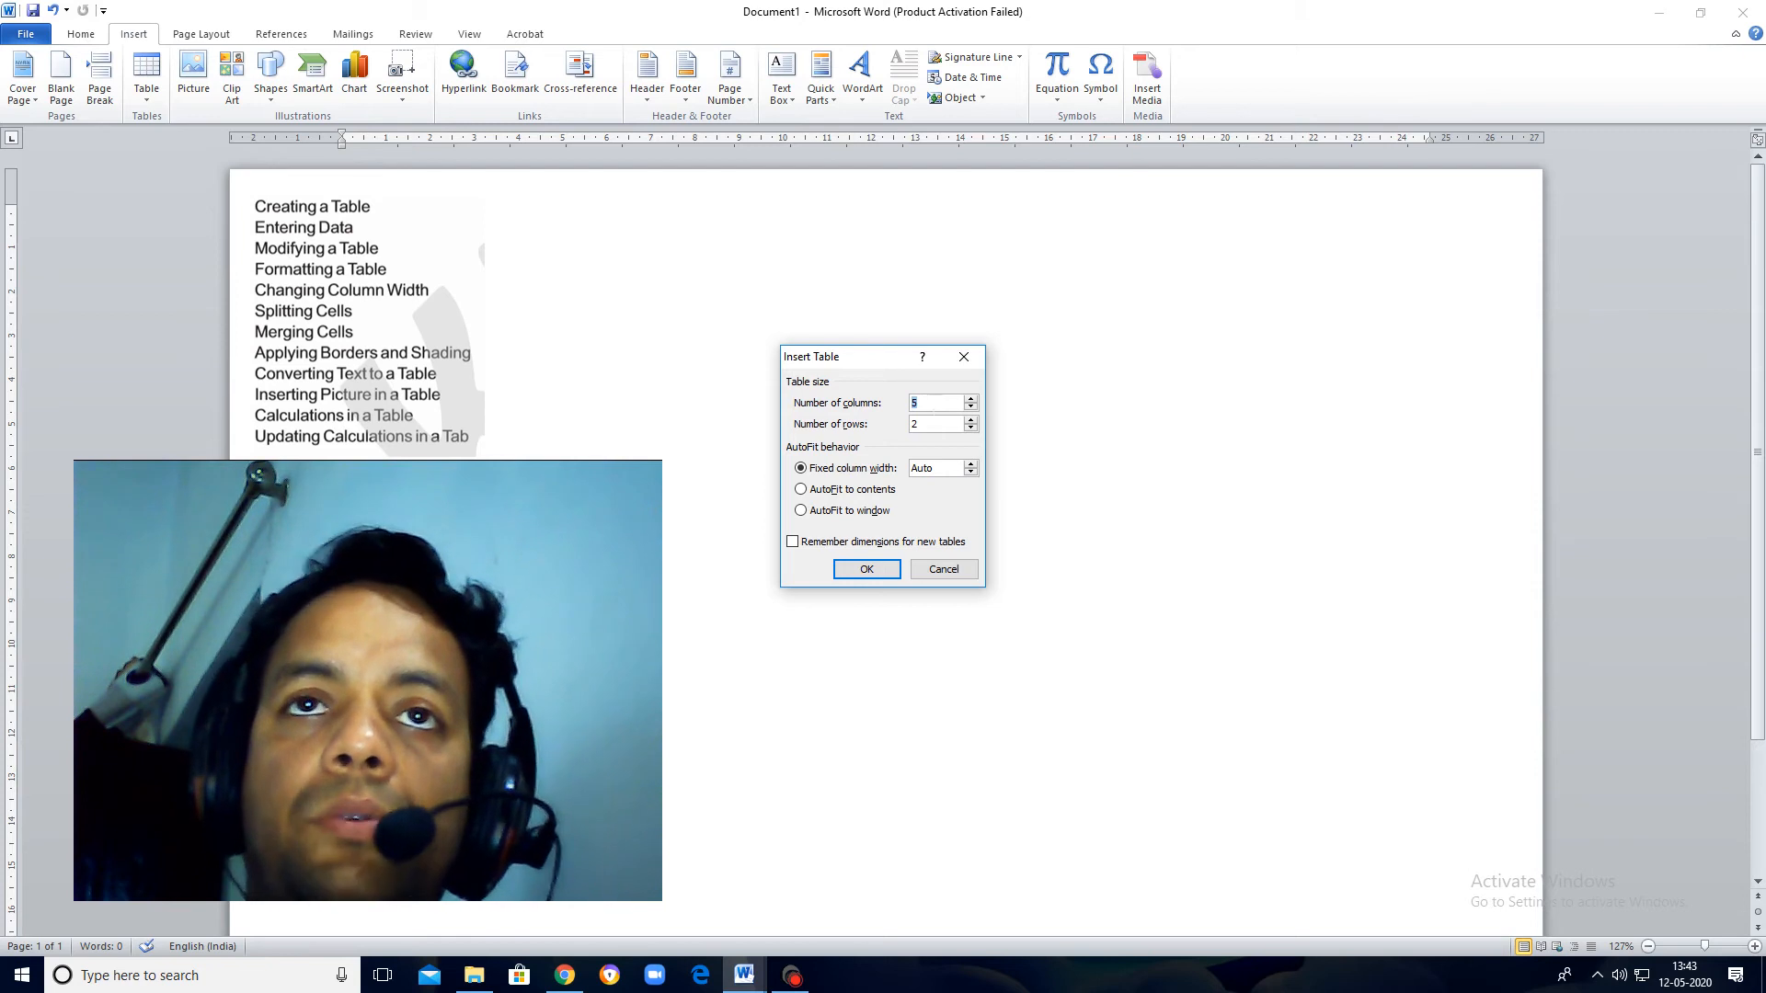
drag(922, 424, 909, 423)
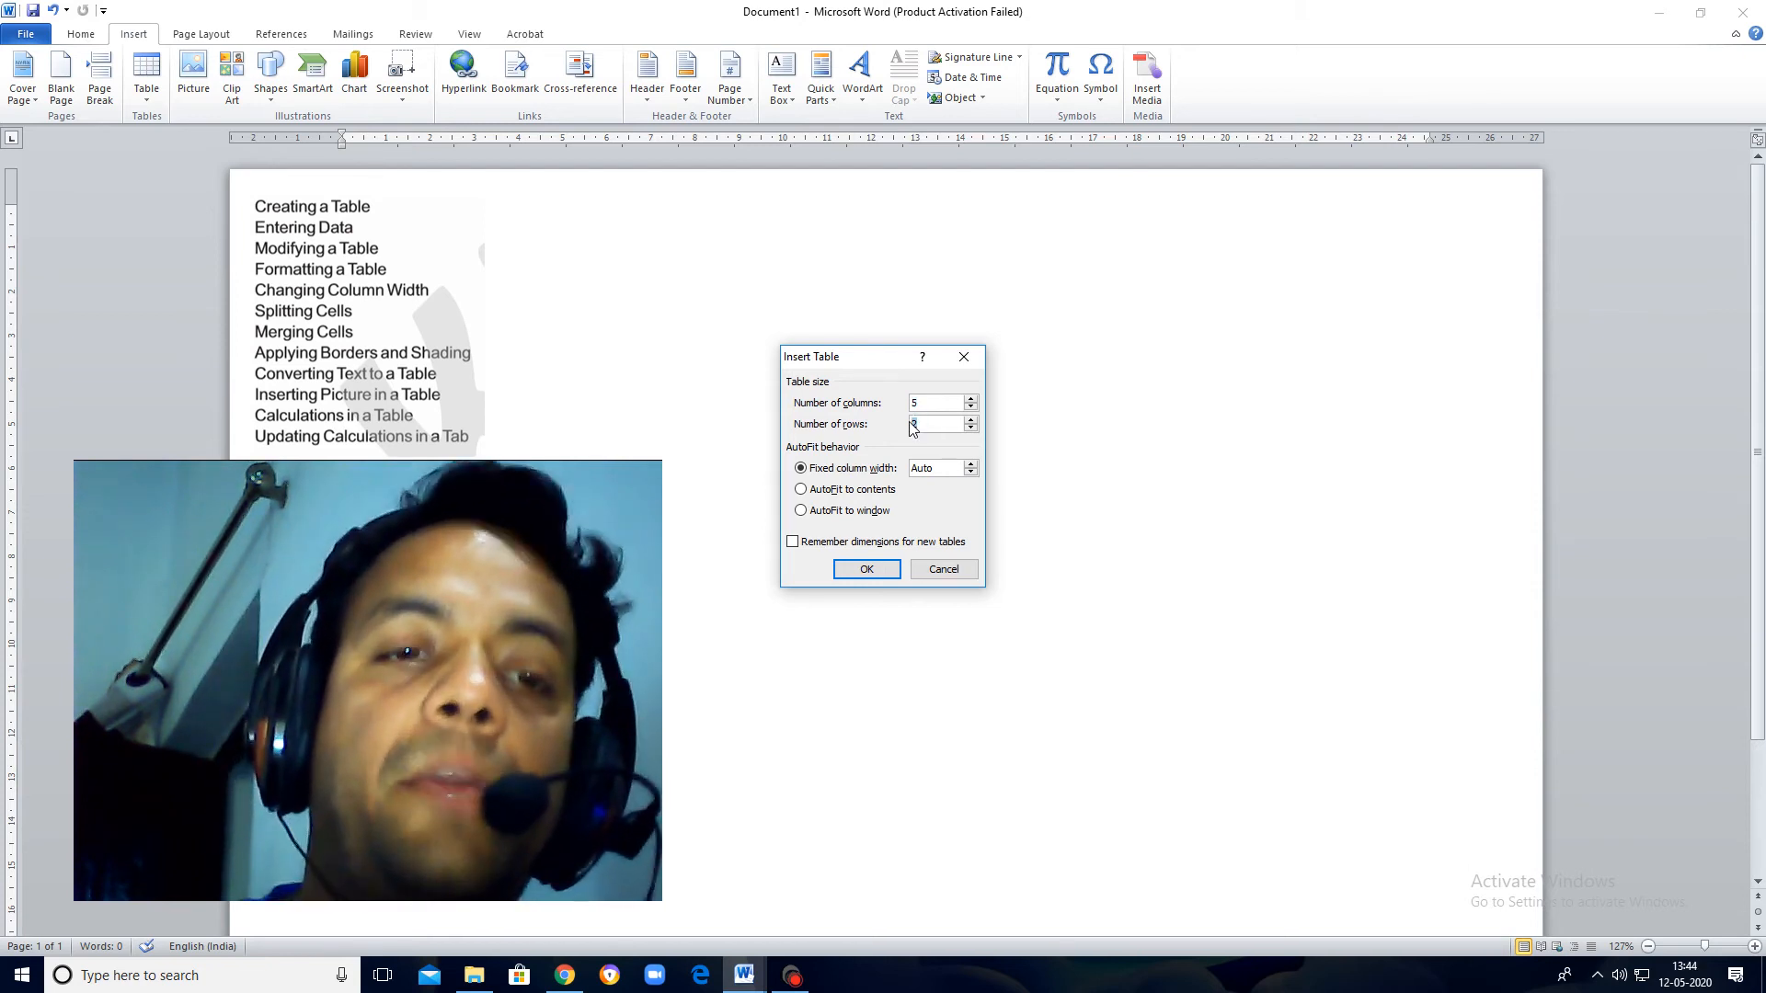
text(5)
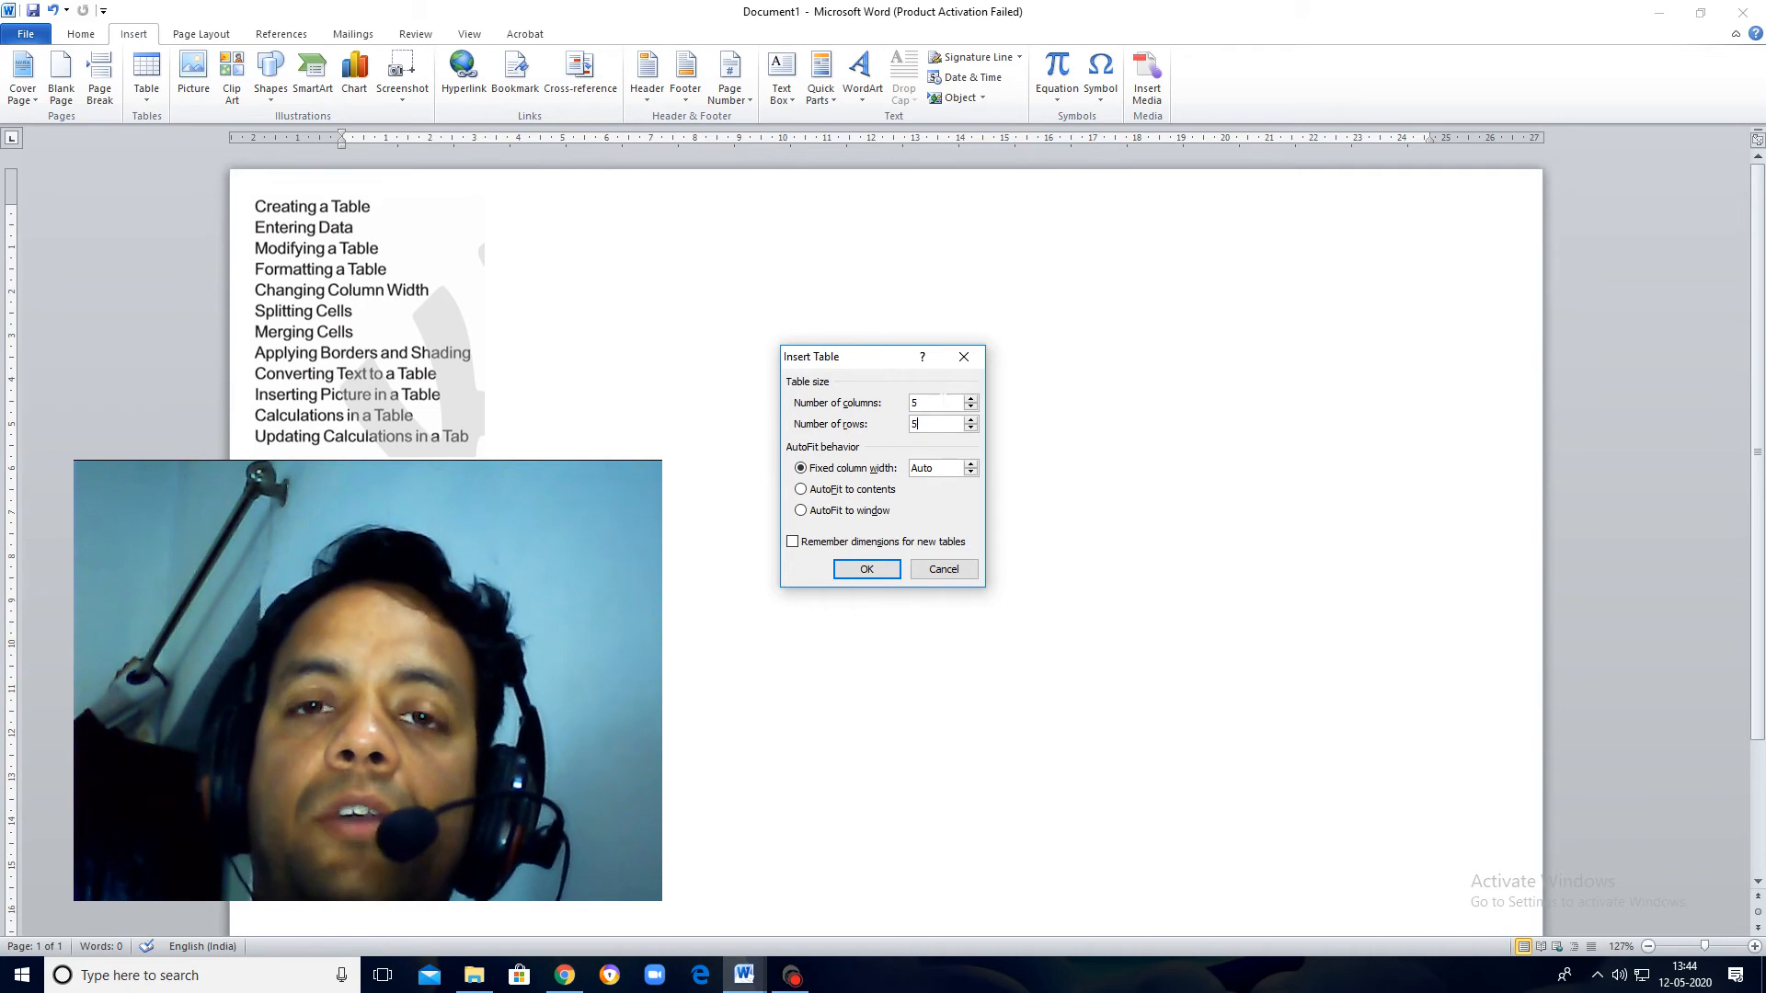
click(865, 568)
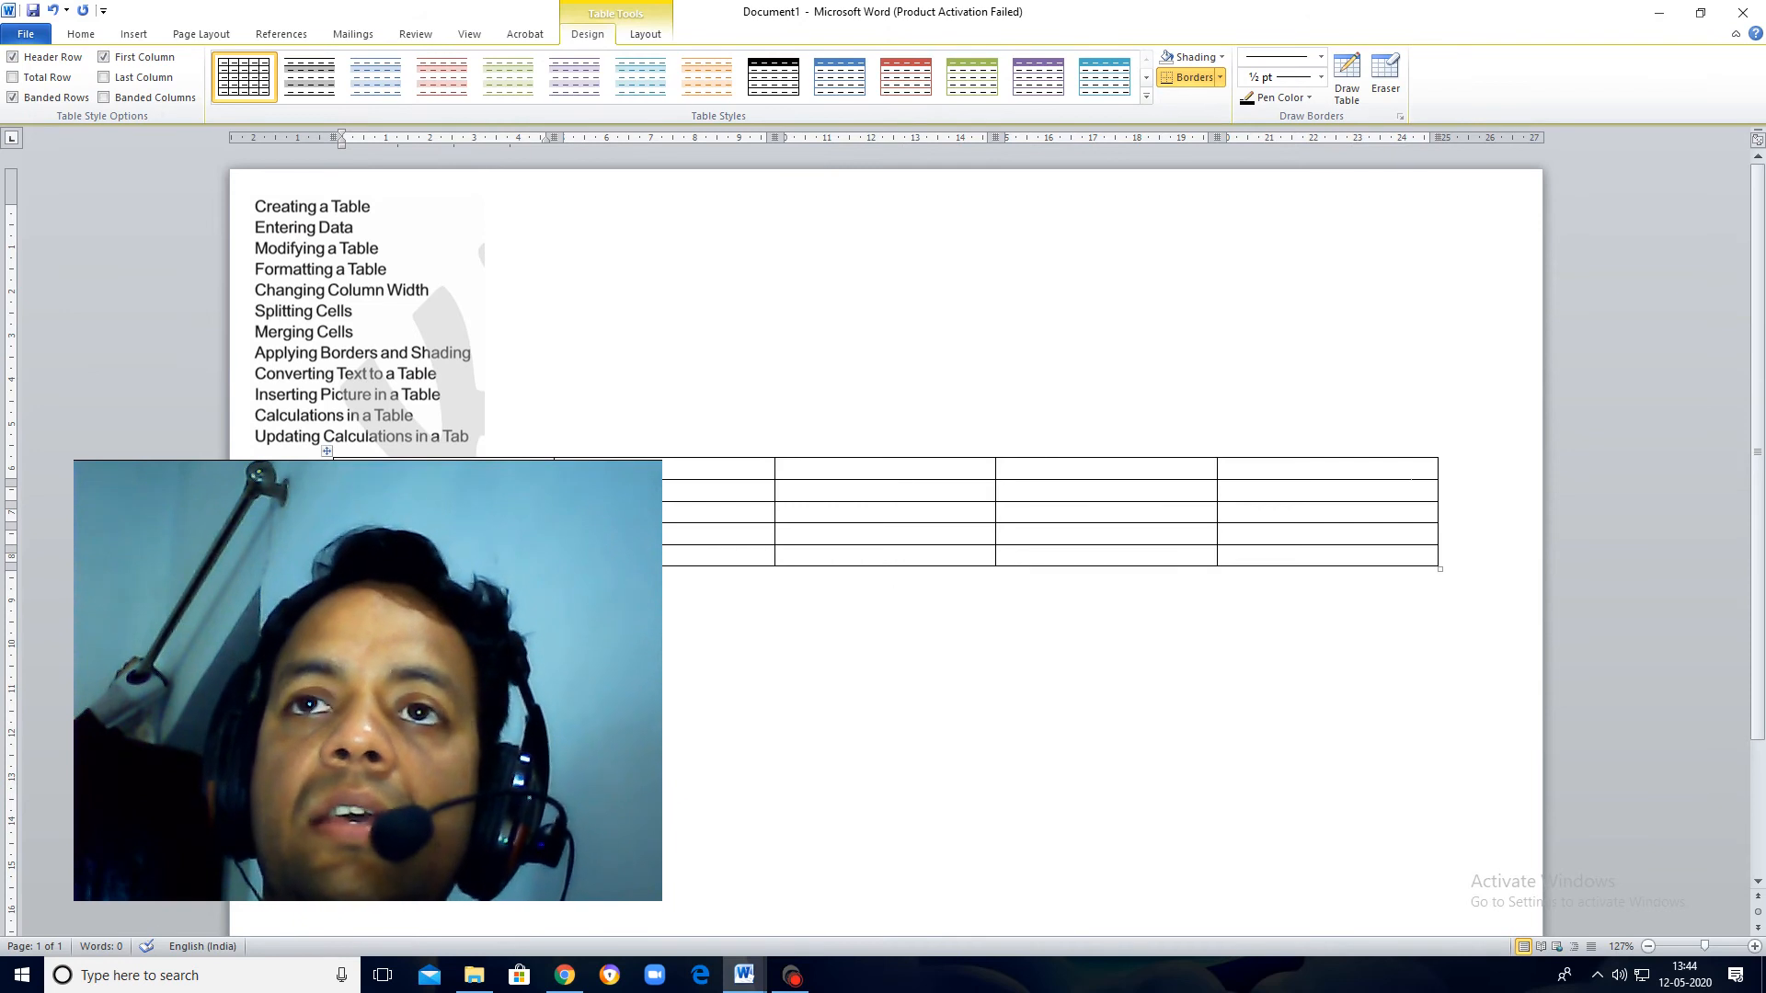
Step: Shrink the whole table to about 18 cm wide and move it beside the topic-list picture
drag(1440, 569, 1347, 578)
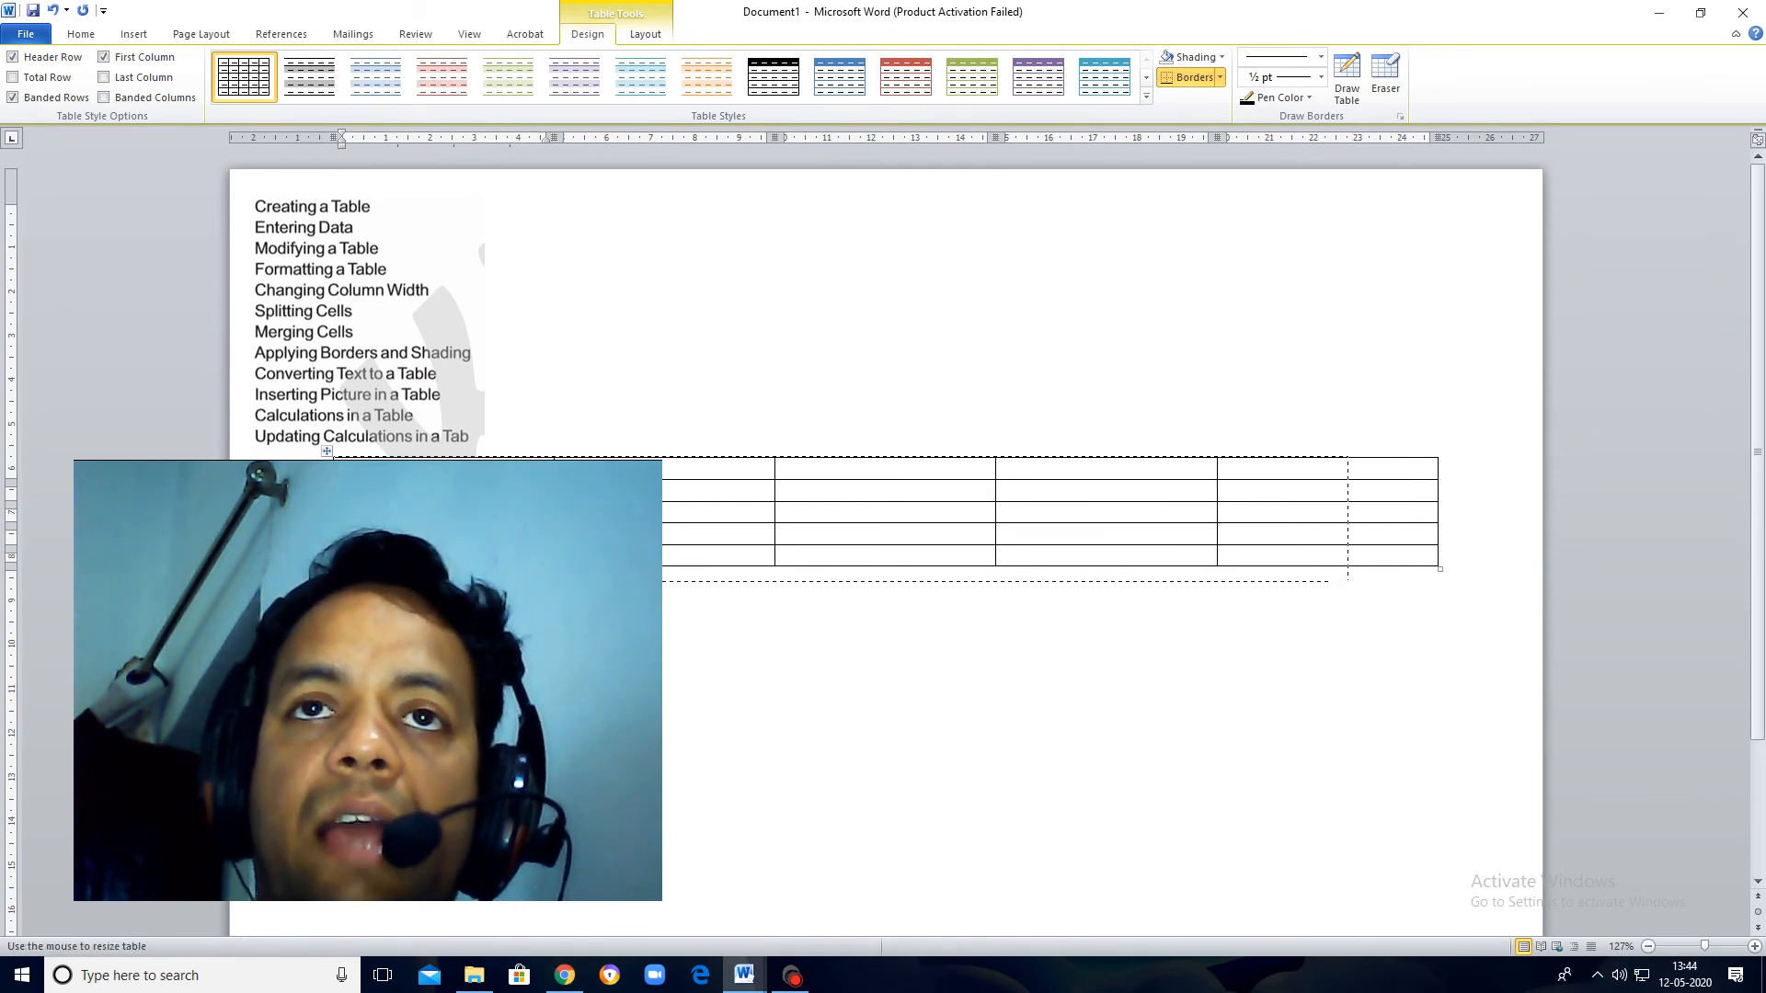
drag(1207, 601, 1124, 606)
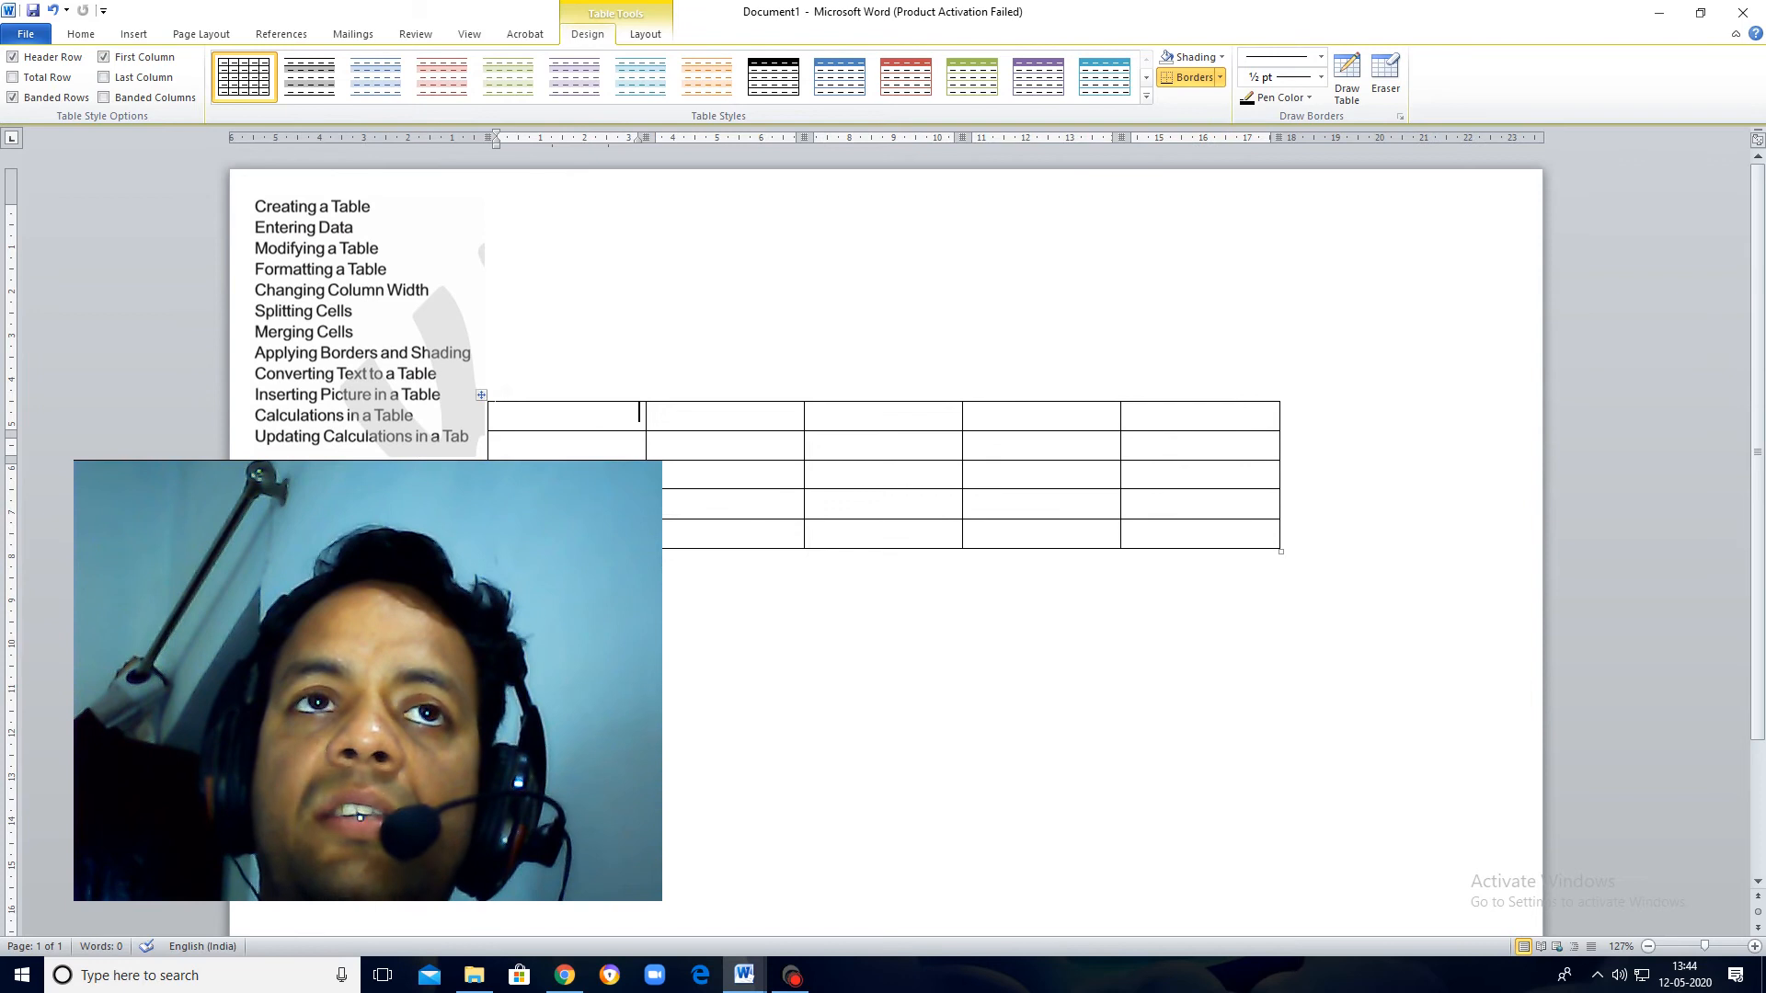
drag(481, 396, 684, 249)
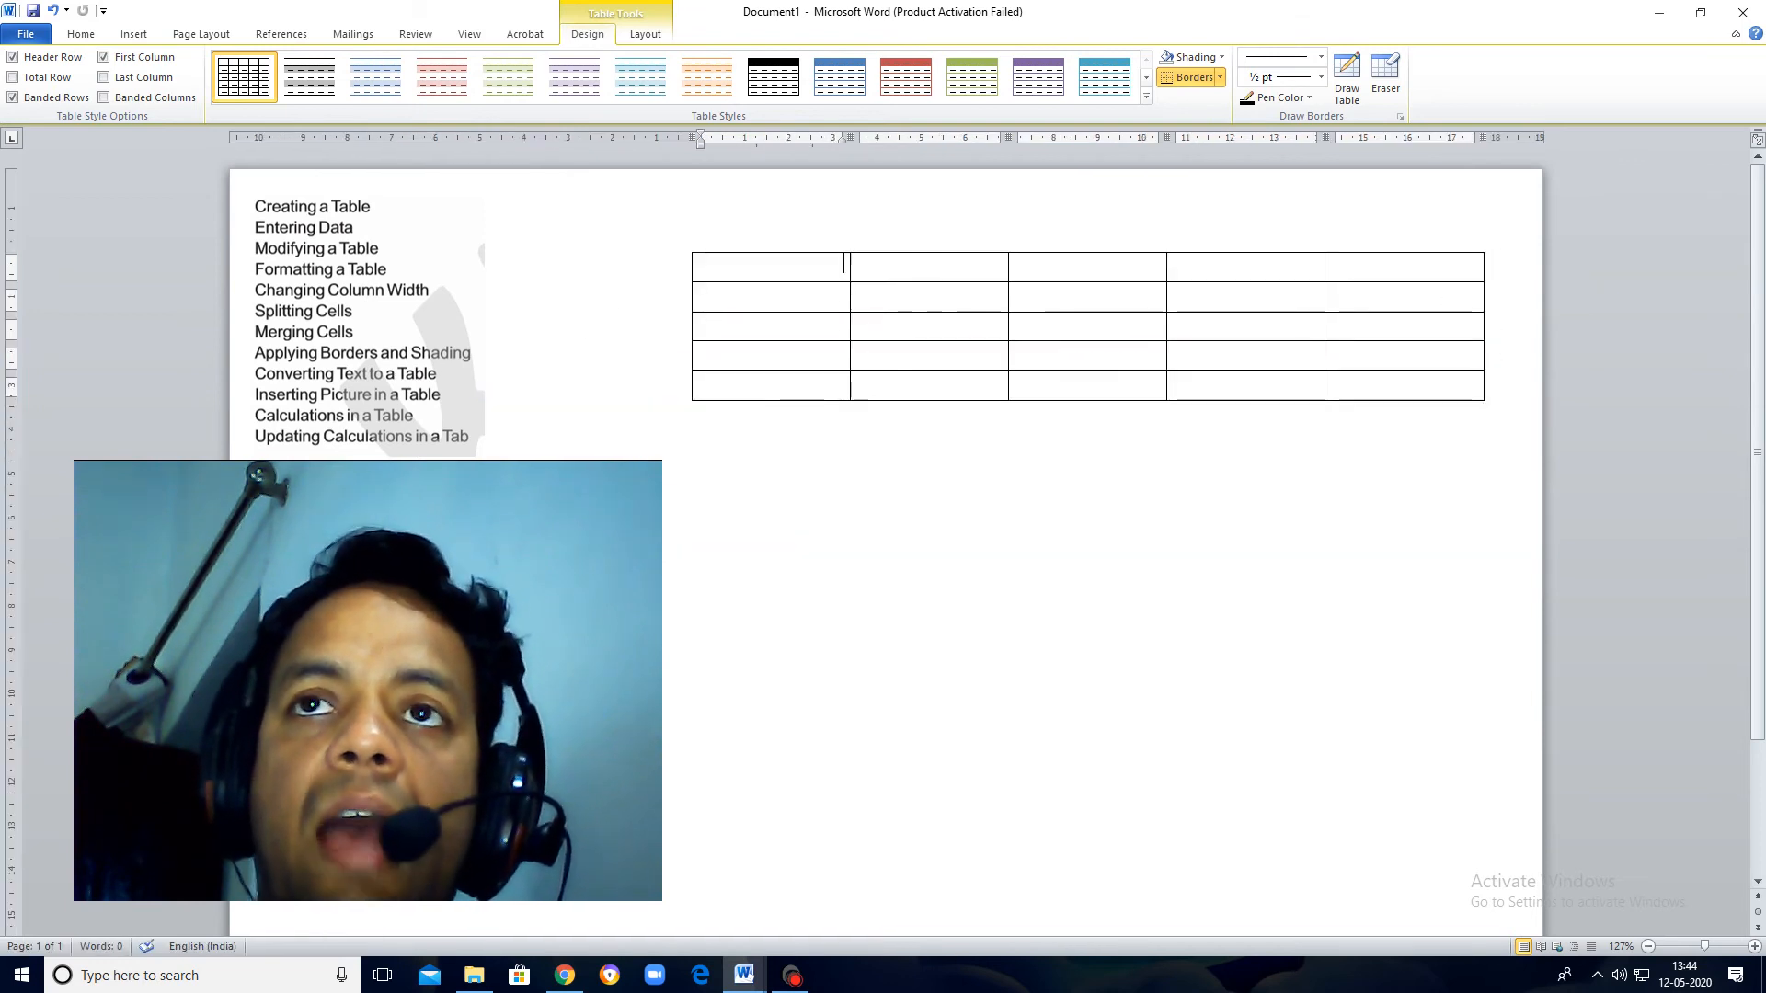
Step: Stretch the whole table vertically to about 7.5 cm tall so that all rows become taller
drag(1484, 403, 1476, 505)
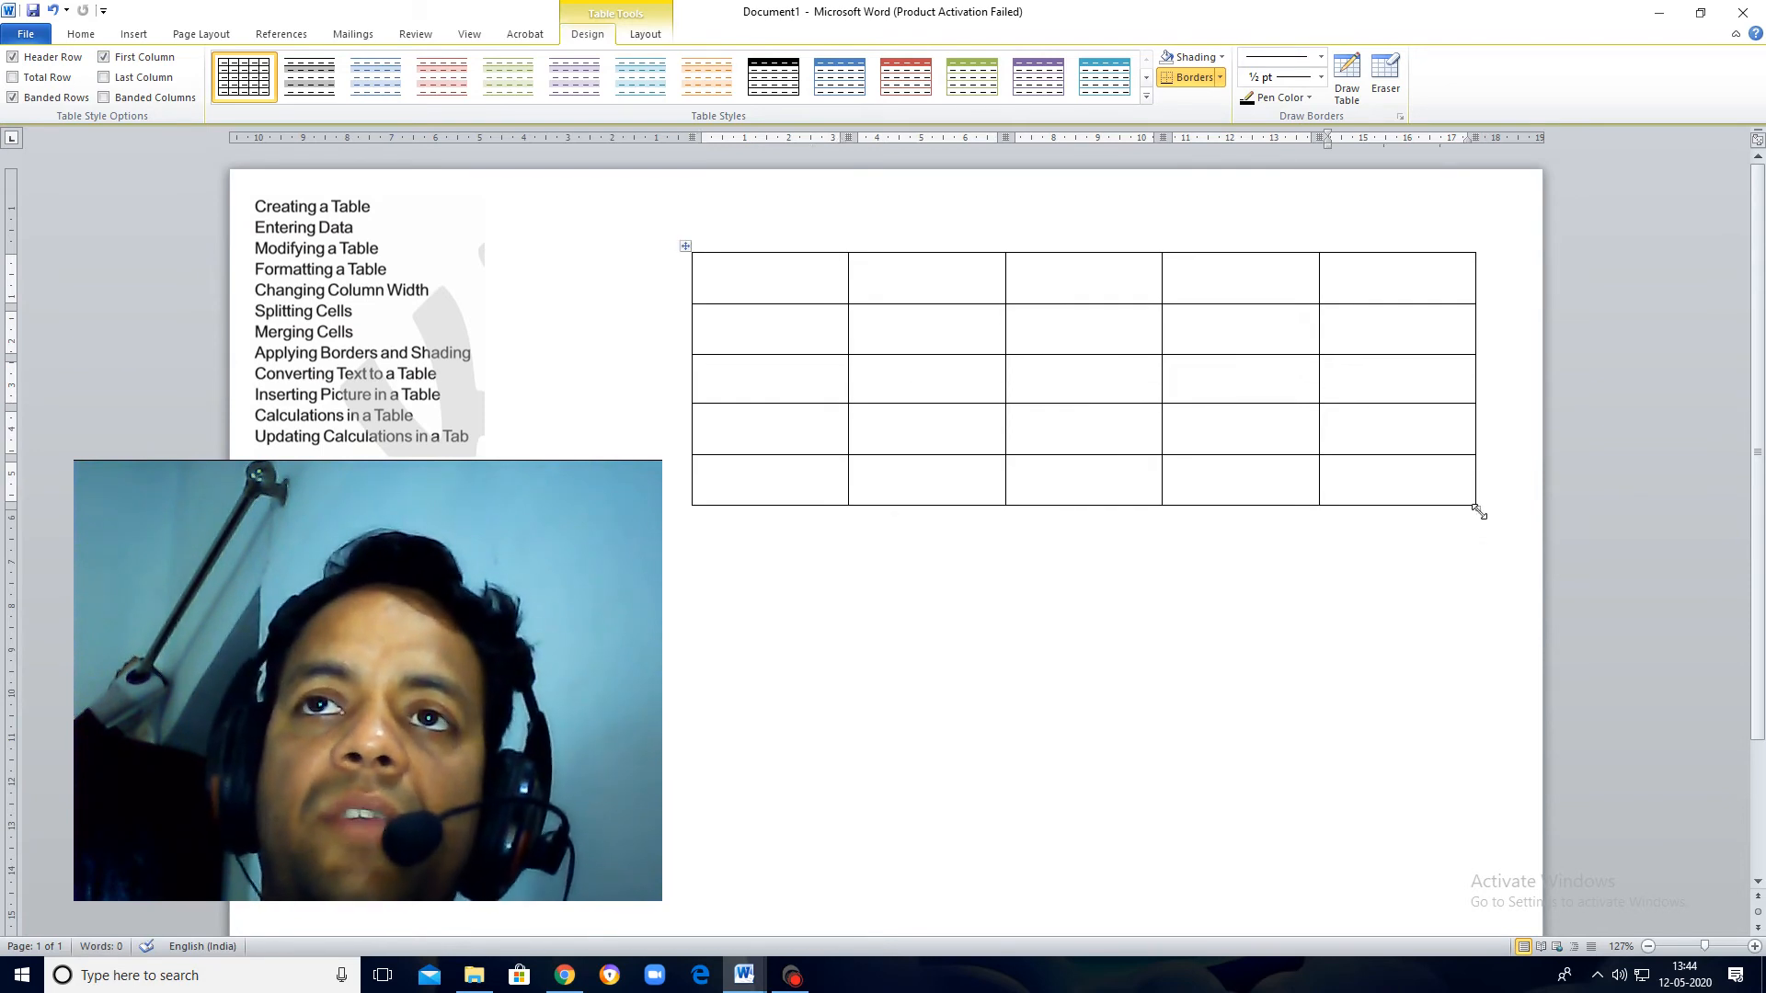
drag(1478, 509, 1476, 585)
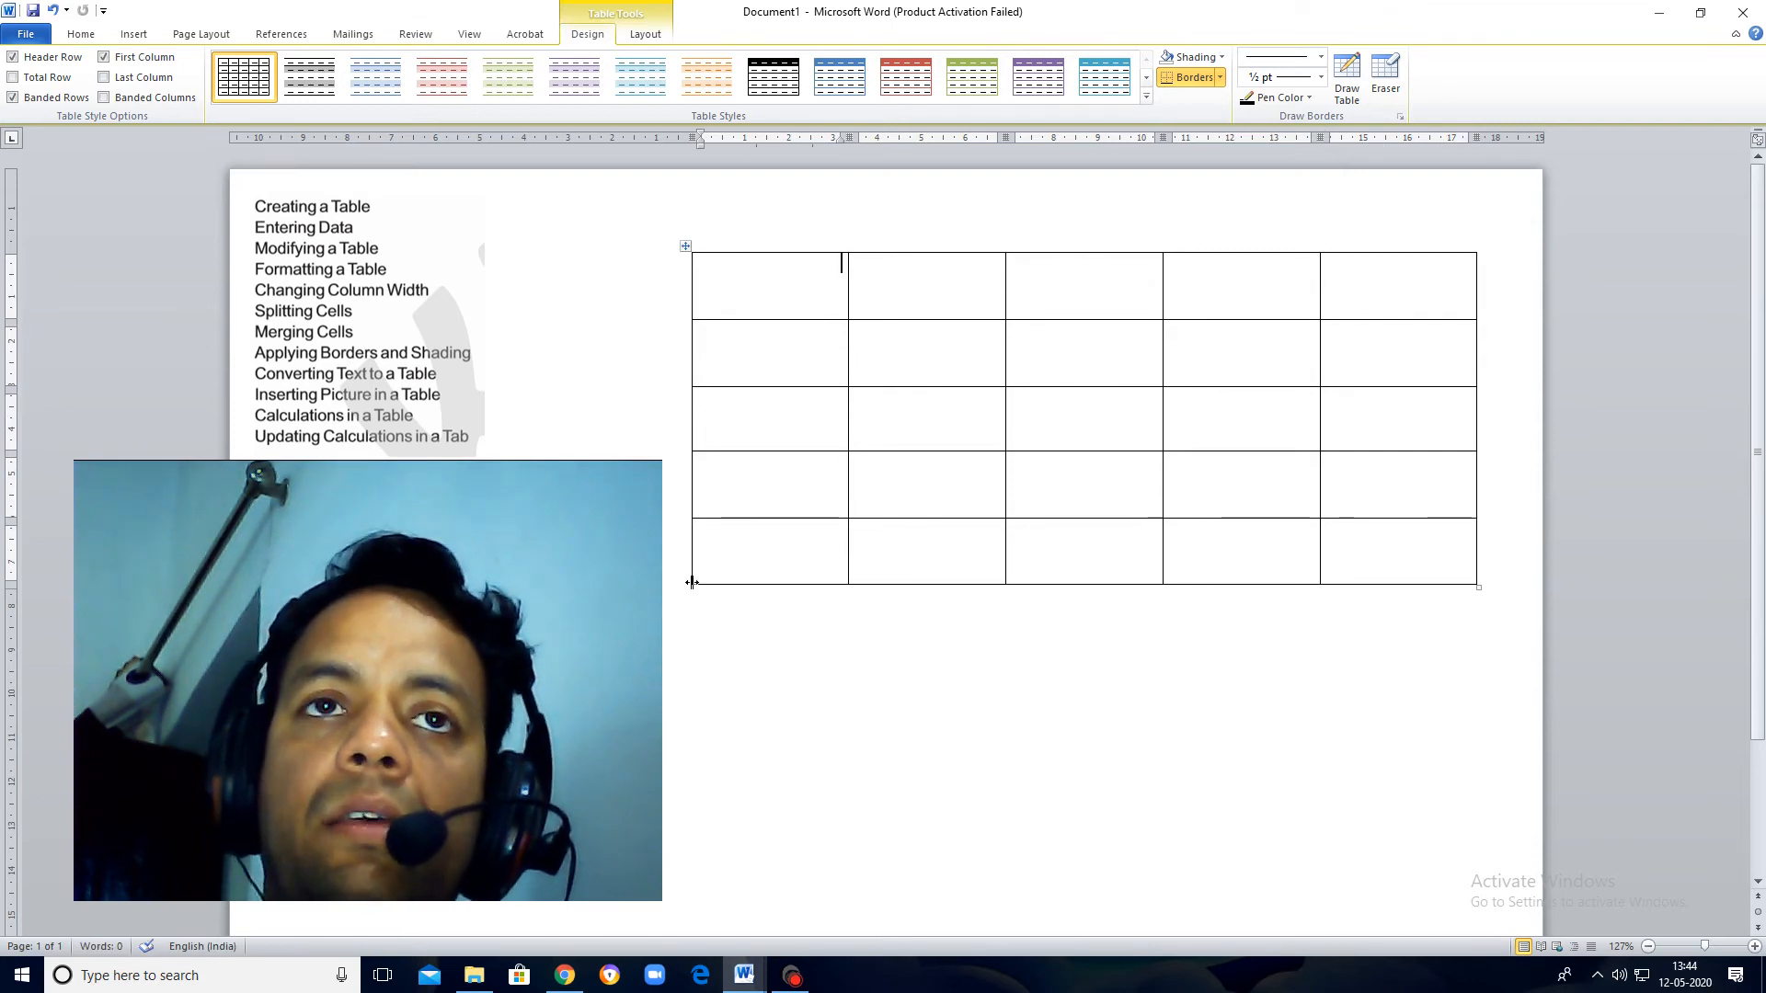
Step: Try narrowing the table's first and last columns, and shift the border between the fourth and fifth columns toward the fourth
drag(692, 579, 766, 595)
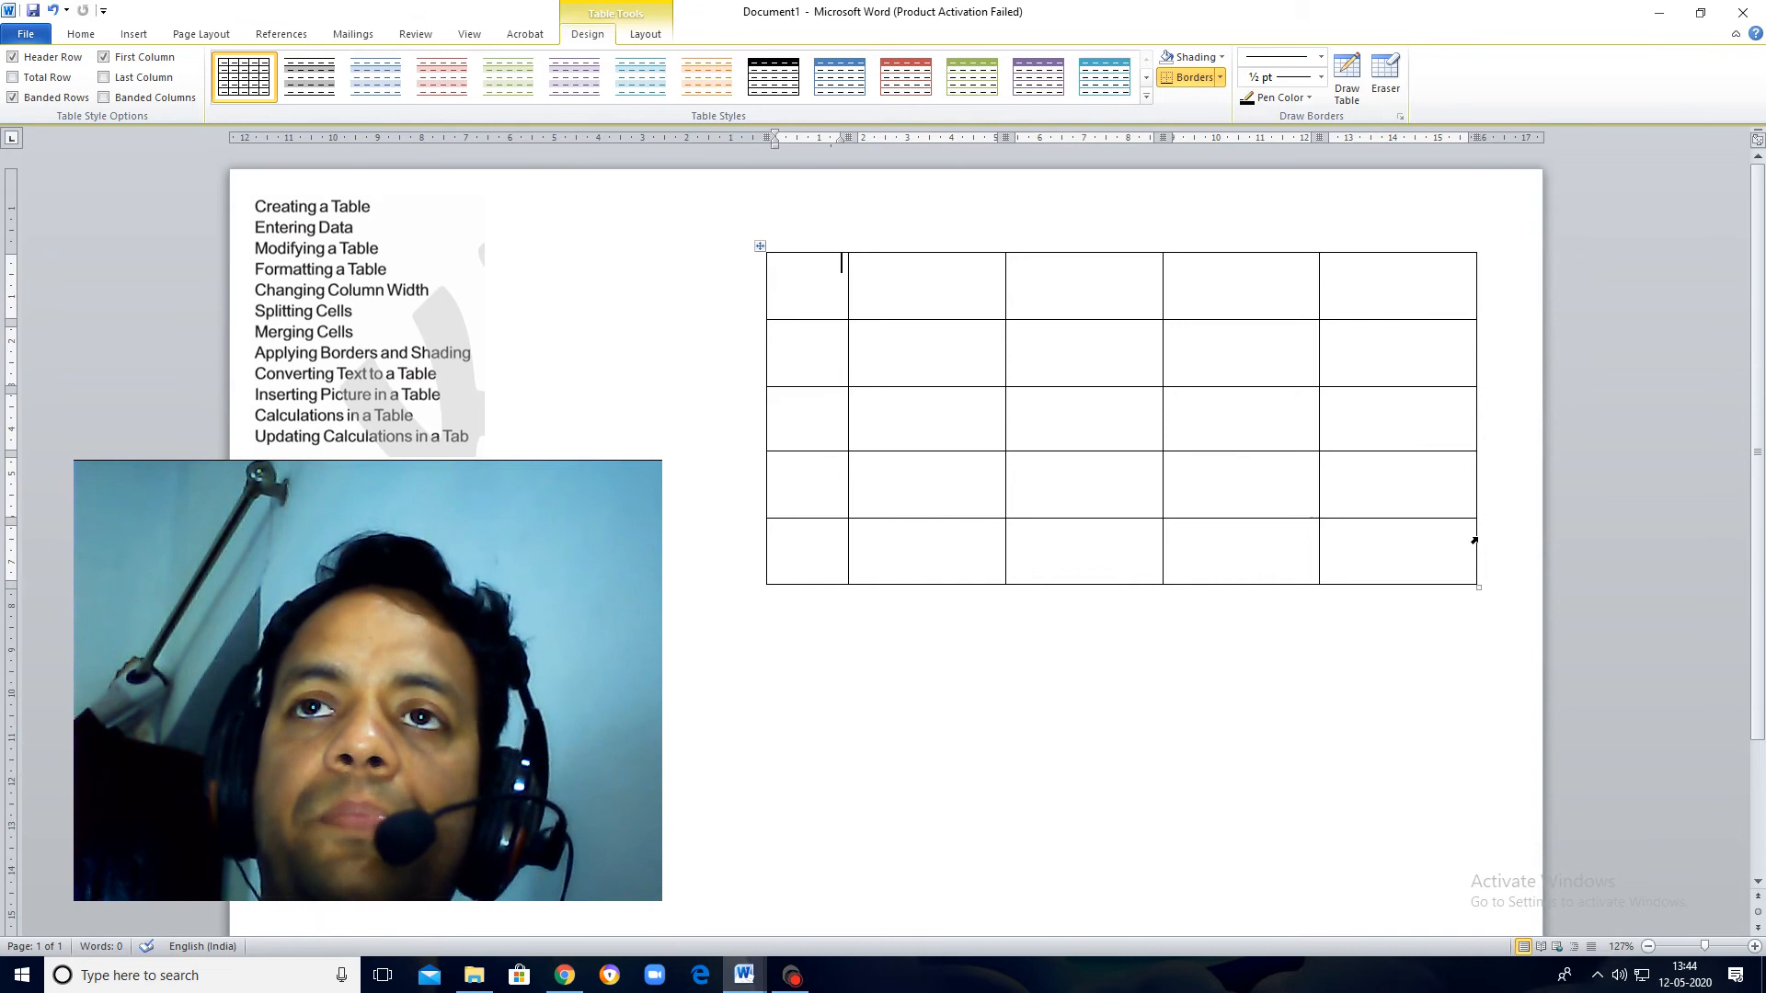
drag(1476, 546, 1416, 546)
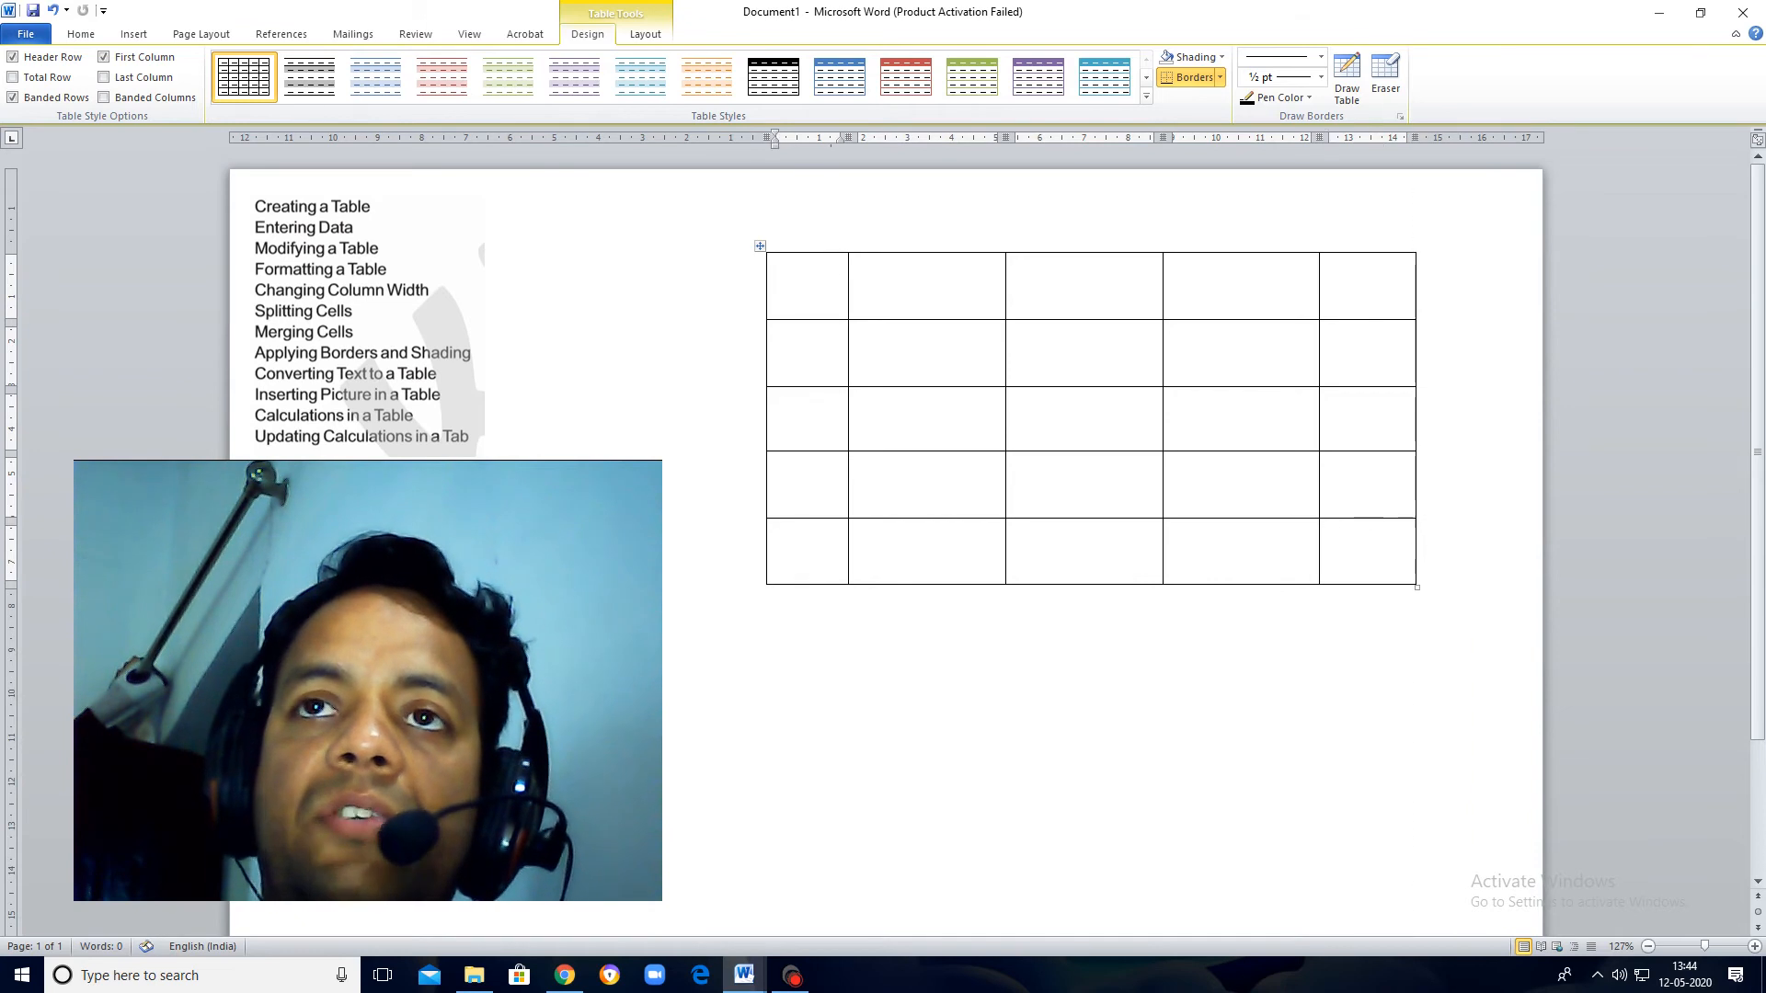
drag(1317, 418, 1261, 419)
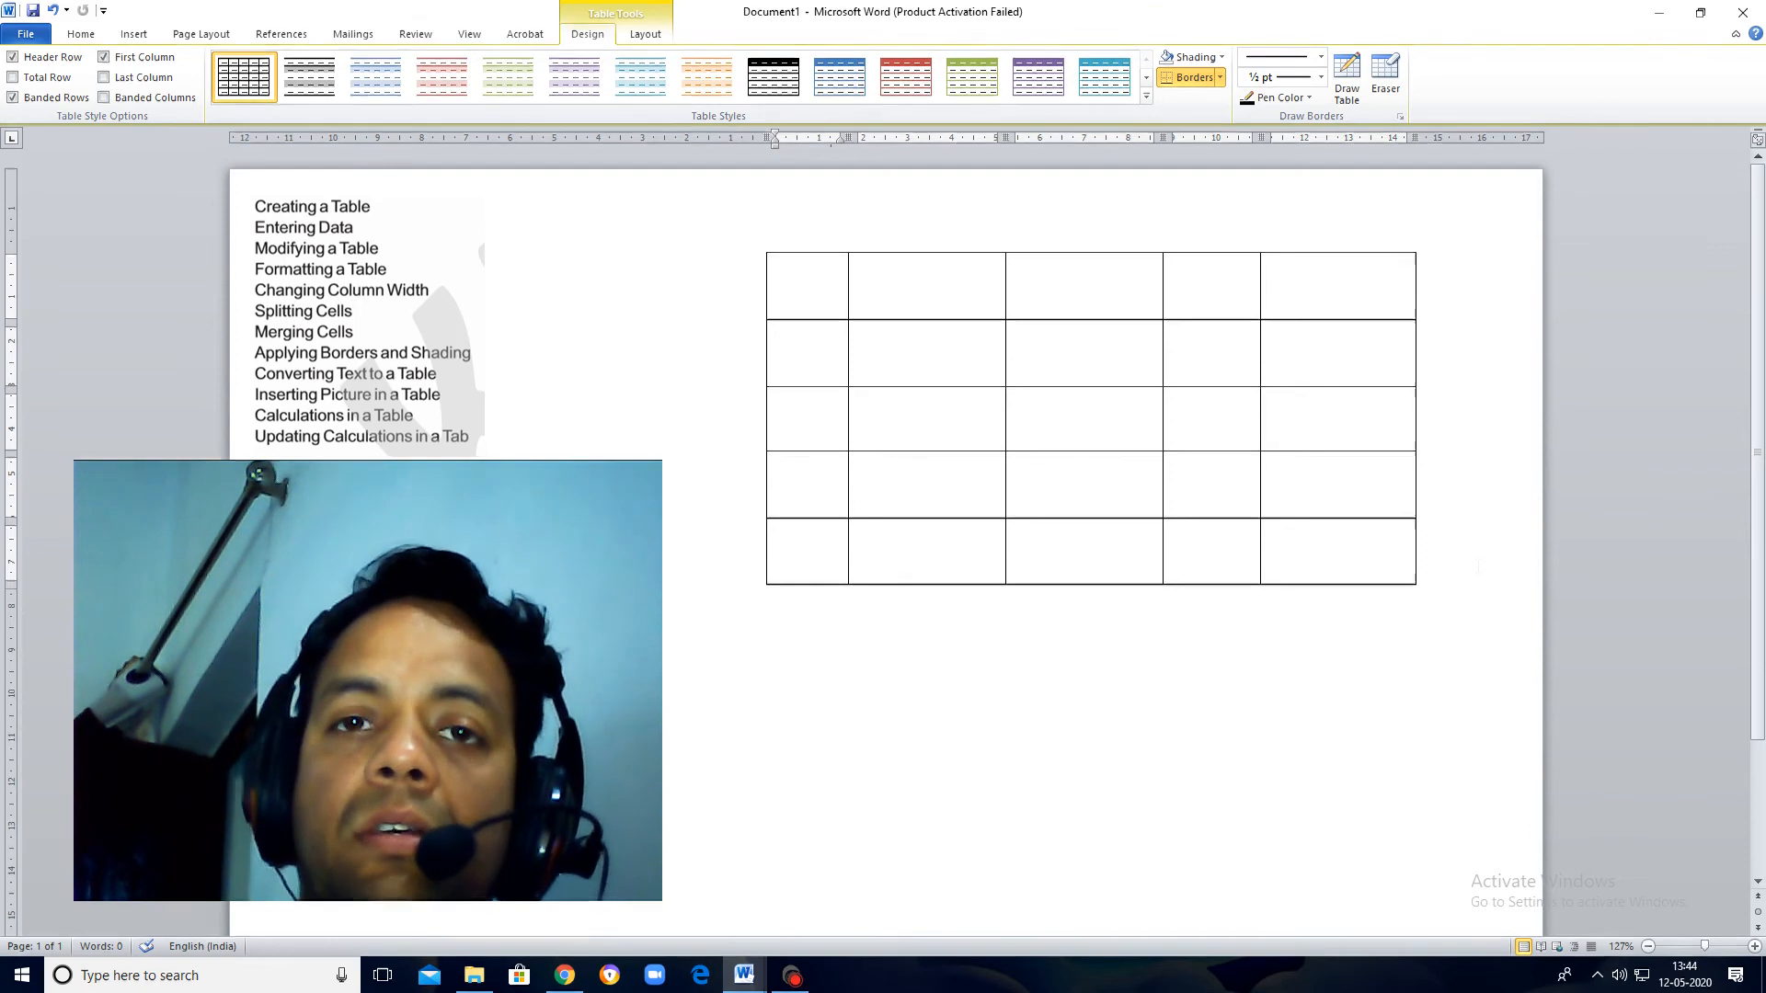
Step: Undo the last three column border adjustments in the table
key(ctrl+z)
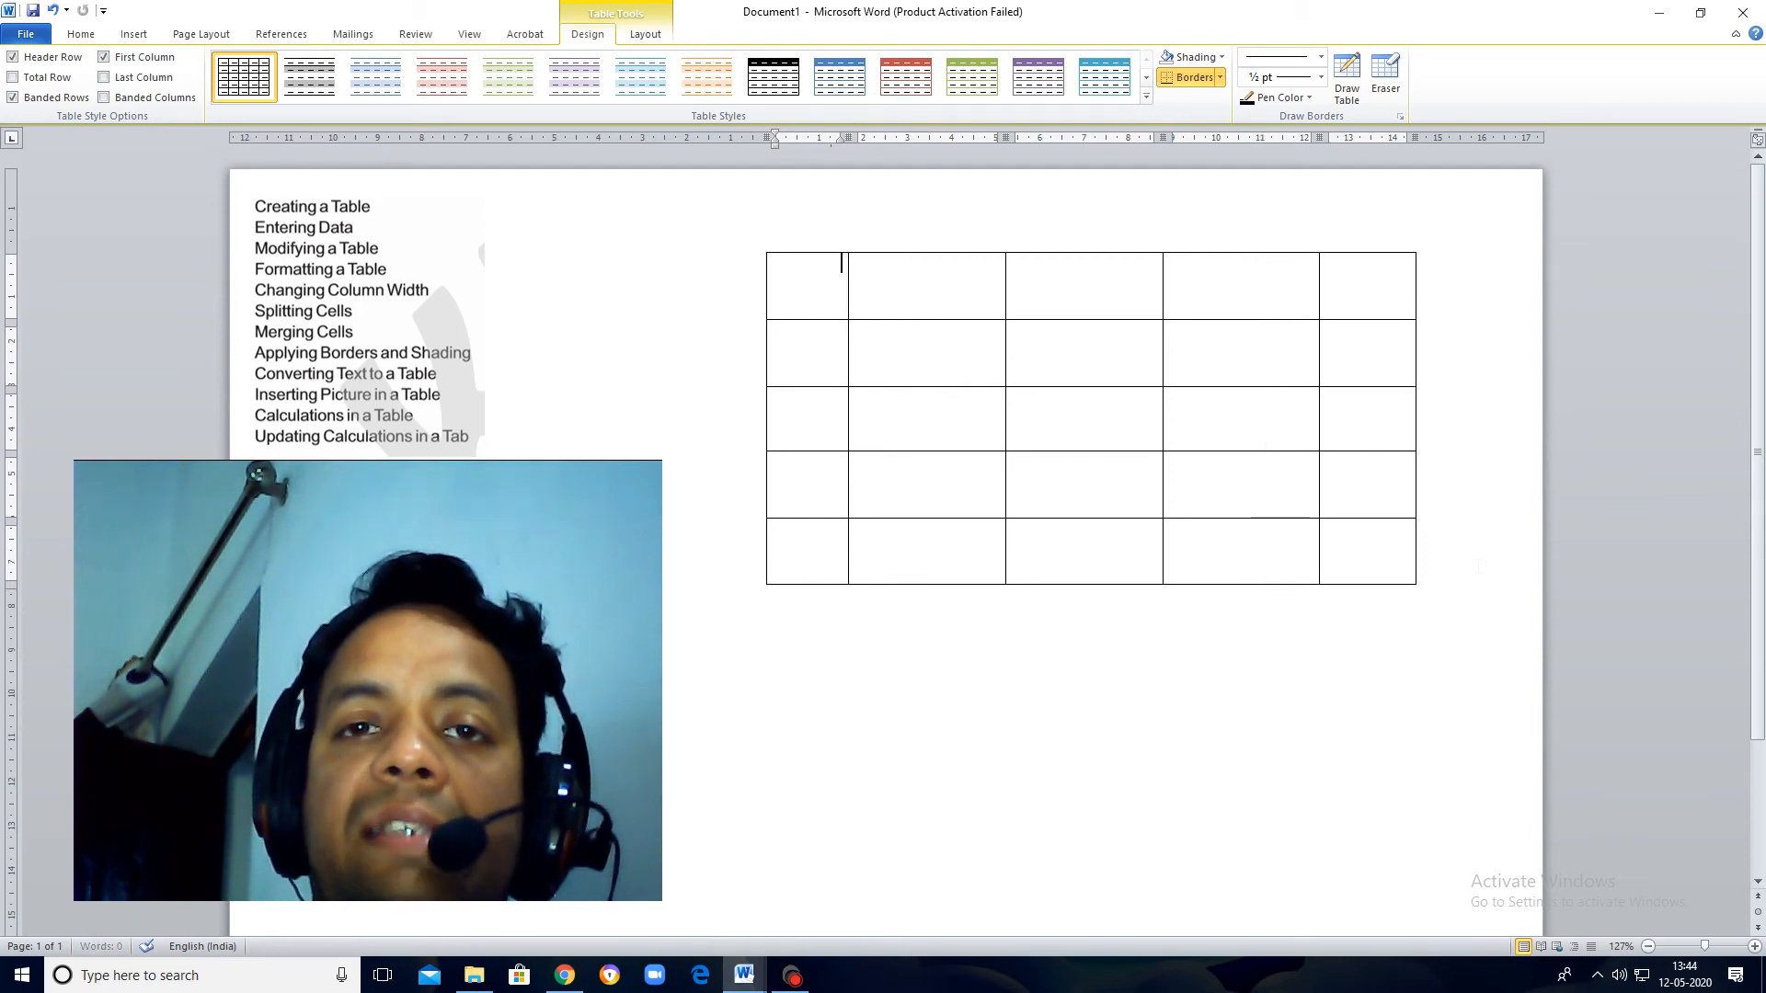
key(ctrl+z)
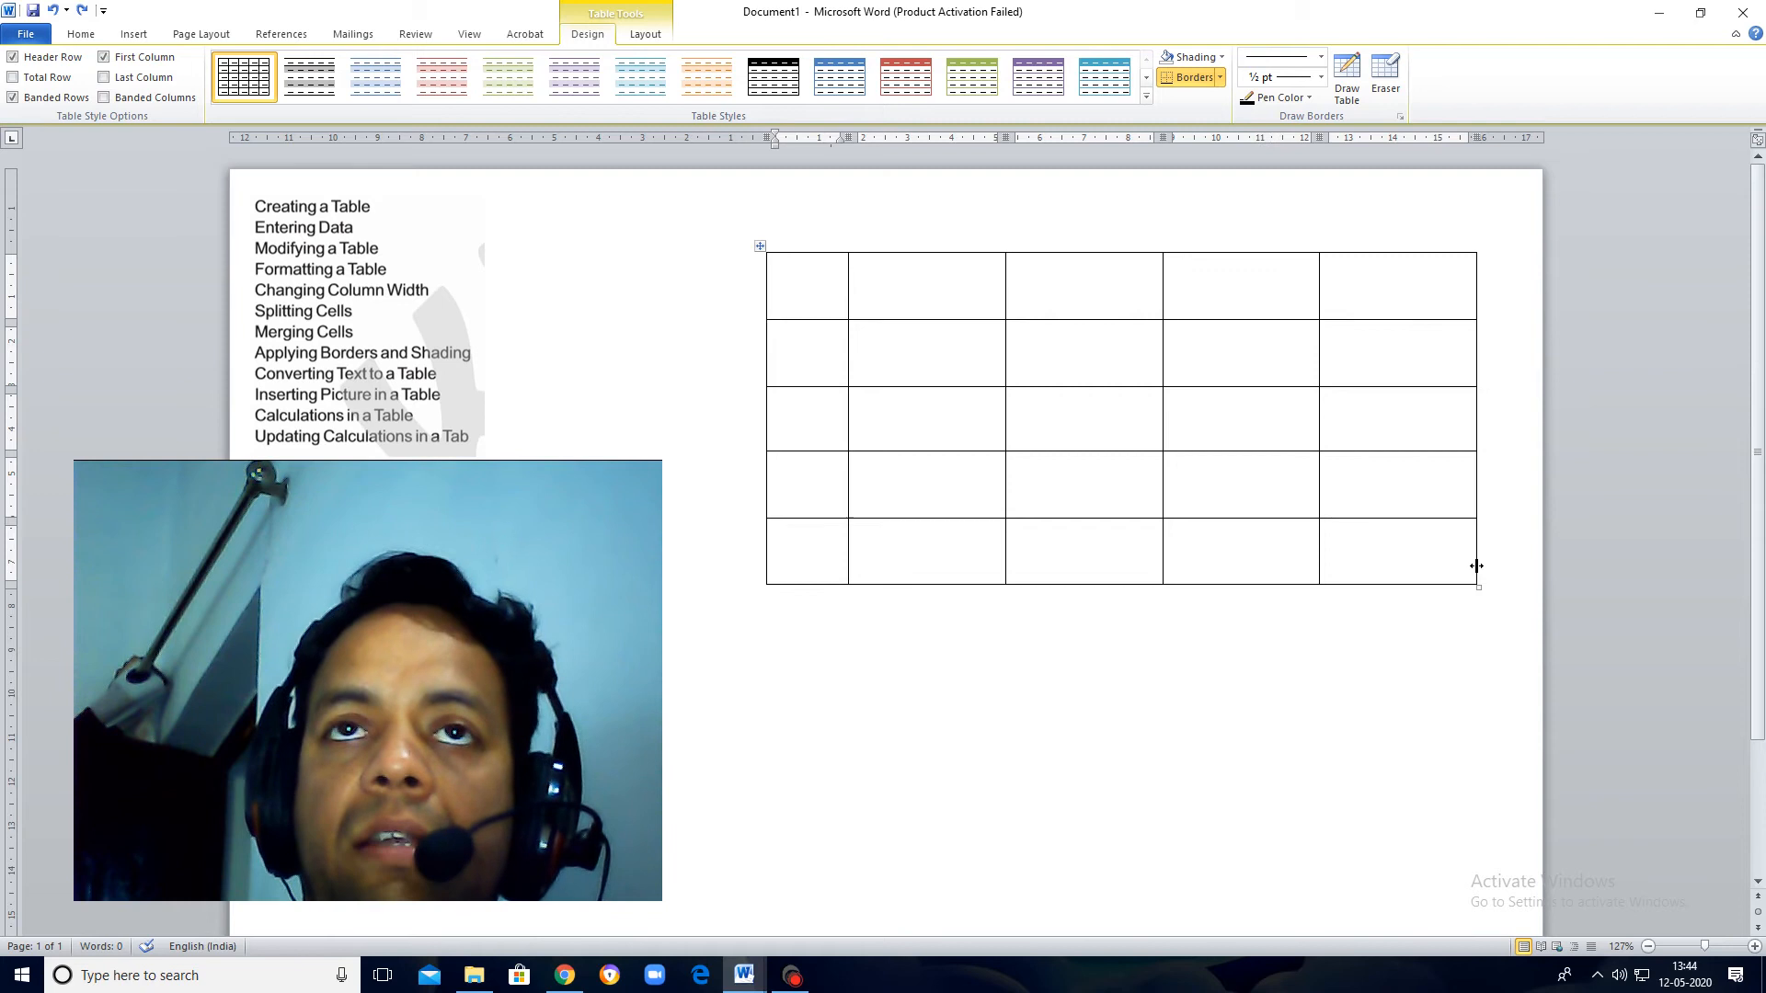
key(ctrl+z)
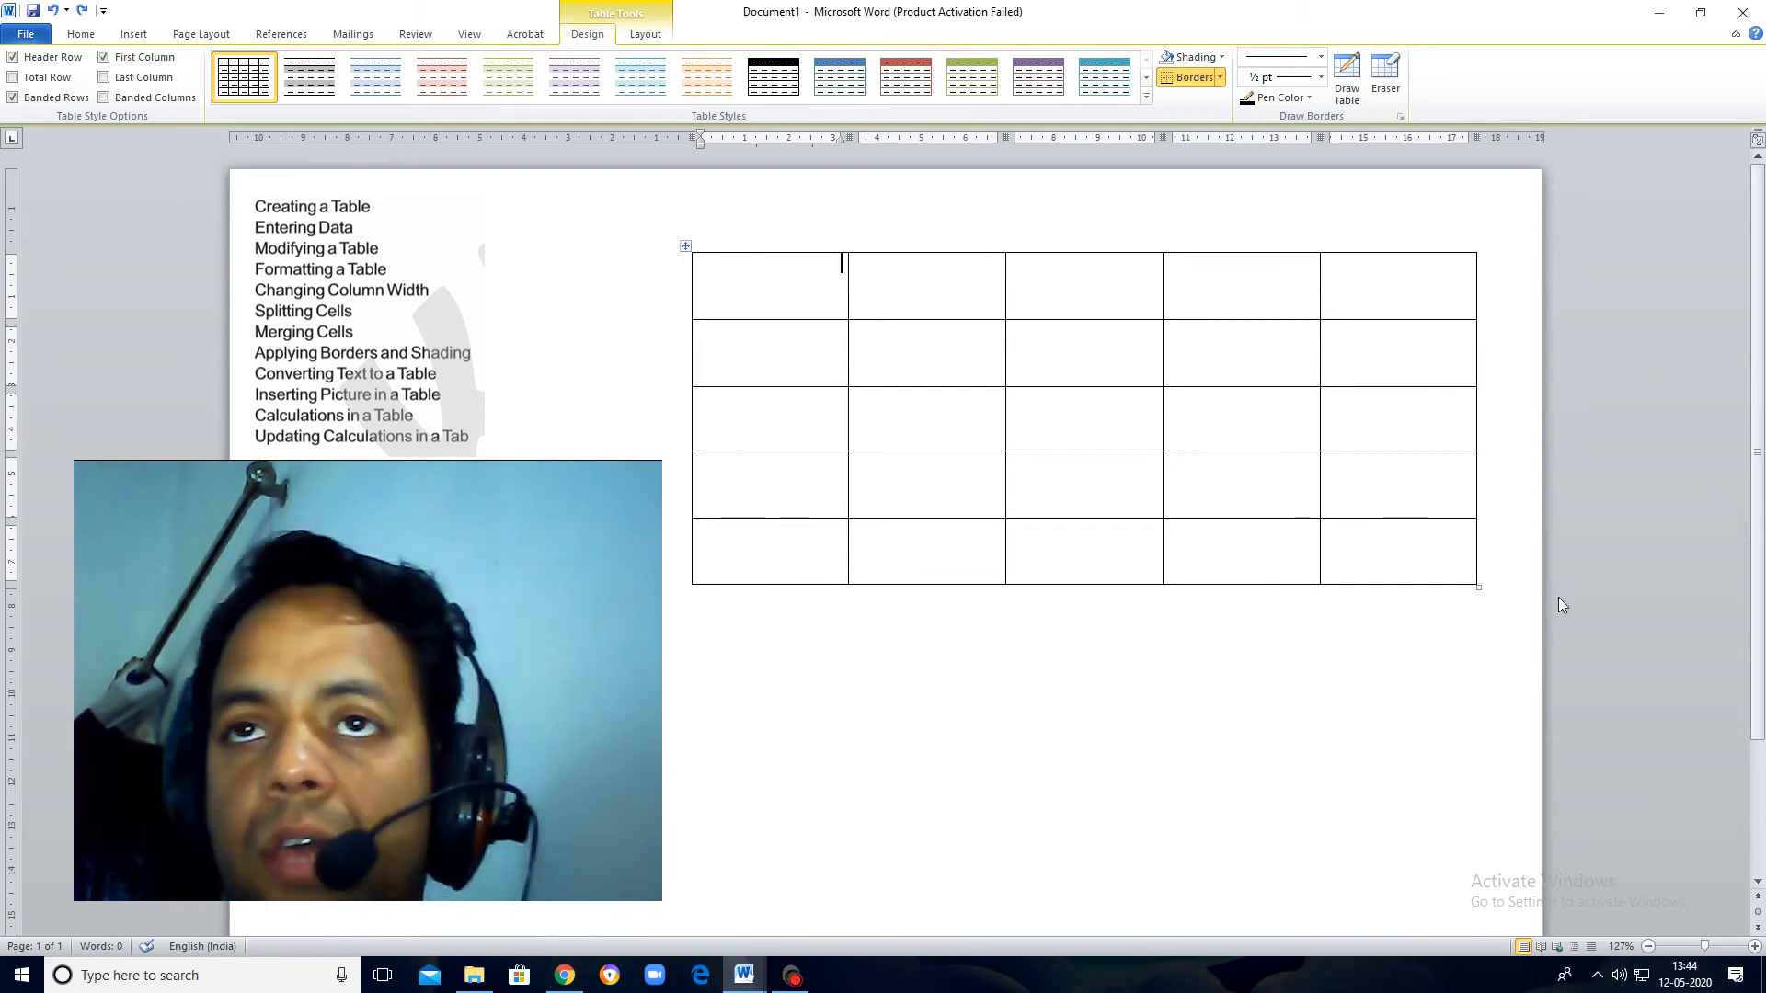
Step: Scale the whole table down to about 14 cm wide and move it farther from the topic-list picture
drag(1478, 587, 1440, 587)
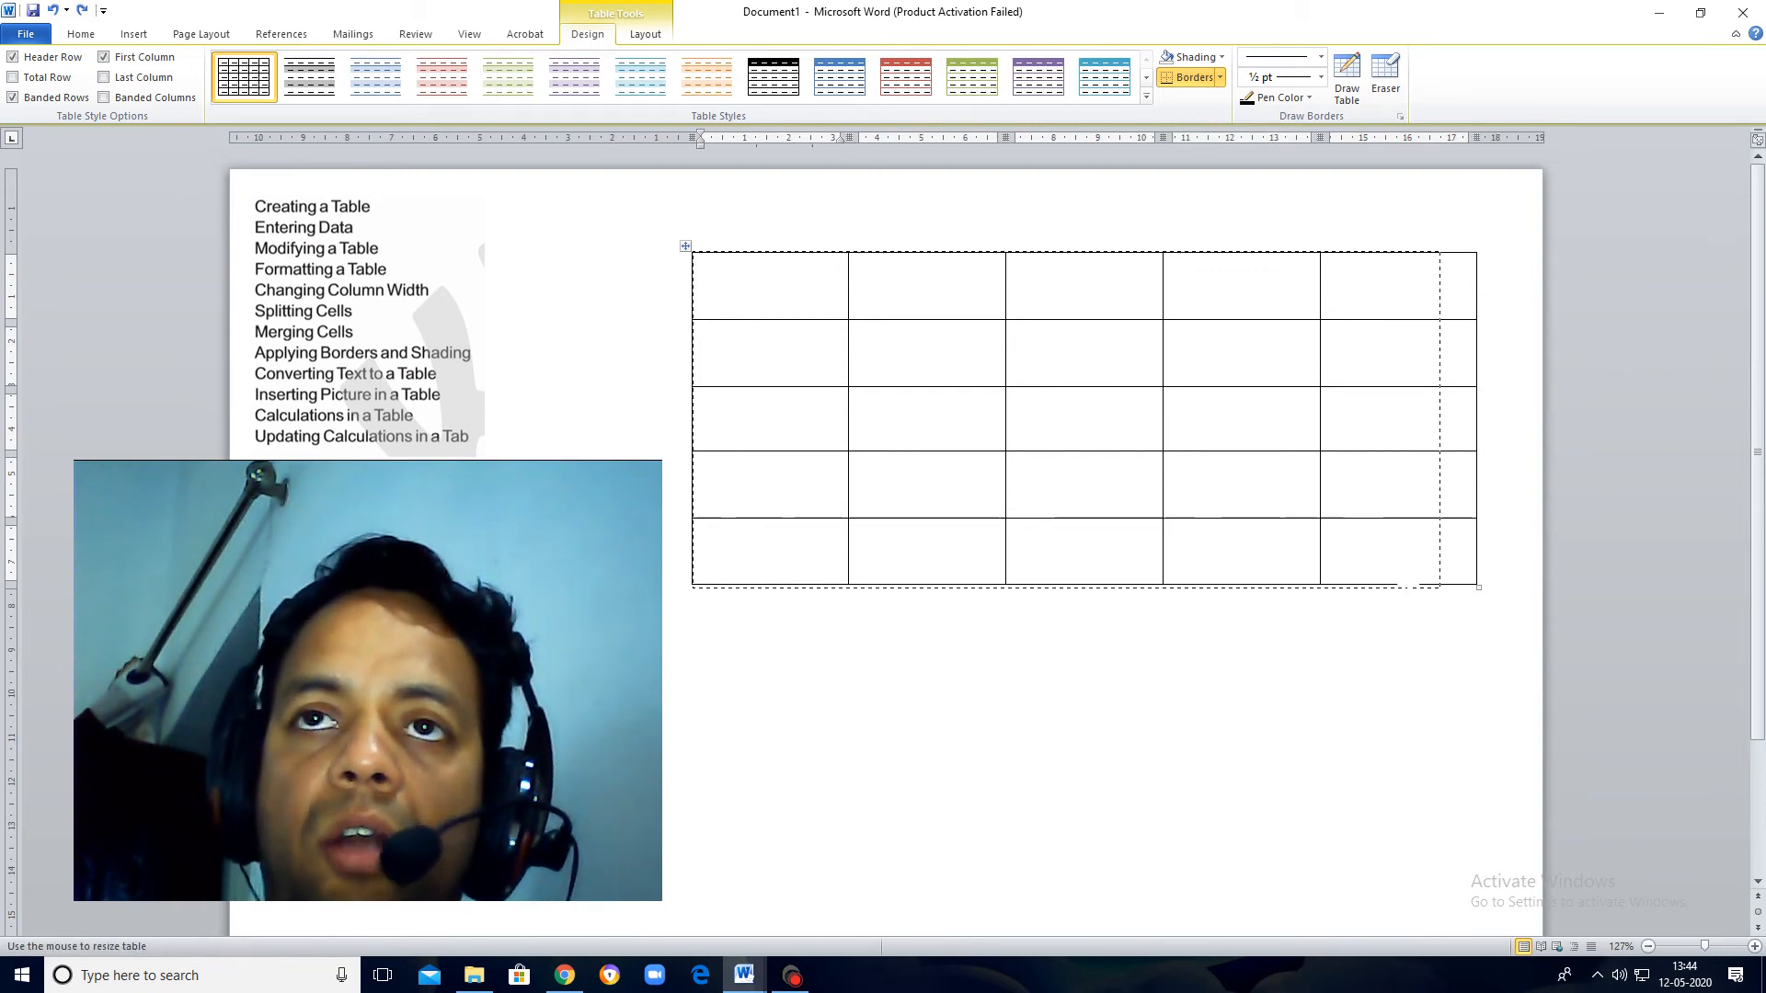
drag(1298, 571, 1299, 573)
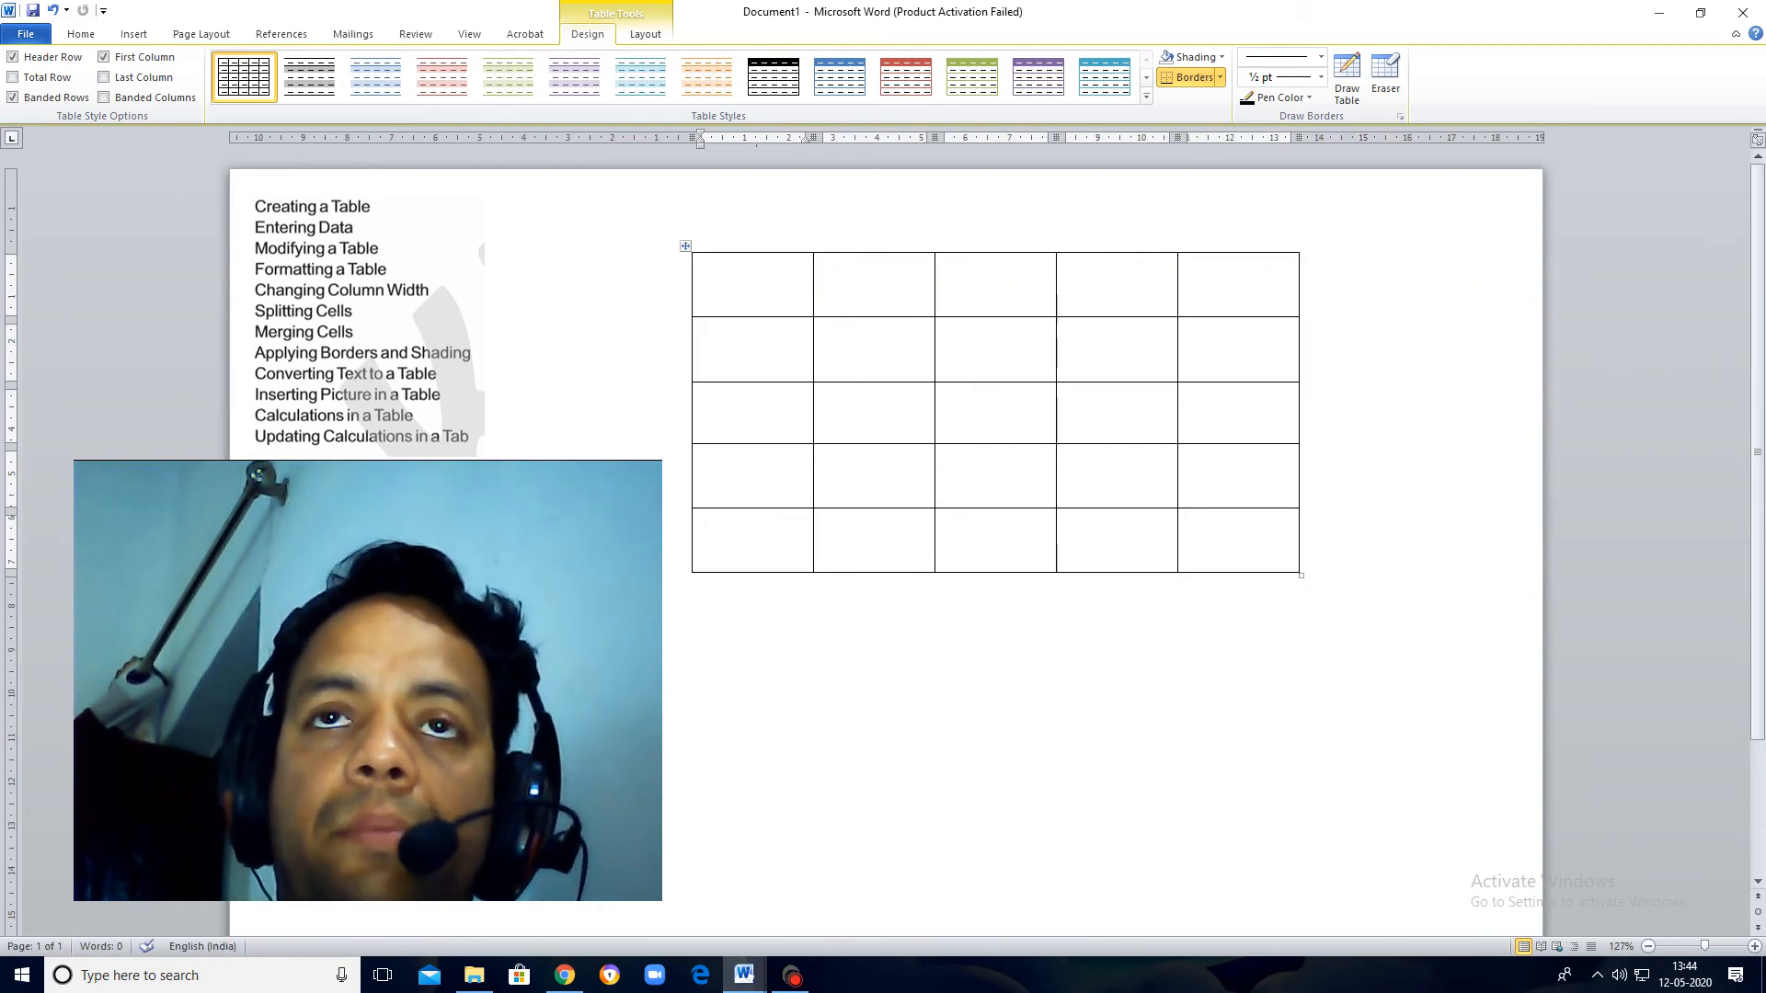
drag(683, 246, 823, 232)
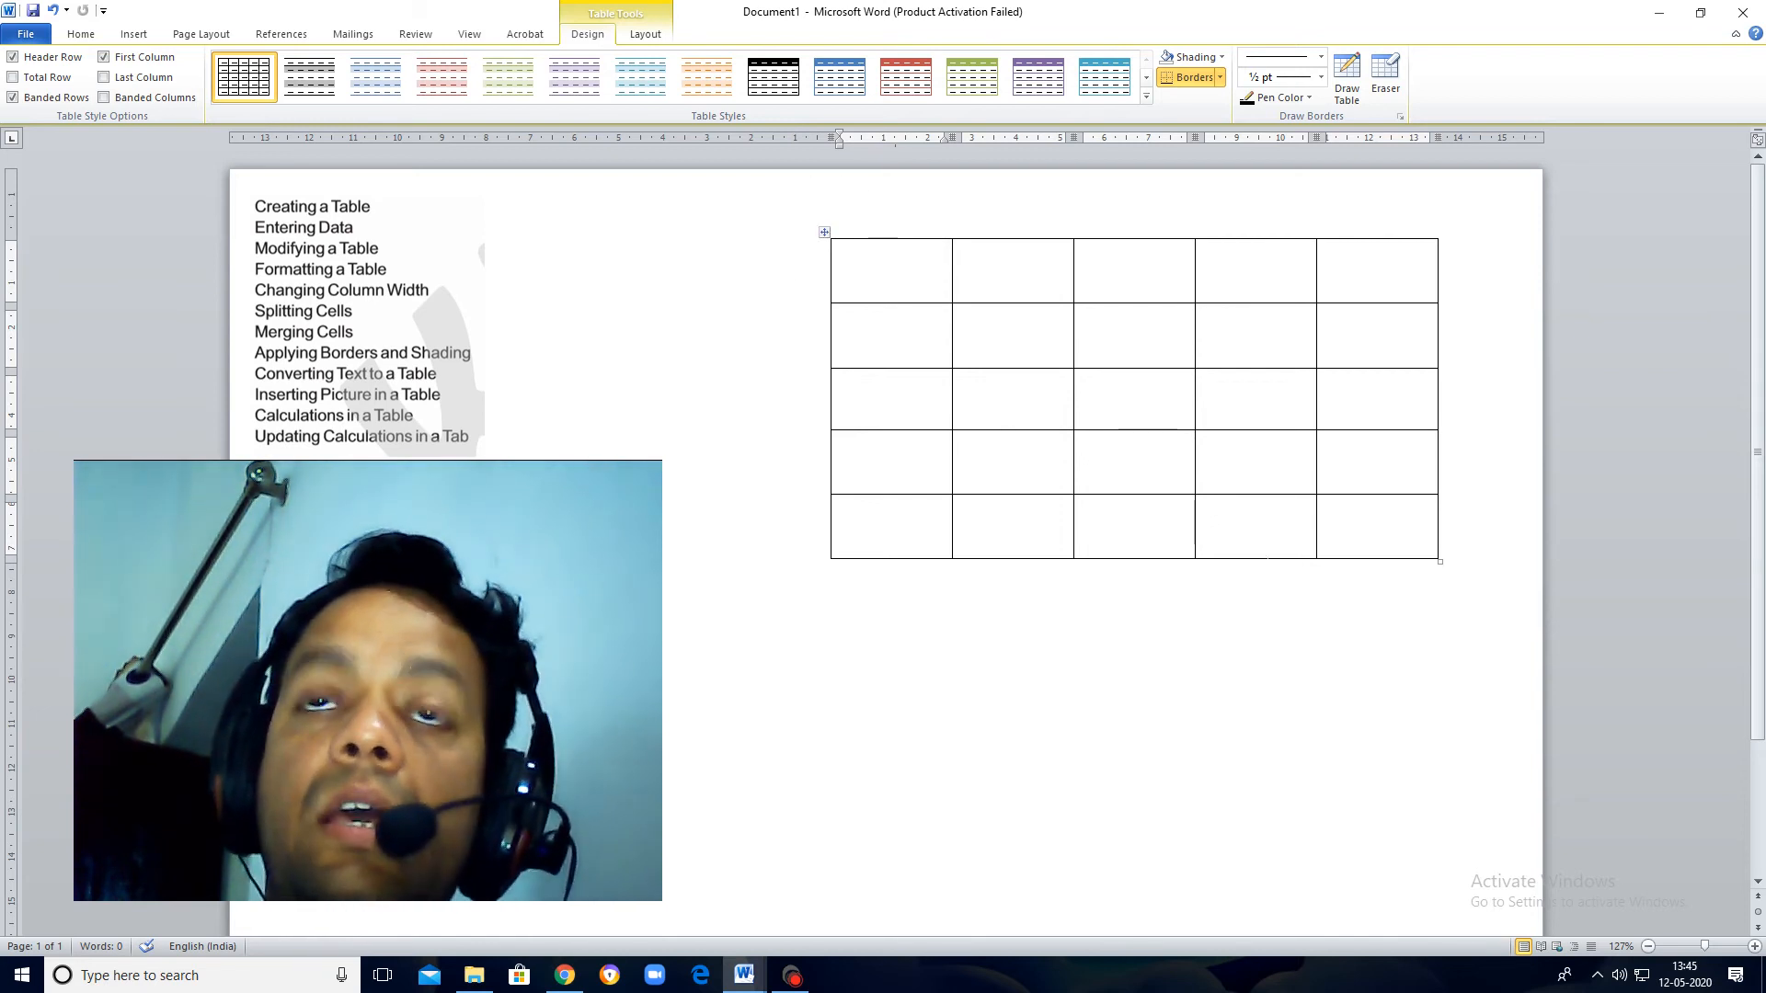
Step: Apply black shading to the table cell in the second row, second column
click(1267, 540)
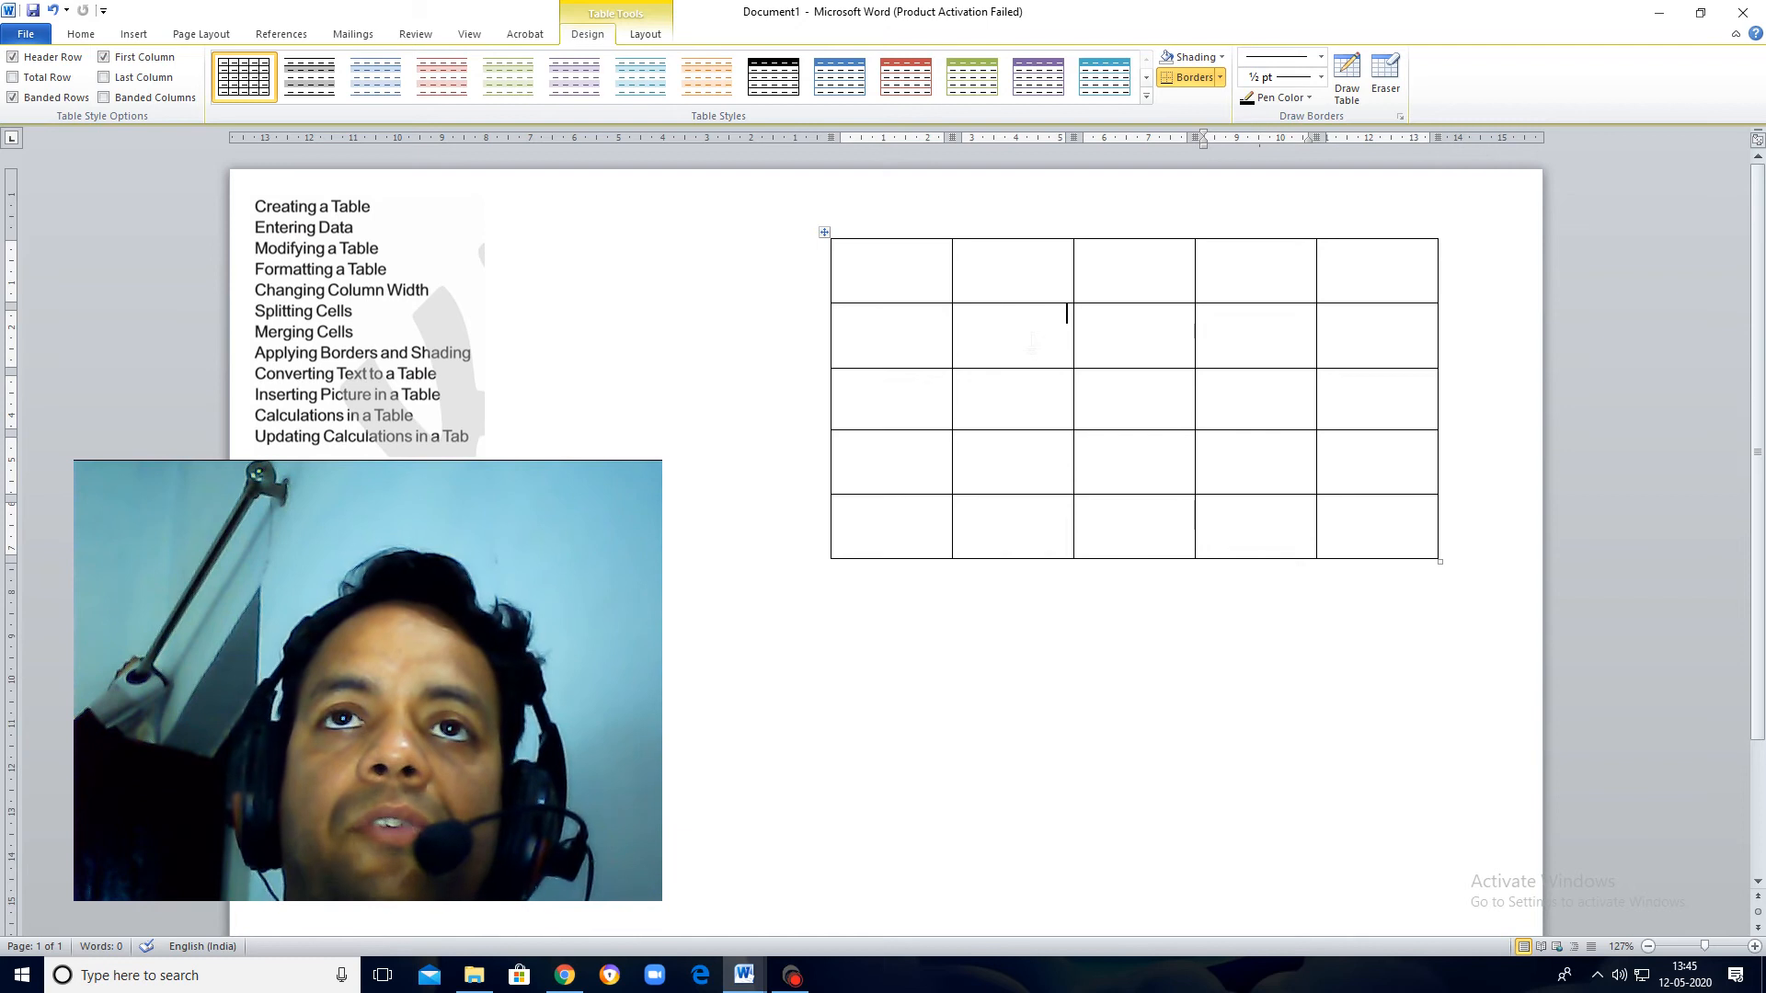
click(88, 34)
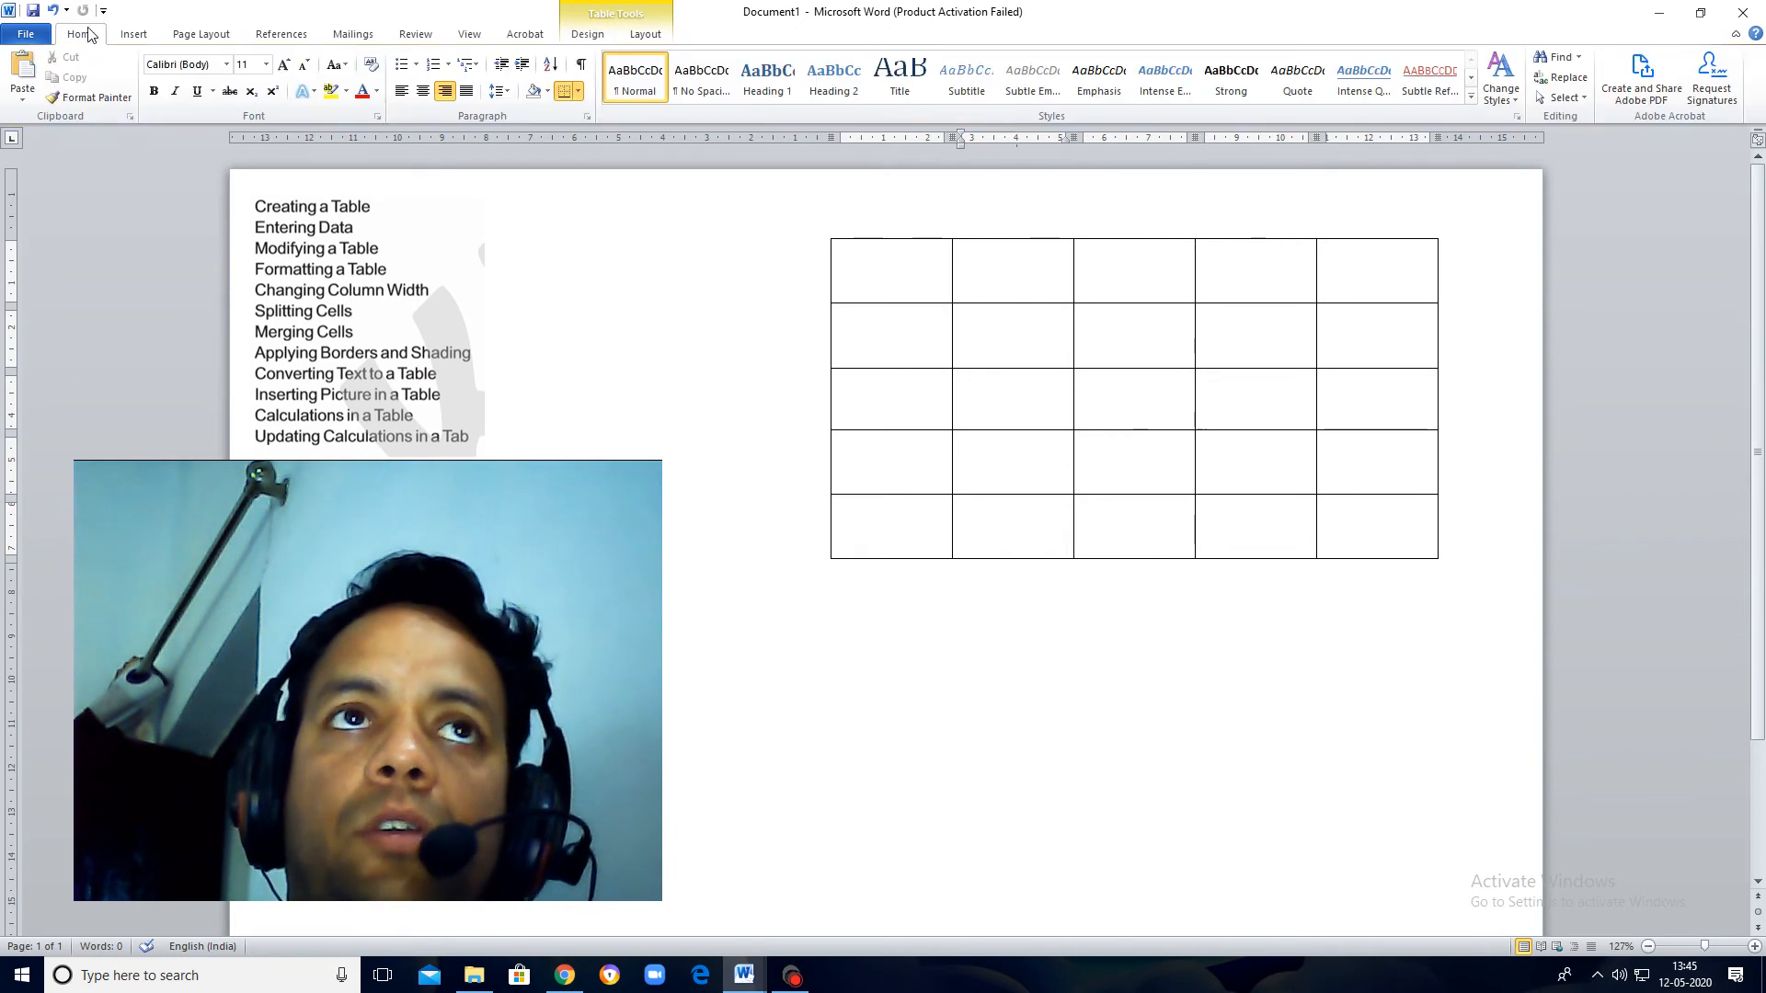
click(548, 92)
click(550, 127)
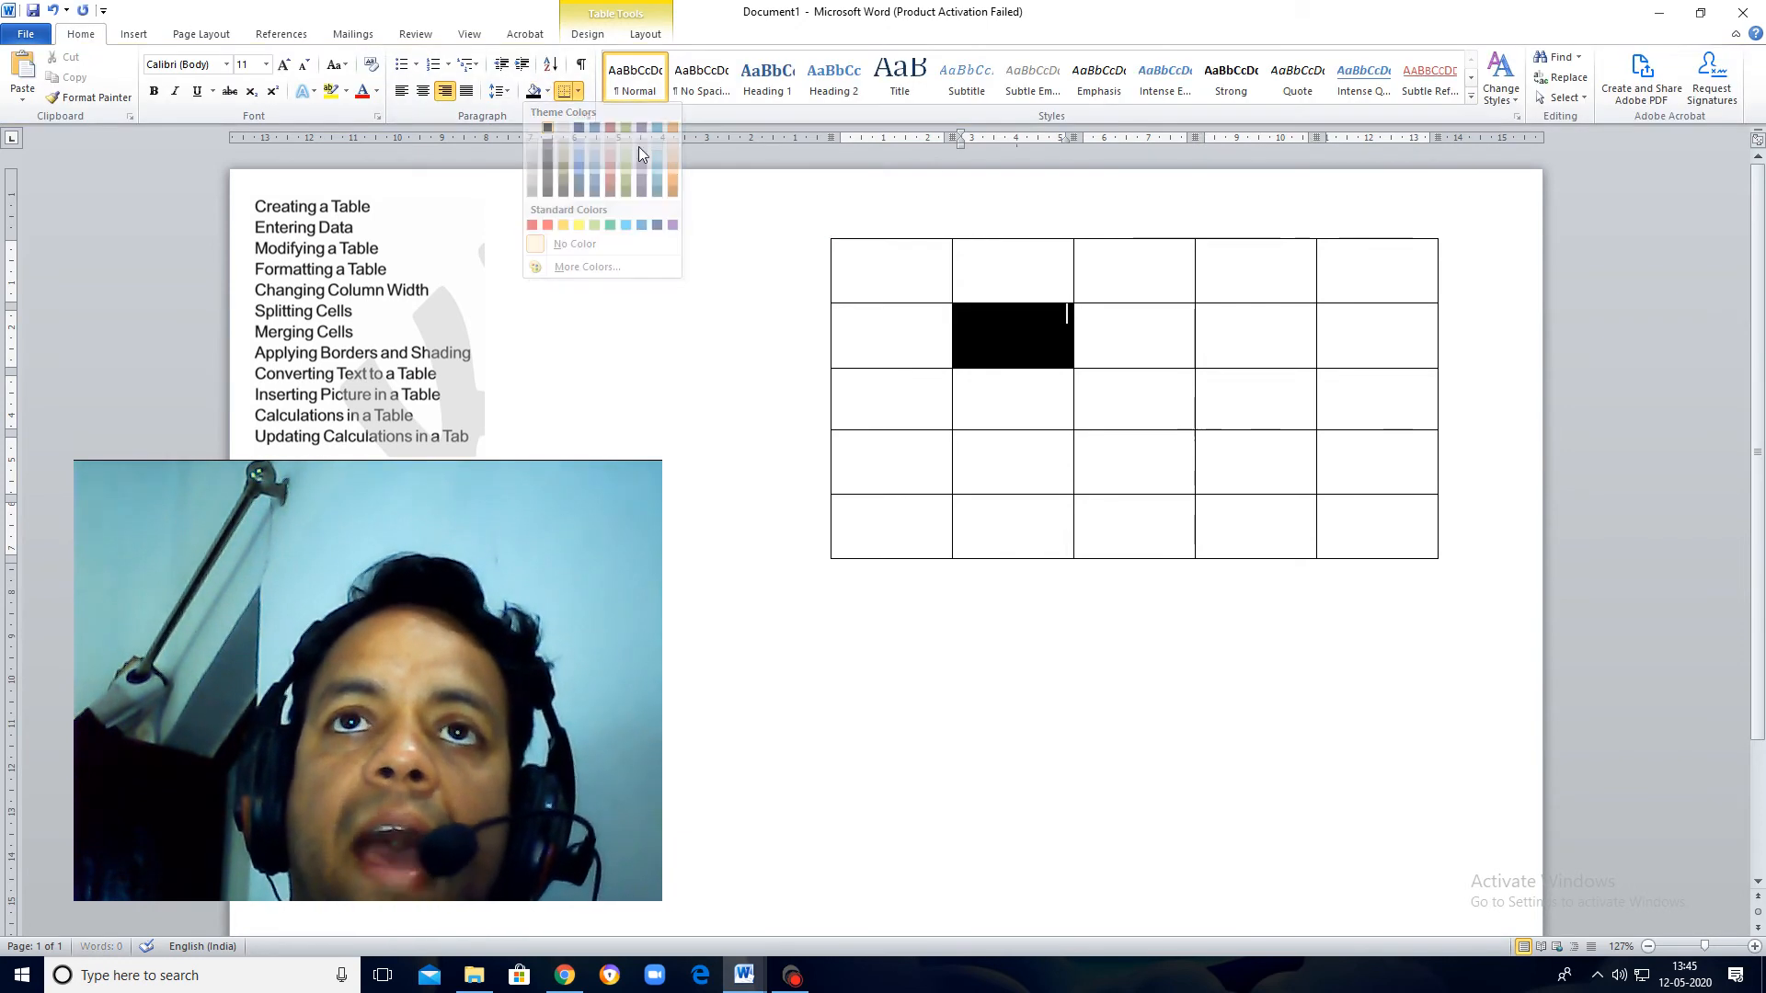
Step: Shade the first three cells of the table's third column black, one cell at a time
click(1187, 248)
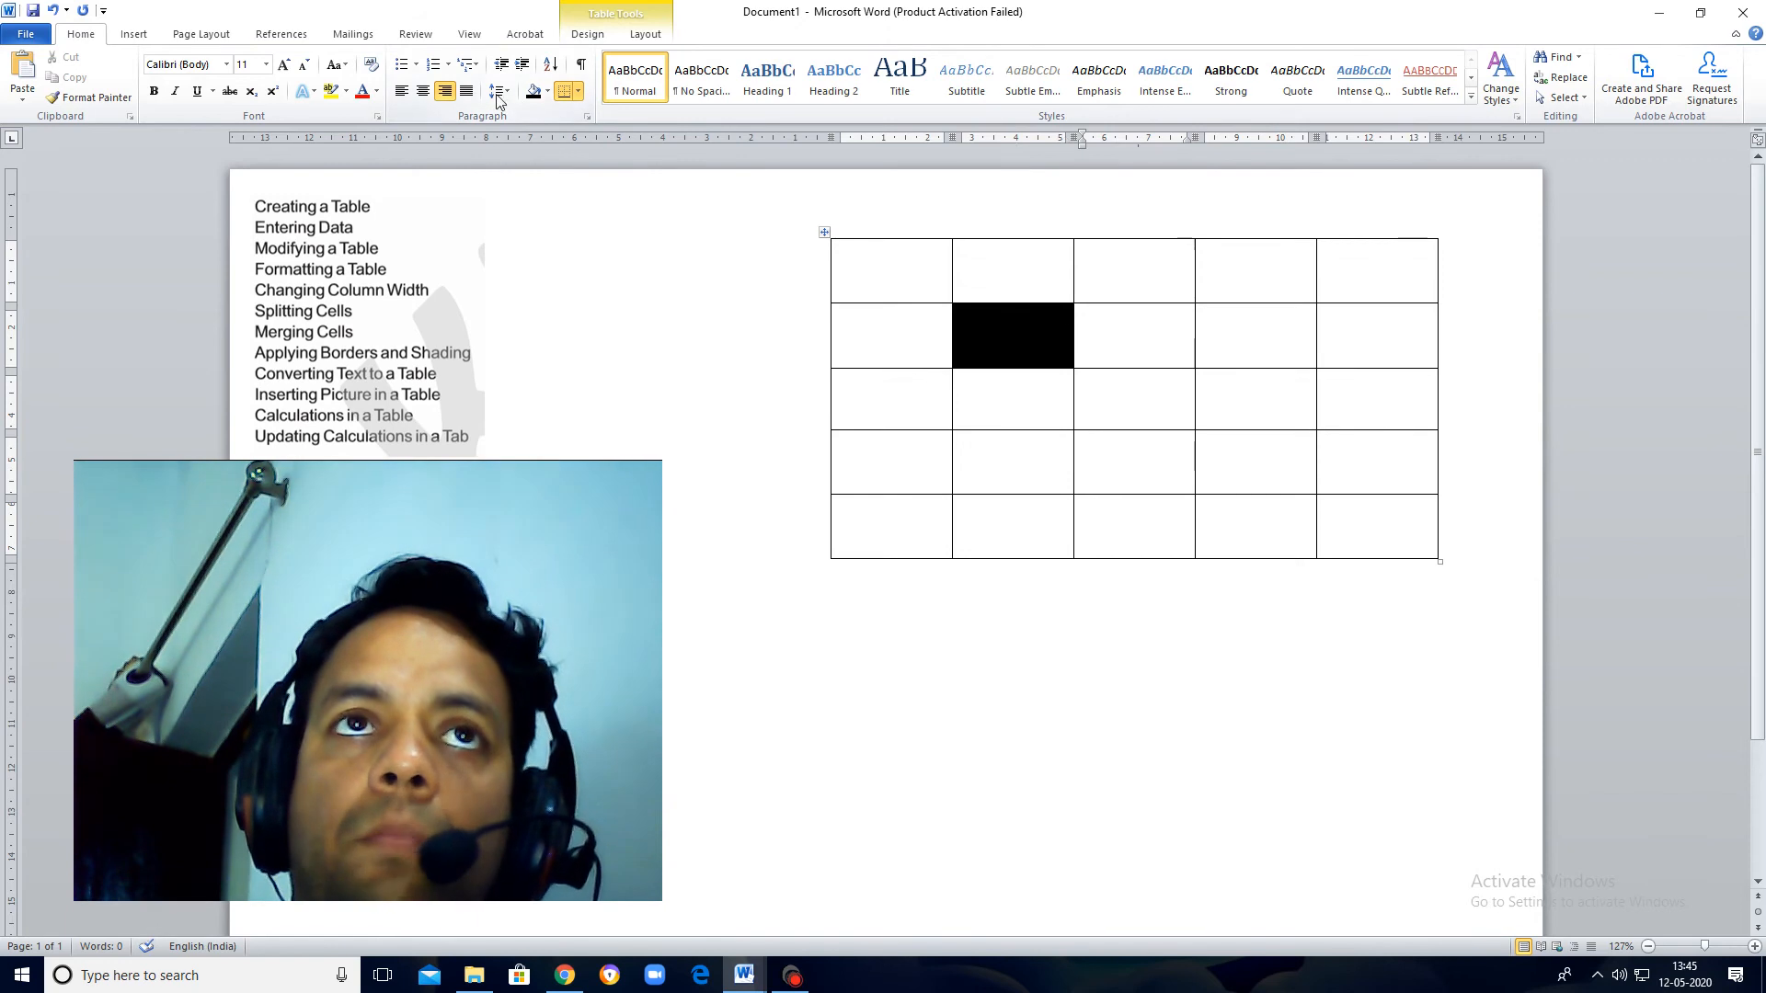
click(533, 94)
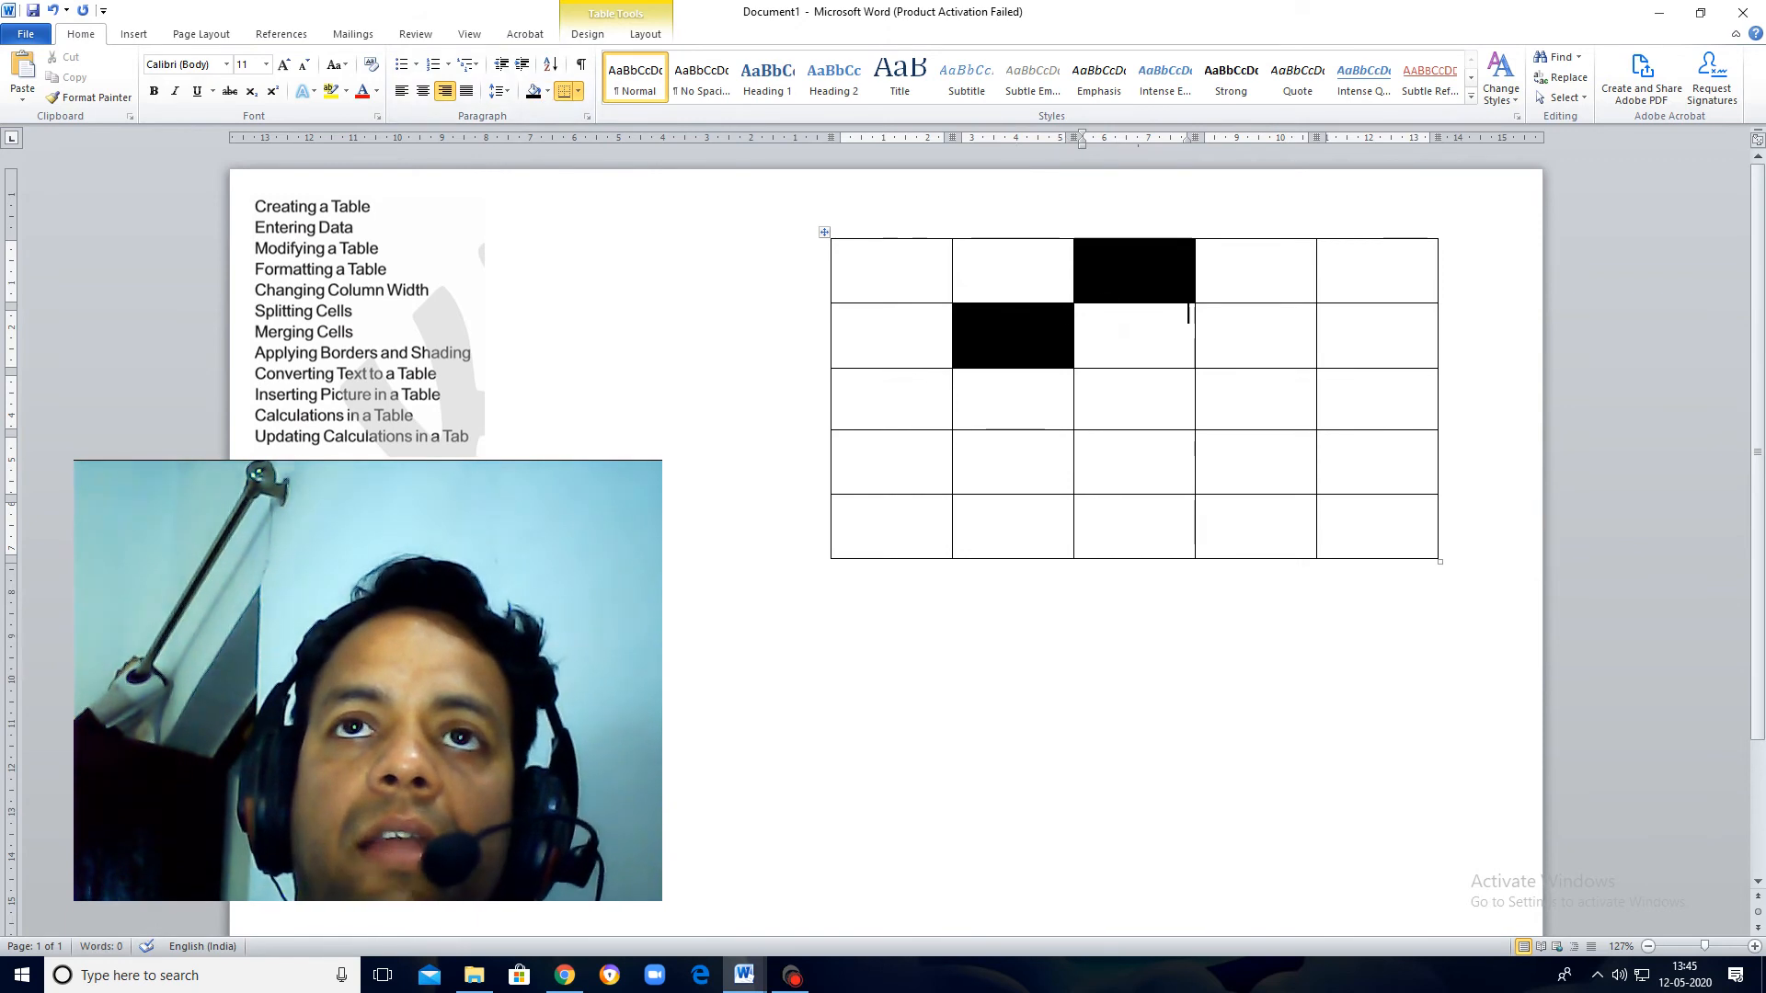
click(1124, 330)
click(533, 93)
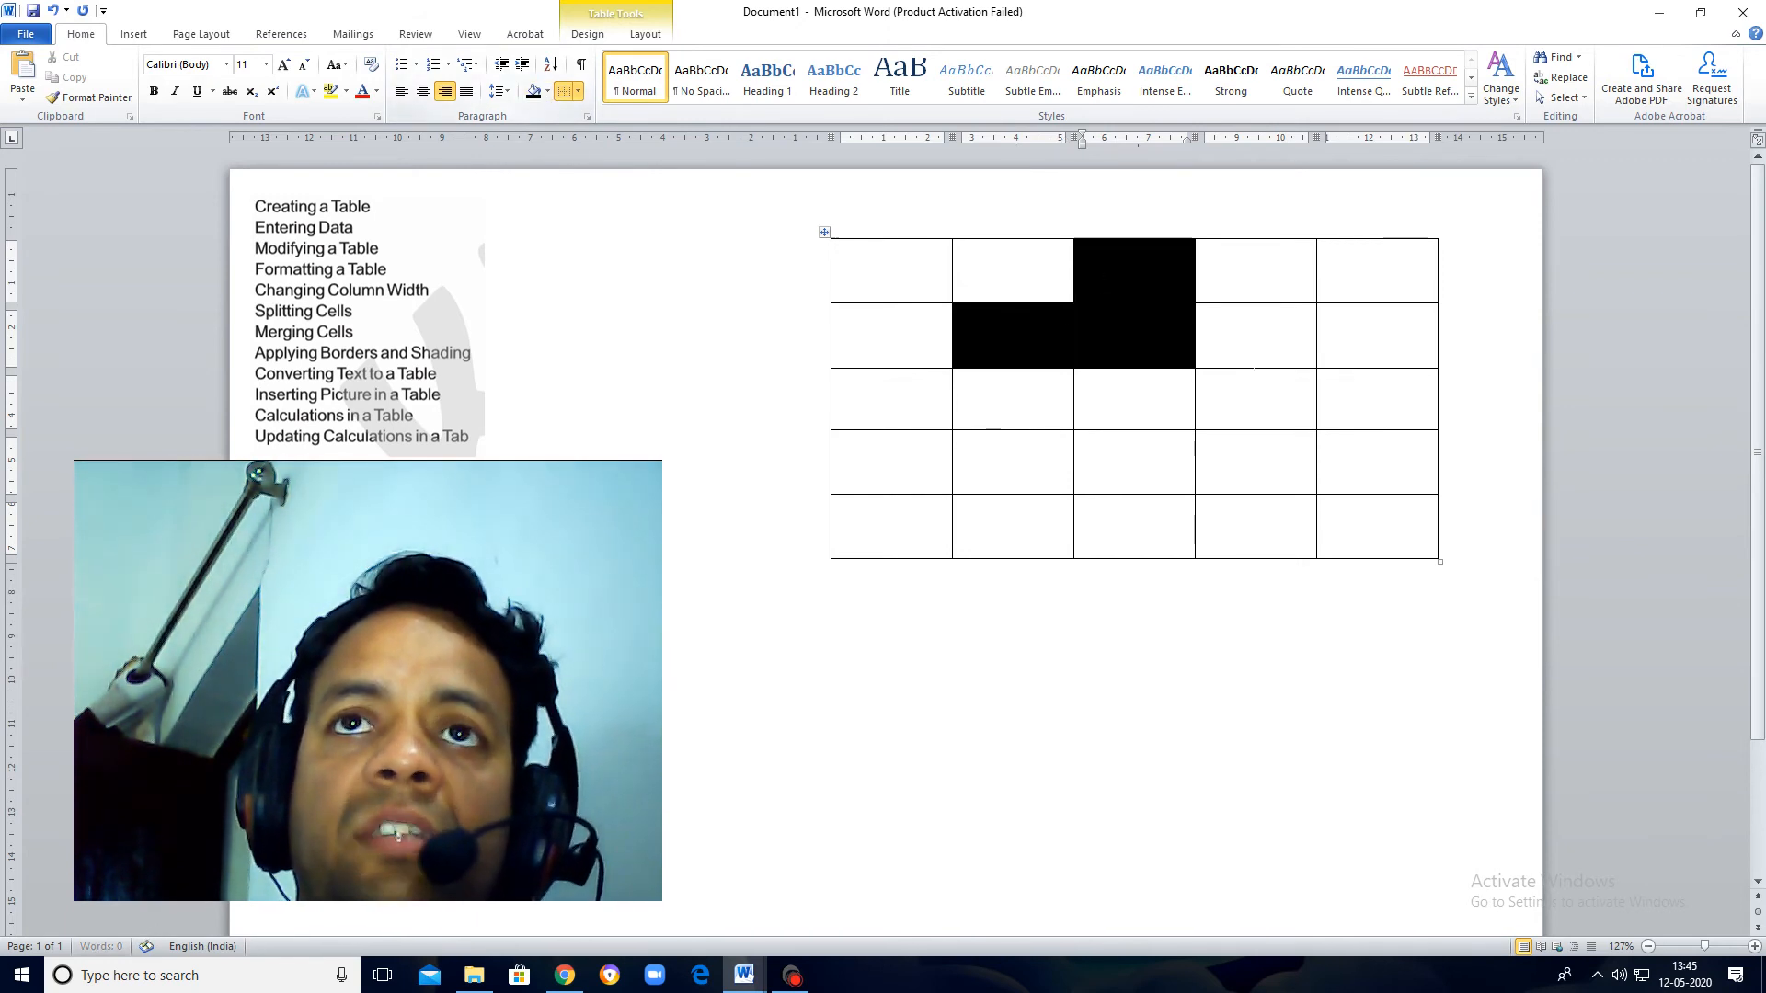
click(1228, 395)
click(1096, 390)
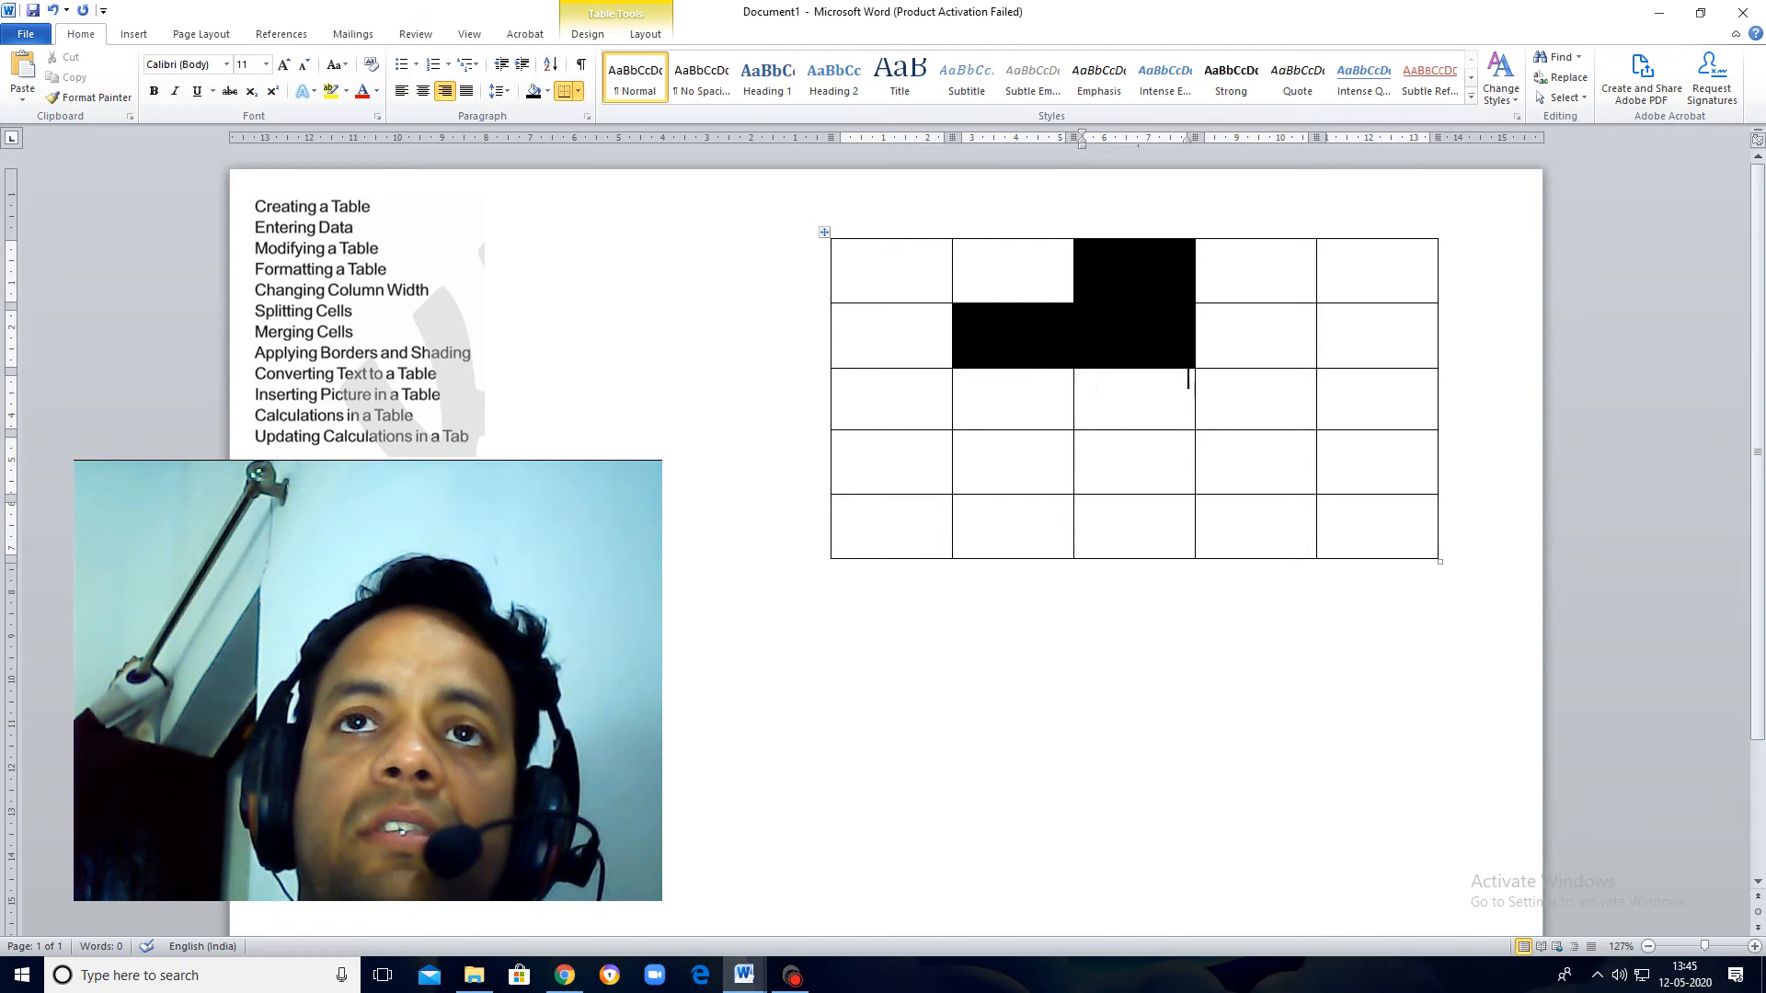
click(530, 92)
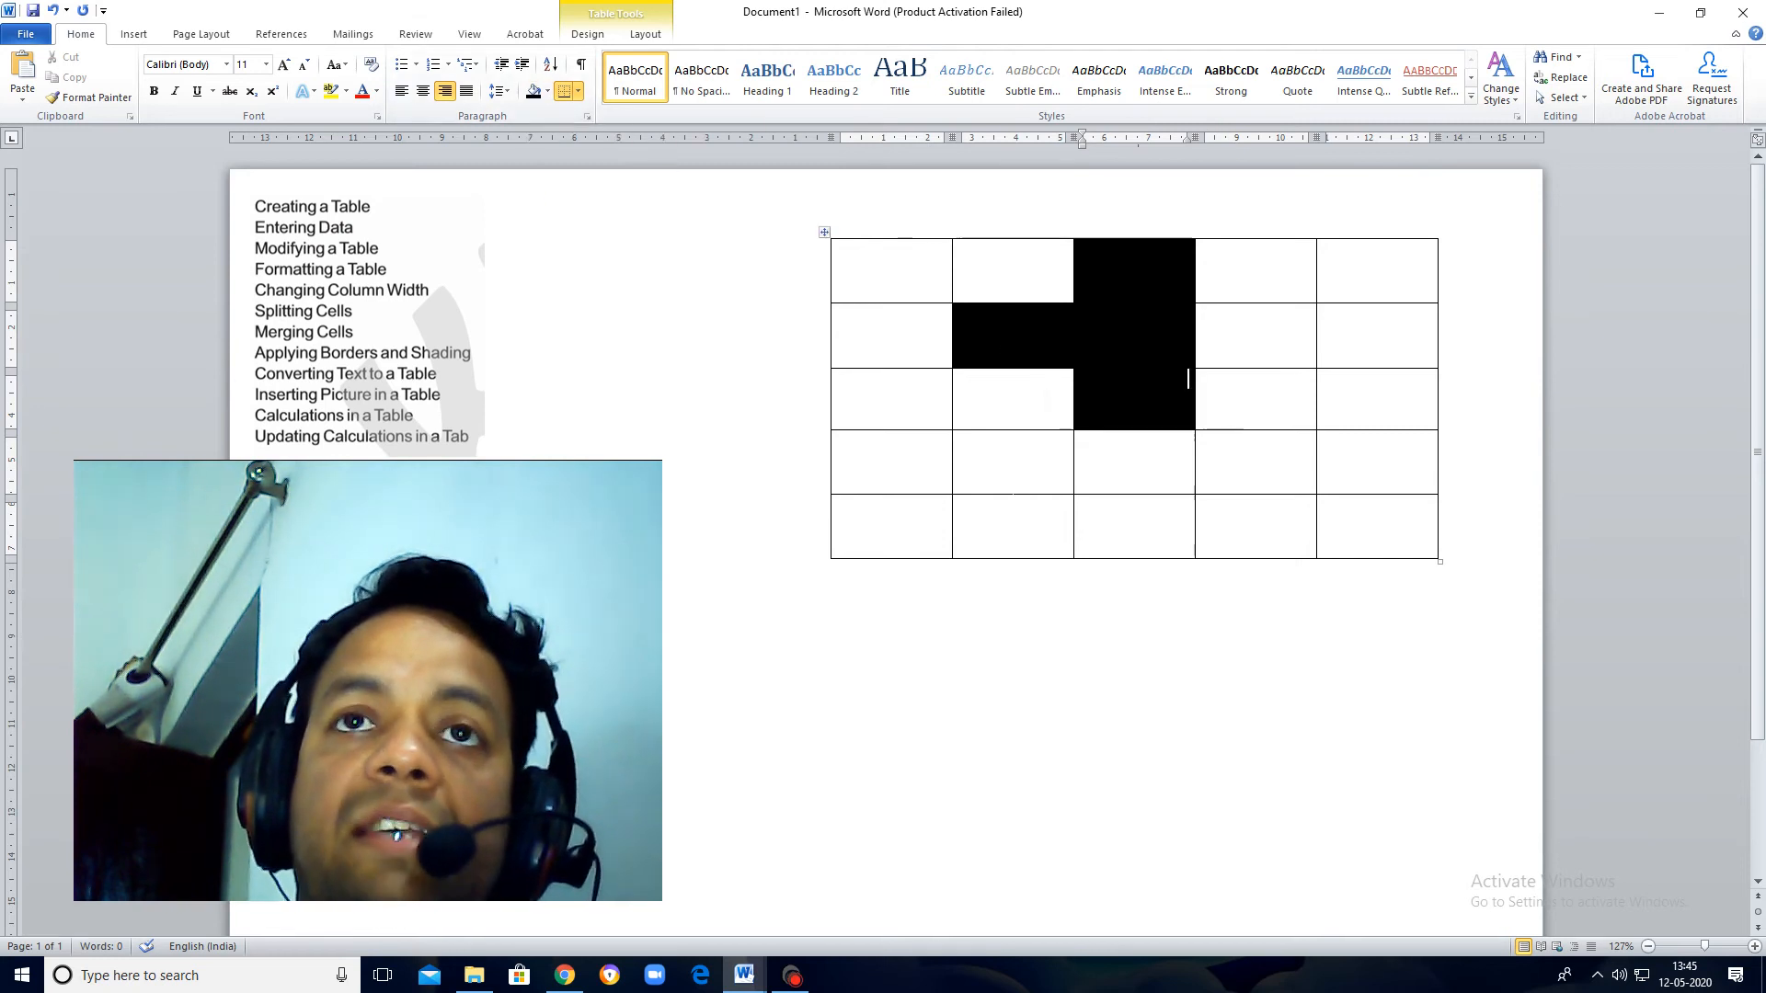
Step: Shade the fourth-row and fifth-row cells of the table's second column black
click(1067, 441)
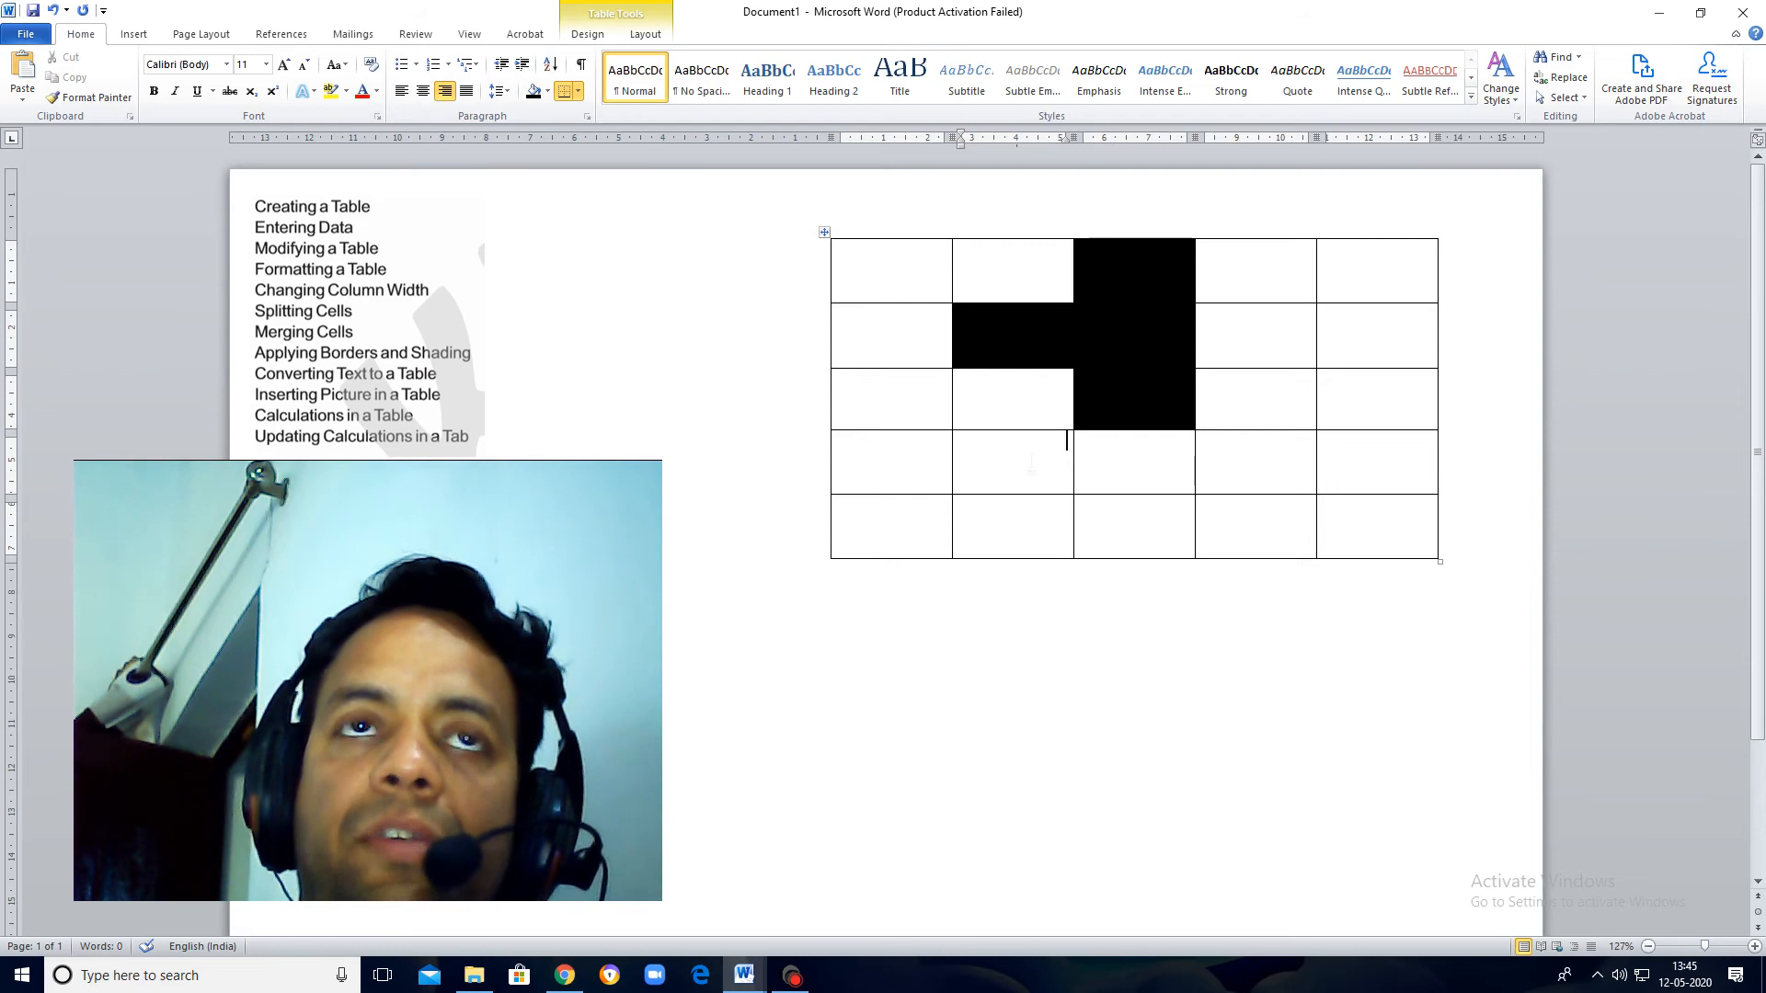
click(533, 98)
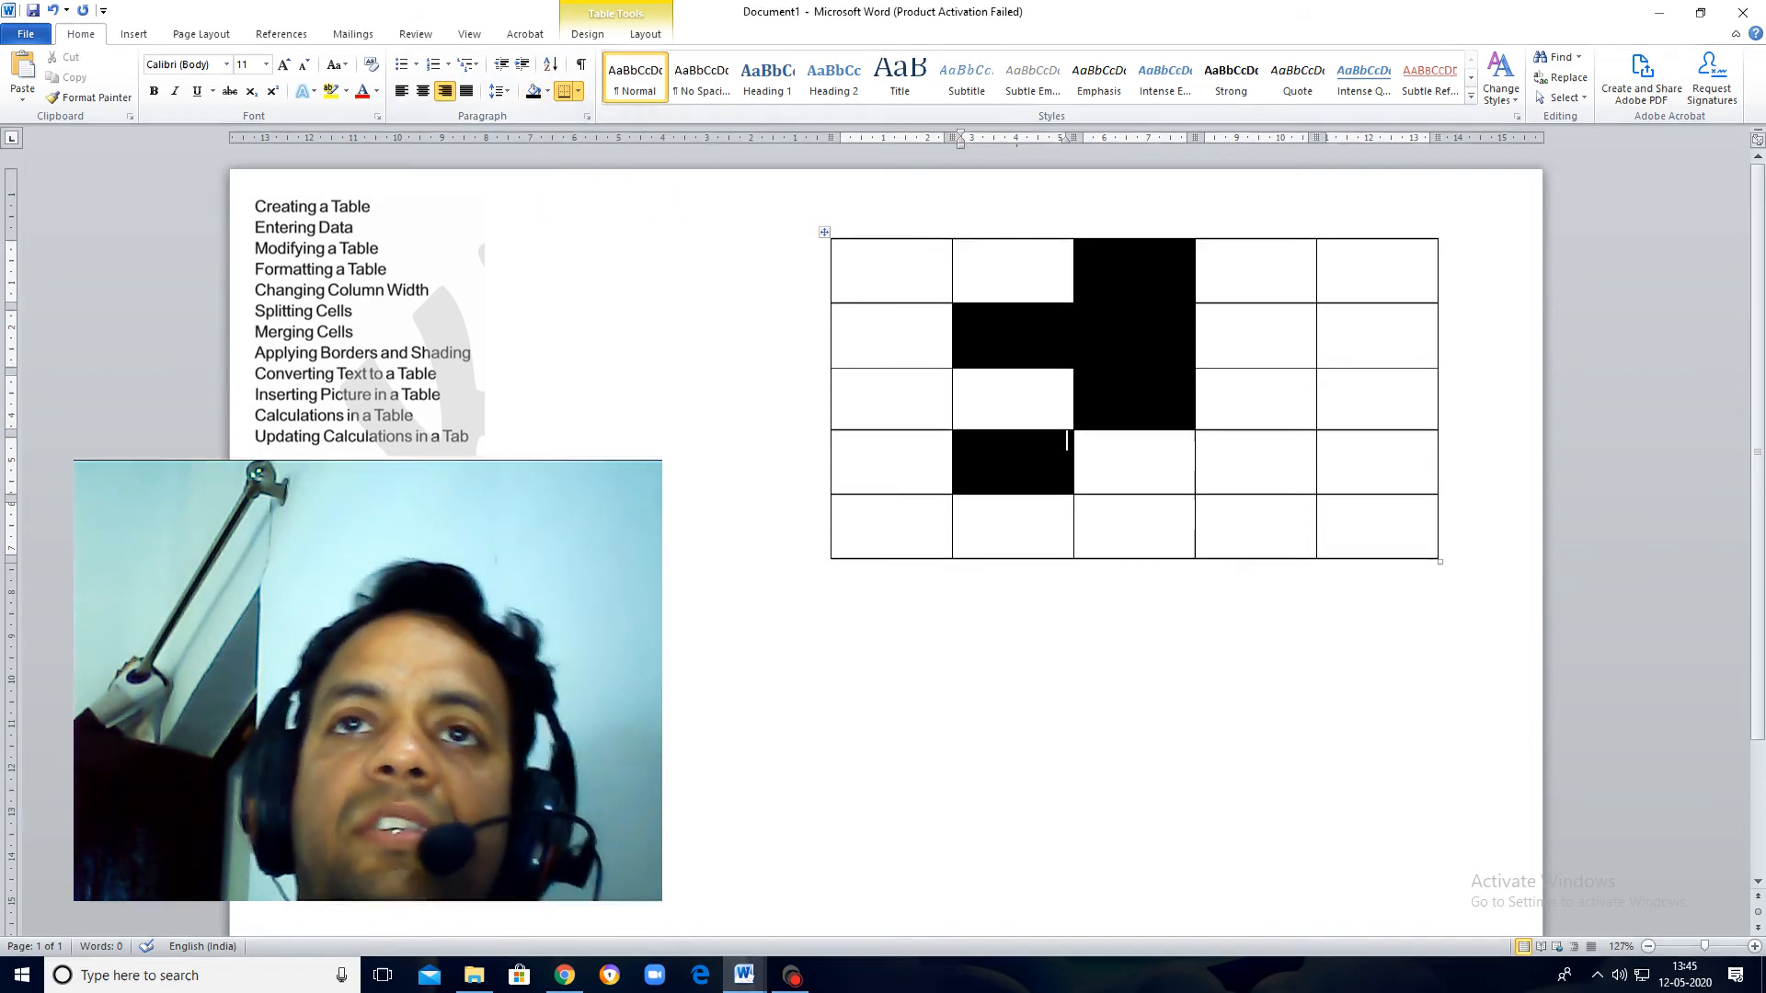
click(533, 92)
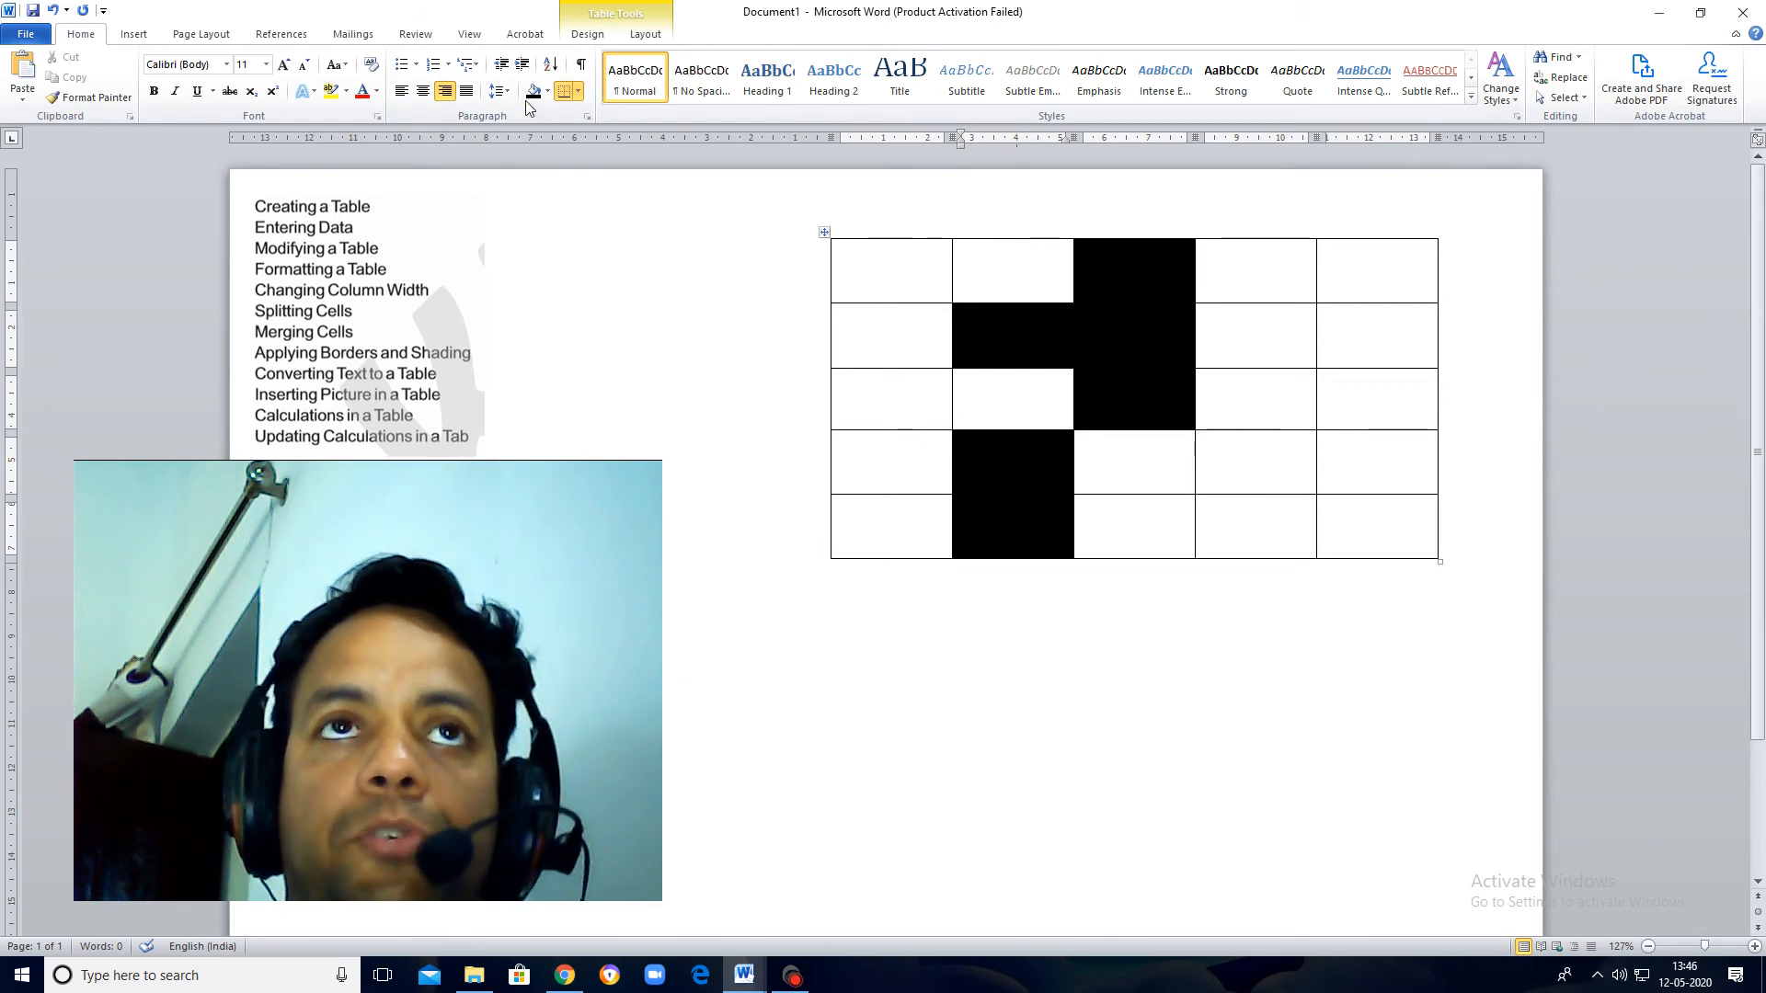
Step: Shade the third, fourth and fifth cells of the table's bottom row black, one cell at a time
click(1191, 520)
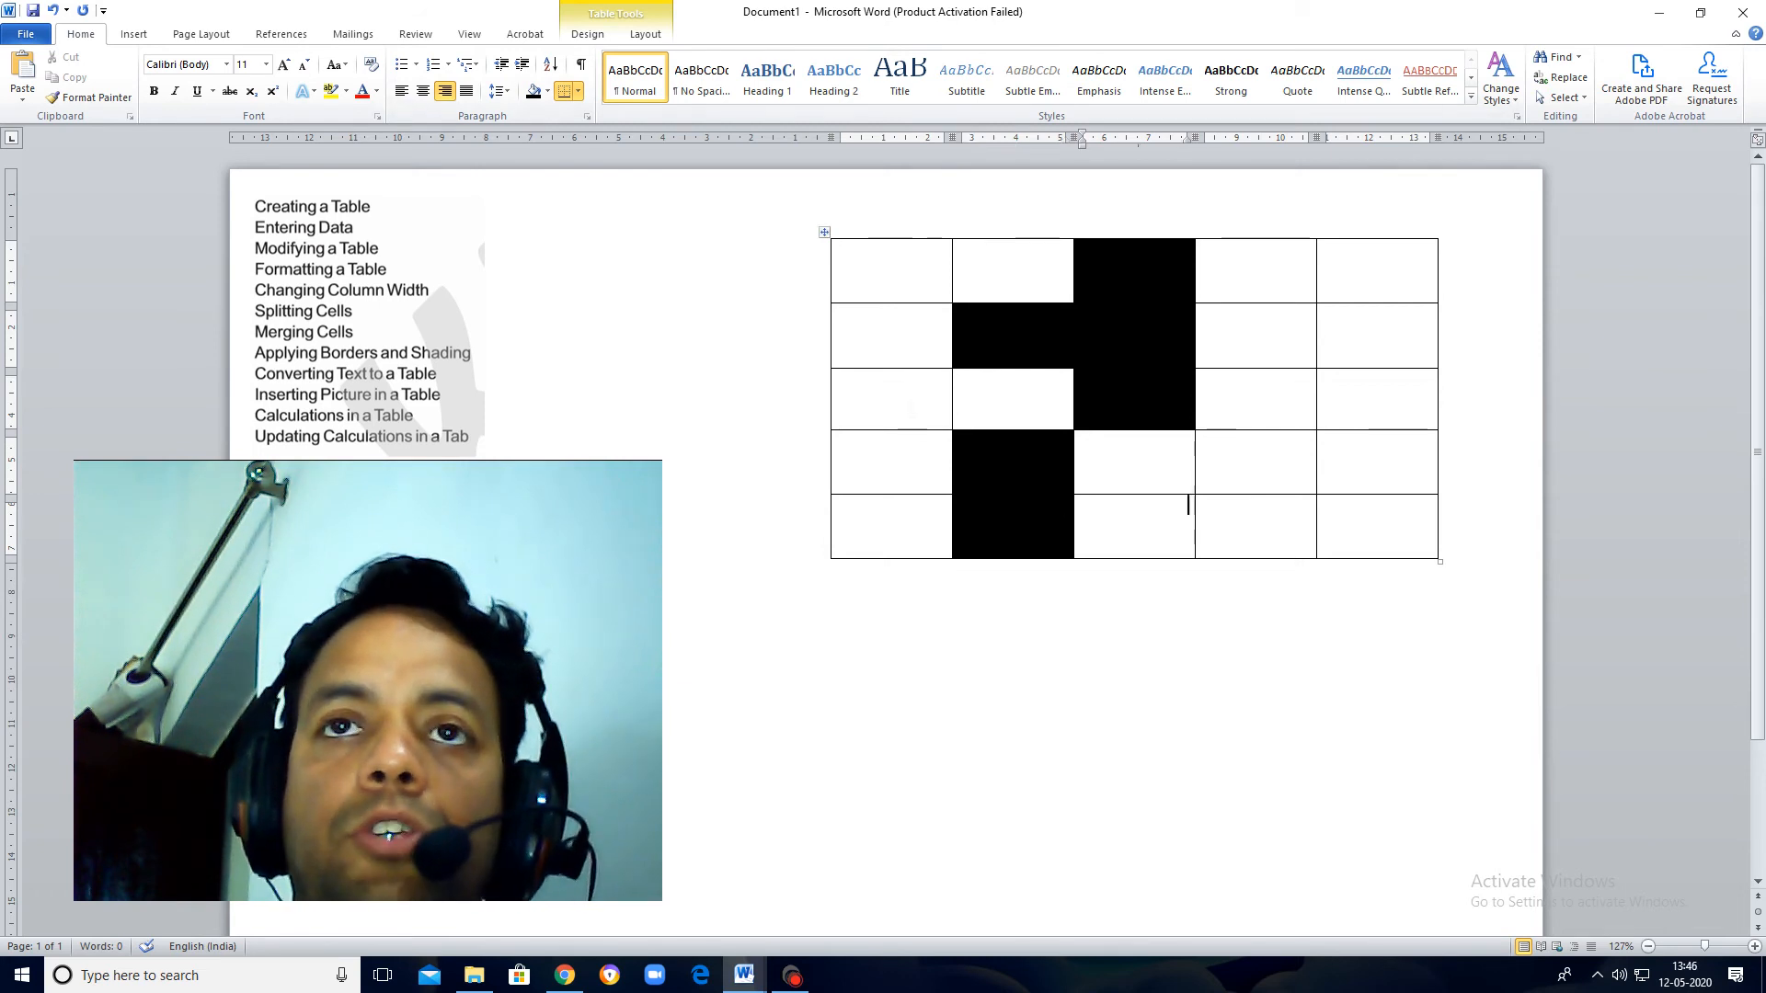
click(532, 91)
click(1288, 516)
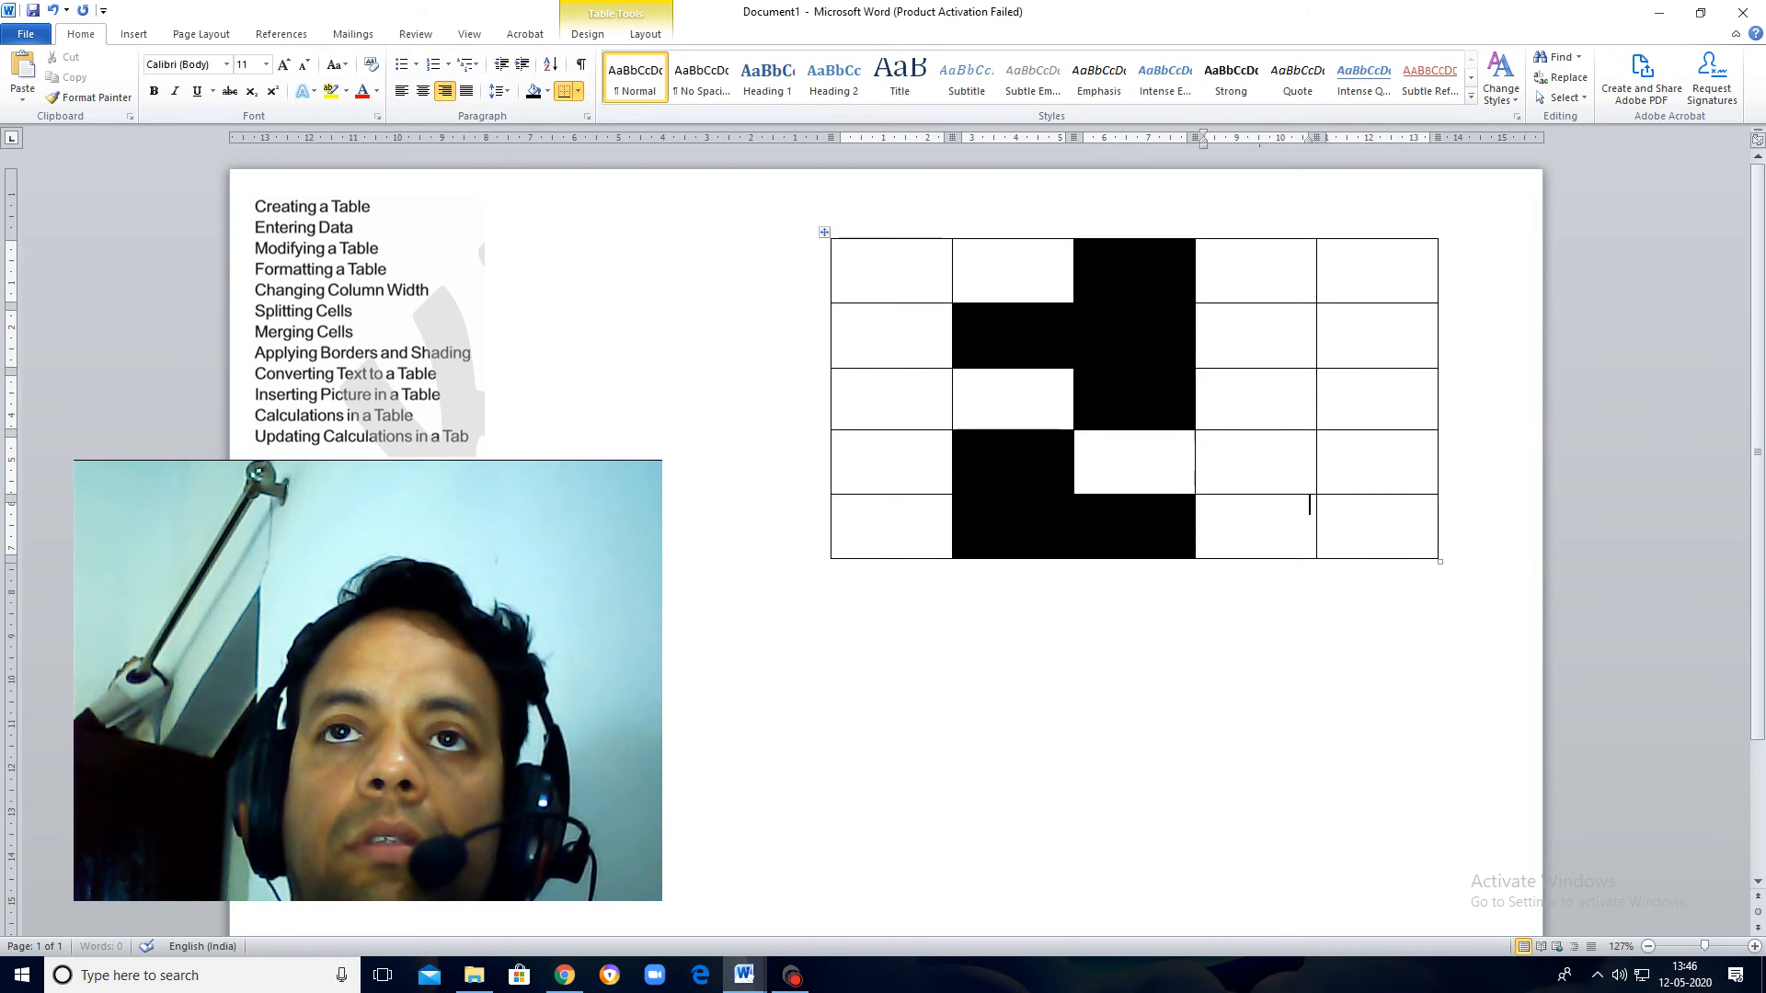
click(534, 93)
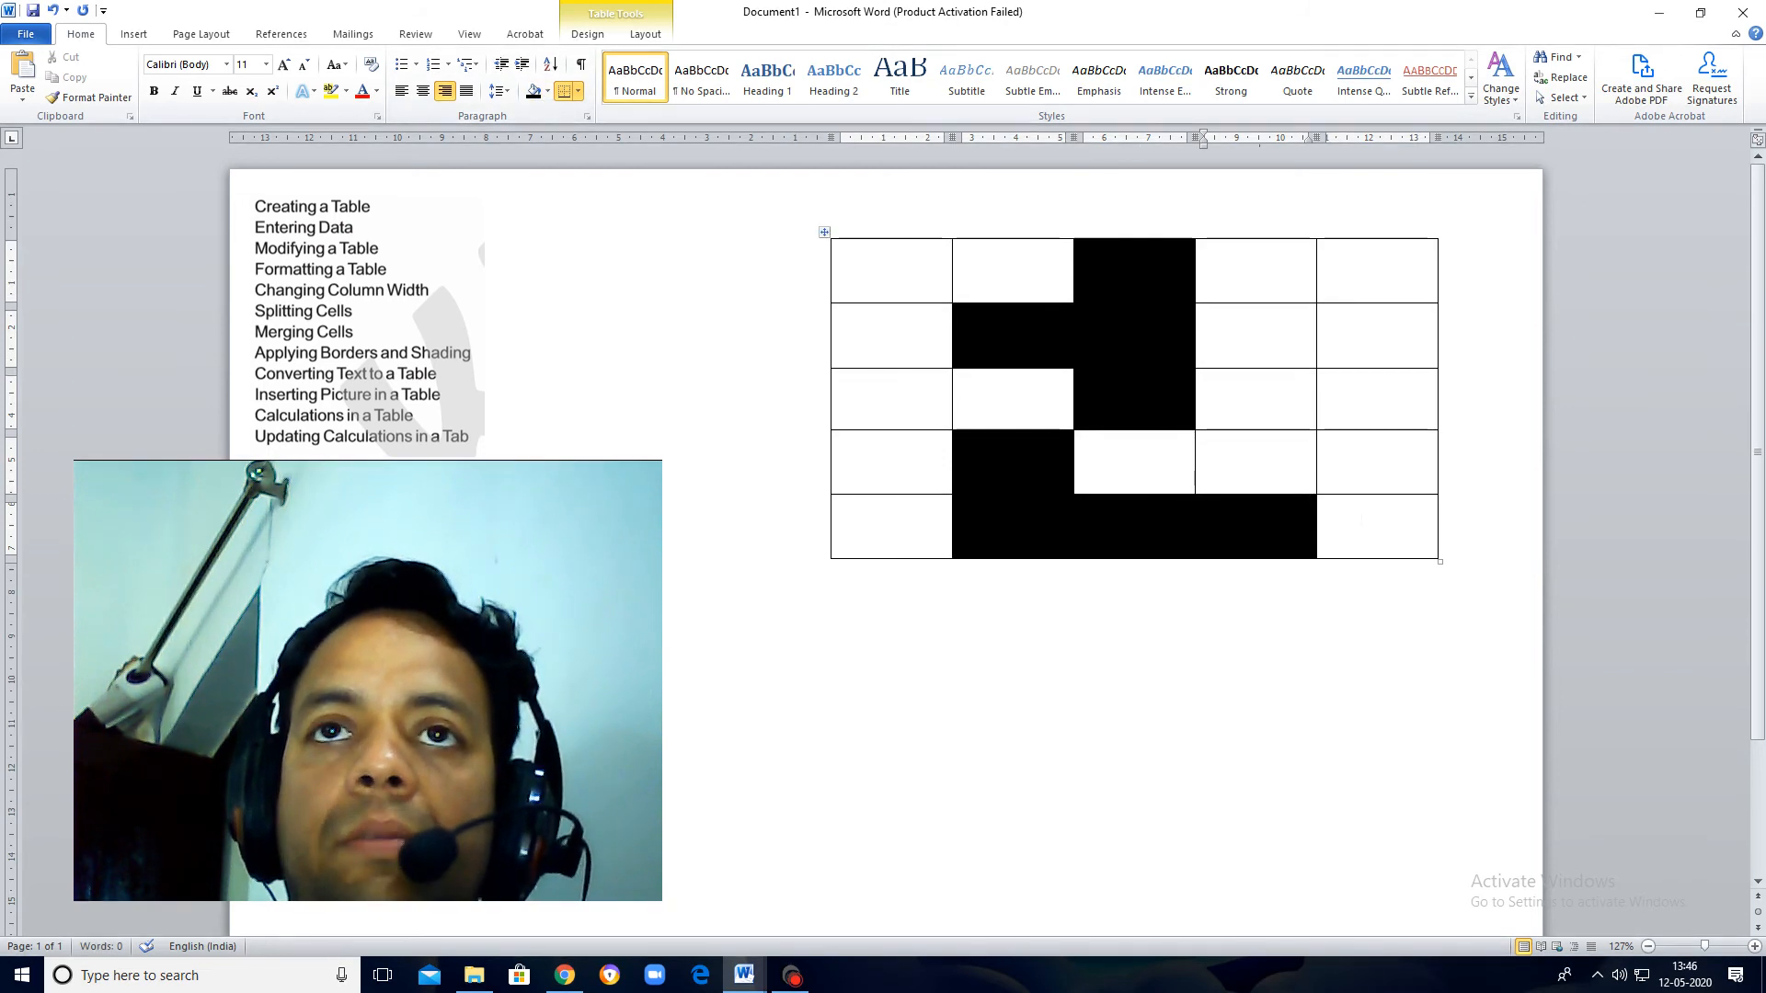
click(1038, 401)
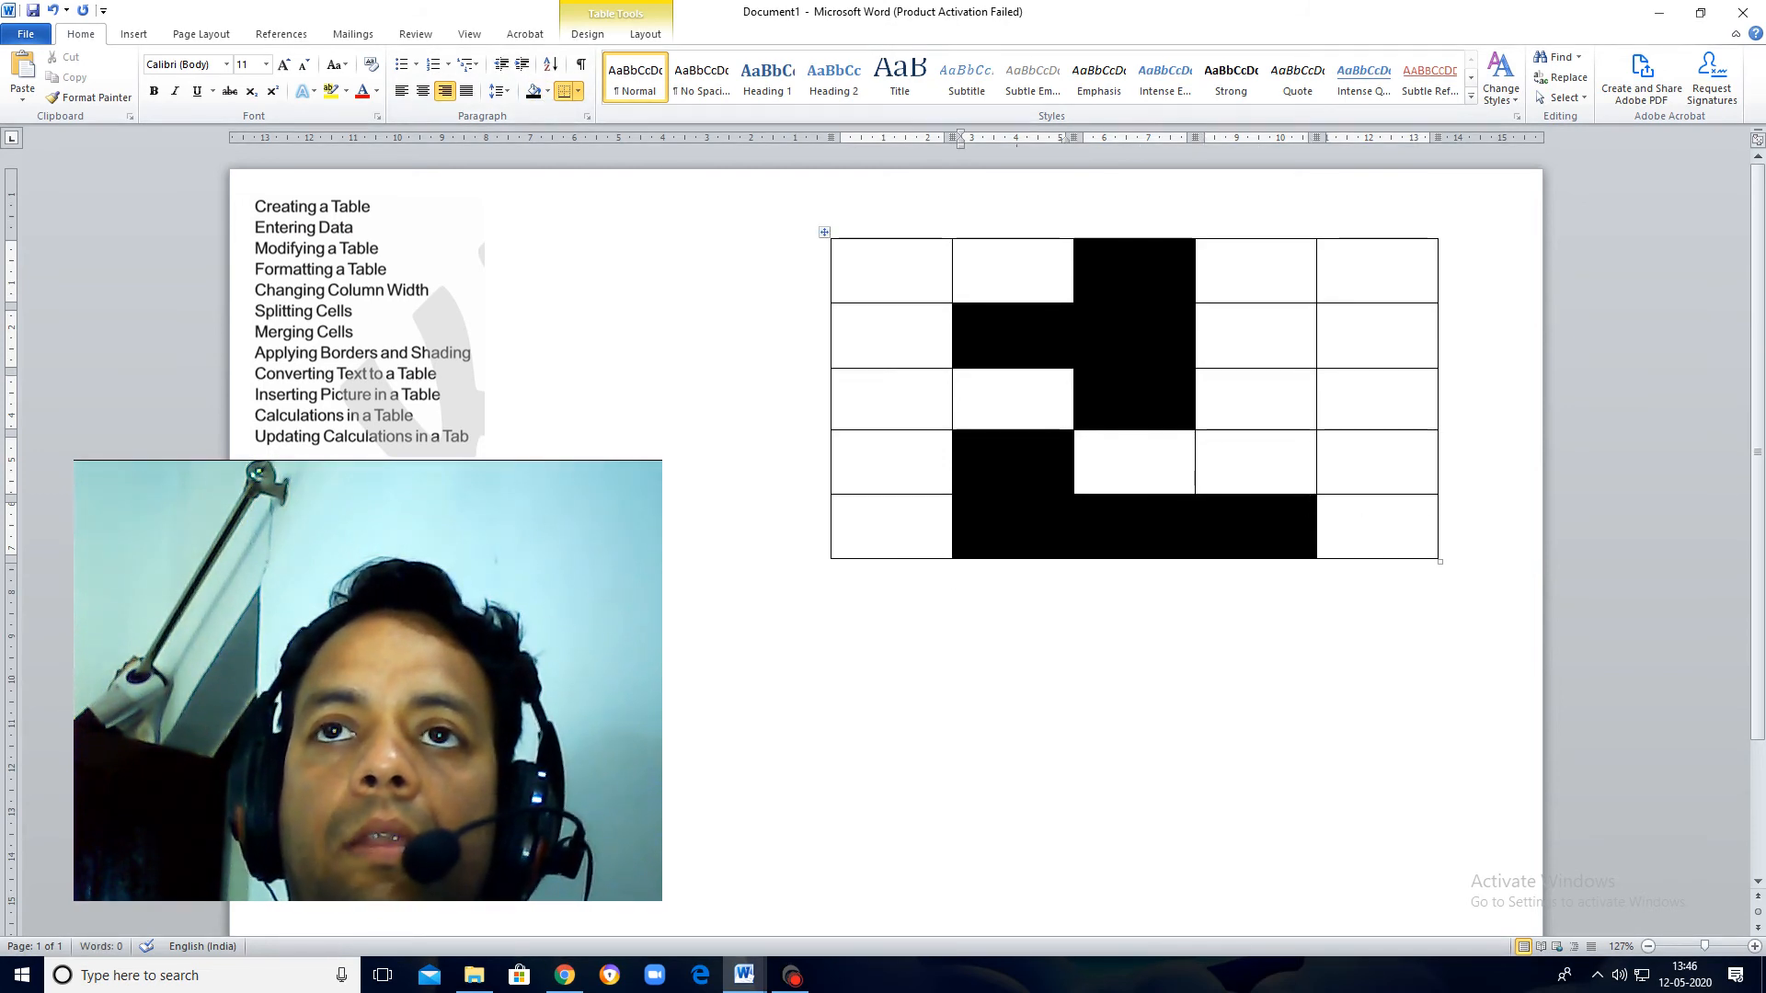
click(1380, 524)
click(541, 92)
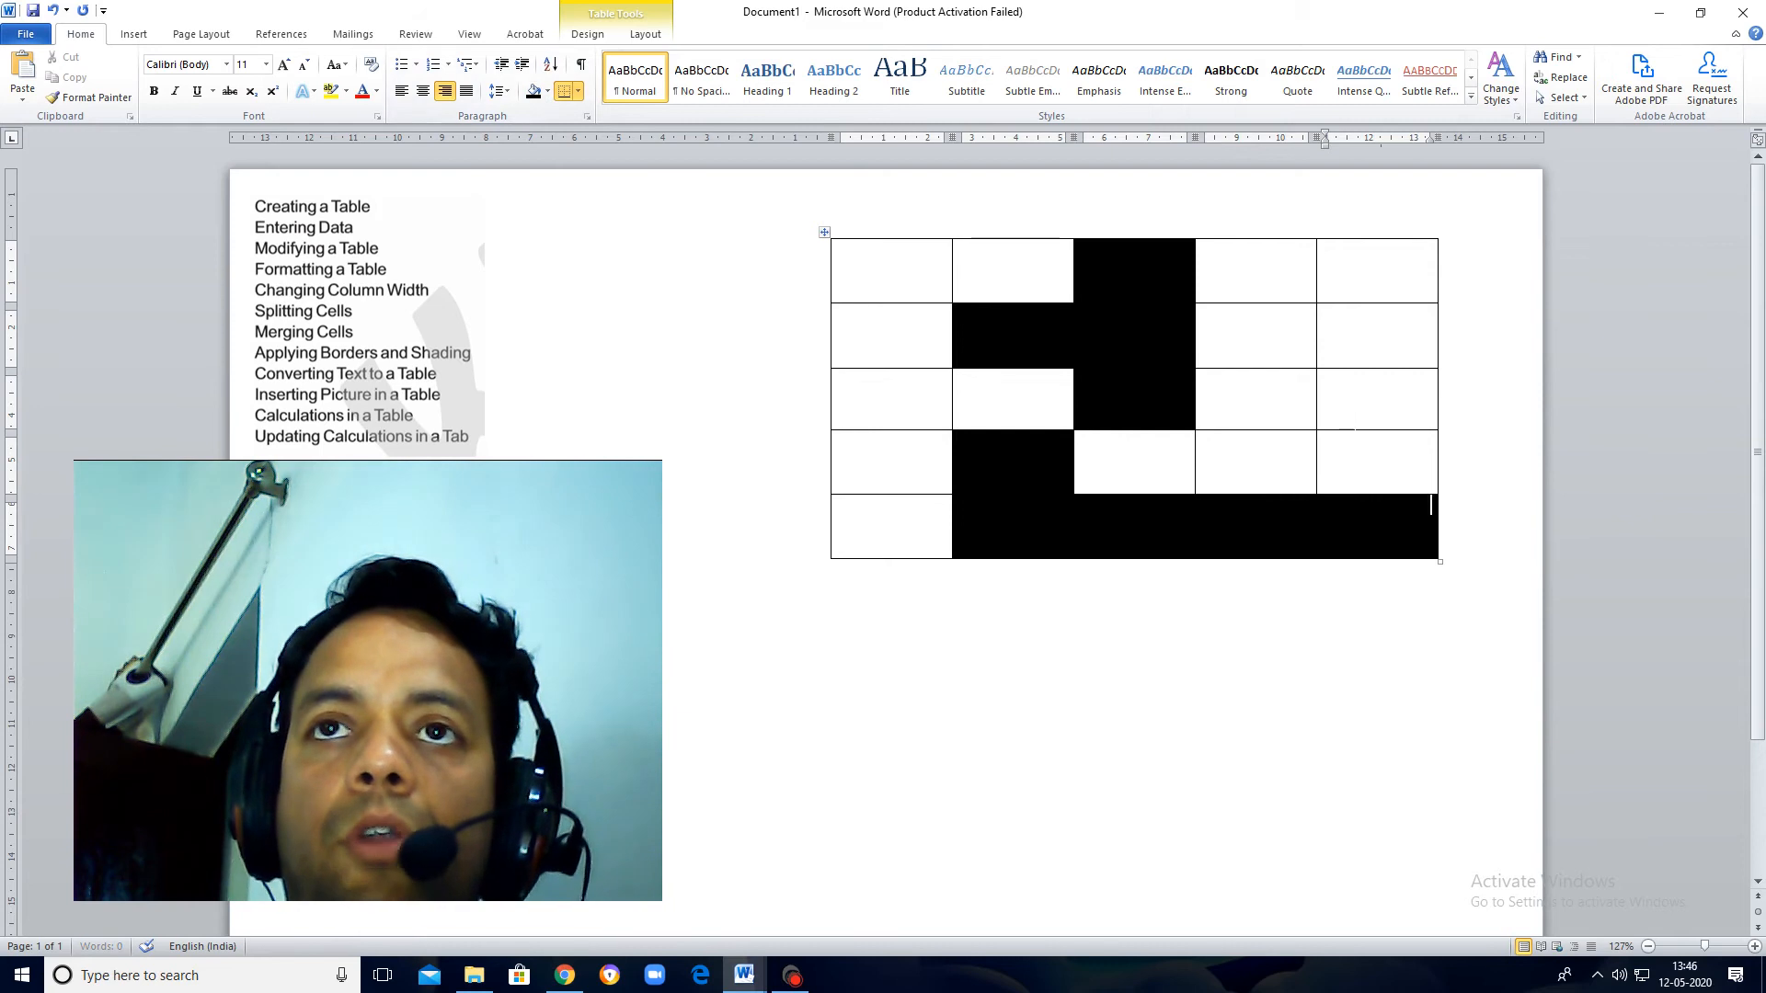
Step: Shade the first four cells of the table's fifth column black
click(534, 92)
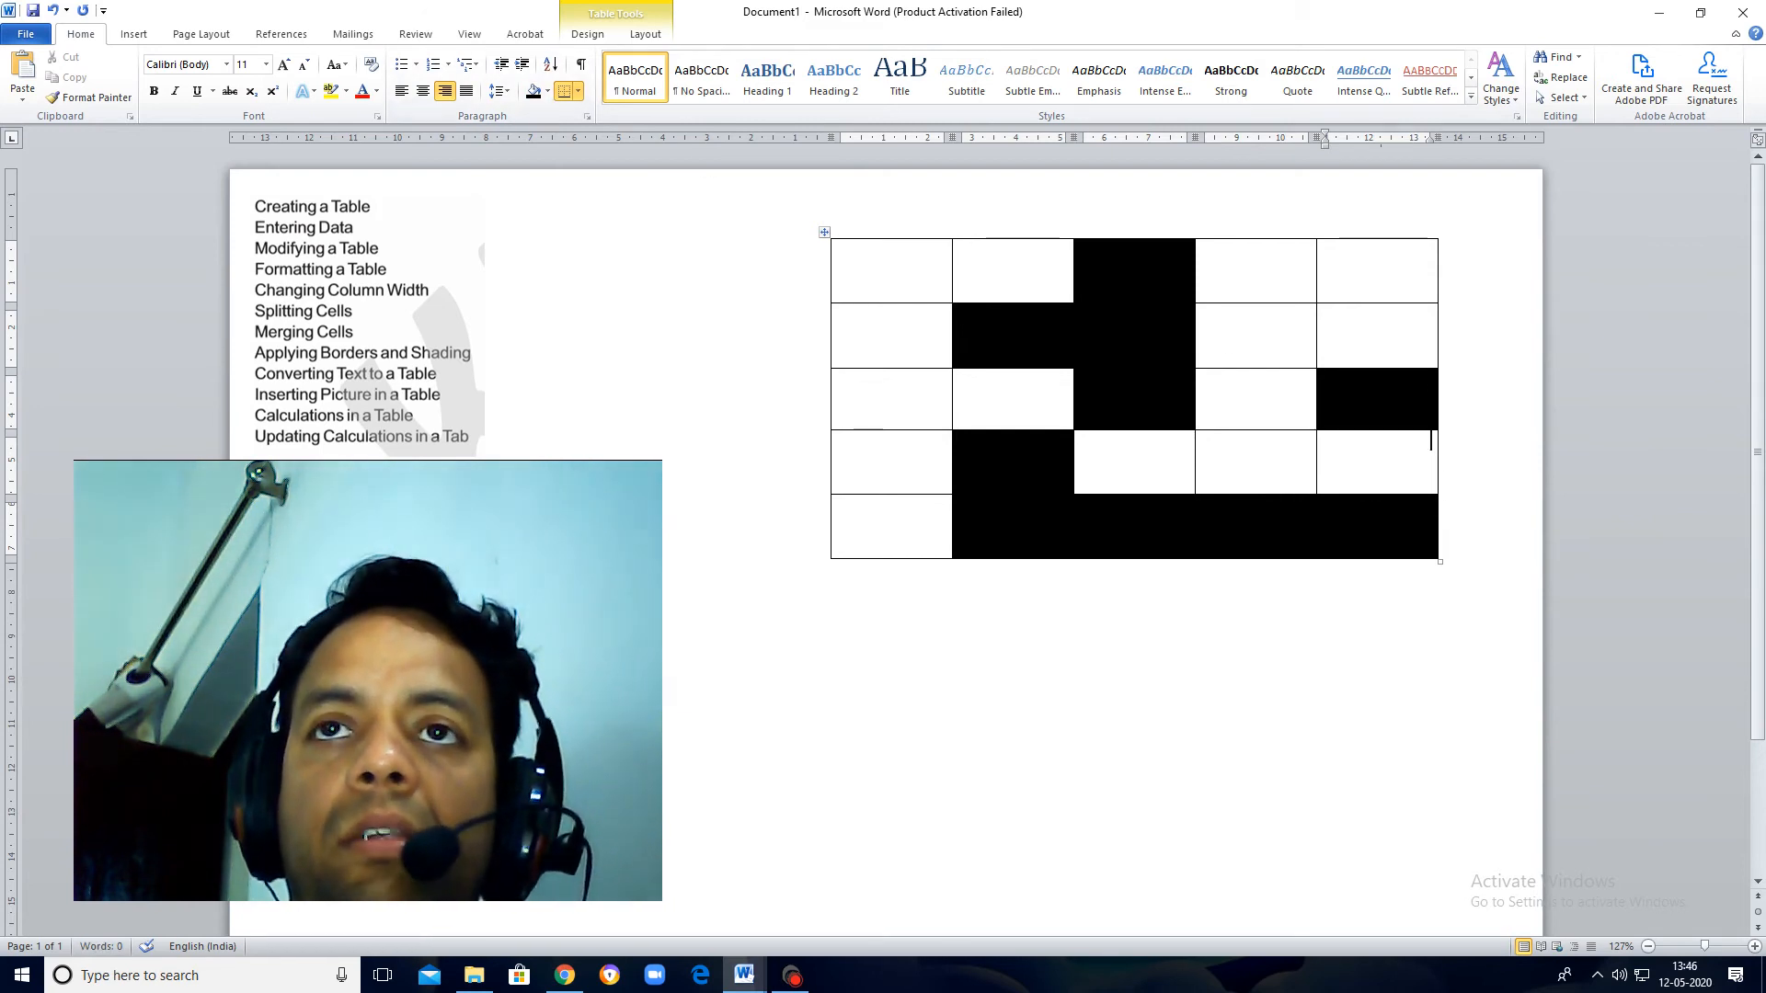
drag(1431, 440, 1365, 278)
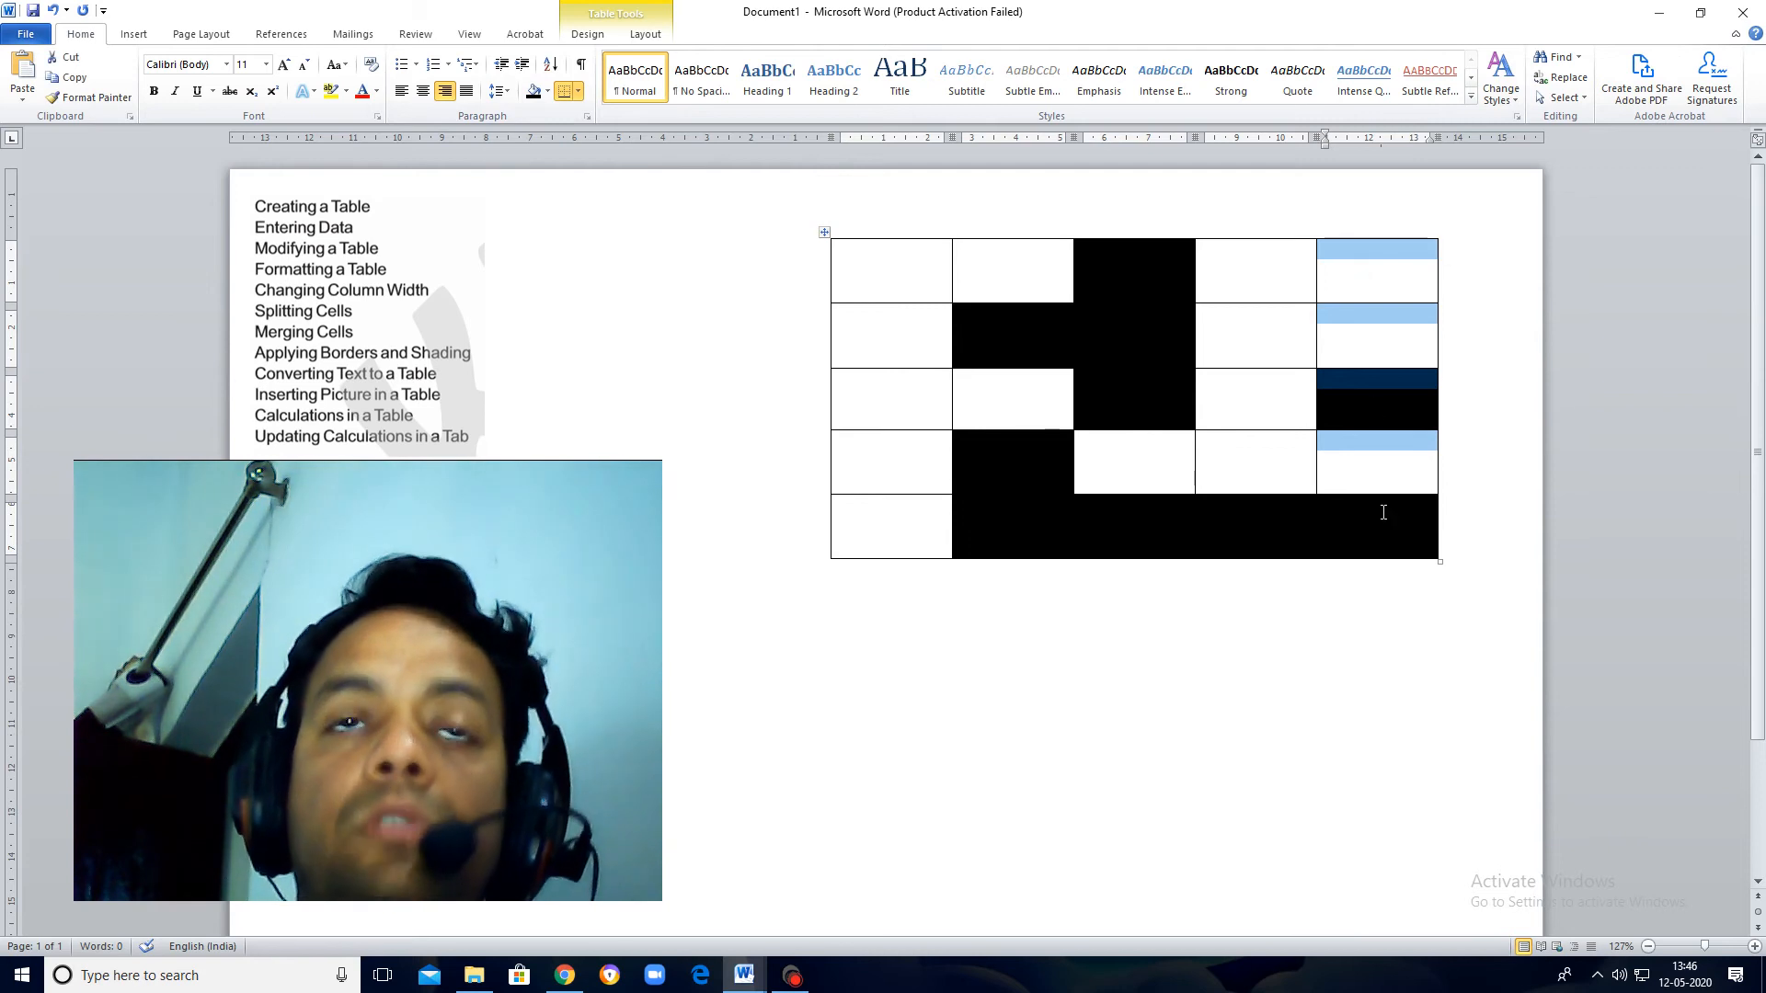
click(534, 92)
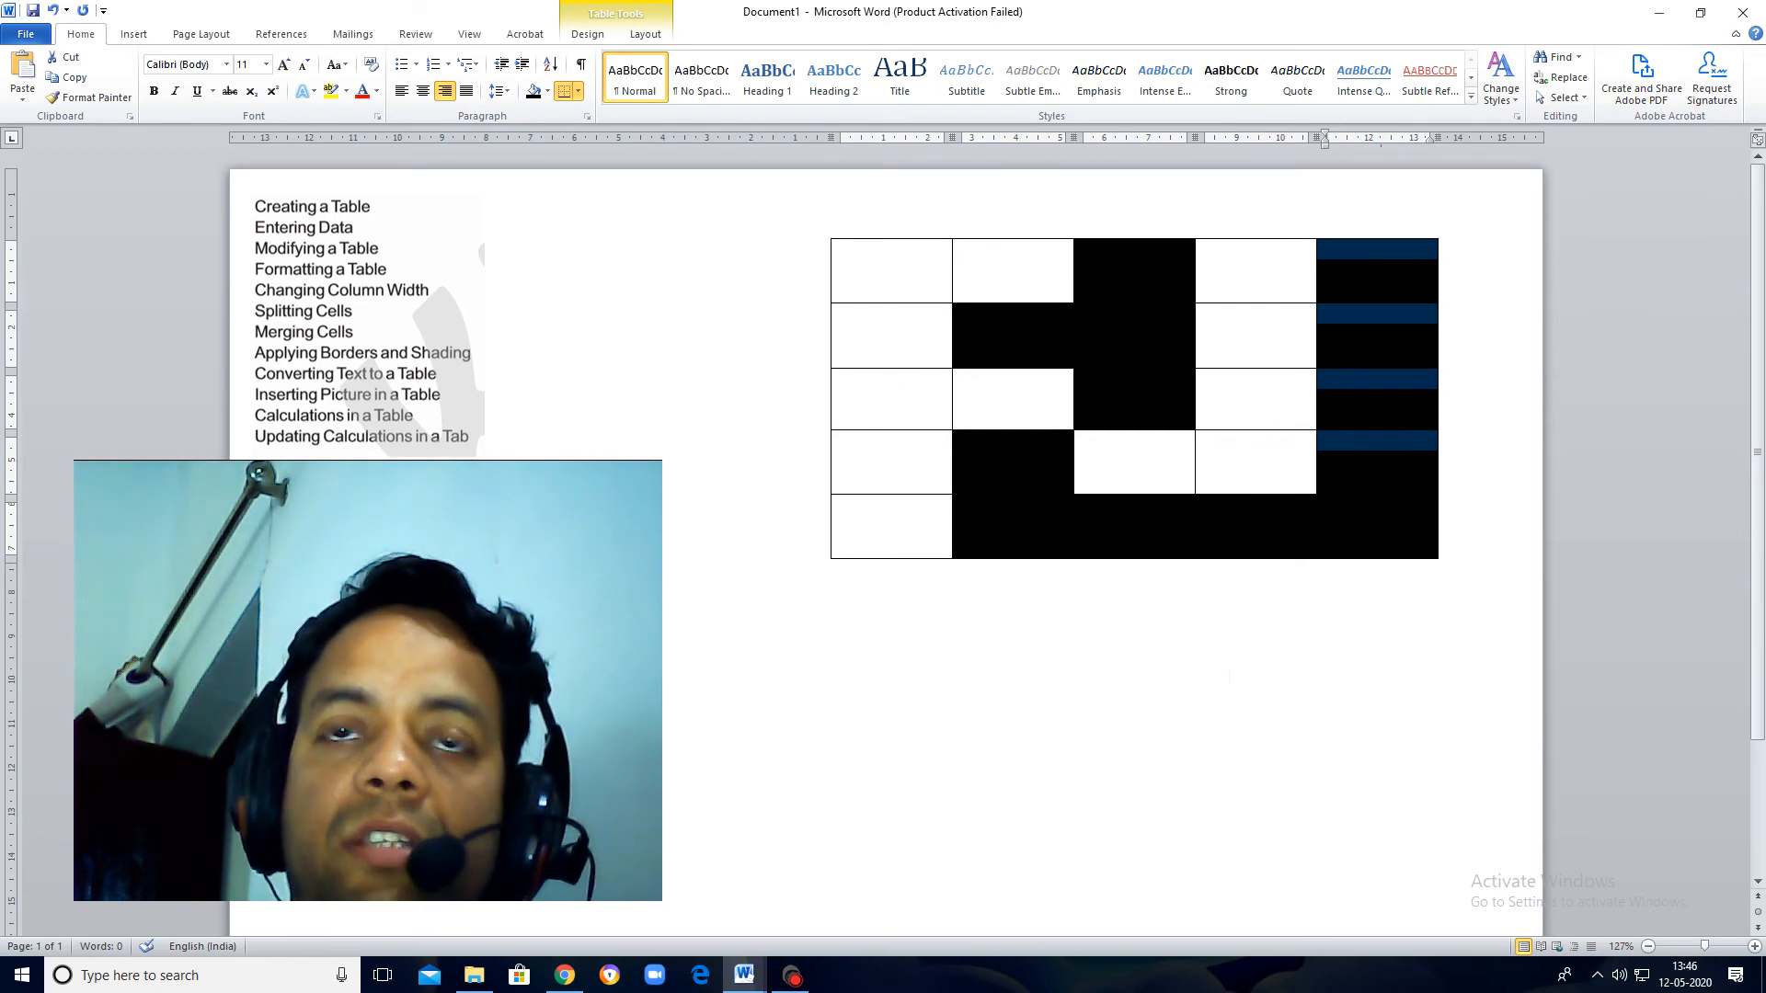
click(1243, 653)
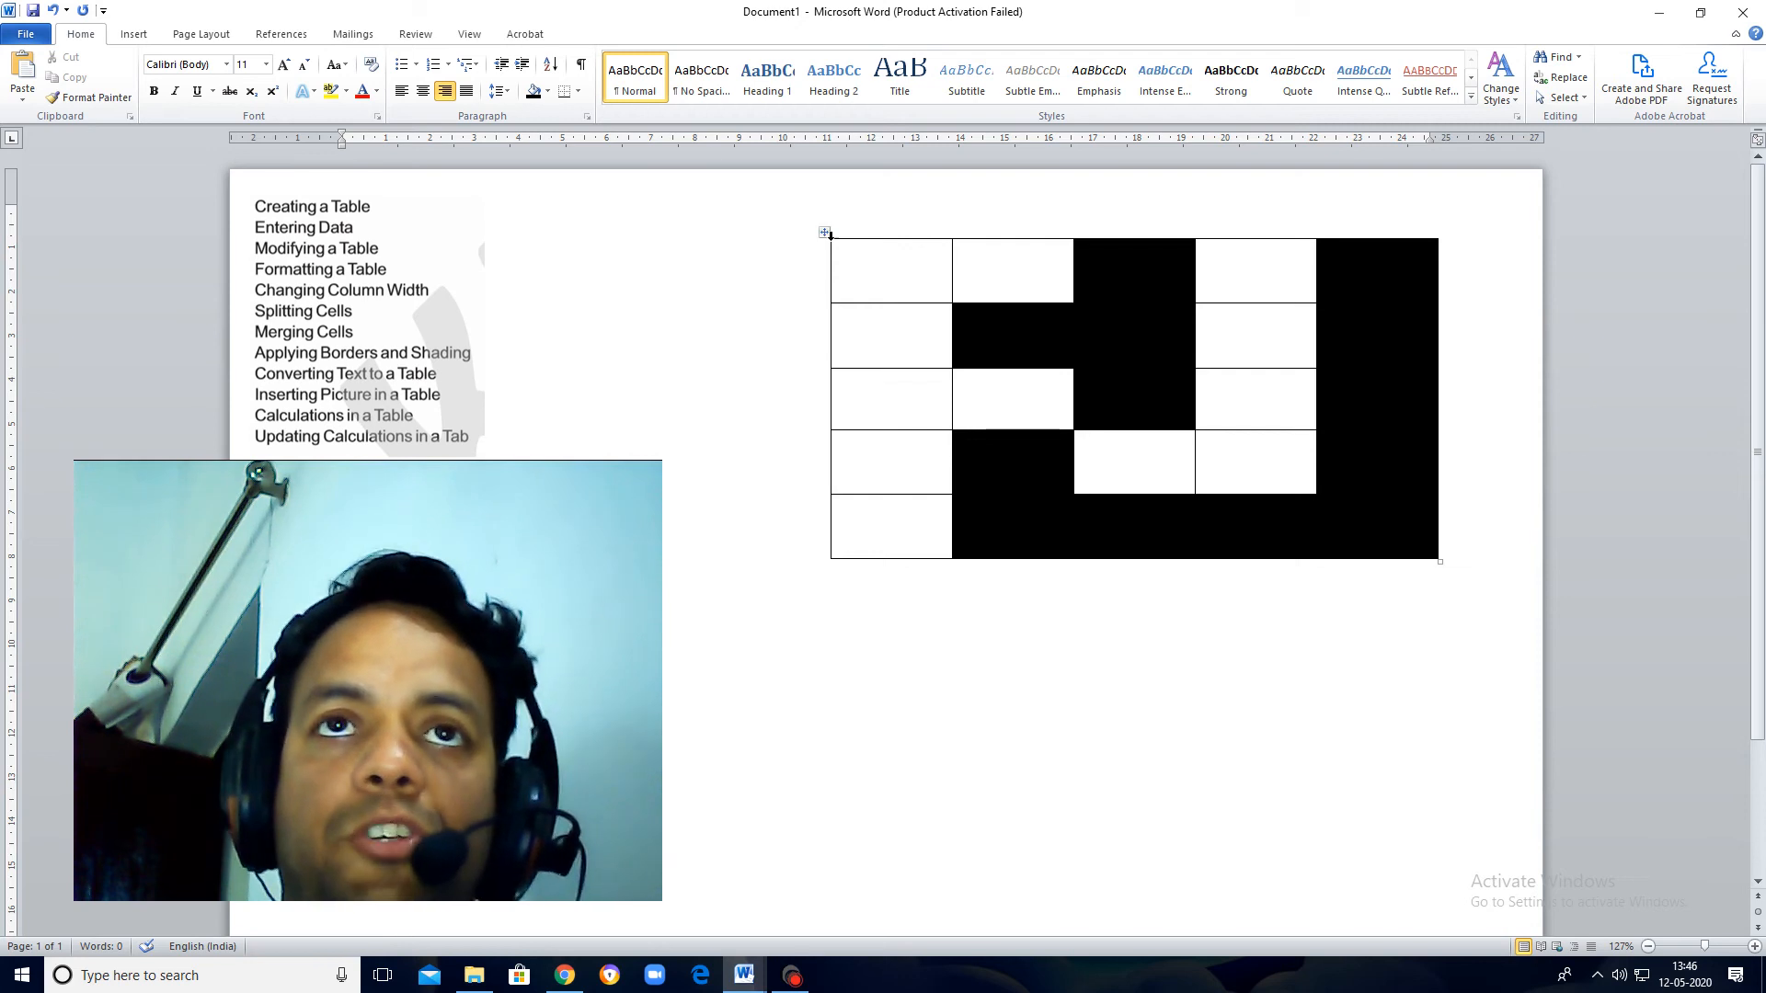
Step: Delete the whole shaded table and insert a new 6x6 table in its place
click(823, 232)
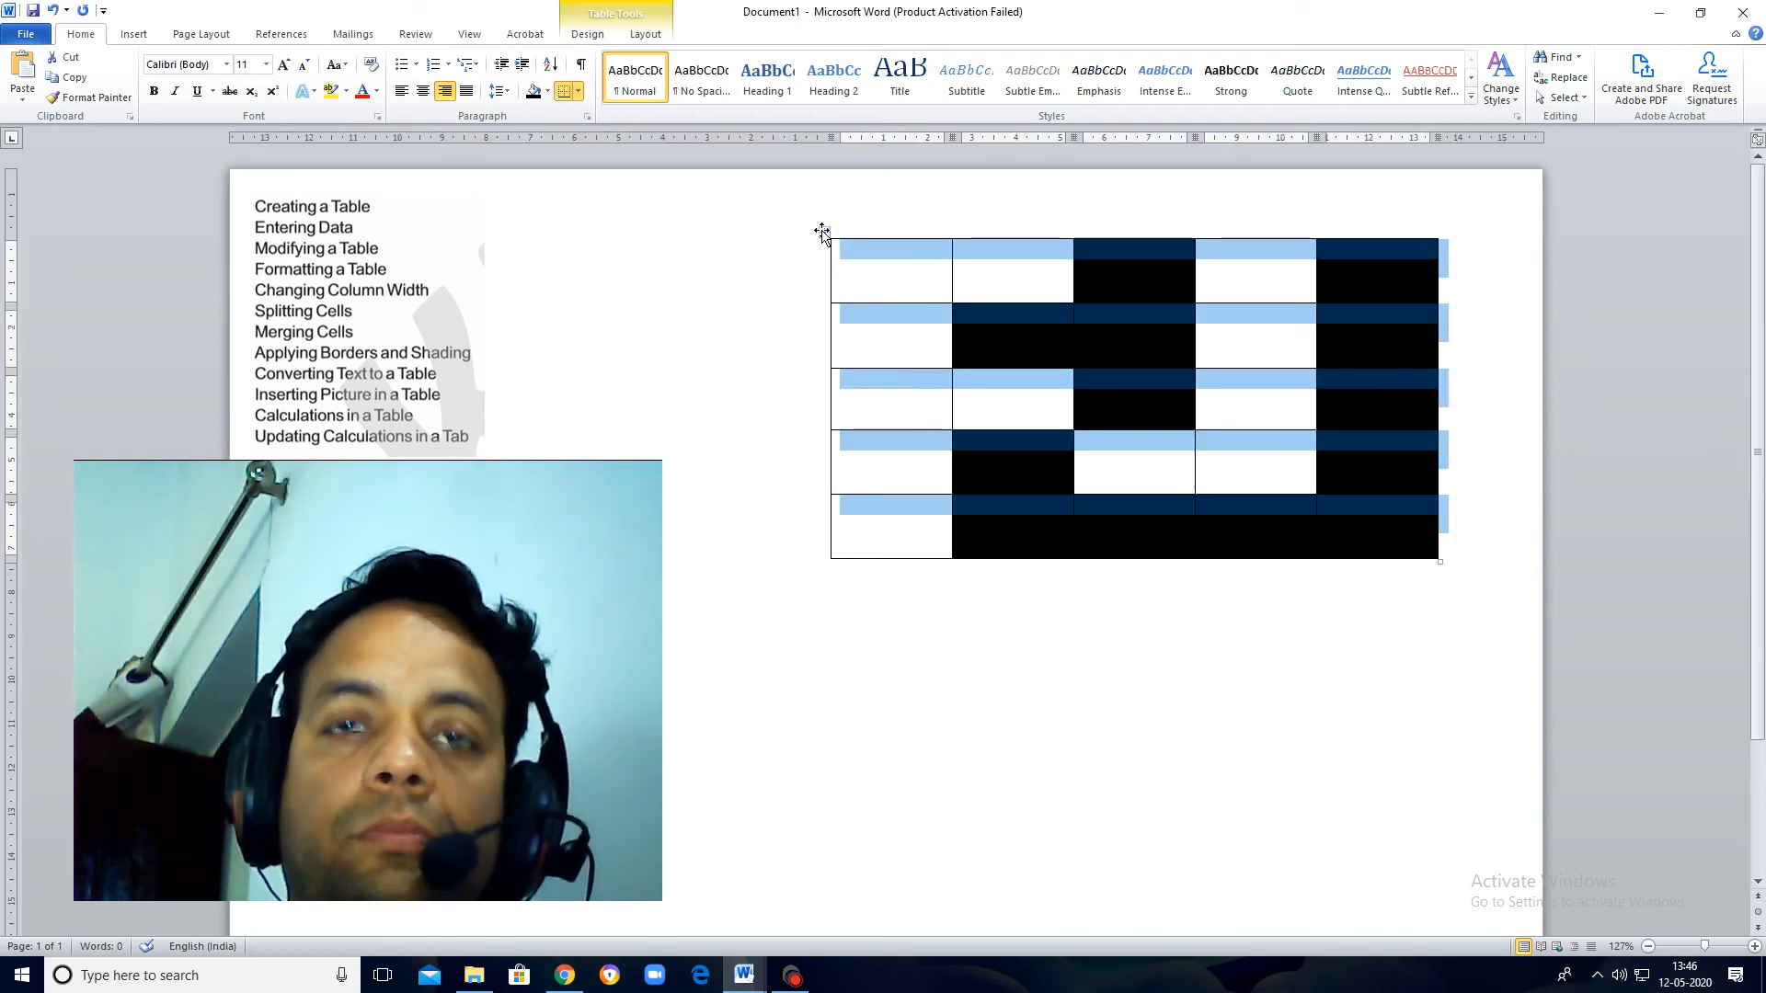
key(BackSpace)
click(133, 35)
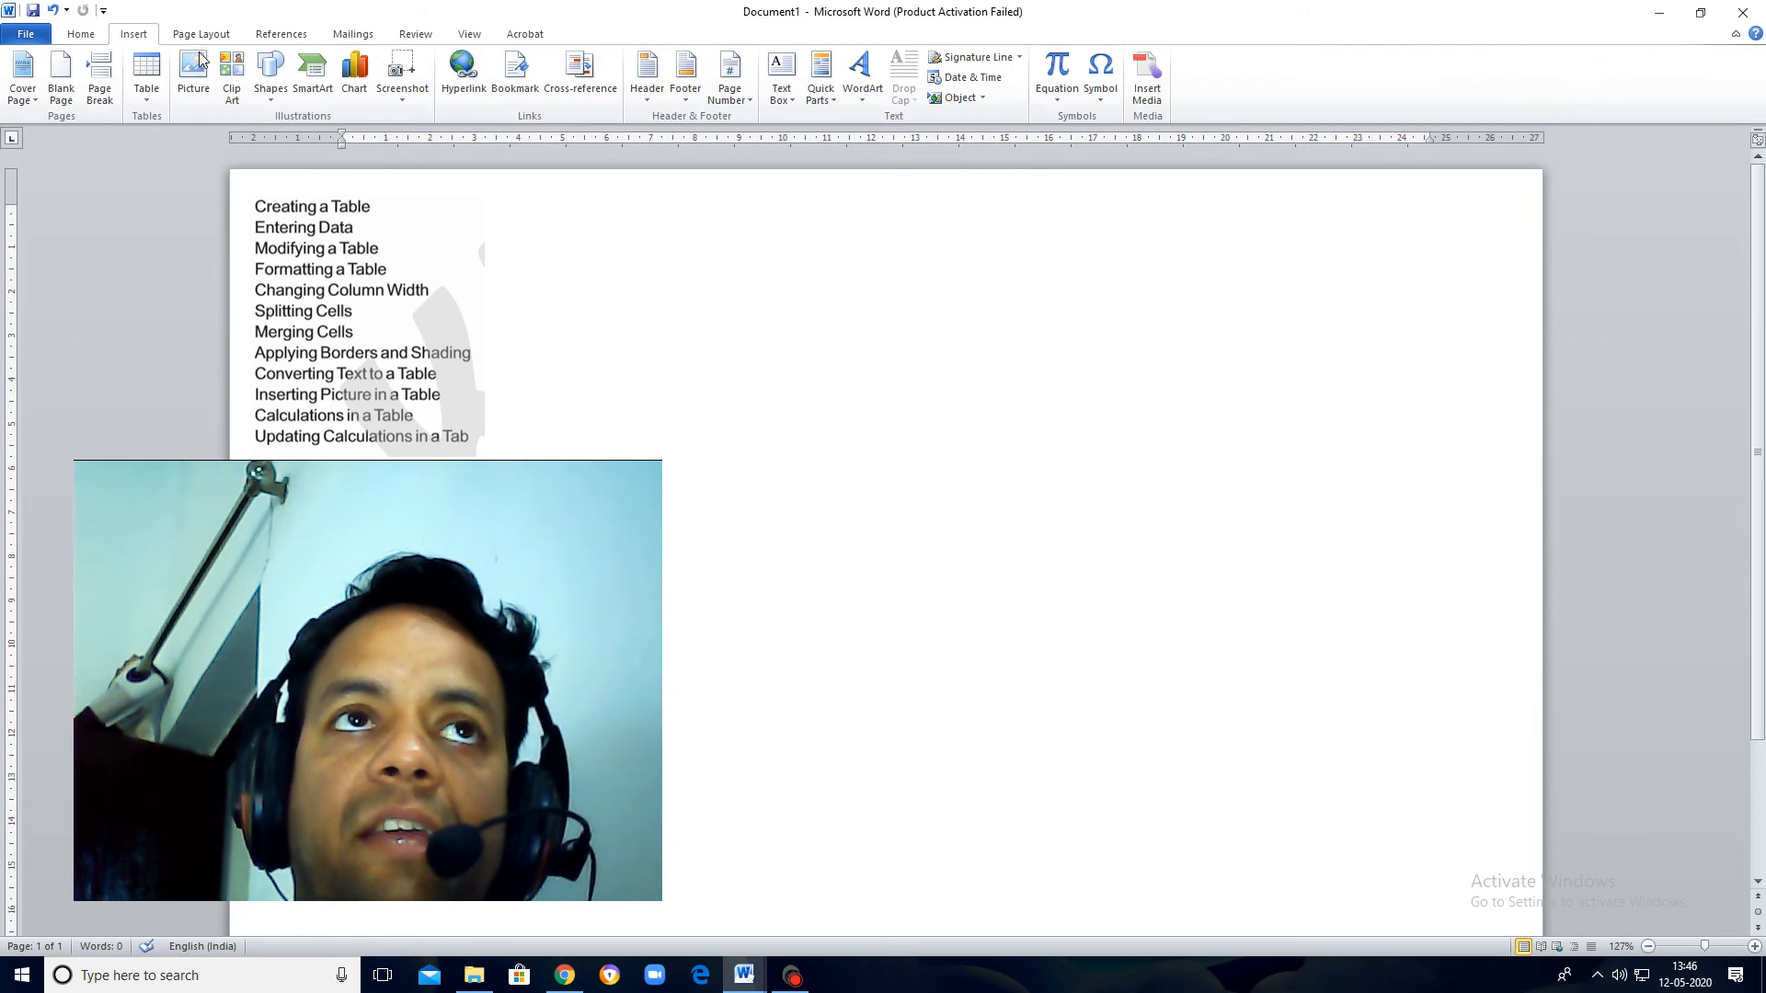
click(147, 90)
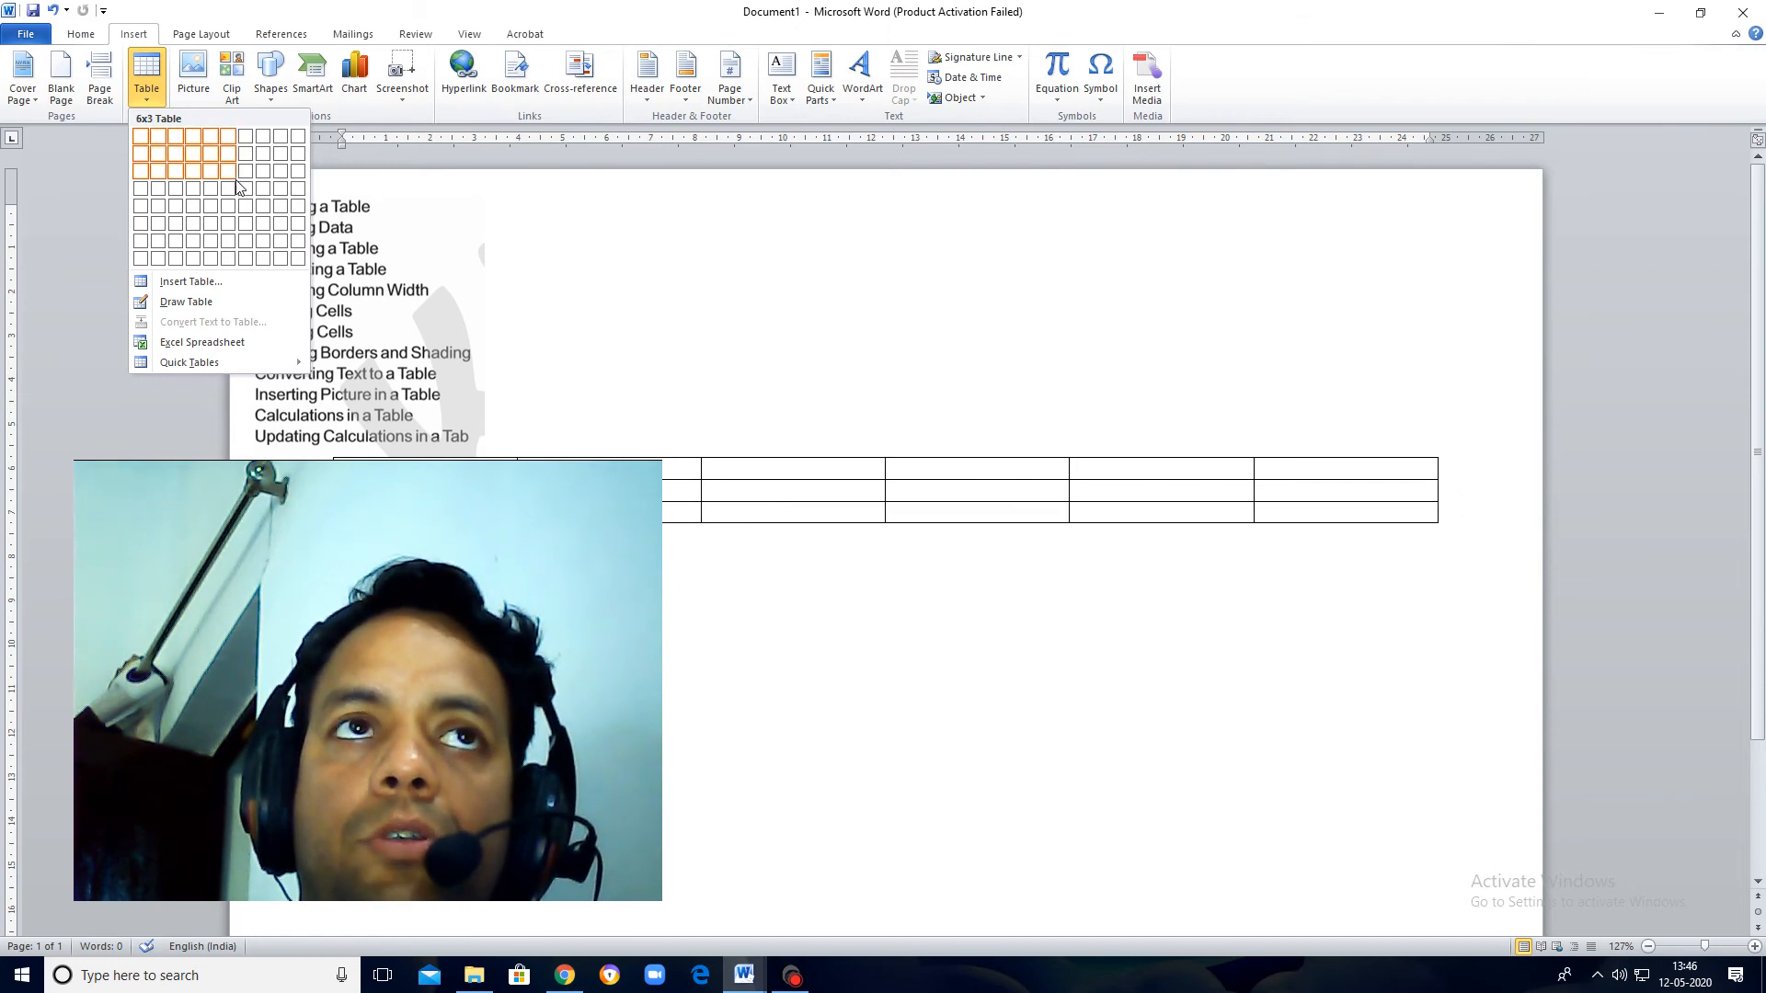
click(230, 225)
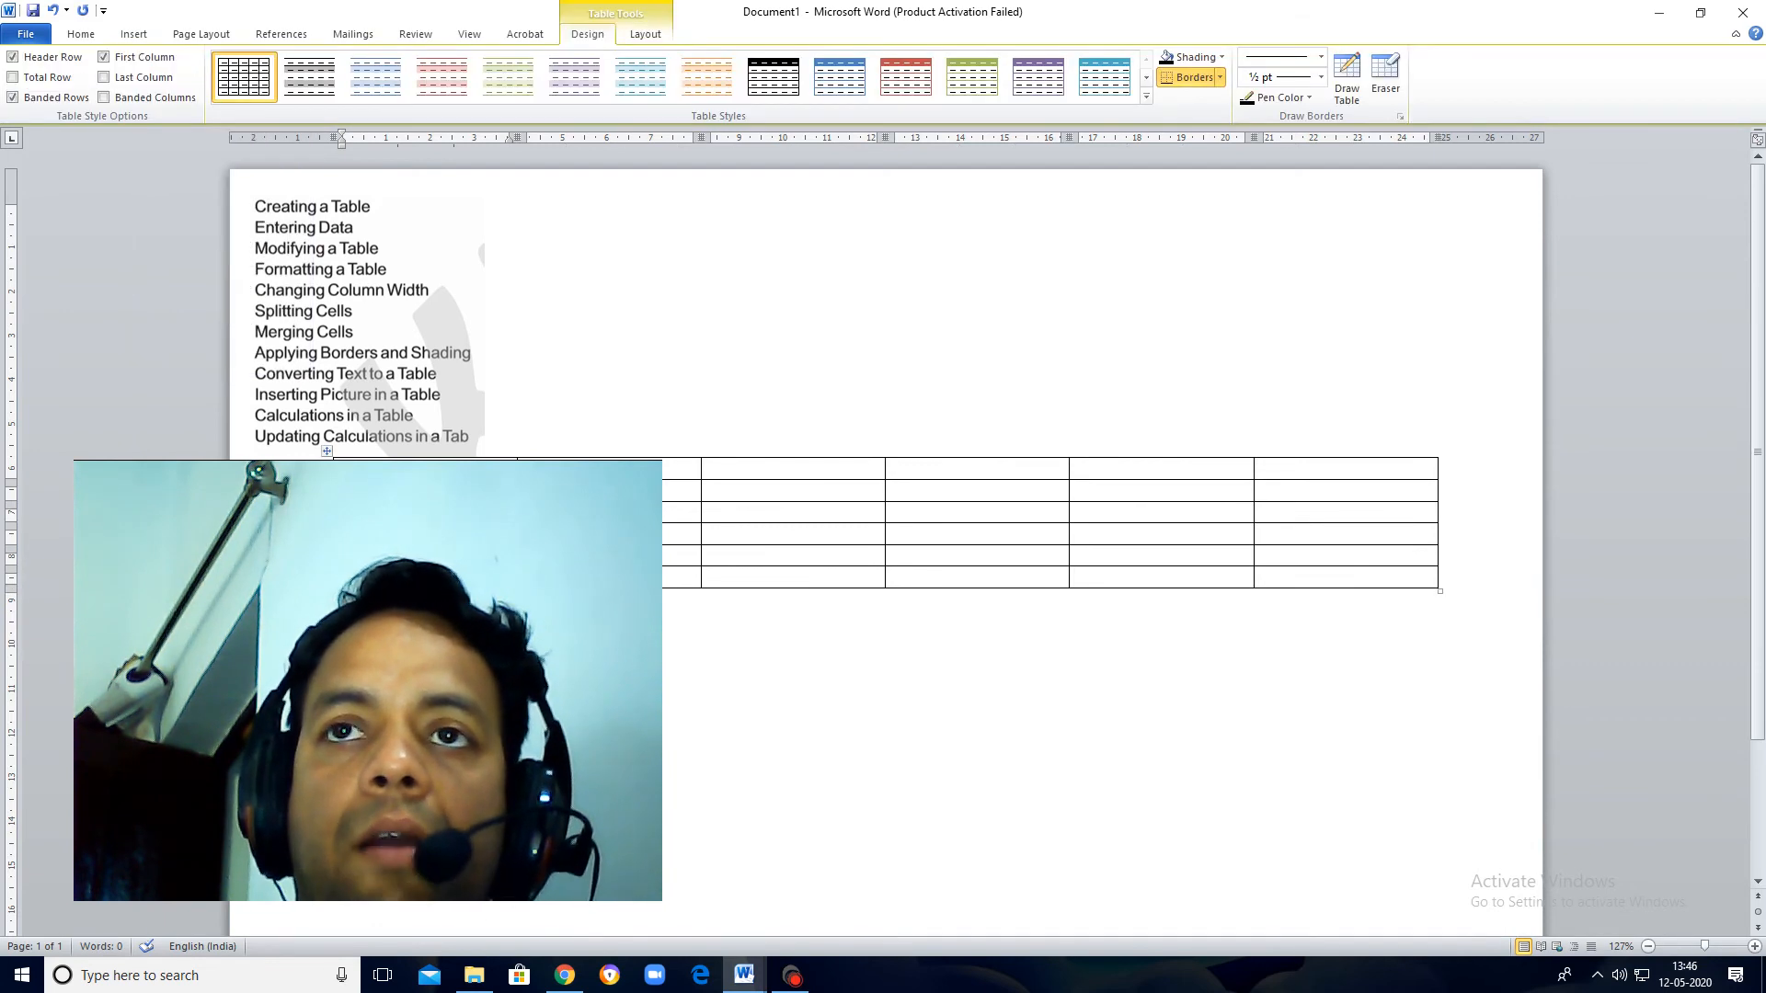
Step: Resize the 6x6 table to about 14 cm wide and 8 cm tall, and position it well clear of the topic-list picture
drag(1439, 590, 1291, 580)
drag(938, 580, 938, 580)
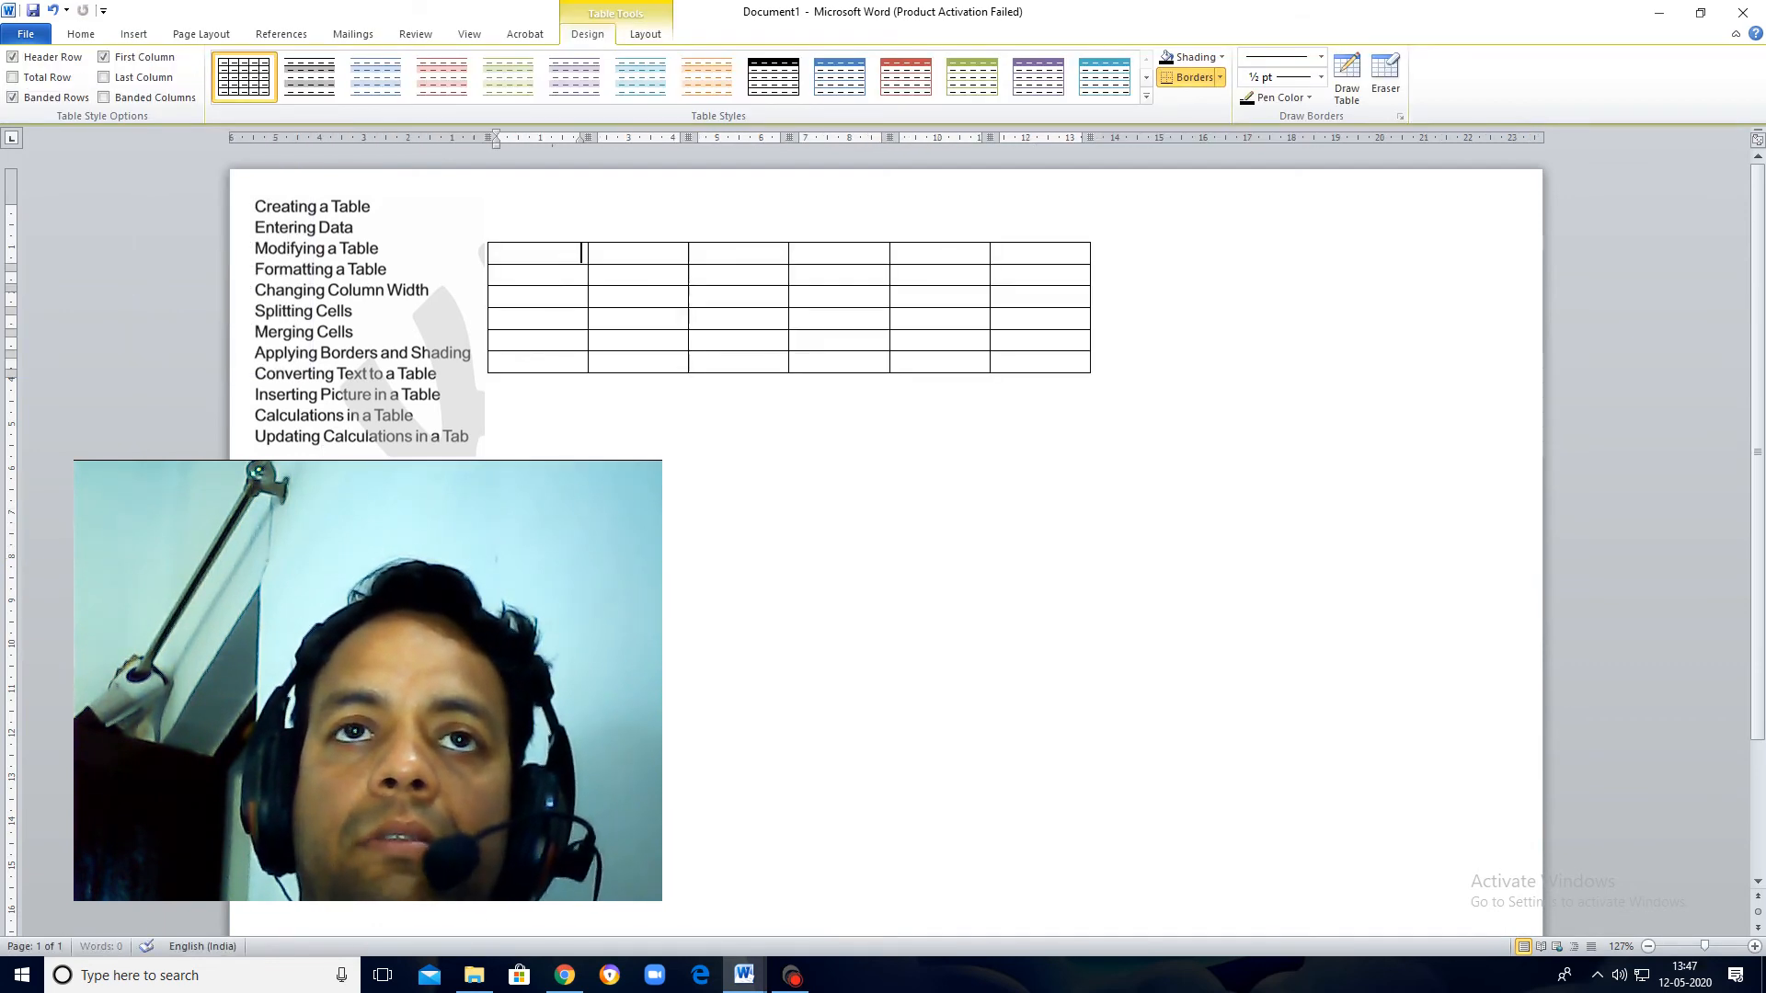
drag(481, 236, 914, 468)
drag(1424, 590, 1455, 715)
drag(809, 453, 793, 210)
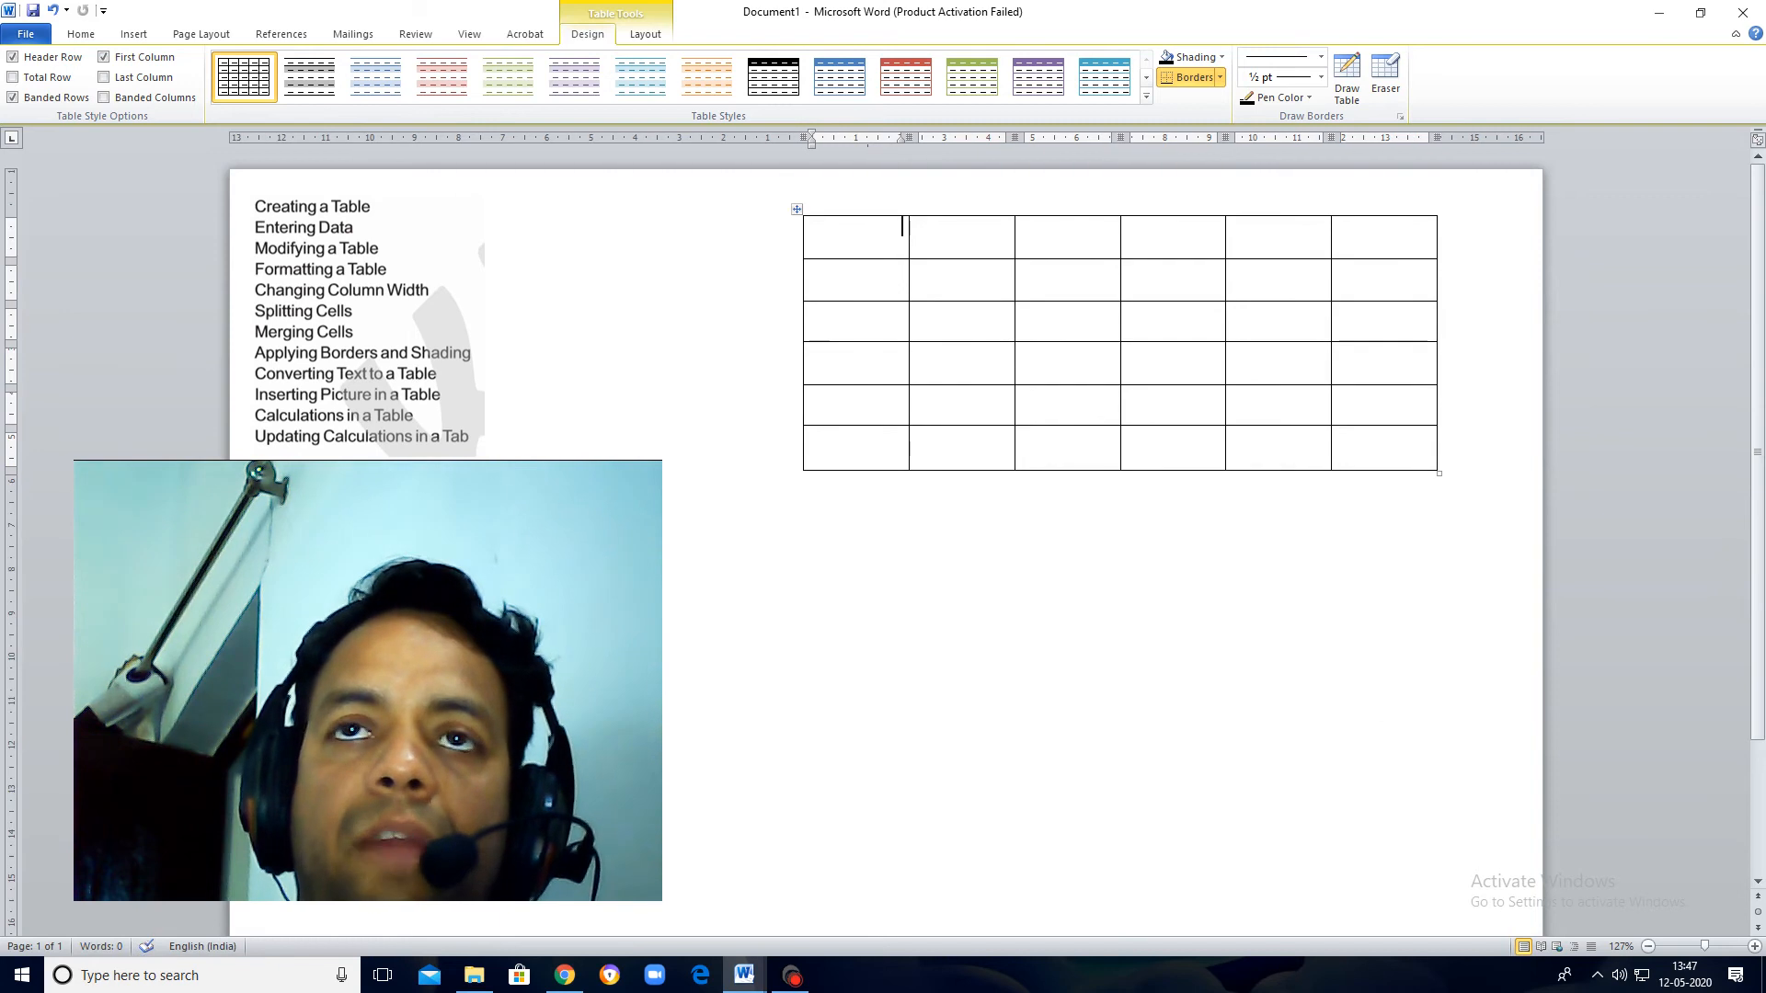
drag(1439, 473, 1440, 589)
click(795, 210)
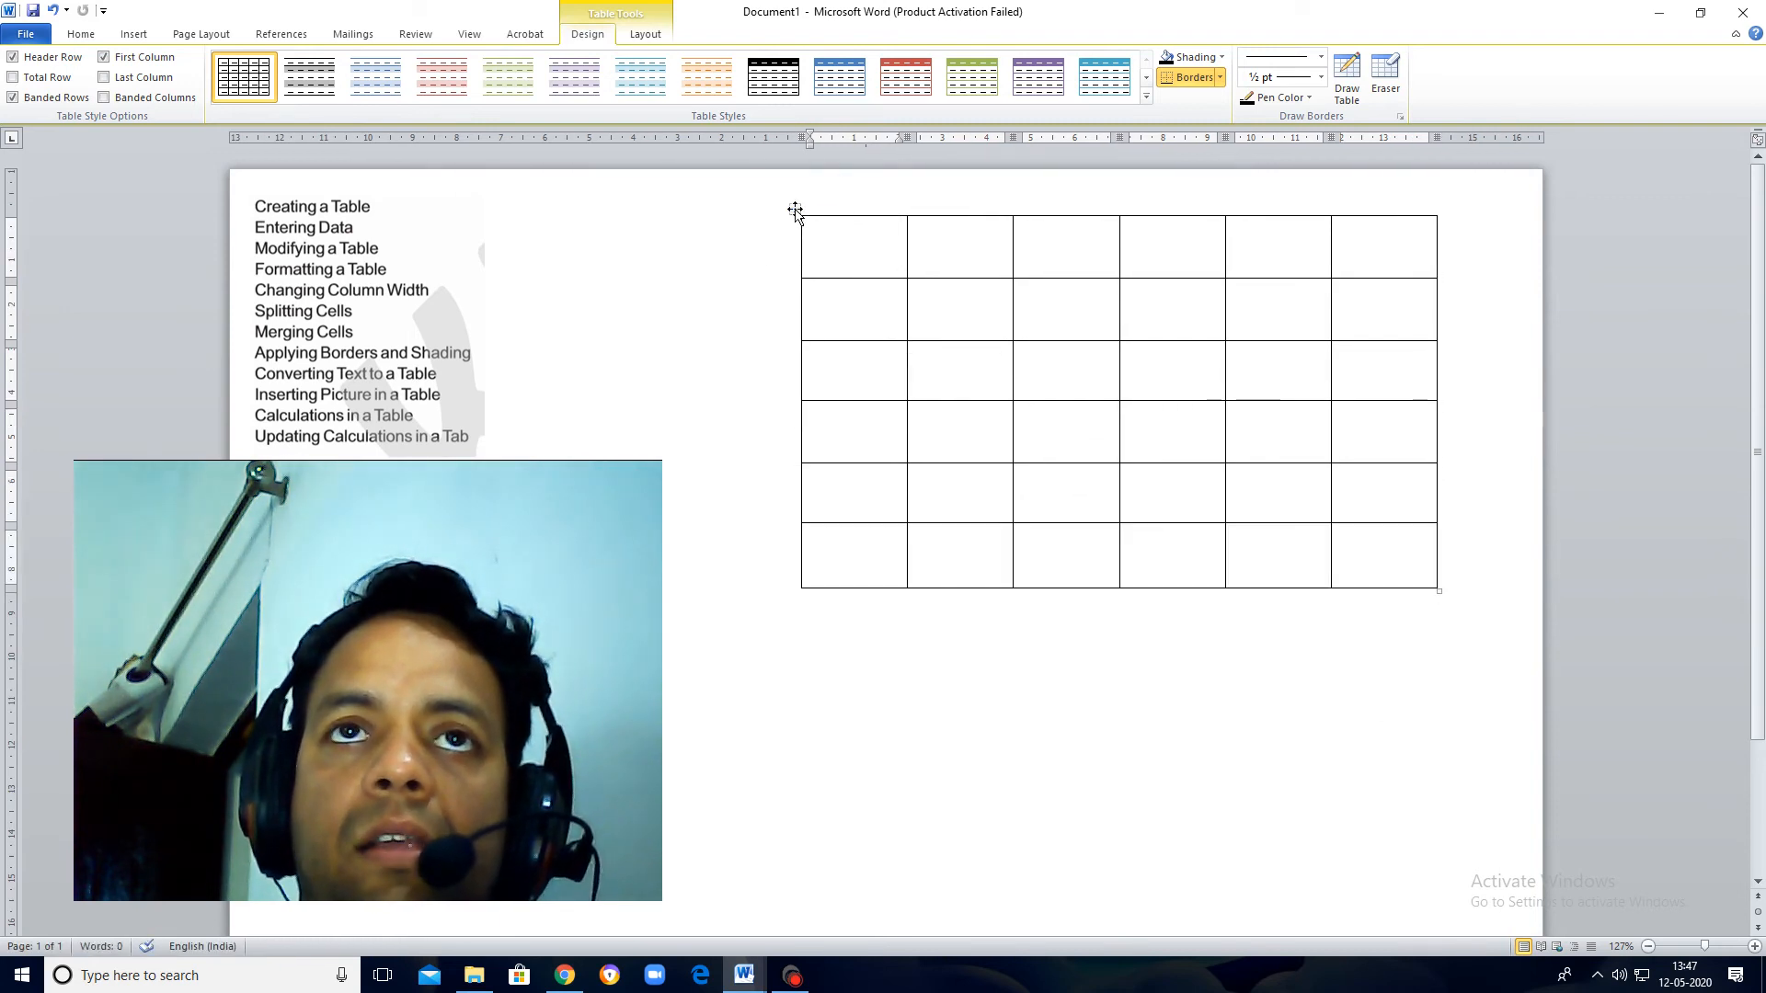
drag(792, 209, 822, 215)
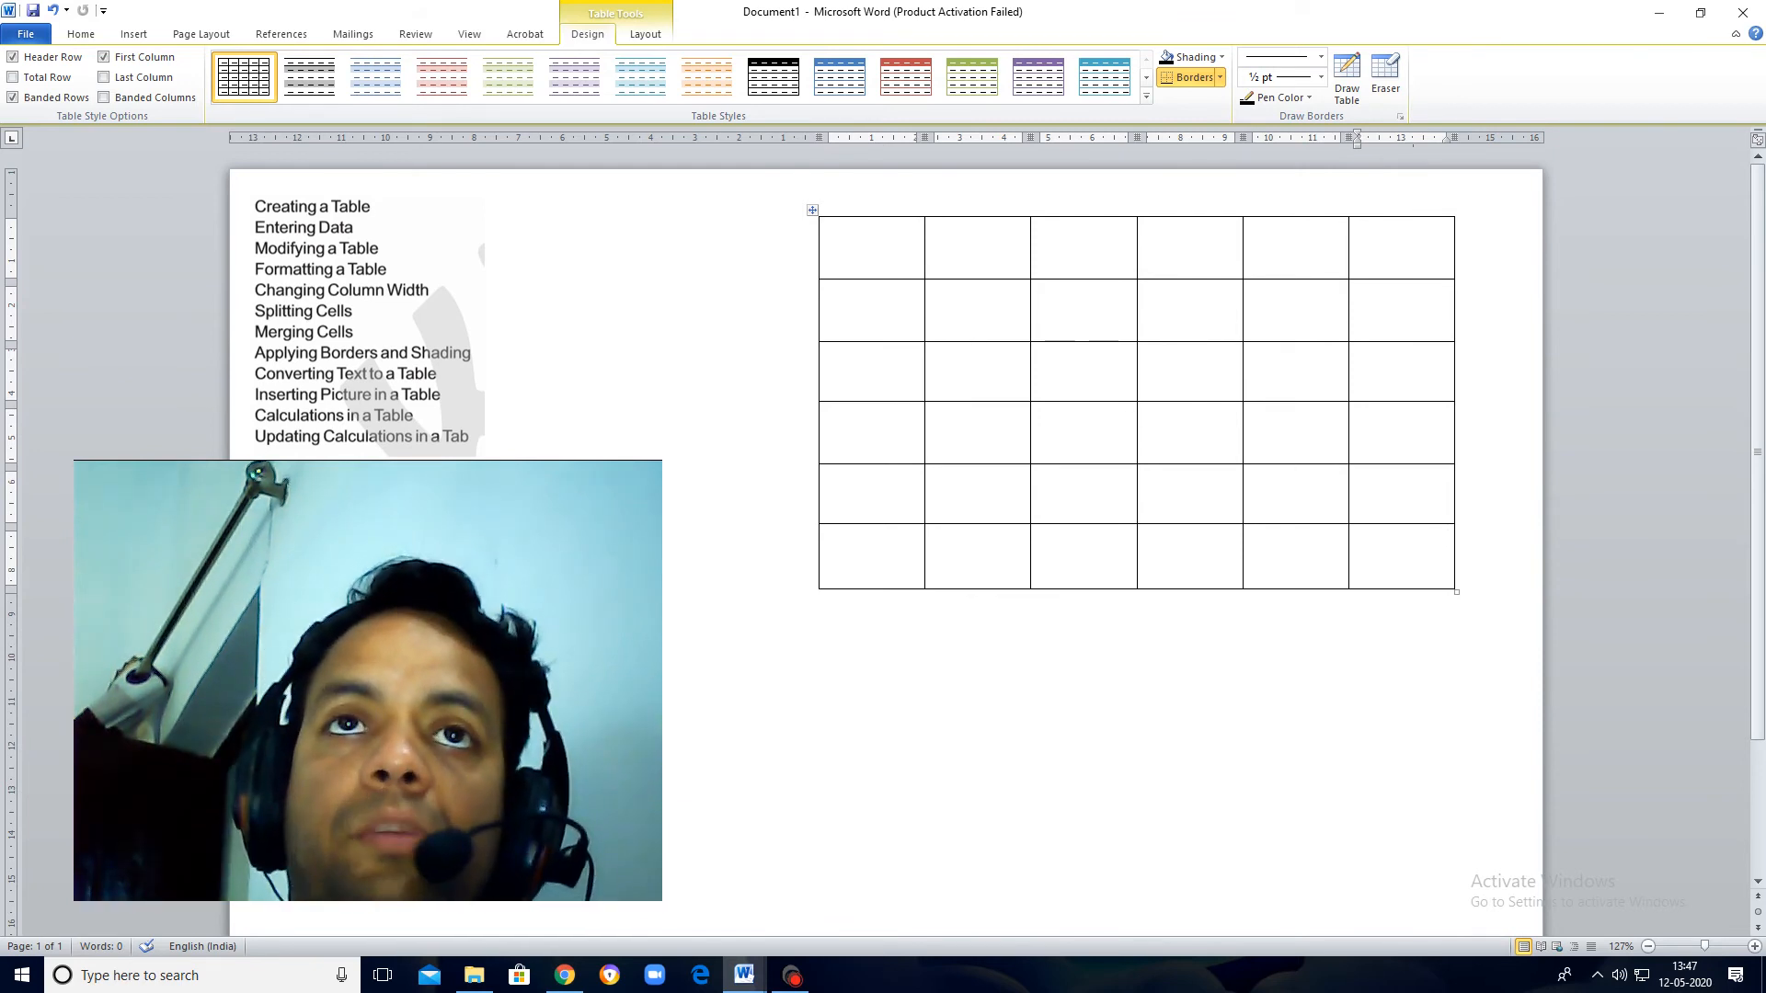
Step: Set the border color for the whole table to standard red in the Borders and Shading settings
click(813, 210)
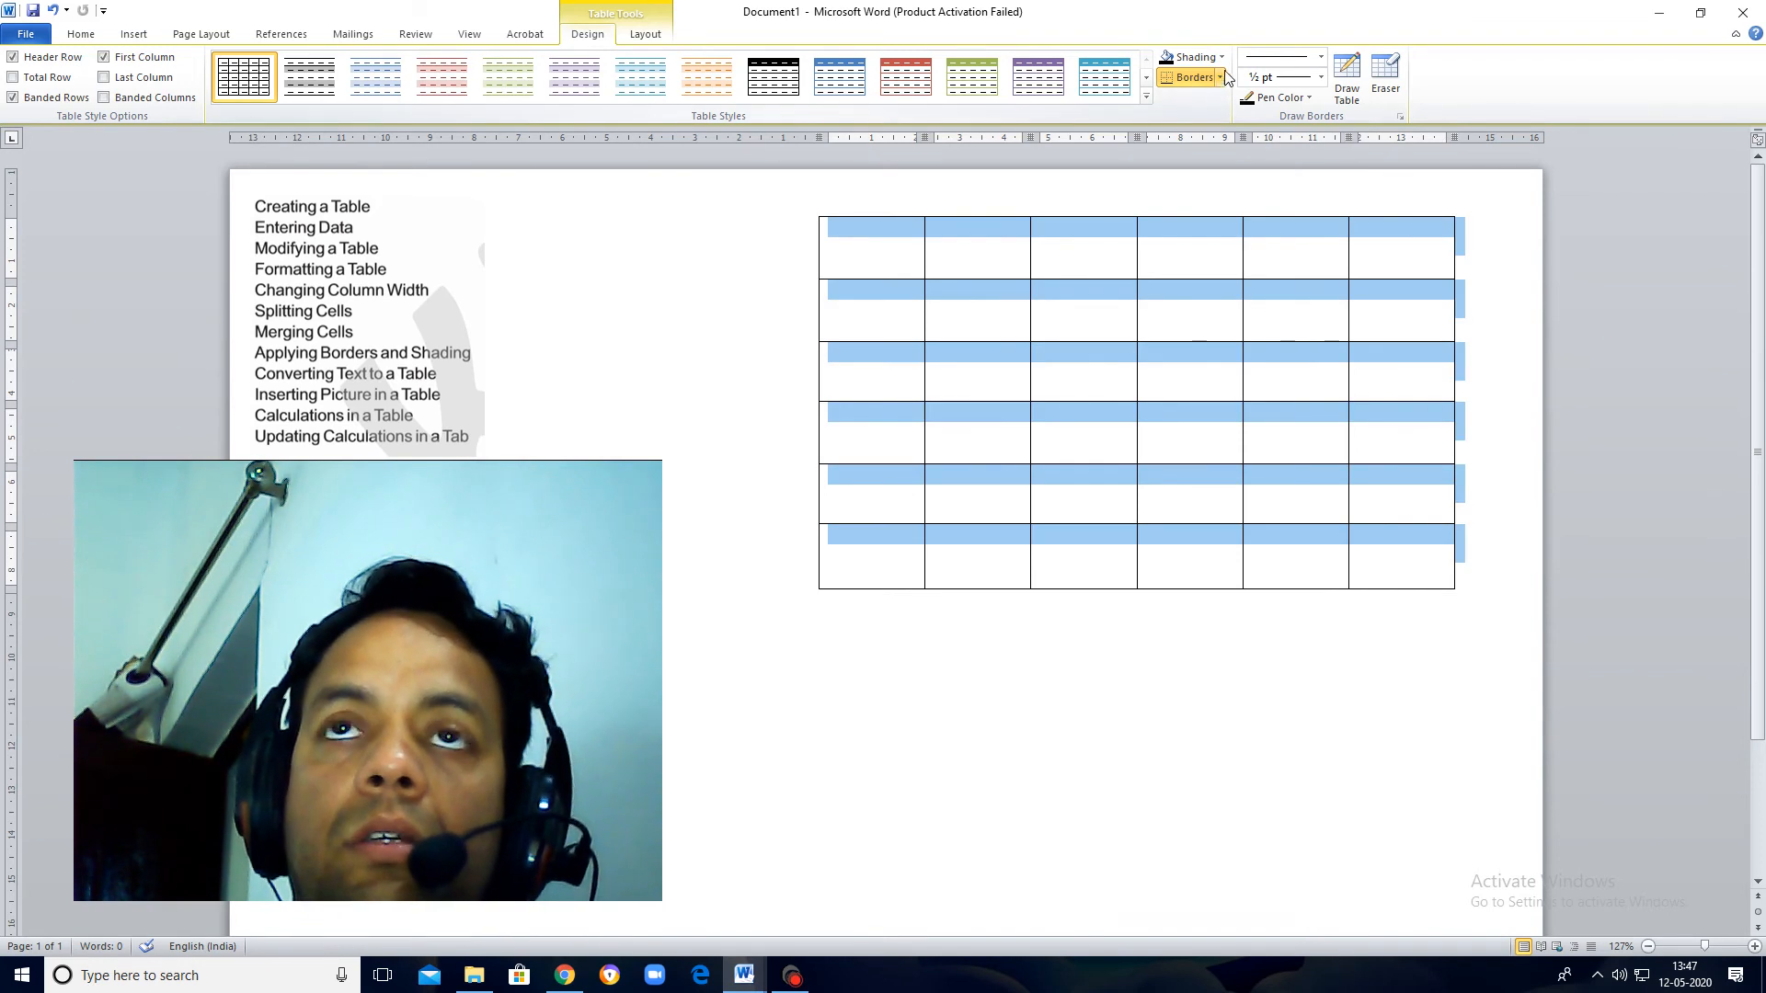
click(584, 43)
click(585, 43)
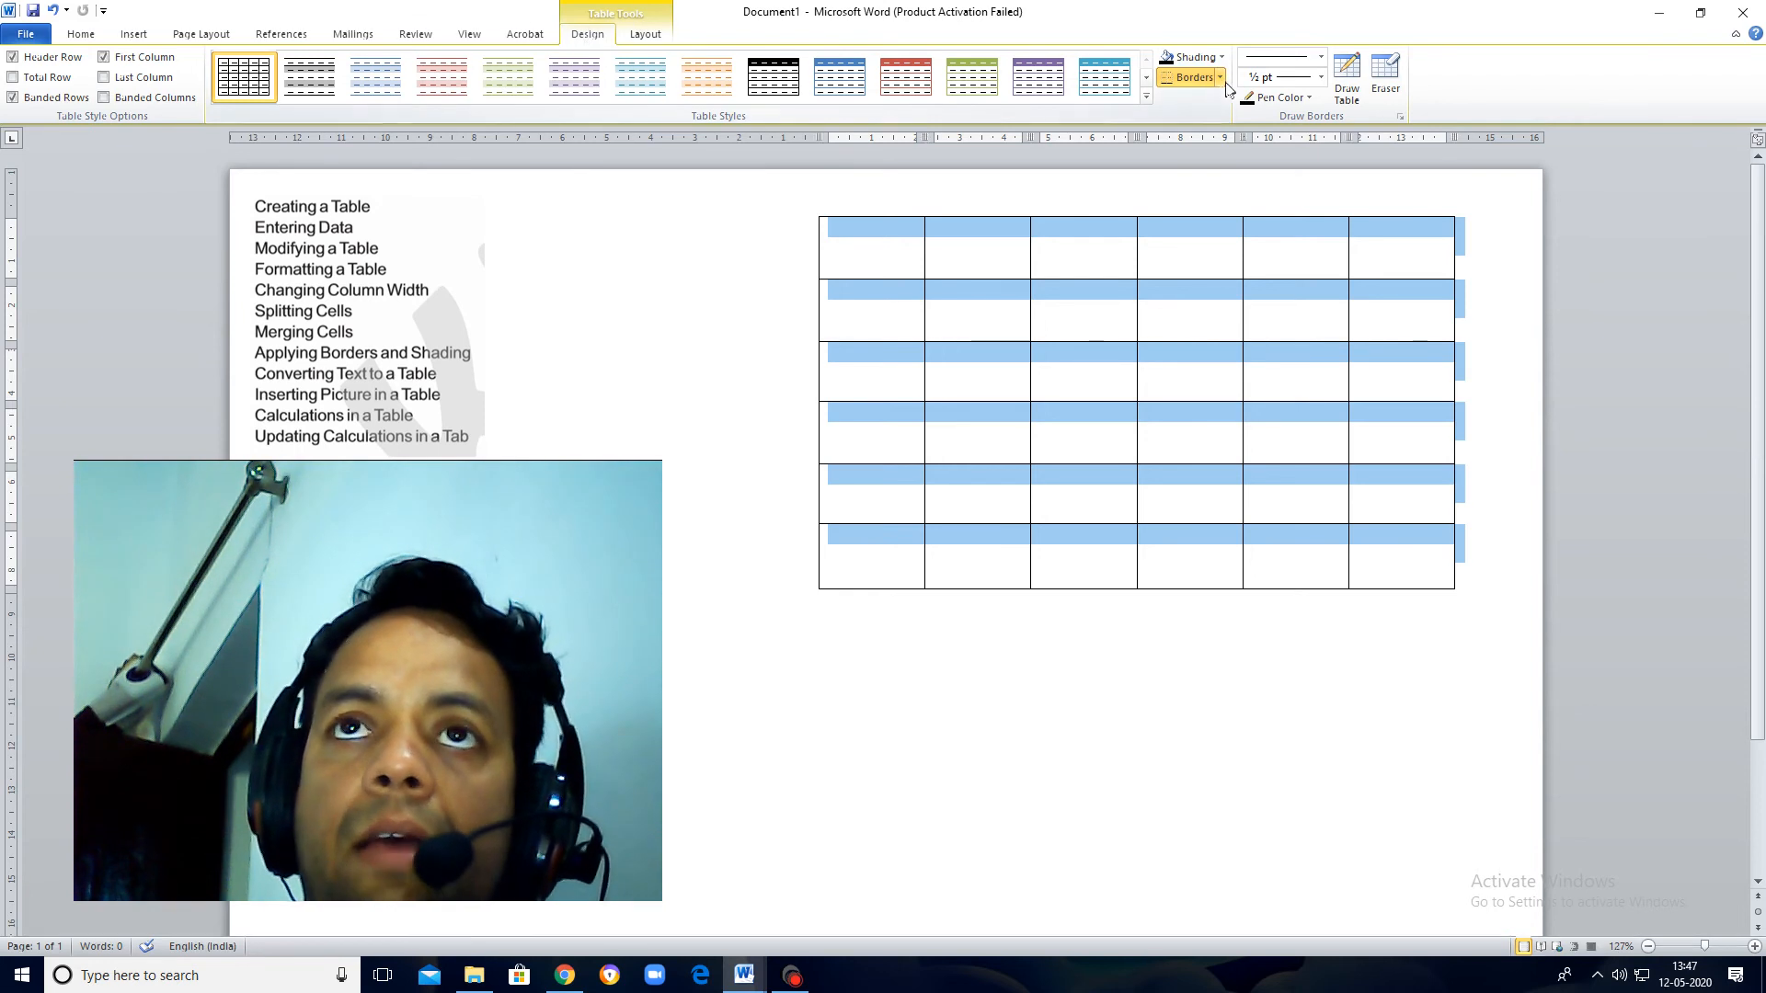
click(1222, 81)
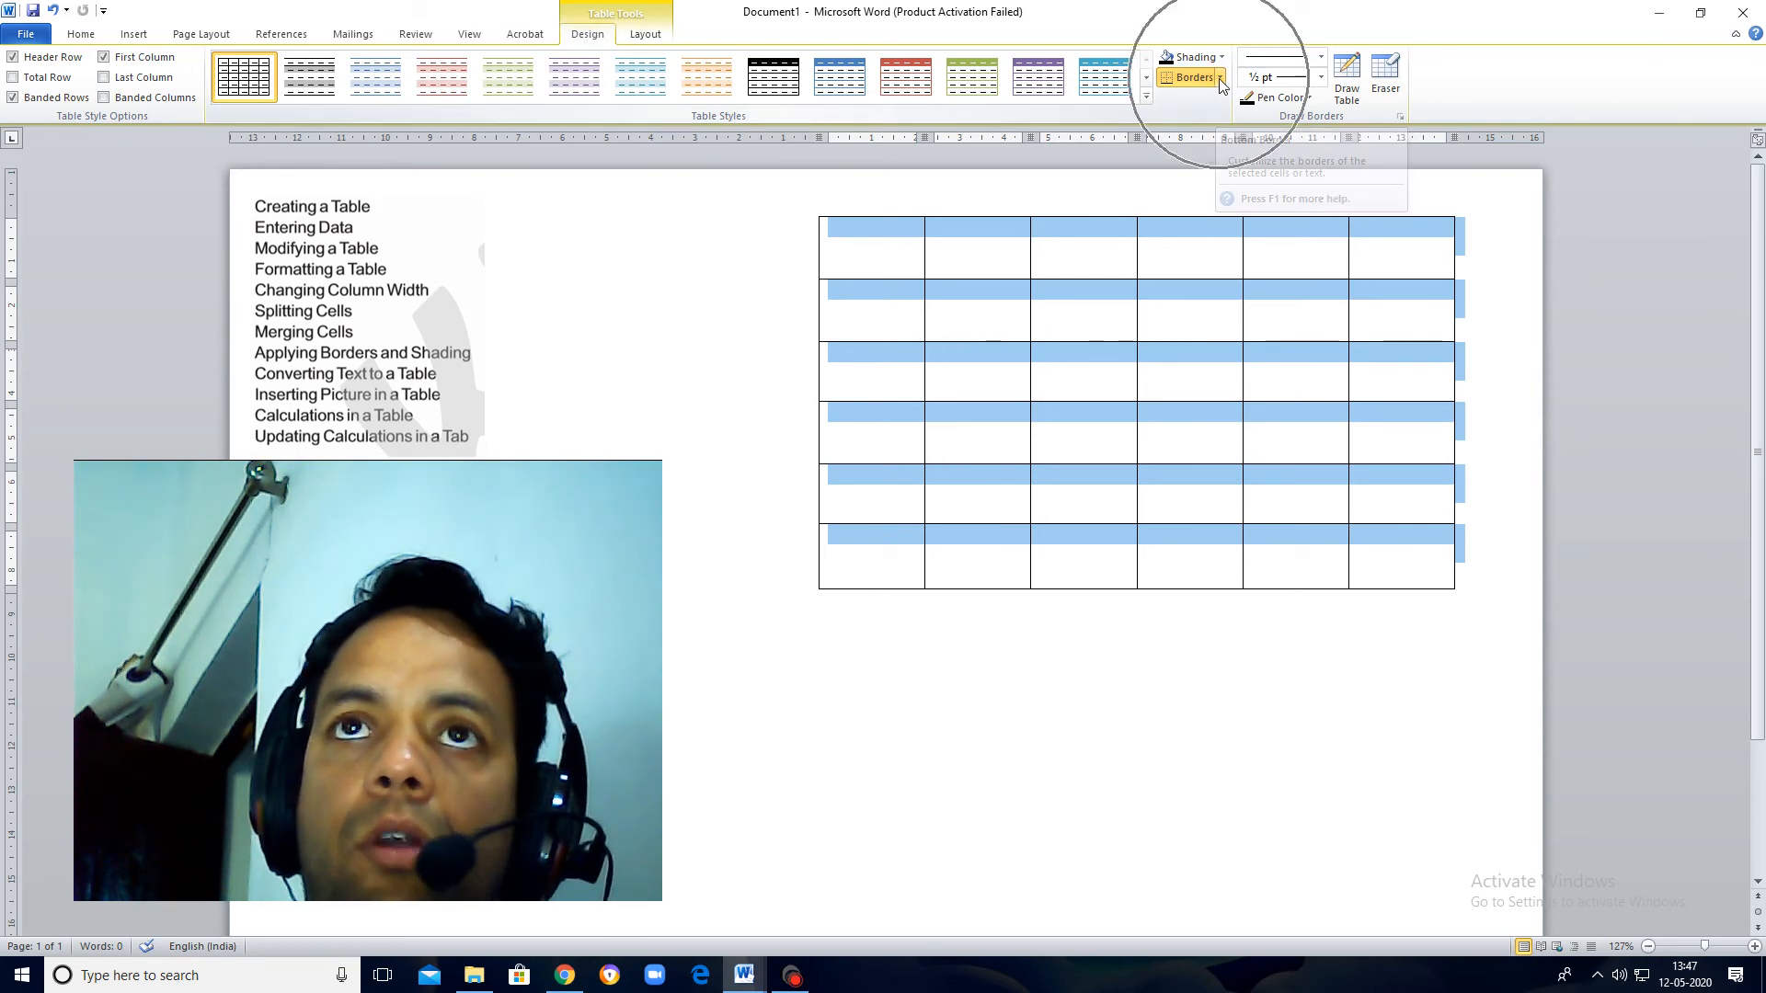
click(1222, 81)
click(1221, 81)
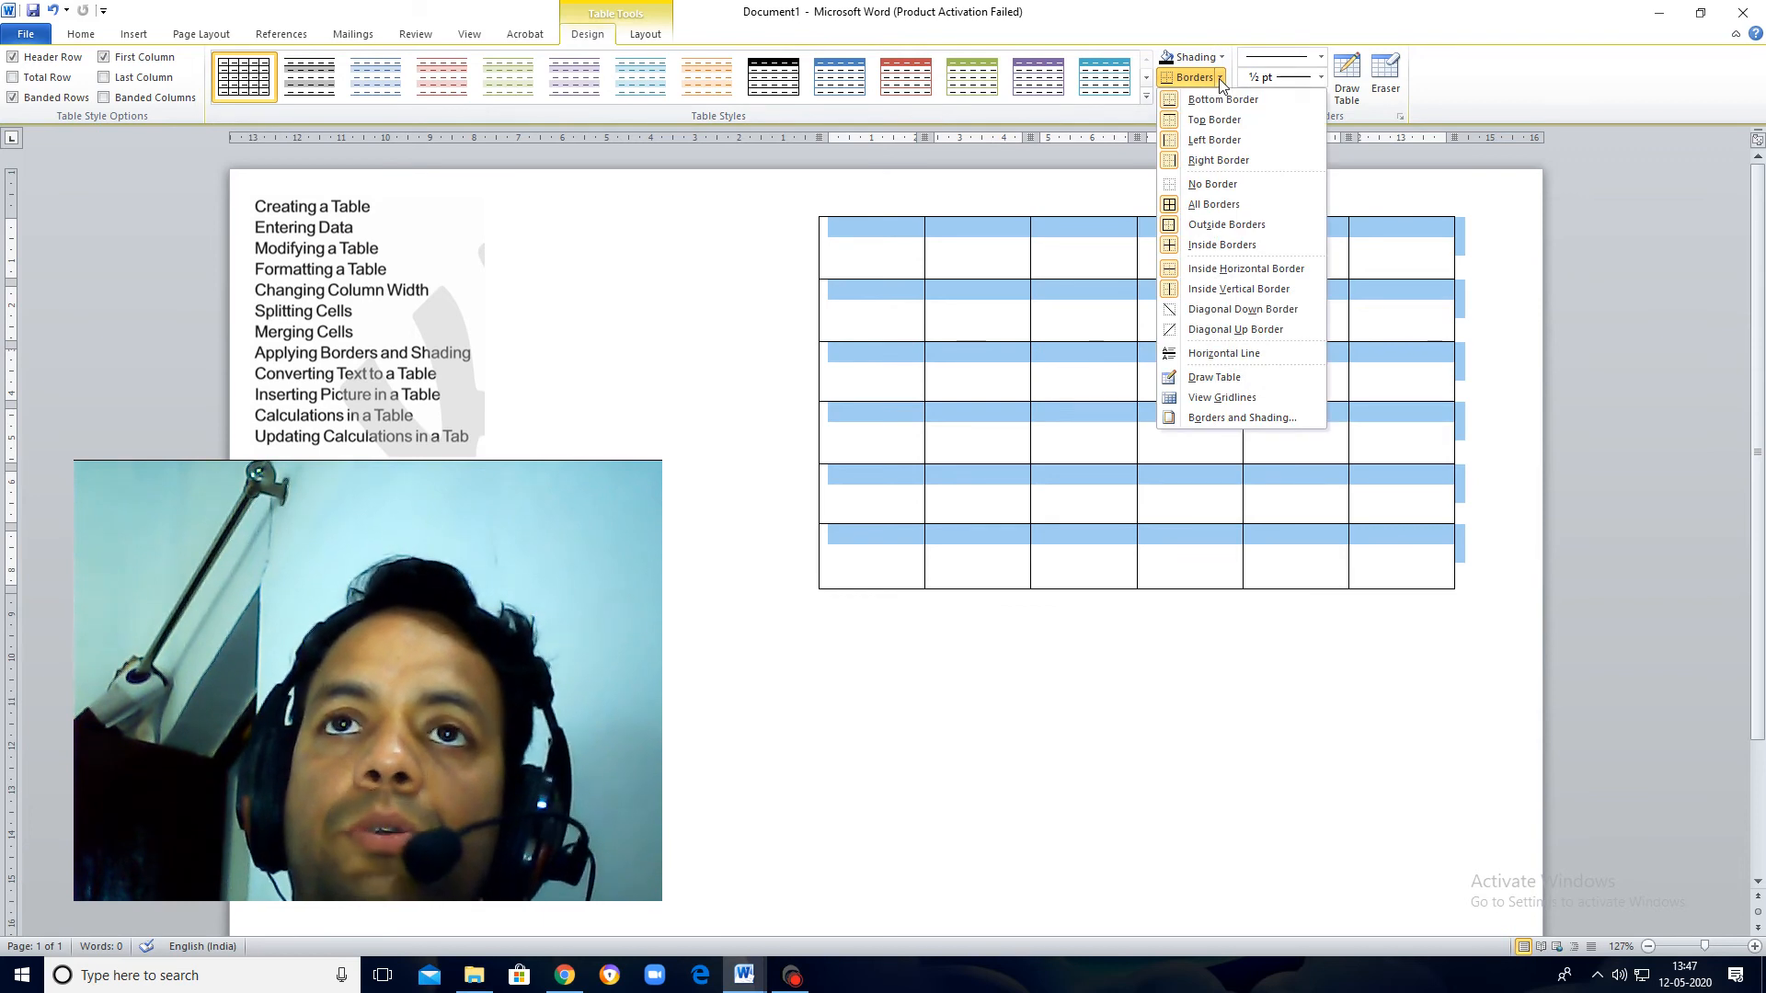
click(1240, 419)
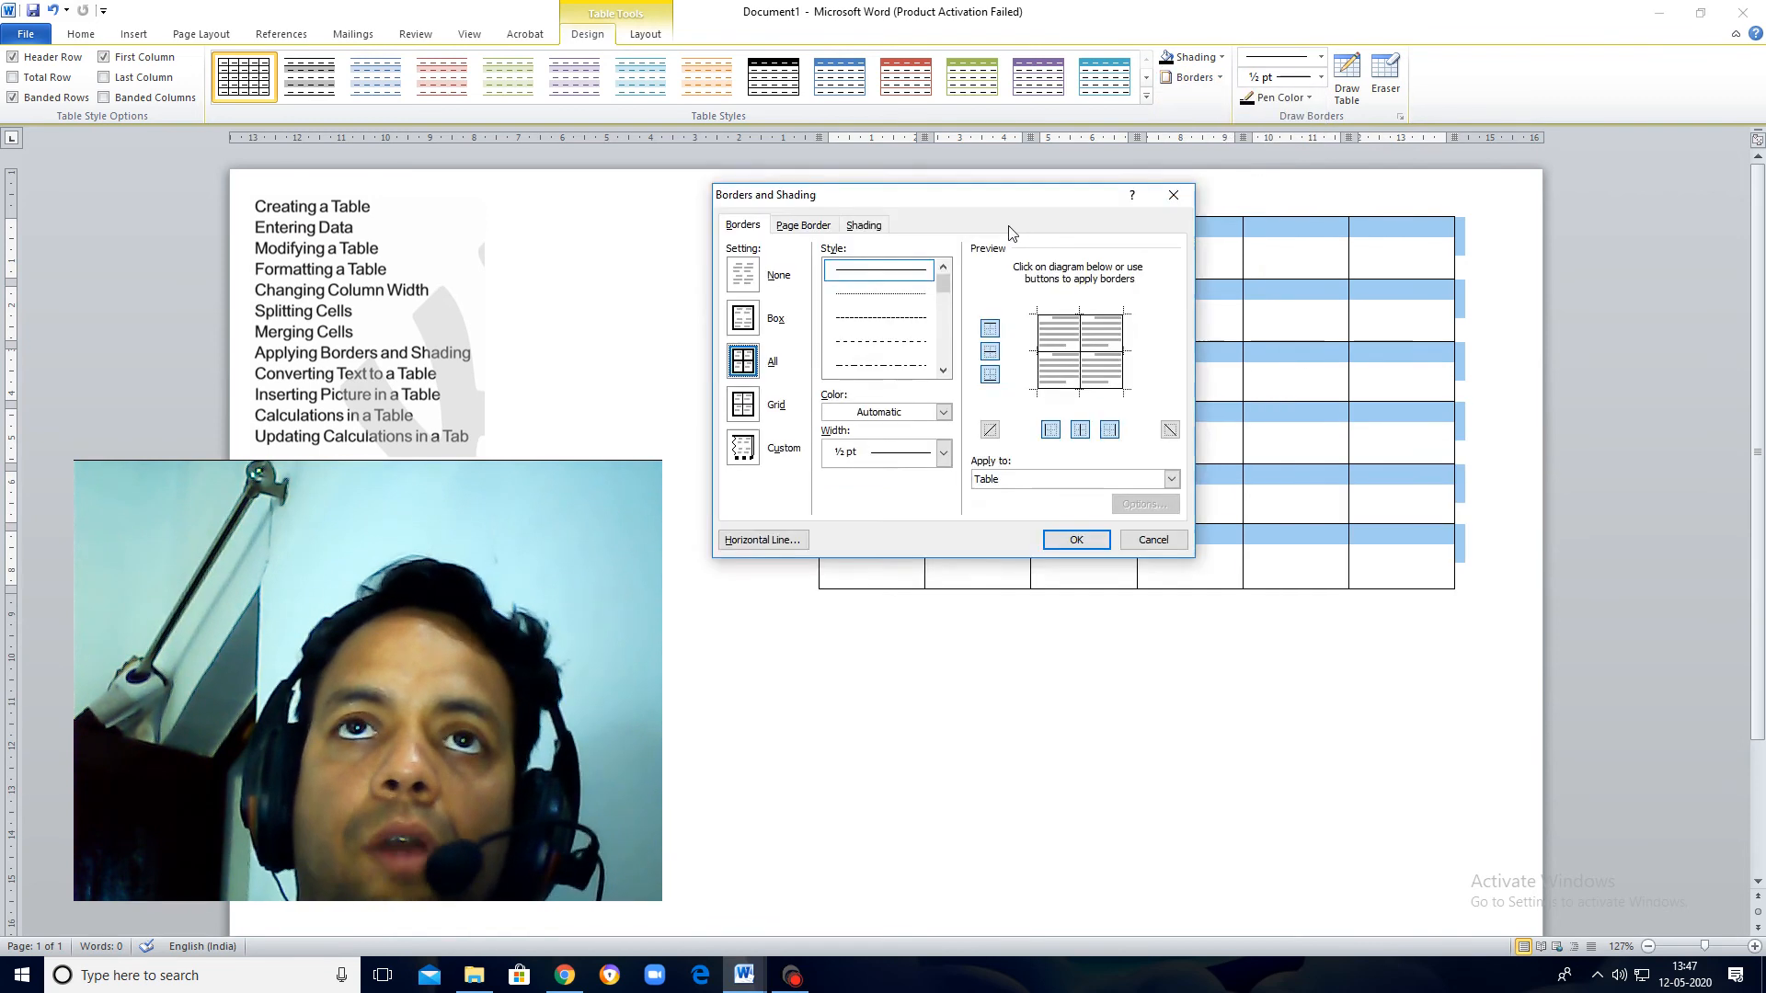
mouse_move(968, 205)
mouse_down()
mouse_move(1461, 418)
mouse_move(1394, 250)
mouse_up()
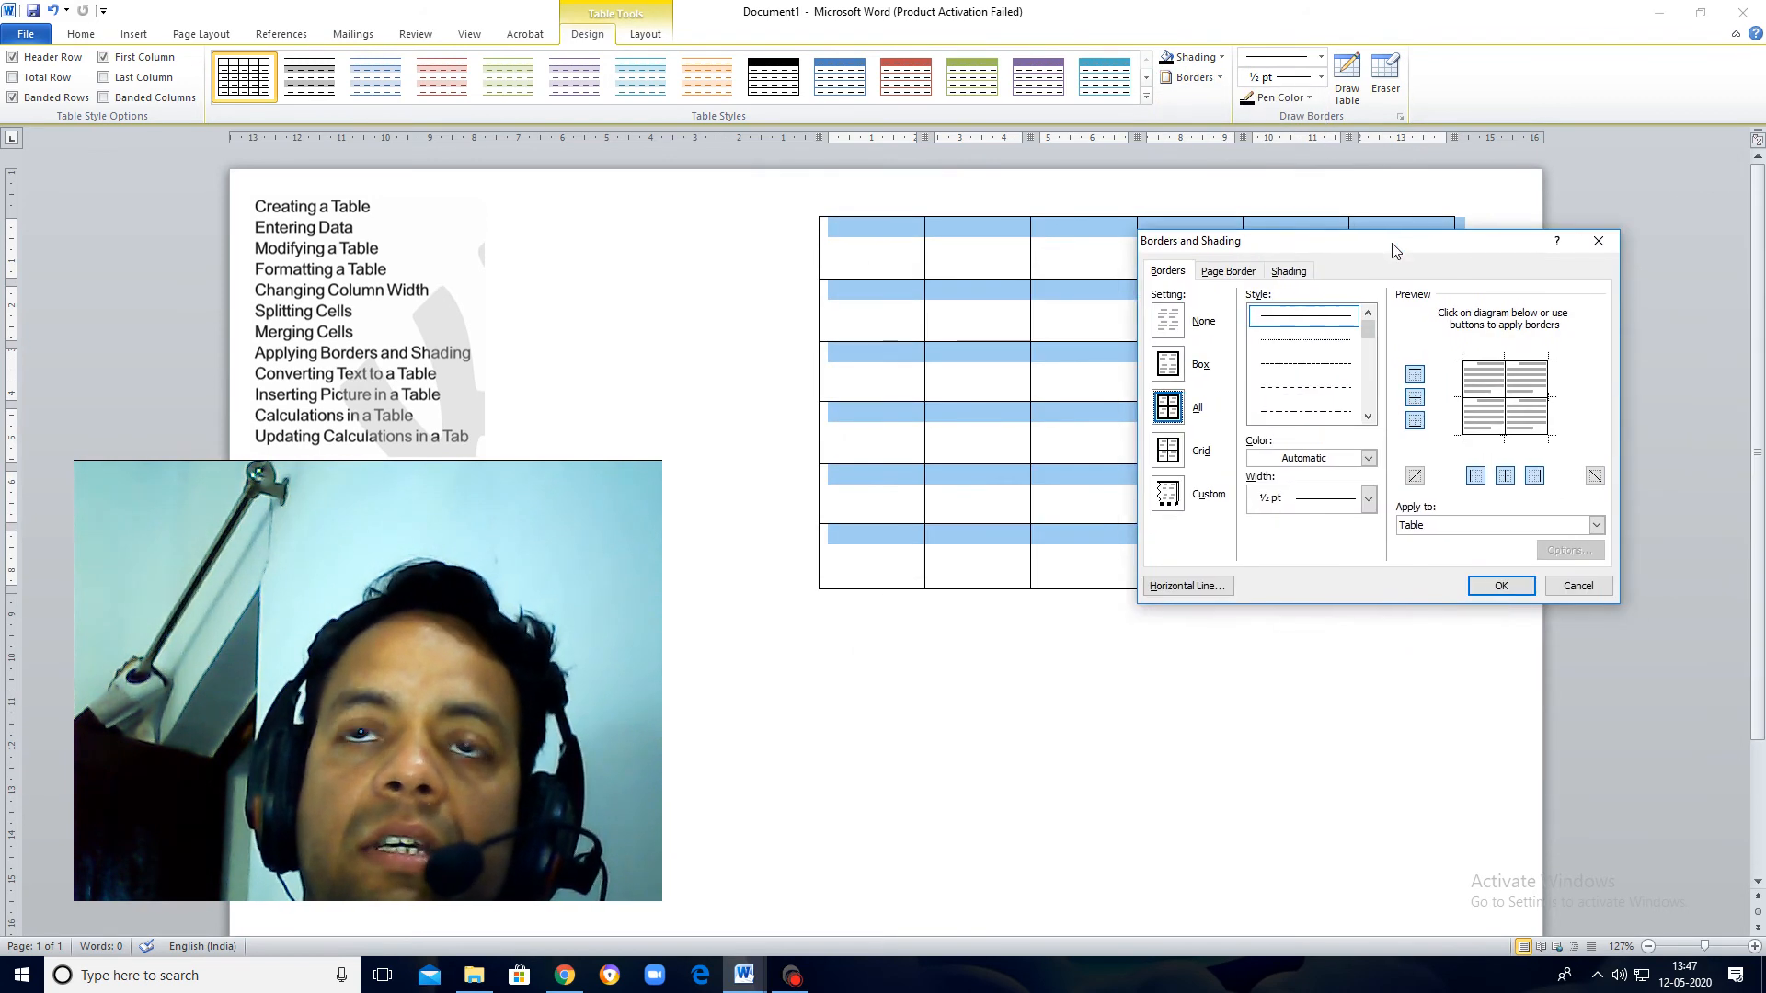
click(1368, 459)
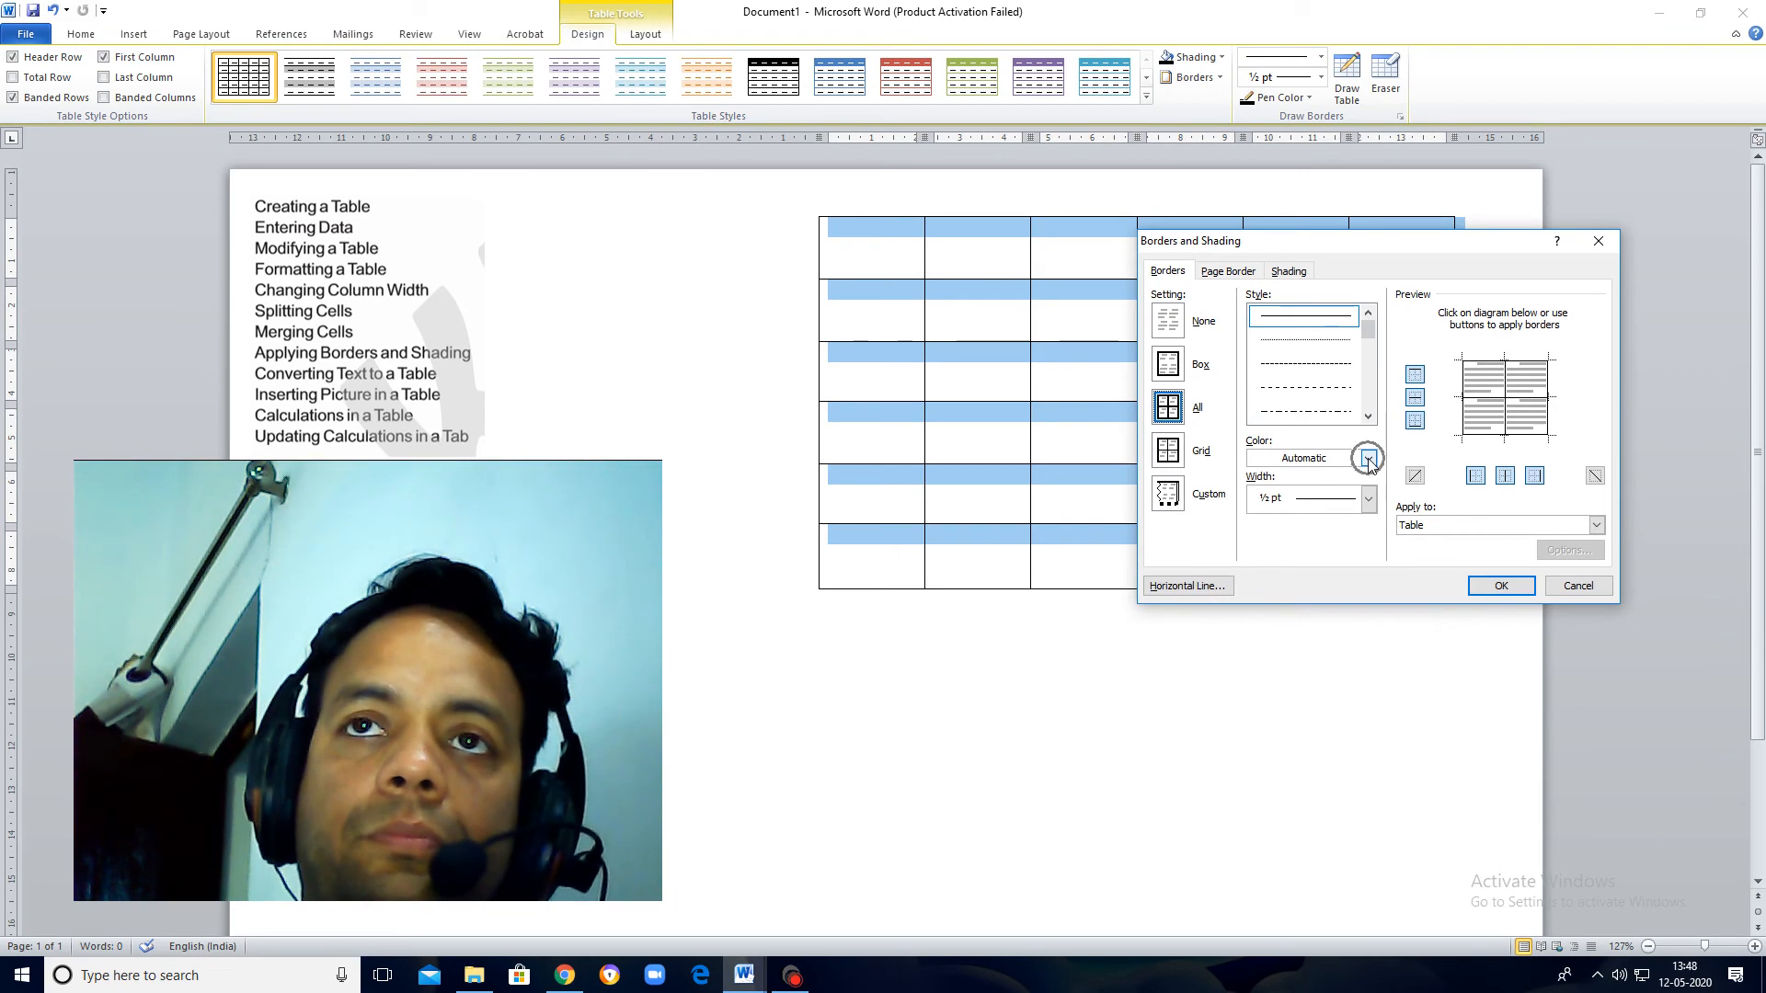
click(1369, 459)
click(1368, 459)
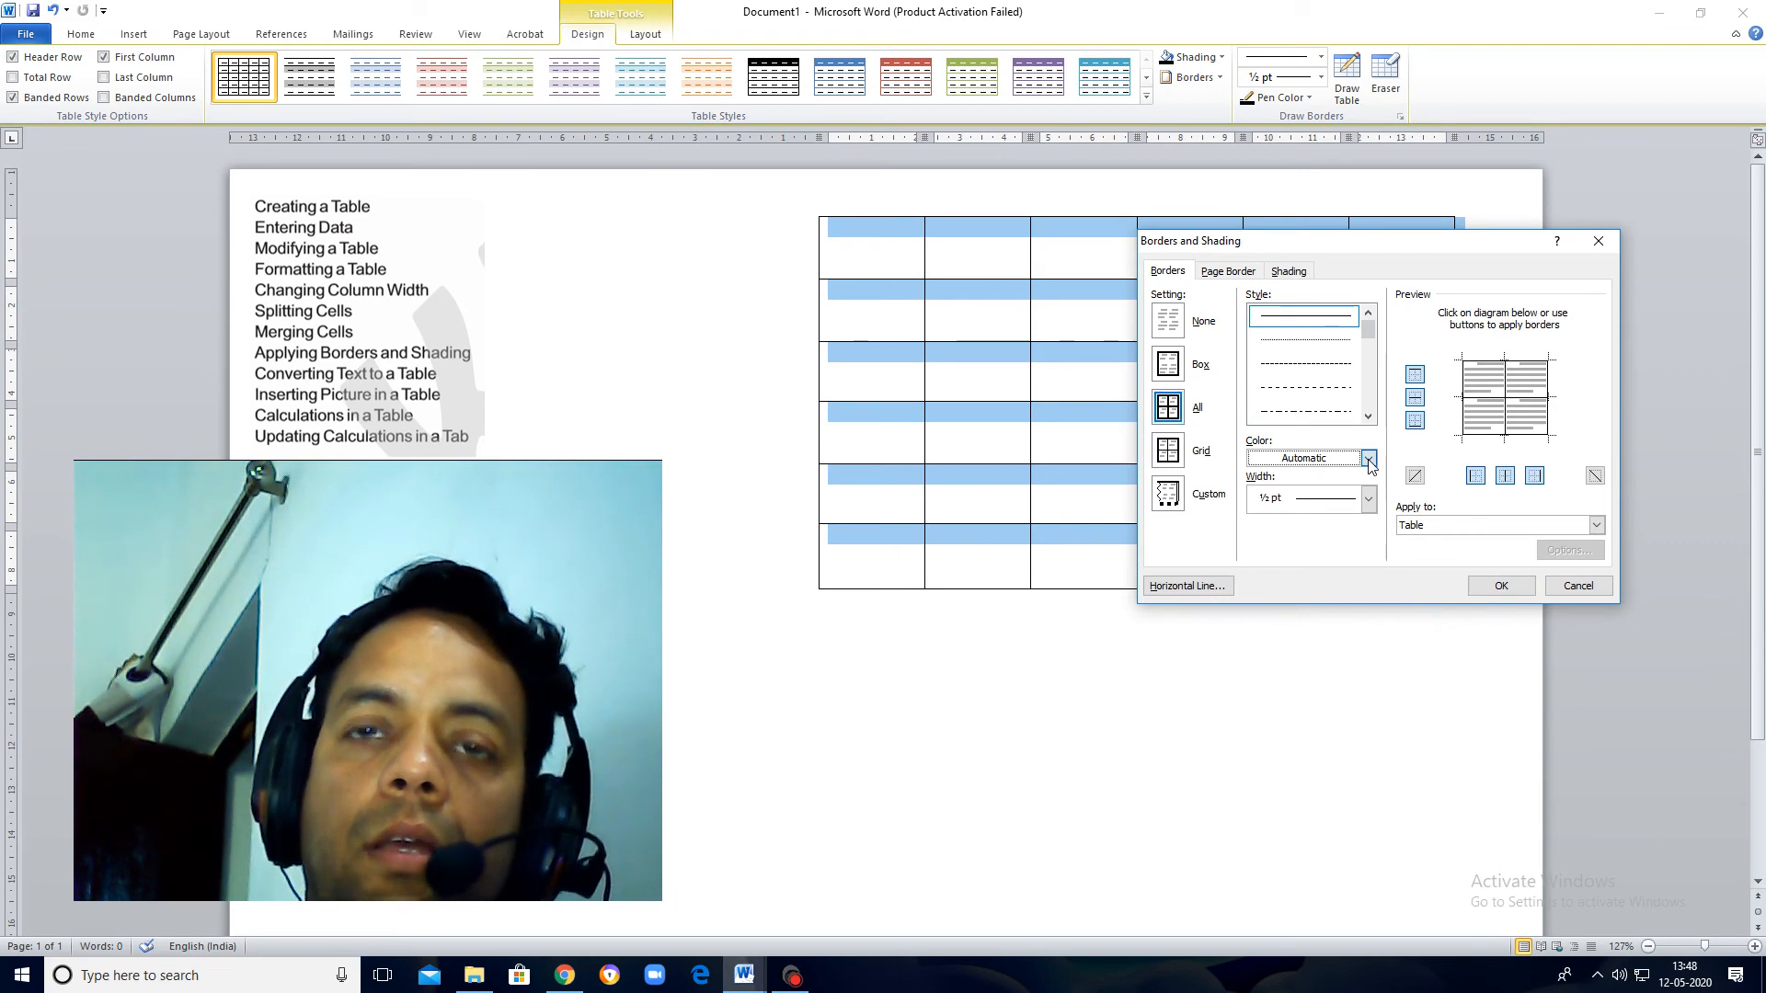
click(1369, 459)
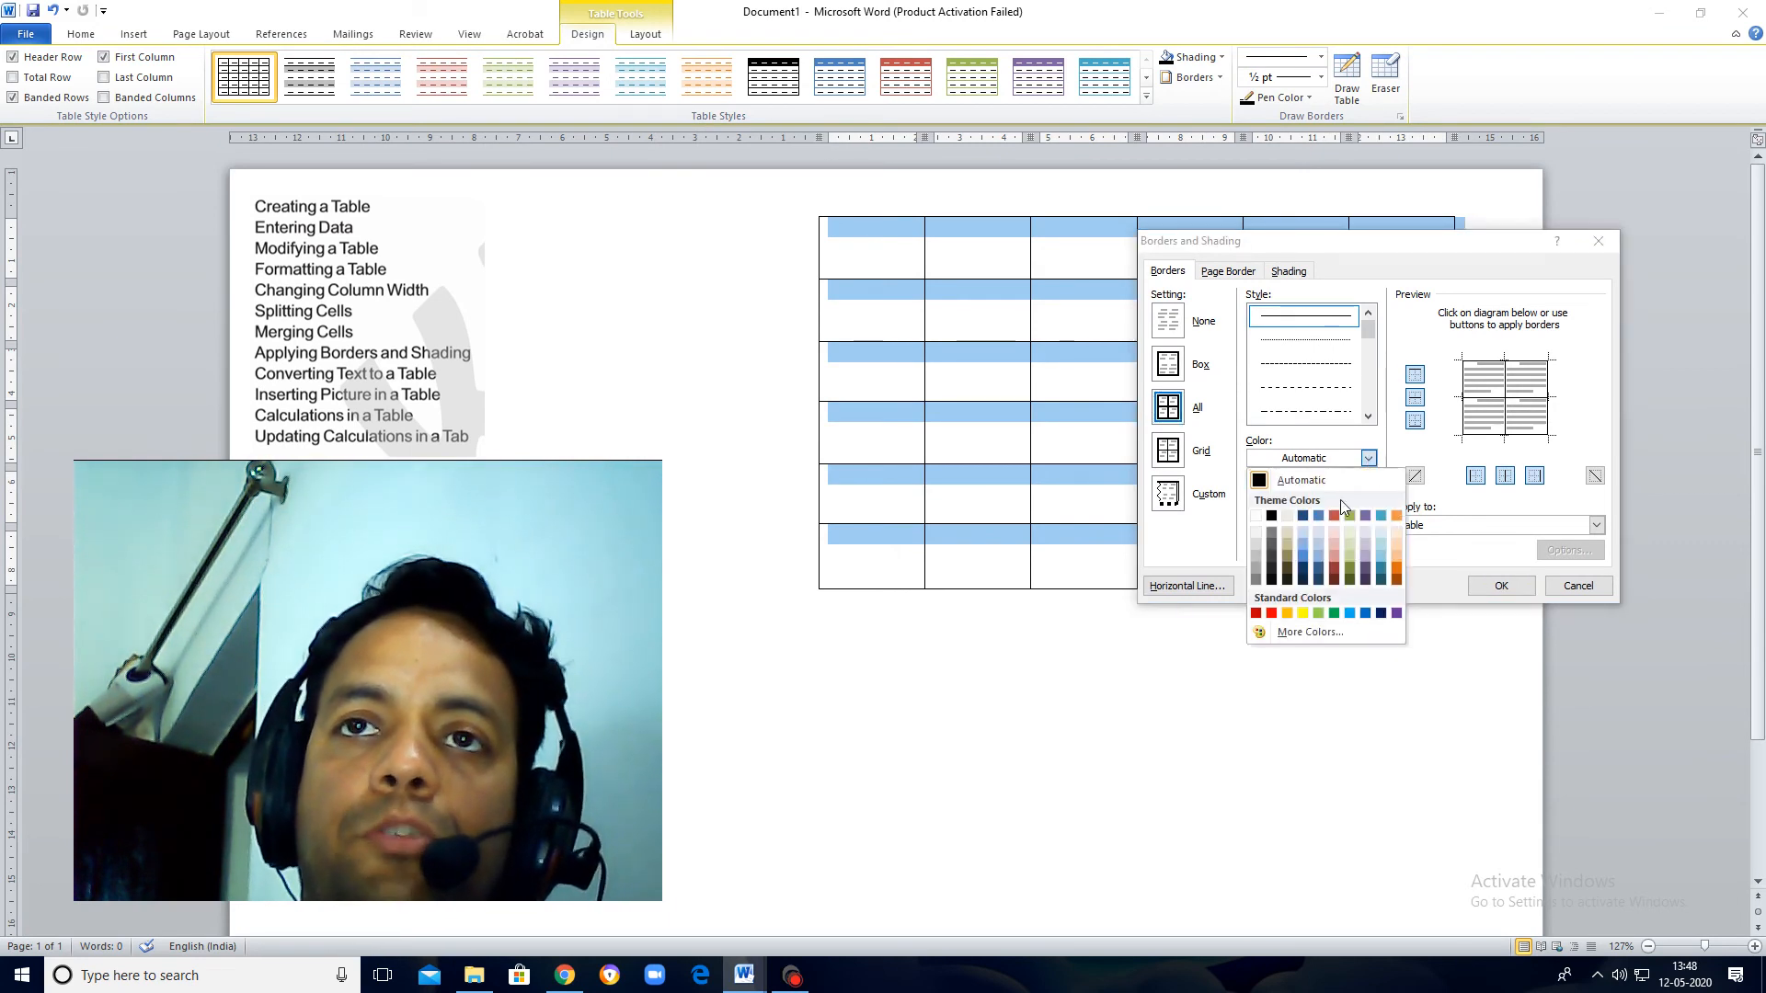
click(1271, 614)
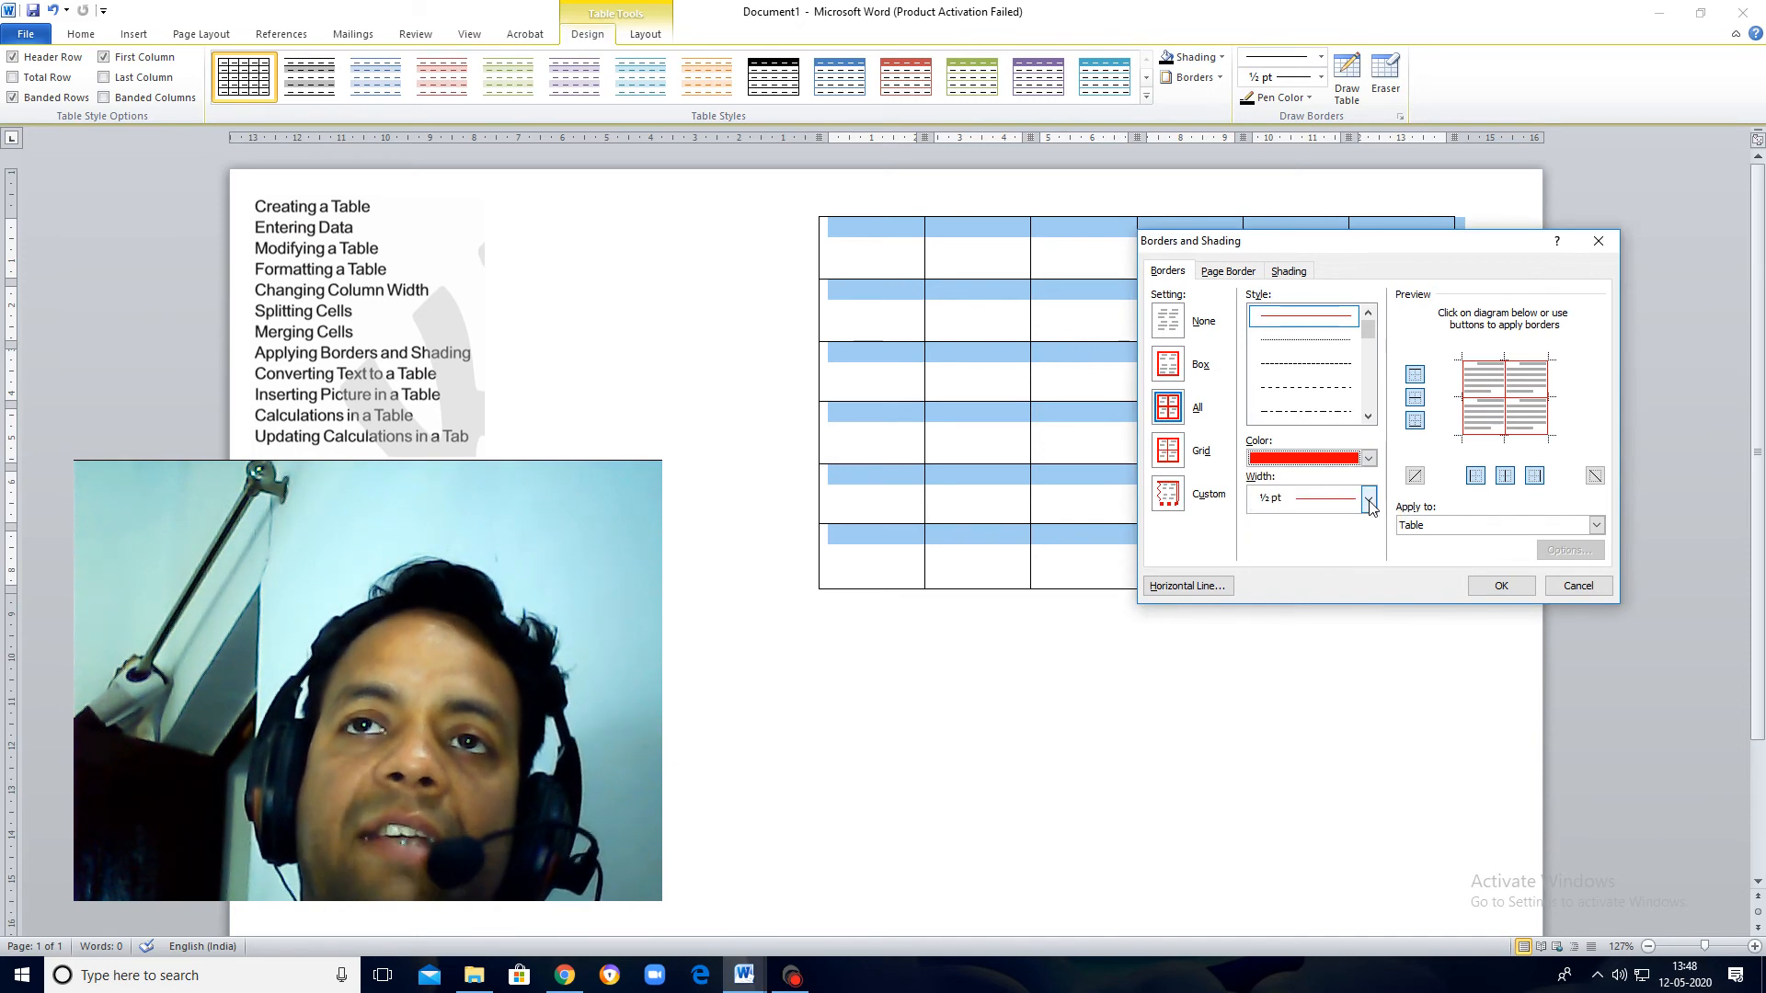
Step: Set the border width to 6 pt and apply the red borders to the whole table
click(1369, 501)
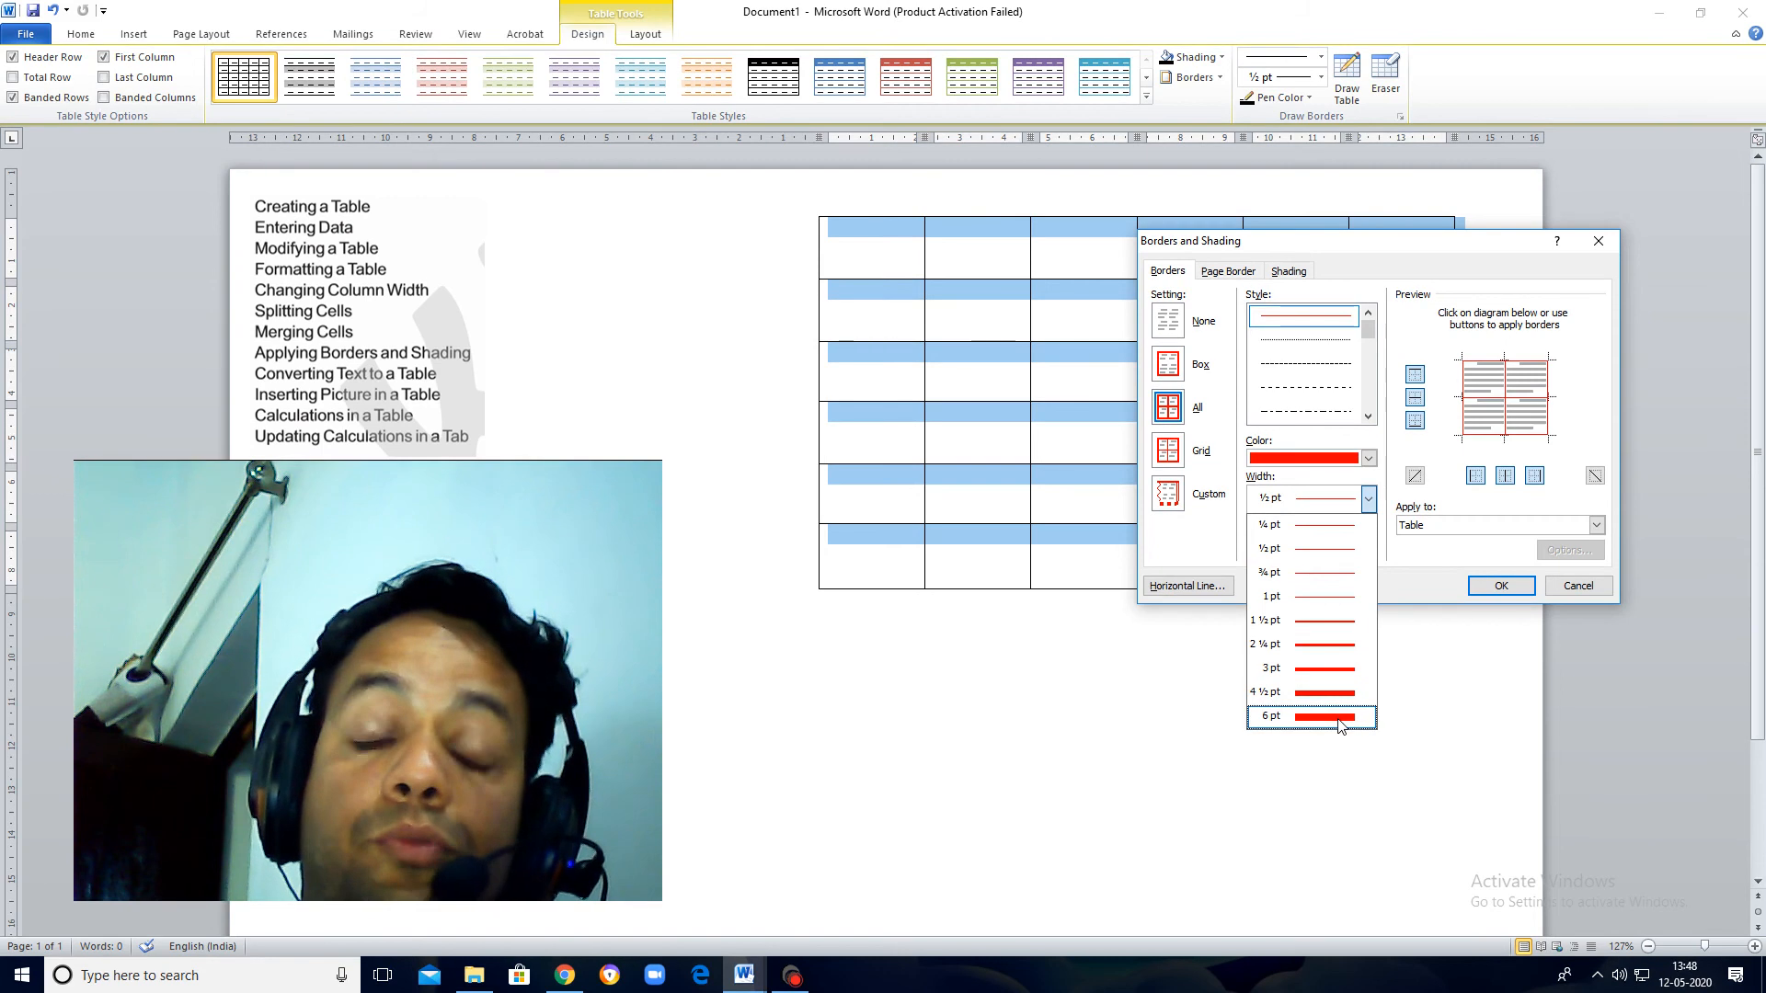
click(1340, 718)
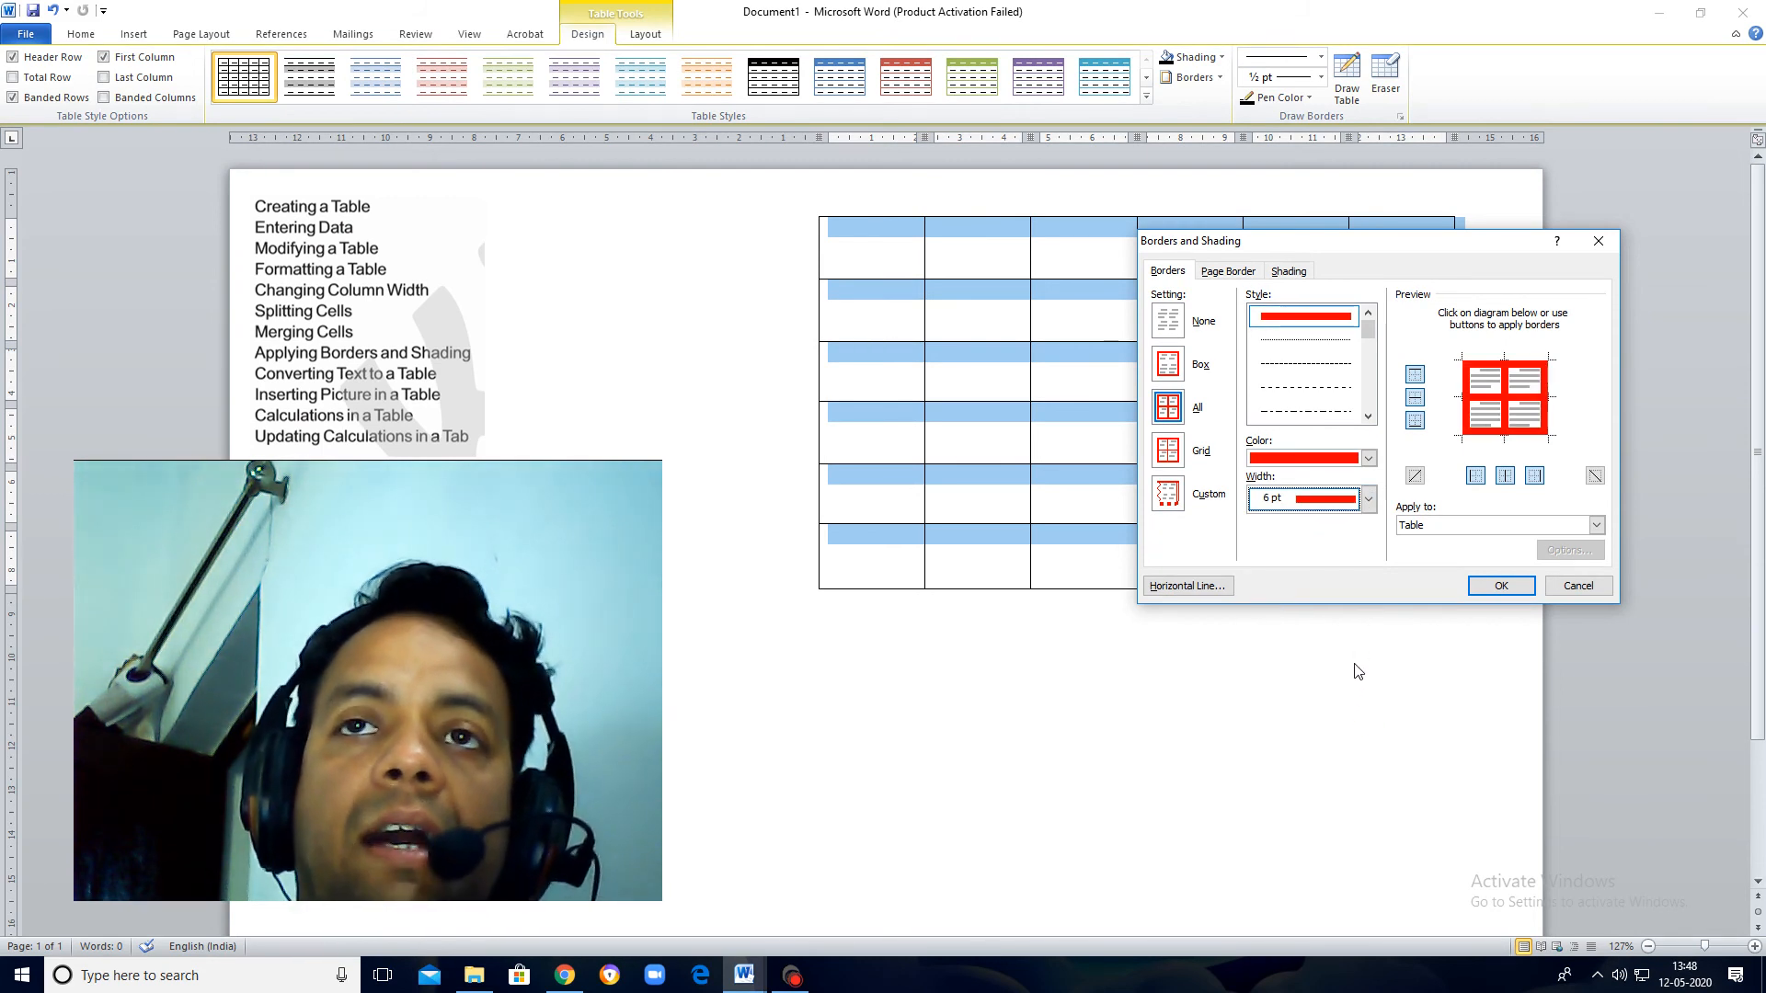
click(1494, 587)
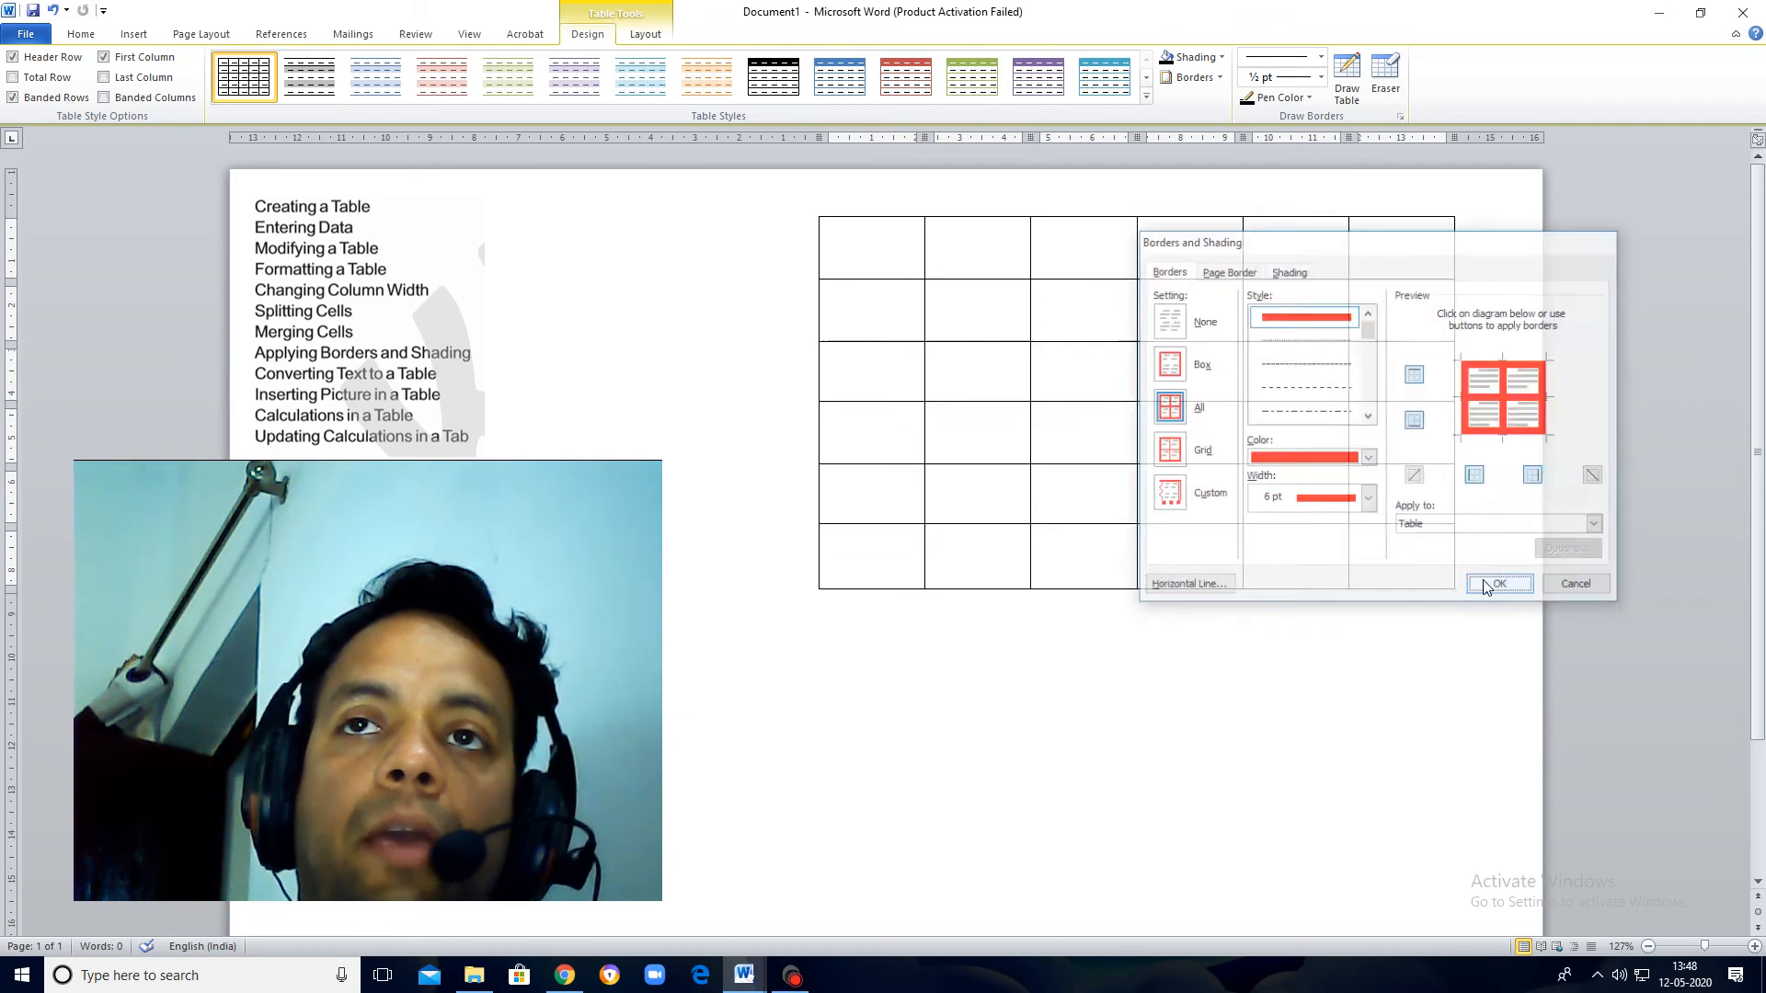
click(1448, 588)
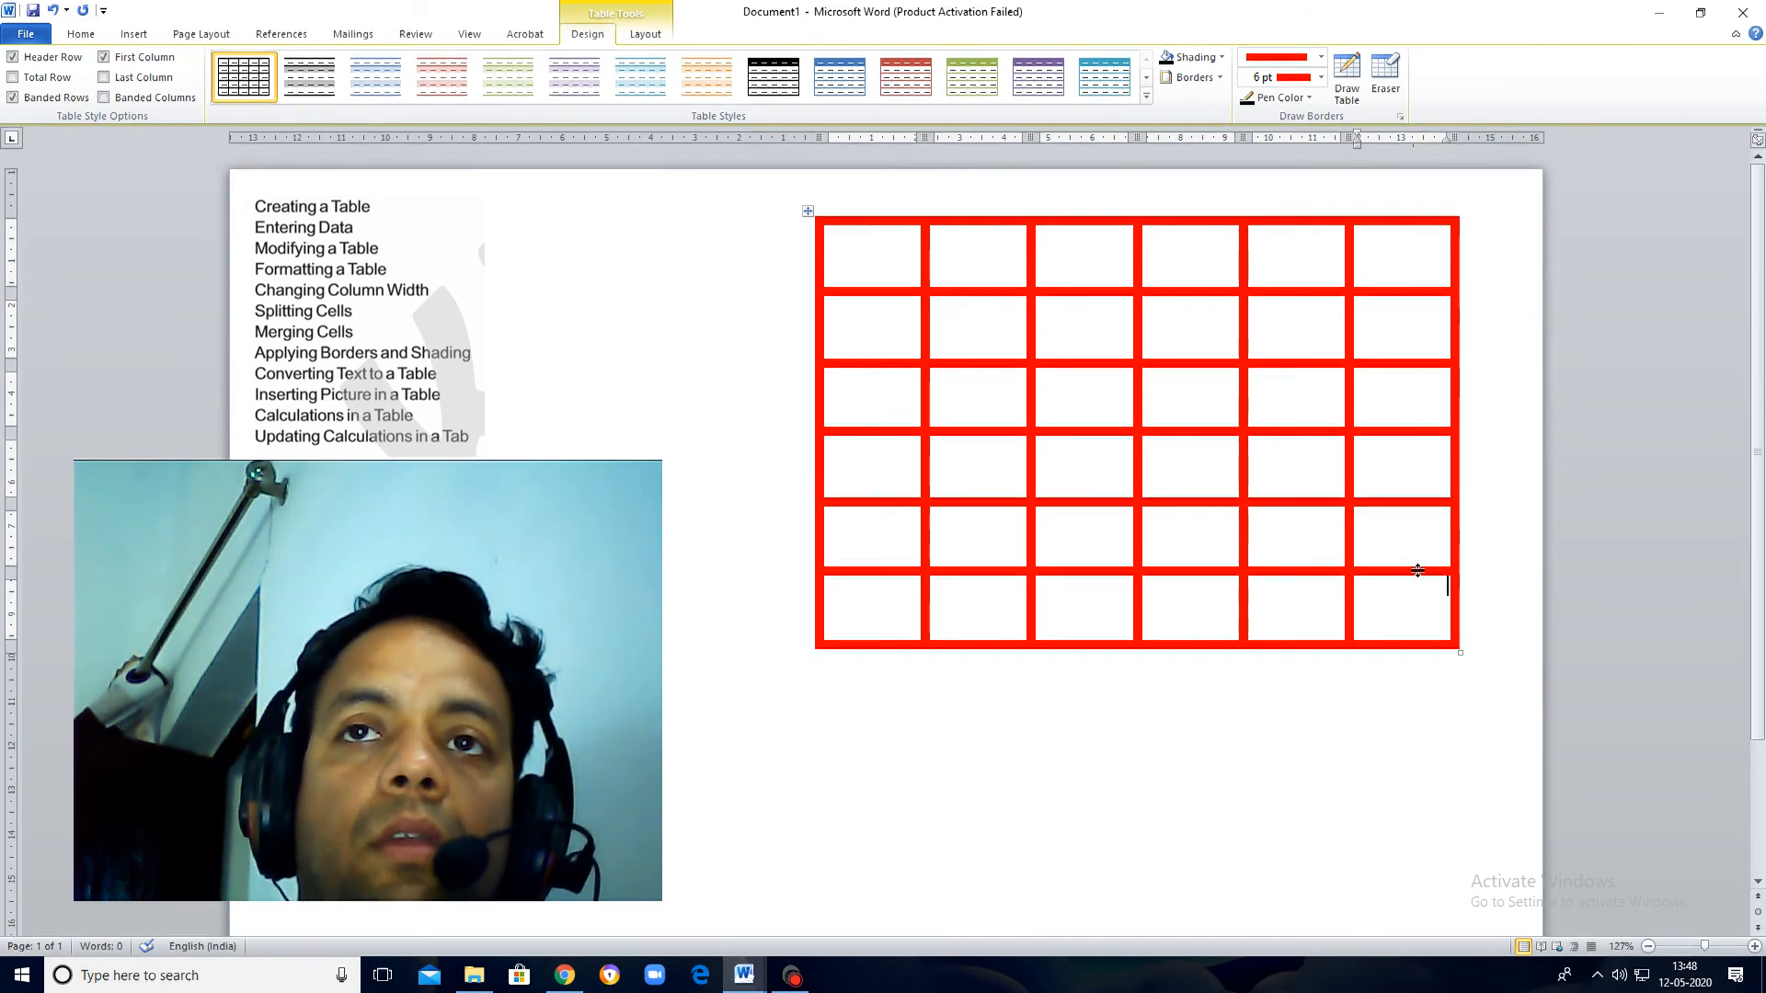
Step: Shade the whole 6x6 table bright turquoise, choosing the color from the standard palette under More Colors
drag(1421, 607, 860, 252)
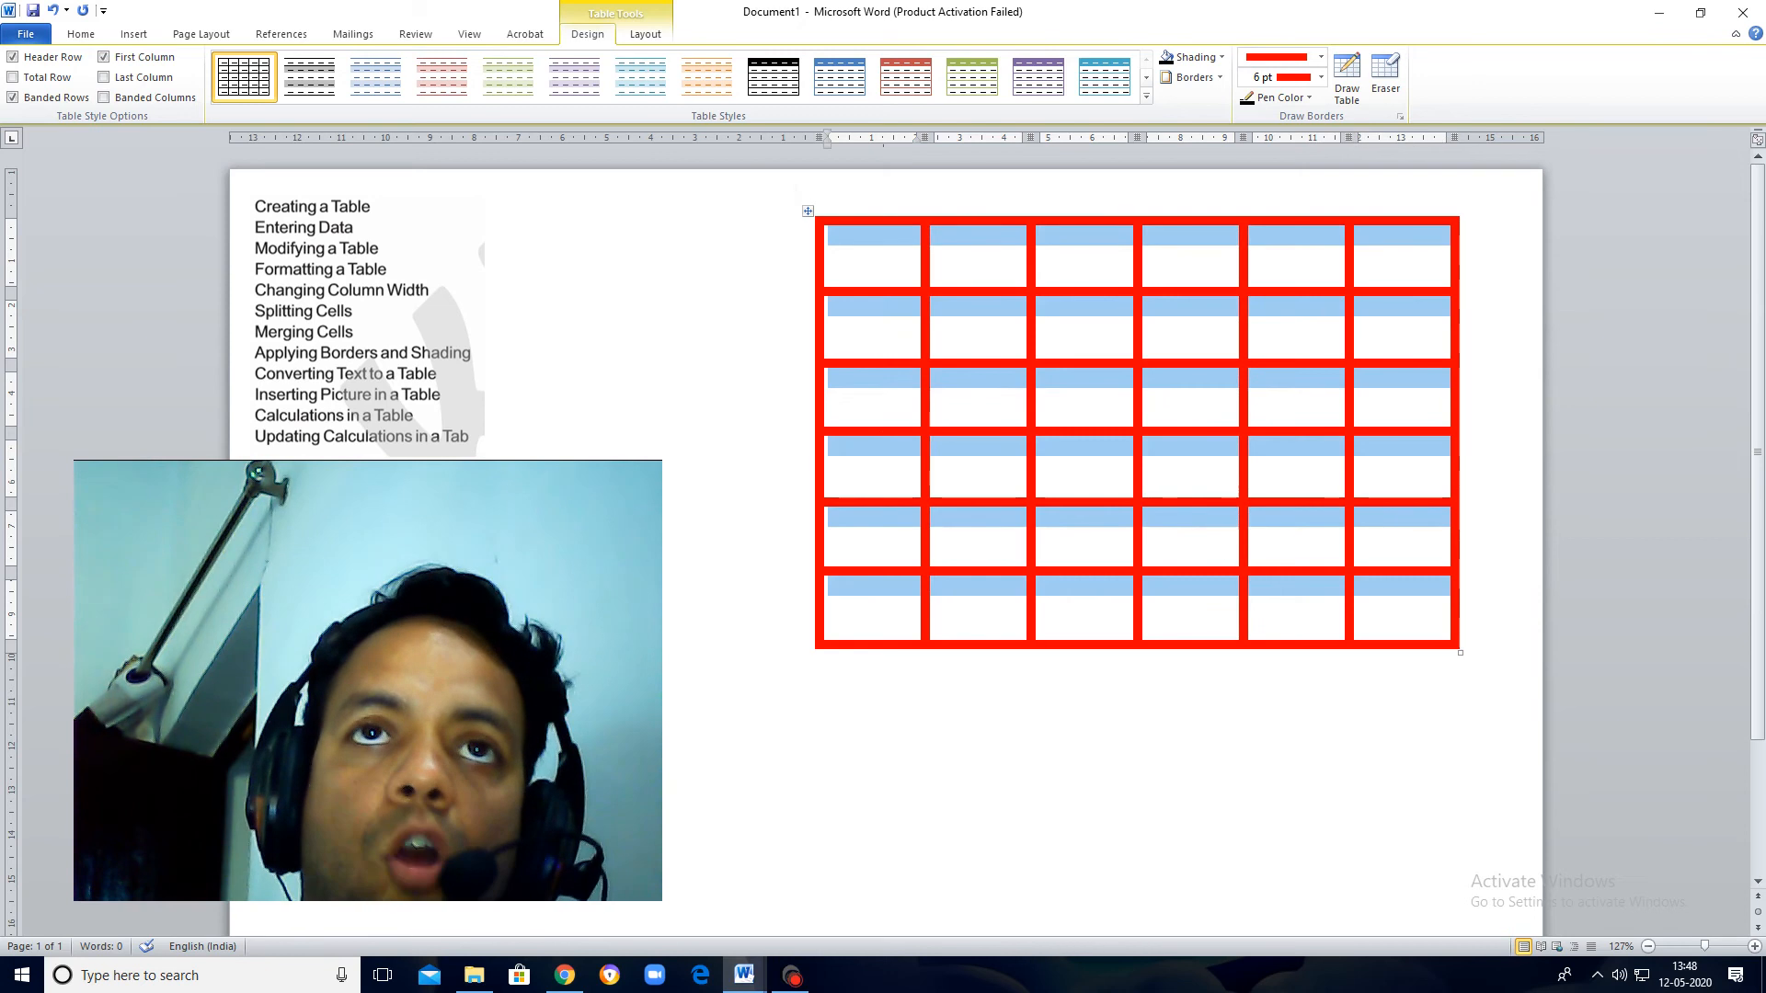
click(807, 211)
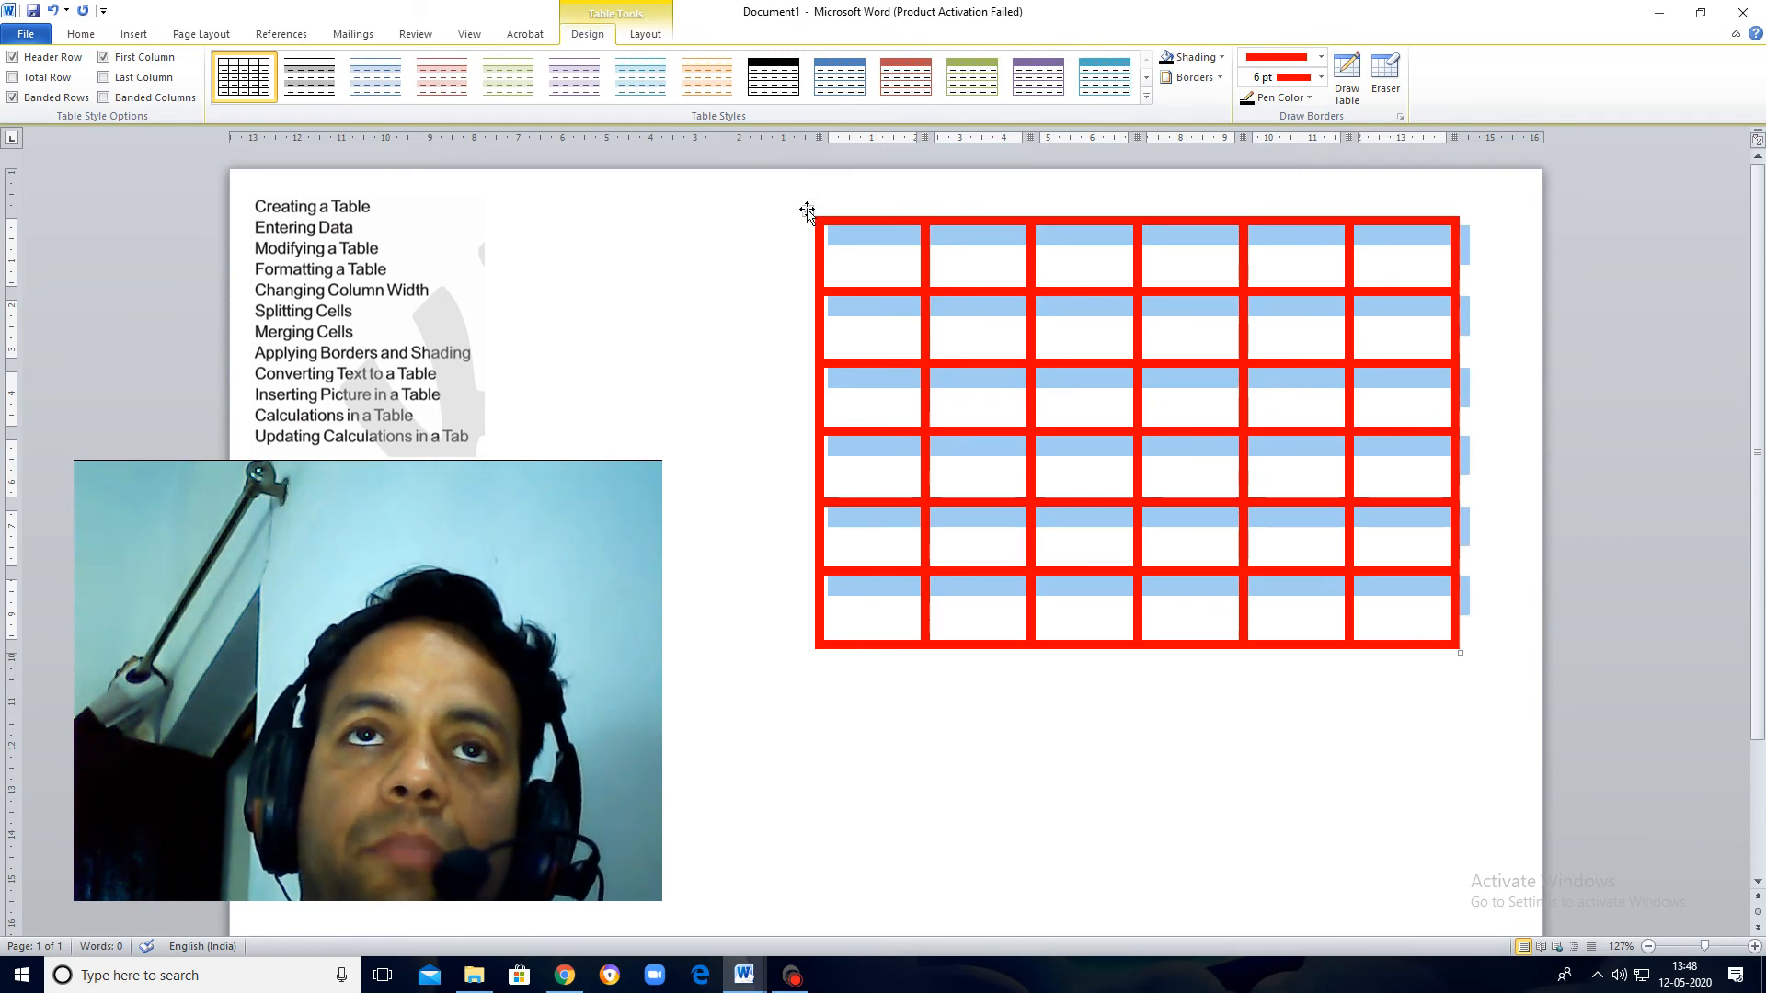
click(1222, 57)
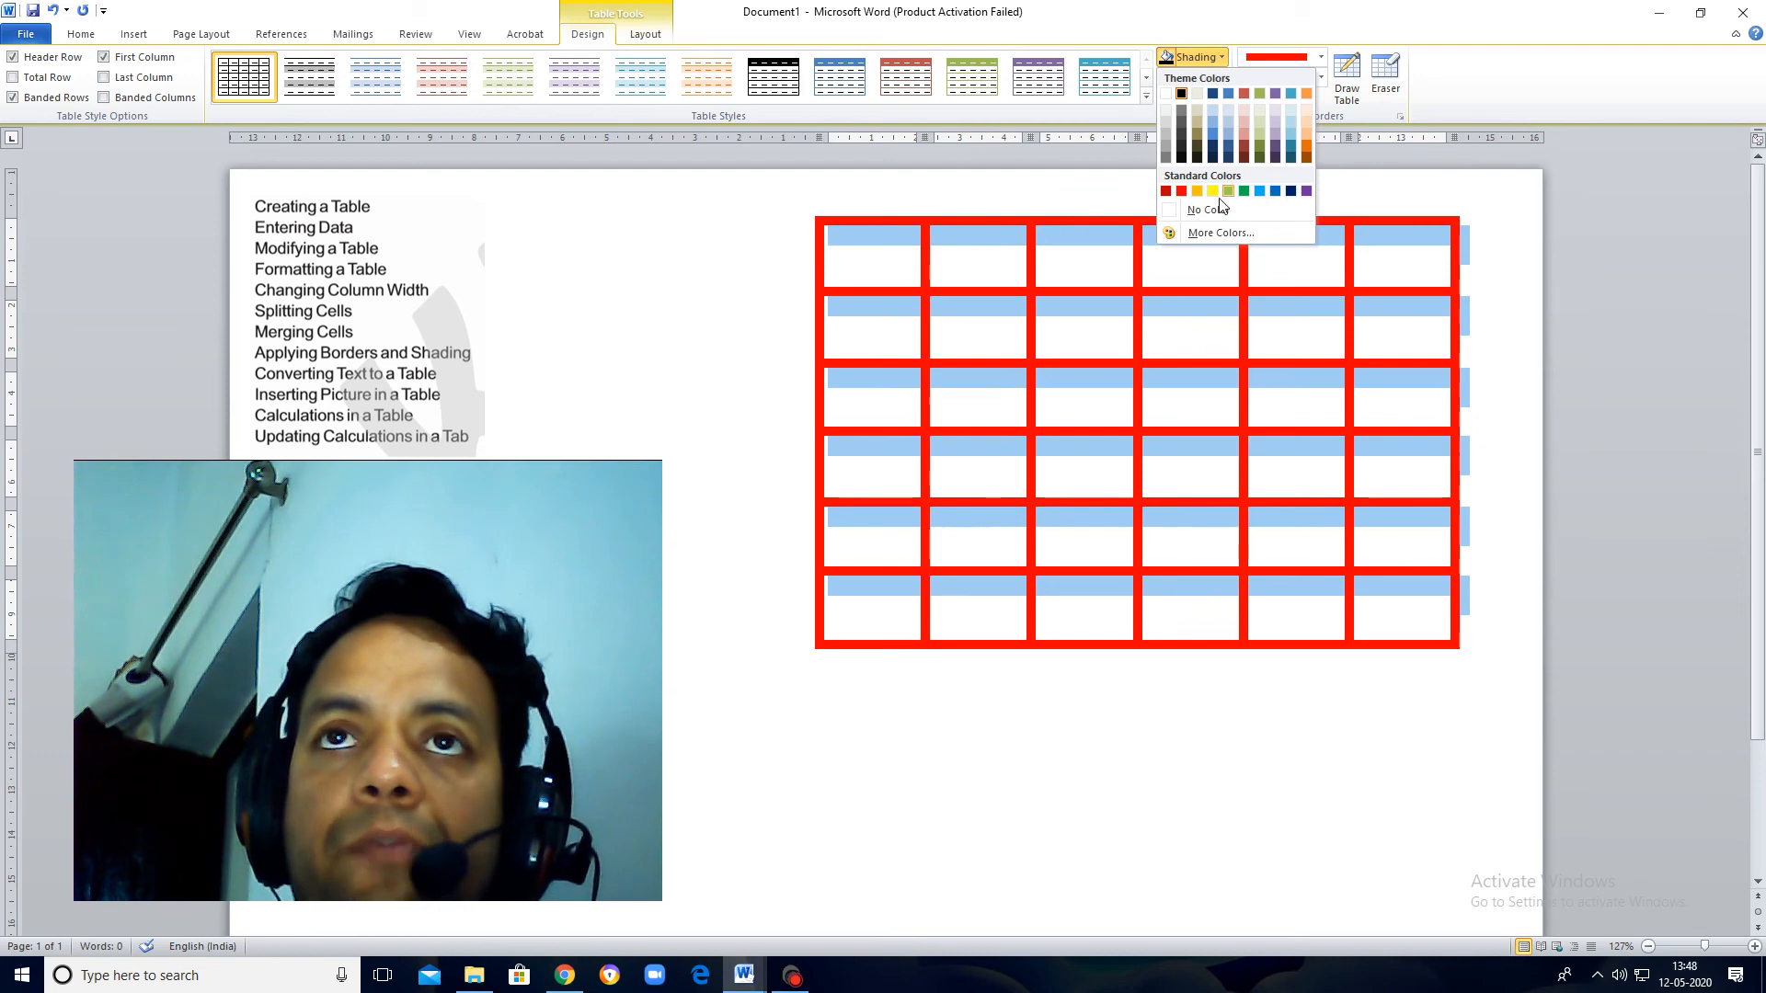
click(1217, 232)
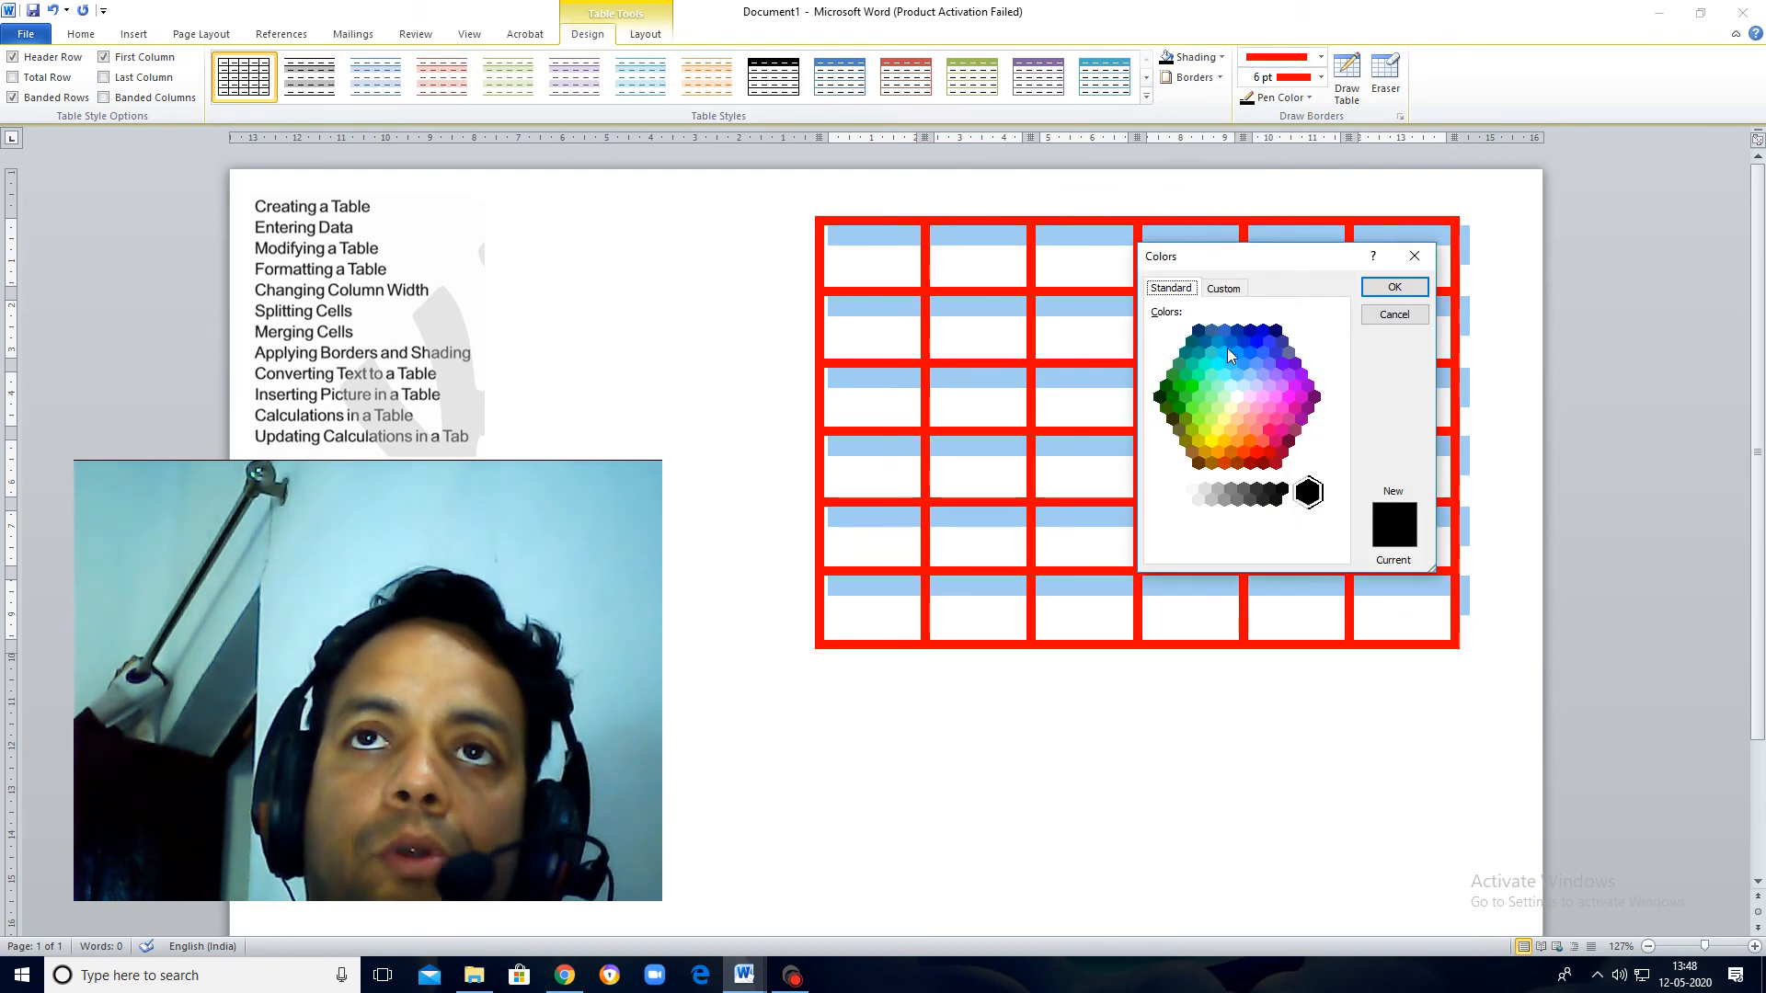
click(1217, 363)
click(1394, 287)
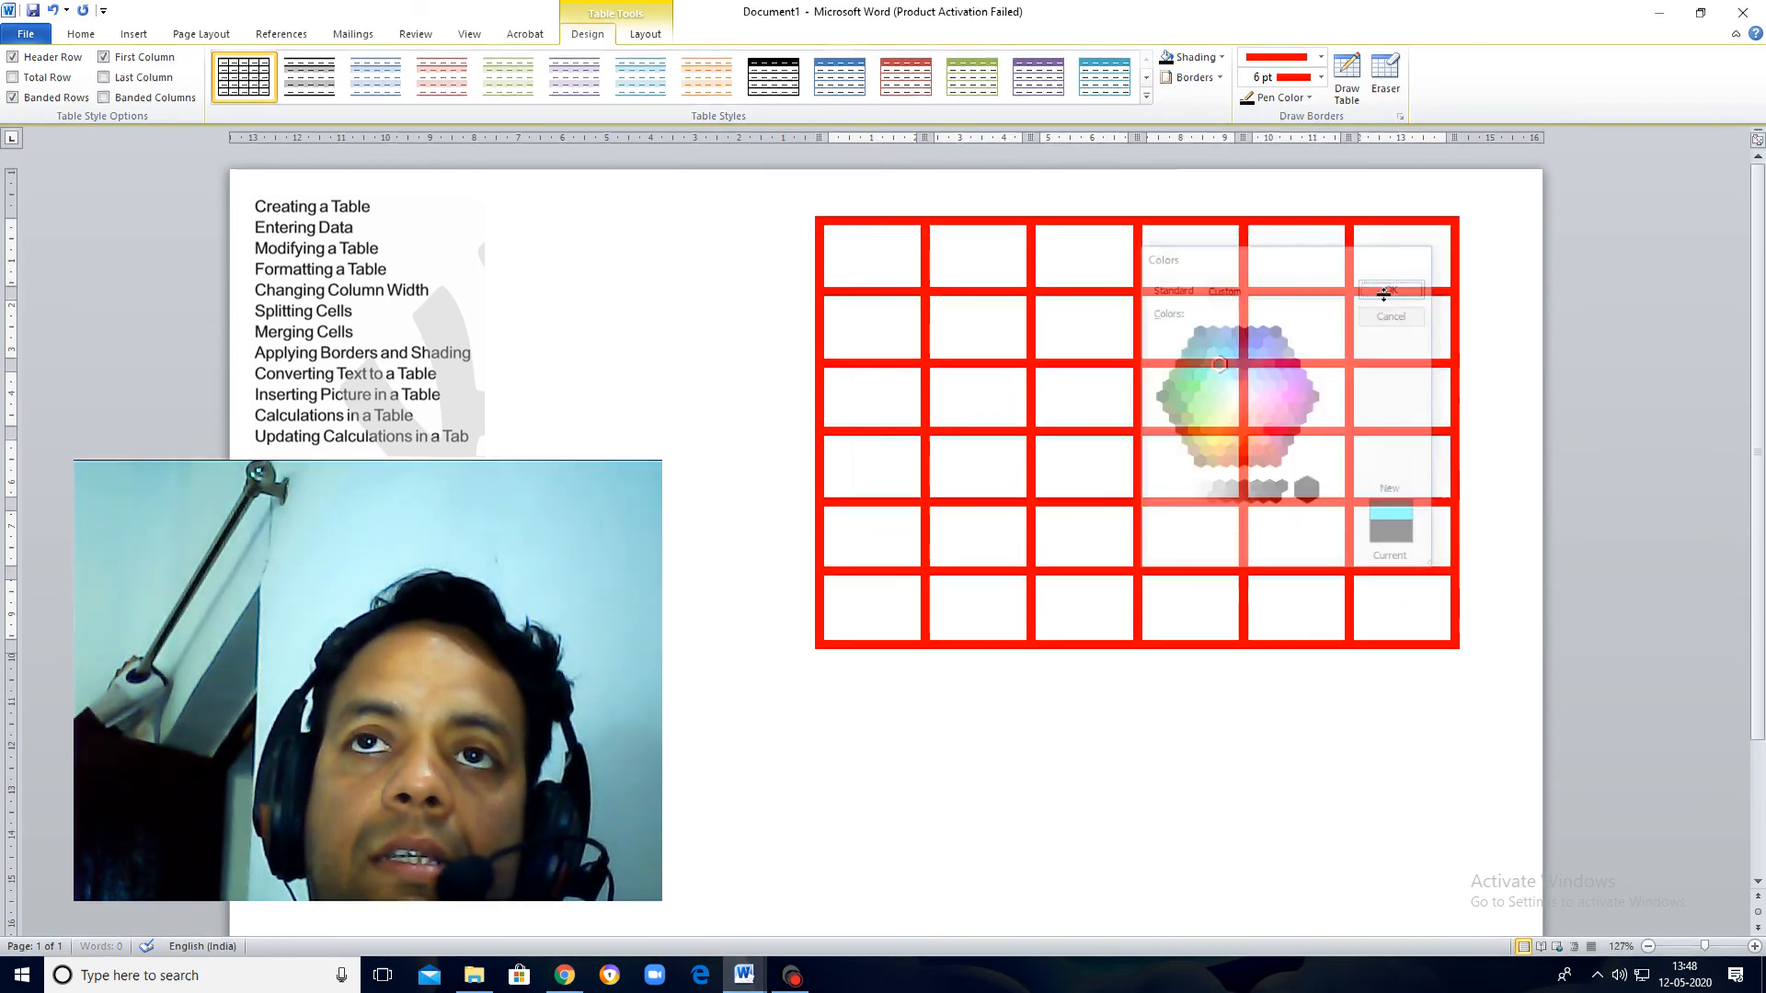
click(1430, 616)
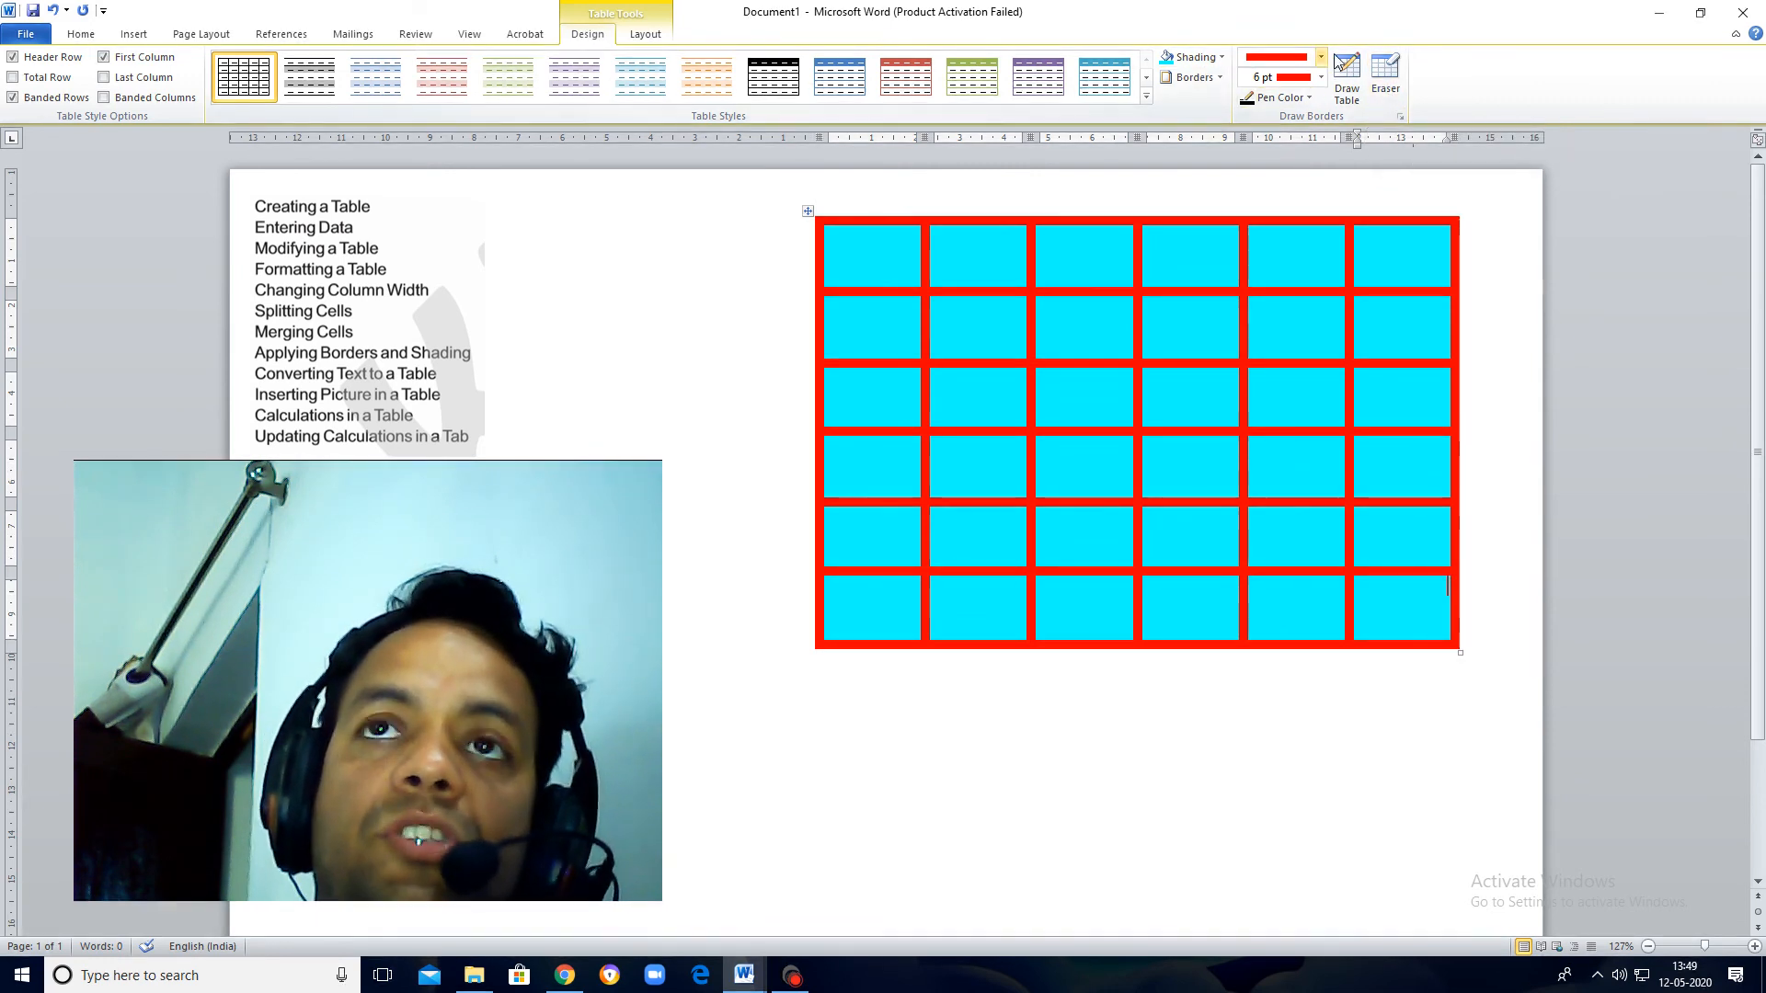
Step: With the table Eraser, merge the first row's second to sixth cells and remove the second cell's top border and the row's outer right border
click(1397, 81)
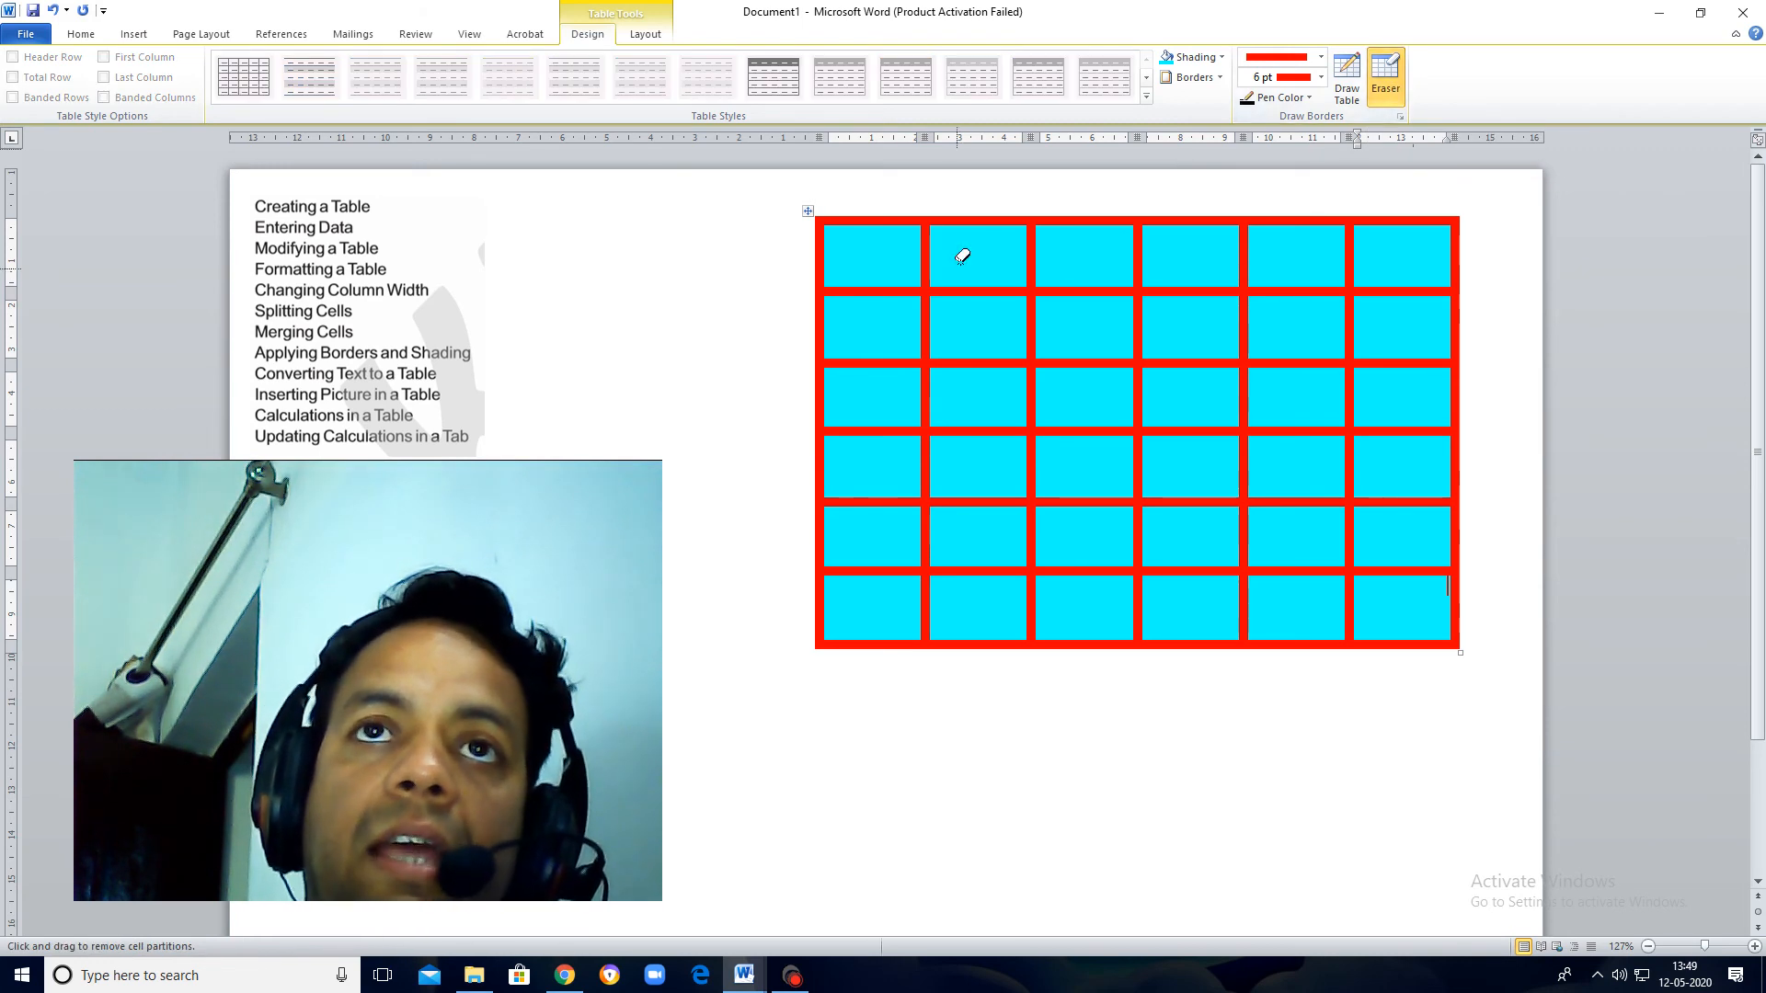
click(957, 218)
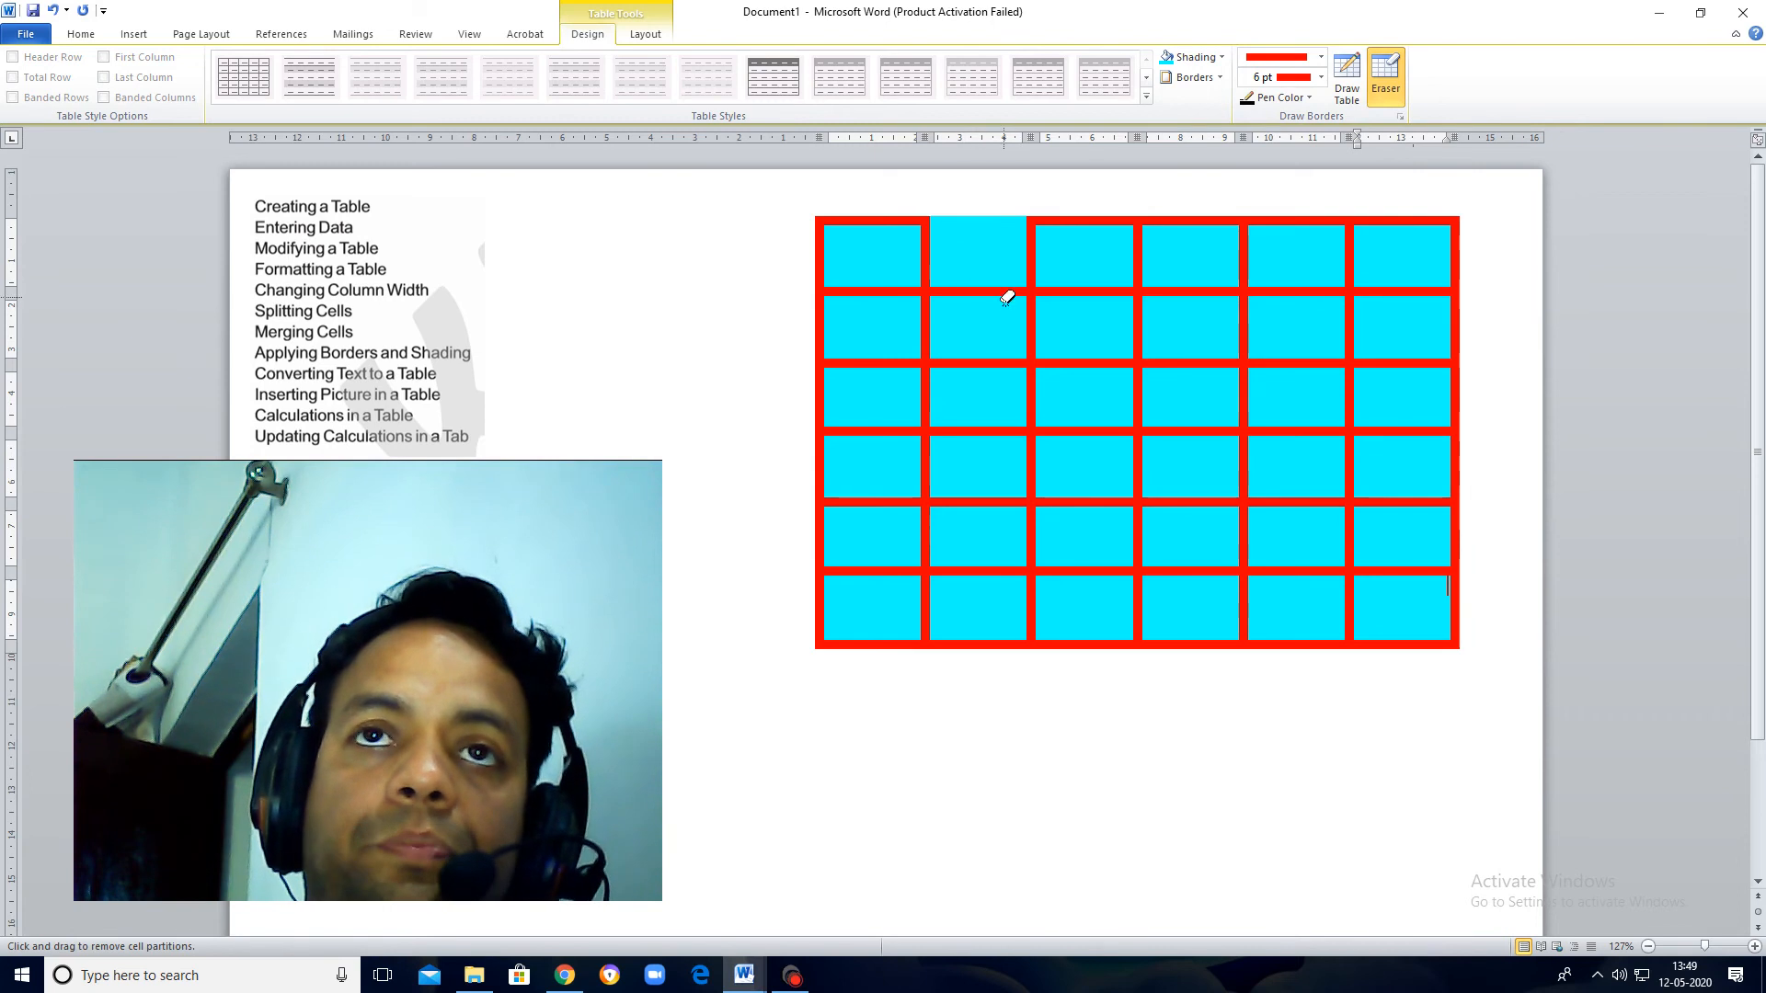
click(1031, 258)
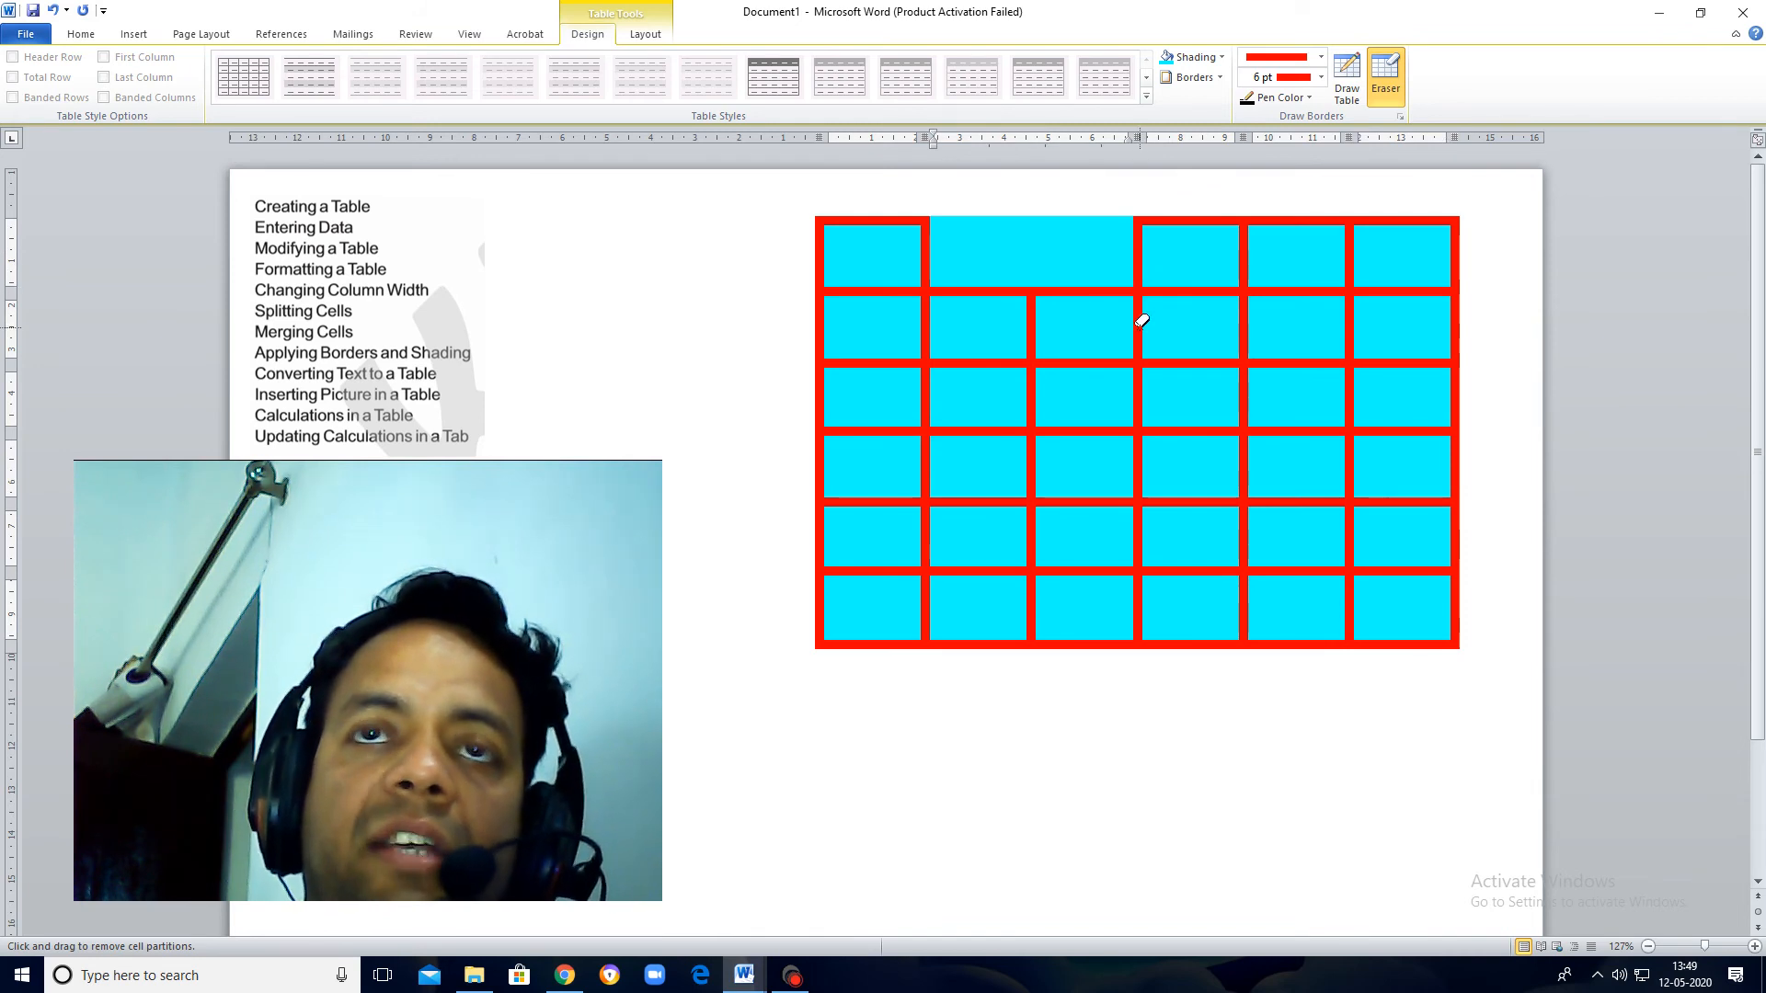
click(1142, 245)
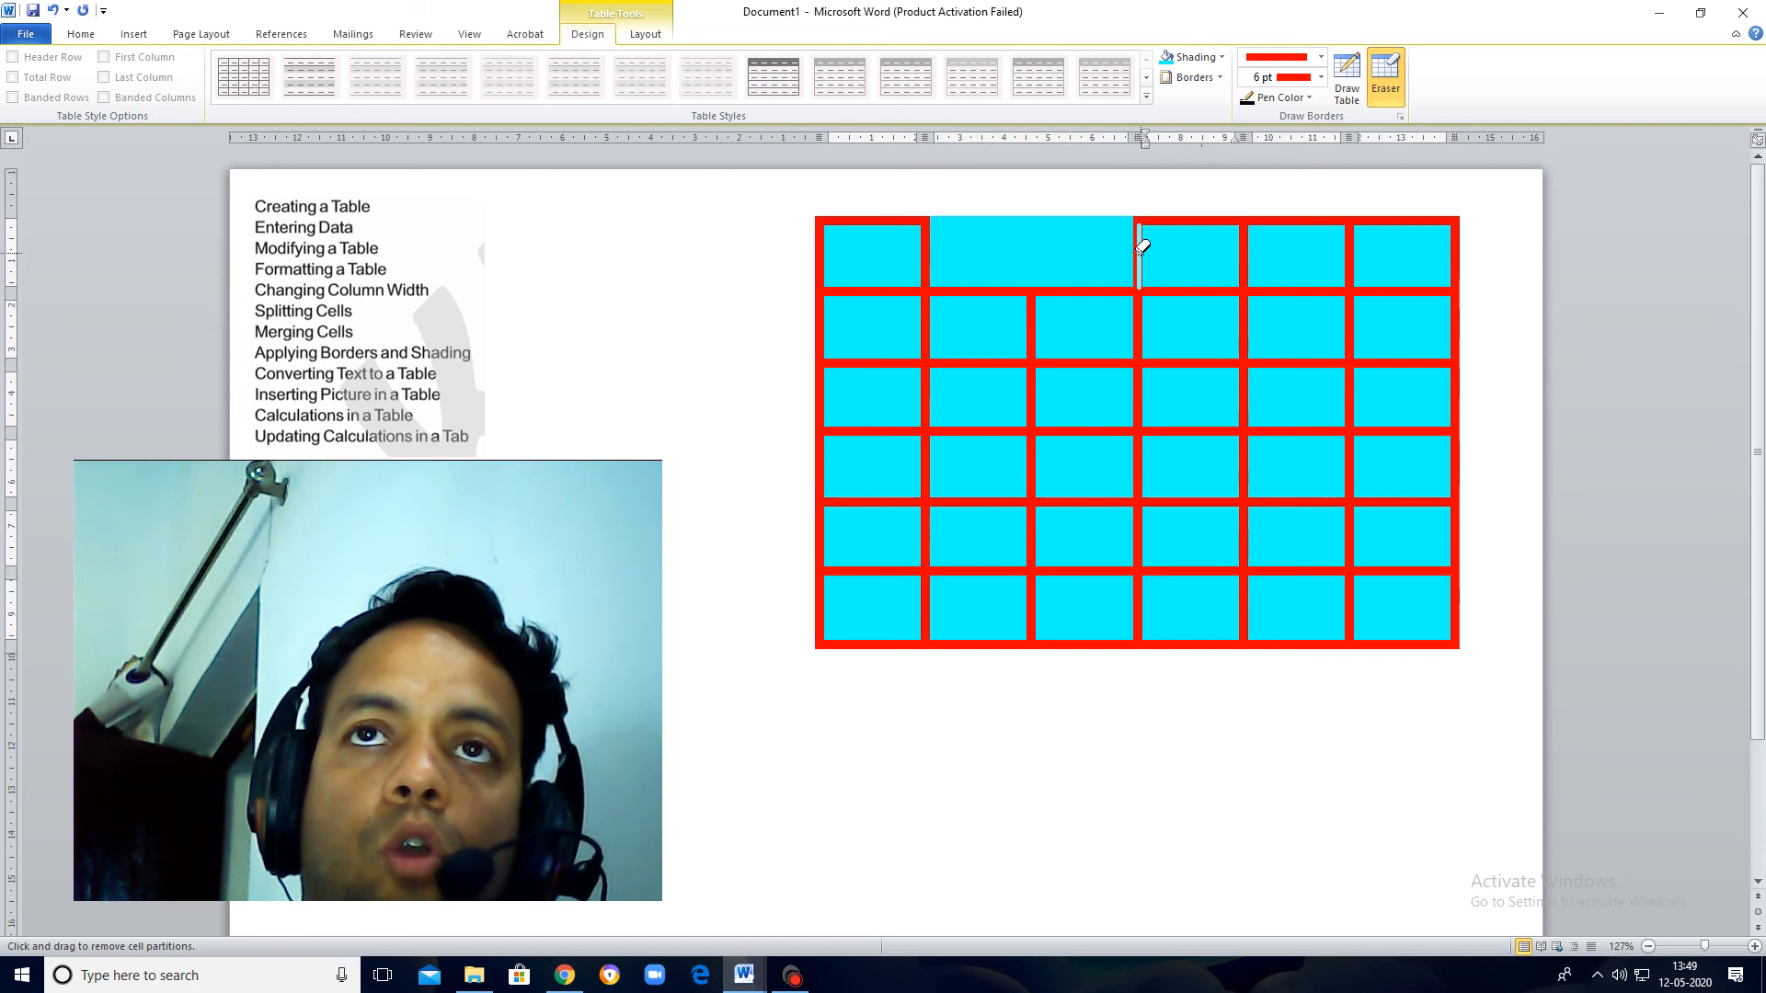
click(1246, 262)
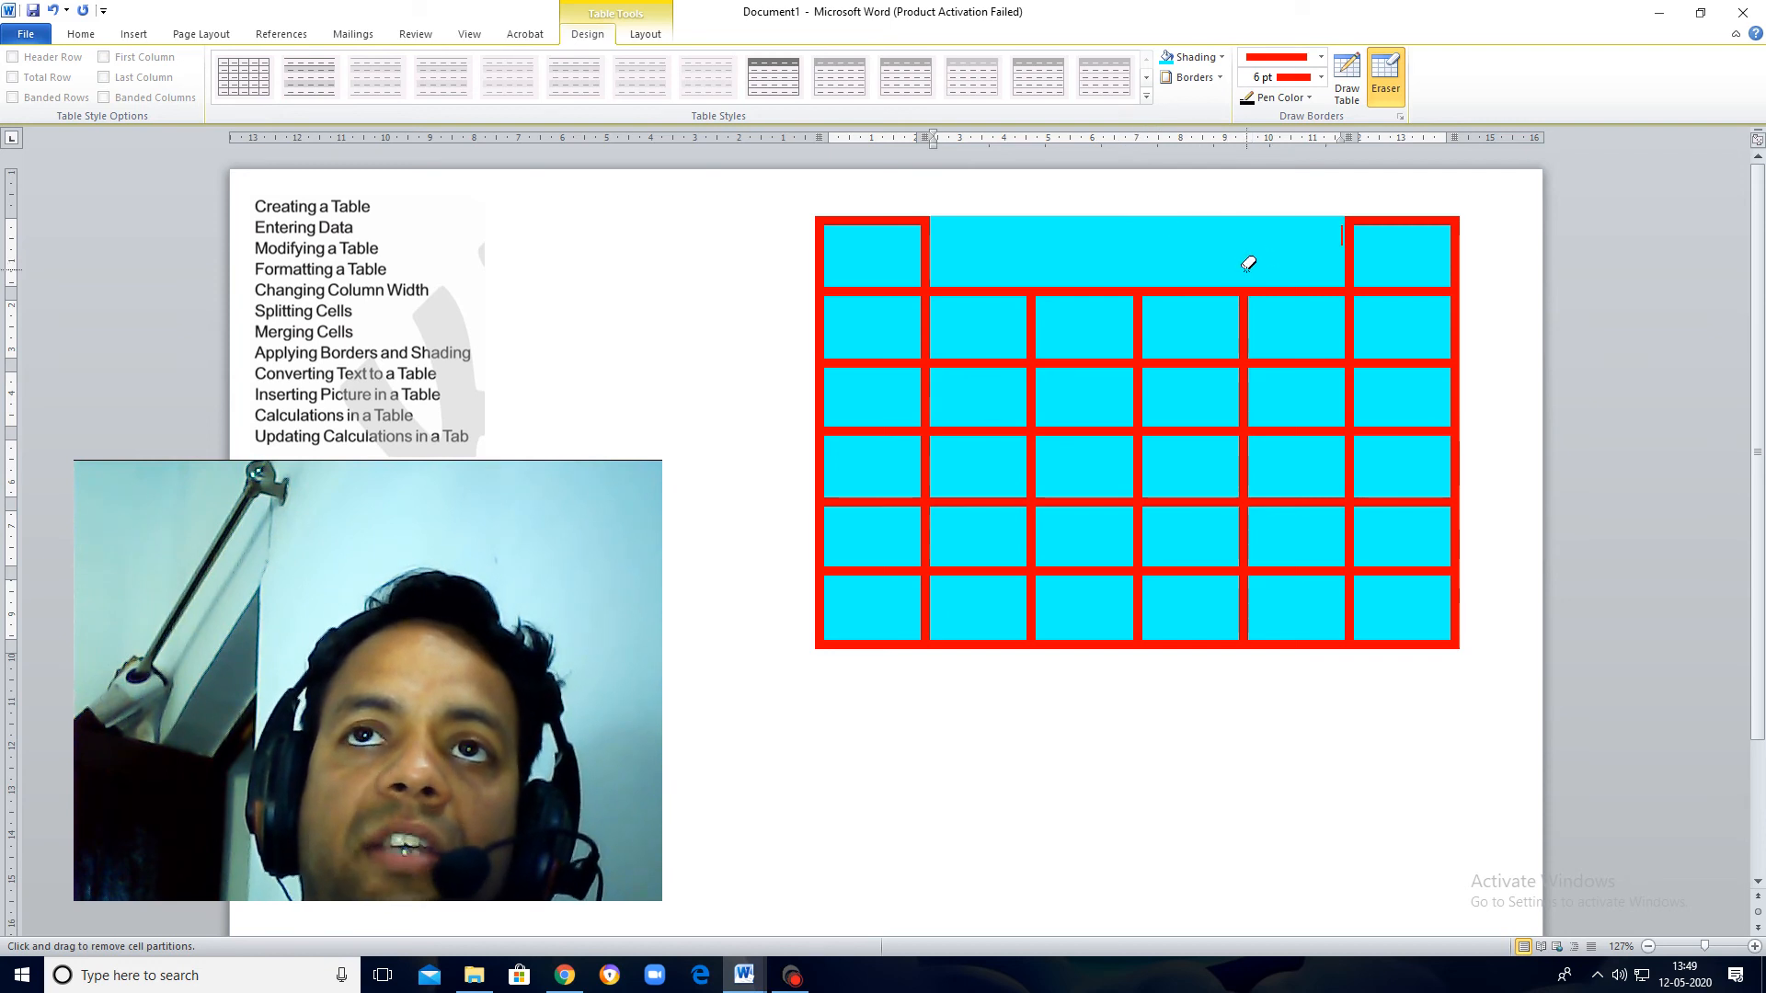
click(1354, 262)
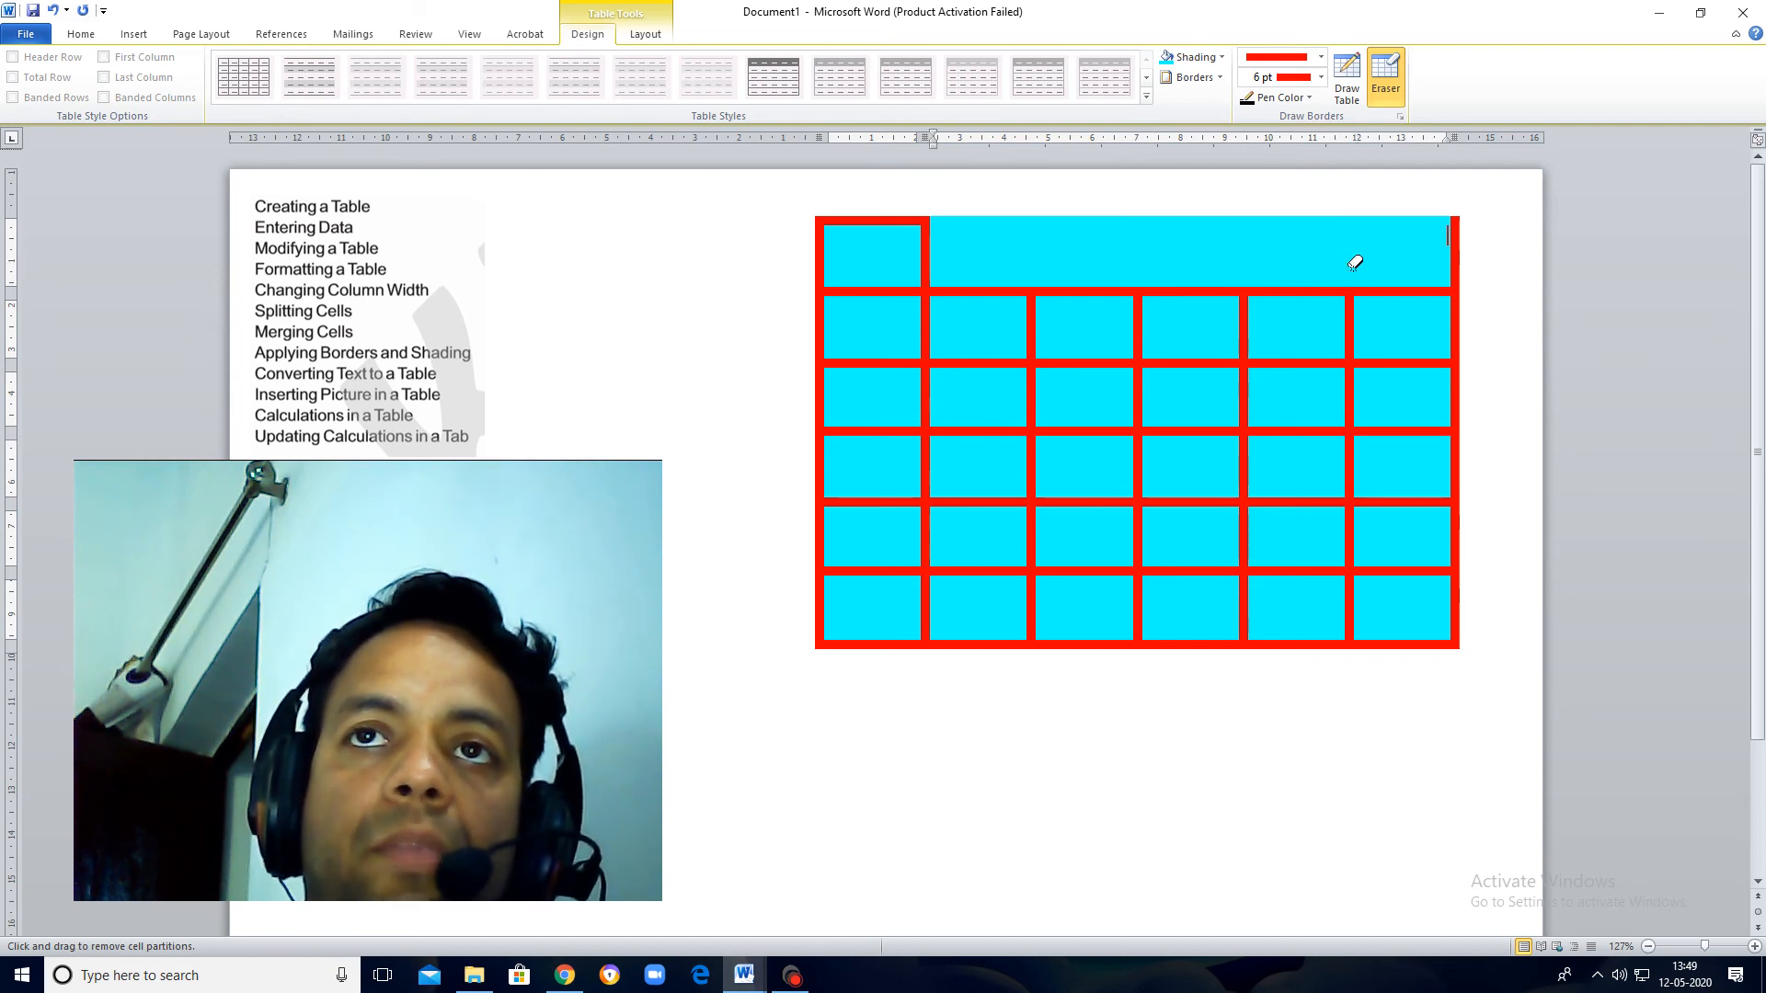
click(1457, 259)
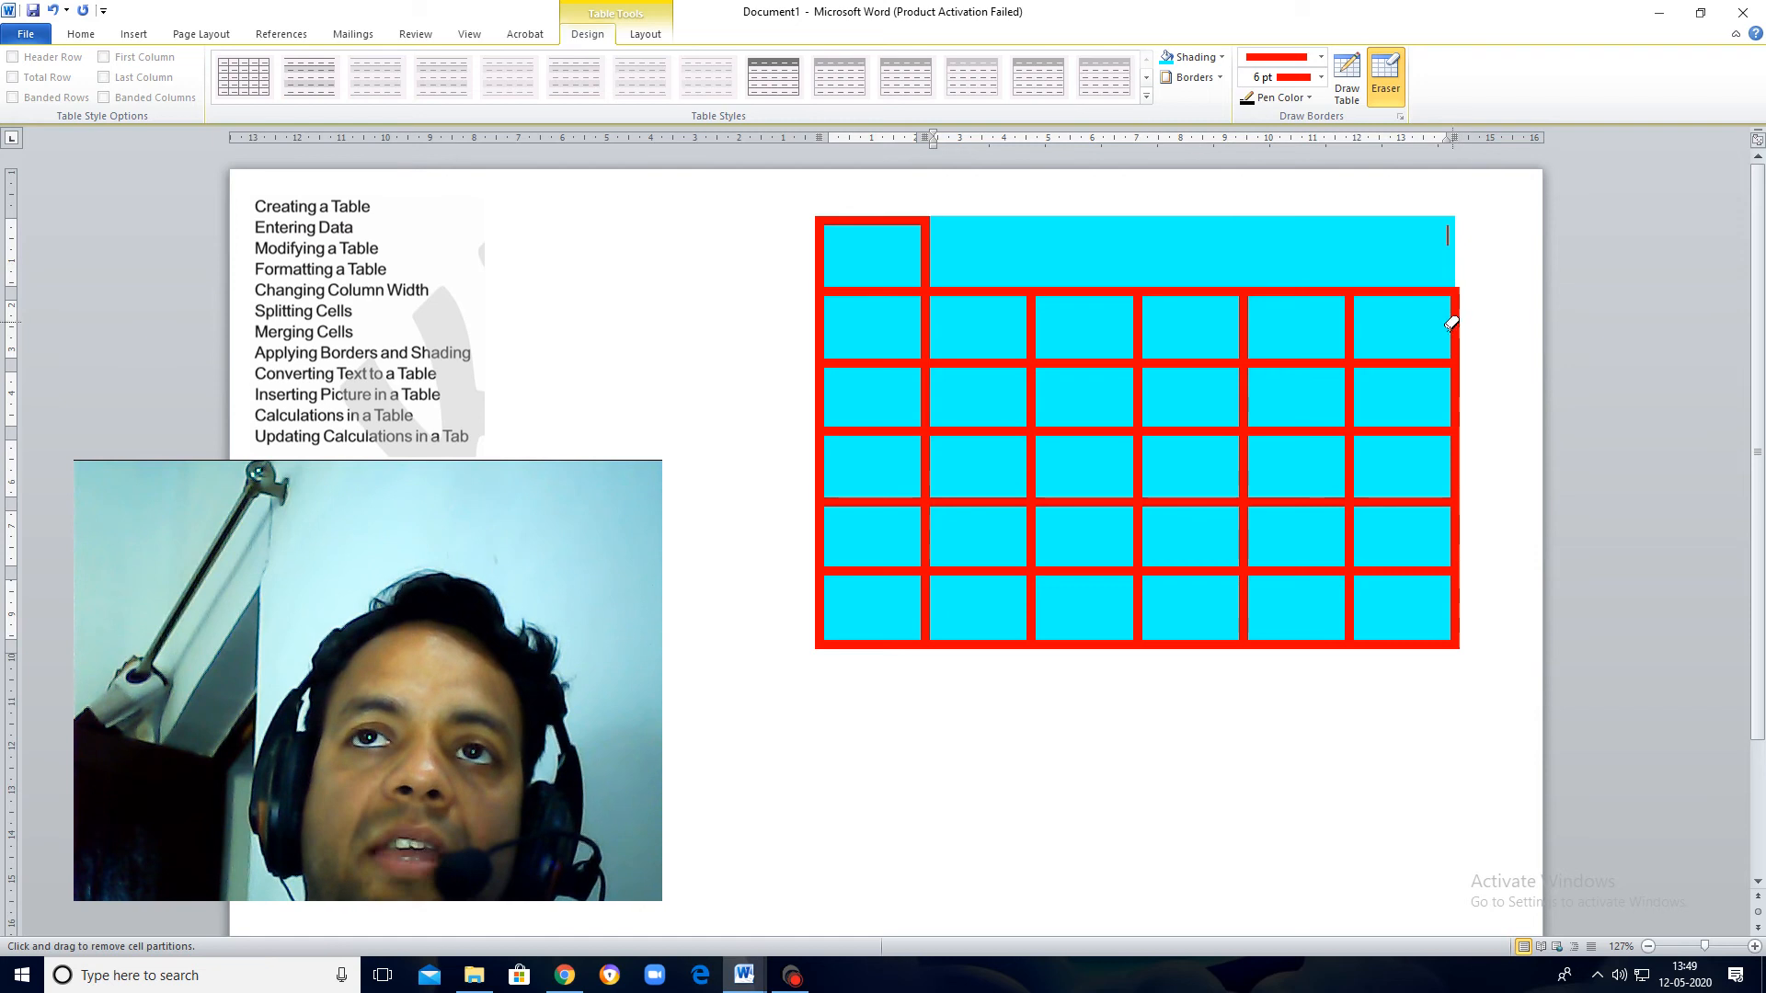
Step: Erase the horizontal dividers between the first four rows of the last column, along with that block's outer right border
click(1416, 363)
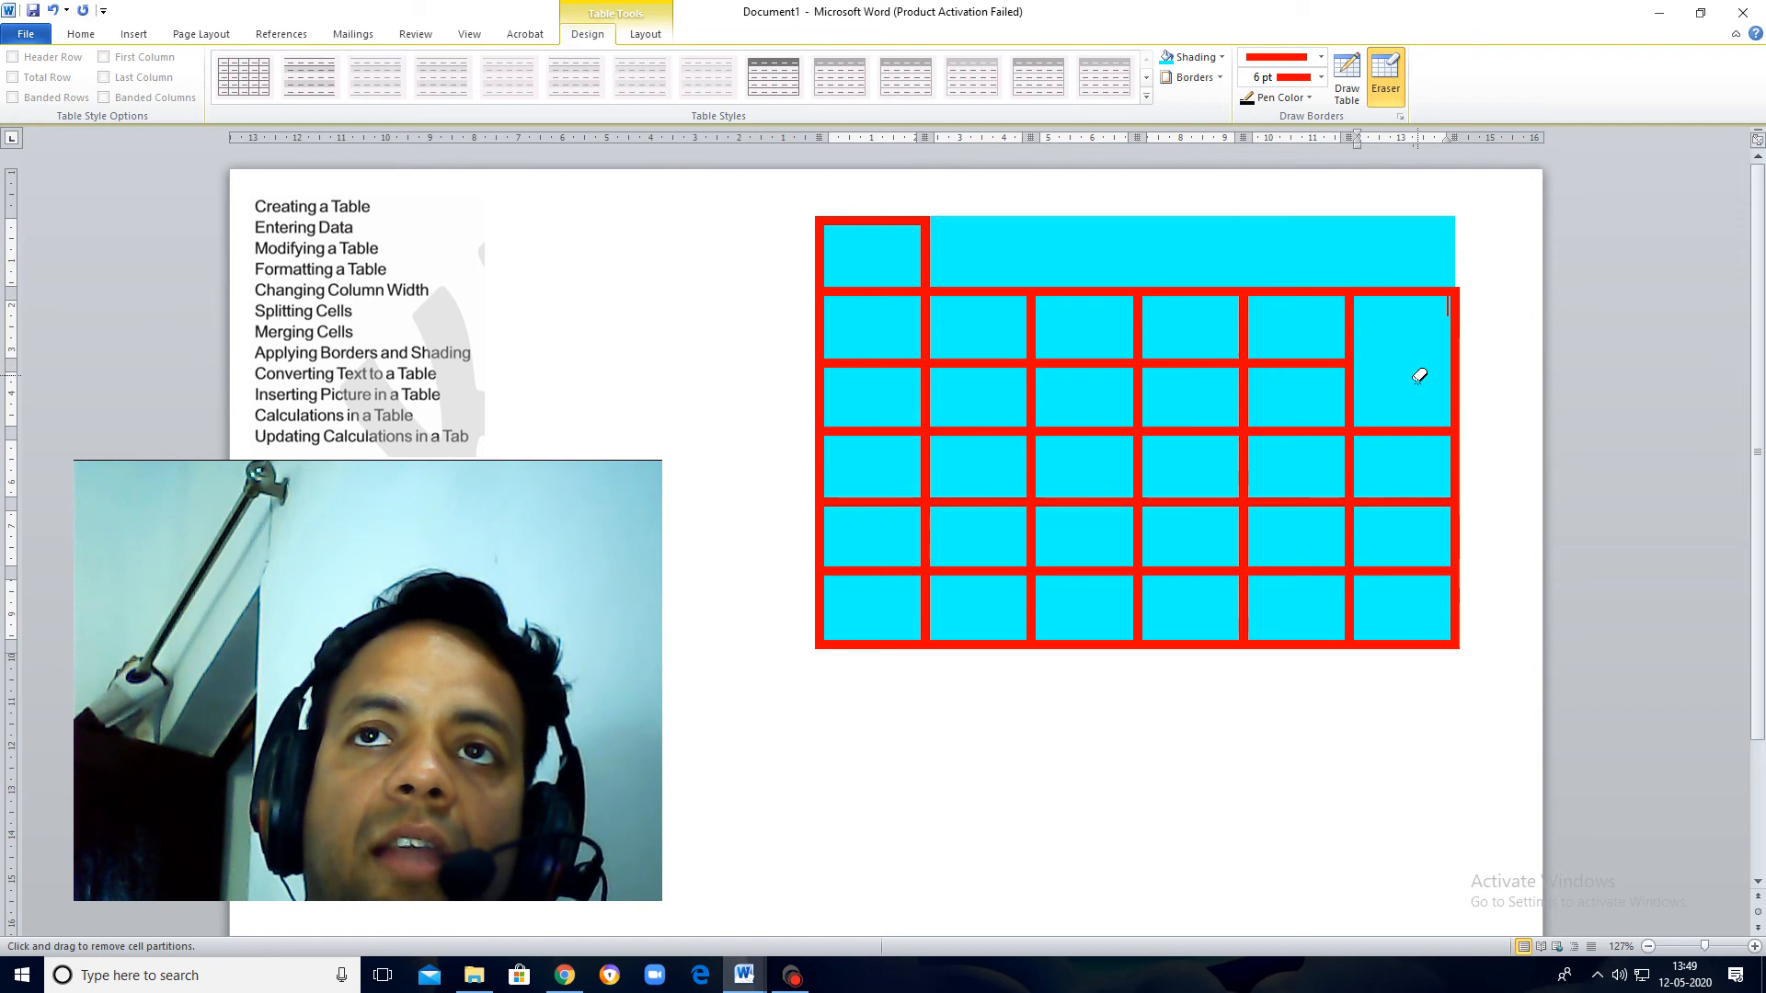
click(1404, 291)
click(1403, 429)
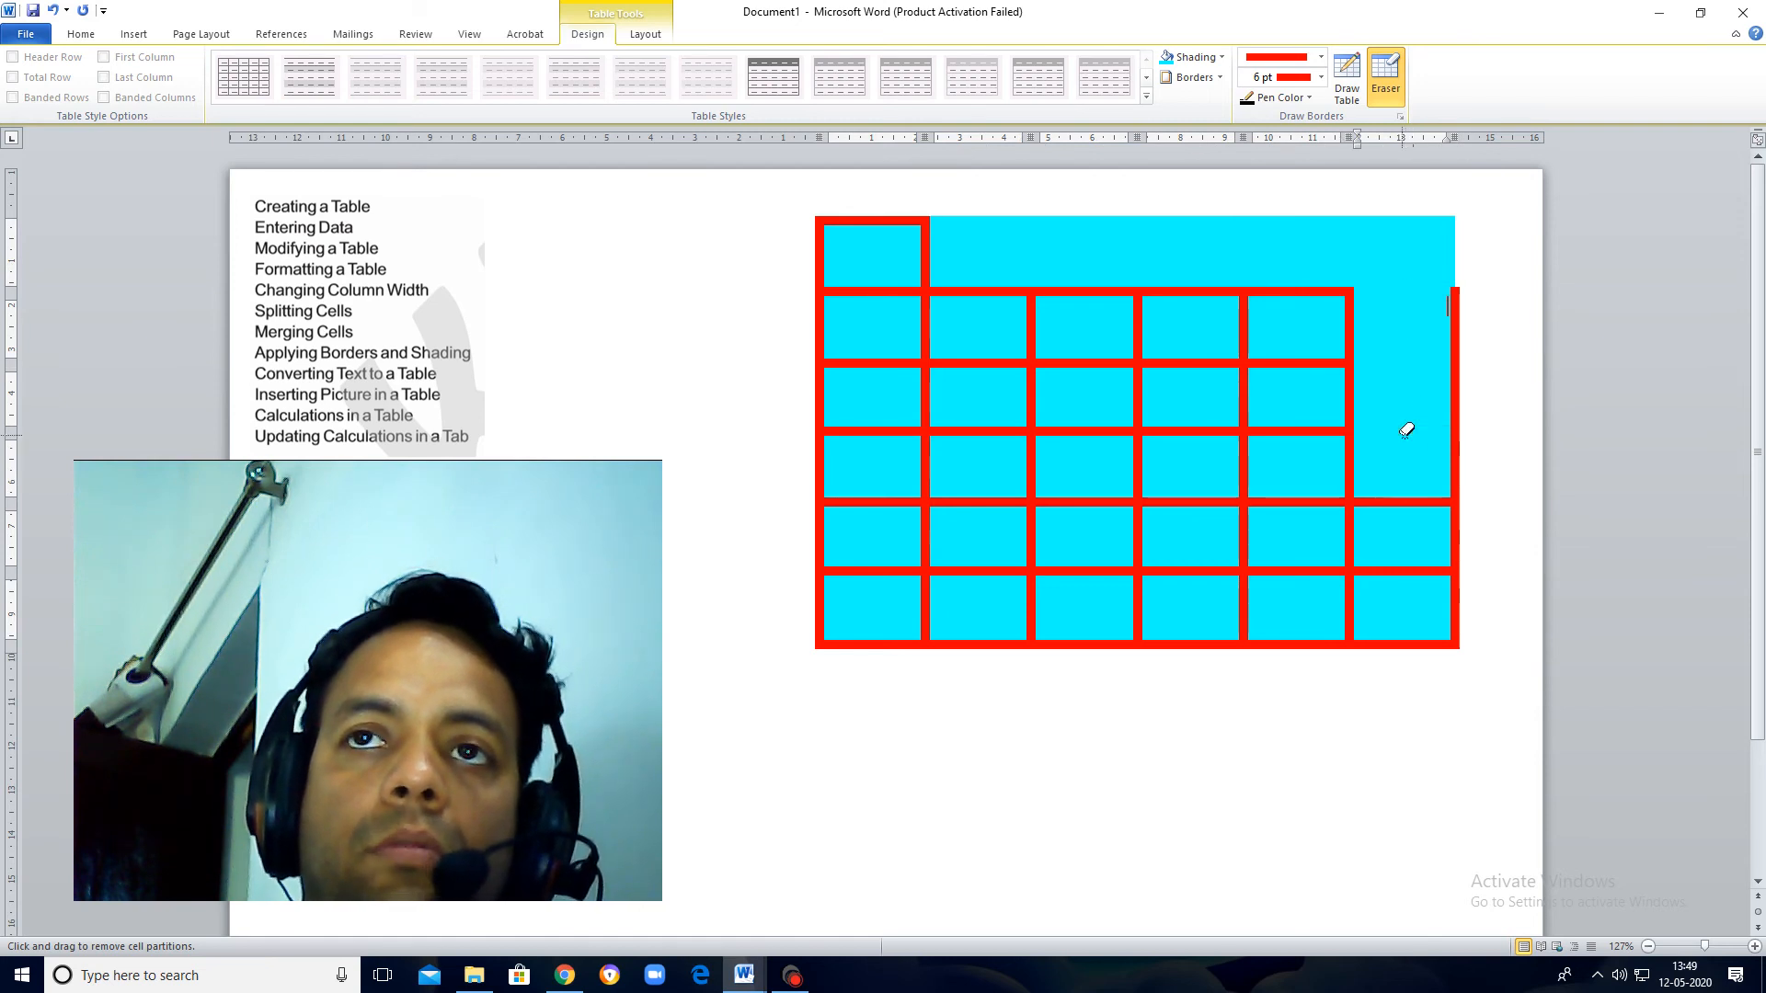
click(1463, 366)
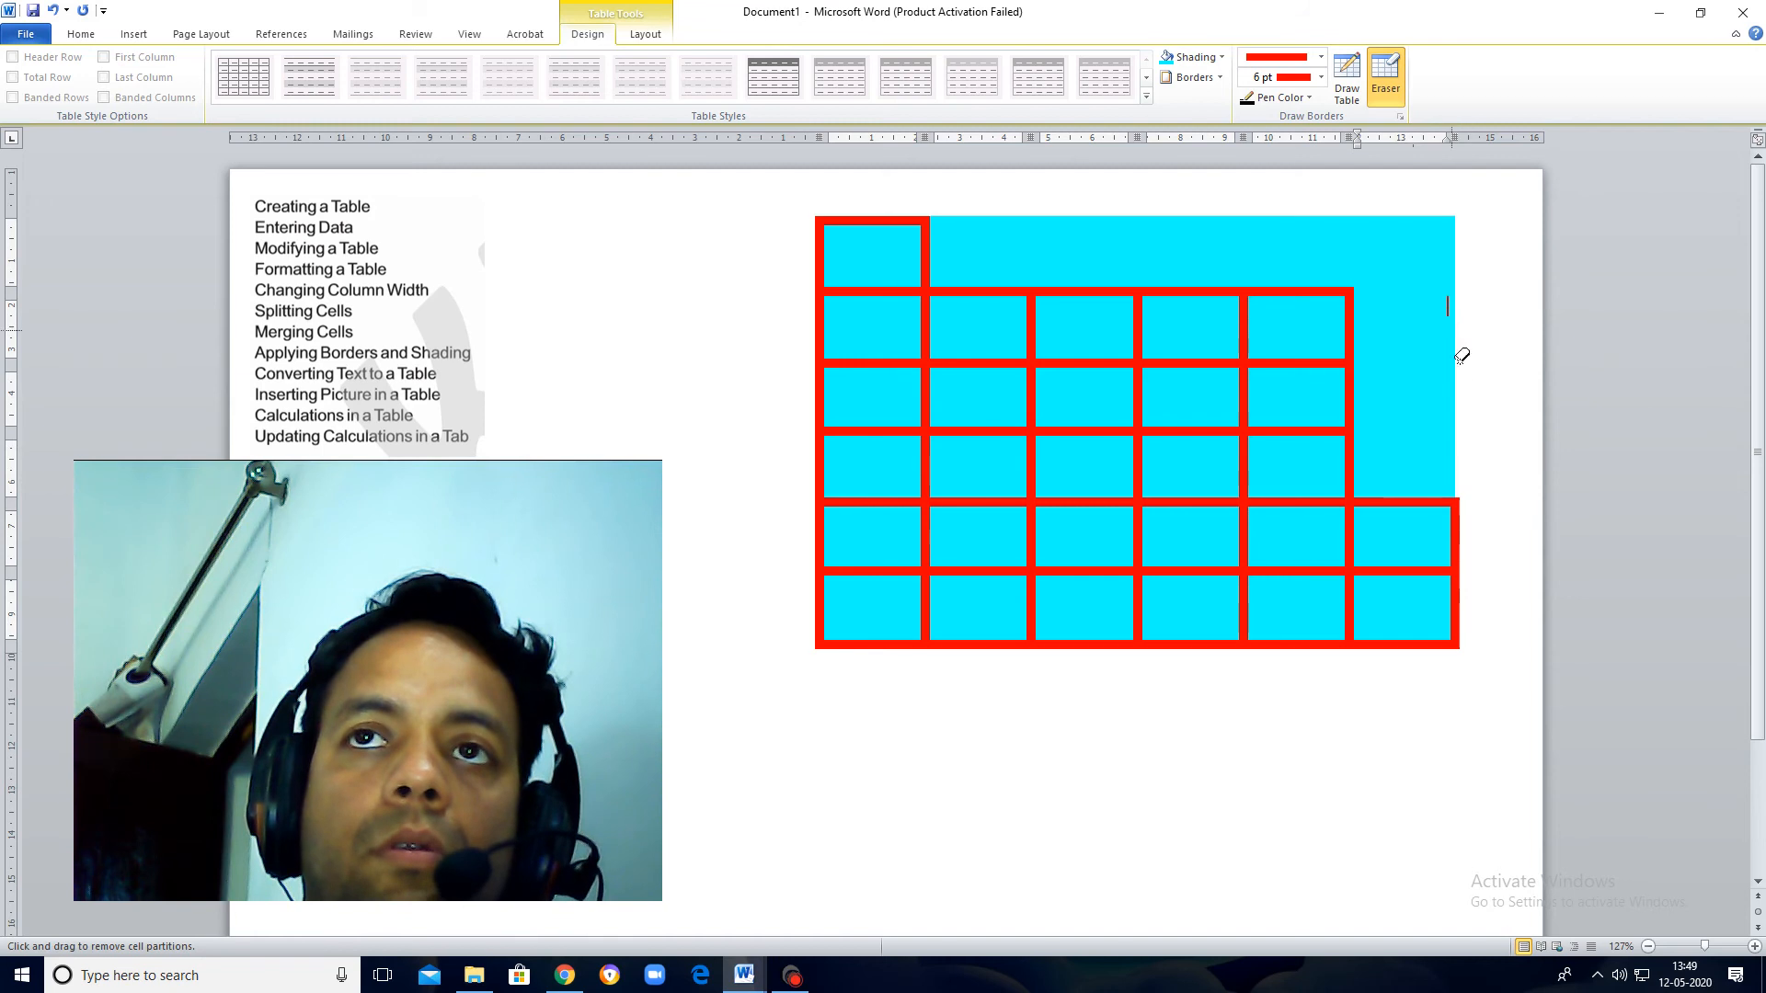
Step: Erase the last row's dividers between cells three and four and cells five and six, plus their bottom borders and the outer right border
click(1410, 643)
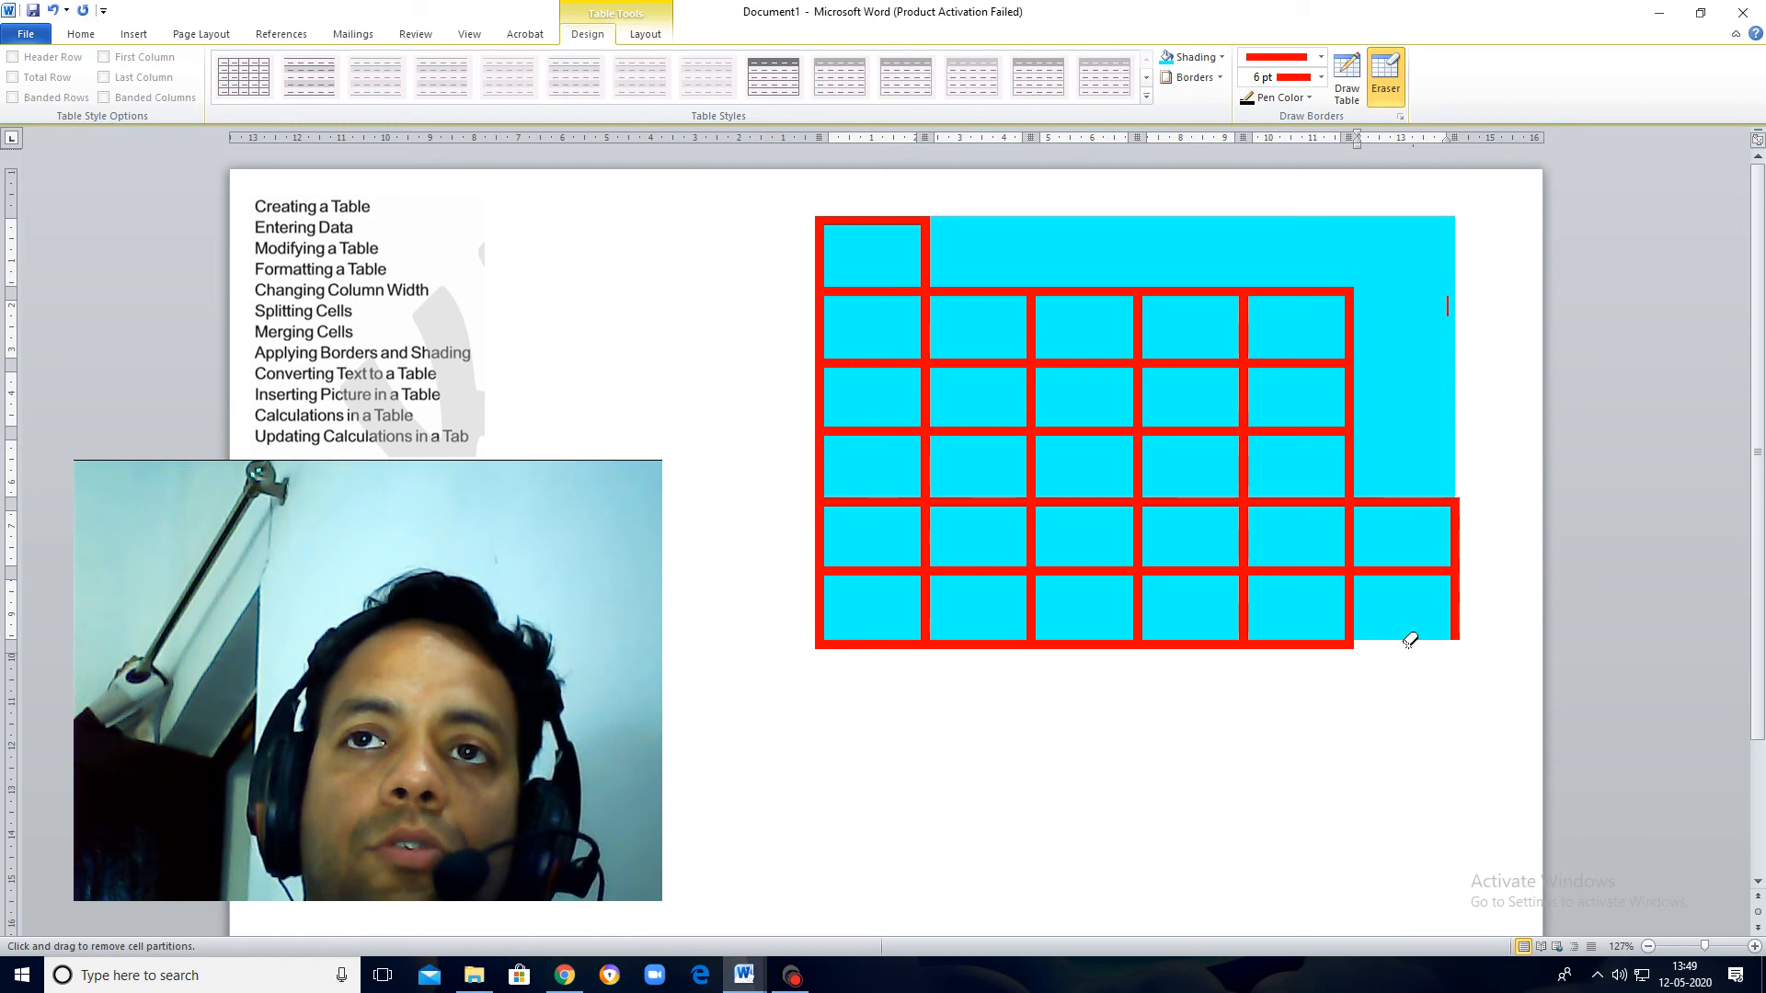
click(1349, 609)
click(1455, 614)
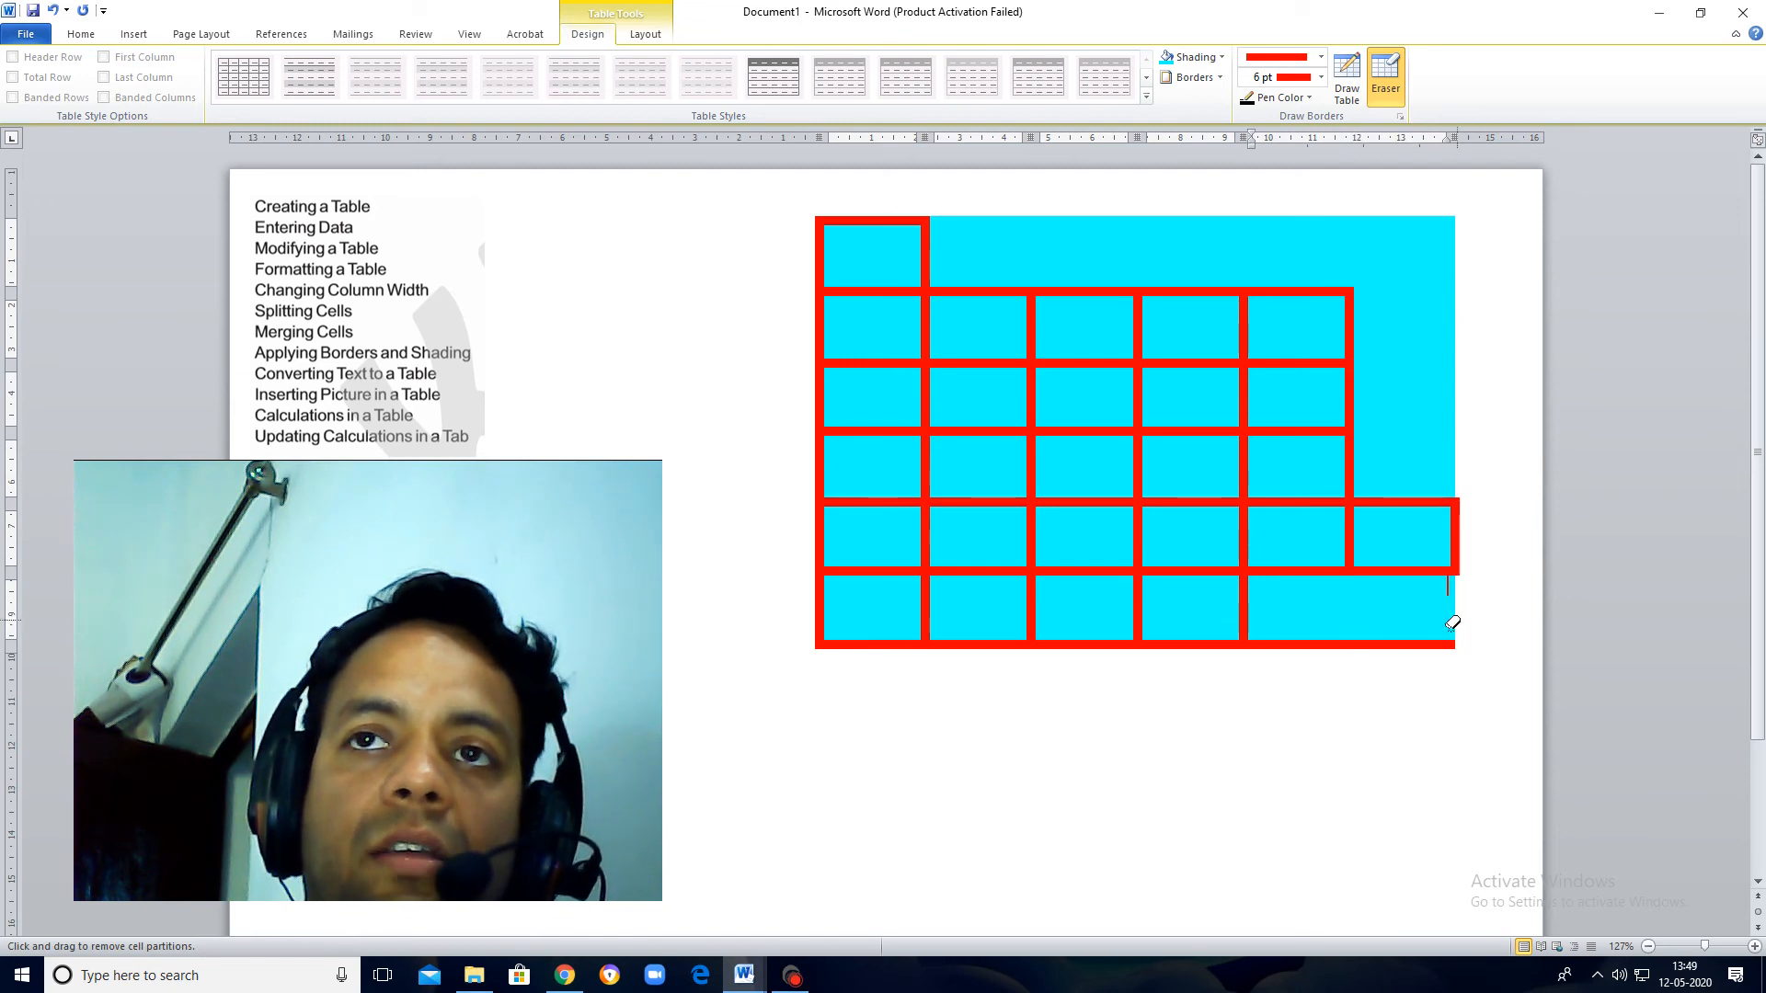
click(1379, 643)
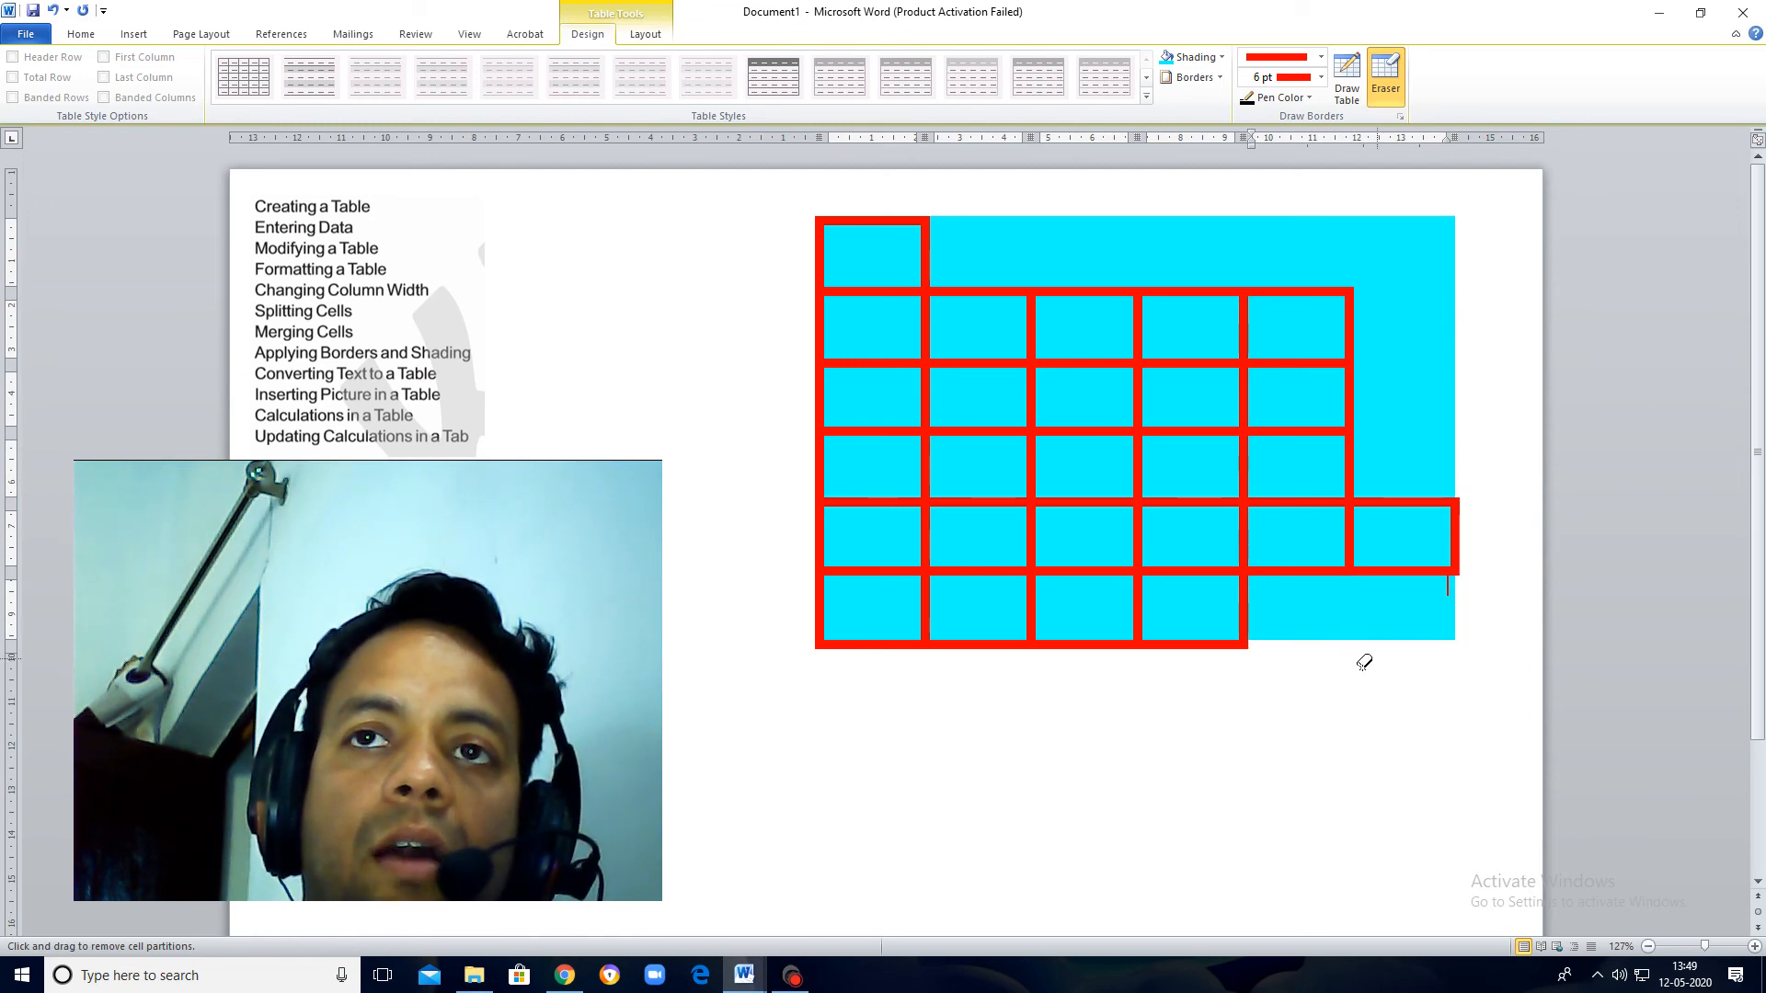
click(1139, 593)
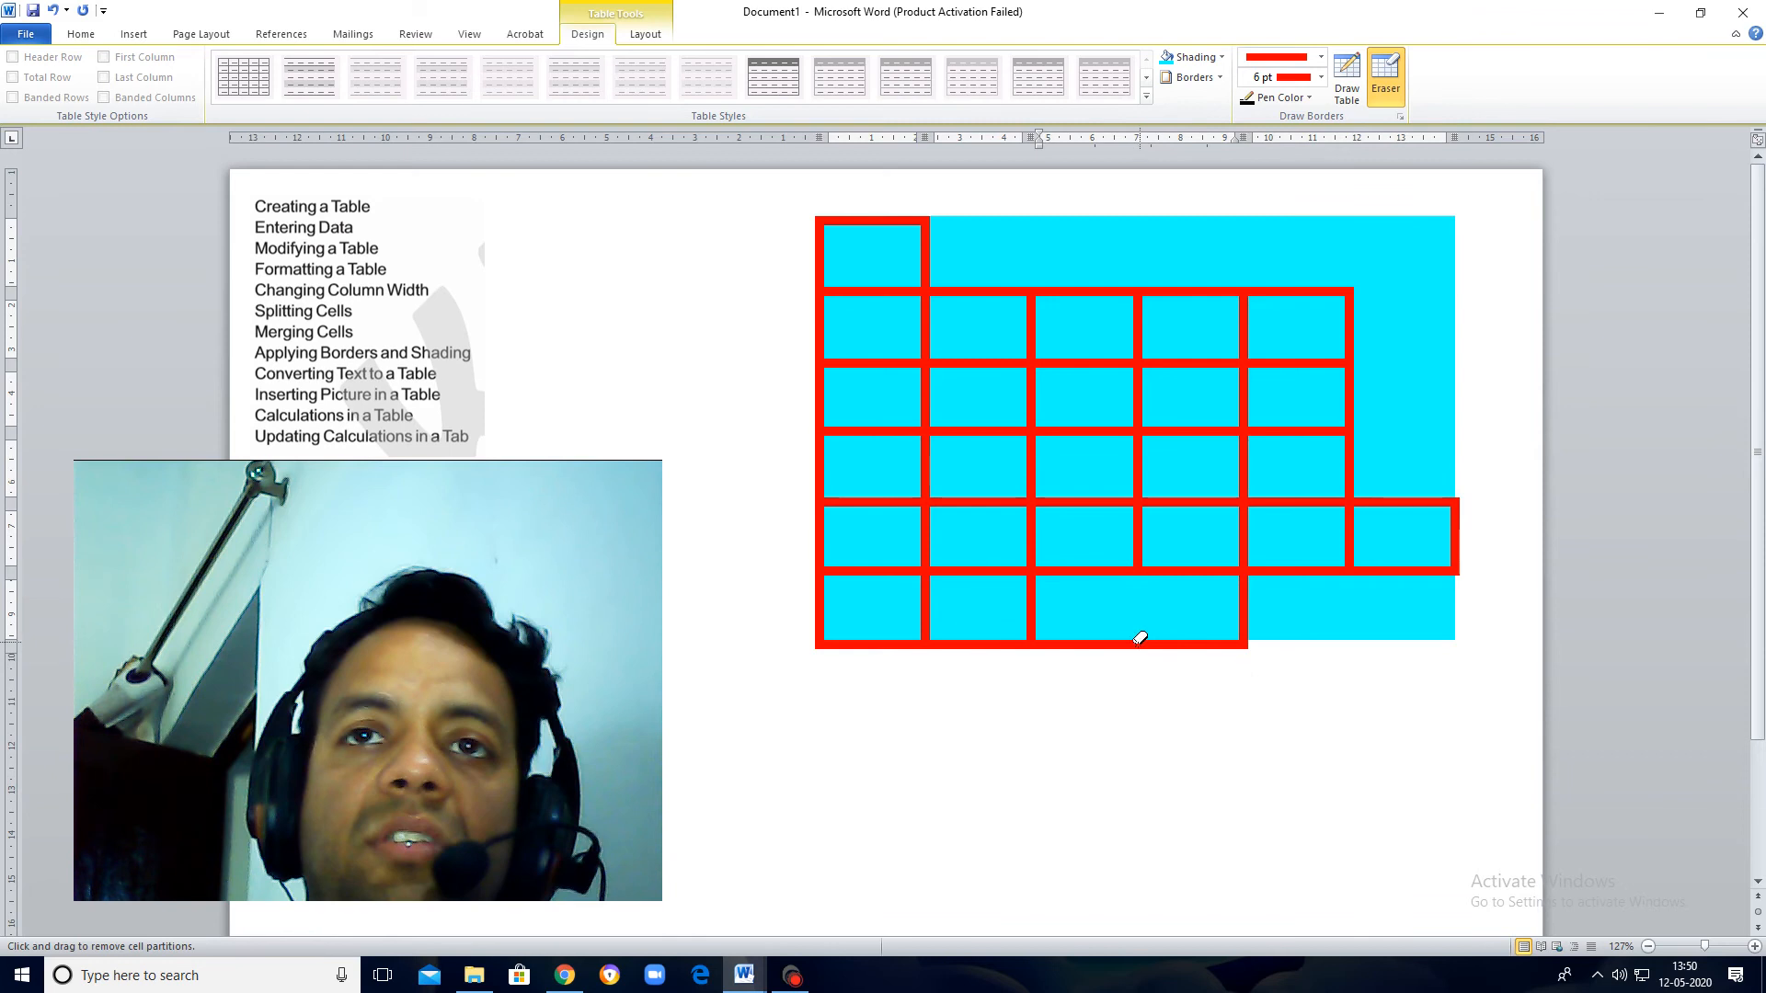
click(1142, 643)
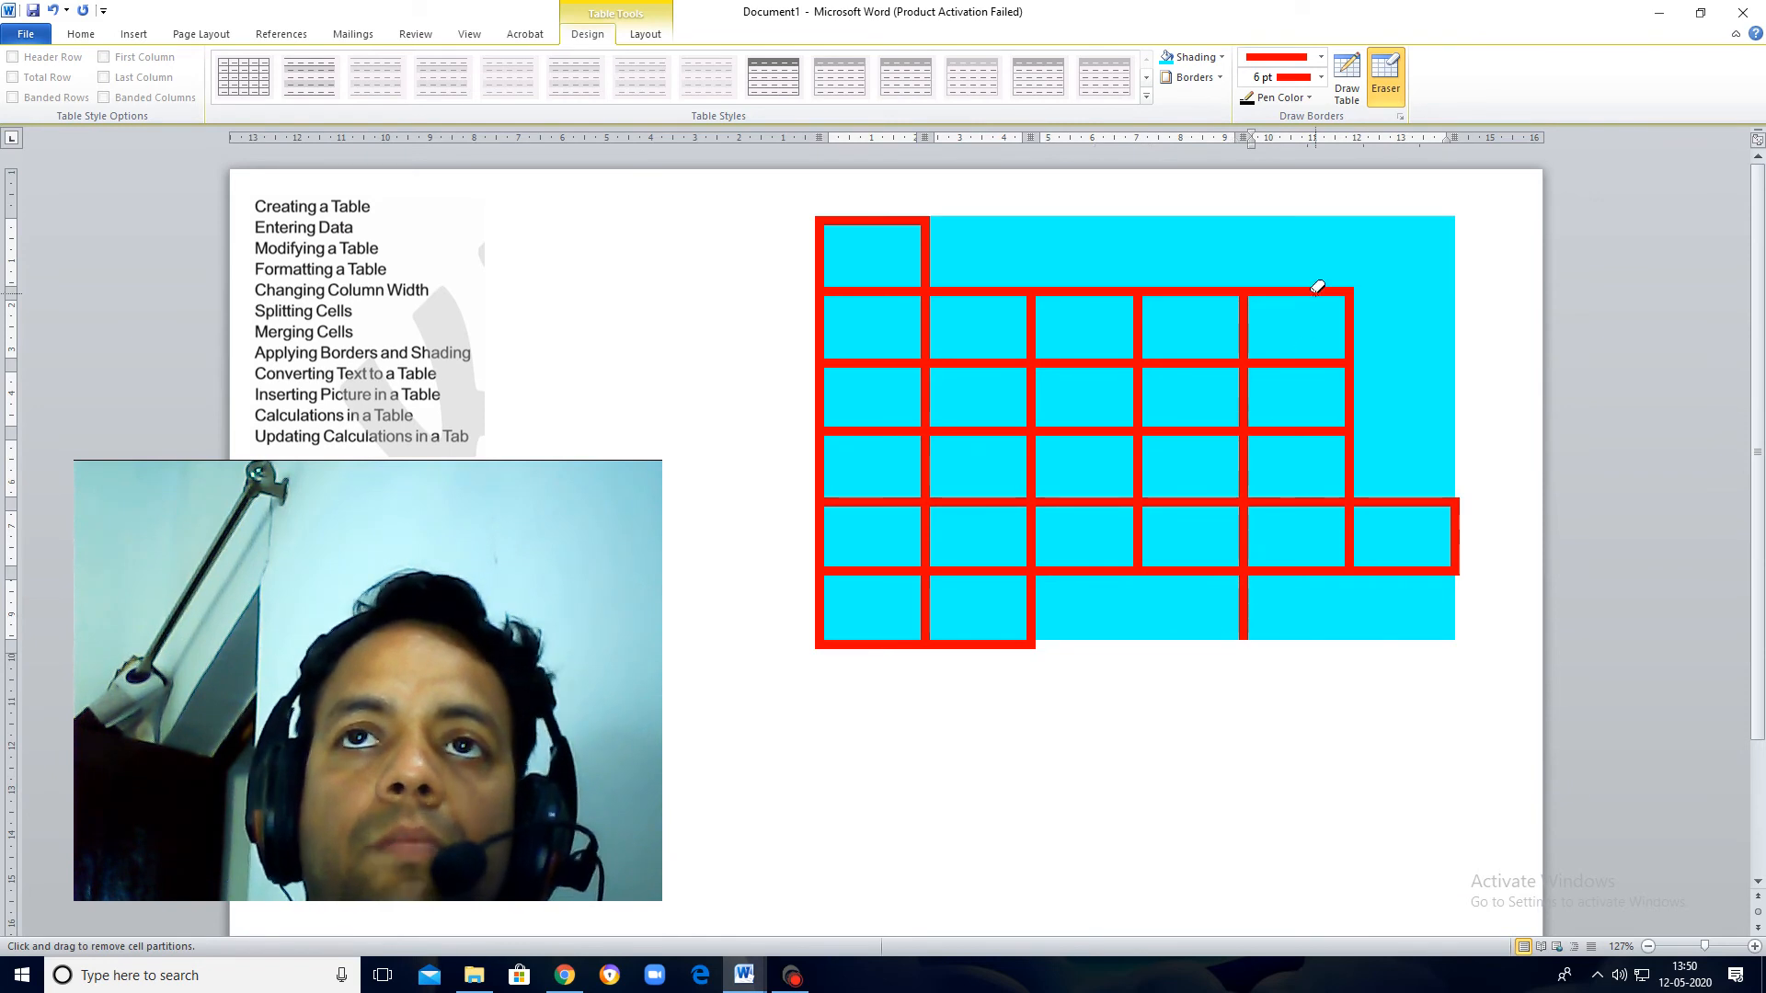
Step: Merge the 2x2 block in rows three and four, columns three and four, by erasing its inner borders
click(1141, 389)
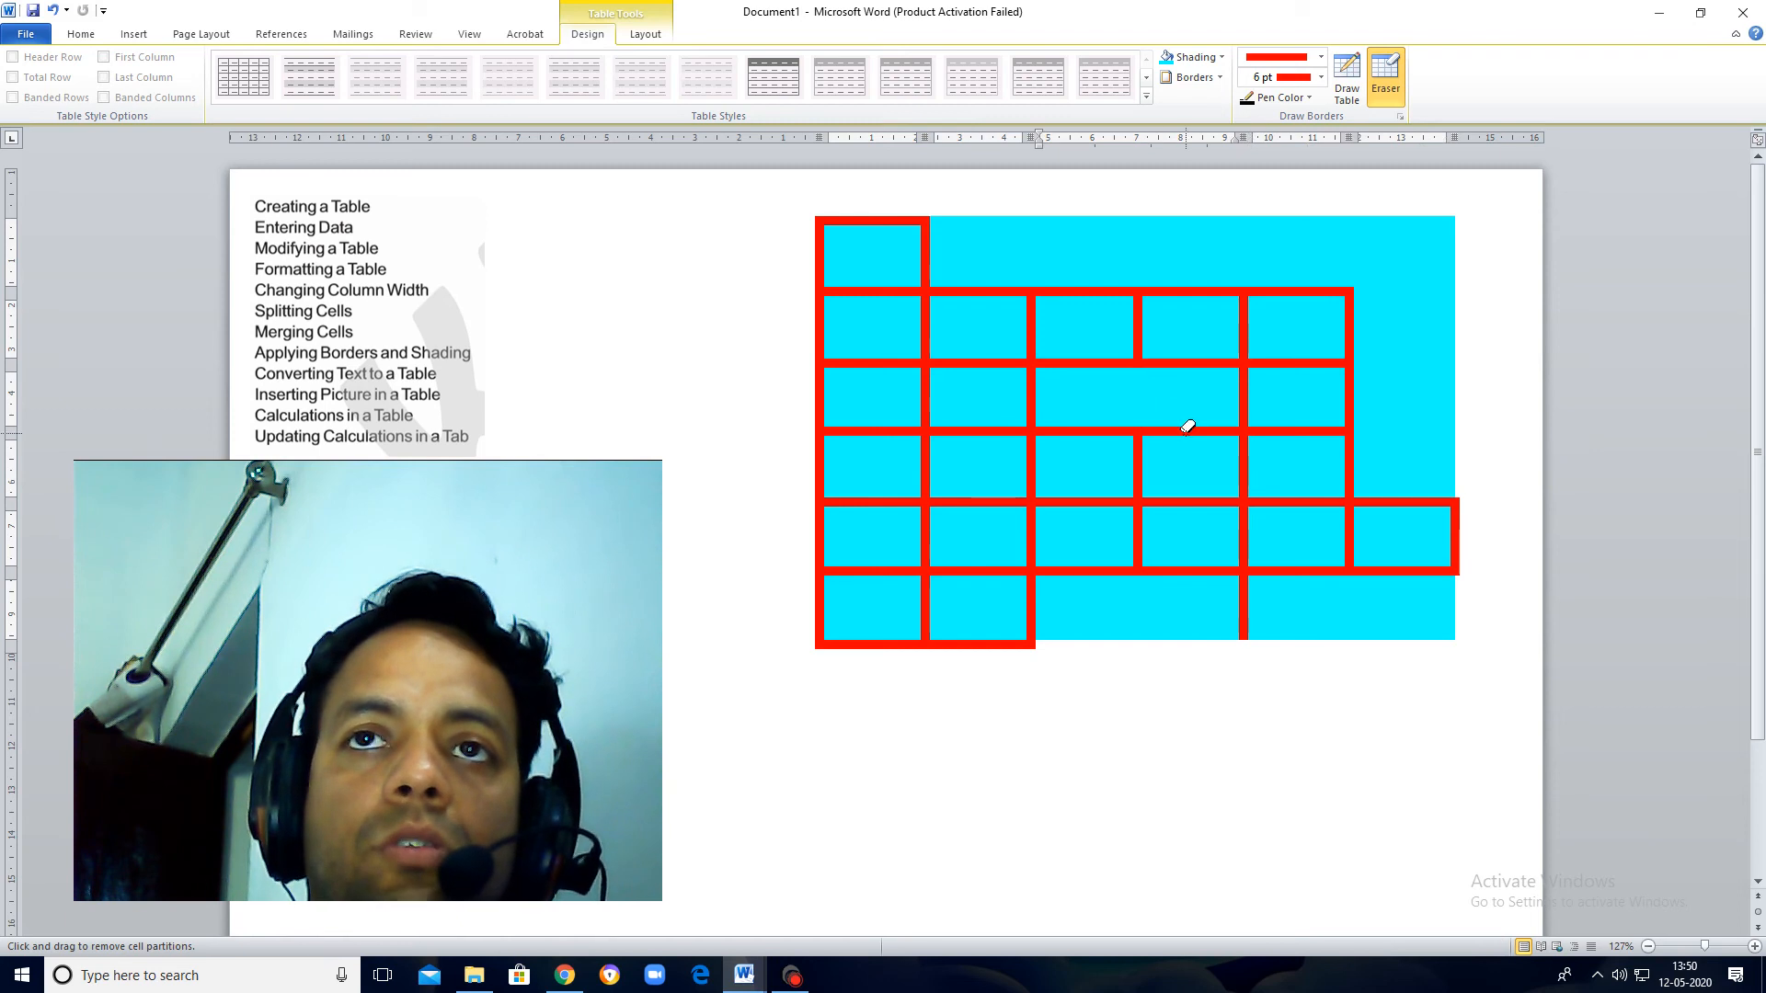
click(1187, 431)
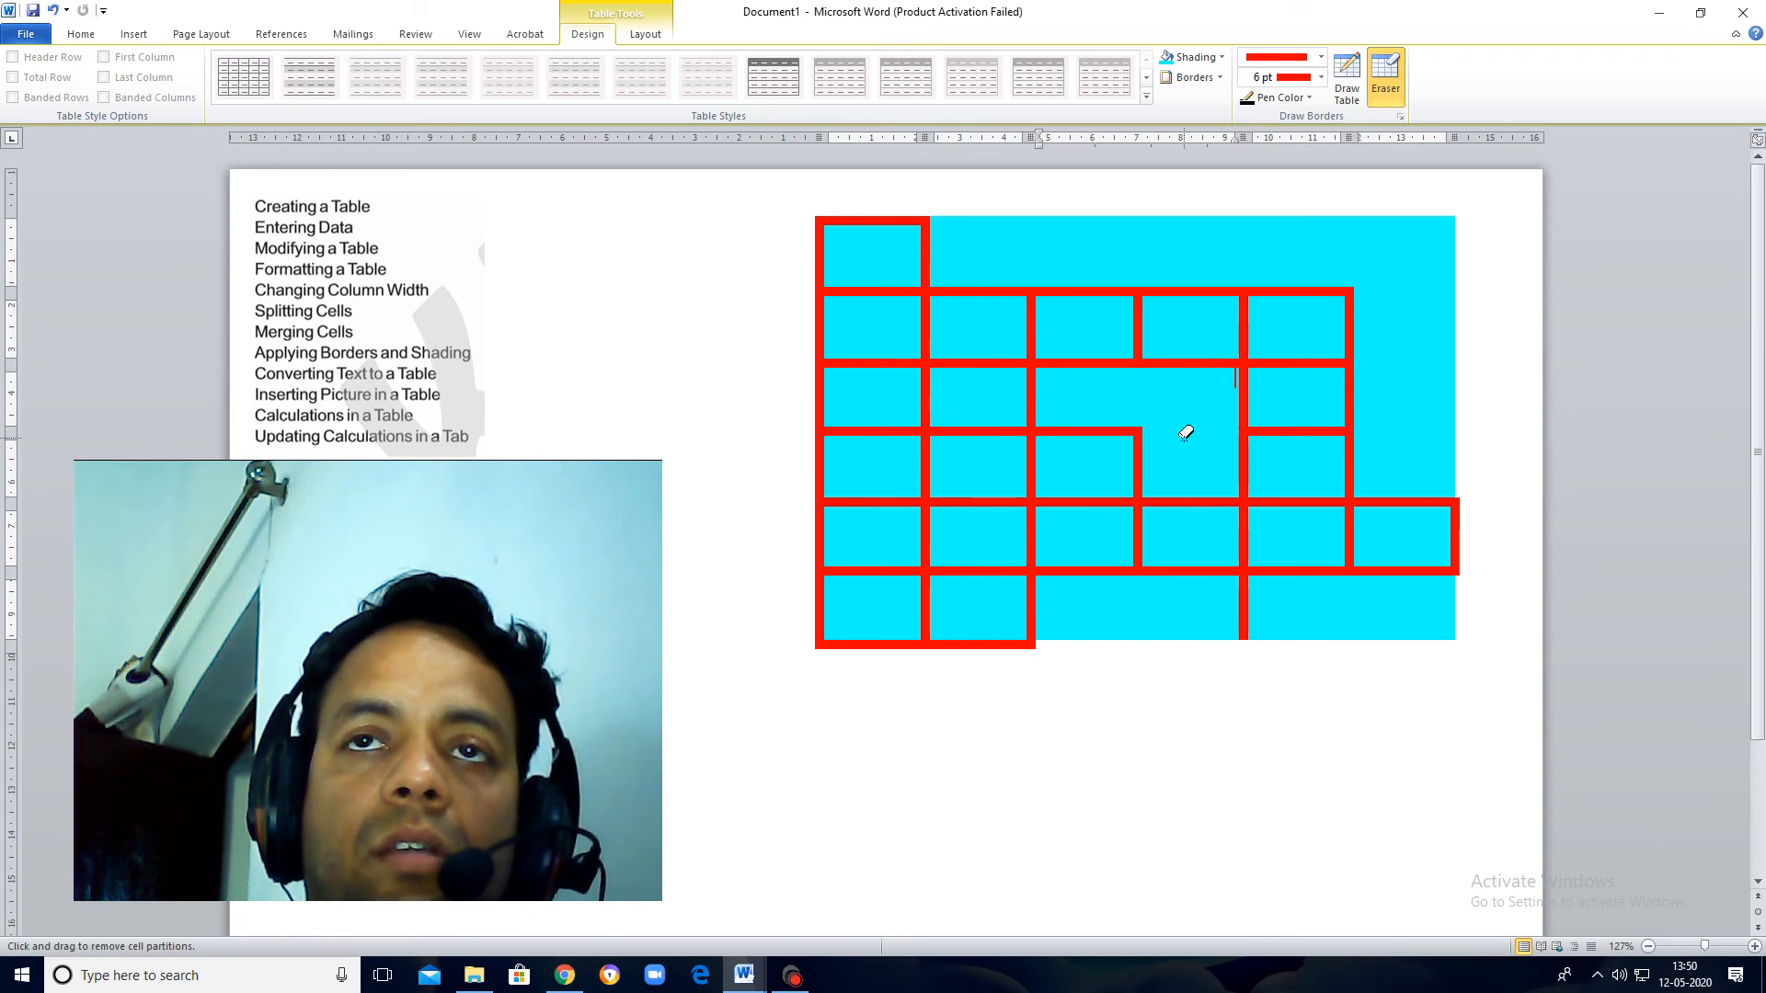
click(1120, 432)
click(1139, 460)
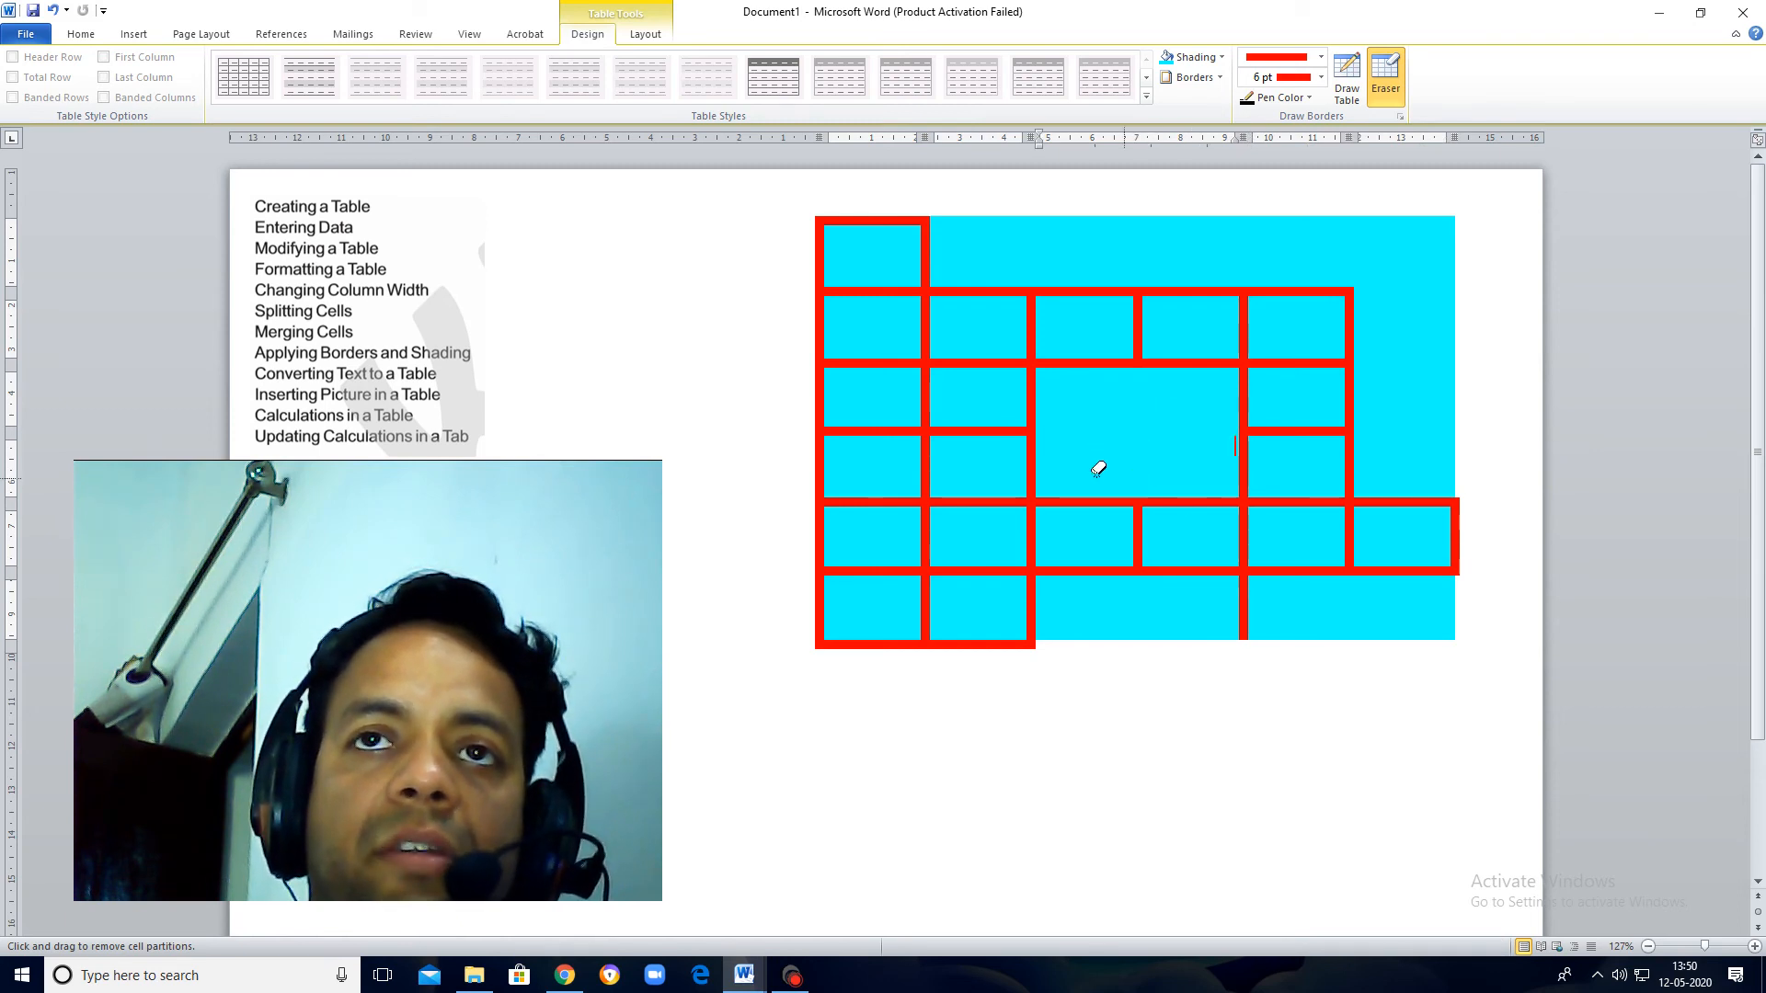
Step: Merge rows three to six of the first column with the Eraser and remove that block's outer left and bottom borders
click(873, 428)
click(820, 399)
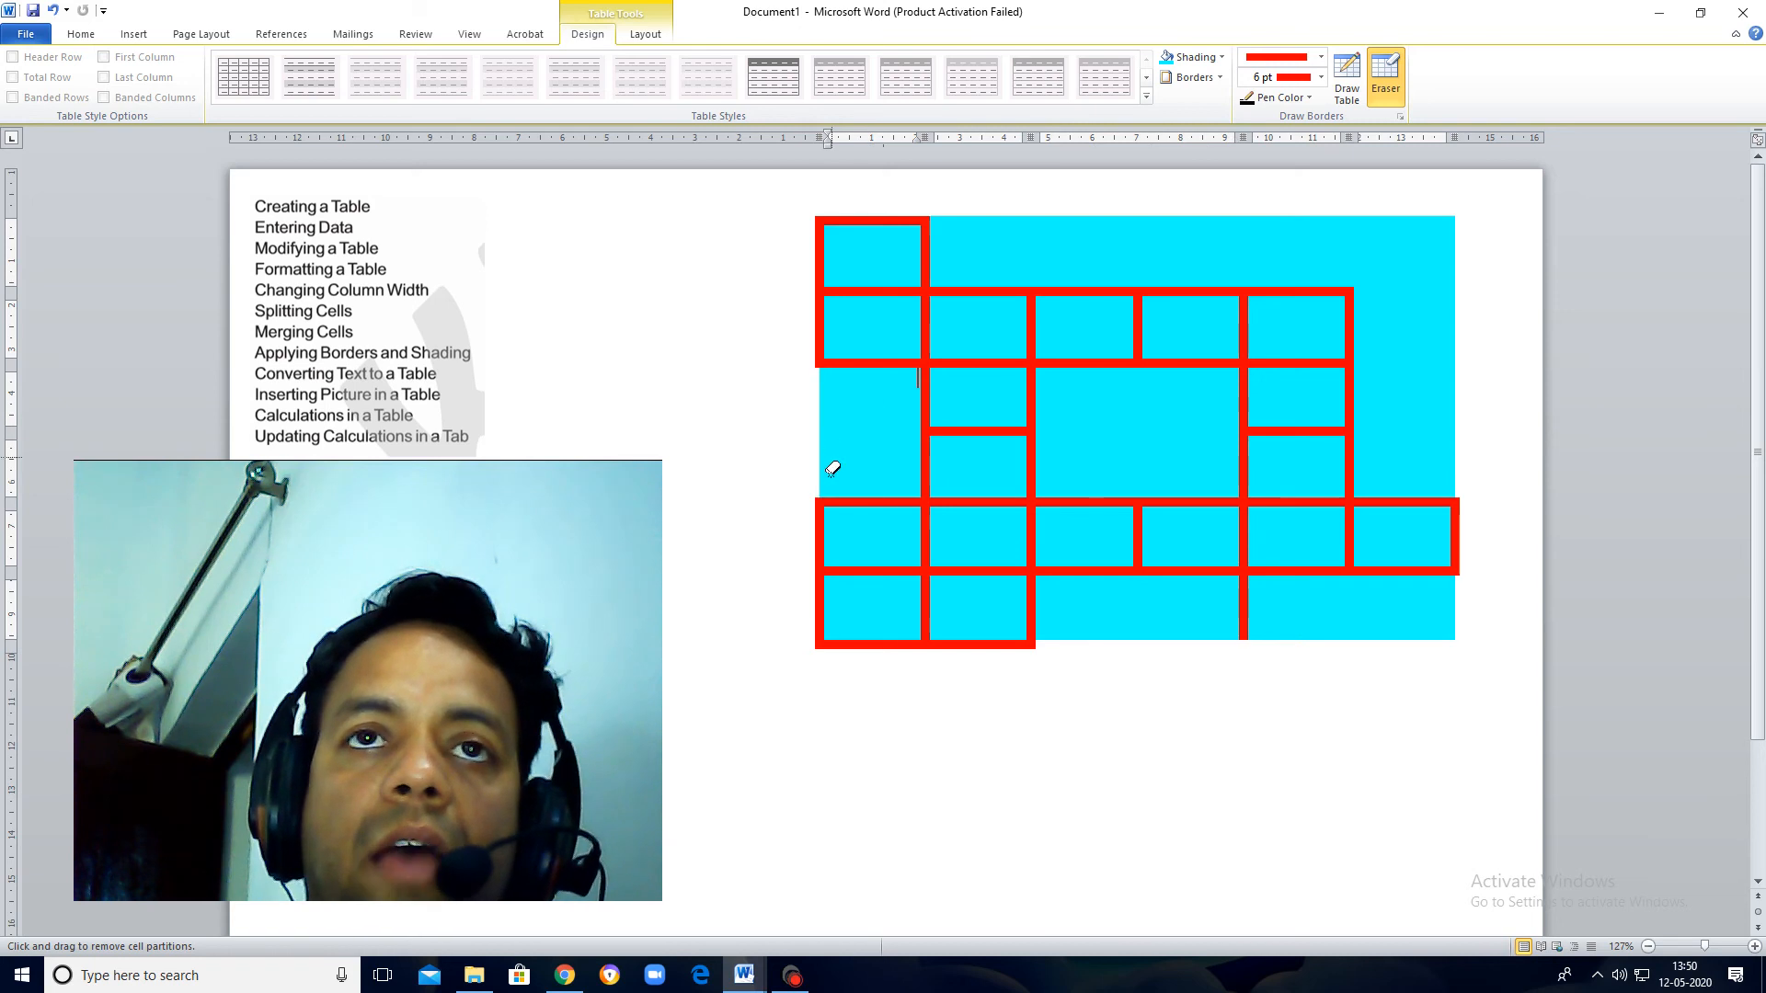
click(863, 502)
click(896, 572)
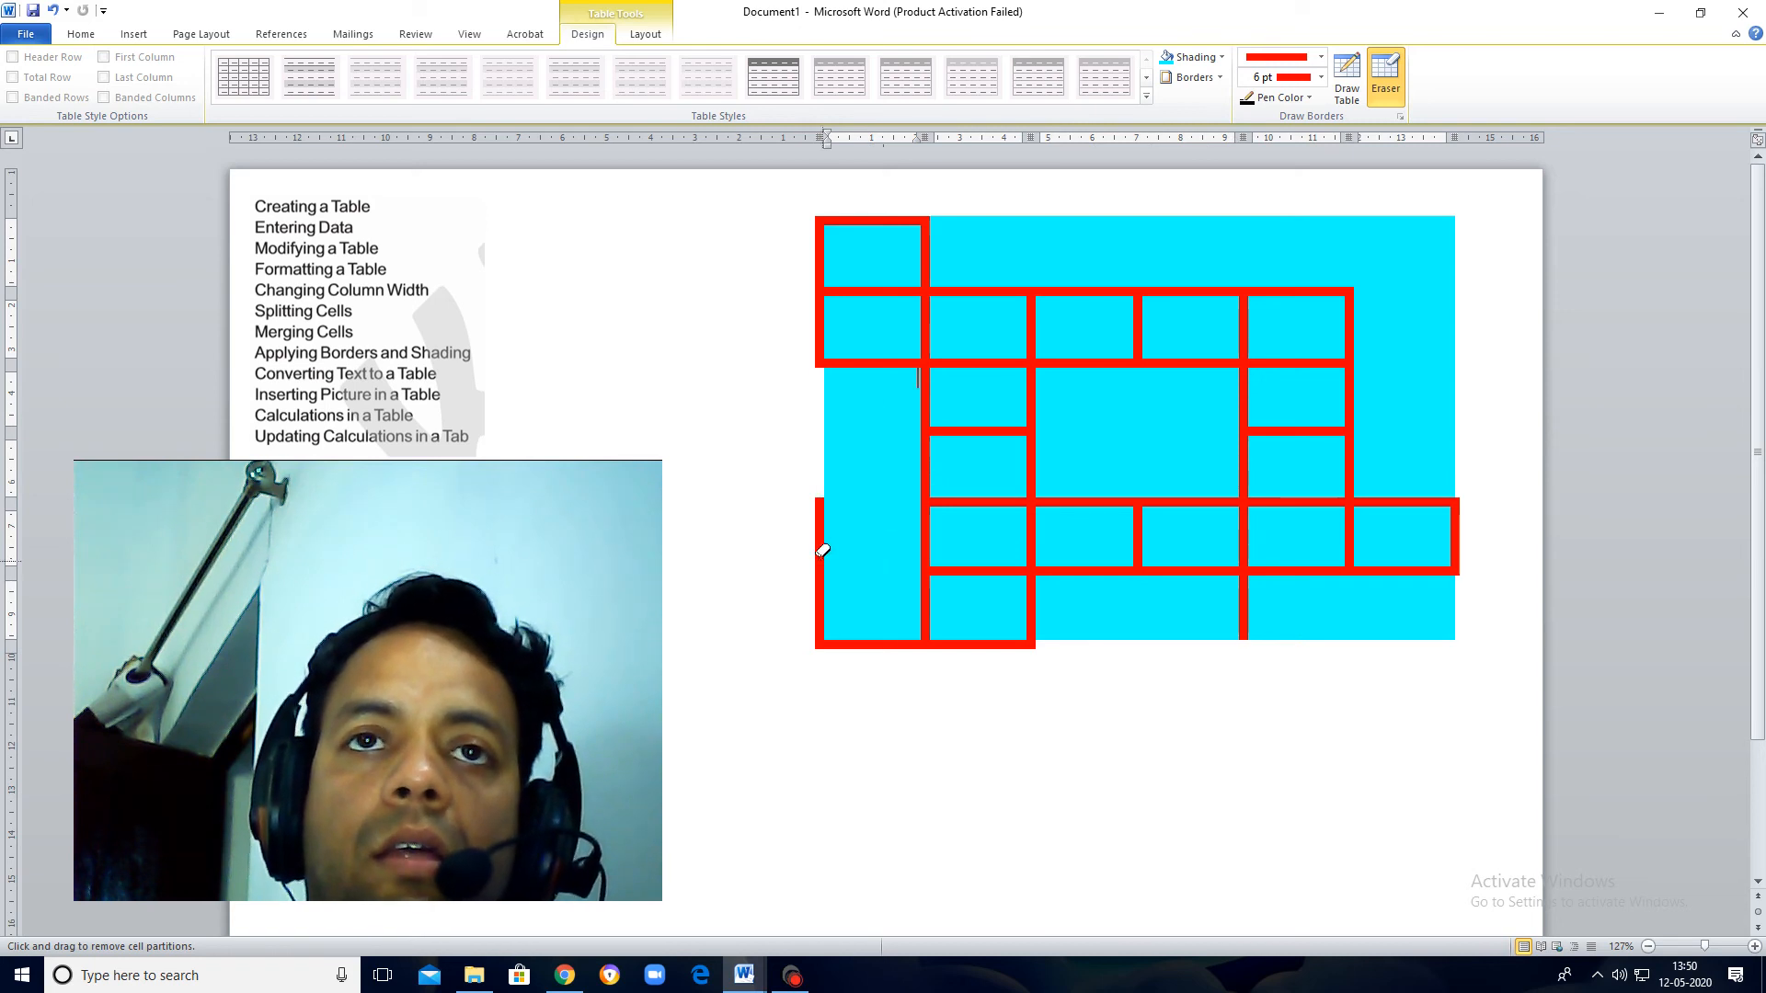
click(826, 540)
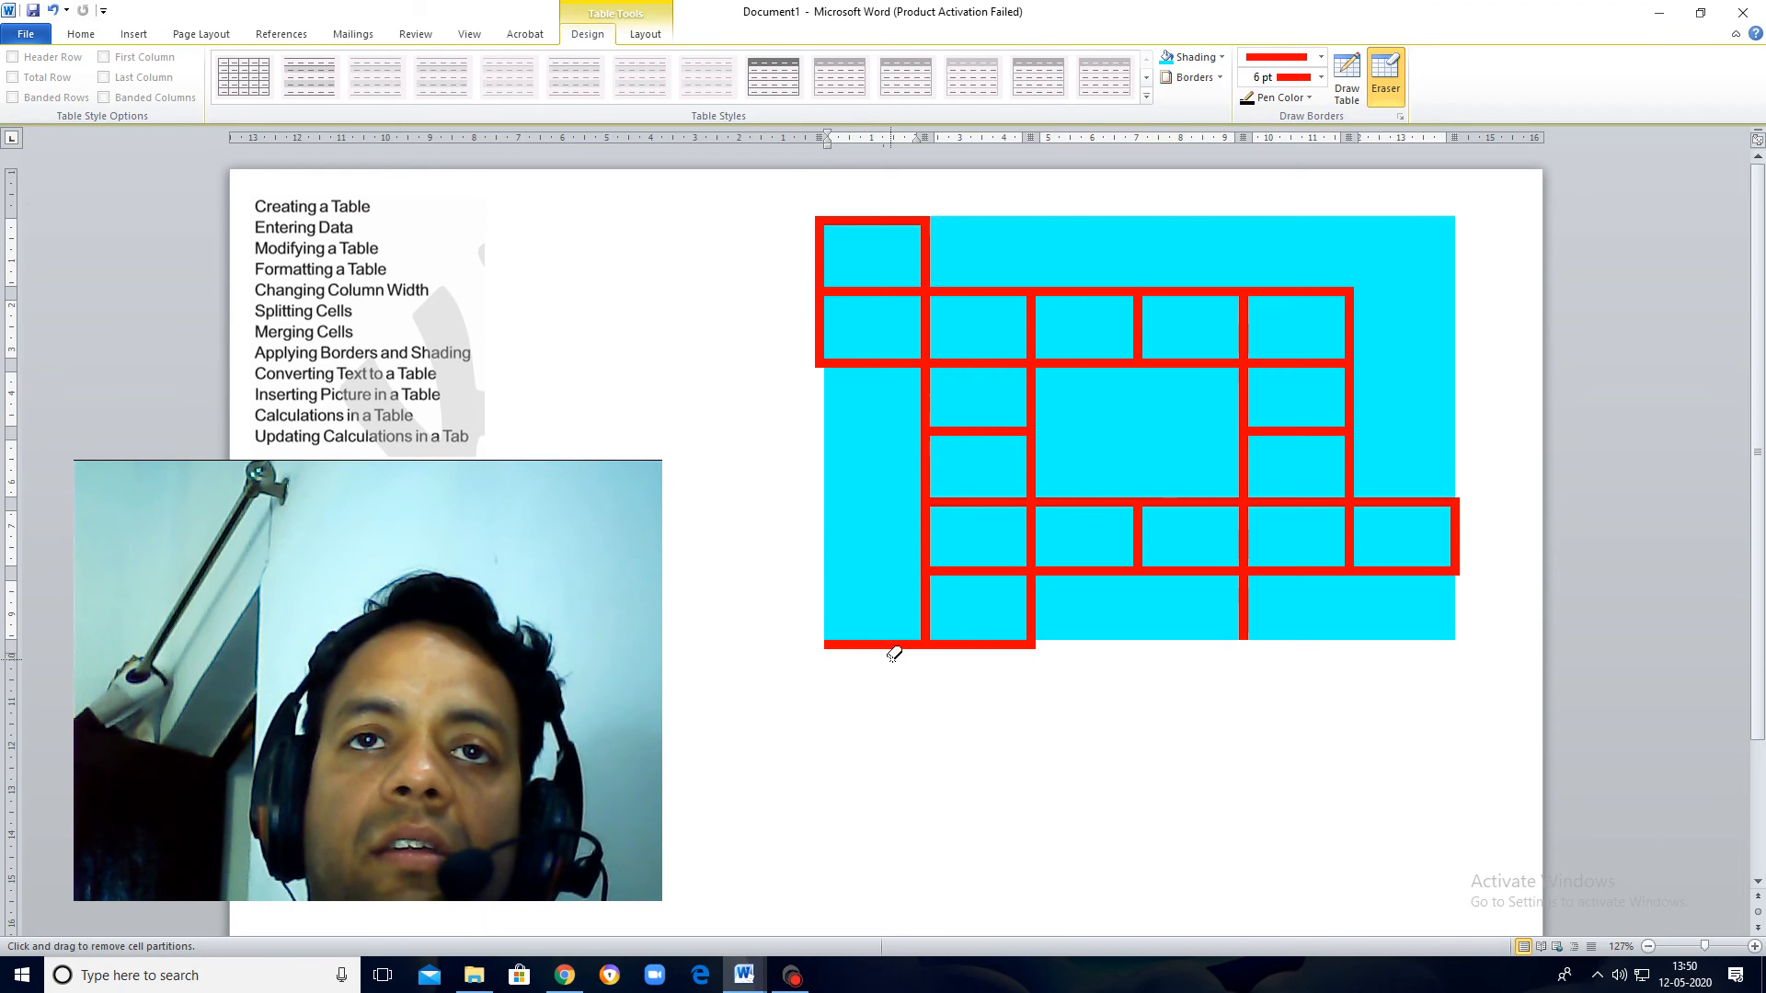
key(Escape)
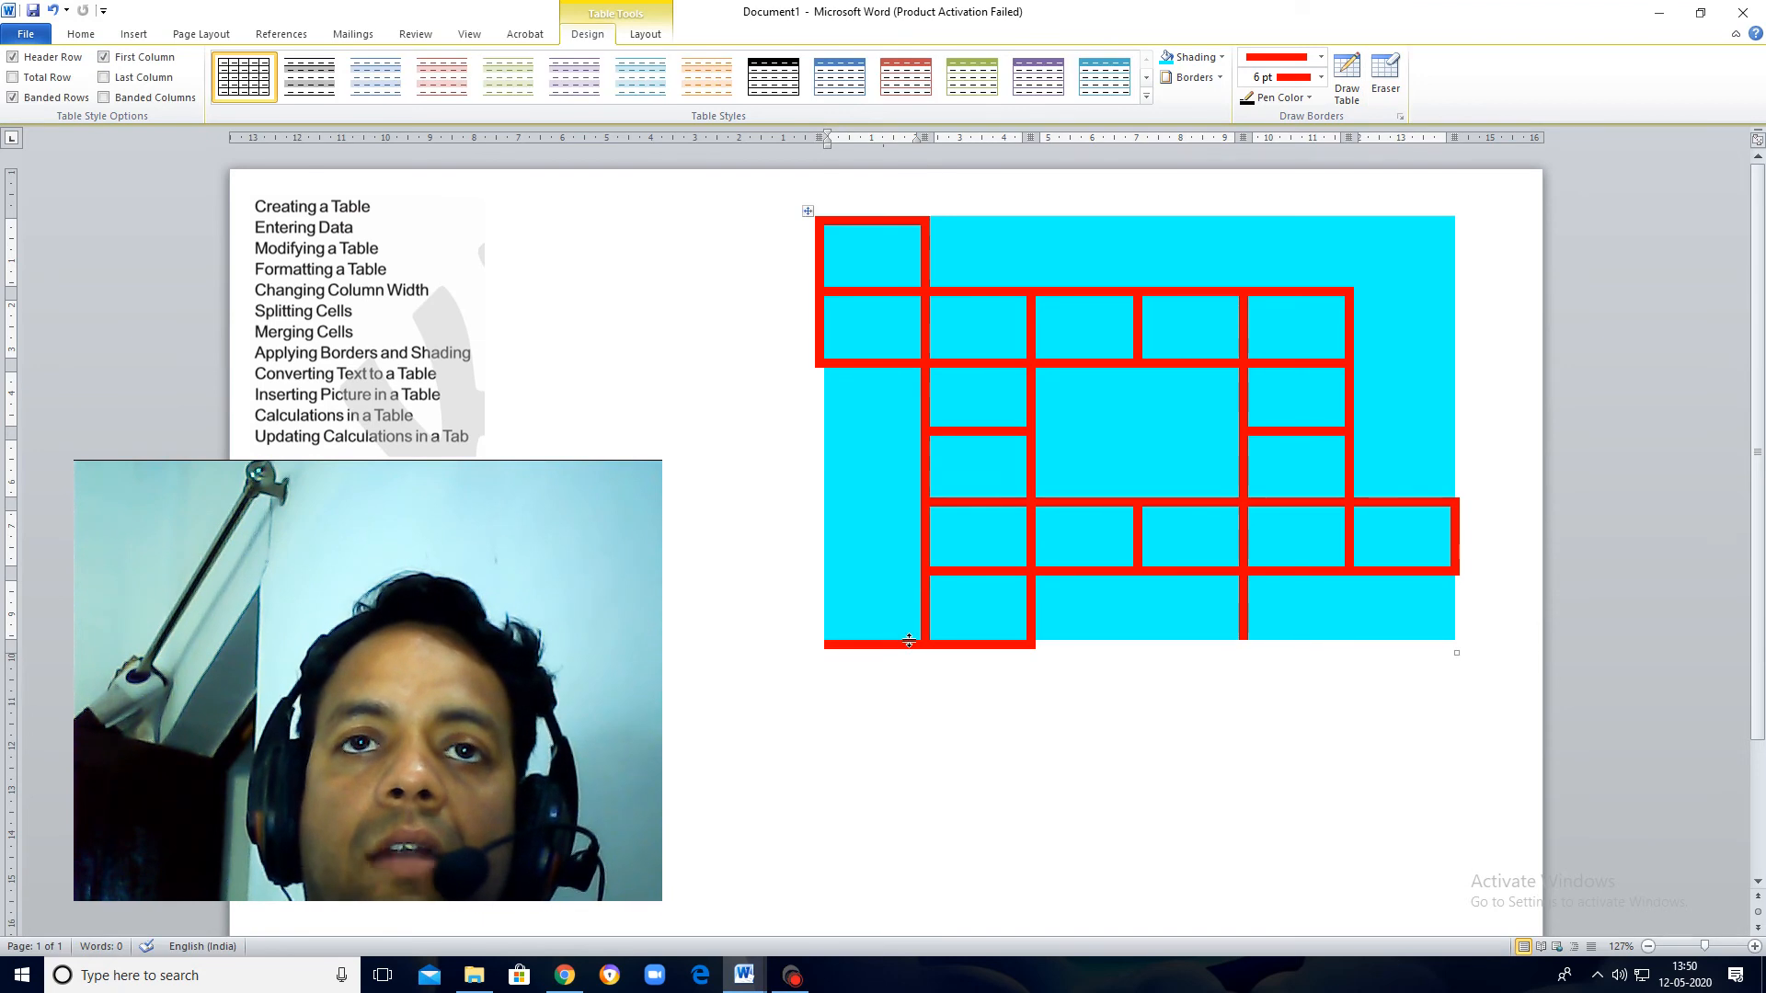
click(1386, 66)
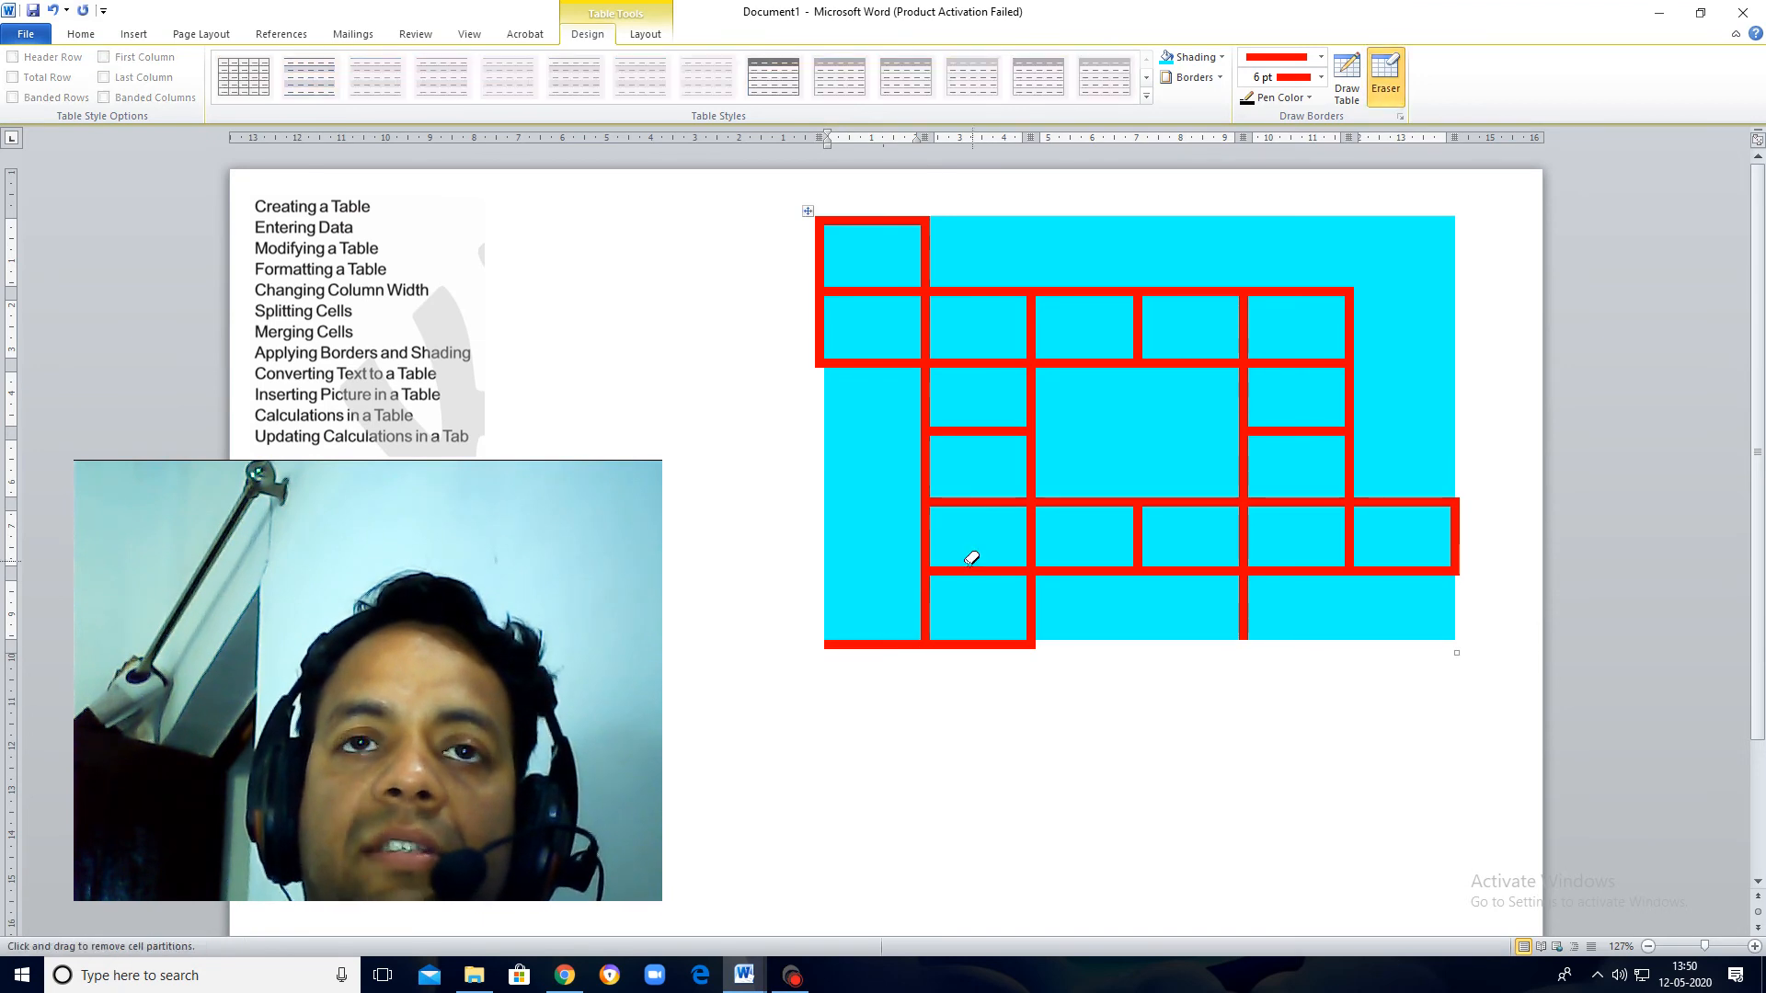
click(885, 647)
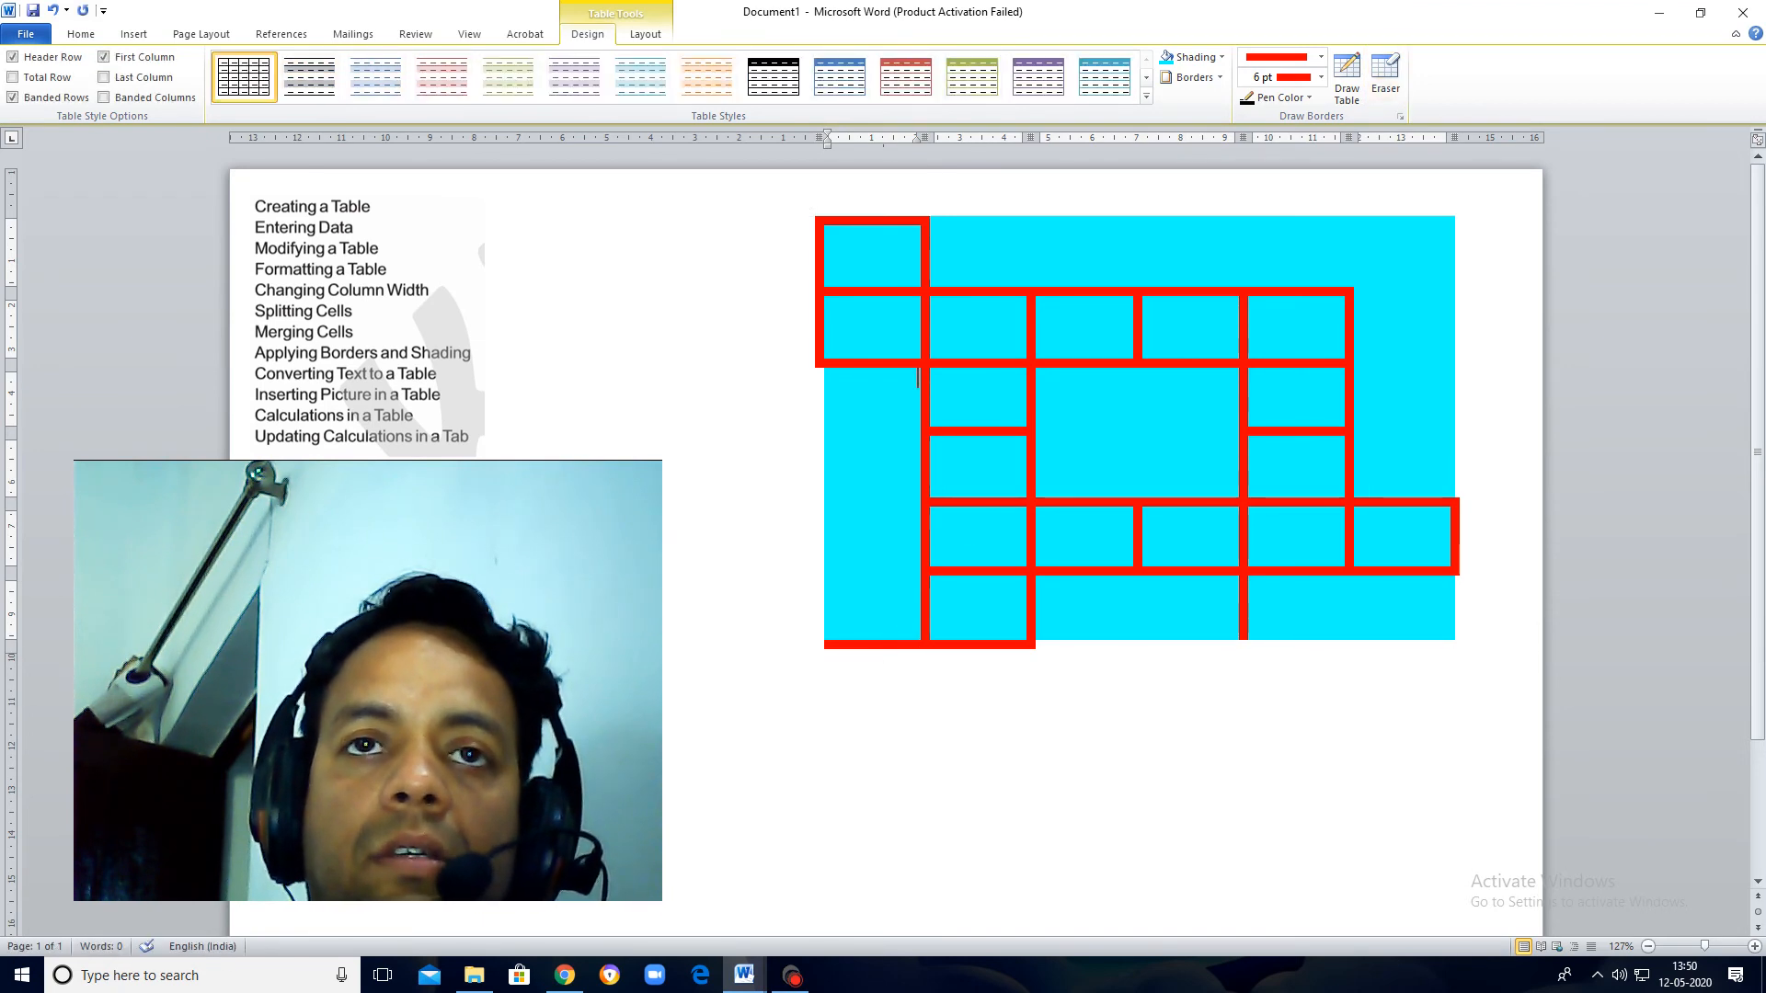
click(1386, 66)
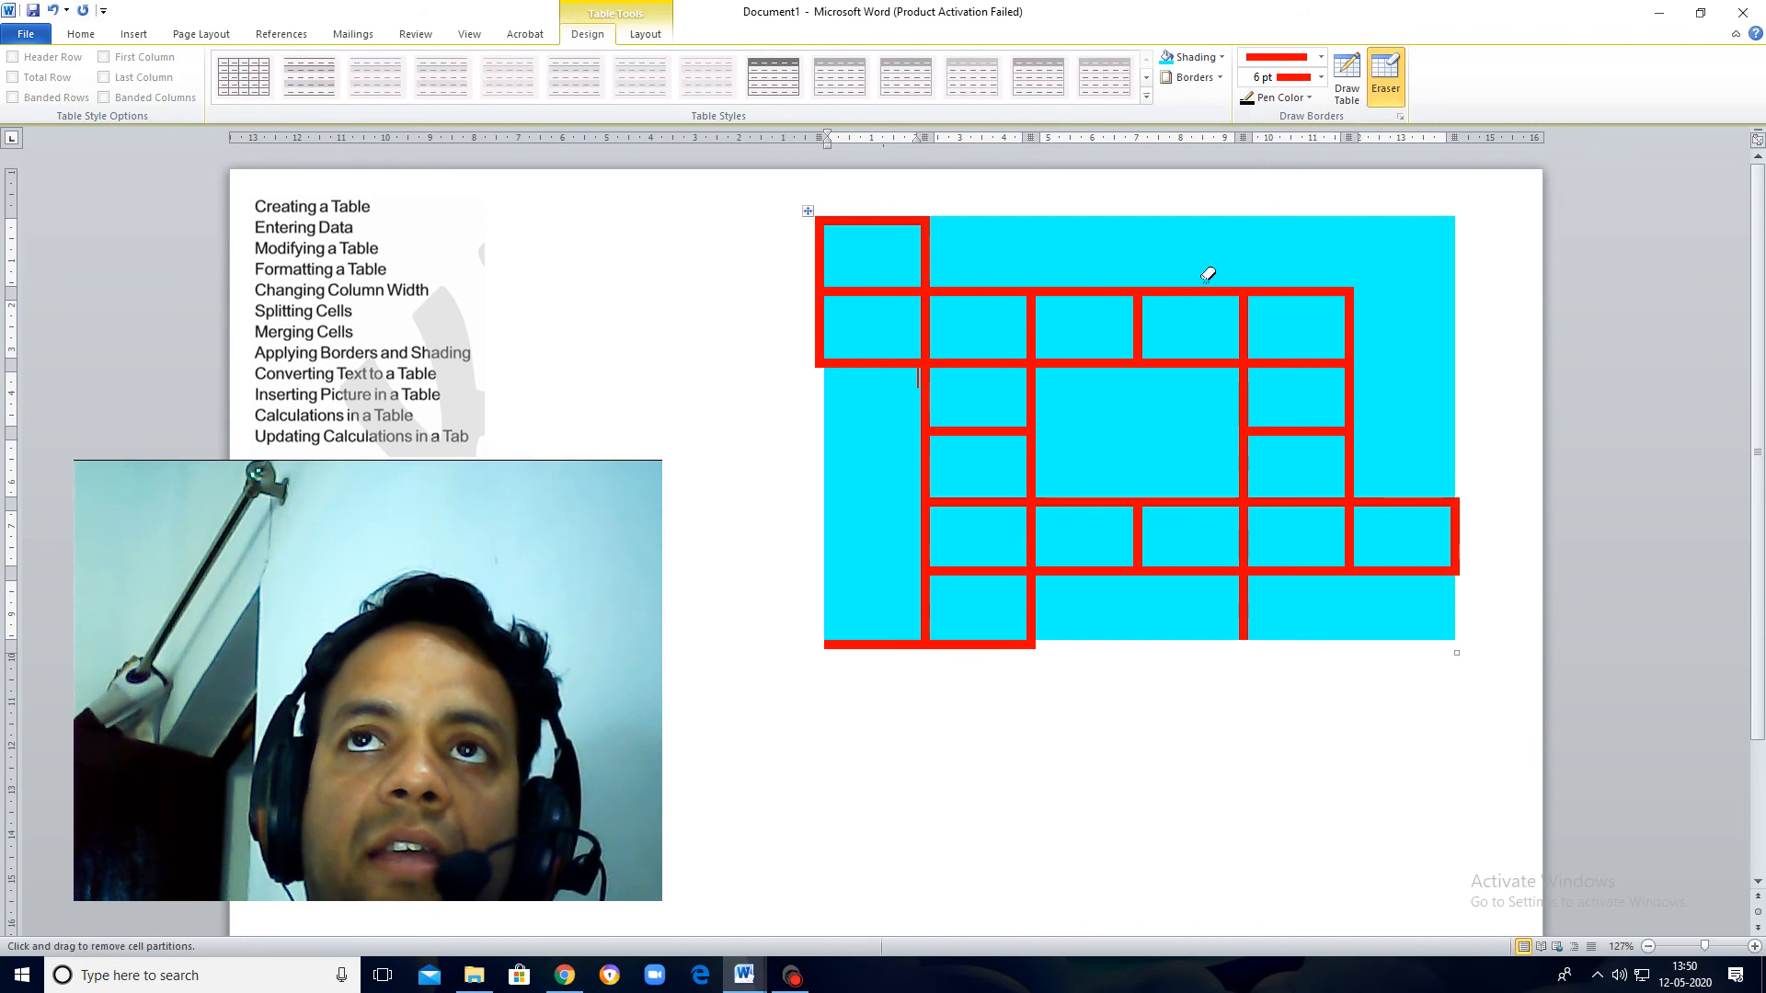
click(889, 642)
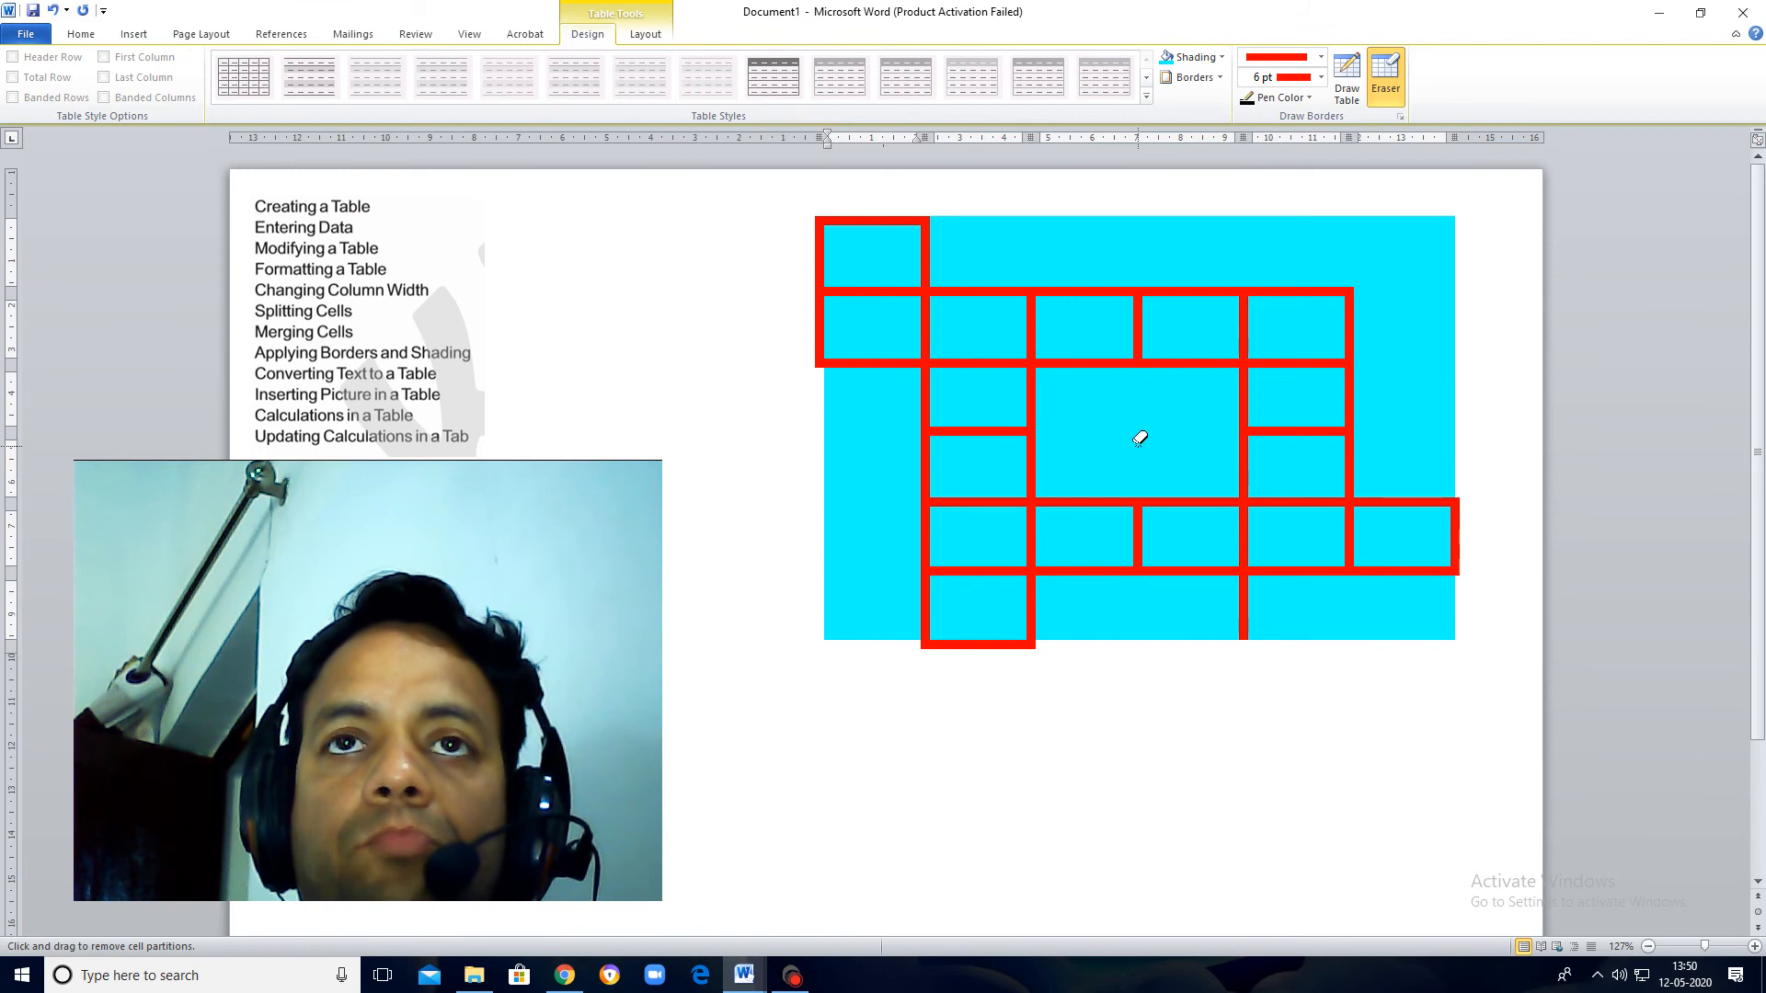
Step: Erase the divider between the third row's second cell and the merged center block
click(927, 388)
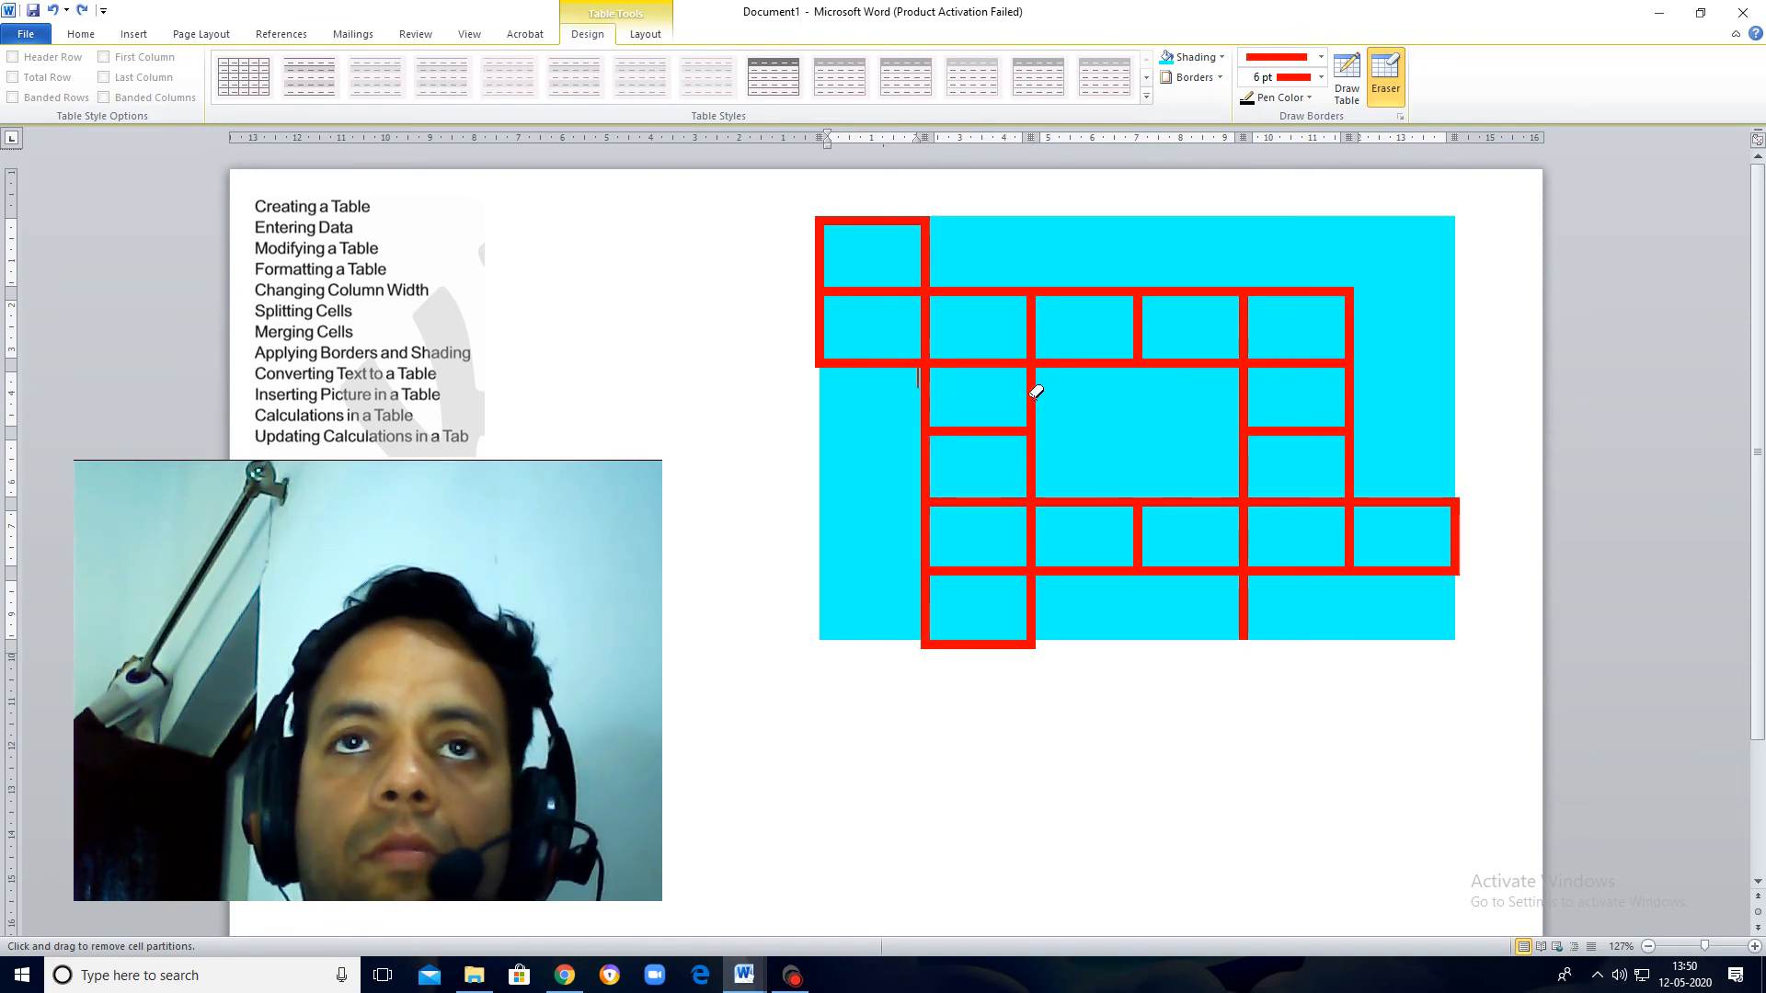
click(1037, 390)
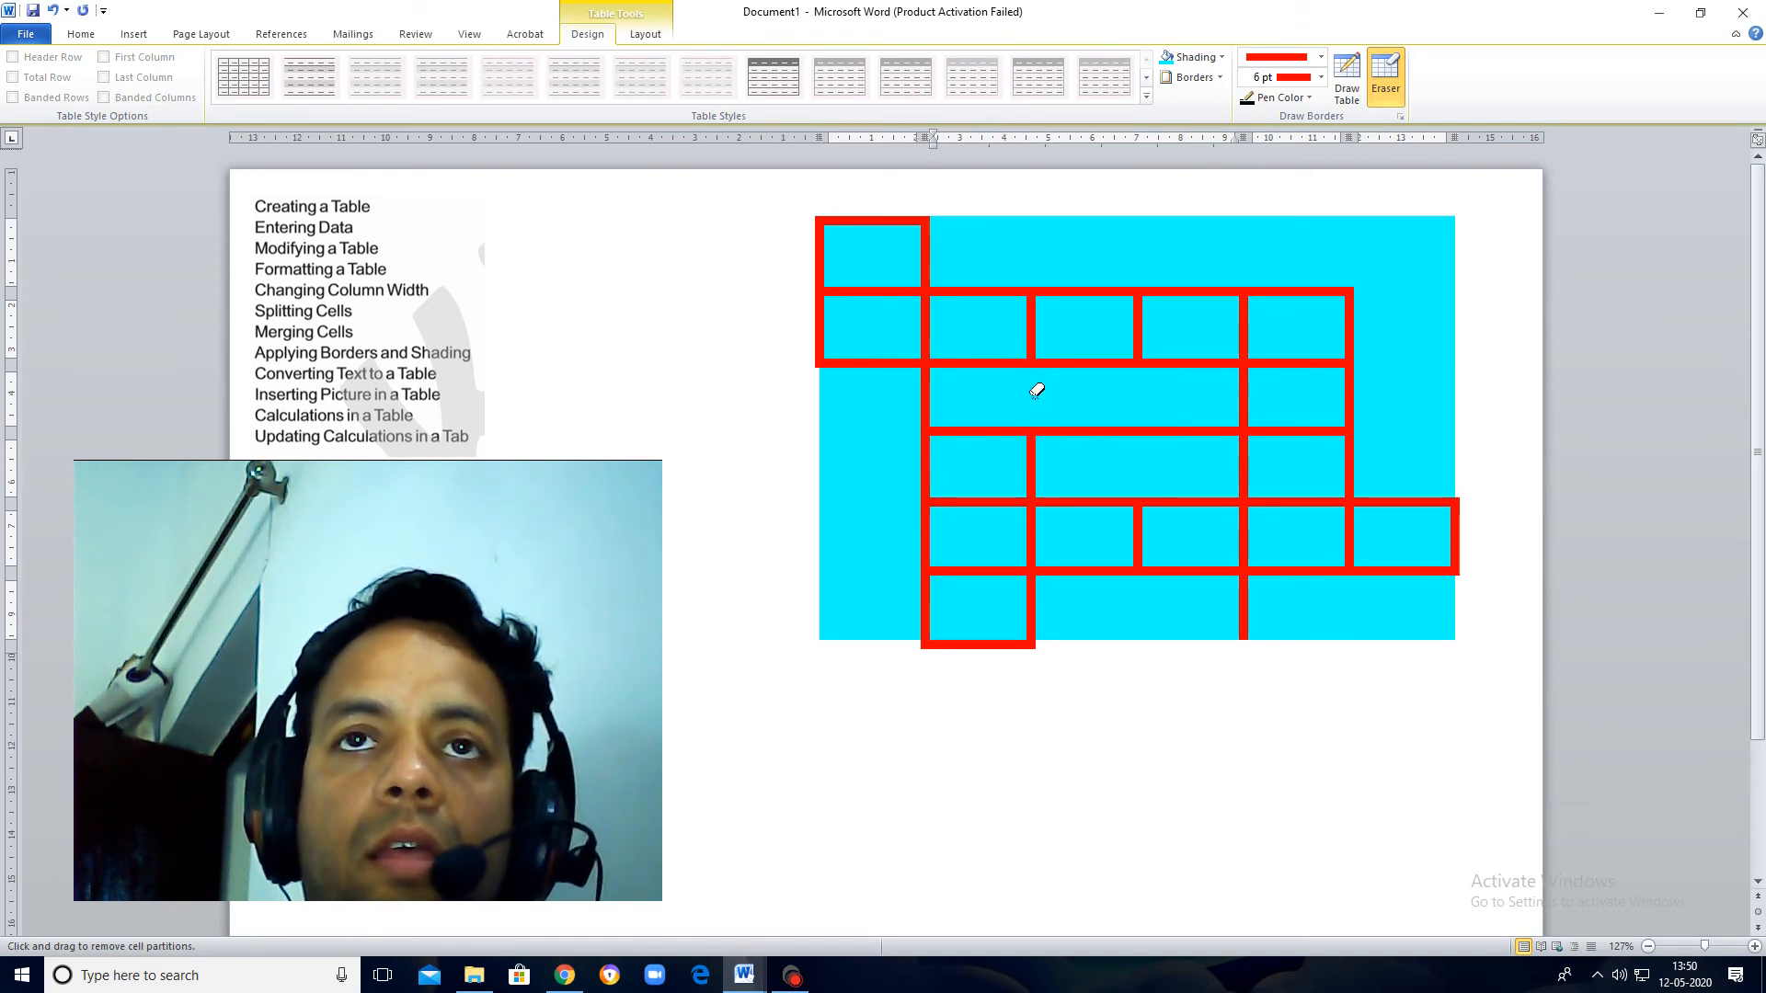
key(ctrl+z)
drag(1049, 401, 983, 401)
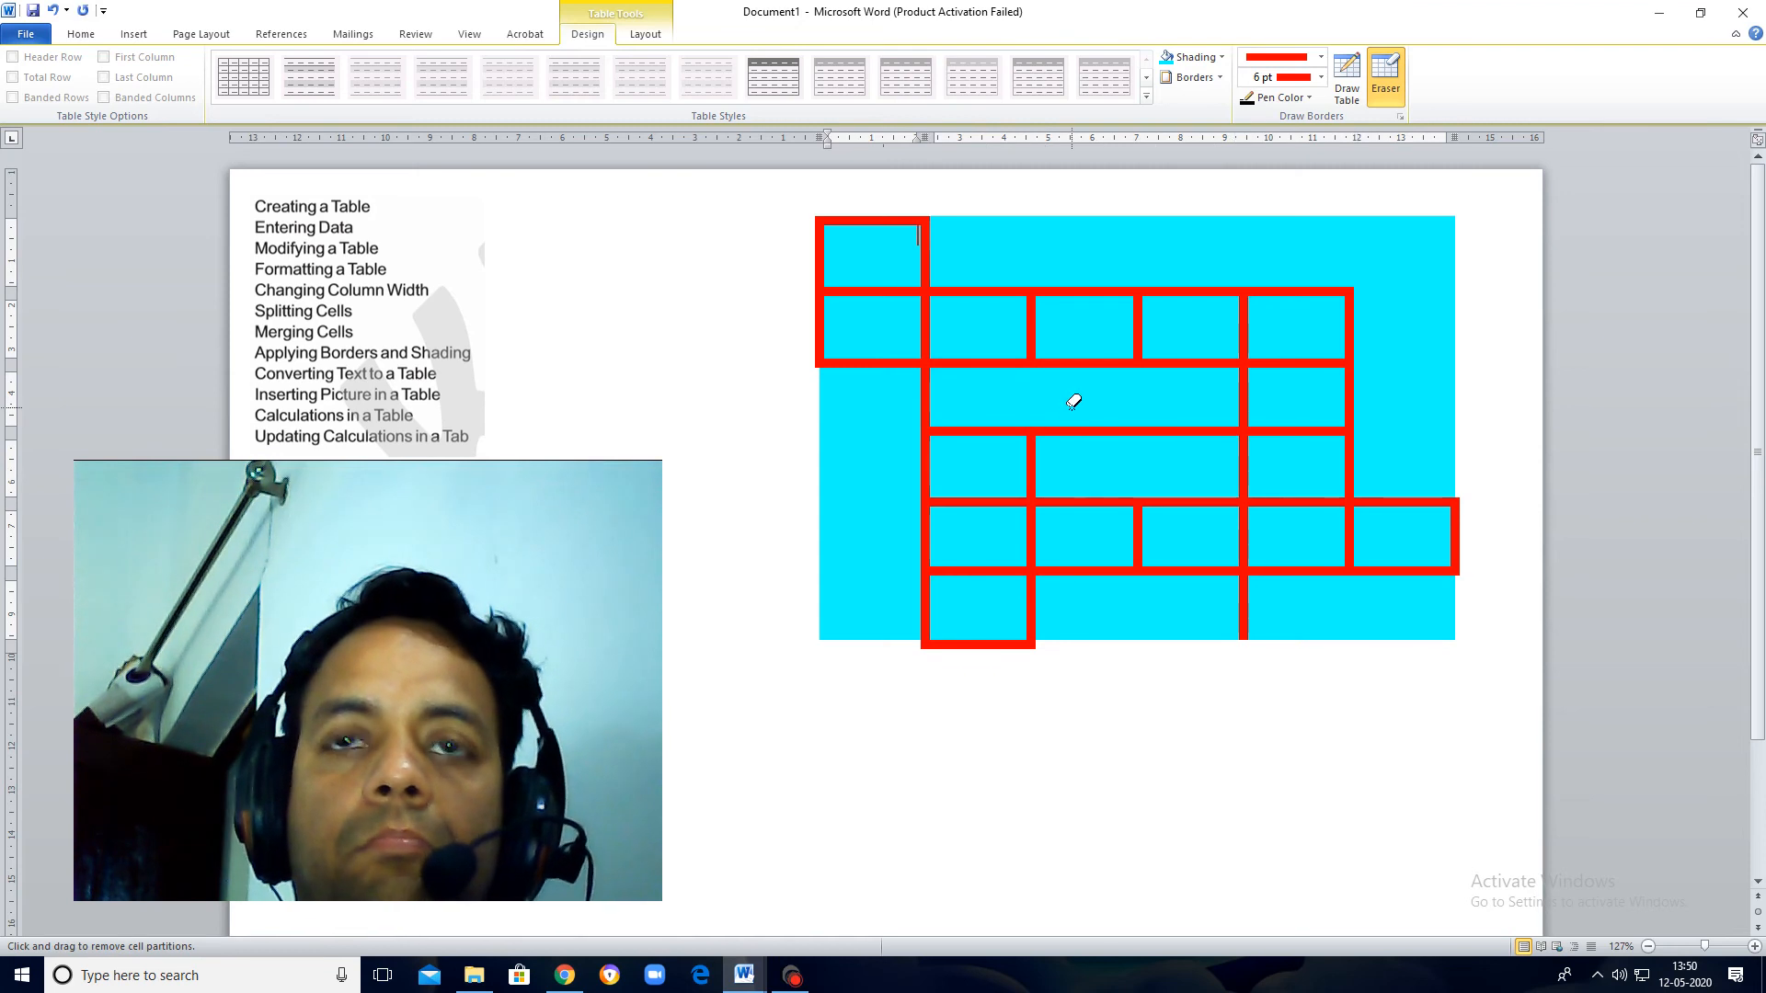
Step: Undo the last erase, and erase the left border of the third row's second cell plus the lines dividing it from the center block
key(ctrl+z)
drag(941, 405, 898, 389)
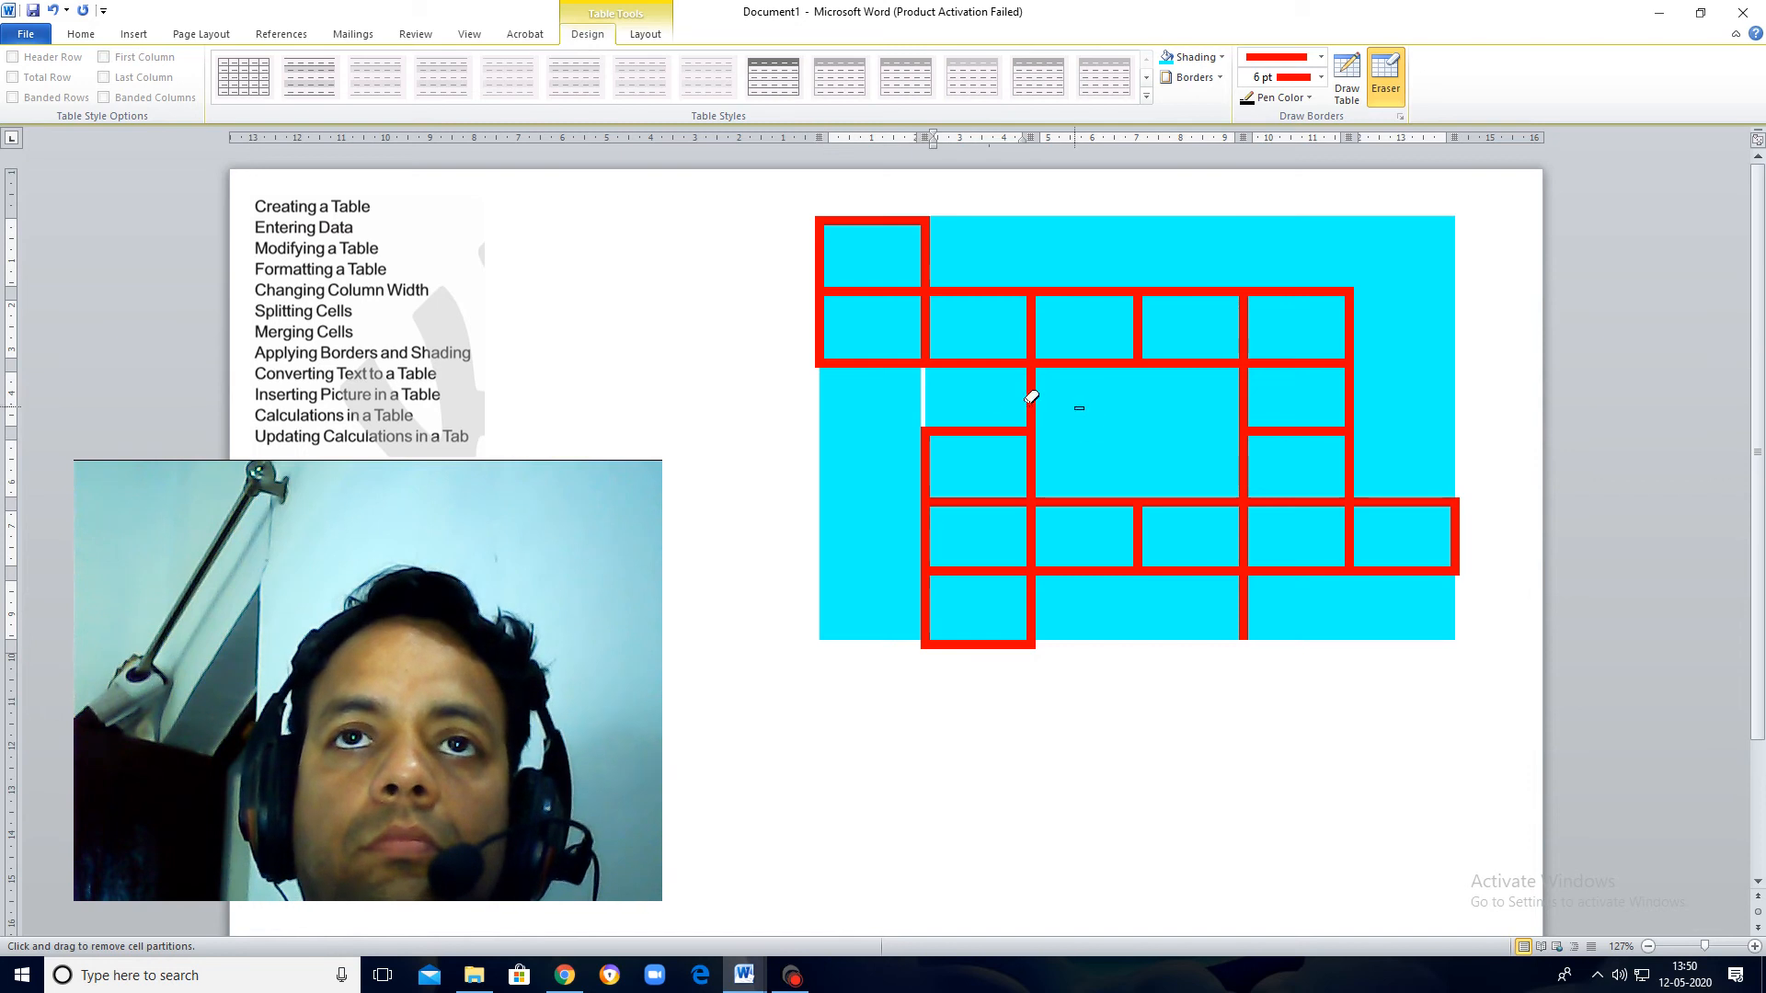
drag(1032, 396, 996, 414)
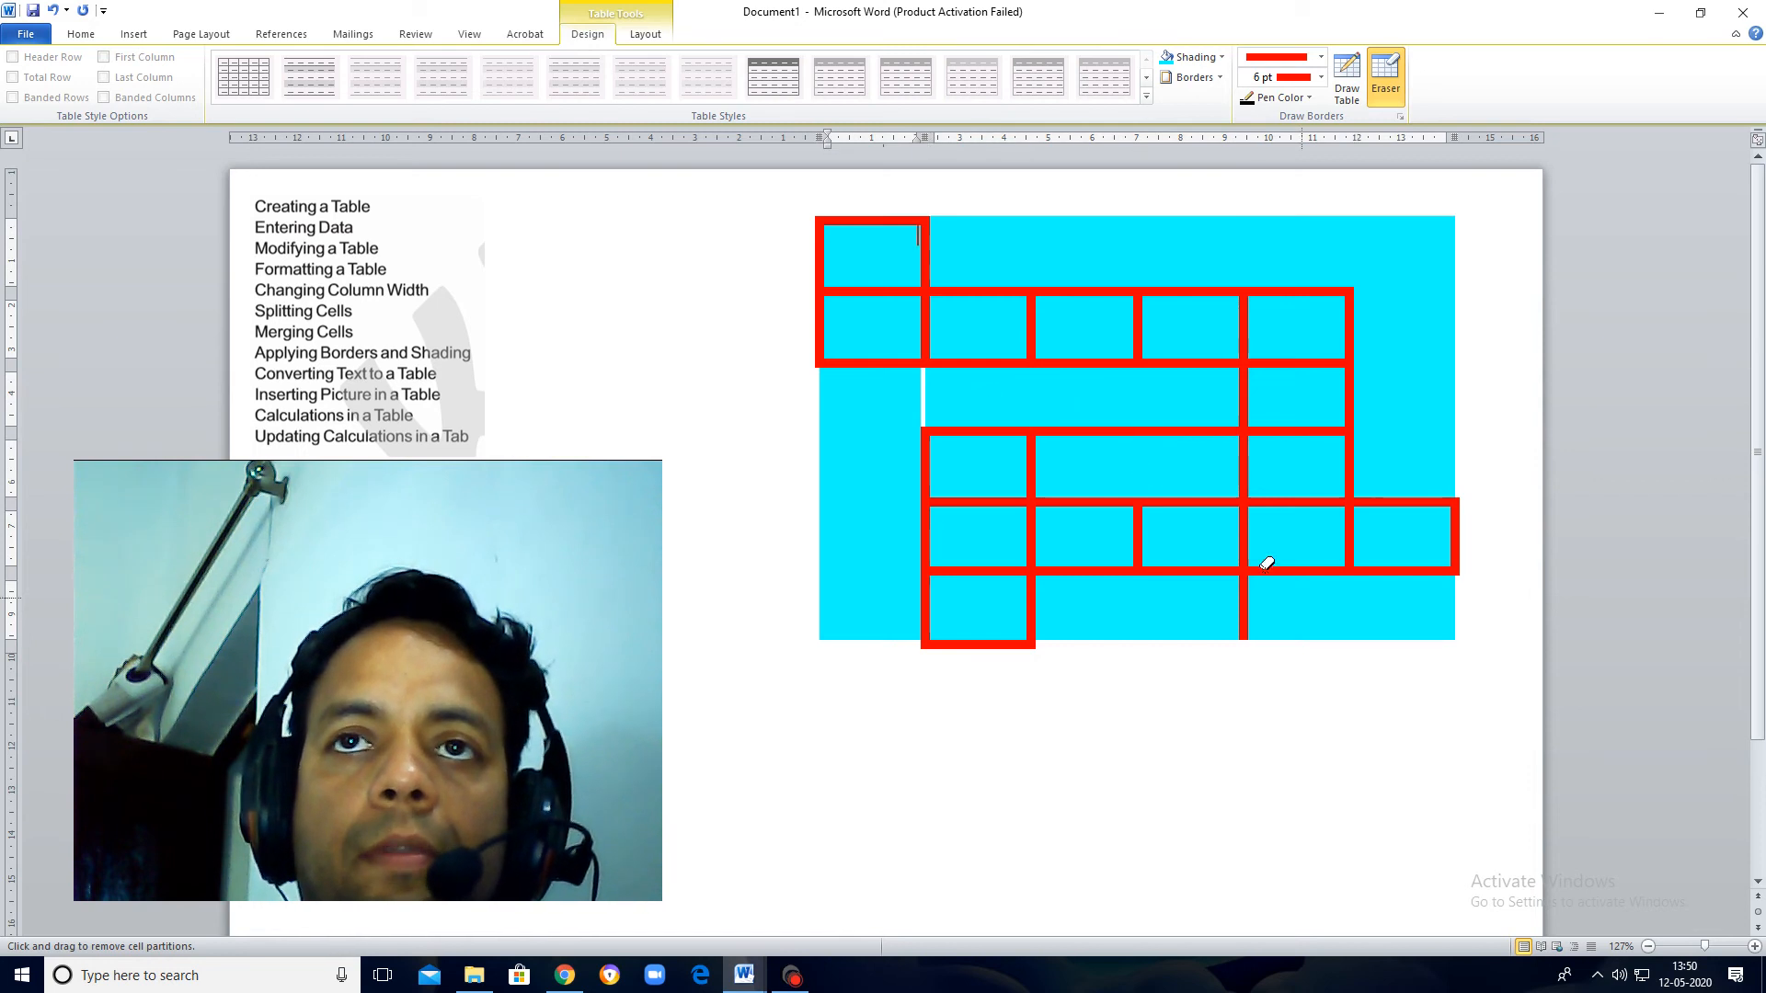
click(1169, 429)
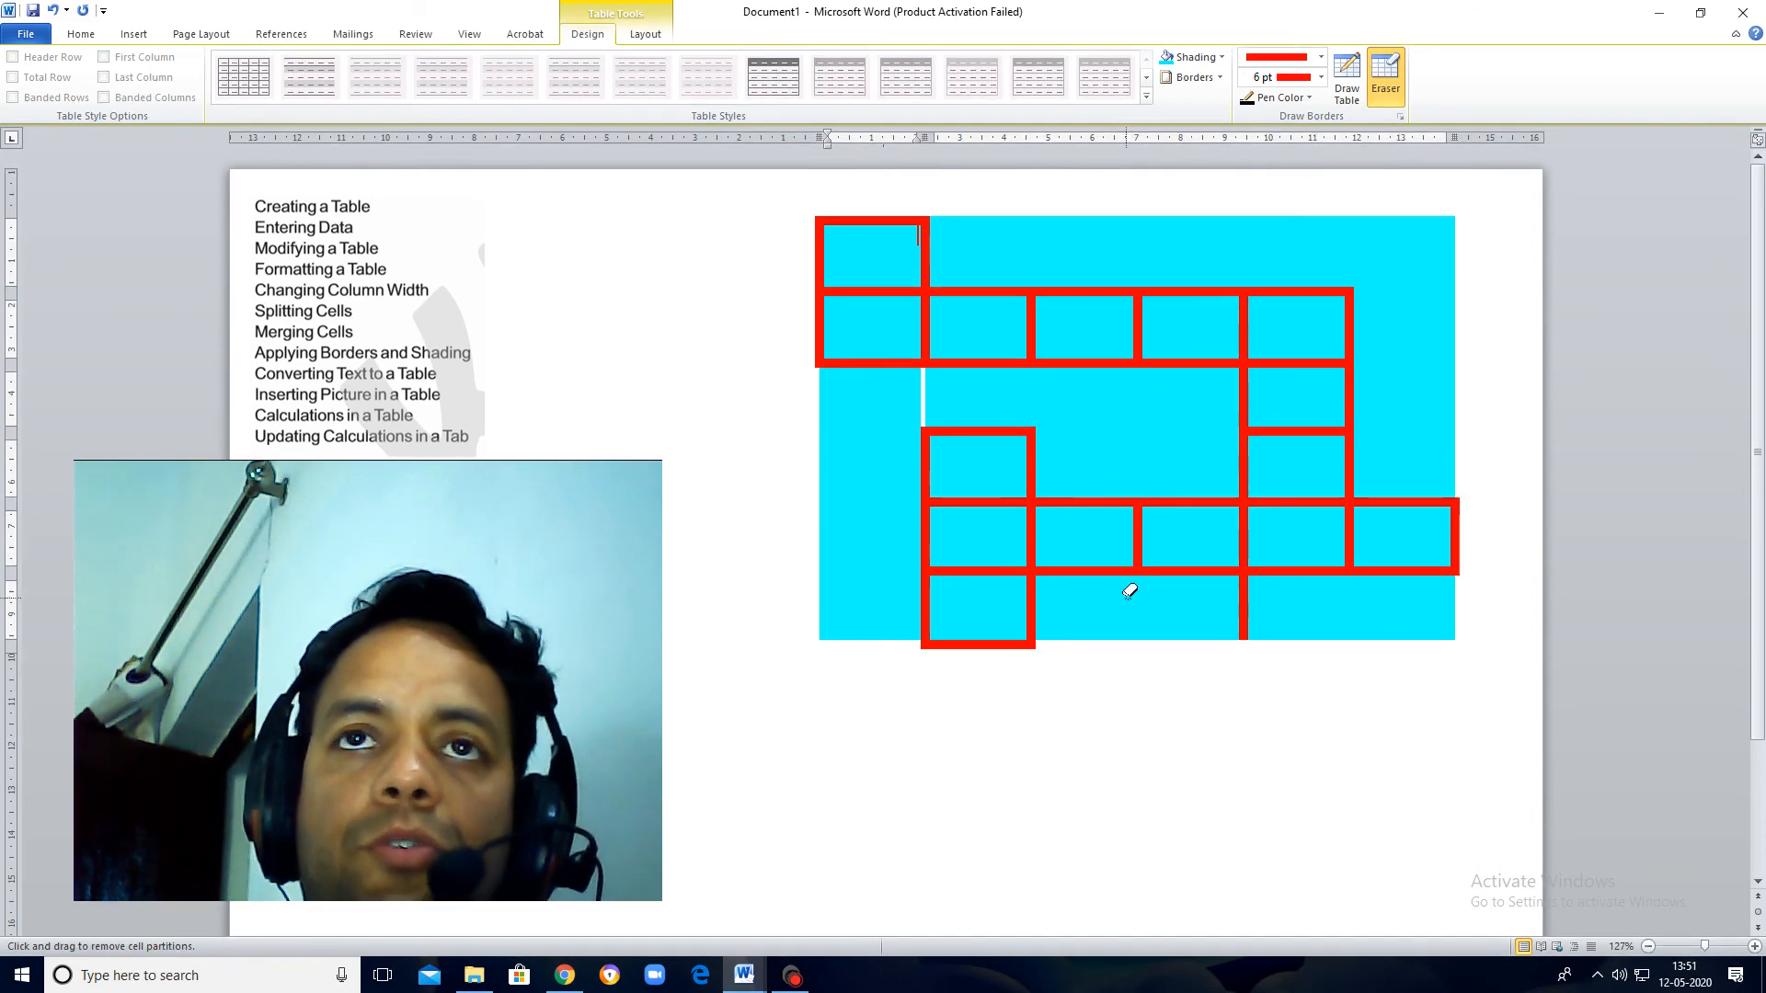
key(Escape)
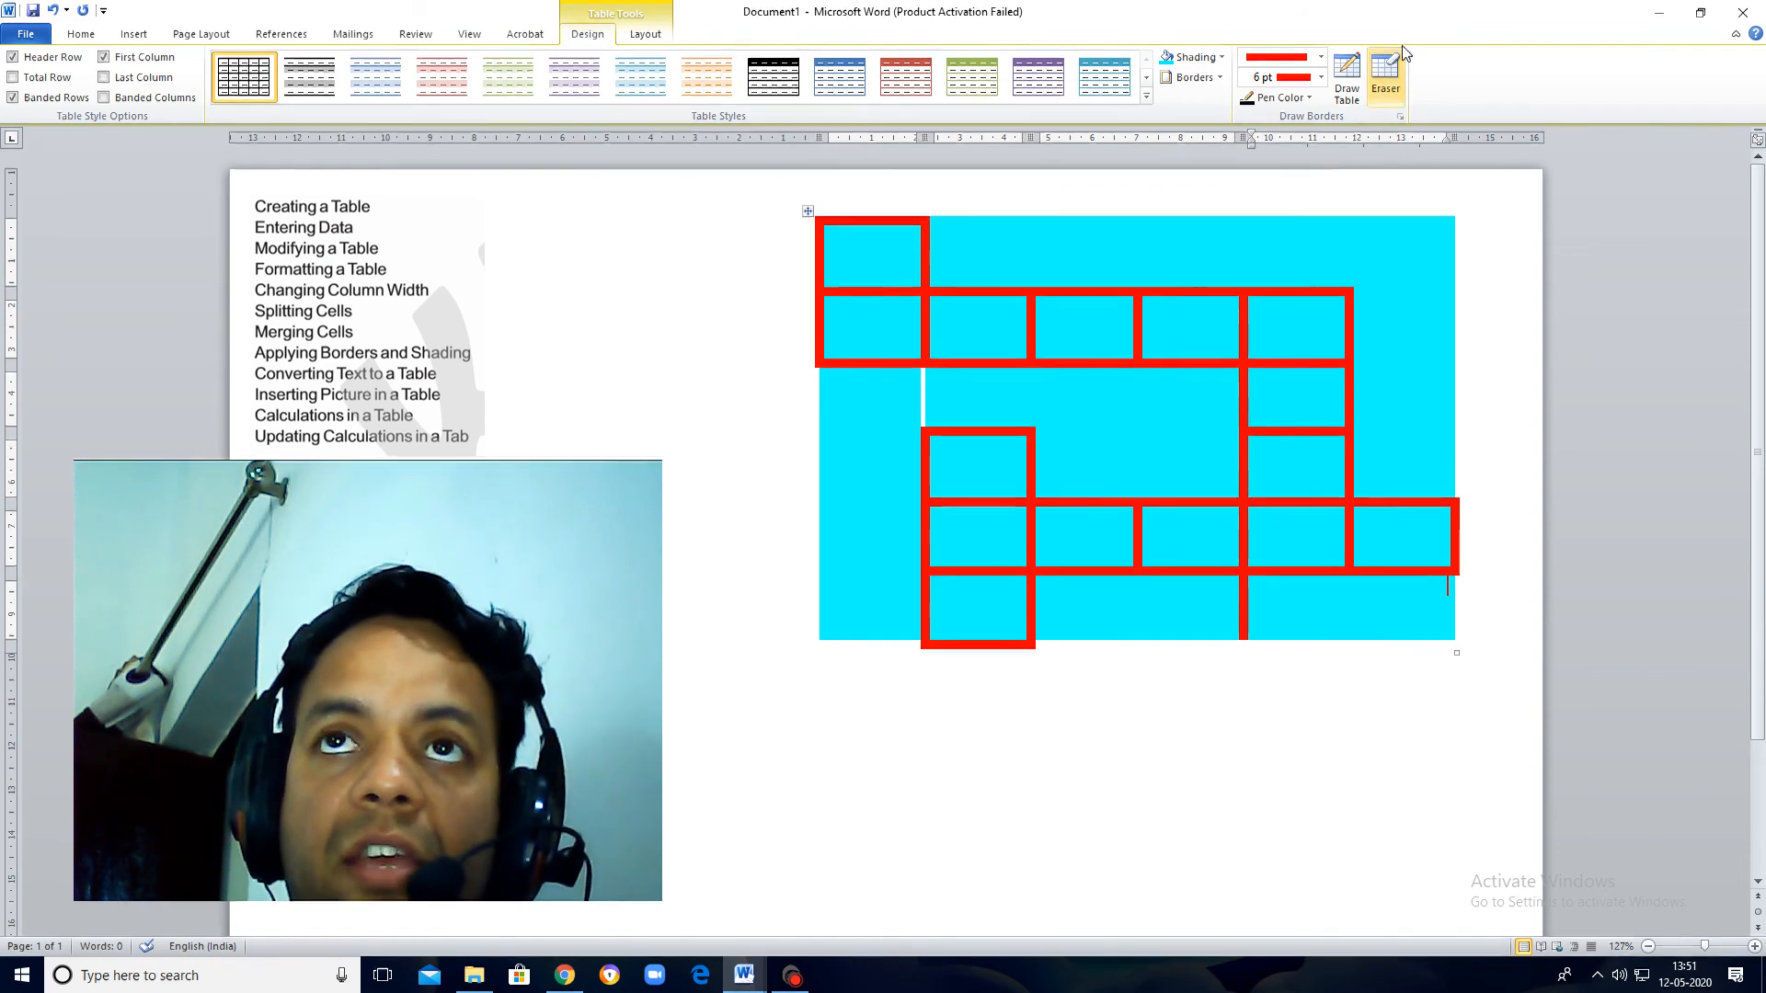
Step: Erase the remaining divider between the fourth and fifth columns in the table's last row
click(1385, 74)
click(1249, 626)
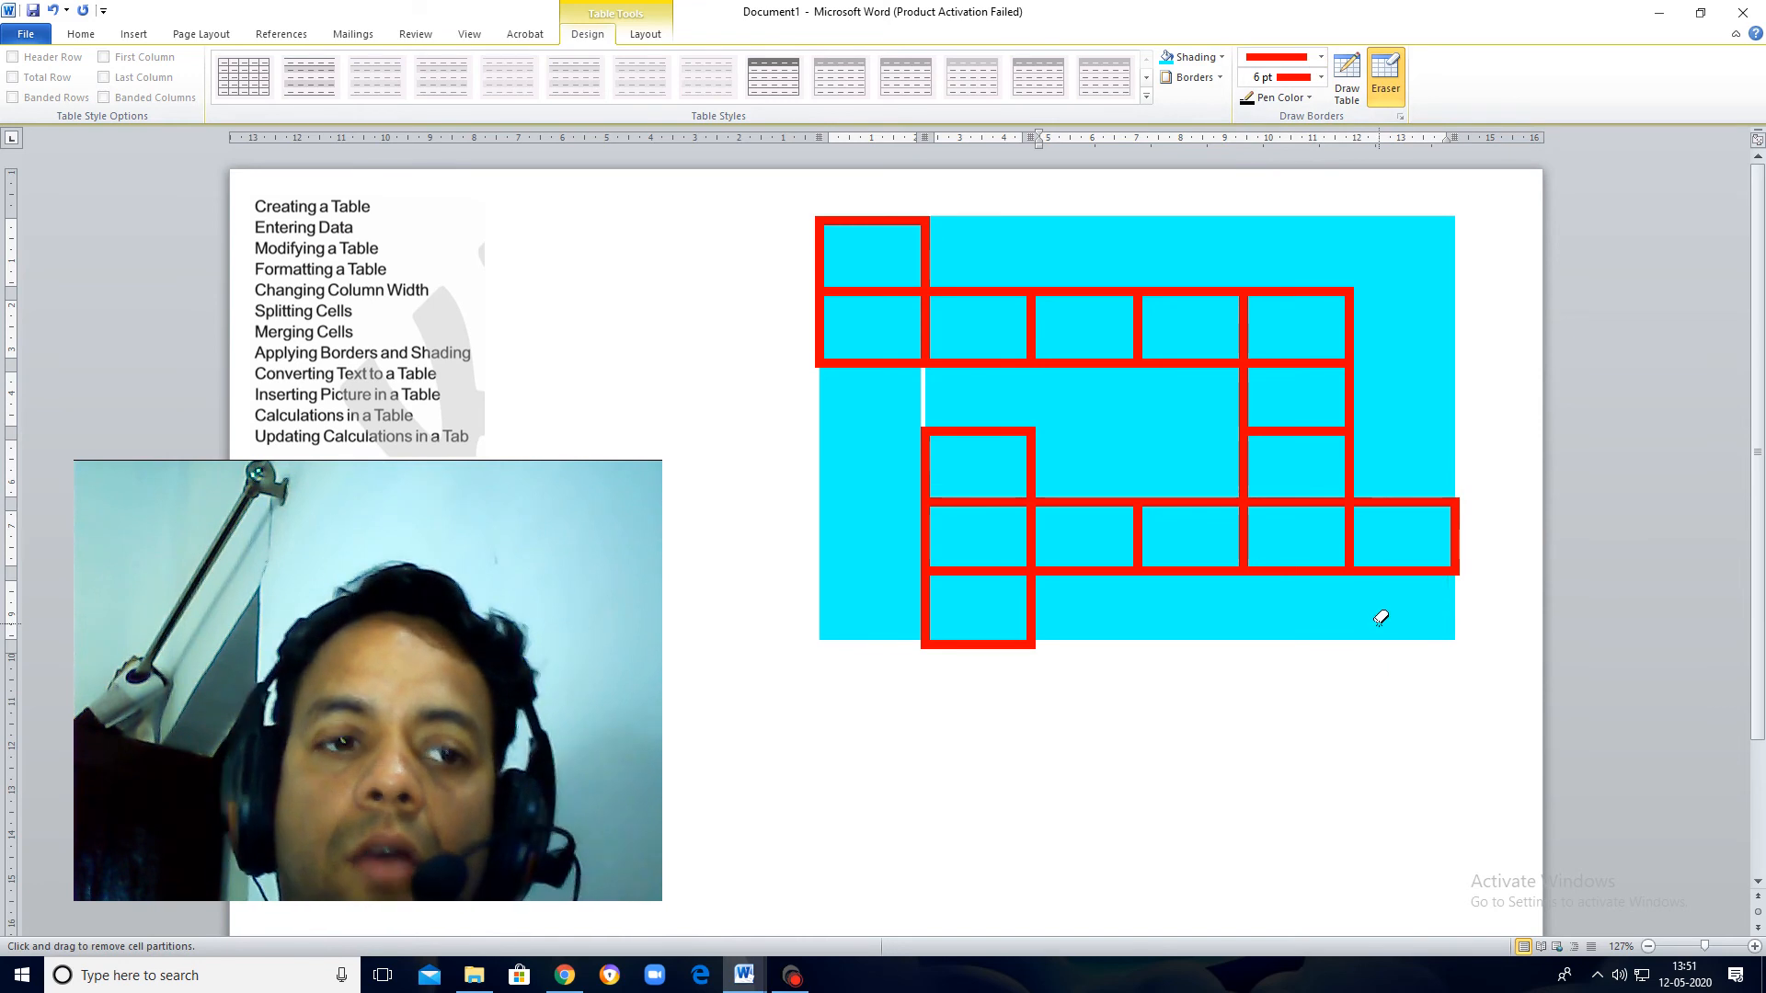
key(Escape)
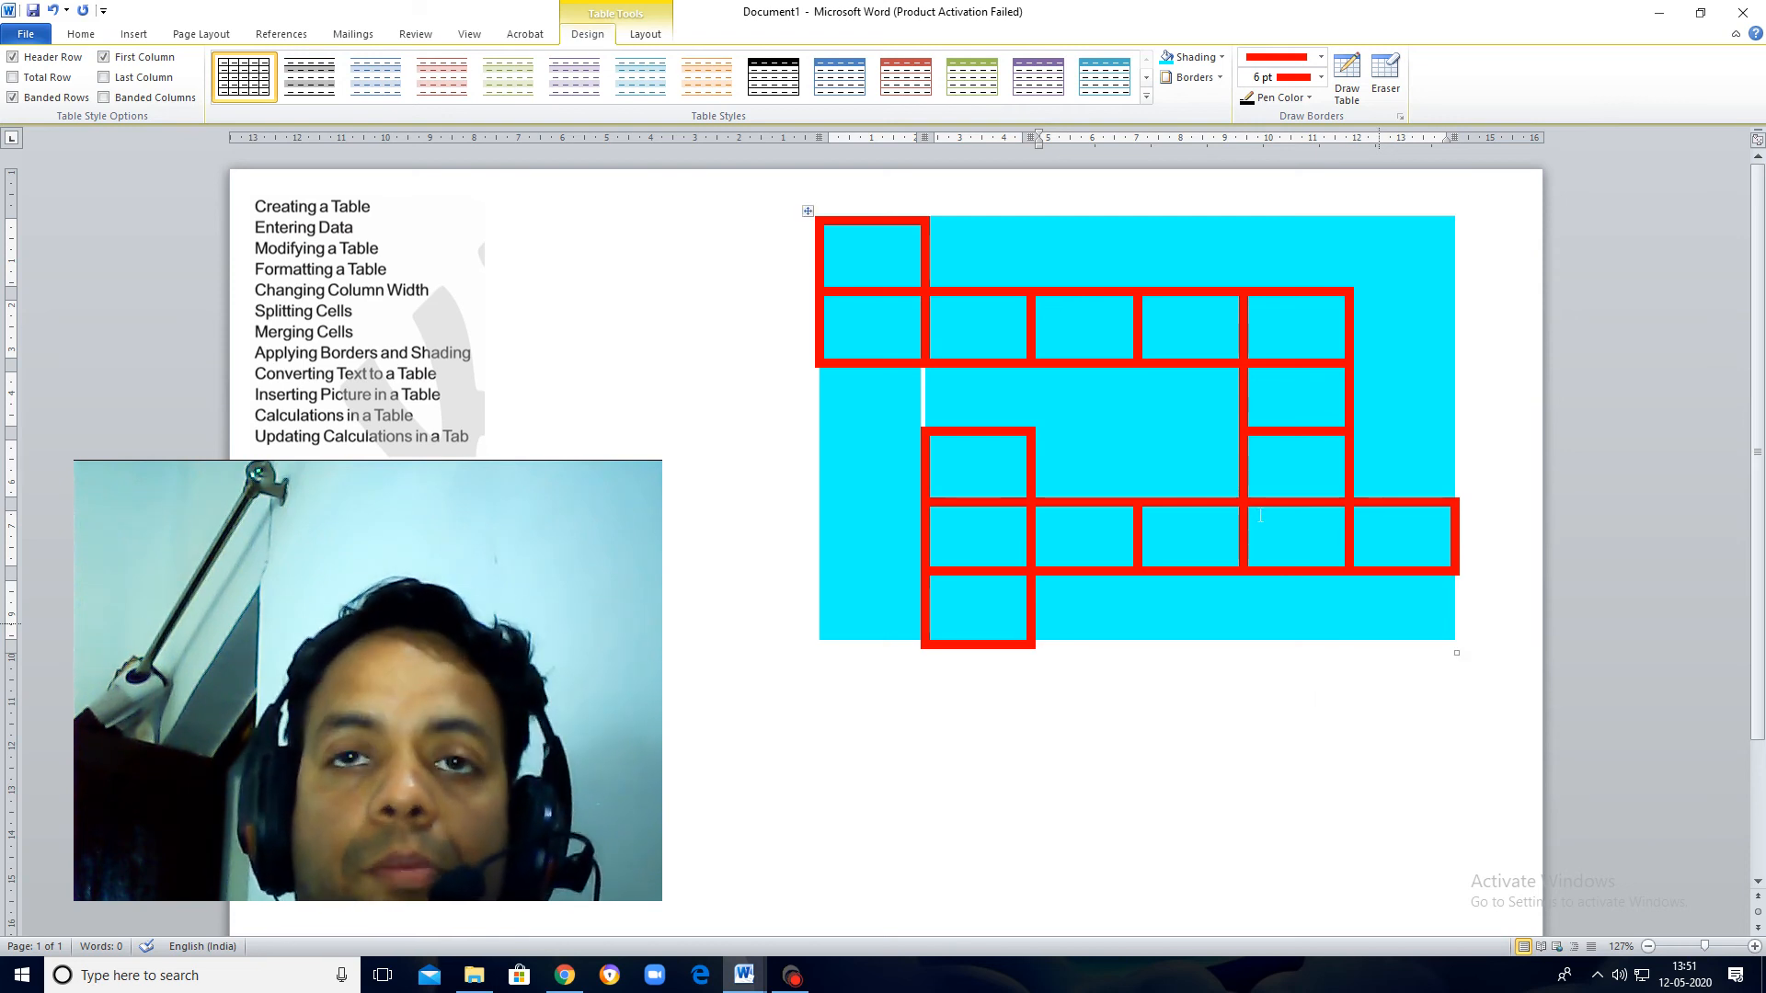
click(1213, 81)
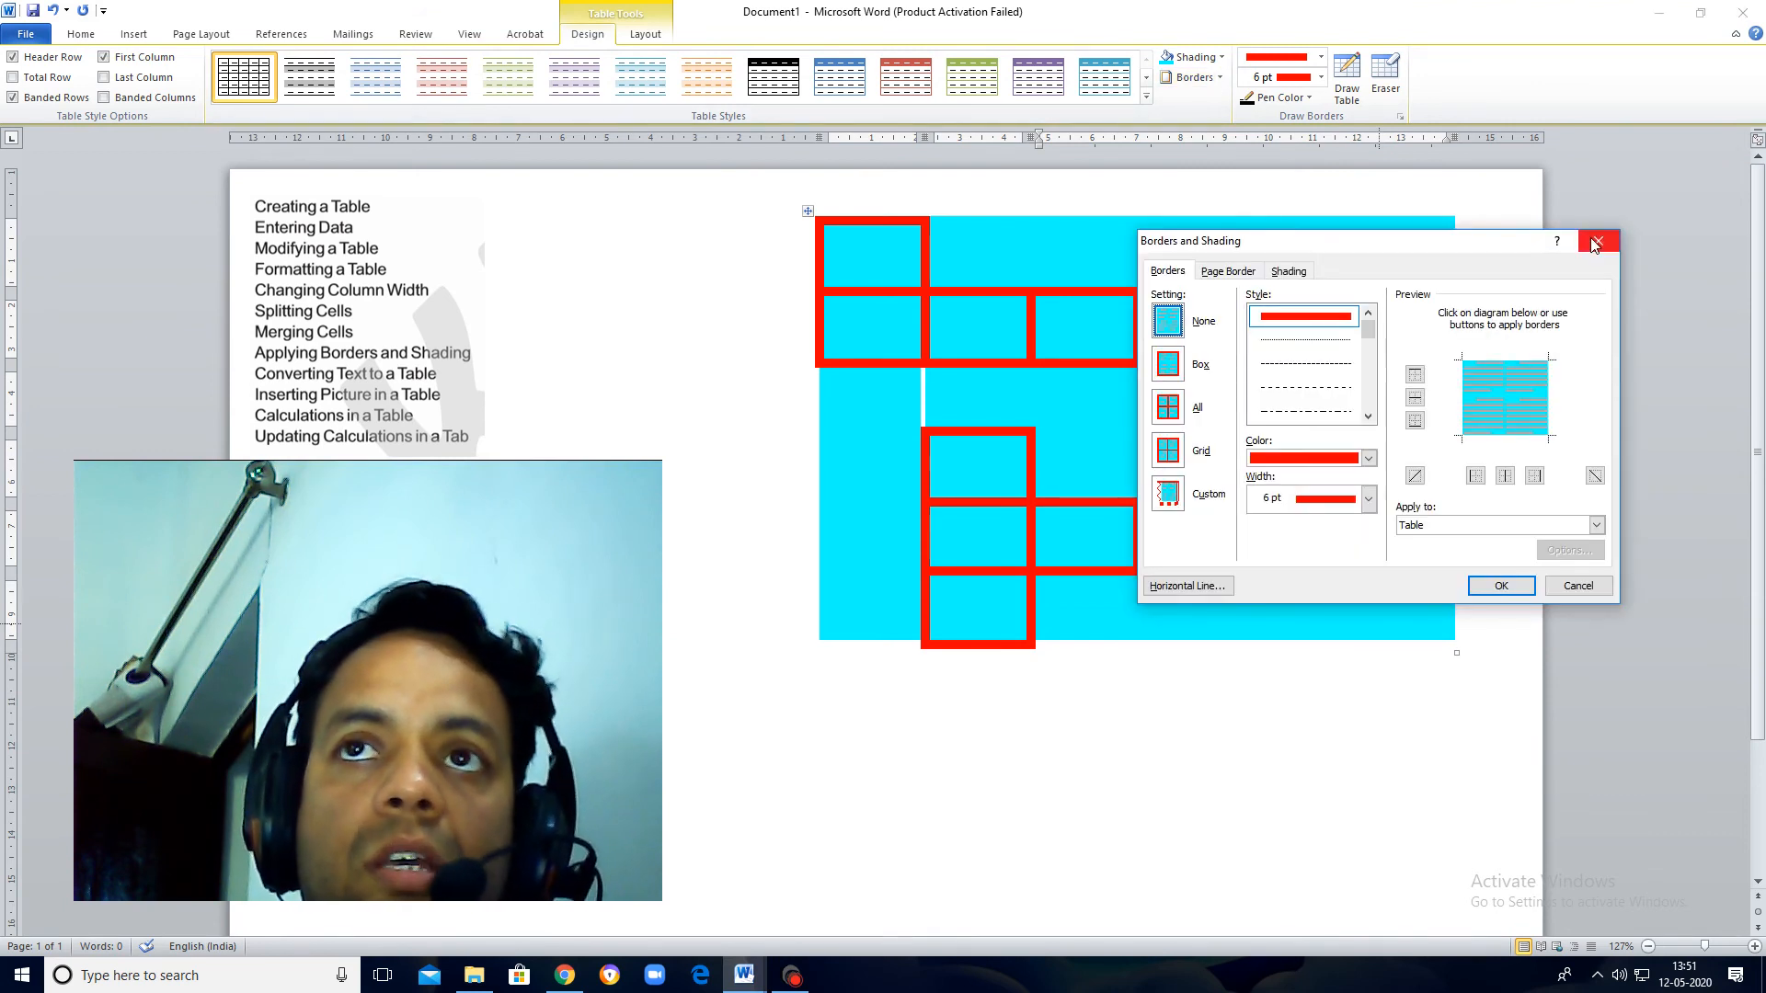
click(1599, 241)
click(1223, 57)
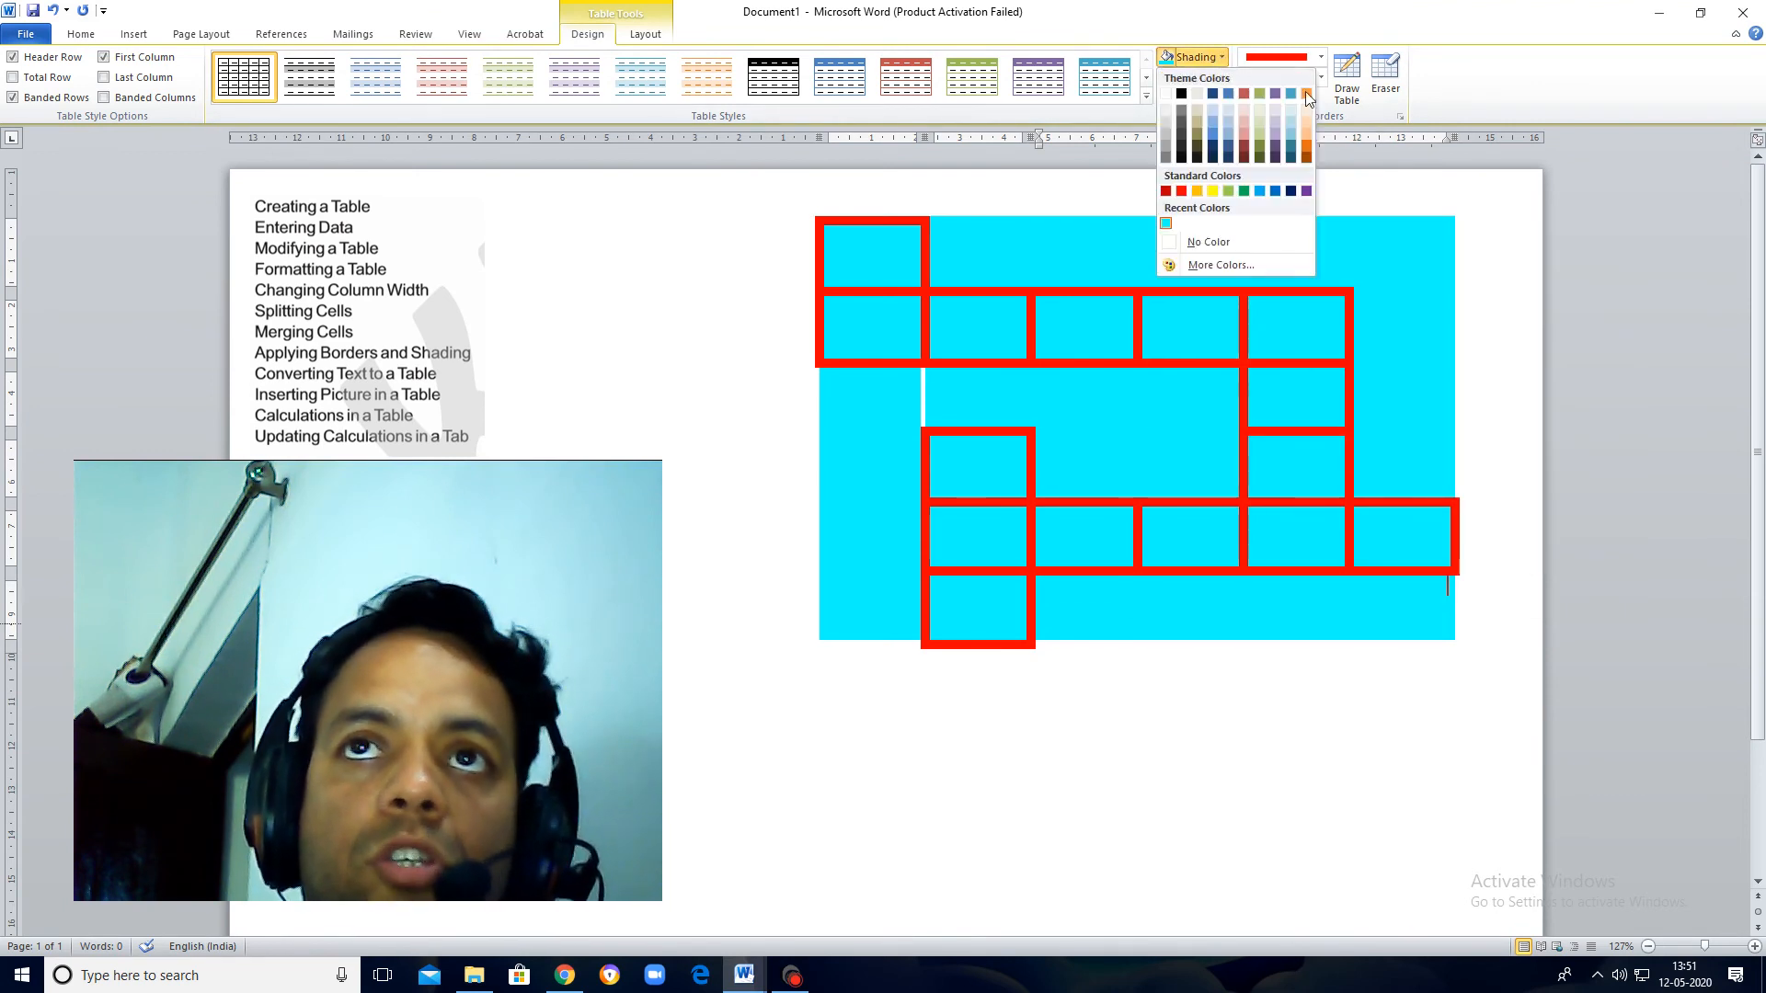
click(1378, 122)
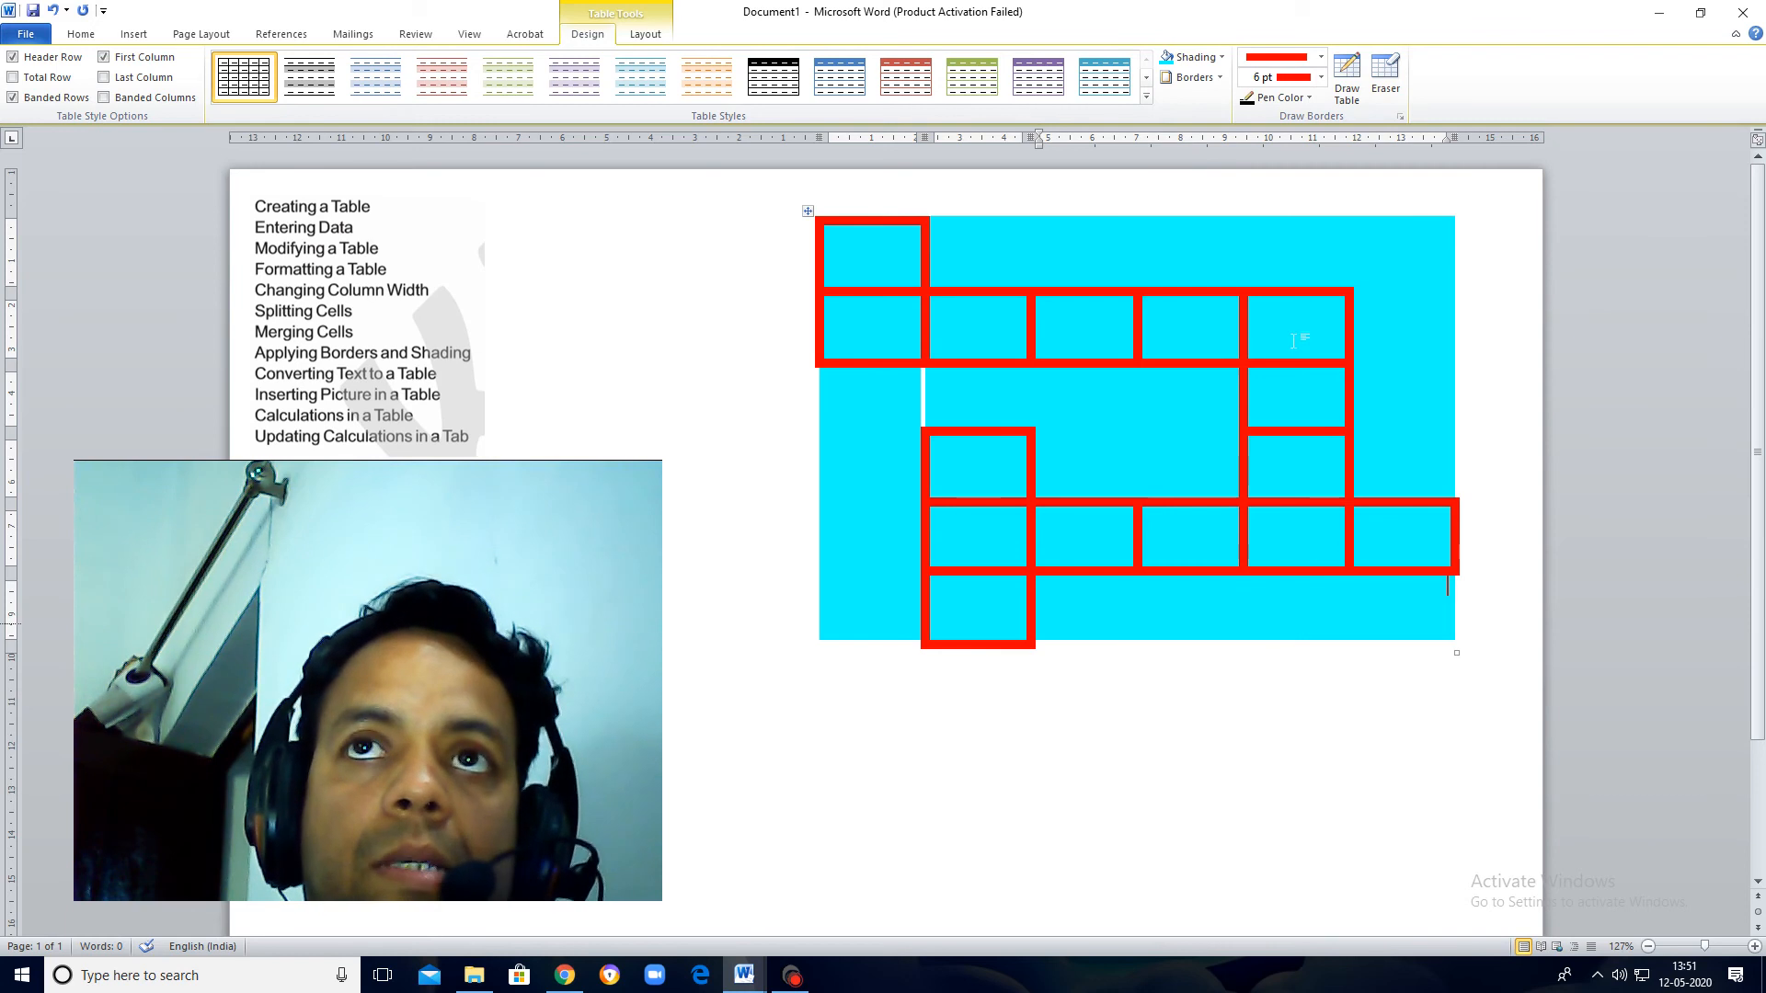
Step: Draw purple 6 pt crossed diagonals in row four's second cell and row five's fifth-column cell, plus right and bottom borders at the last row's third column
click(1349, 80)
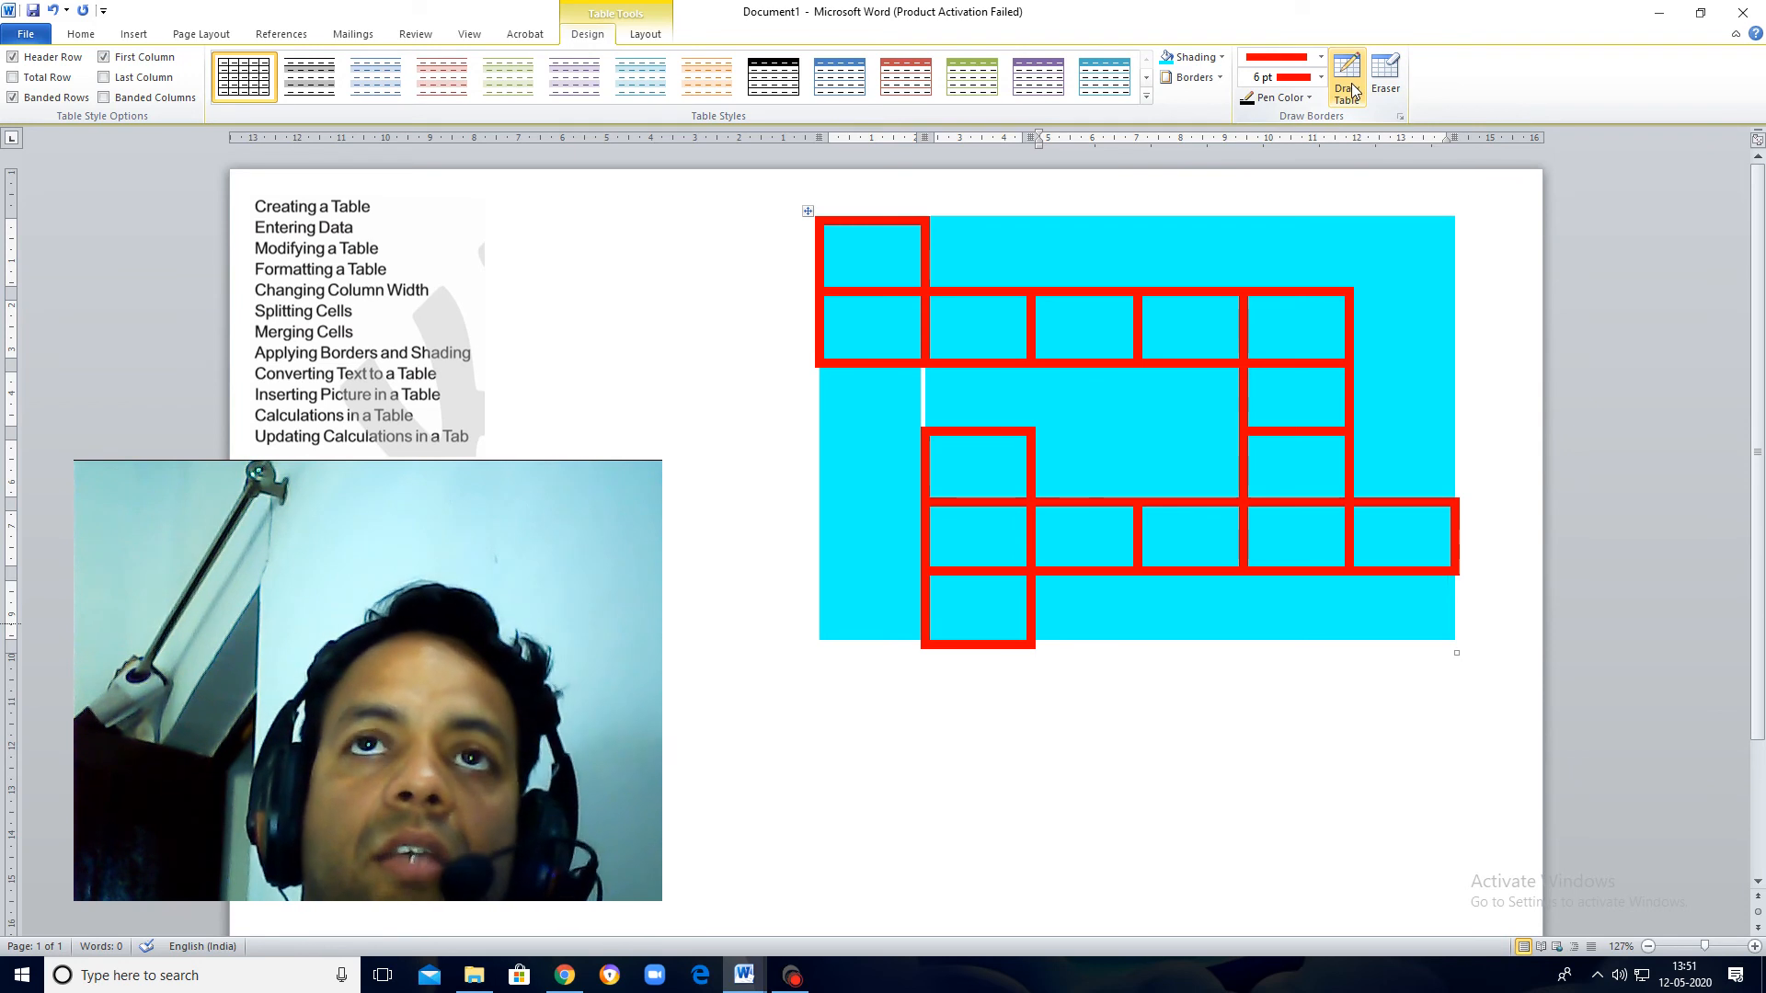
click(1309, 98)
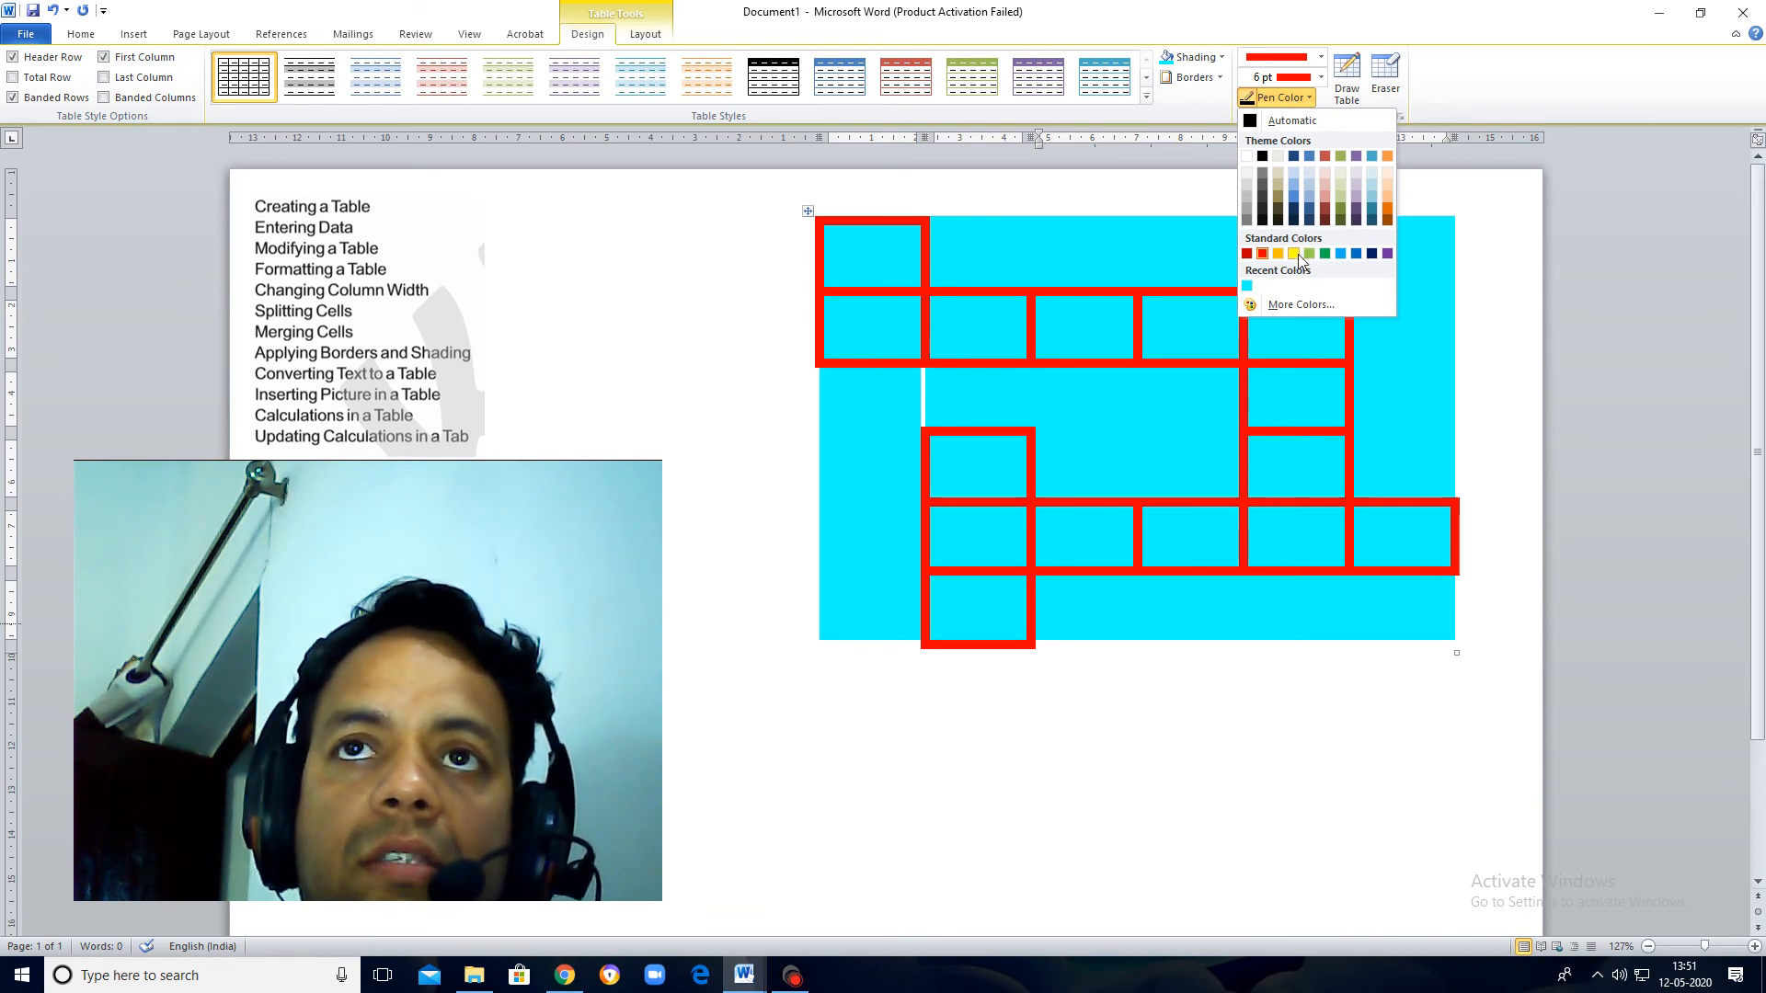
click(1387, 253)
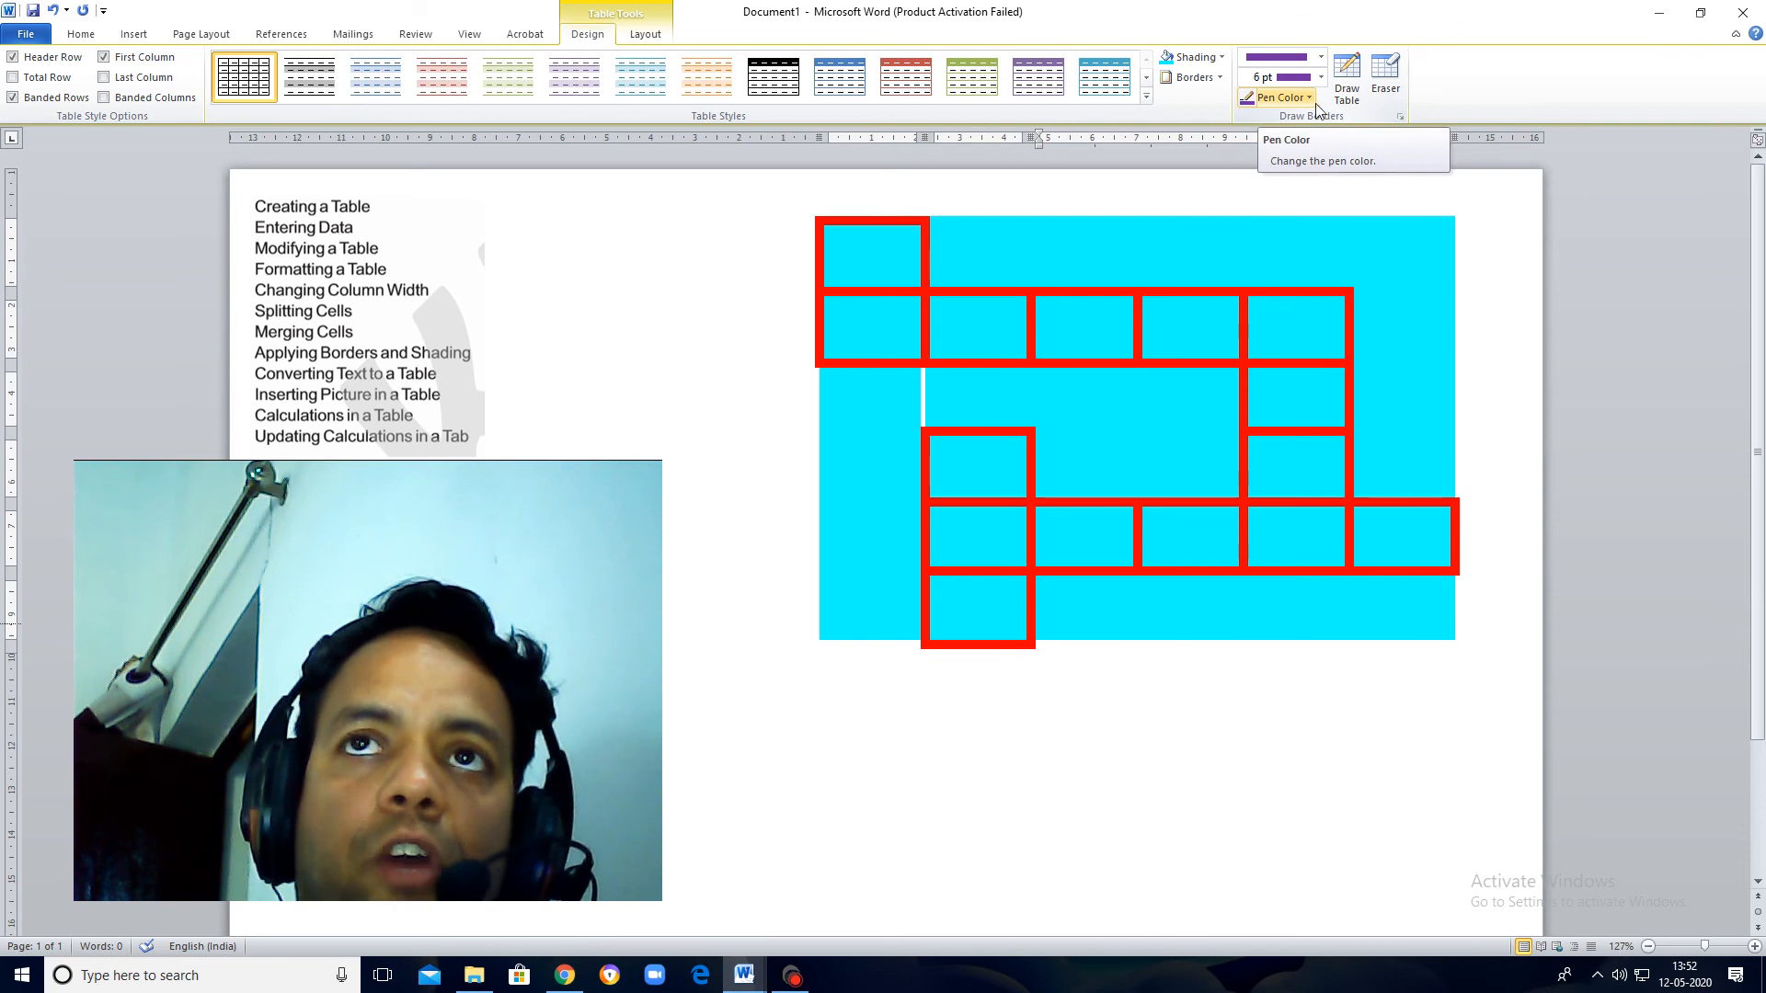
click(1349, 86)
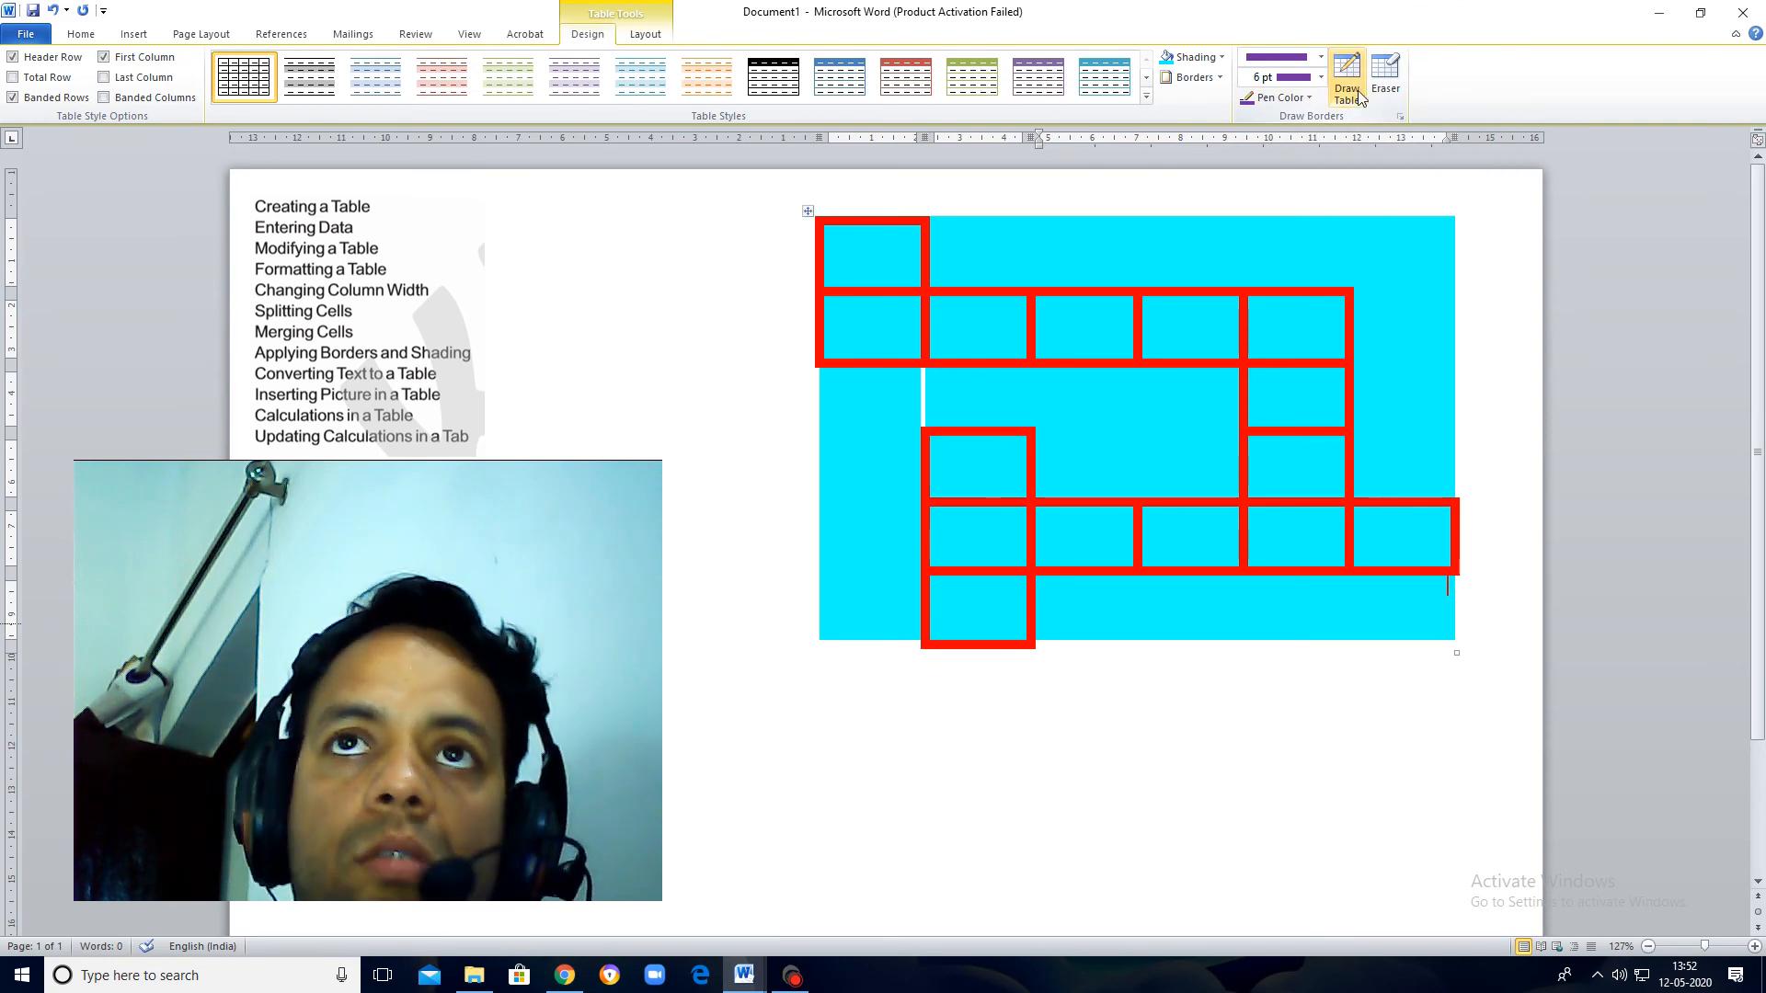
click(1356, 93)
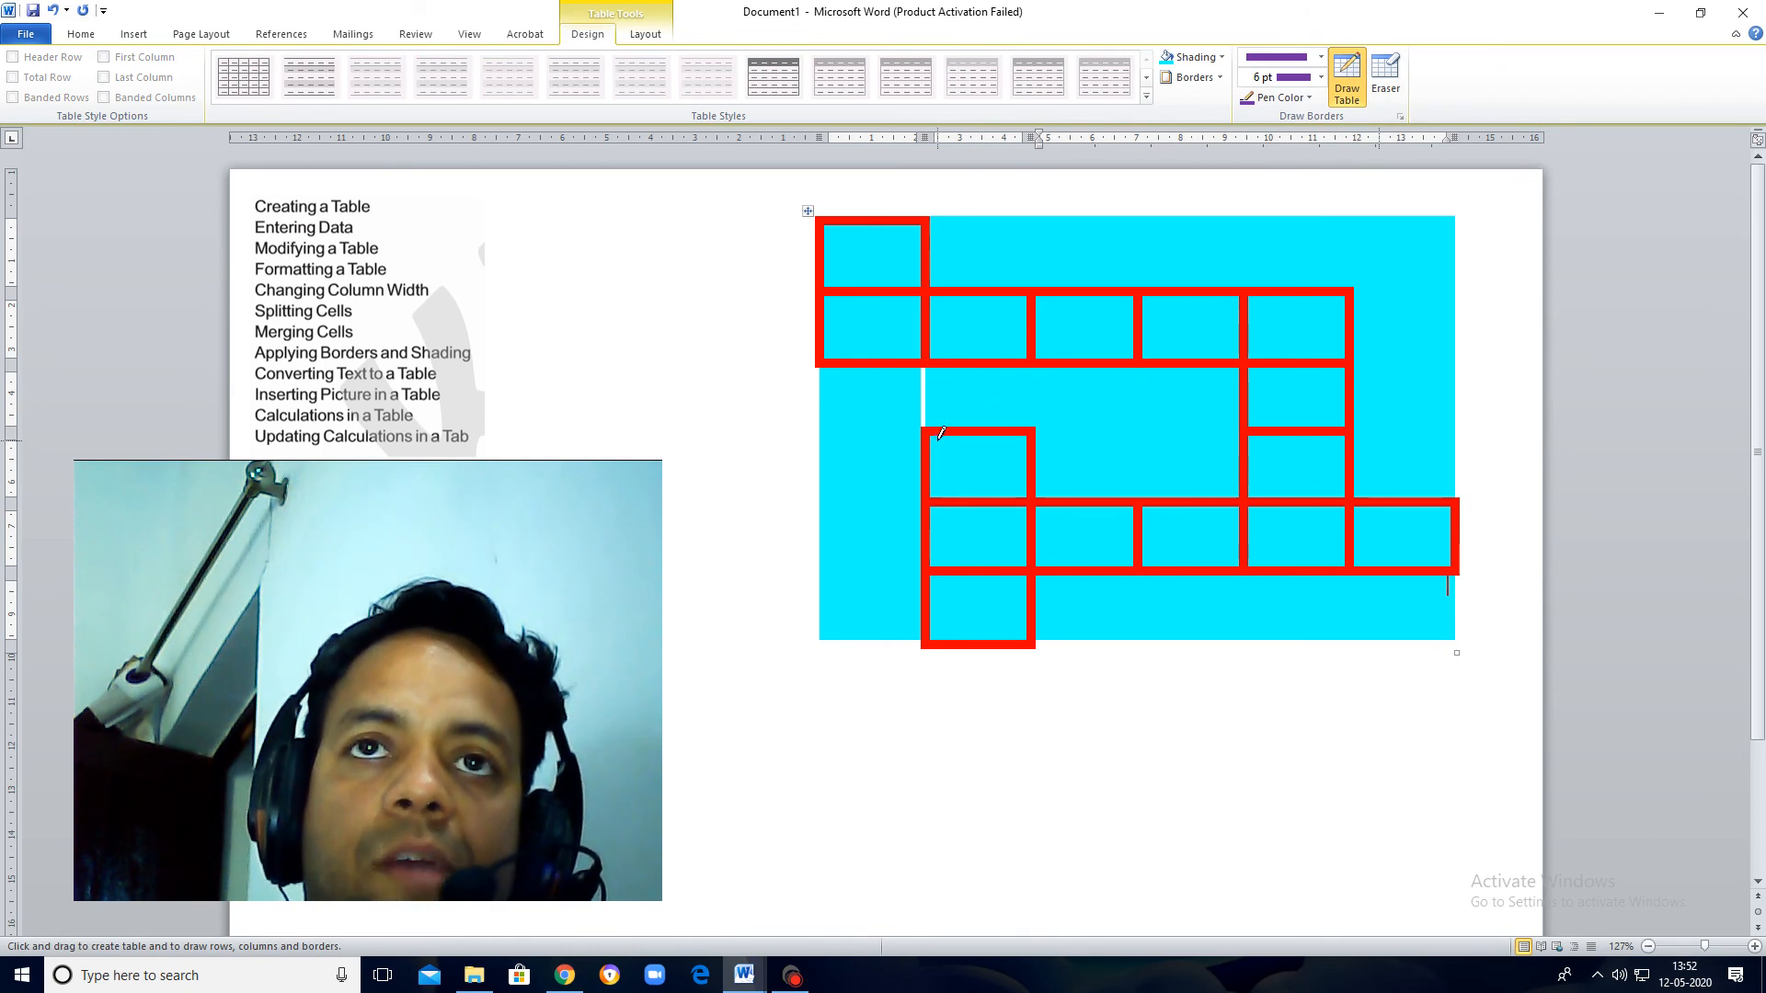
mouse_move(932, 429)
mouse_down()
mouse_move(1028, 495)
mouse_move(935, 489)
mouse_move(1032, 434)
mouse_up()
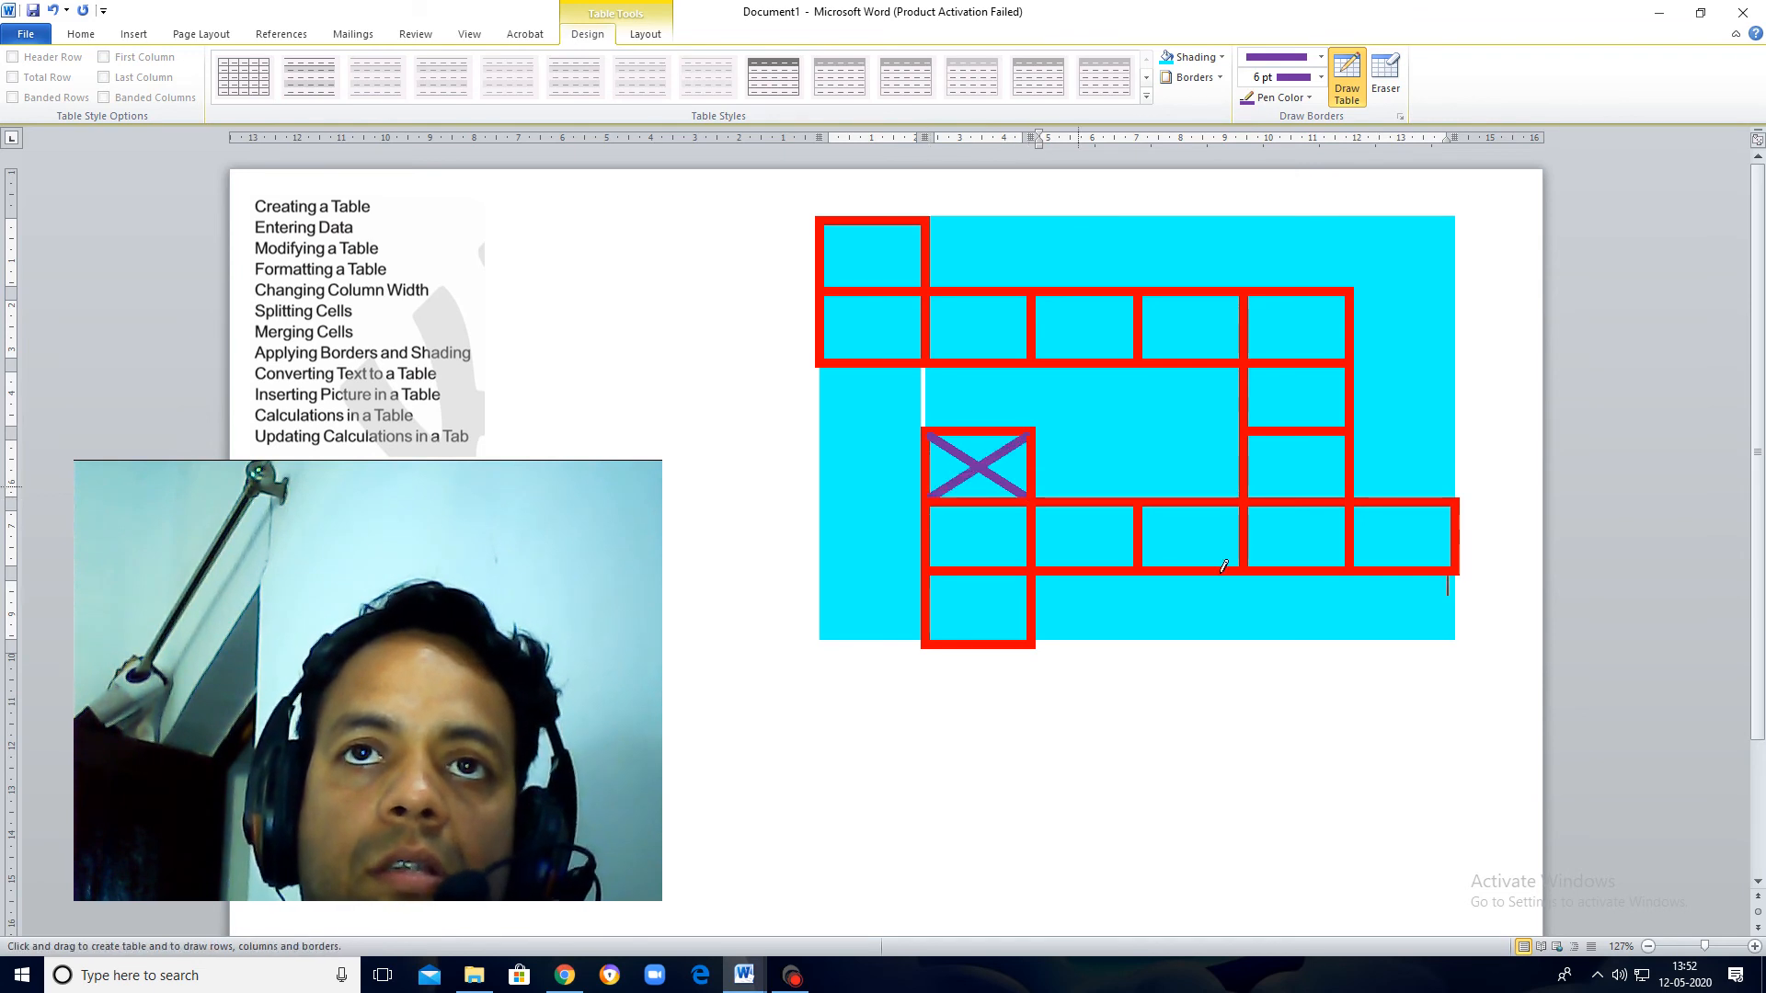
mouse_move(1250, 502)
mouse_down()
mouse_move(1345, 564)
mouse_move(1311, 520)
mouse_move(1345, 504)
mouse_up()
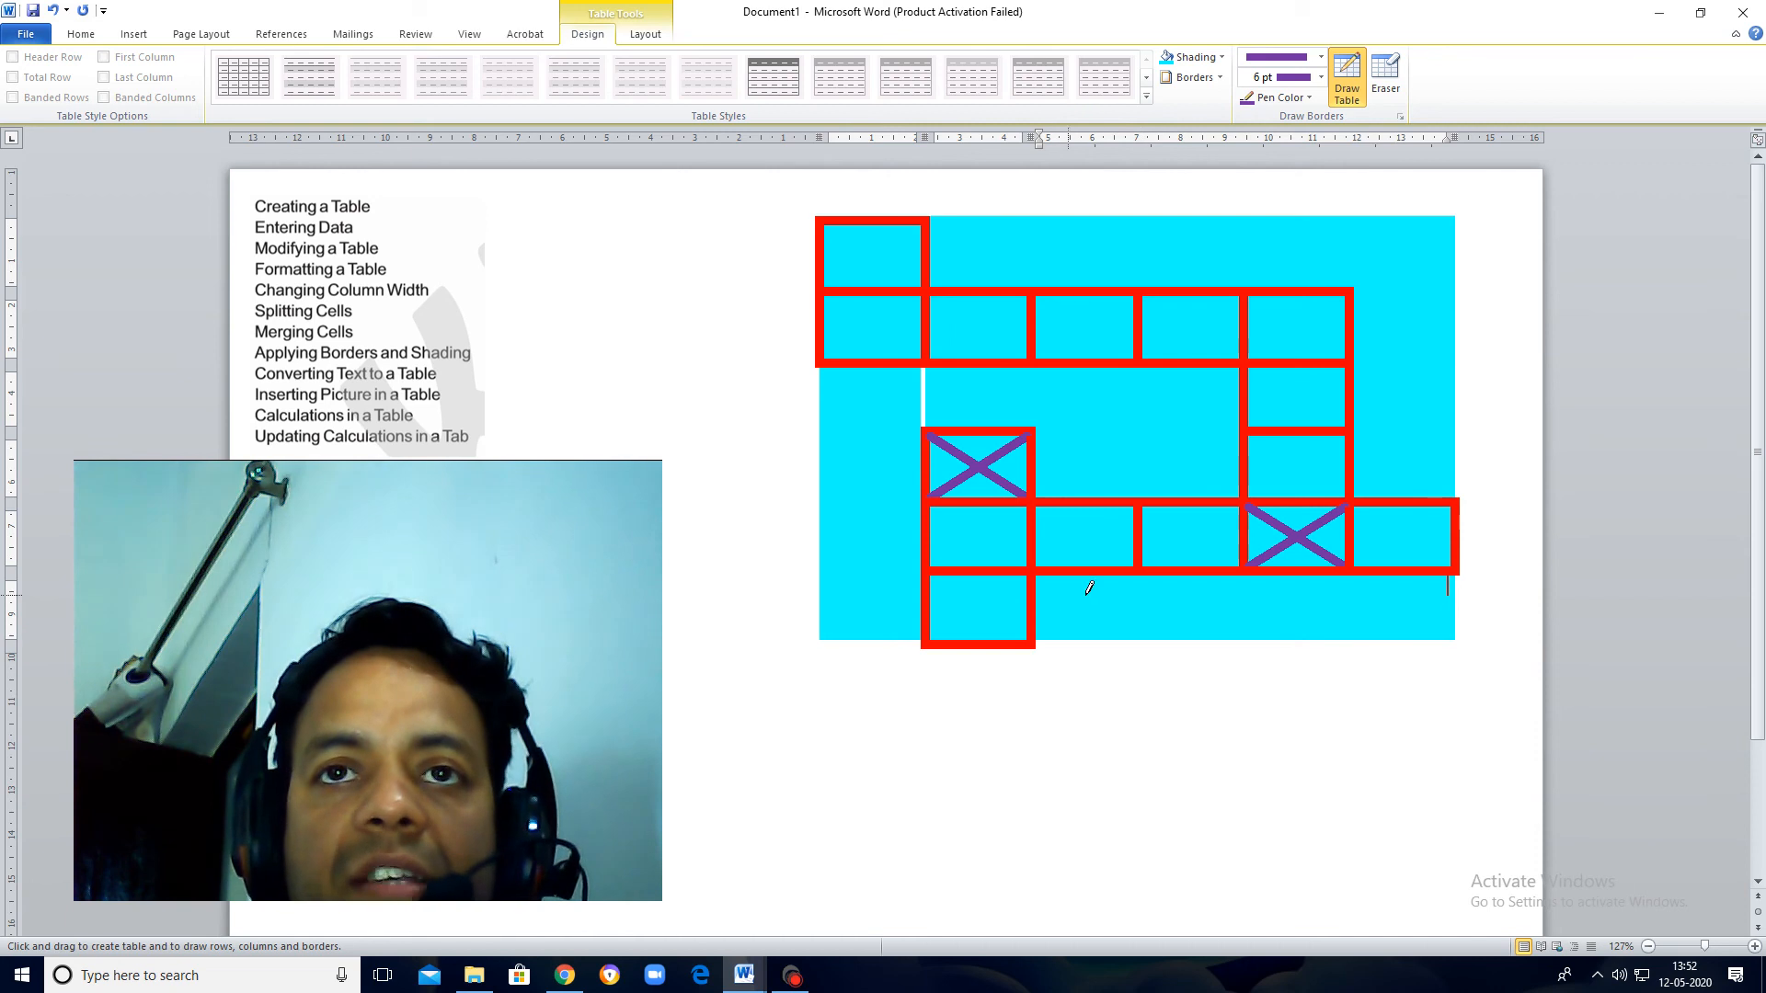
mouse_move(1138, 574)
mouse_down()
mouse_move(1138, 641)
mouse_move(1073, 641)
mouse_move(1114, 642)
mouse_up()
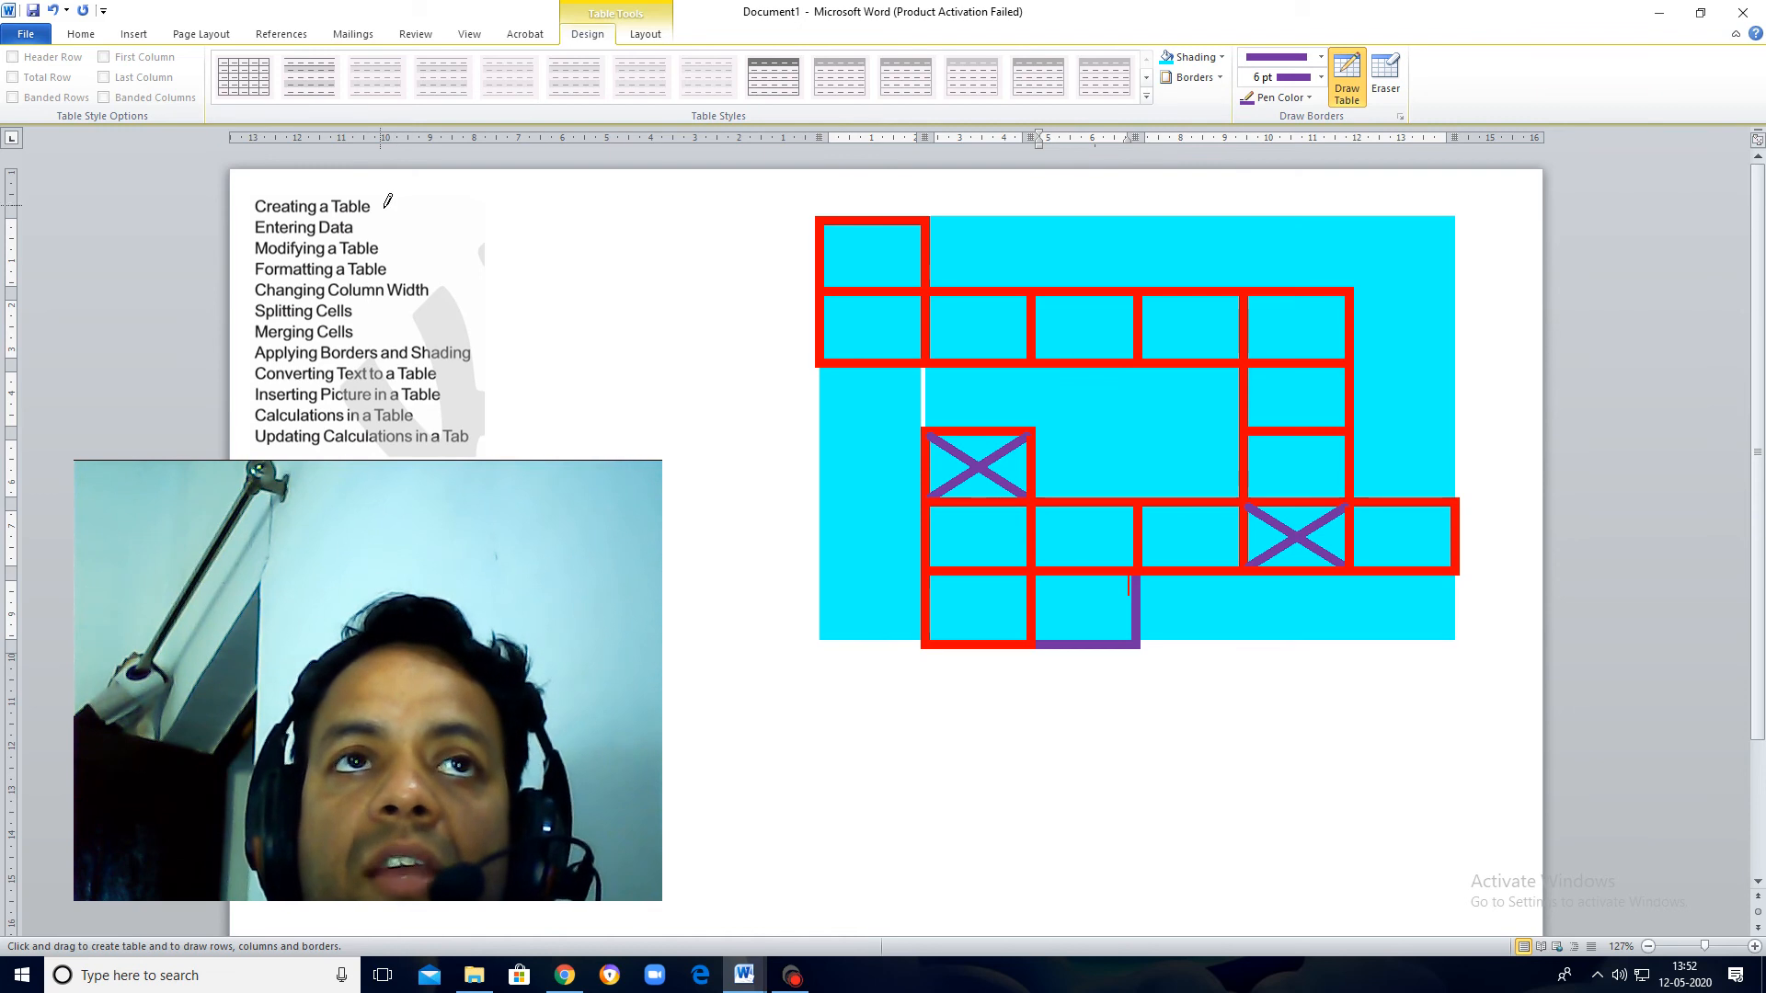
Step: Insert a left block arrow about 1.44 cm wide and 0.33 cm high beside the "Creating a Table" line
click(134, 34)
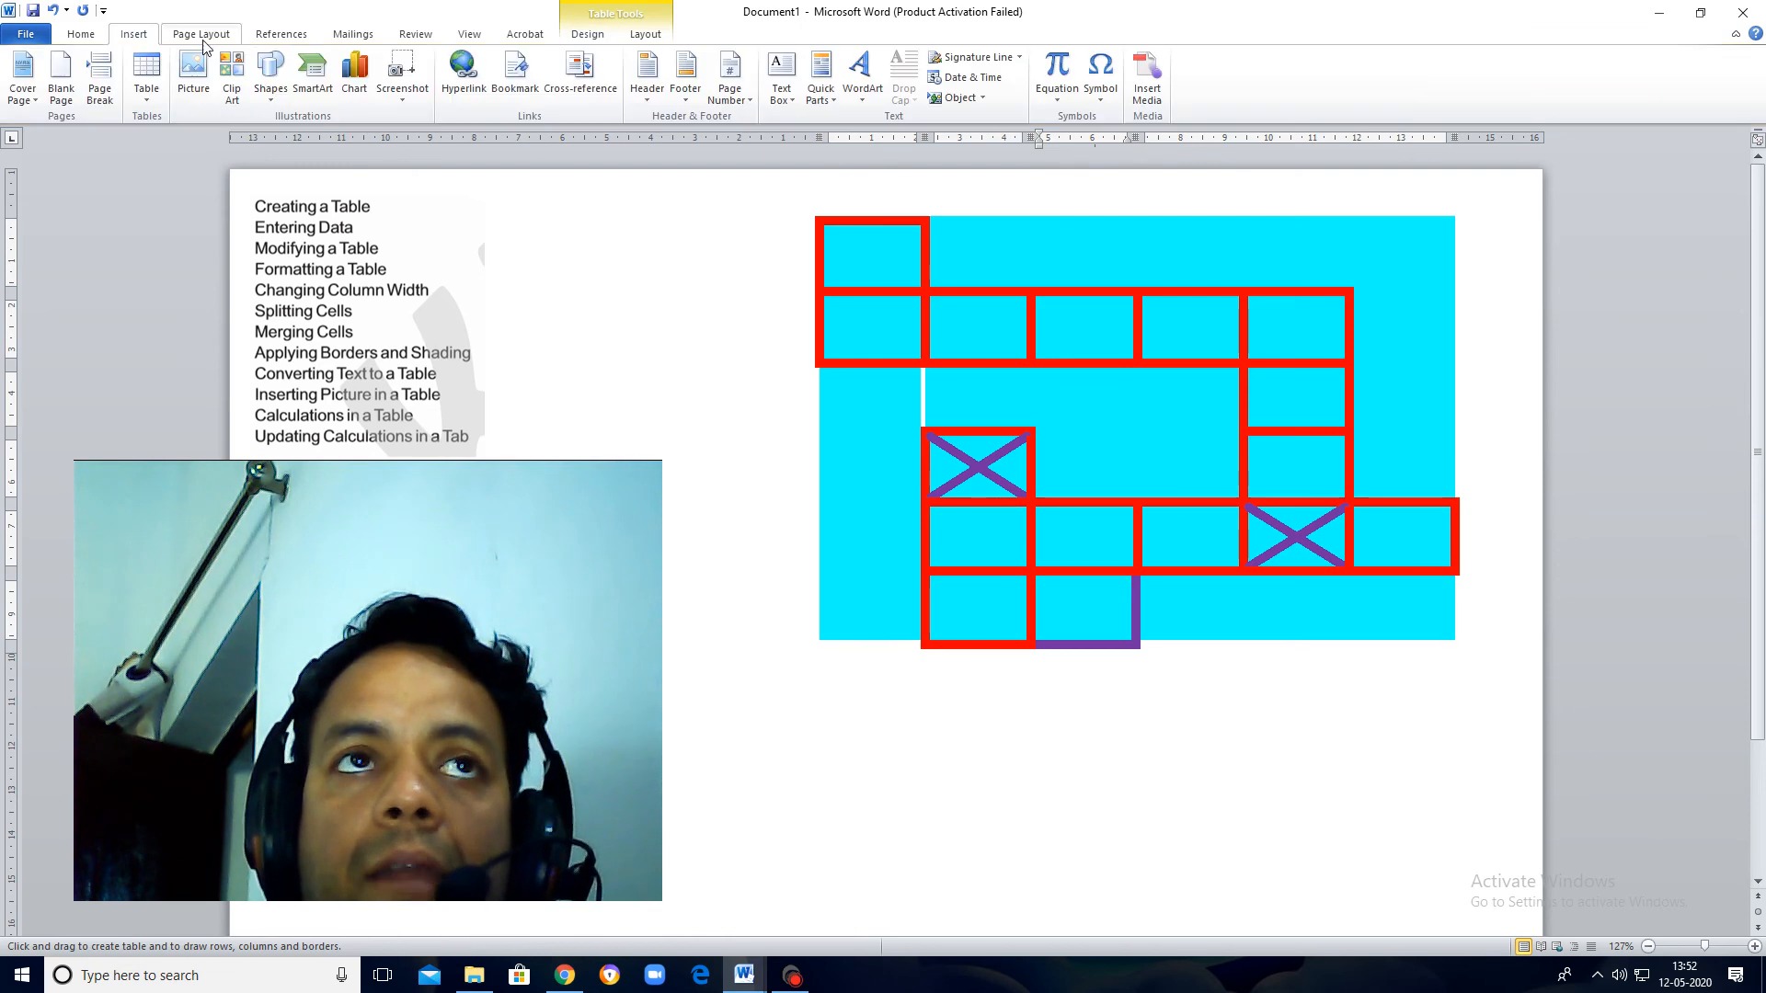
click(272, 88)
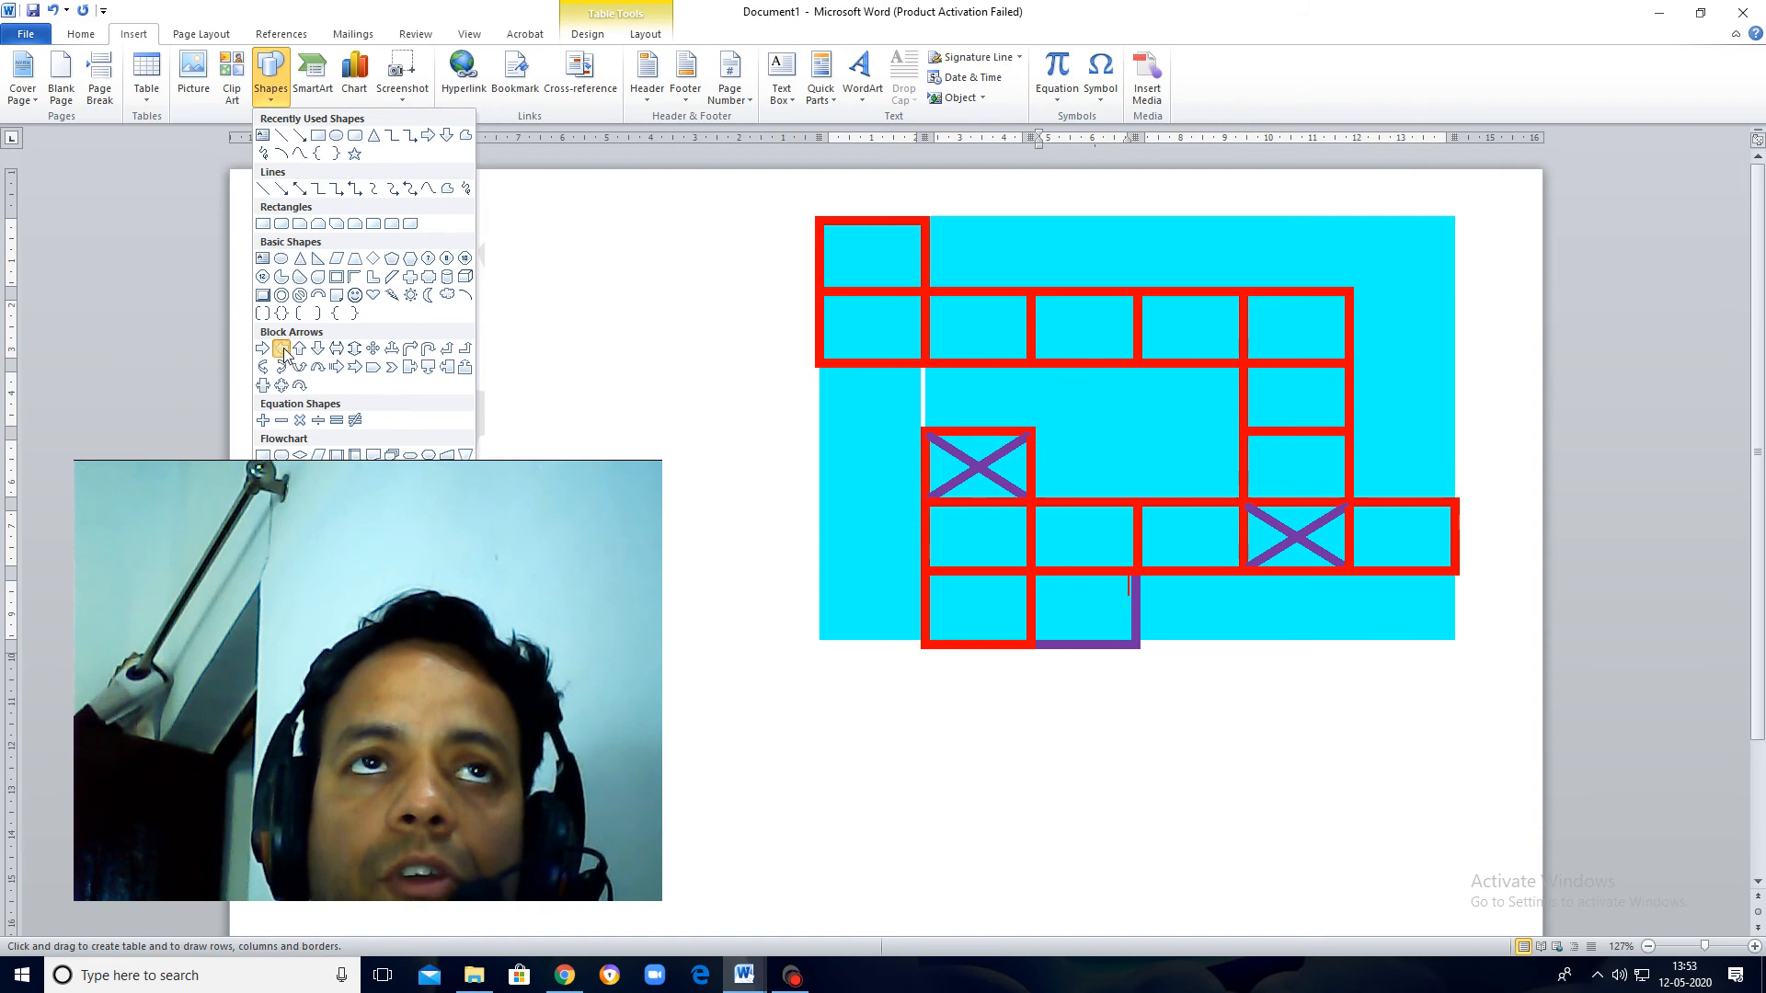
click(274, 64)
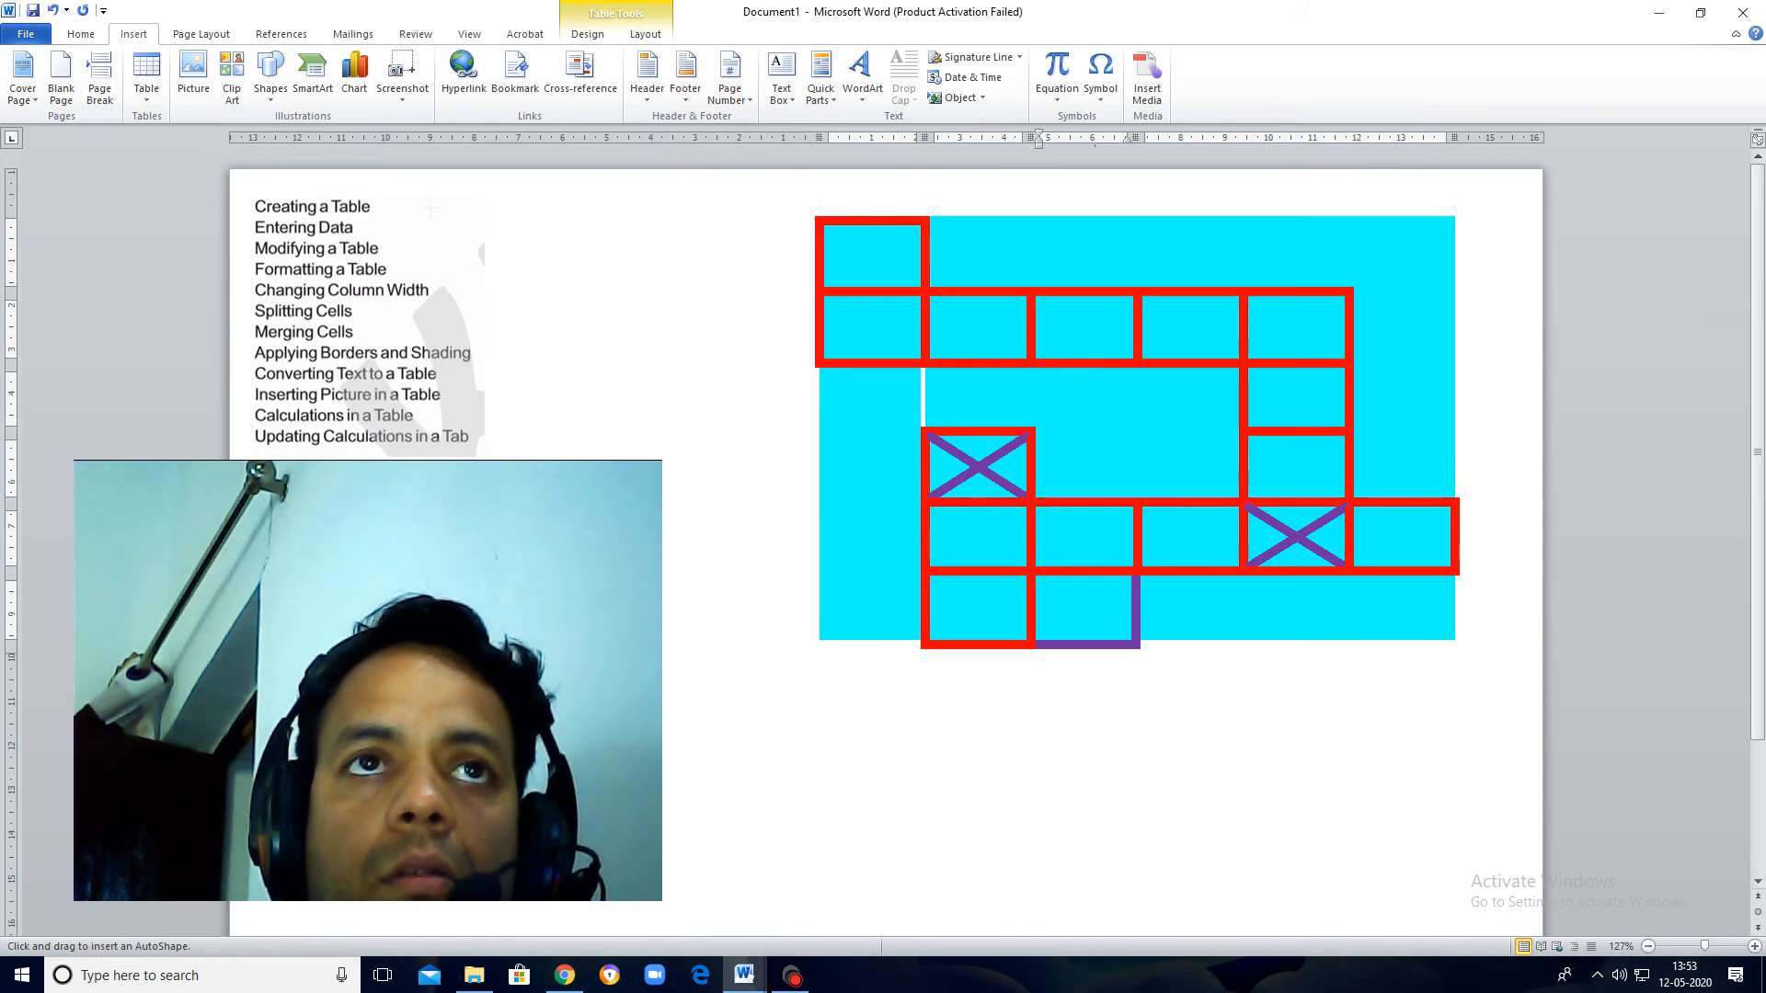
drag(407, 204, 471, 209)
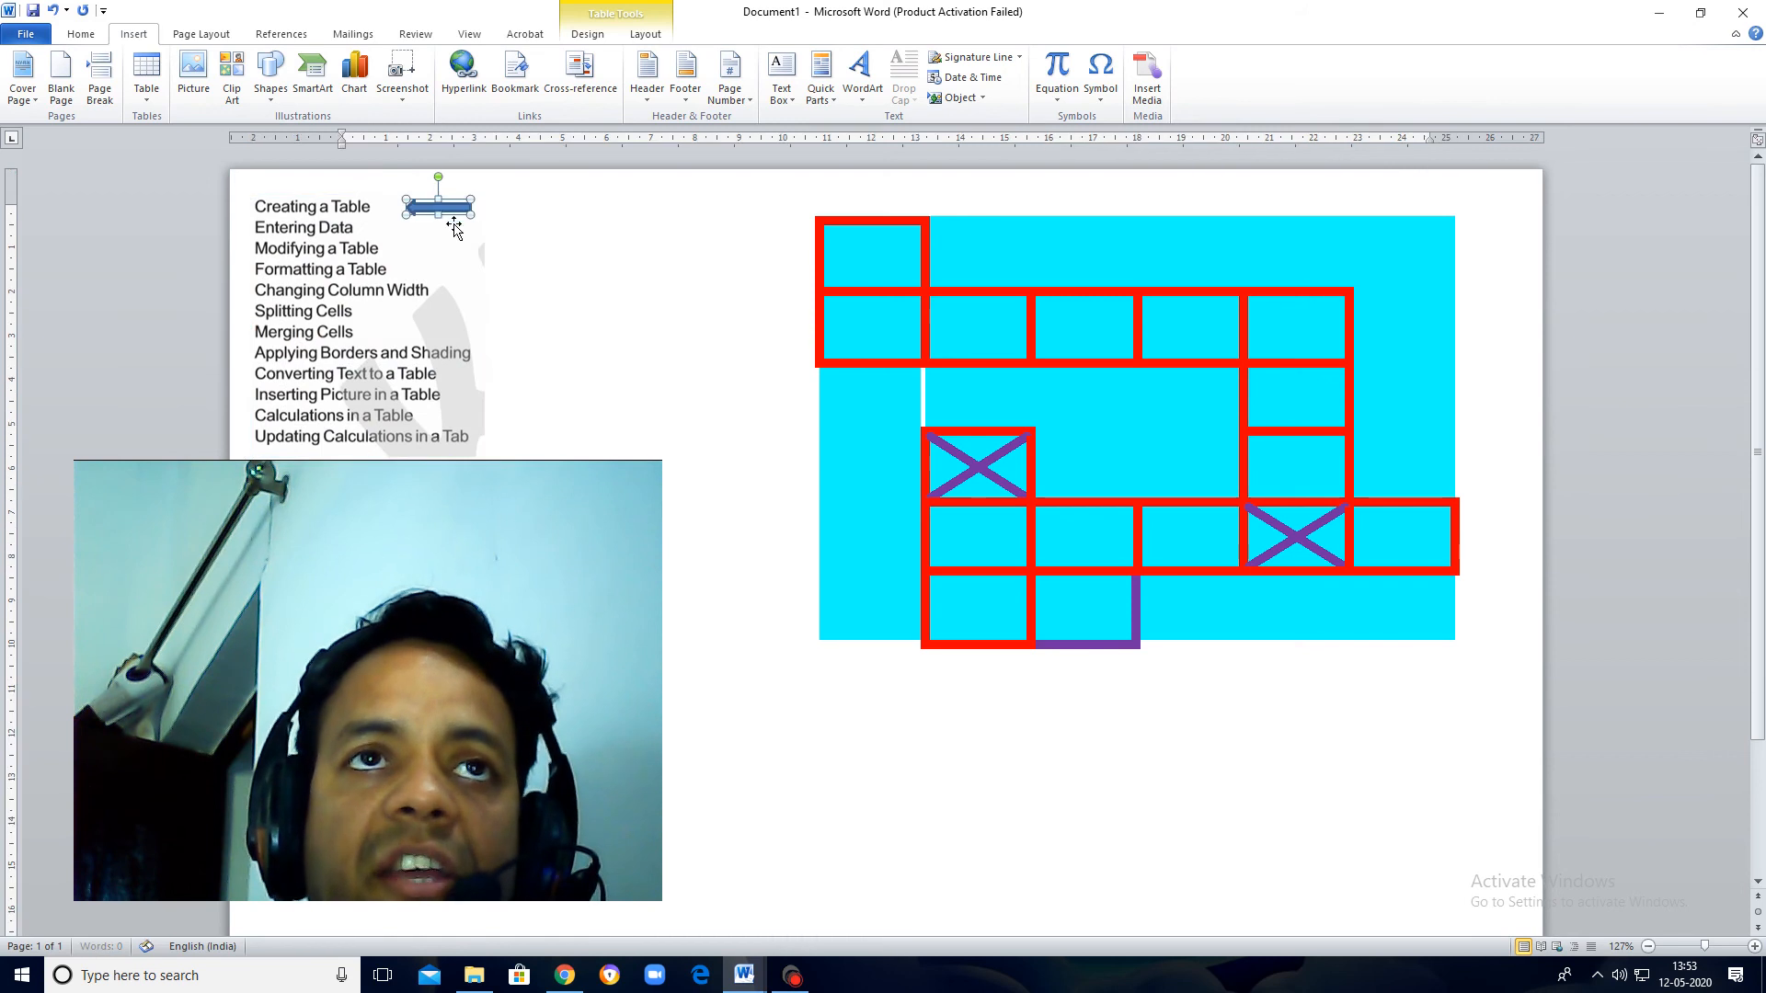
Step: Duplicate the arrow and place the copy beside the "Entering Data" line
key(ctrl+c)
key(ctrl+v)
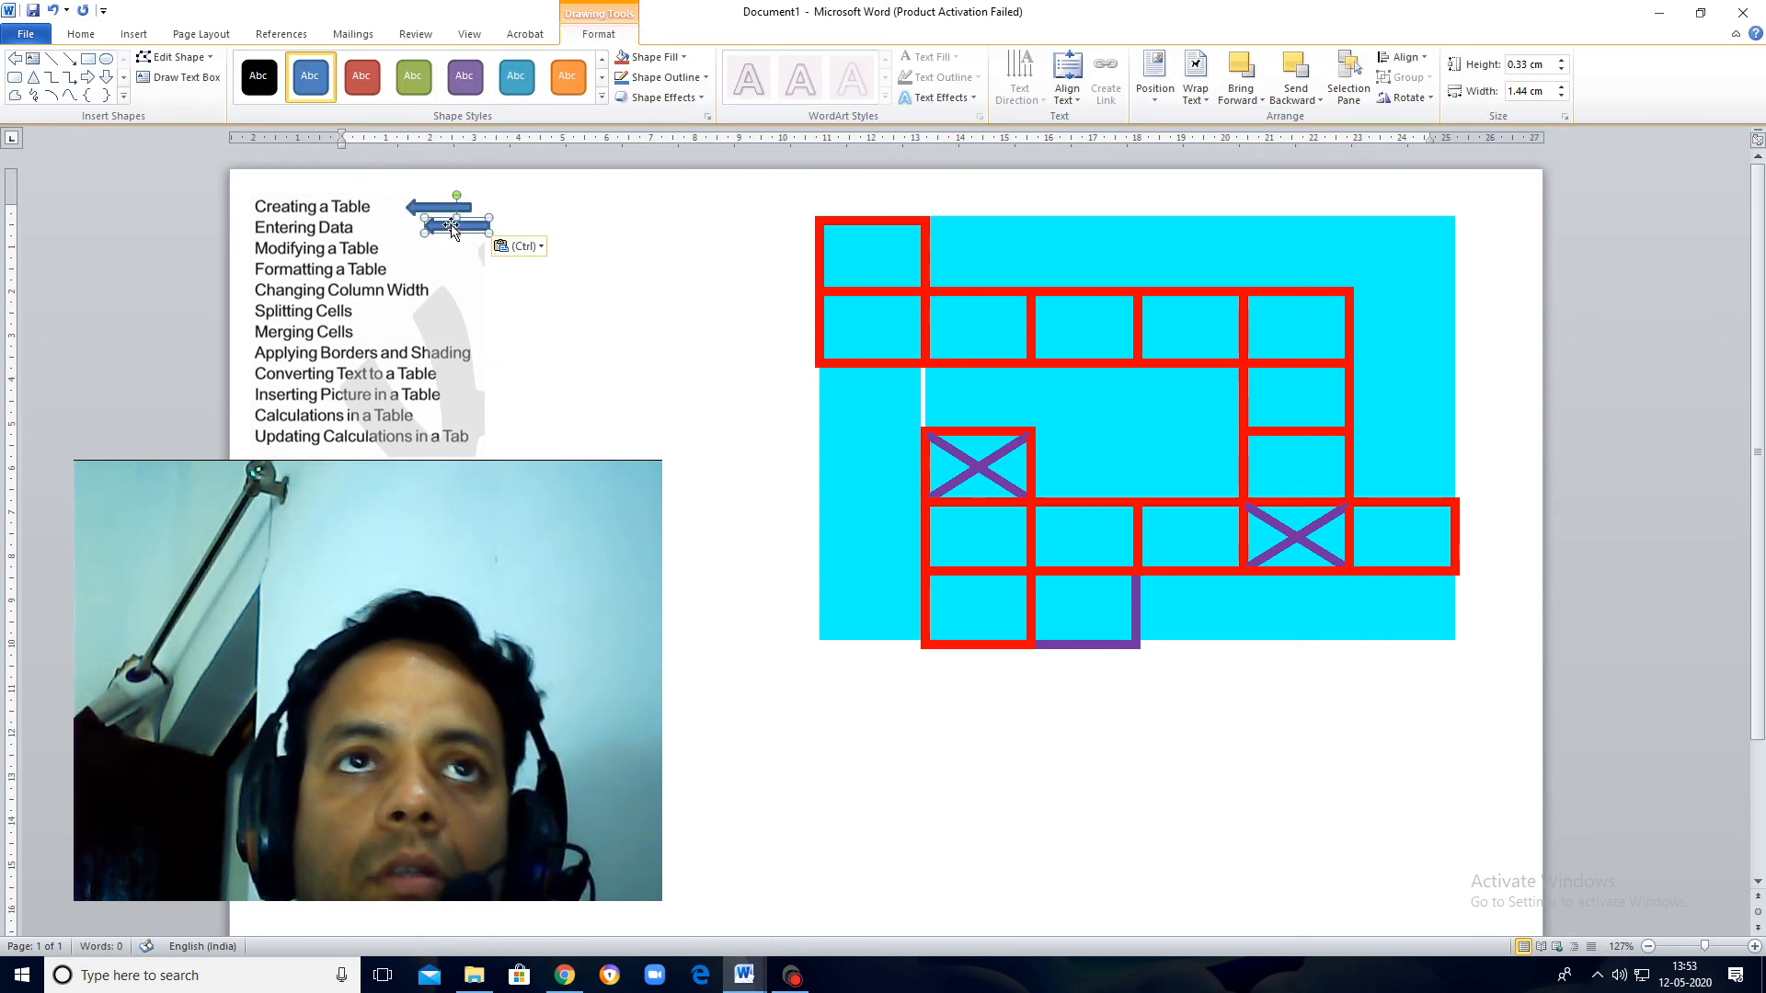
drag(445, 226, 399, 226)
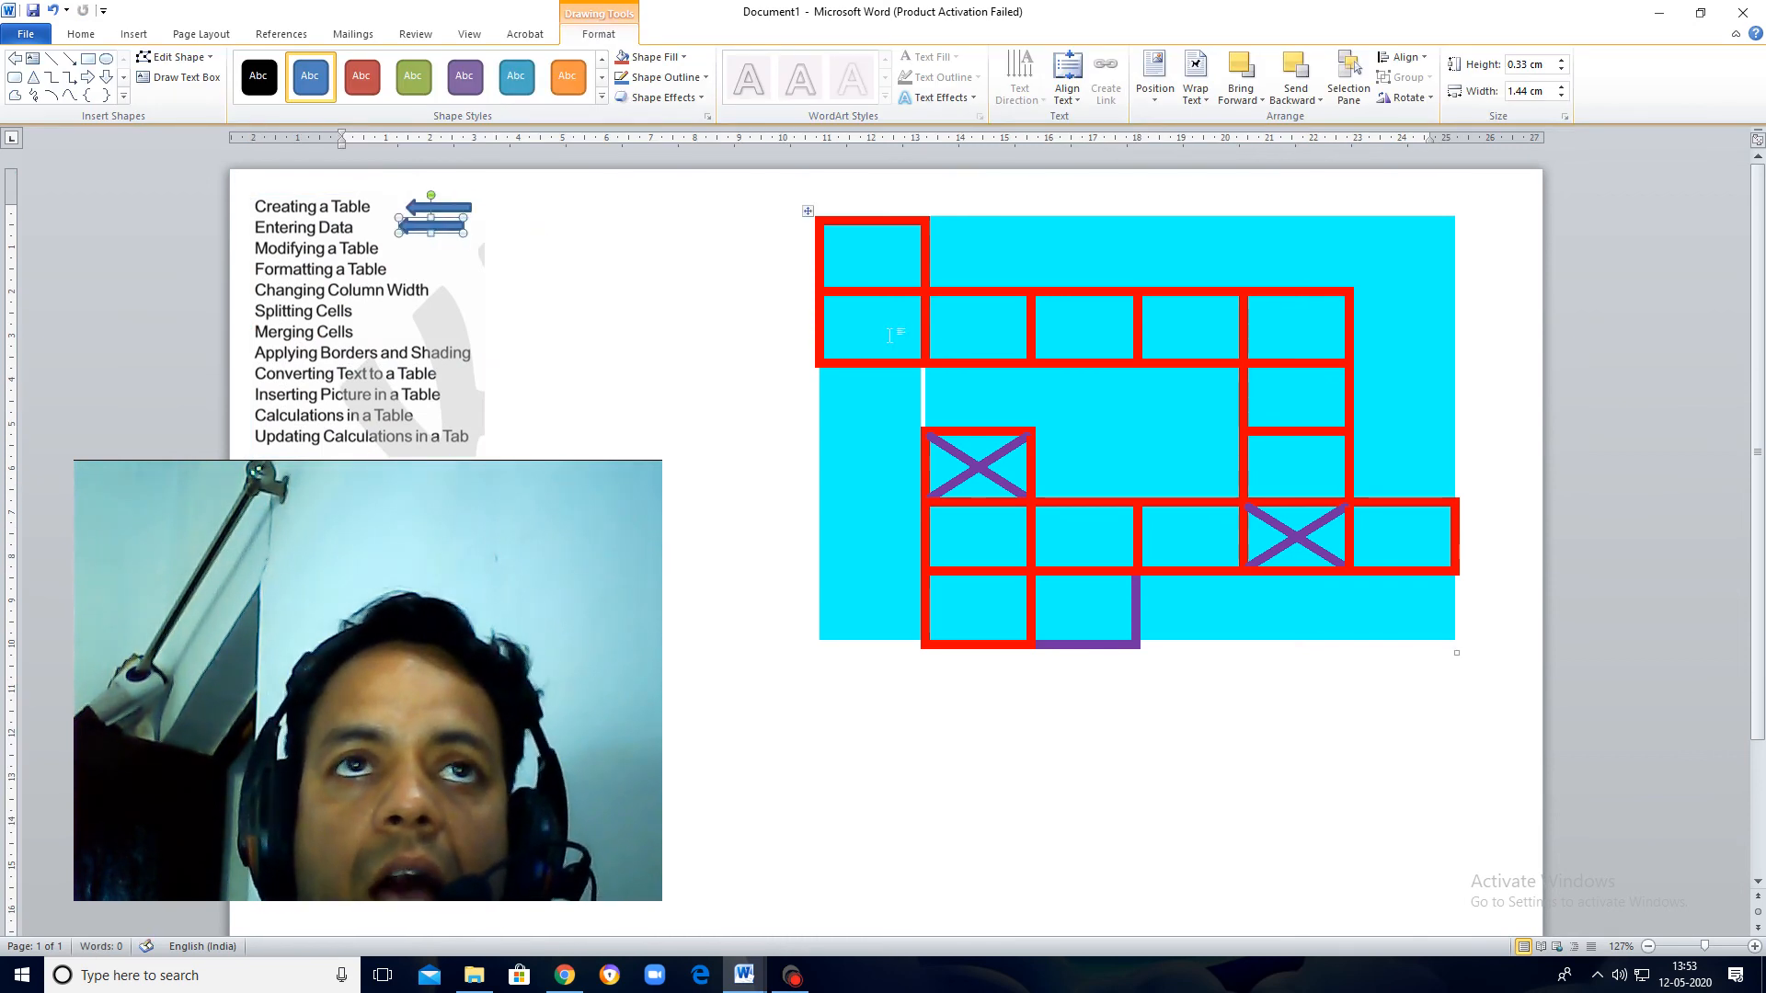
Step: Enter "fgsdhjfhj" in the second row's first cell and "fgfdgd" in its second cell
click(881, 329)
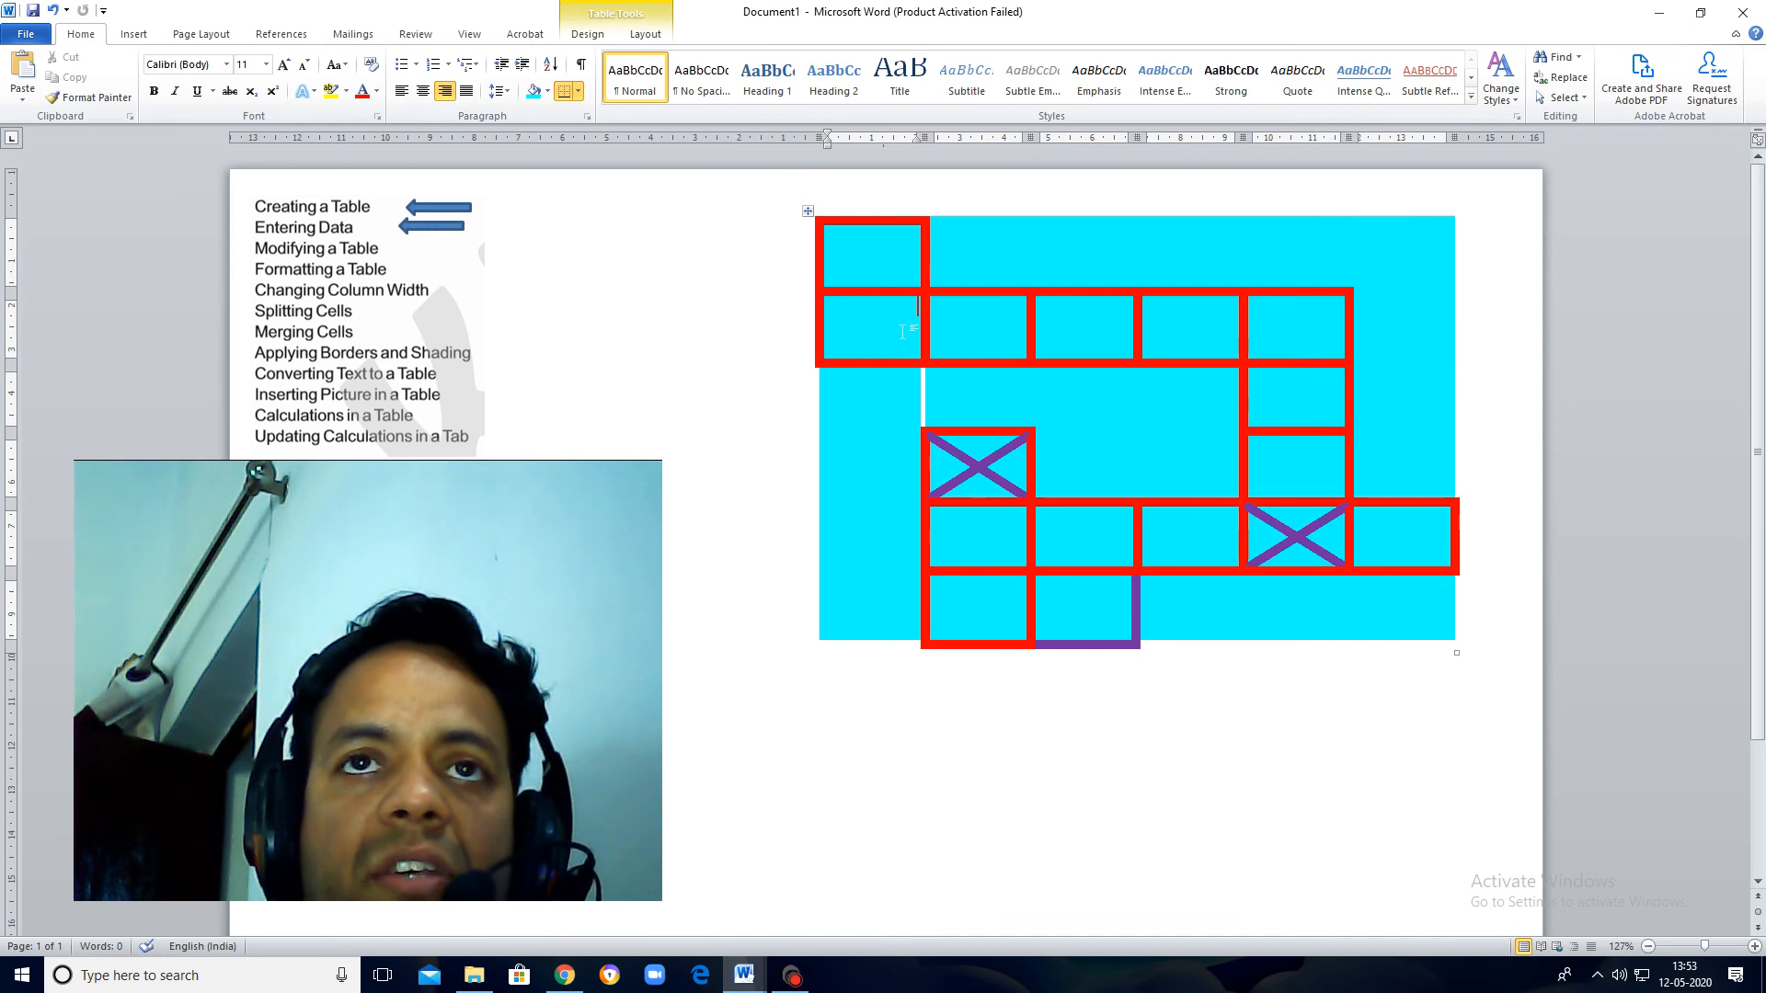
text(fgsdhjfhj)
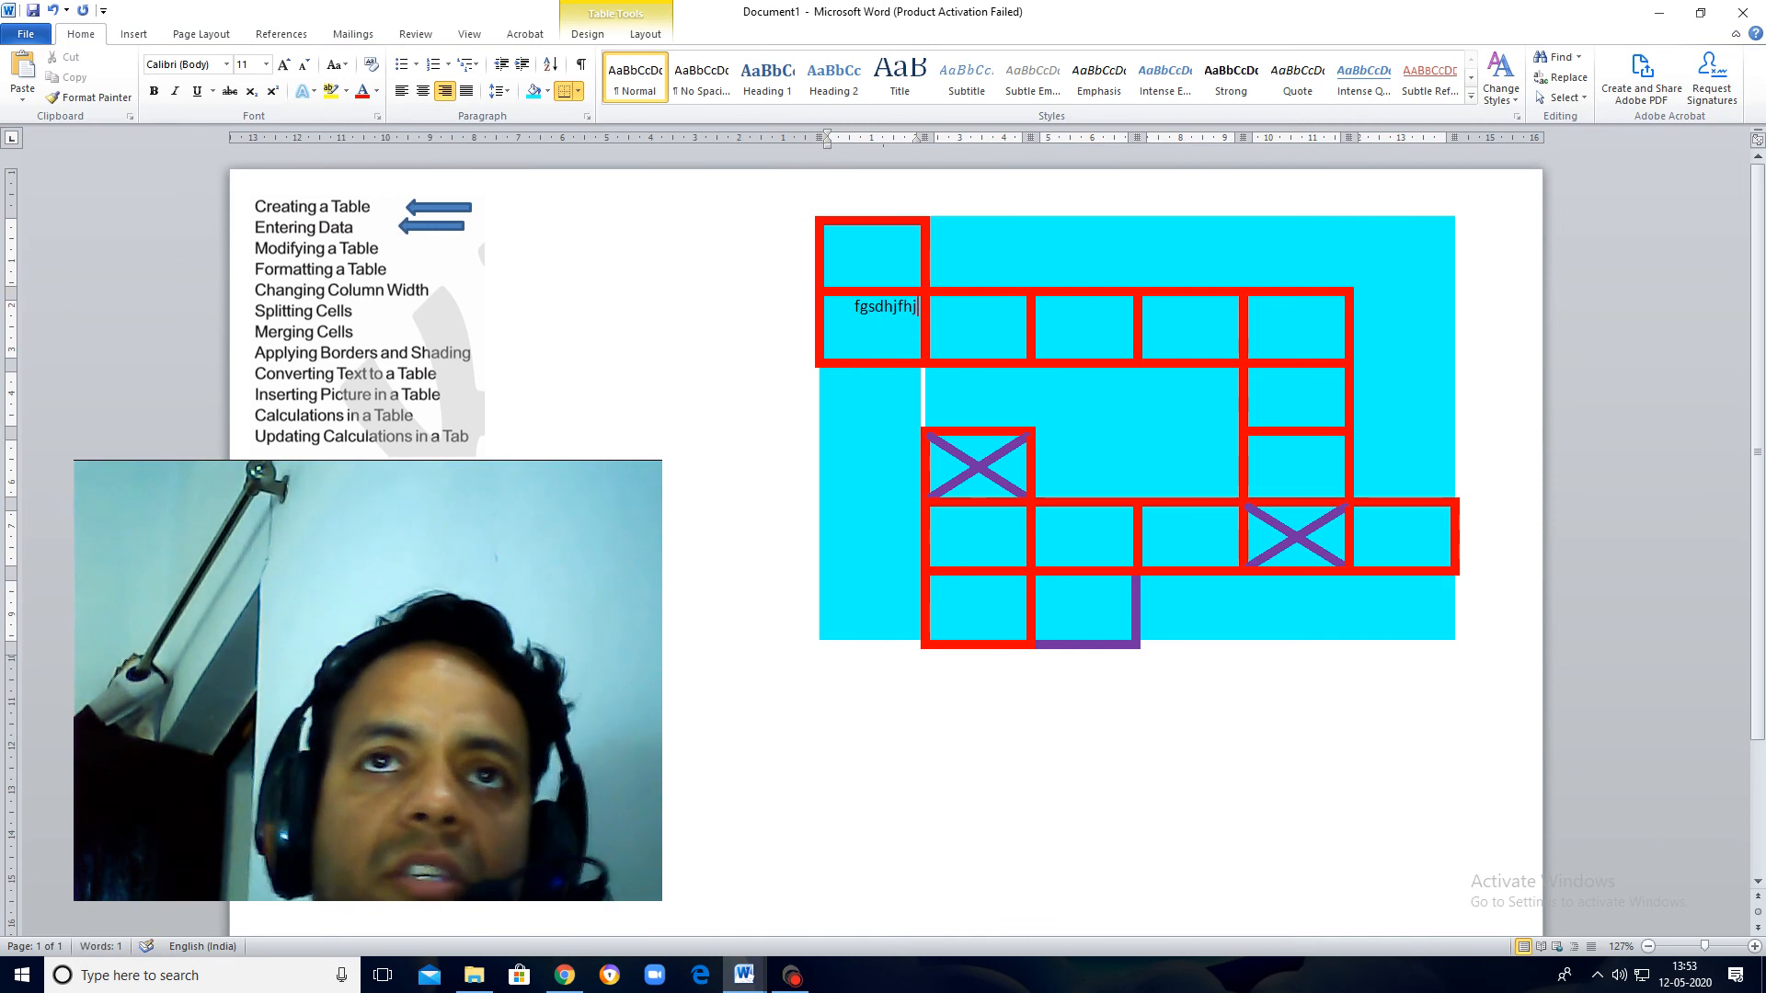
key(Tab)
text(fgfdgd)
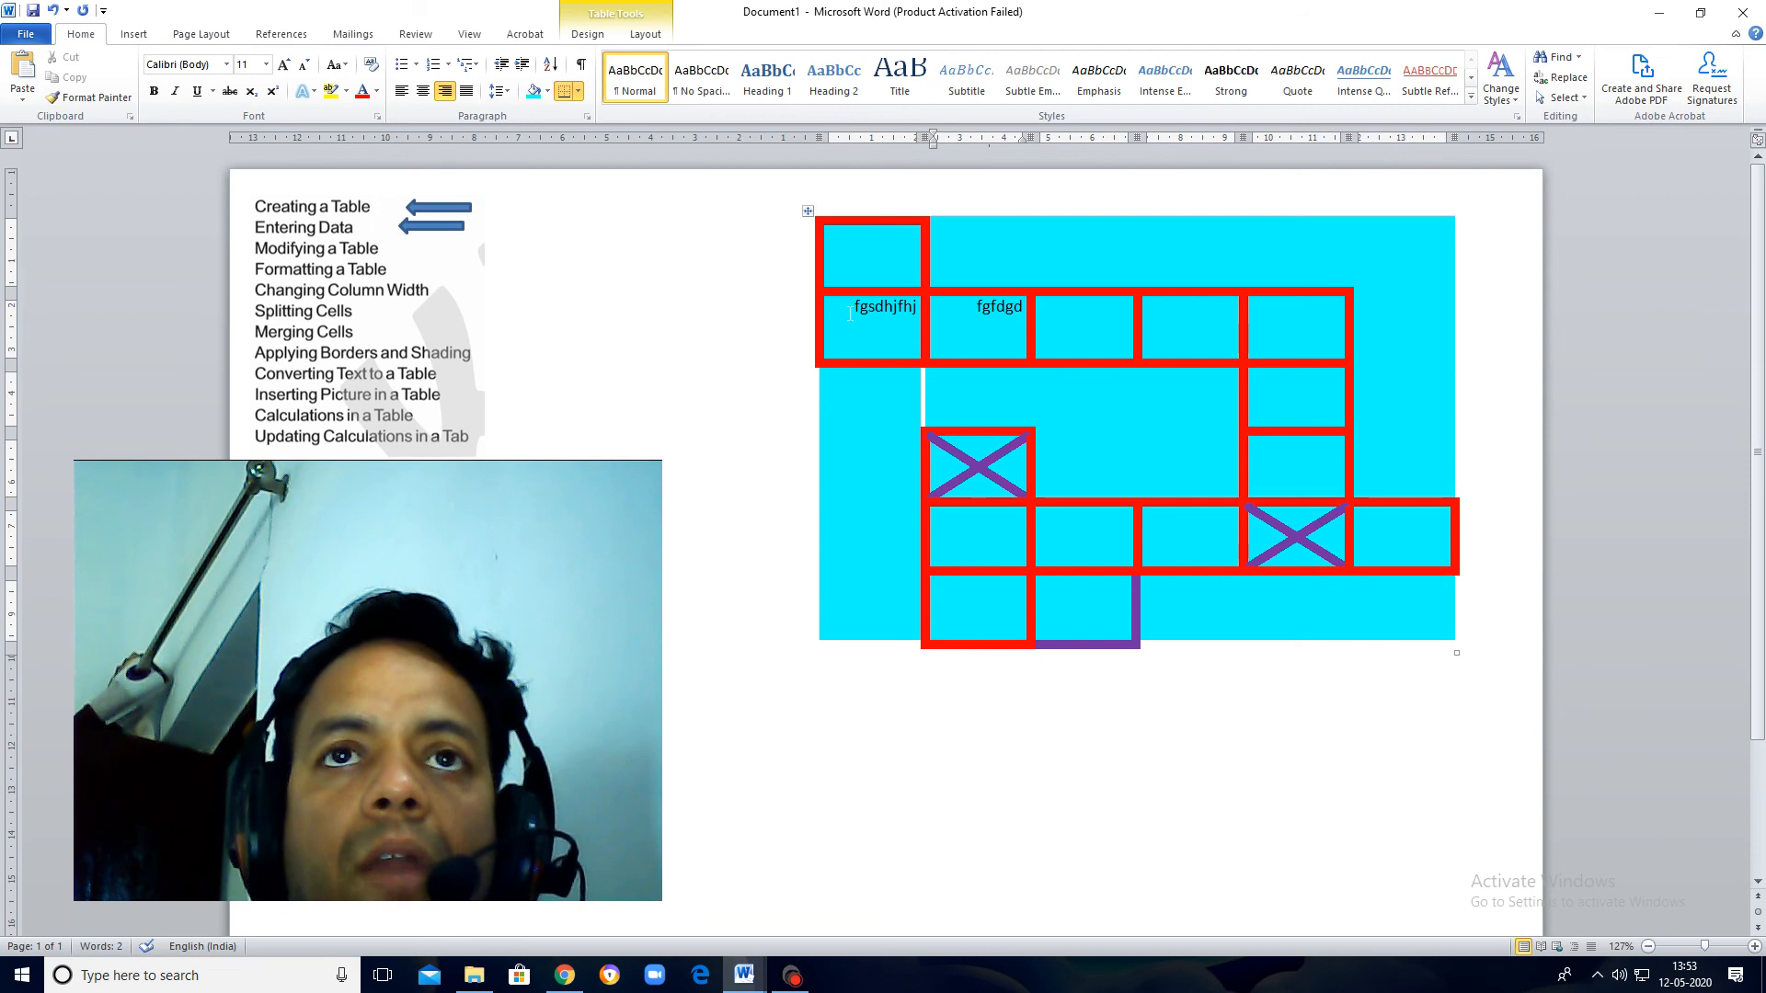
Step: Set the paragraph spacing before and after the text "fgsdhjfhj" to 6 pt
drag(850, 313, 920, 310)
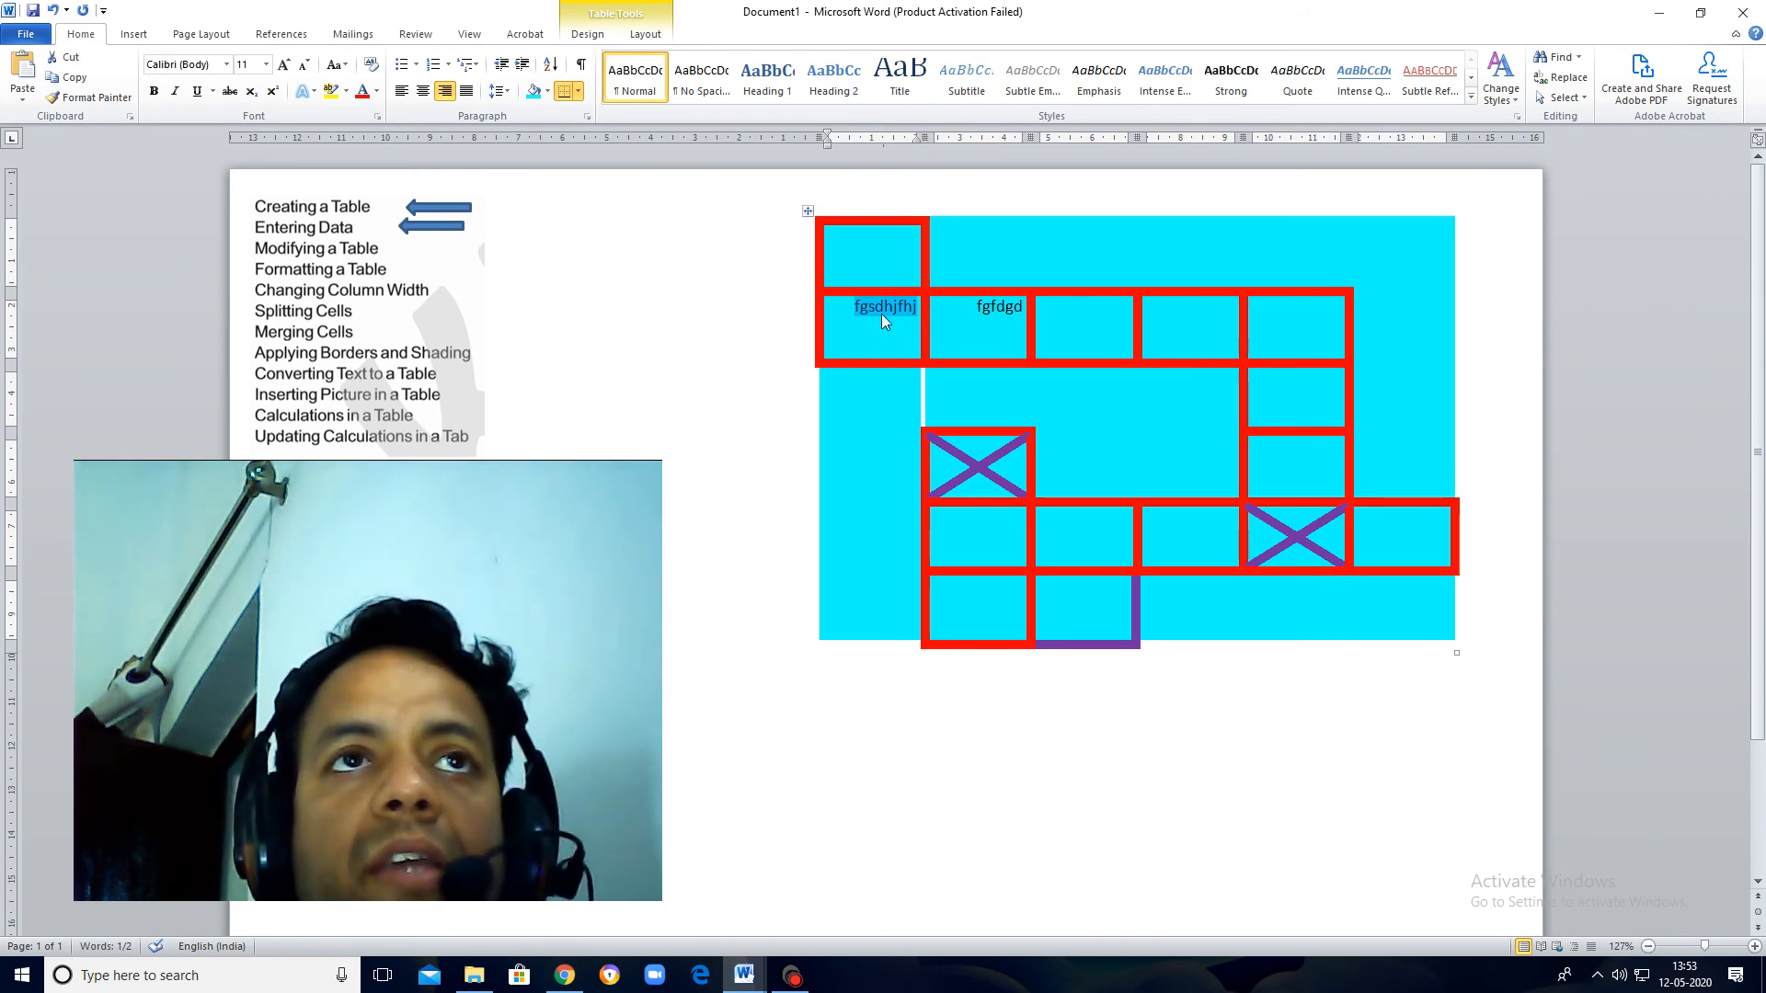
click(590, 117)
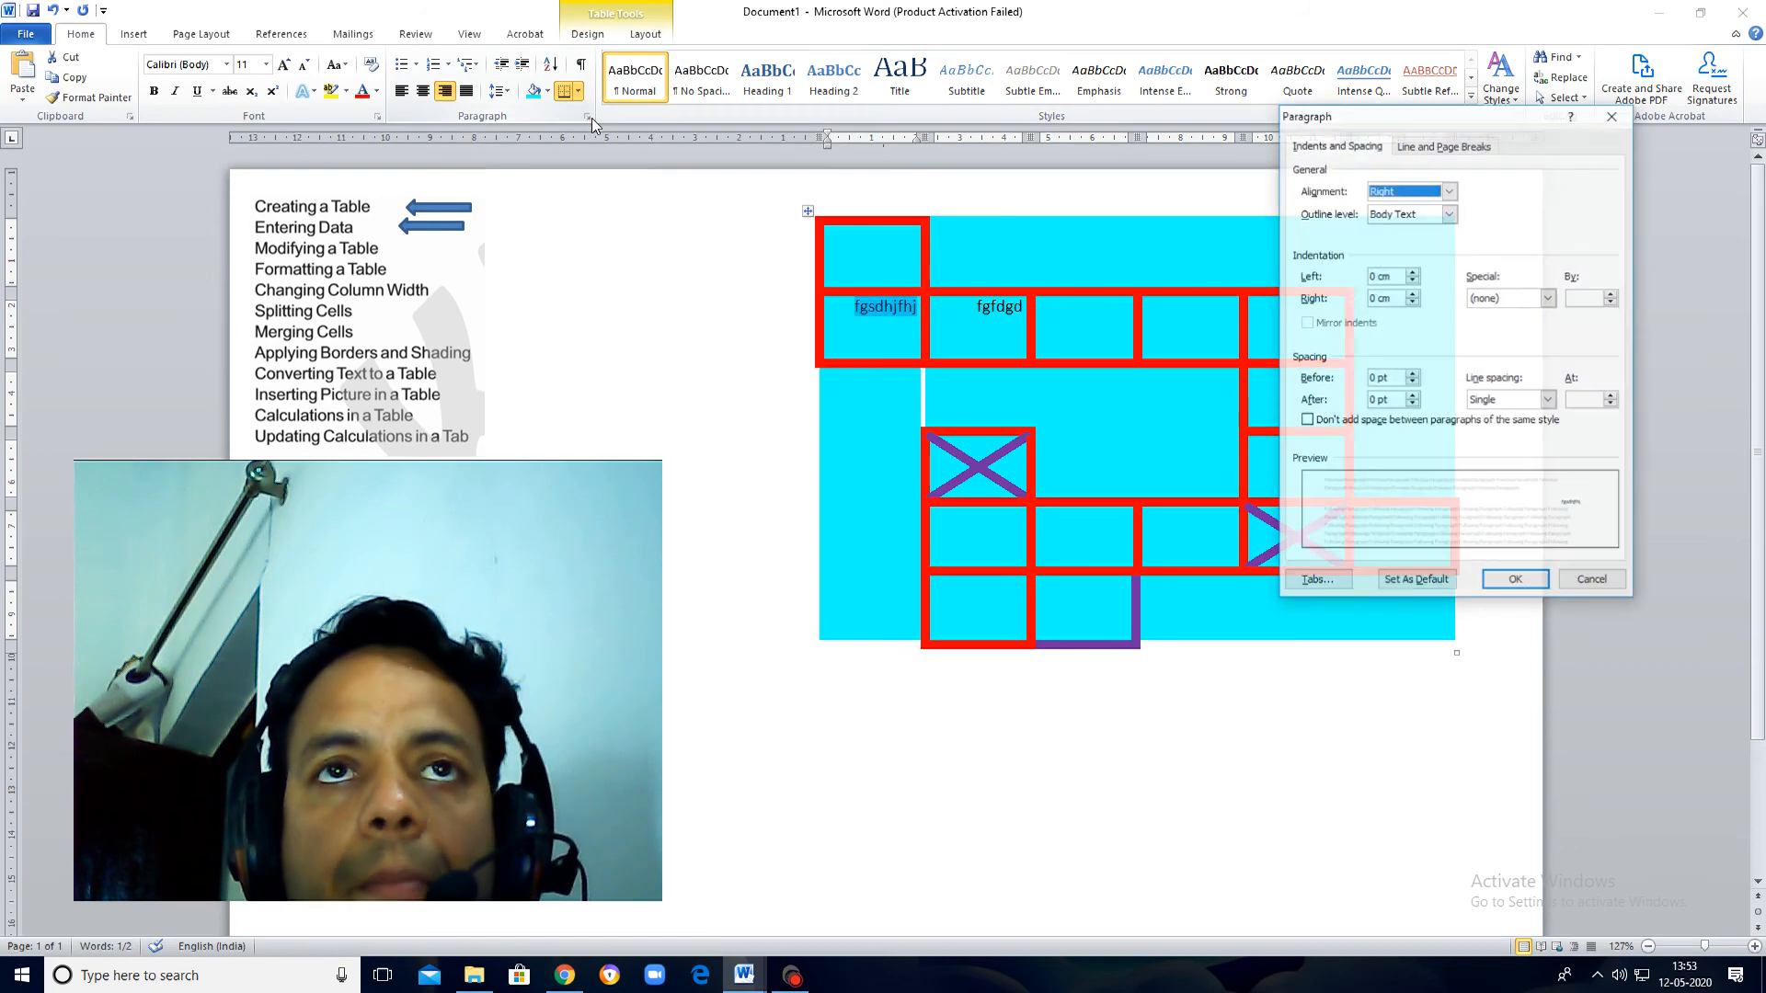
click(1411, 374)
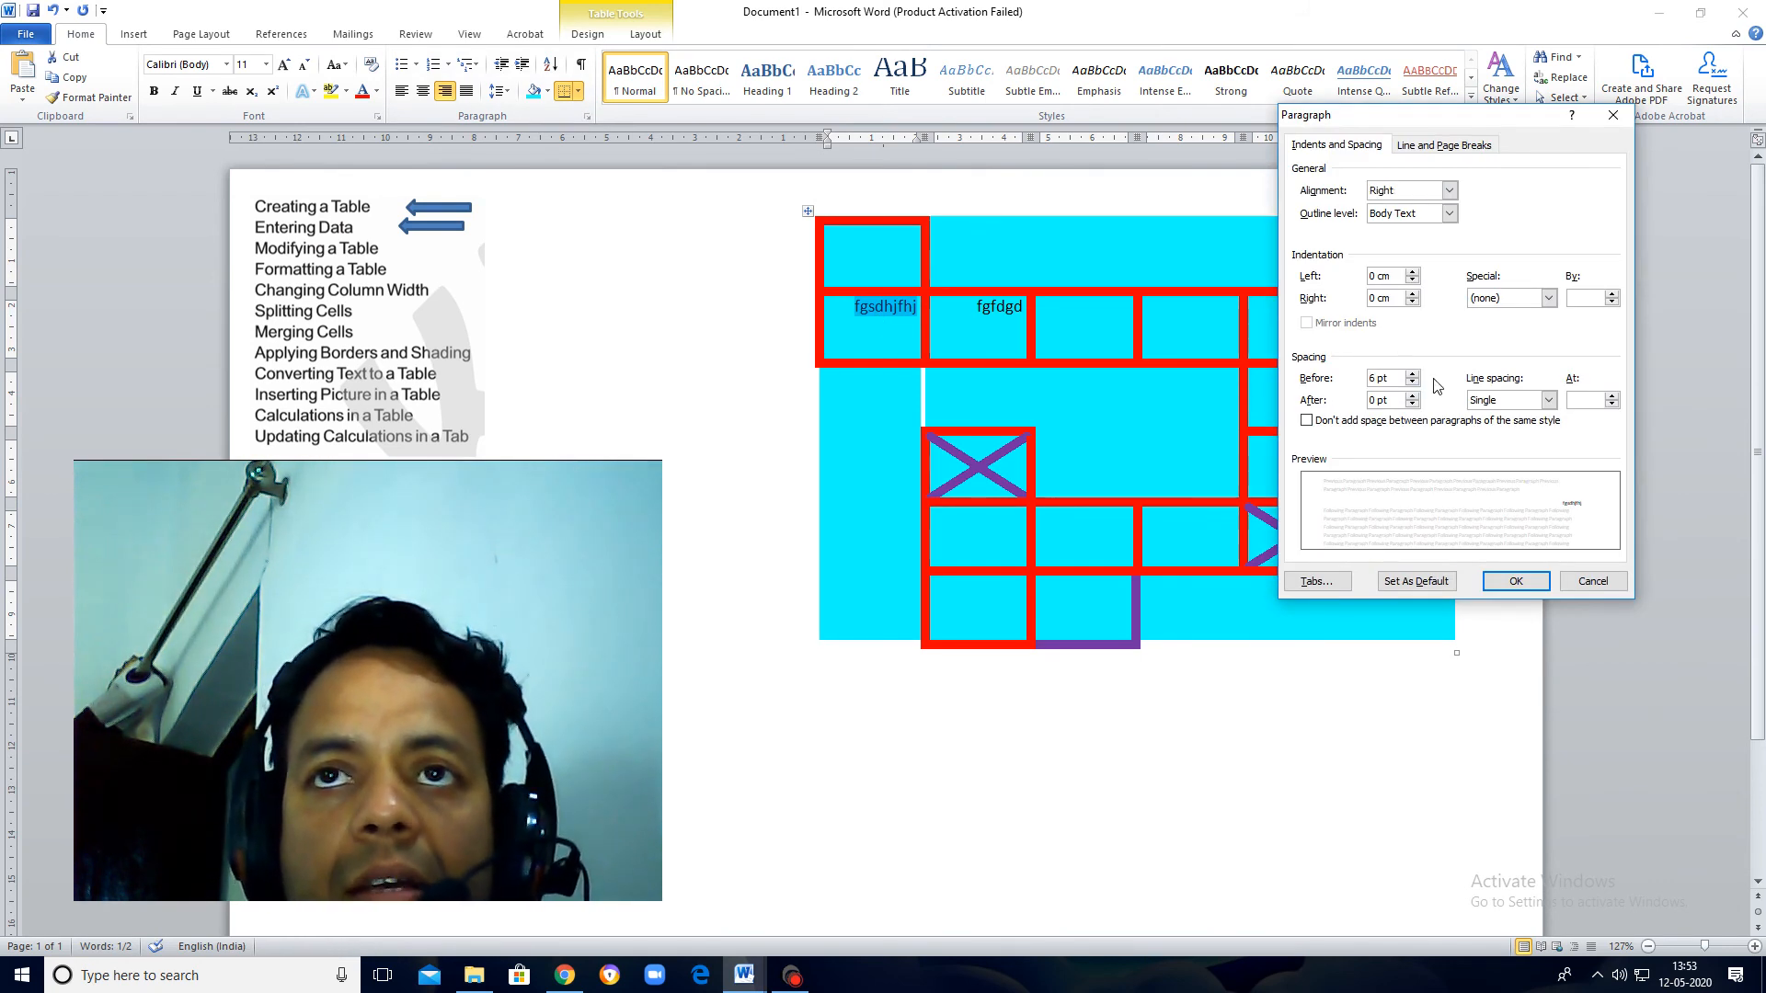
click(1412, 396)
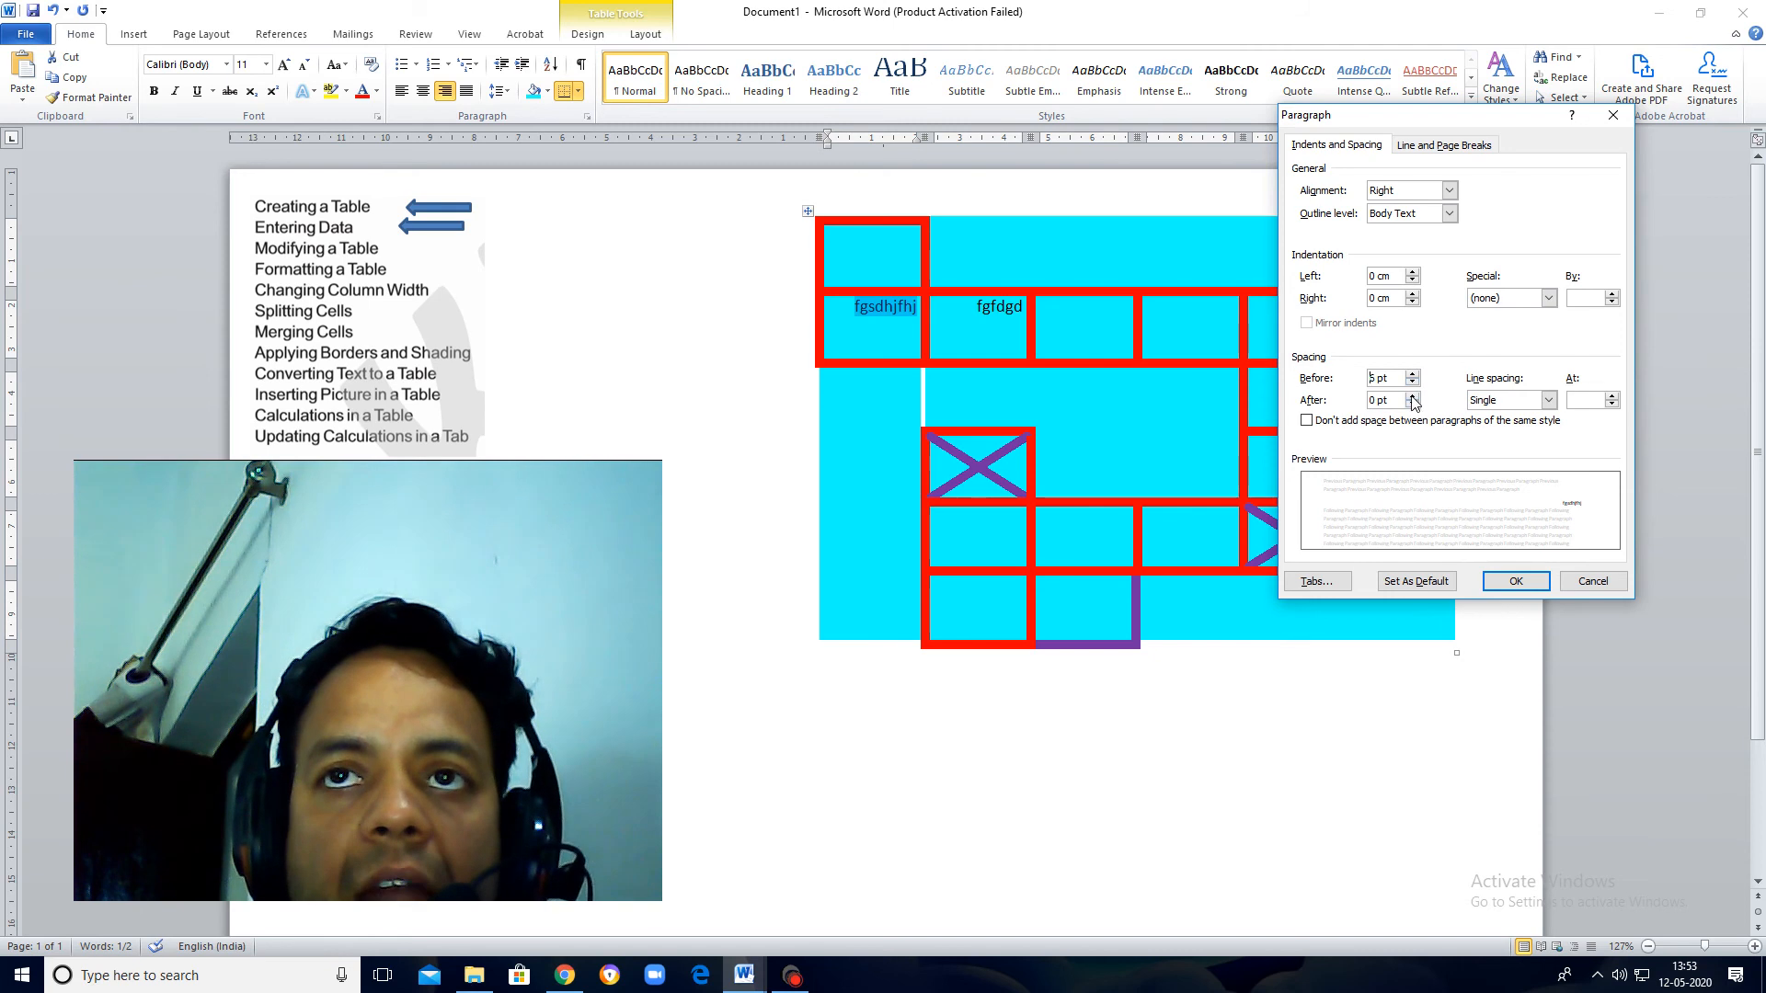
click(1516, 581)
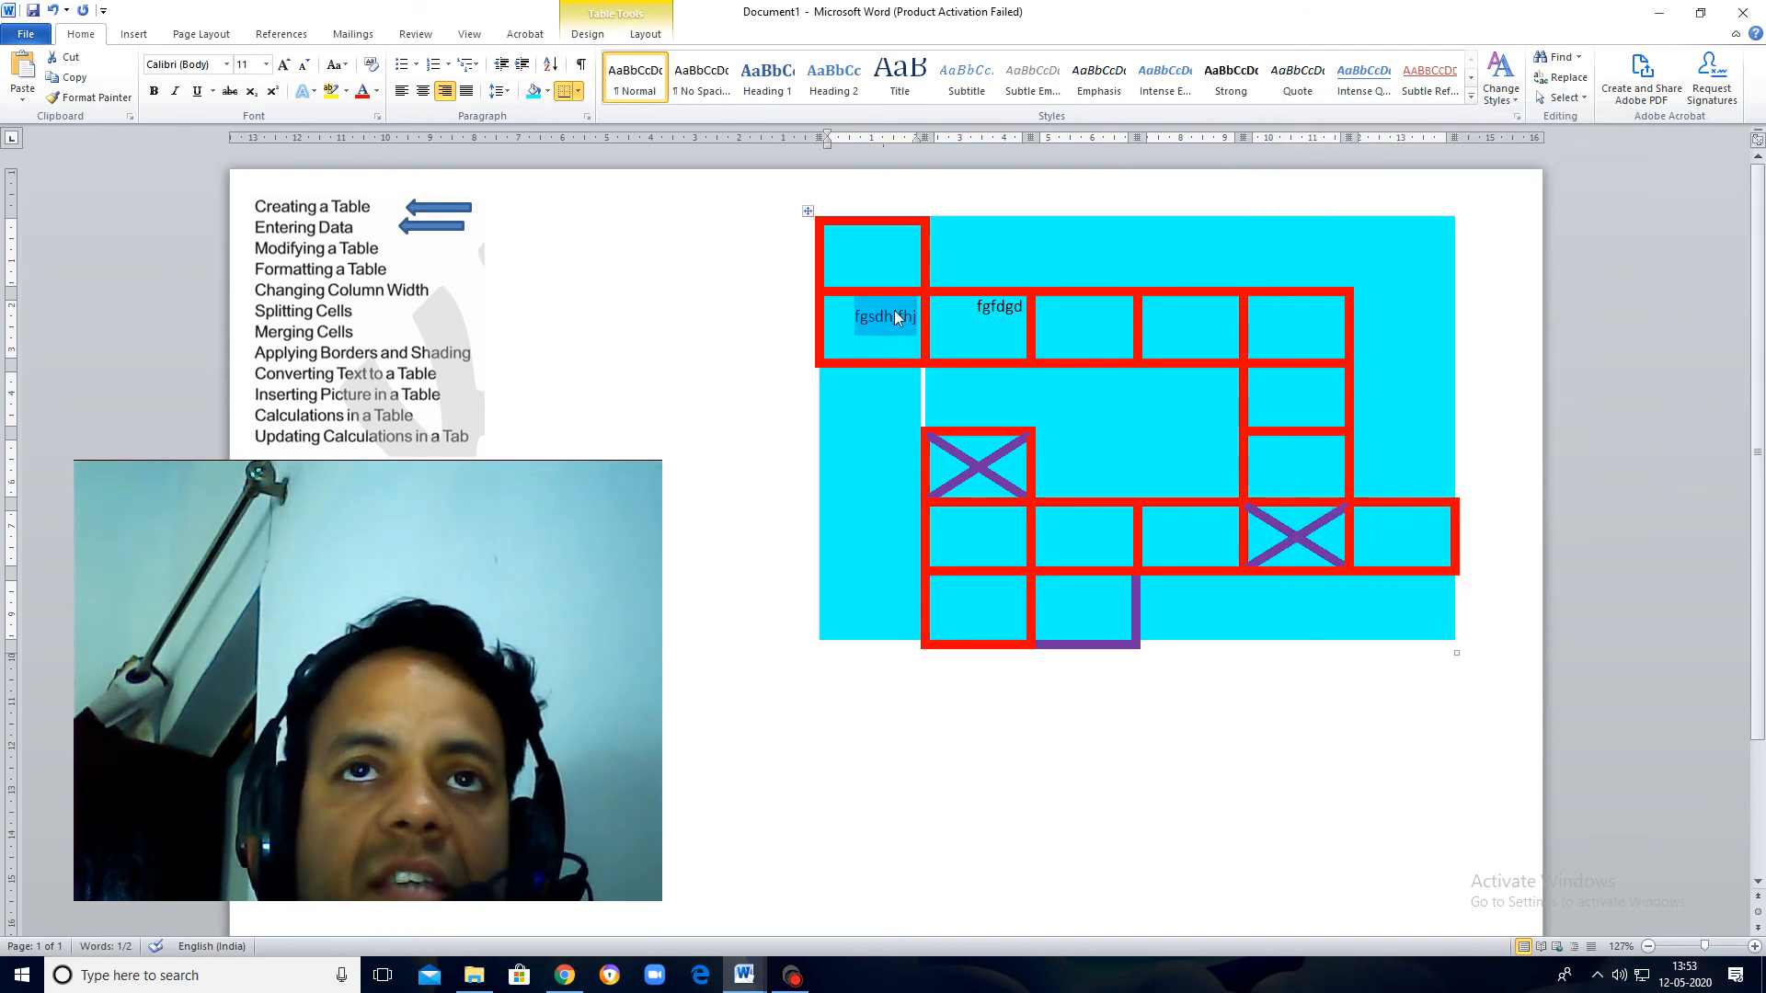
Step: Set the paragraph spacing before and after the text "fgfdgd" to 6 pt and center it horizontally in its cell
click(844, 328)
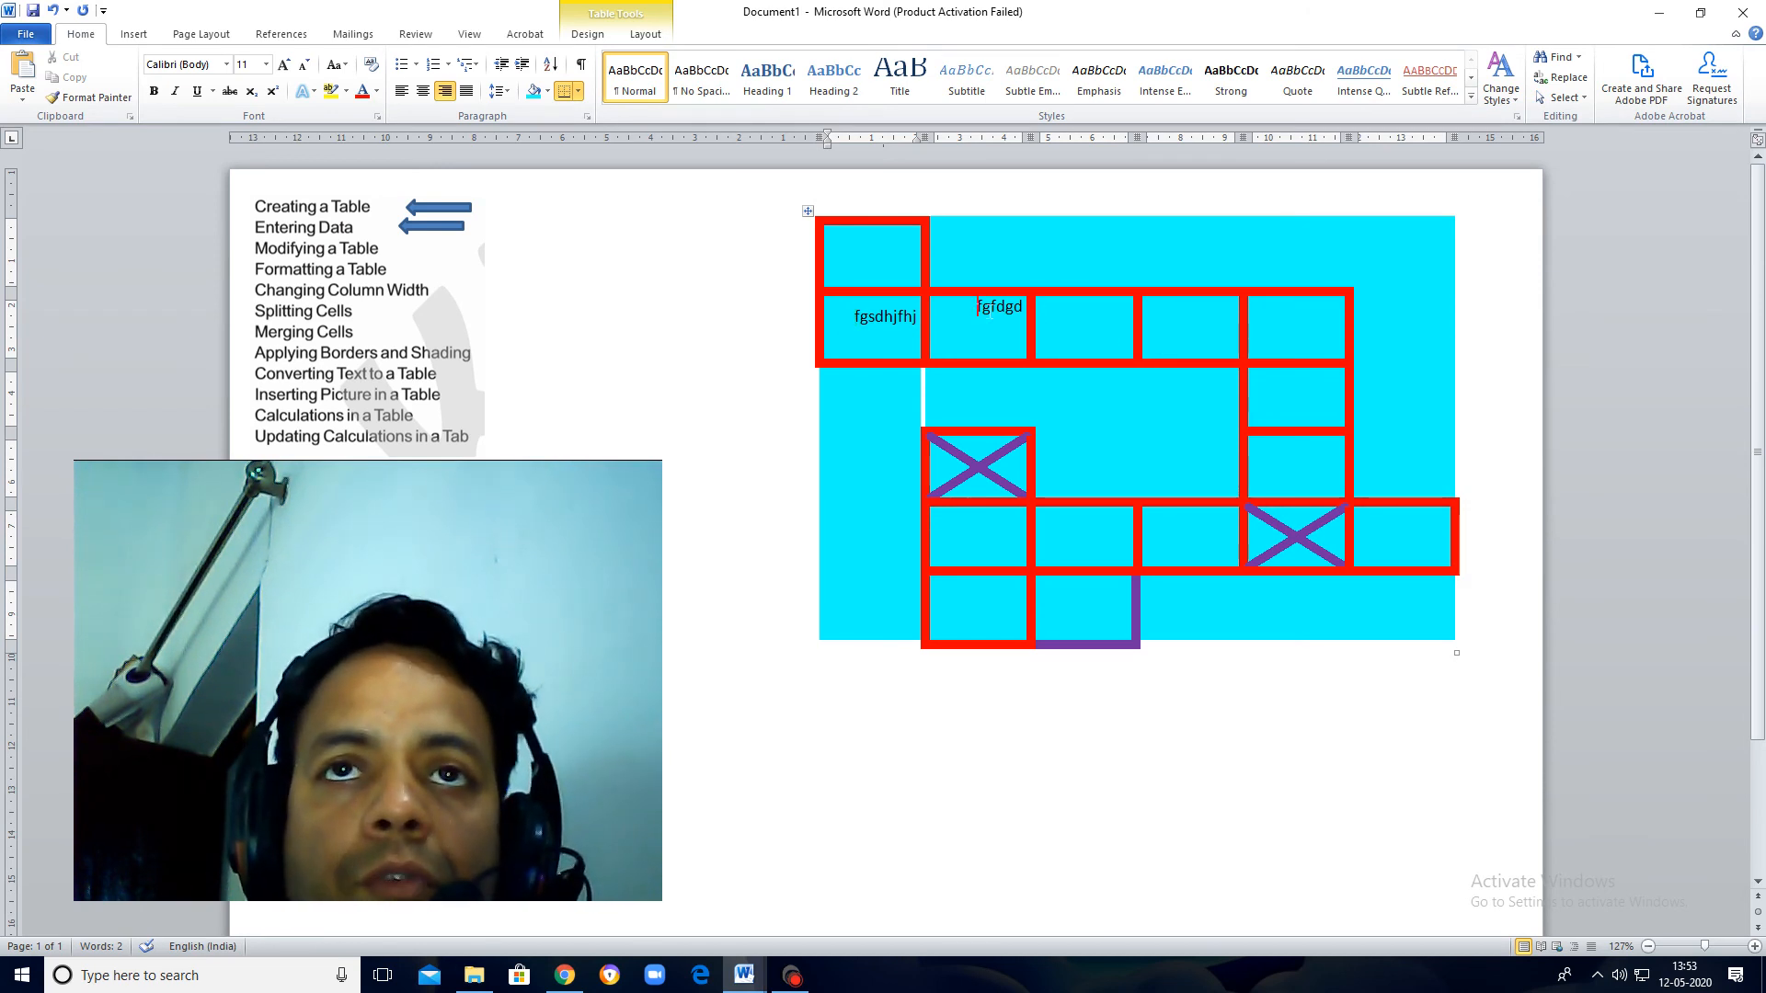
drag(977, 307, 1026, 308)
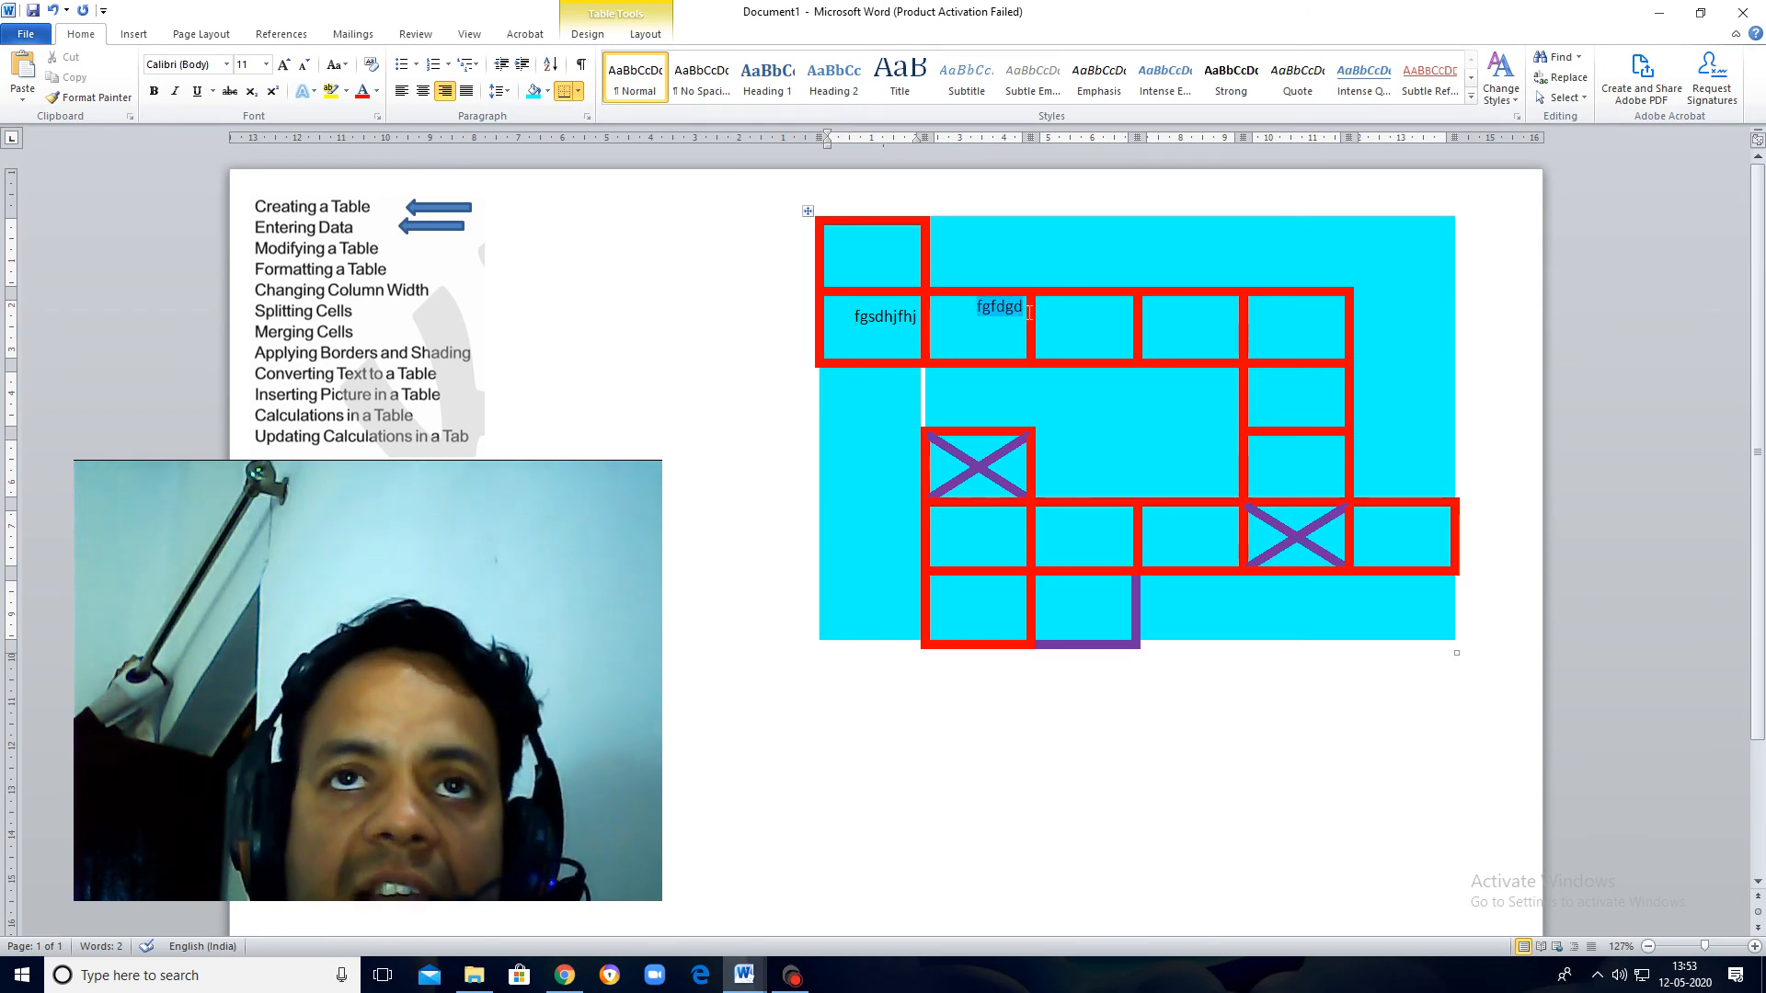
click(587, 118)
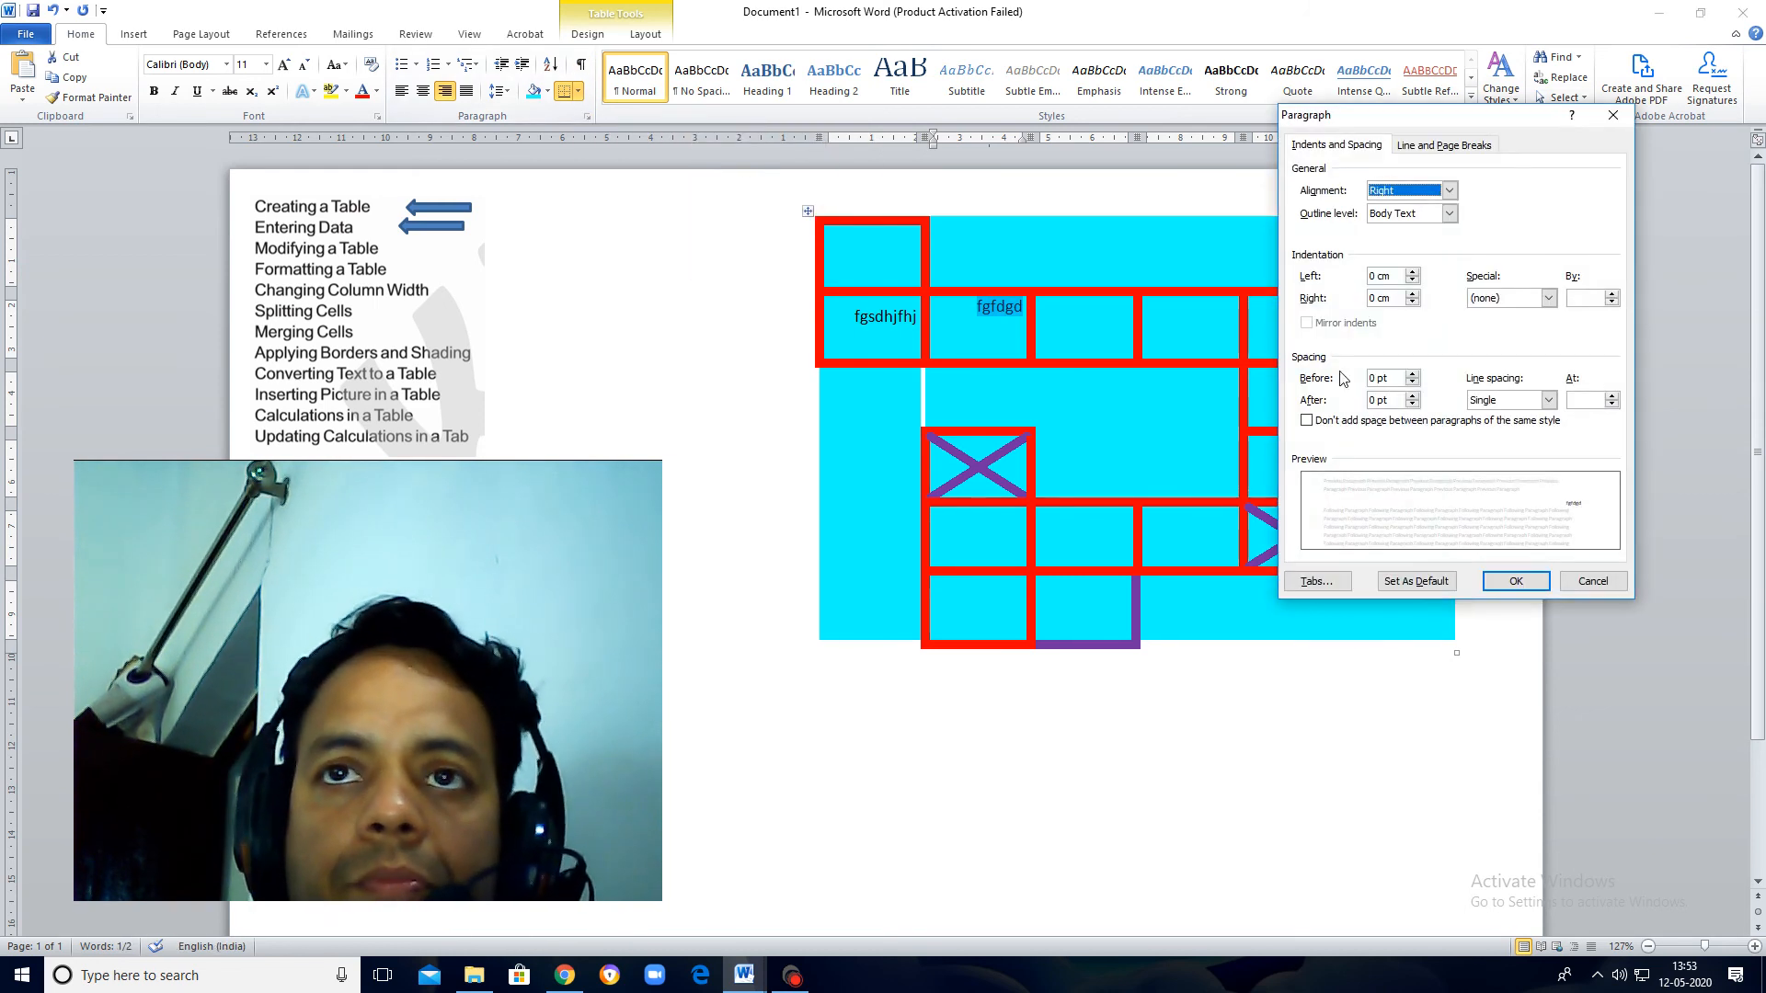
click(1413, 375)
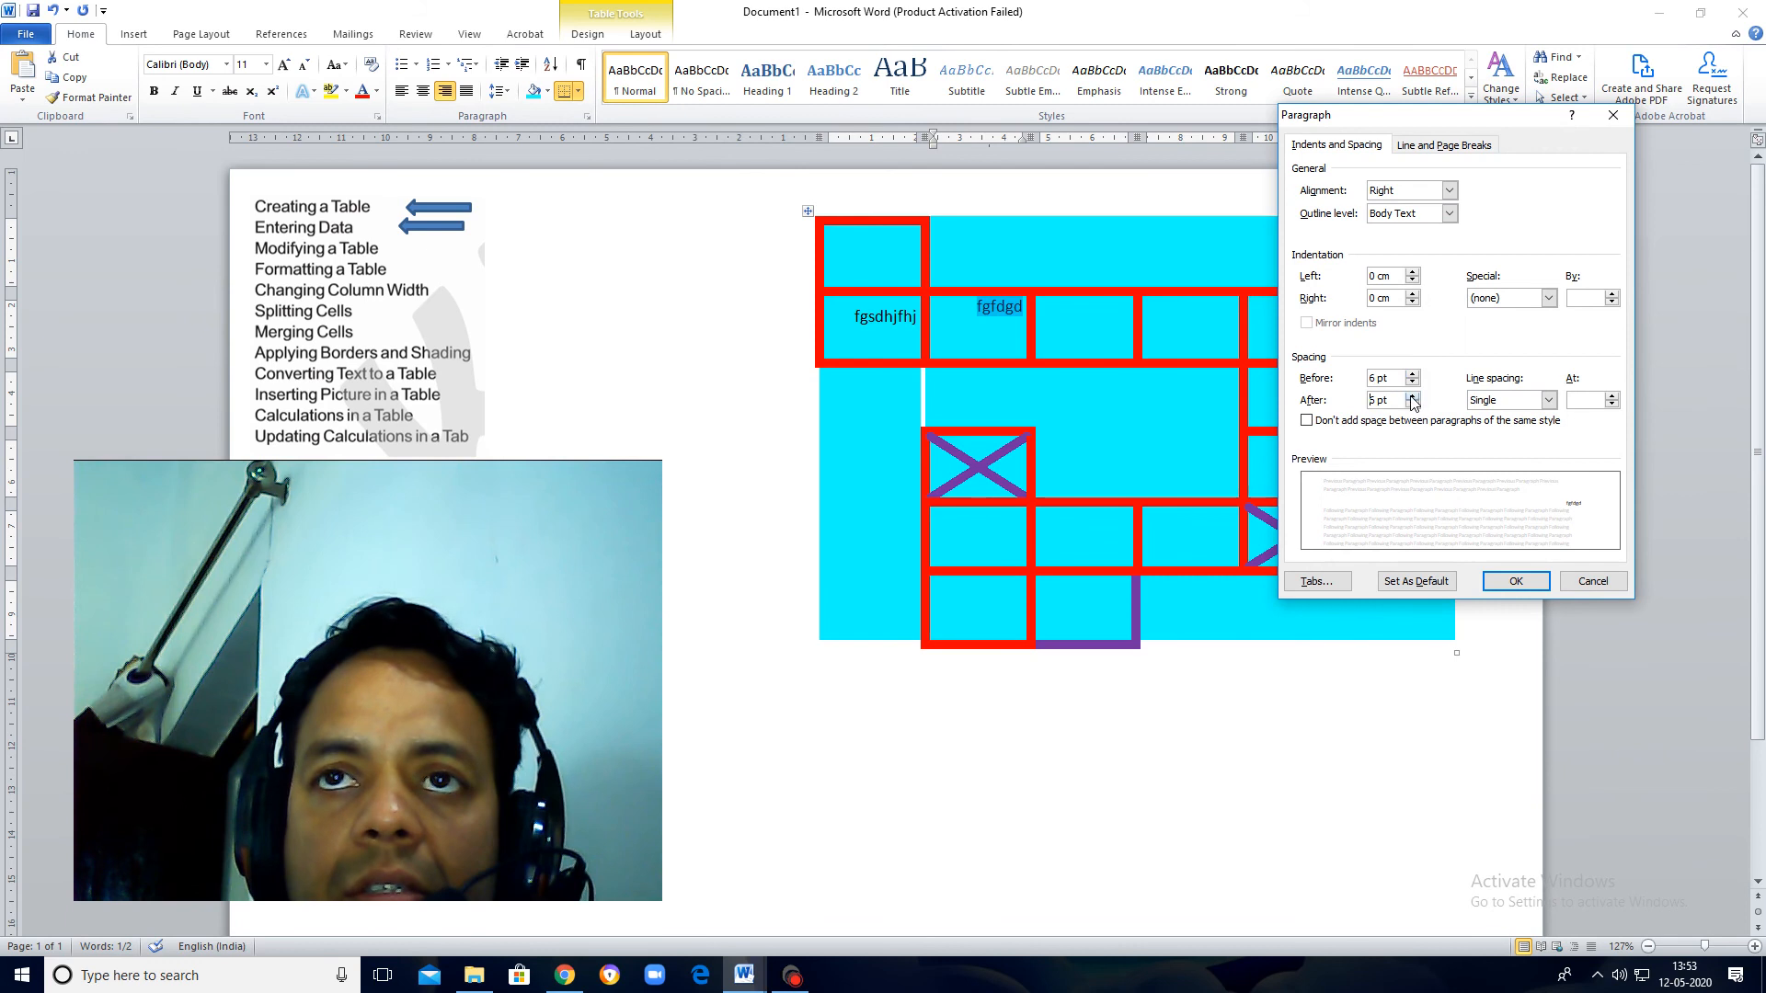
click(1516, 581)
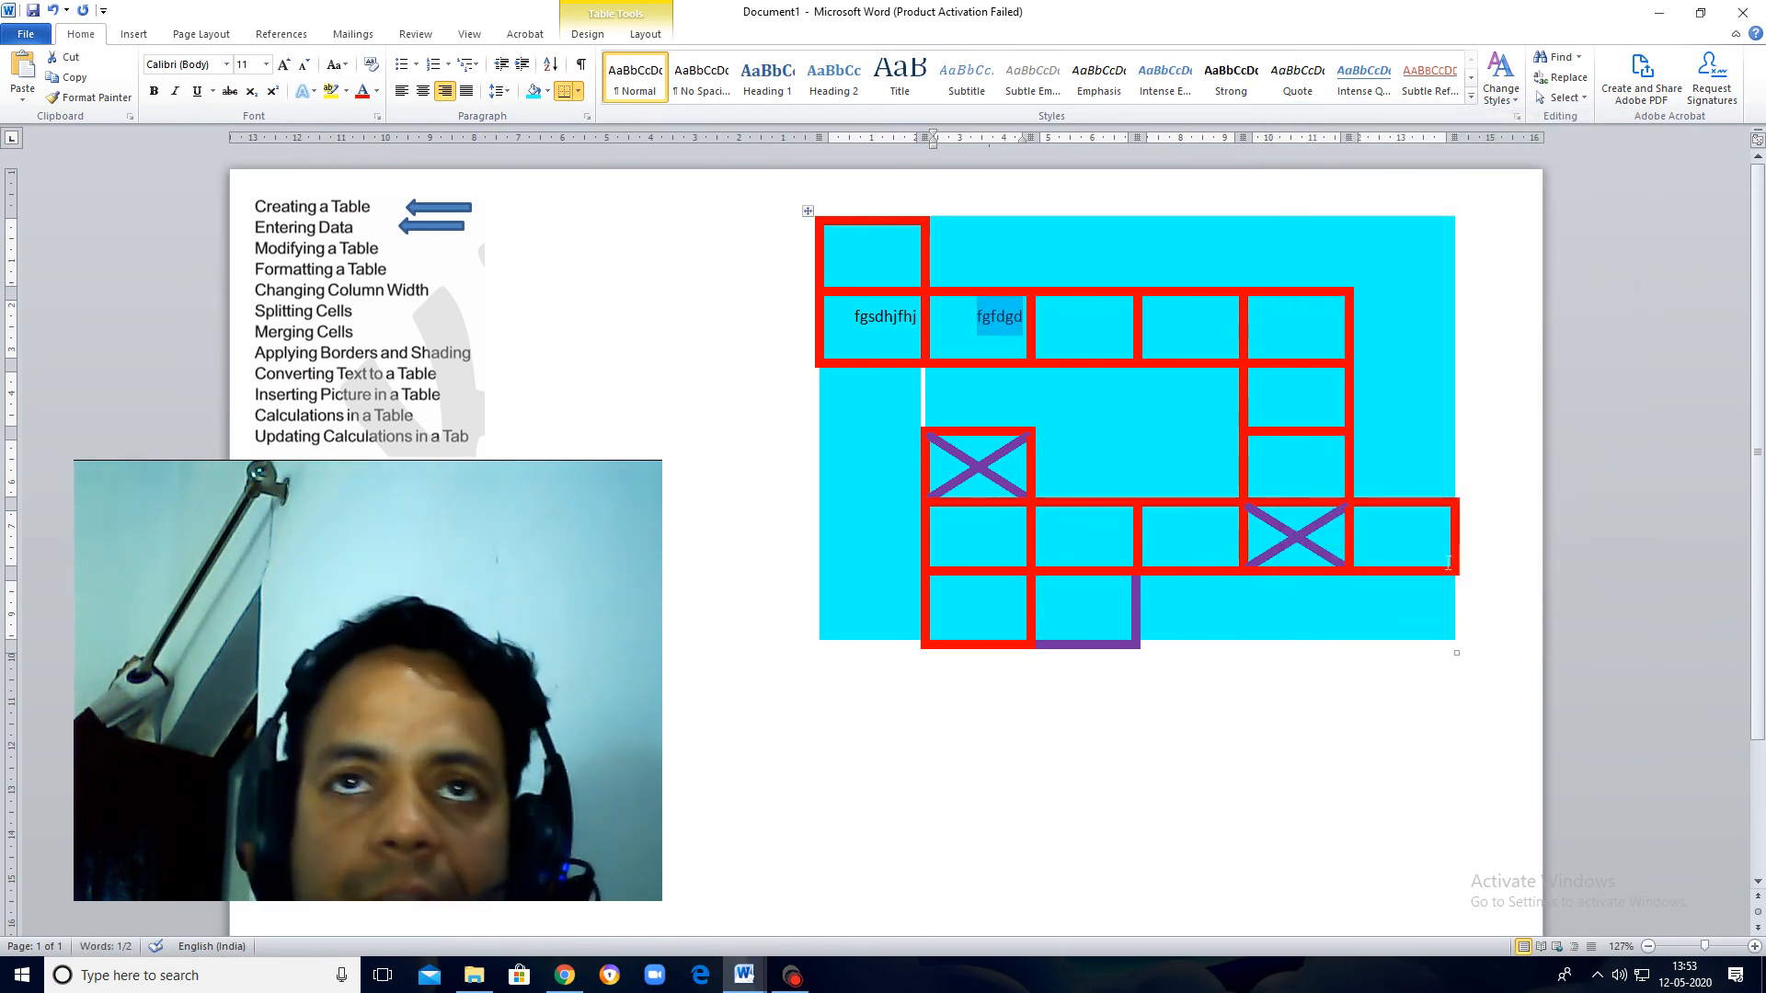
click(423, 91)
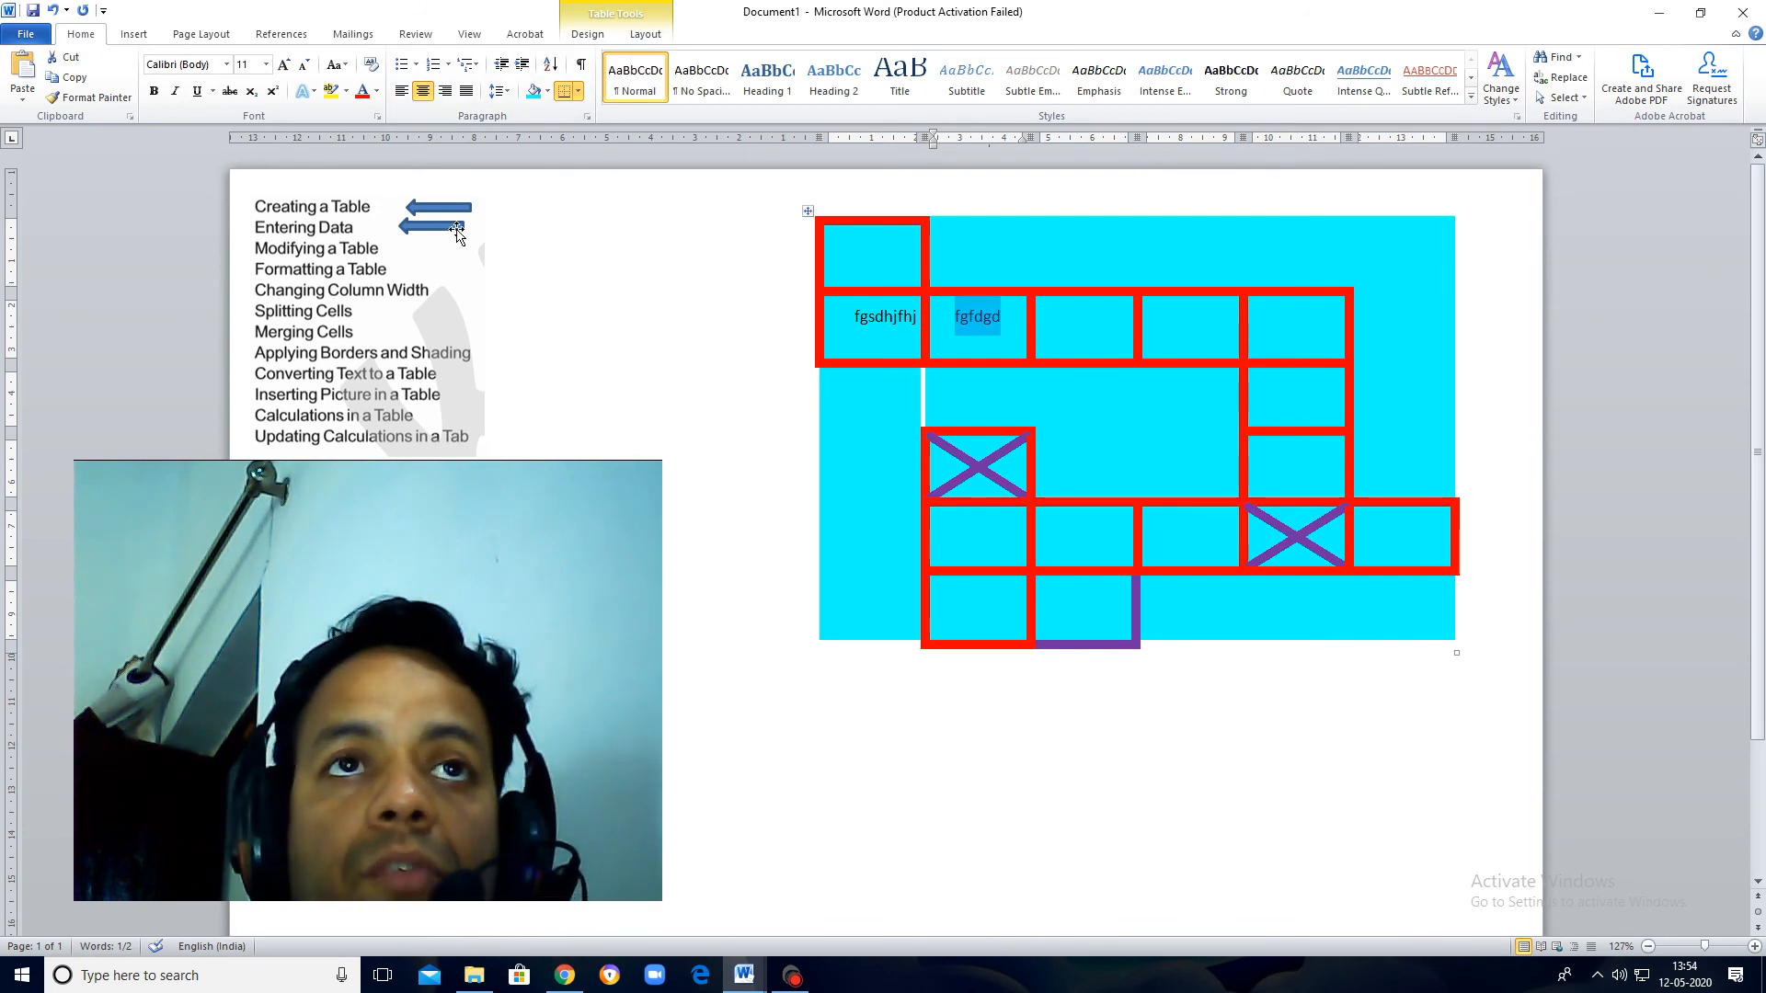
Step: Duplicate the arrow beside "Entering Data" and place the copy beside the "Modifying a Table" line
click(459, 229)
key(ctrl+v)
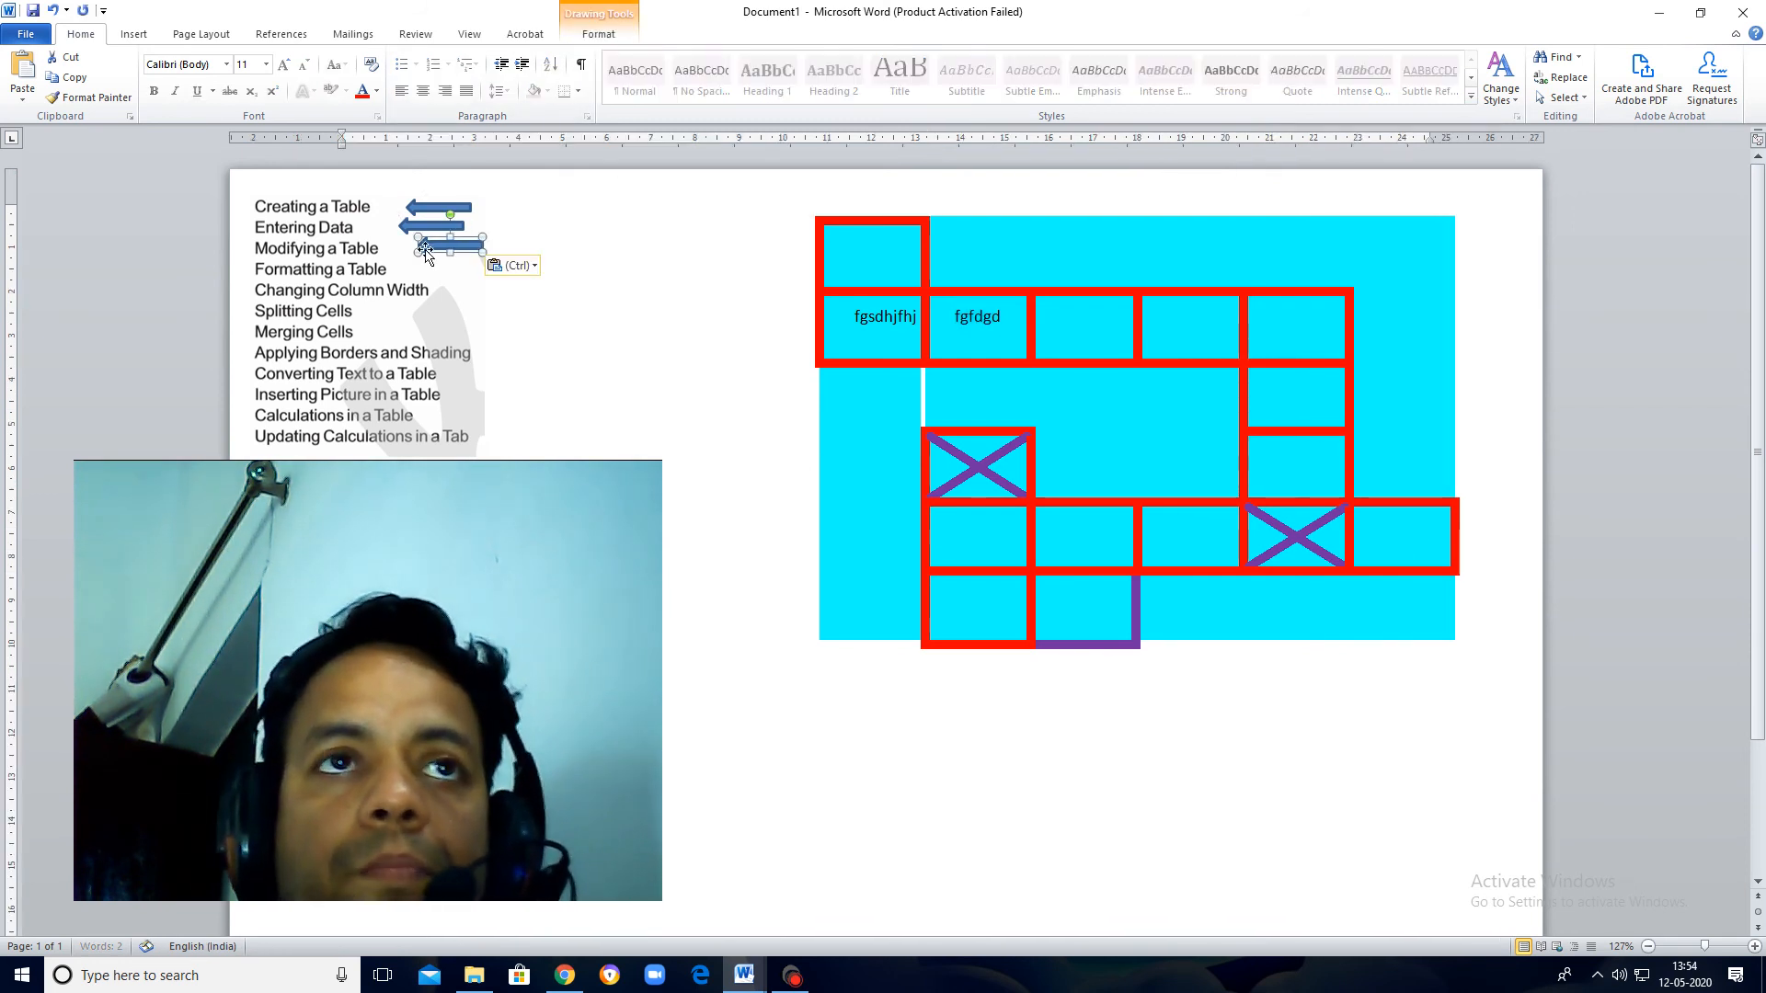
drag(461, 248, 445, 255)
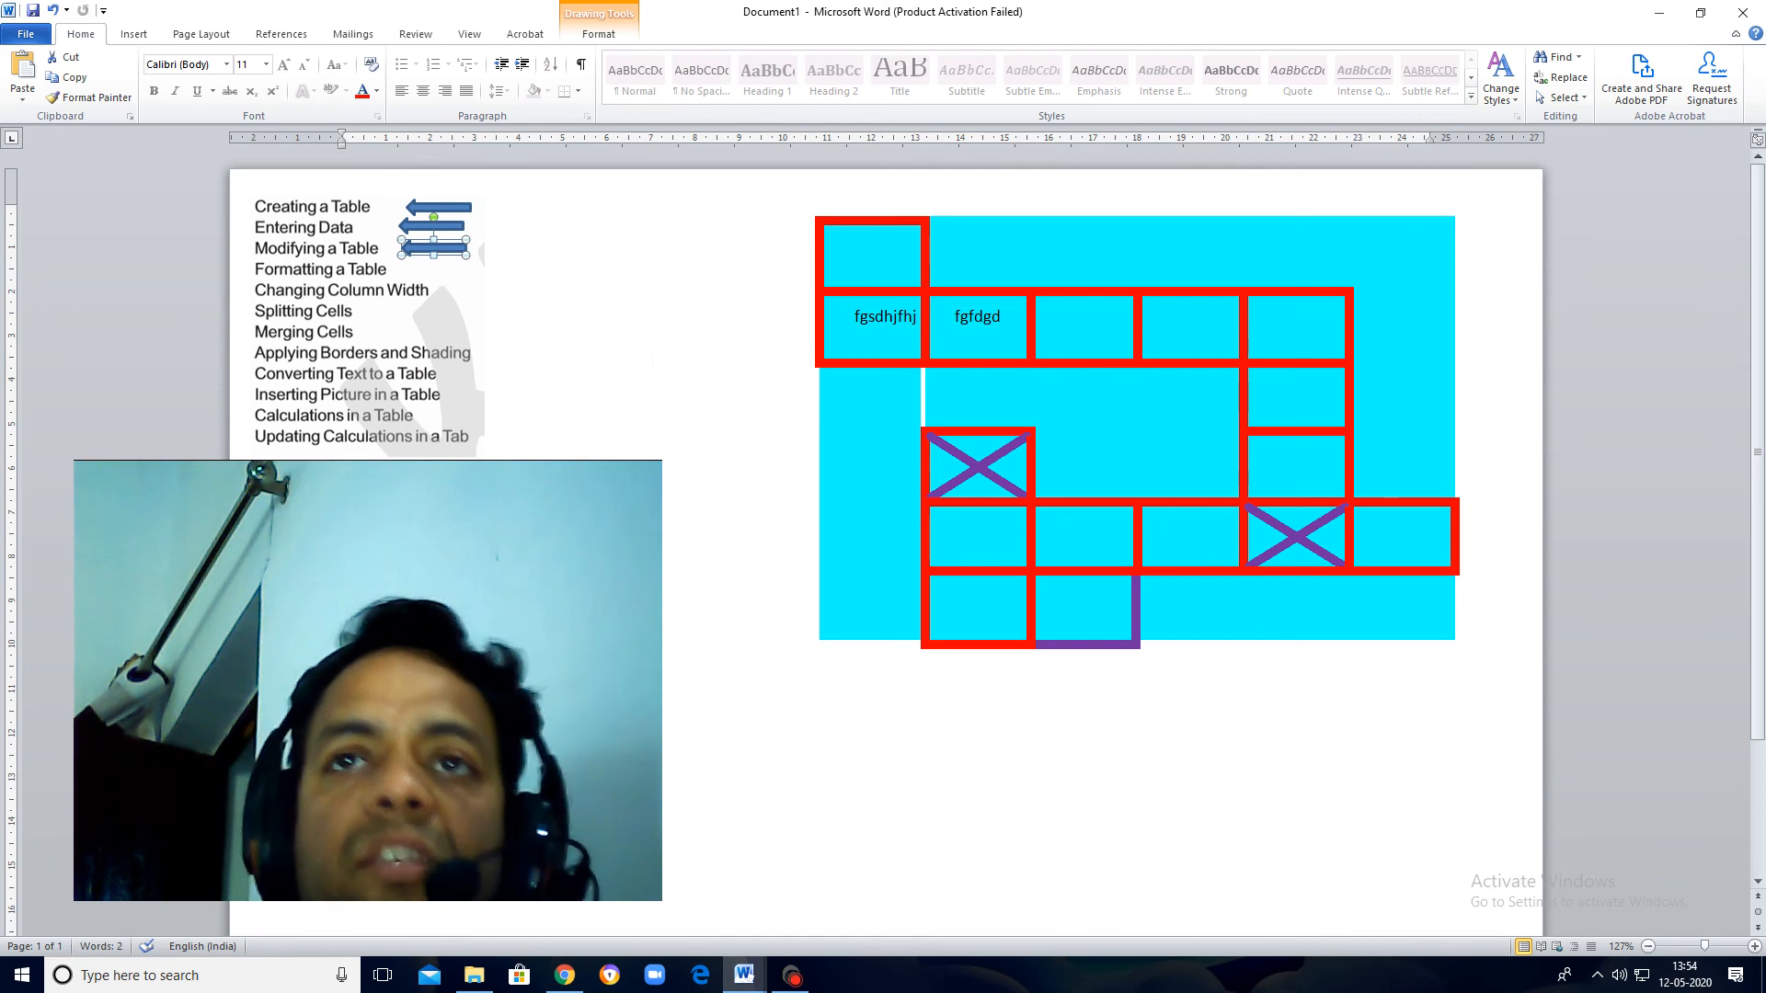
Step: Shade the table cell in the third row, fifth column yellow
click(1297, 394)
right_click(1297, 394)
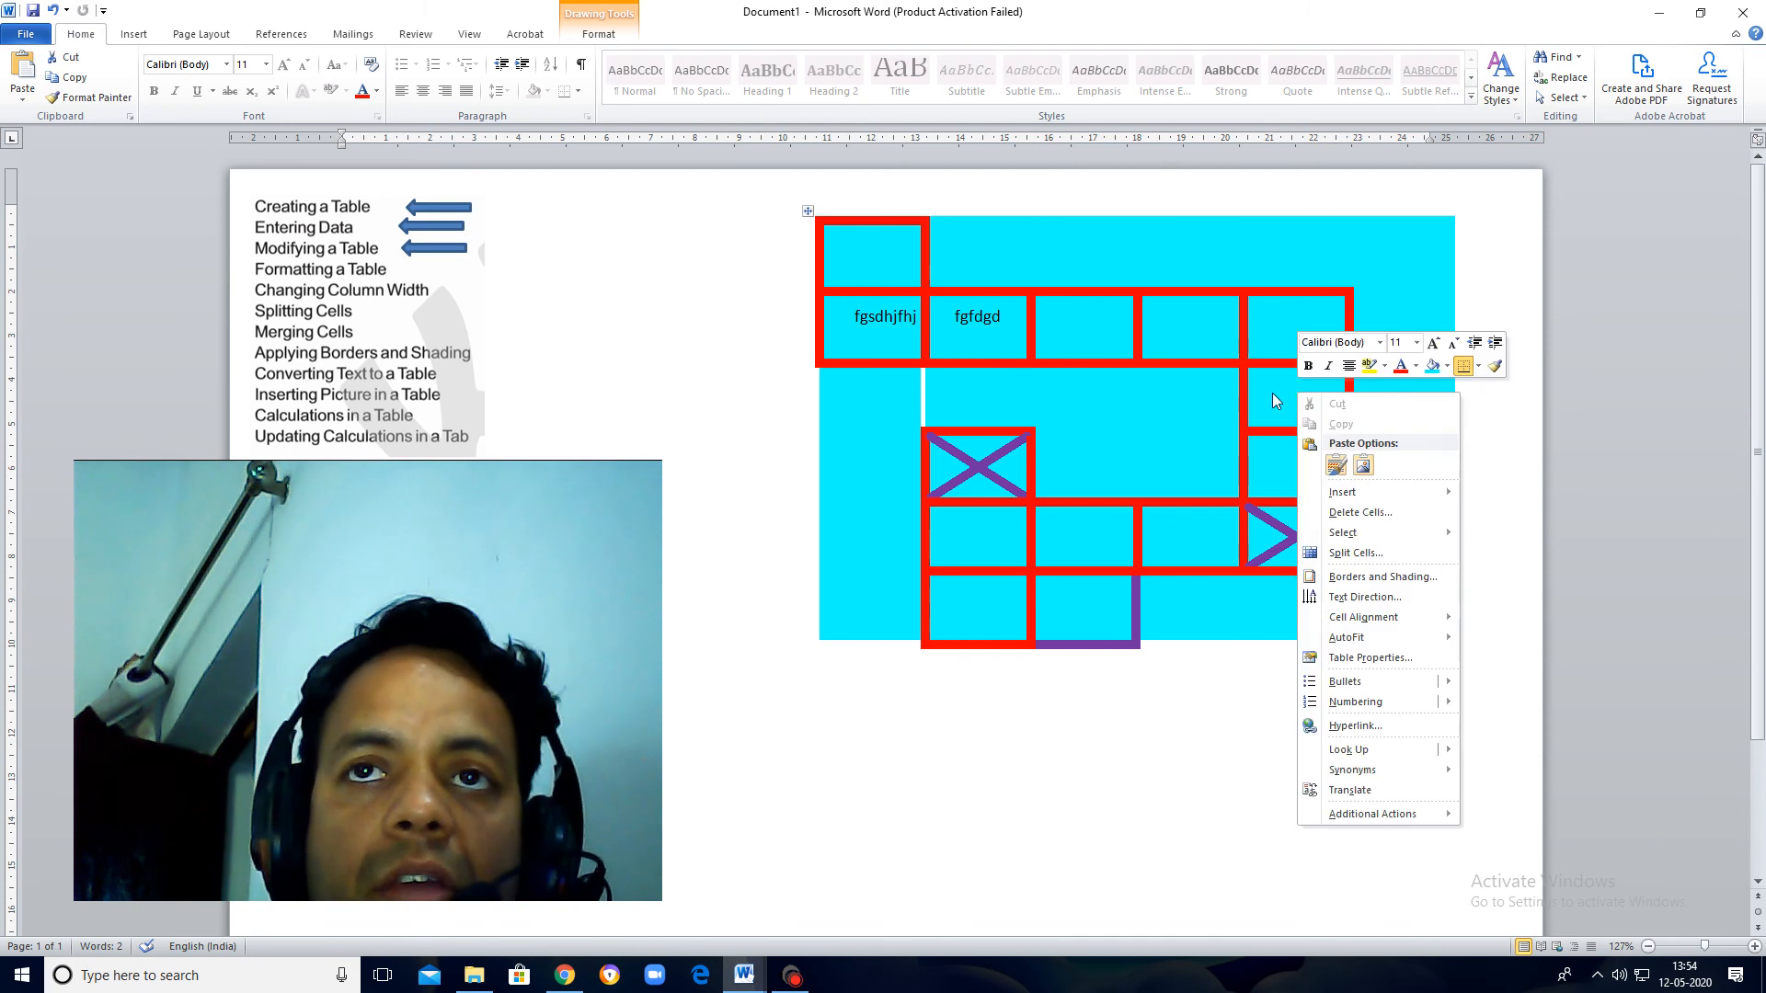
right_click(1273, 395)
click(1223, 377)
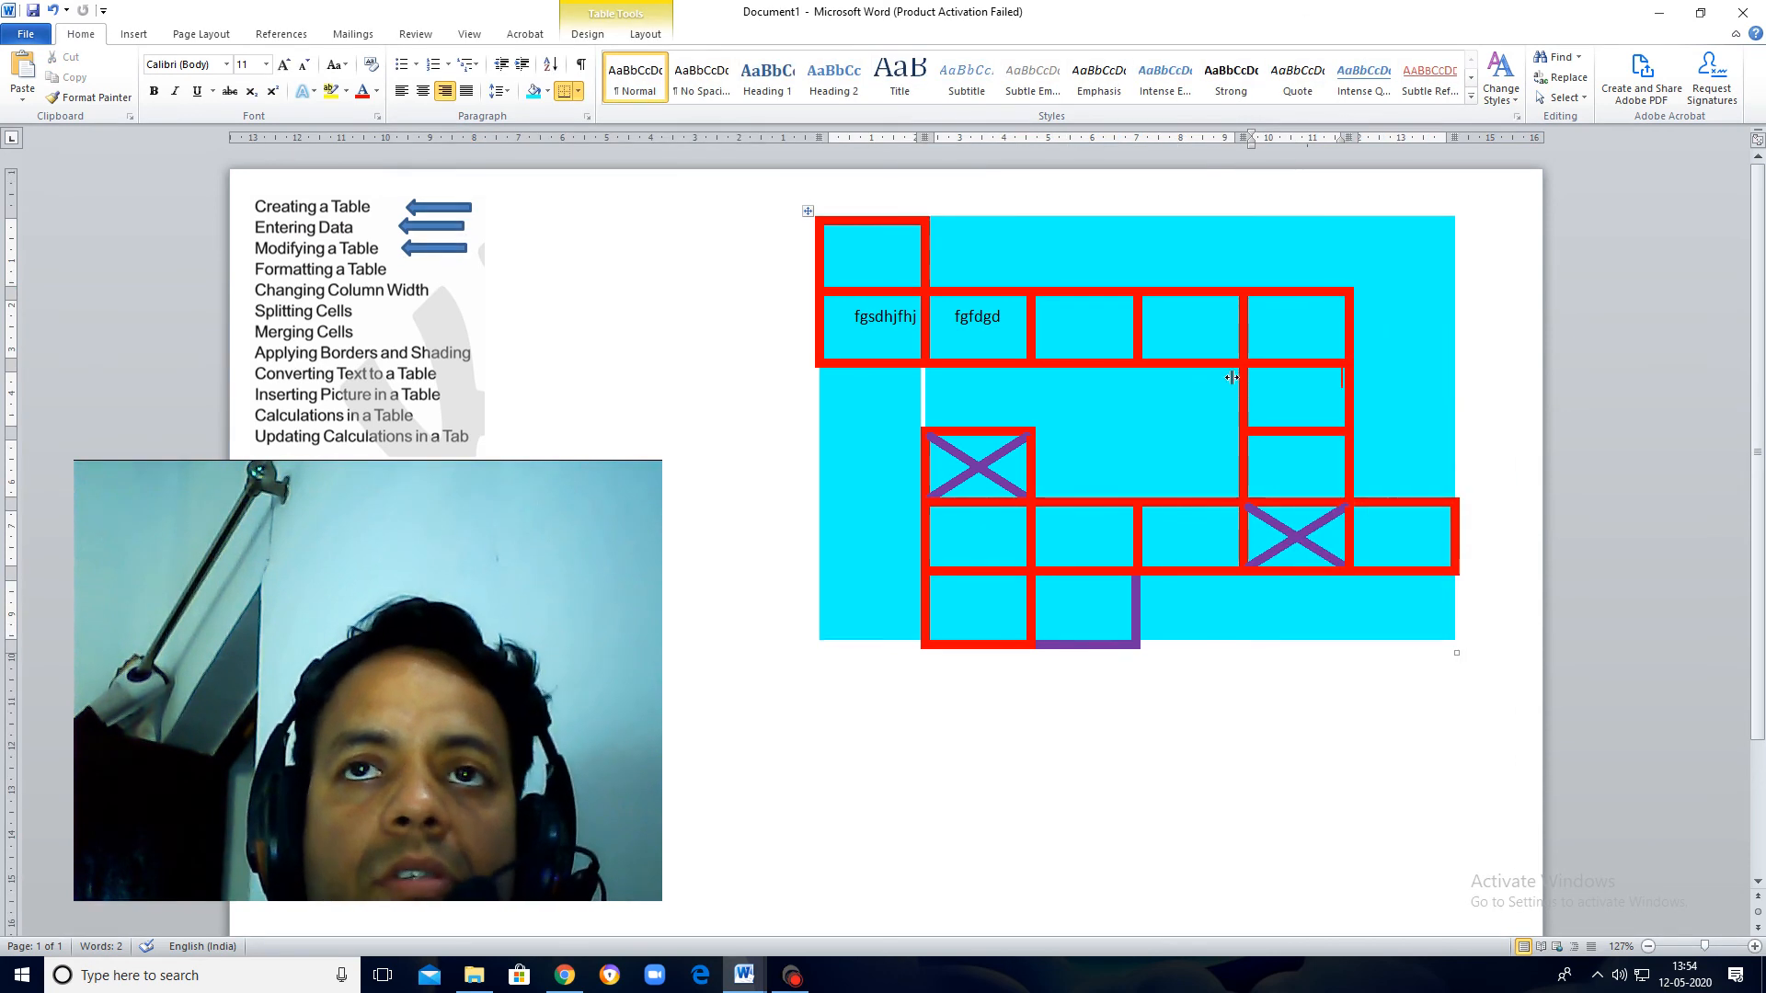
click(548, 91)
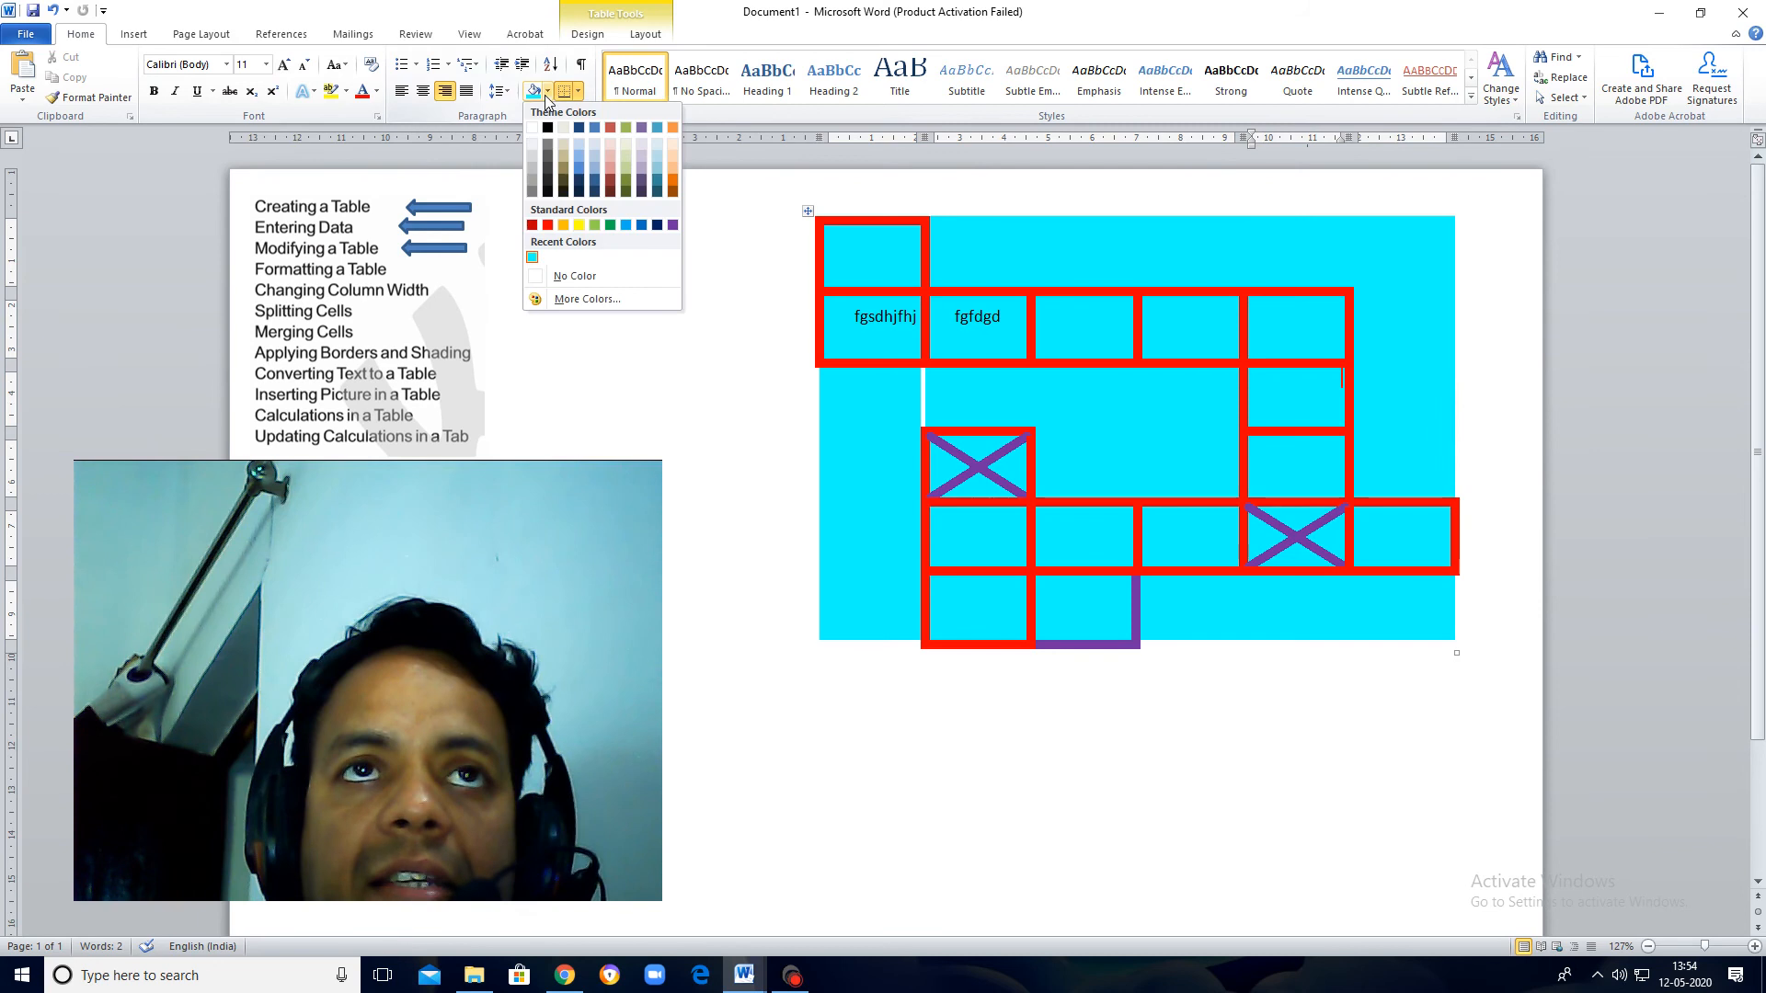
click(579, 226)
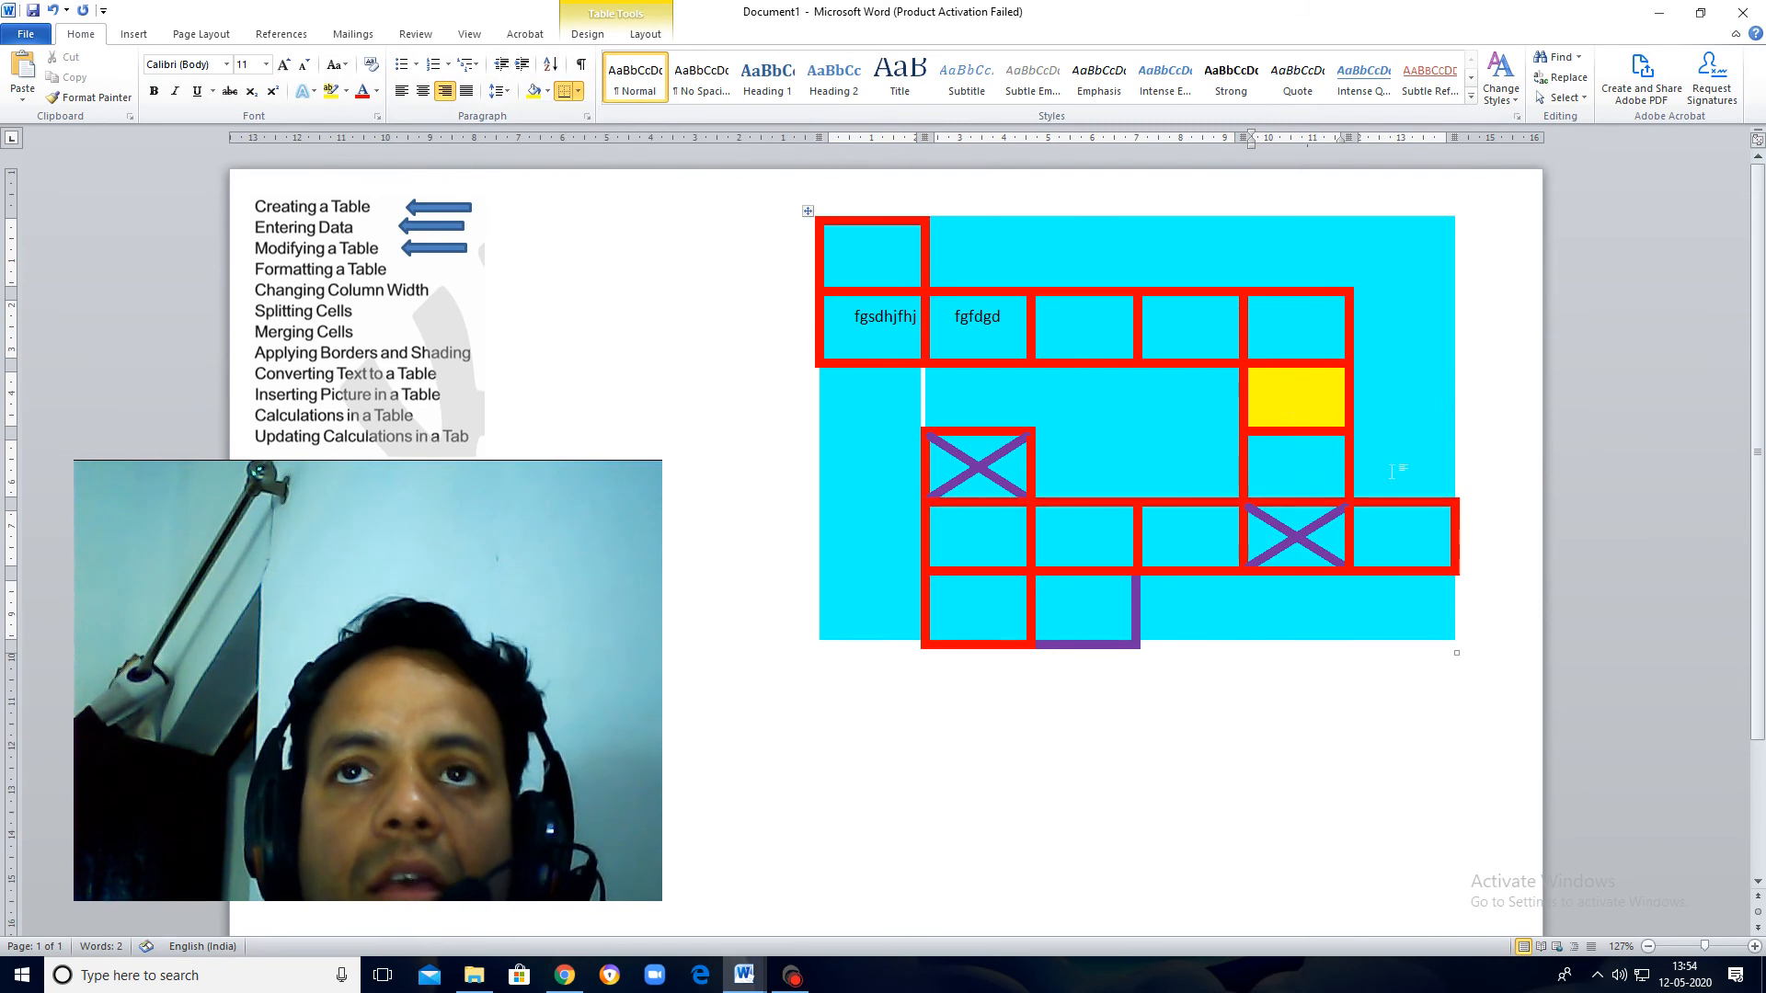
Step: Split the yellow cell into 2 columns and 1 row
right_click(1292, 396)
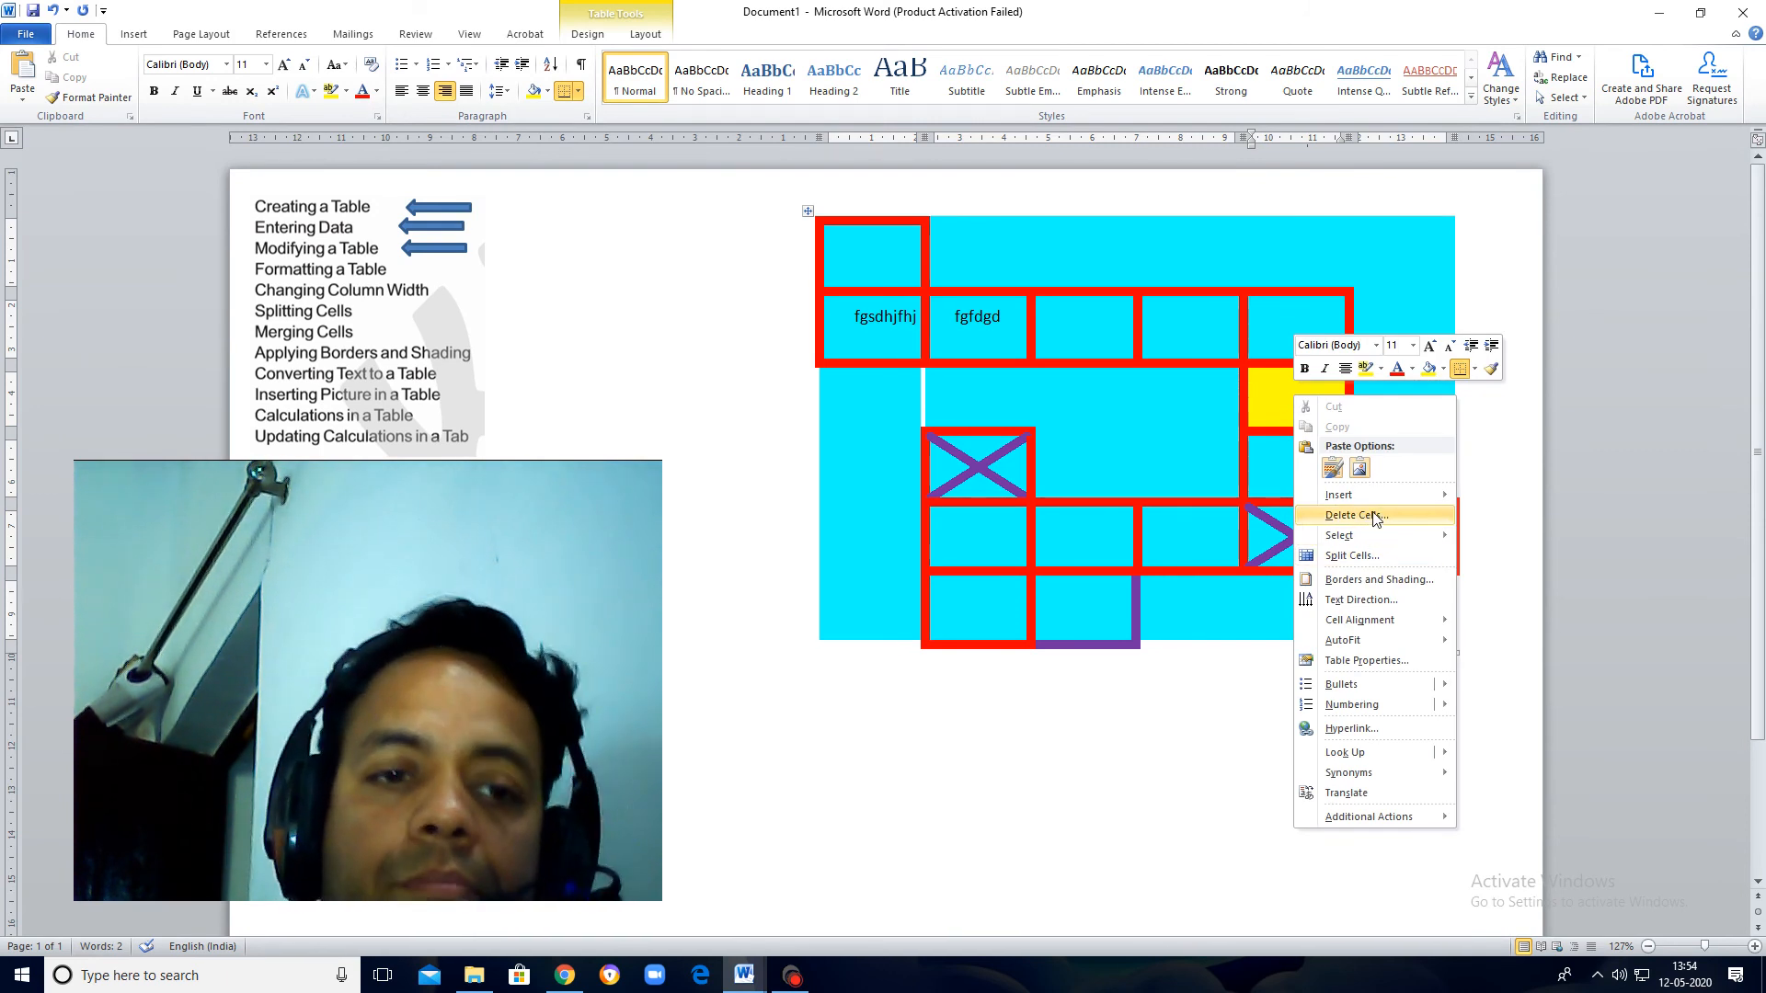
mouse_move(1360, 541)
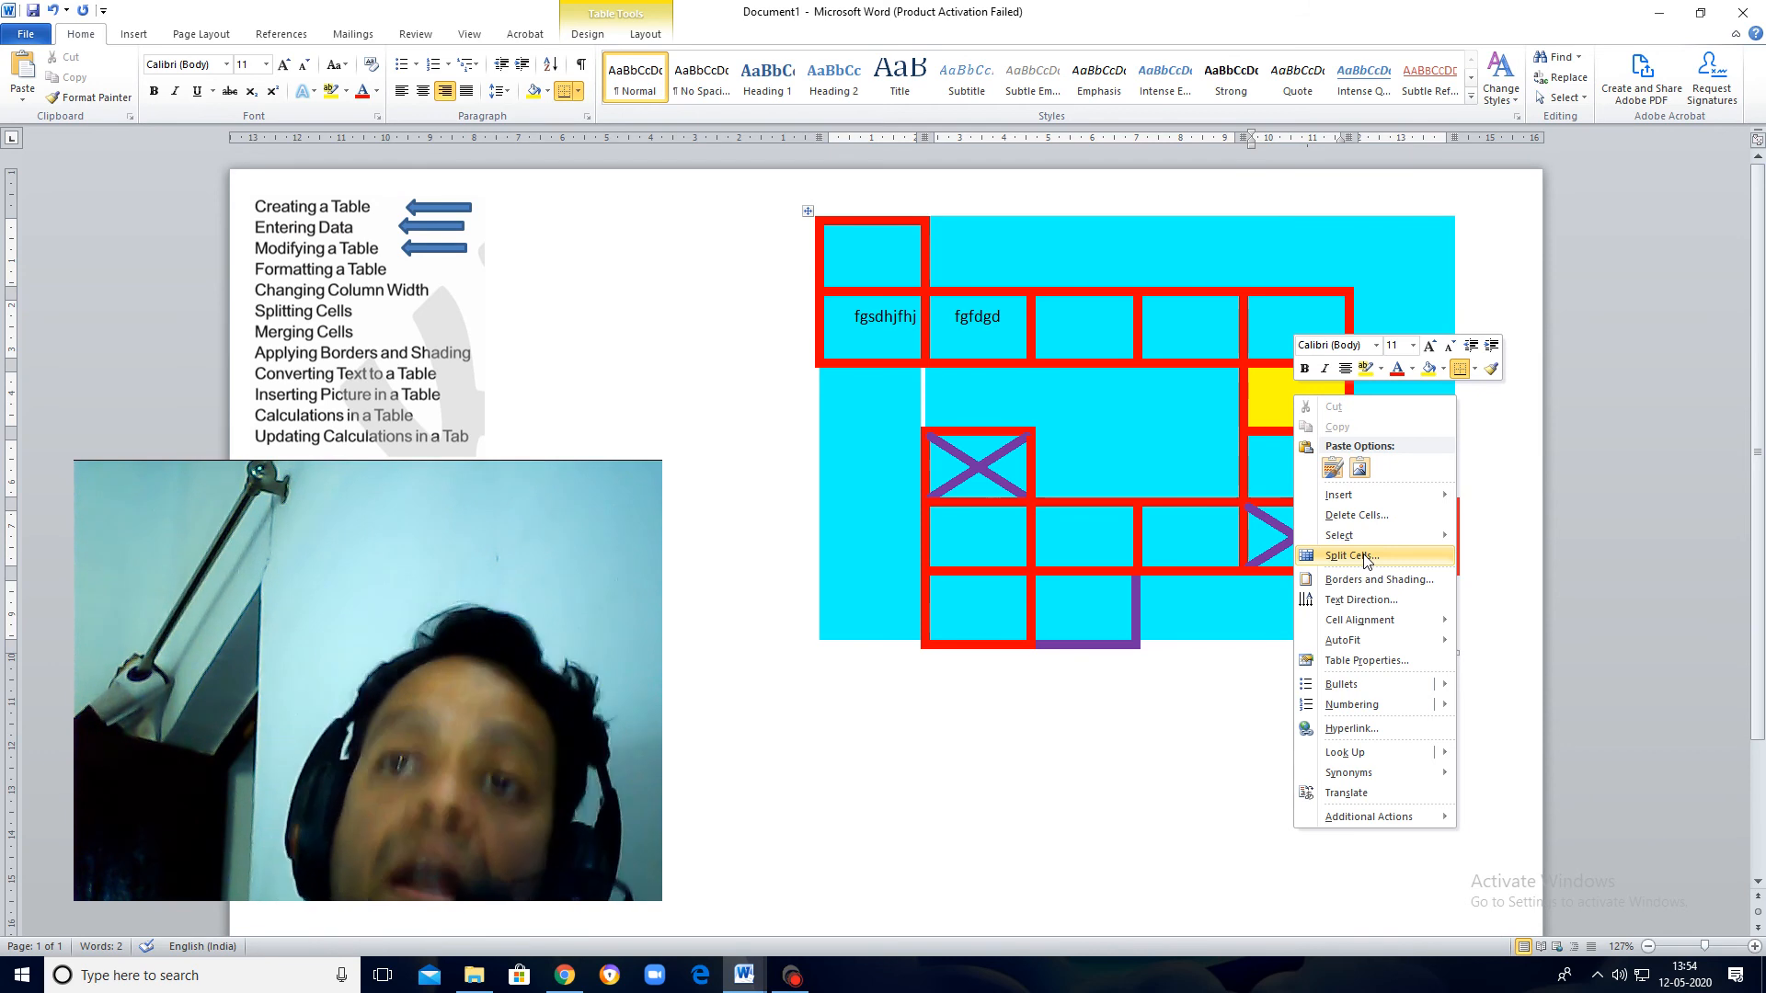
click(1364, 556)
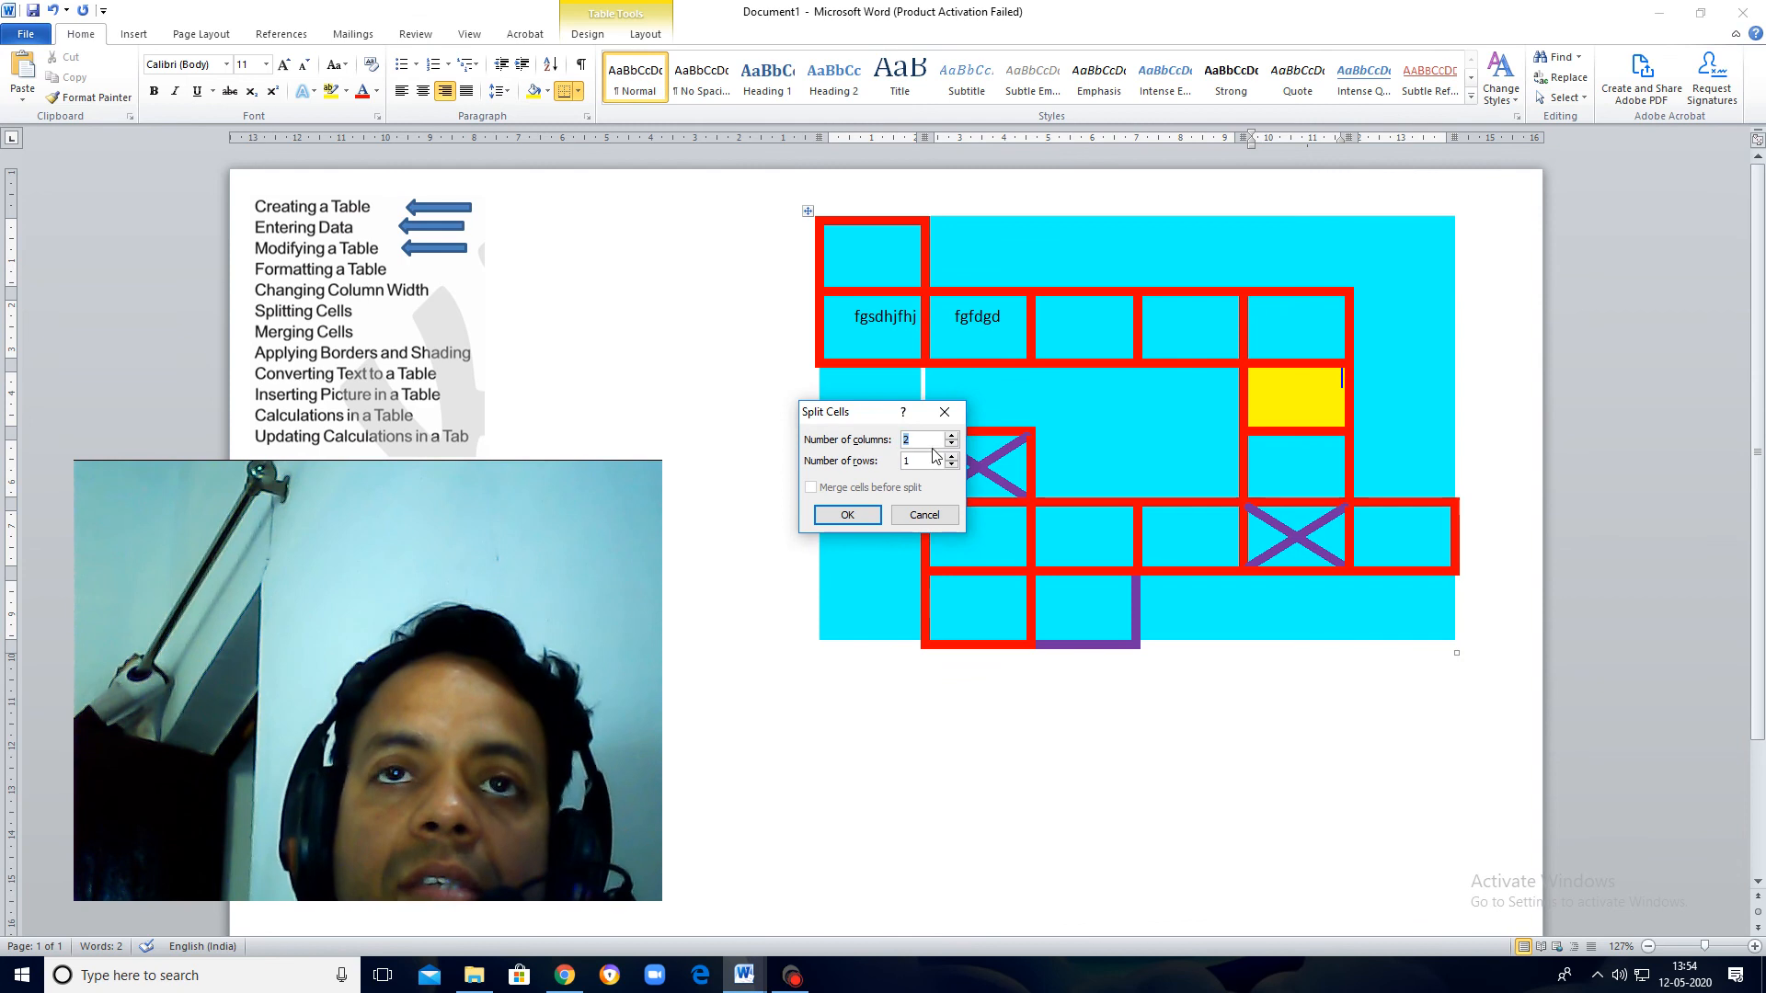
click(847, 515)
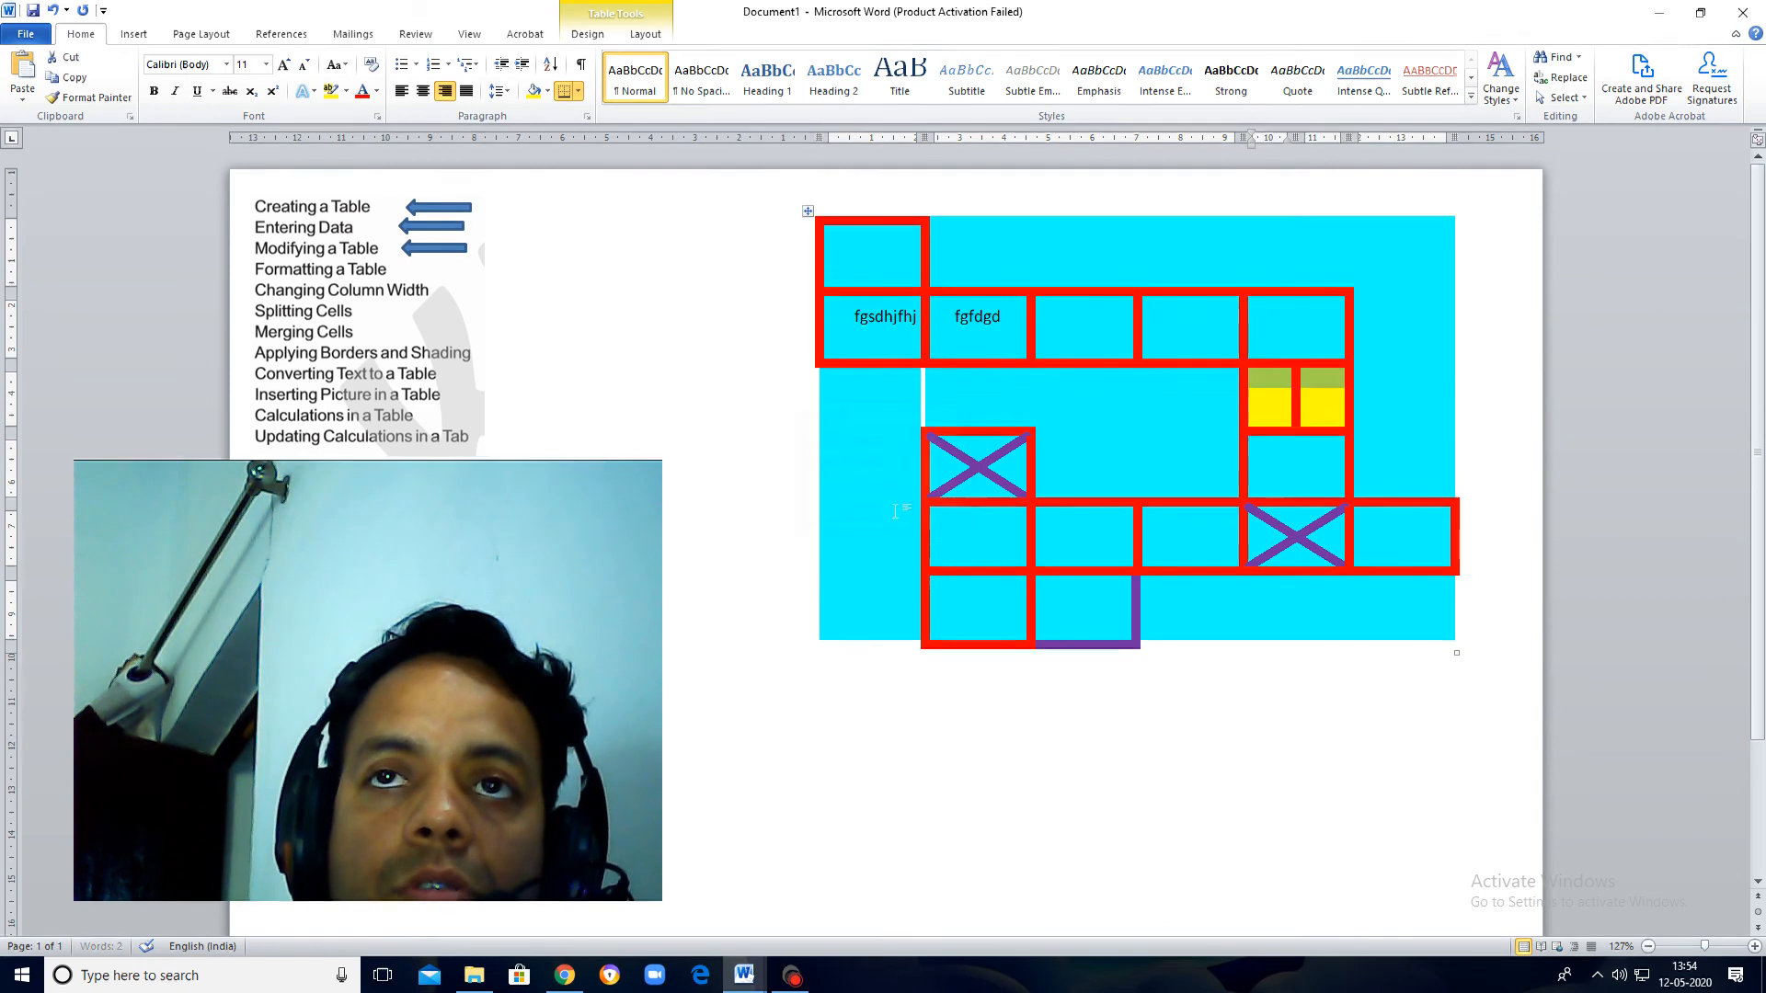
Step: Merge the two yellow half cells into a single cell
click(1327, 416)
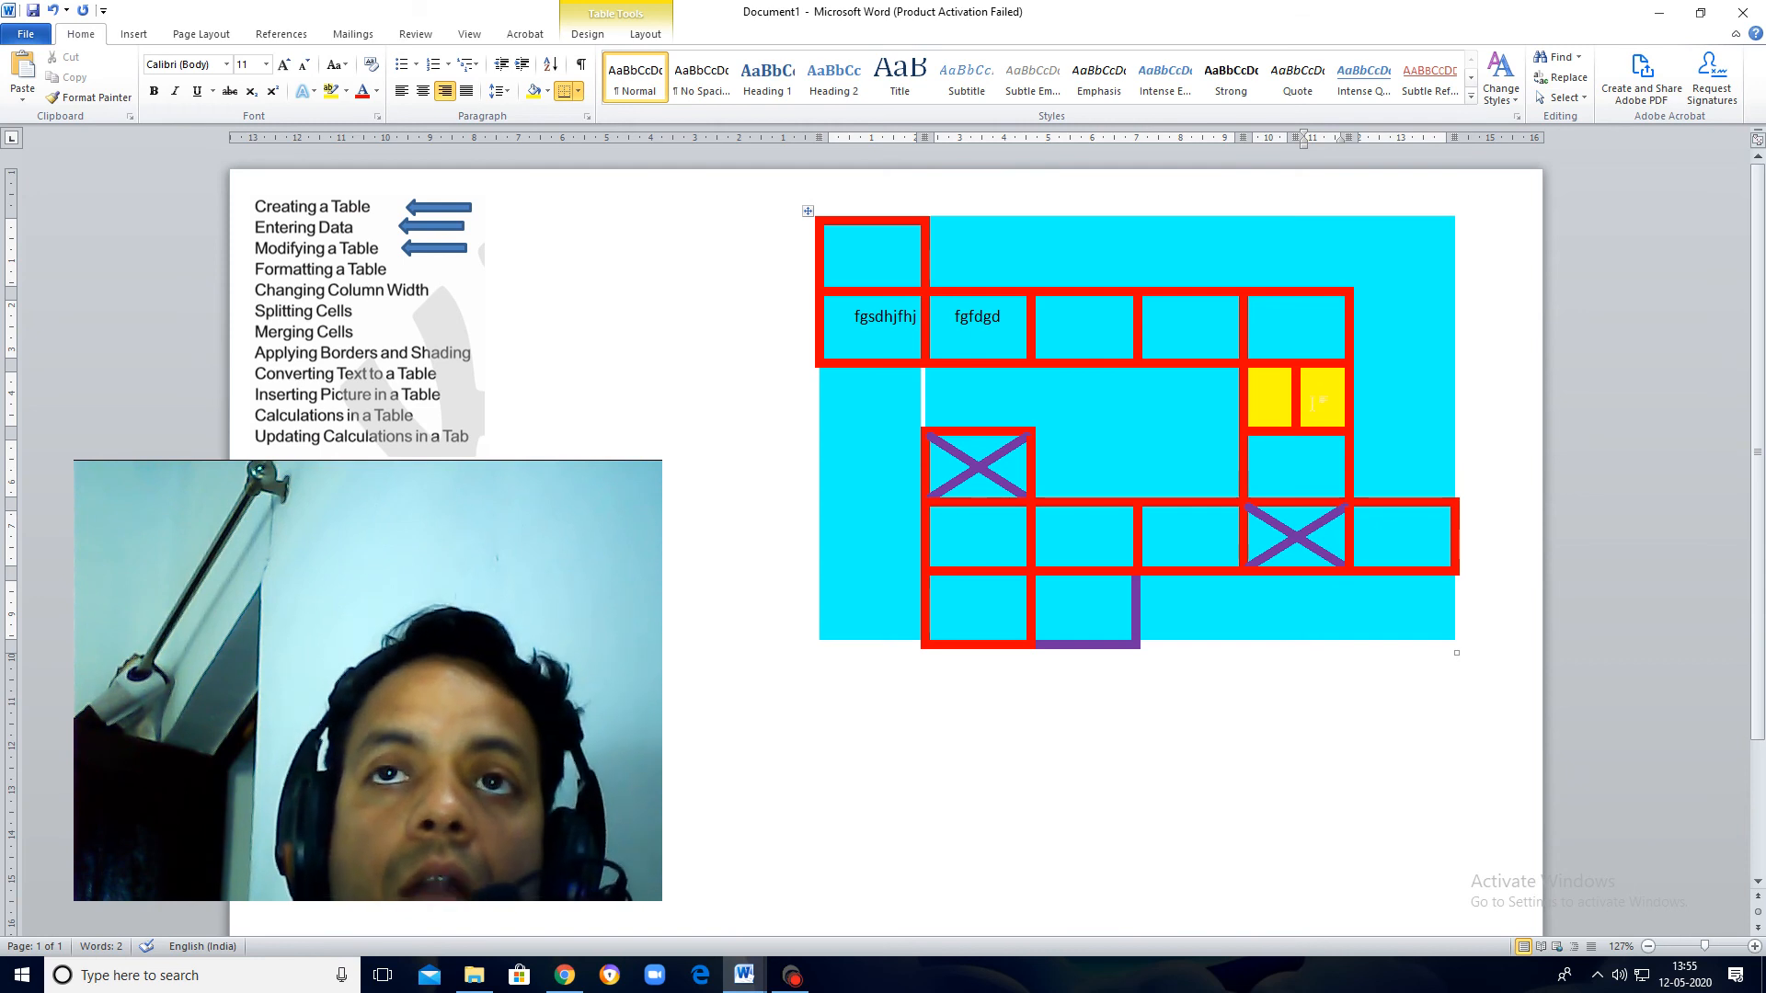
drag(1320, 403, 1272, 403)
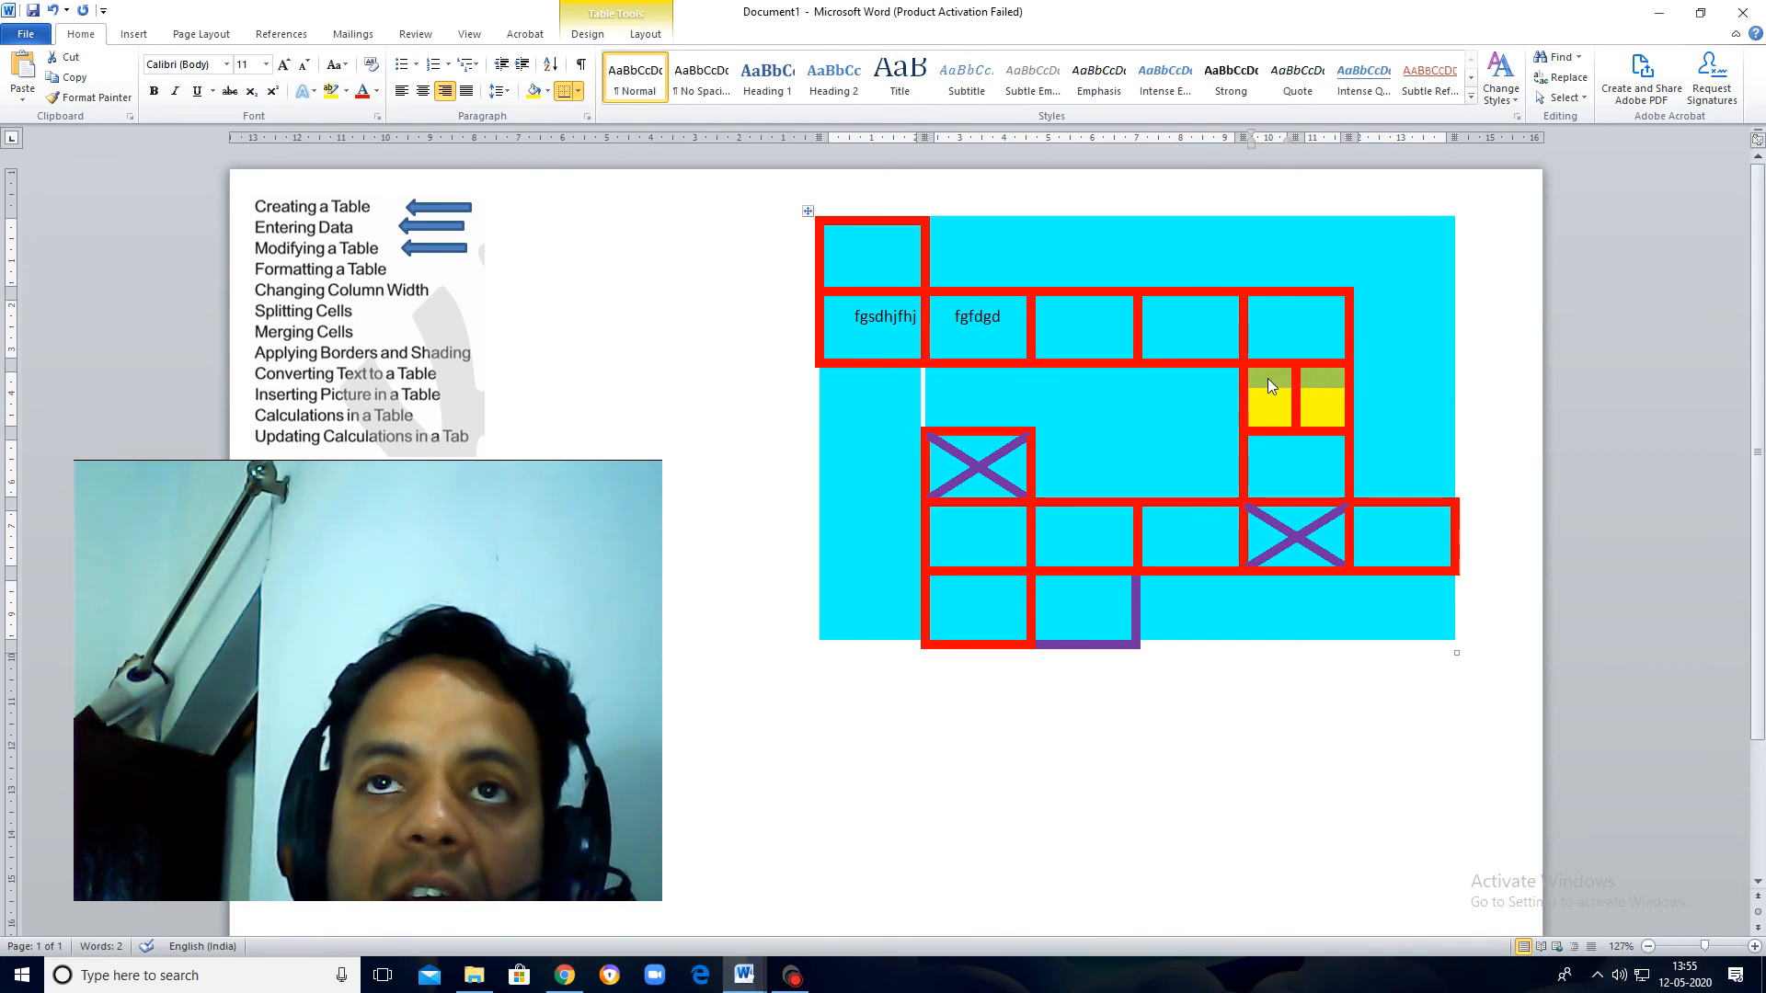
right_click(1270, 386)
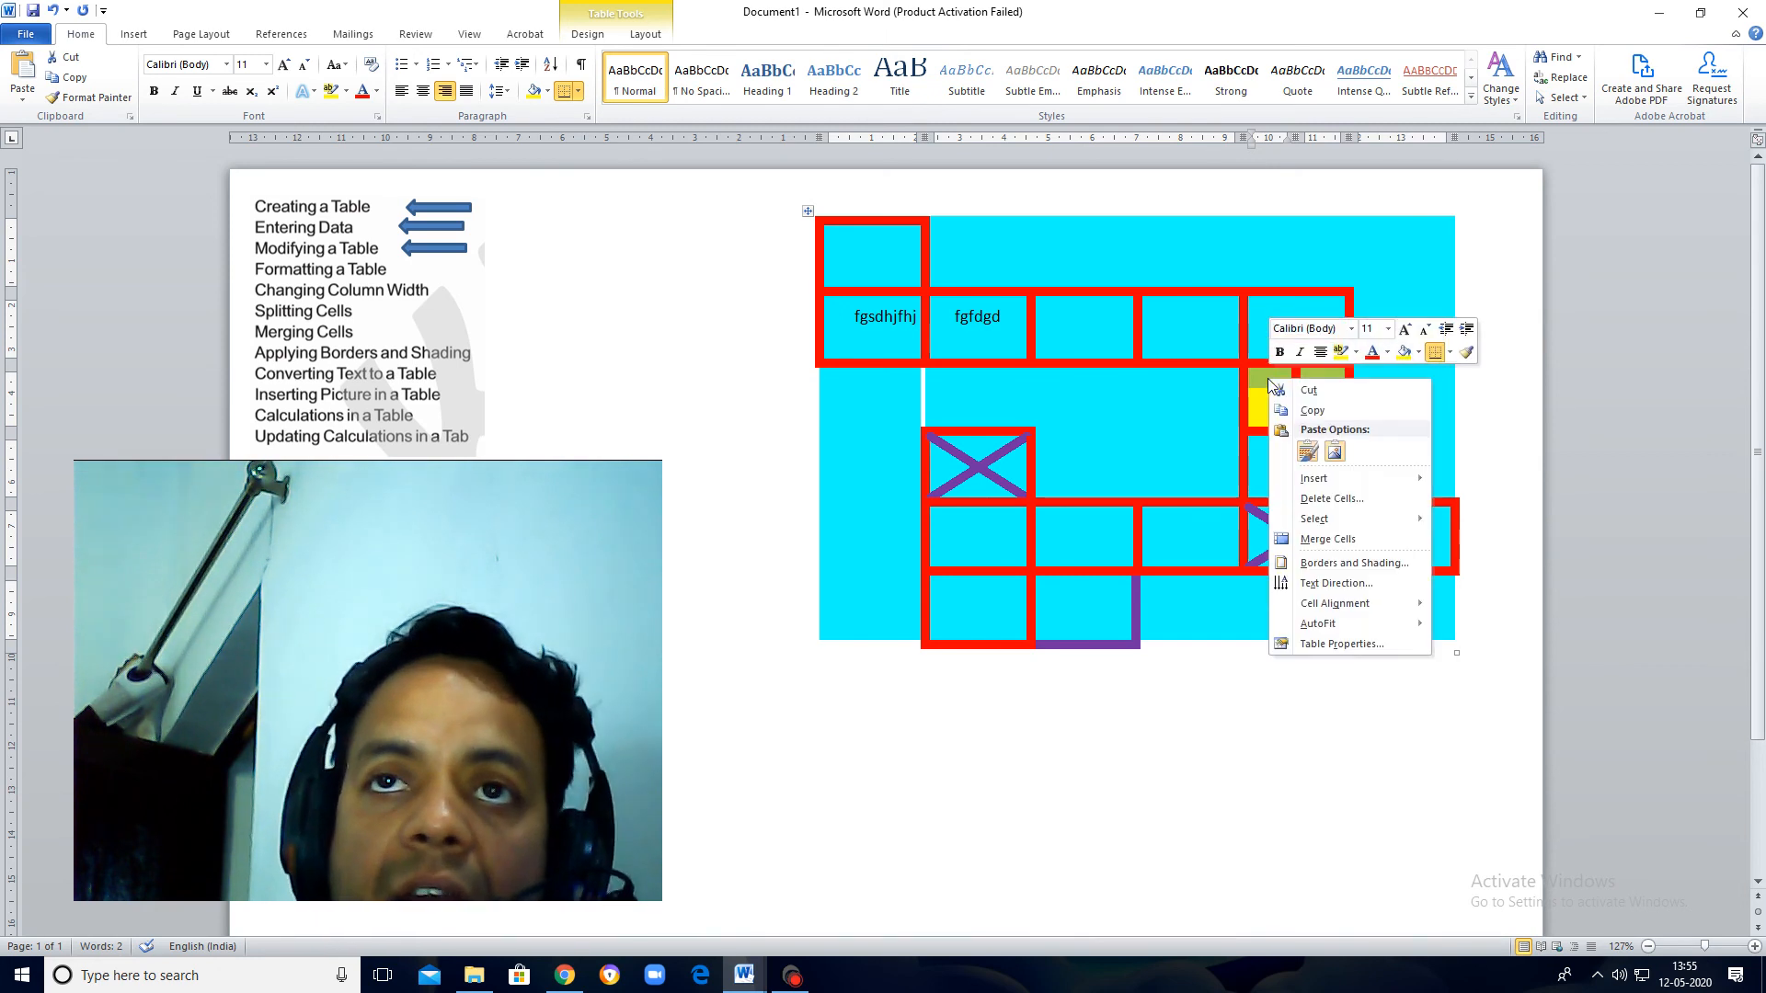
click(1339, 545)
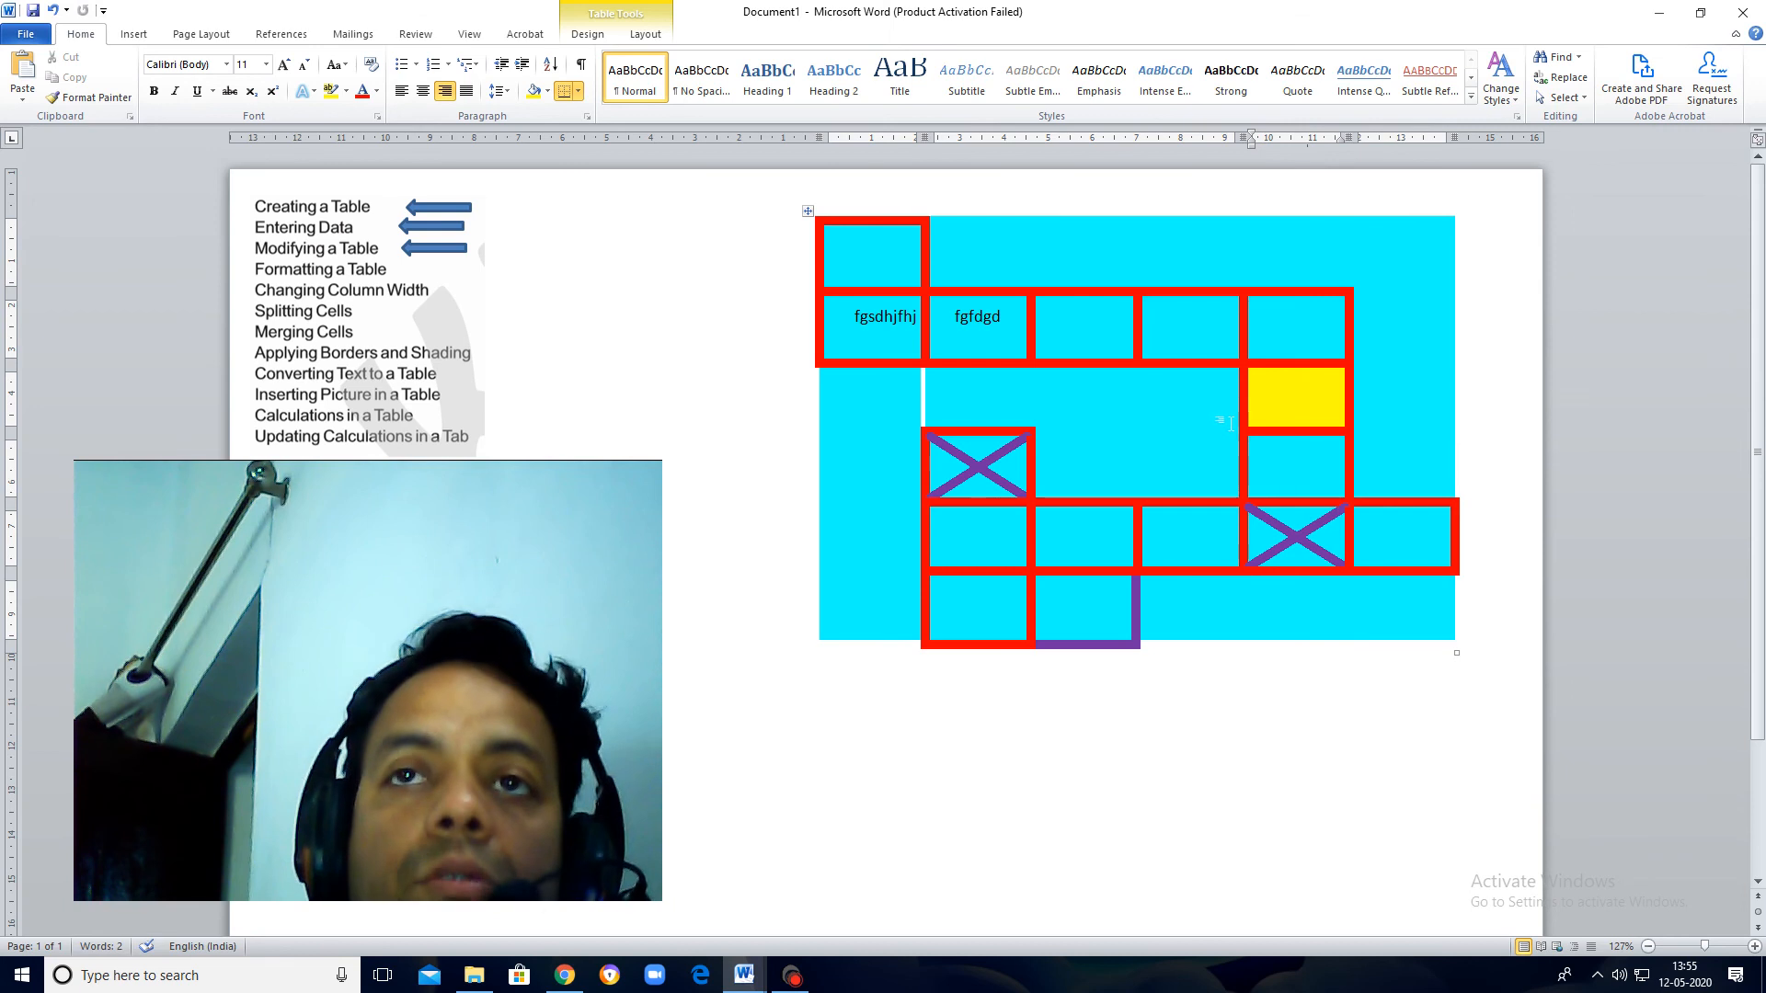
Step: Enter "hello" in the fifth row's cell just before the crossed-out cell
right_click(1285, 402)
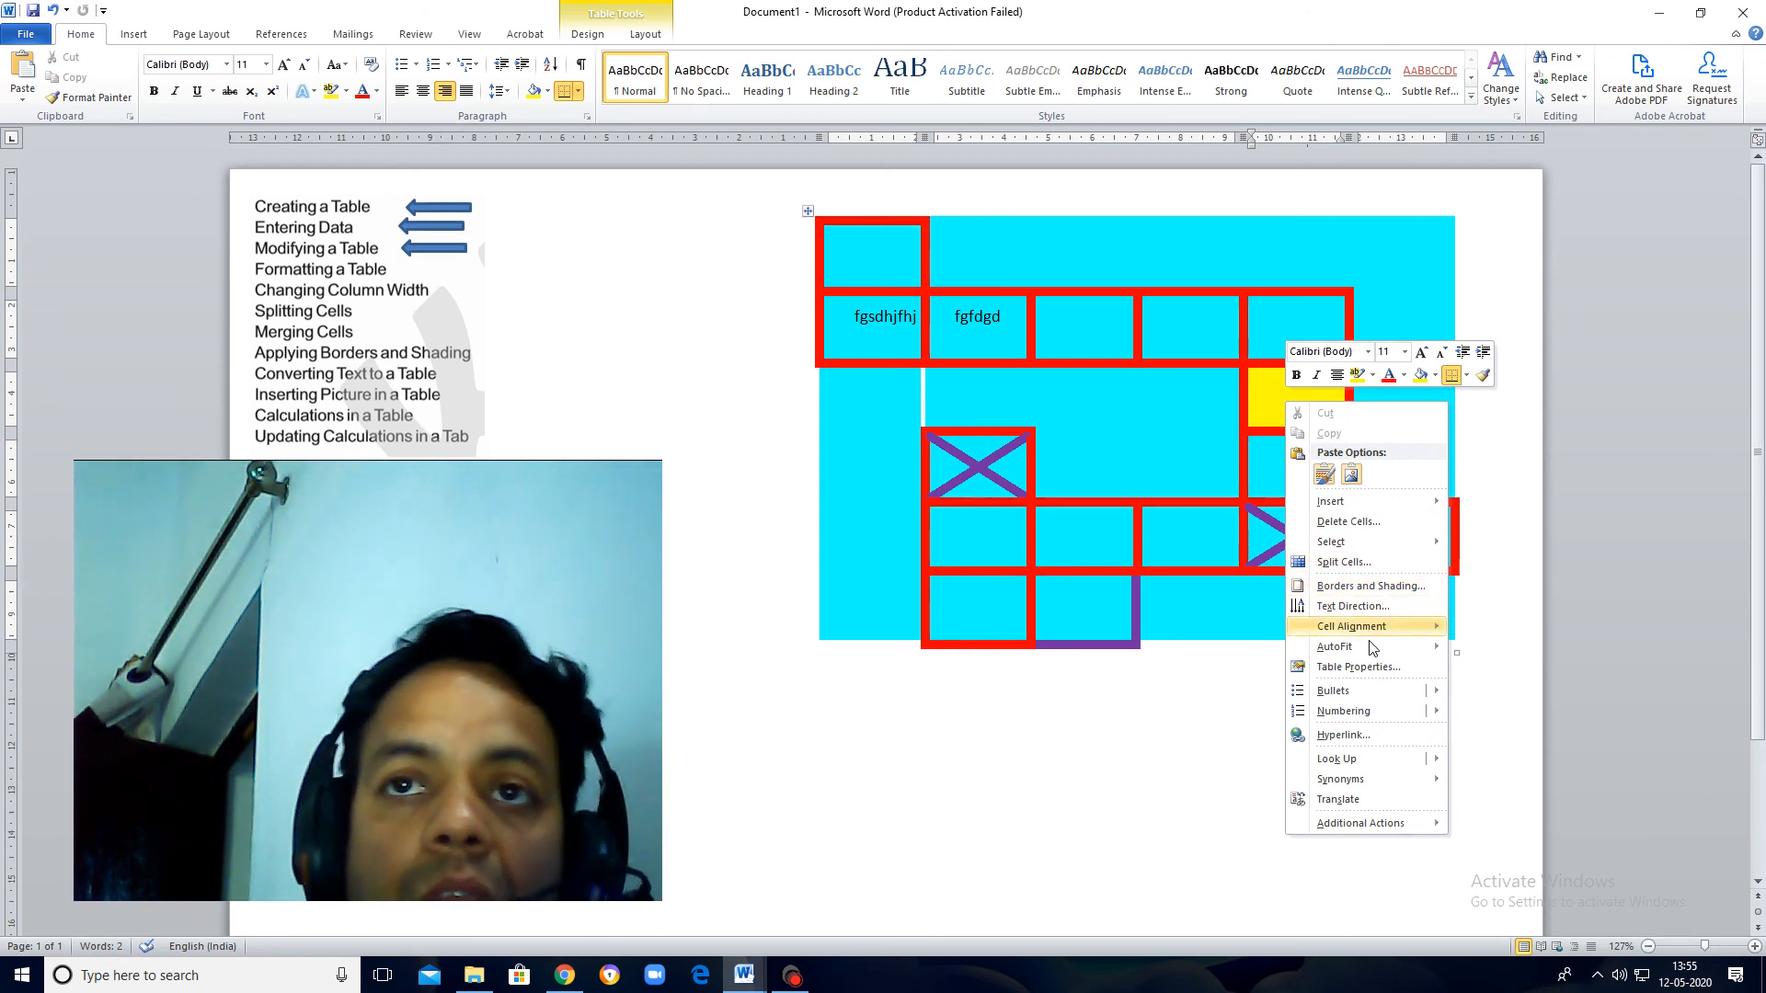
mouse_move(1389, 633)
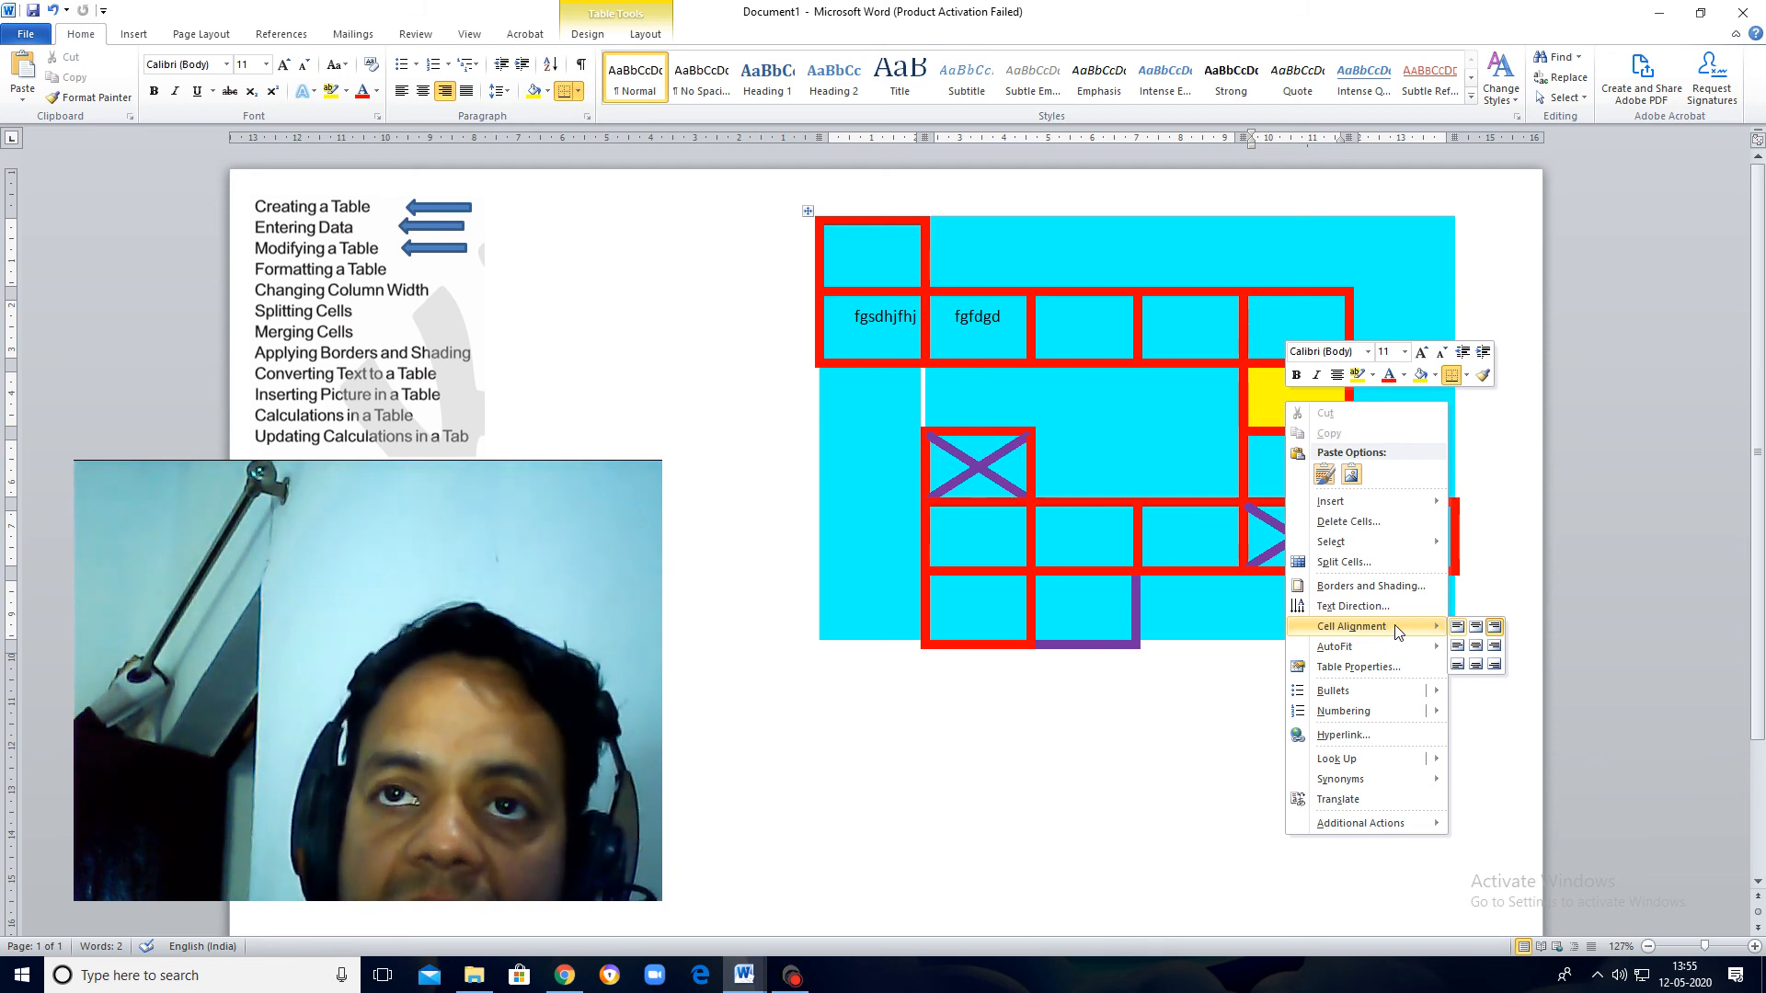
click(1190, 550)
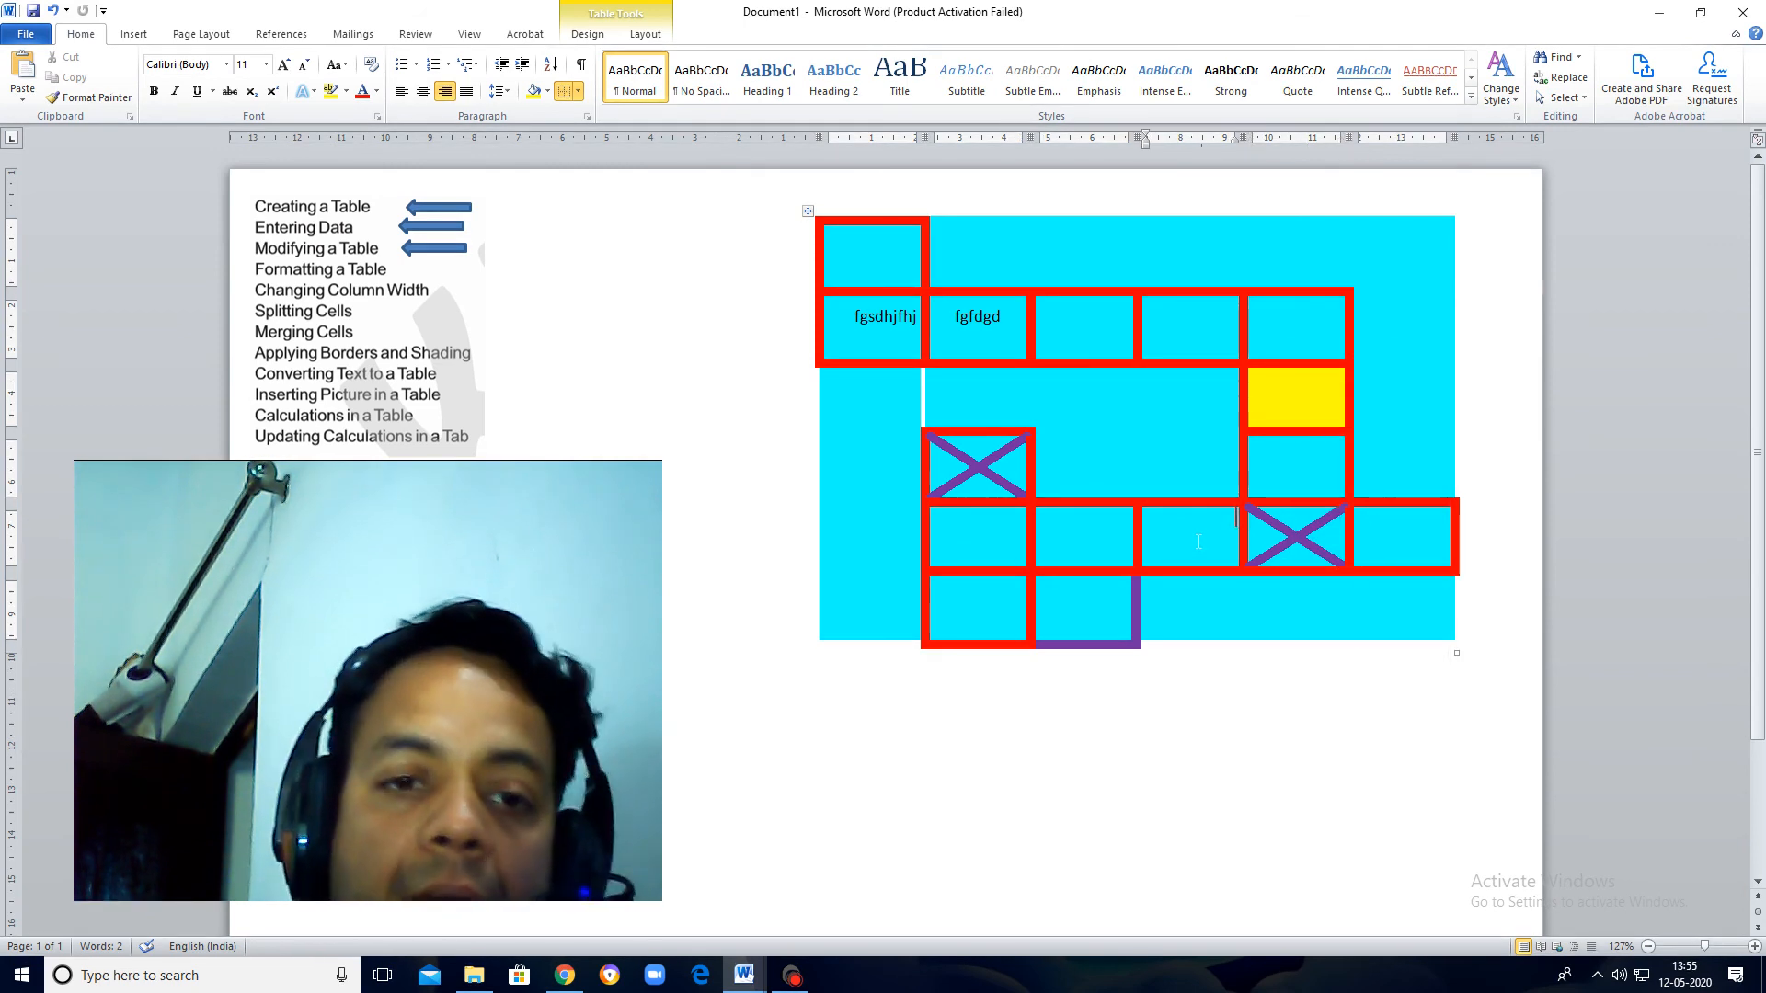
text(hello)
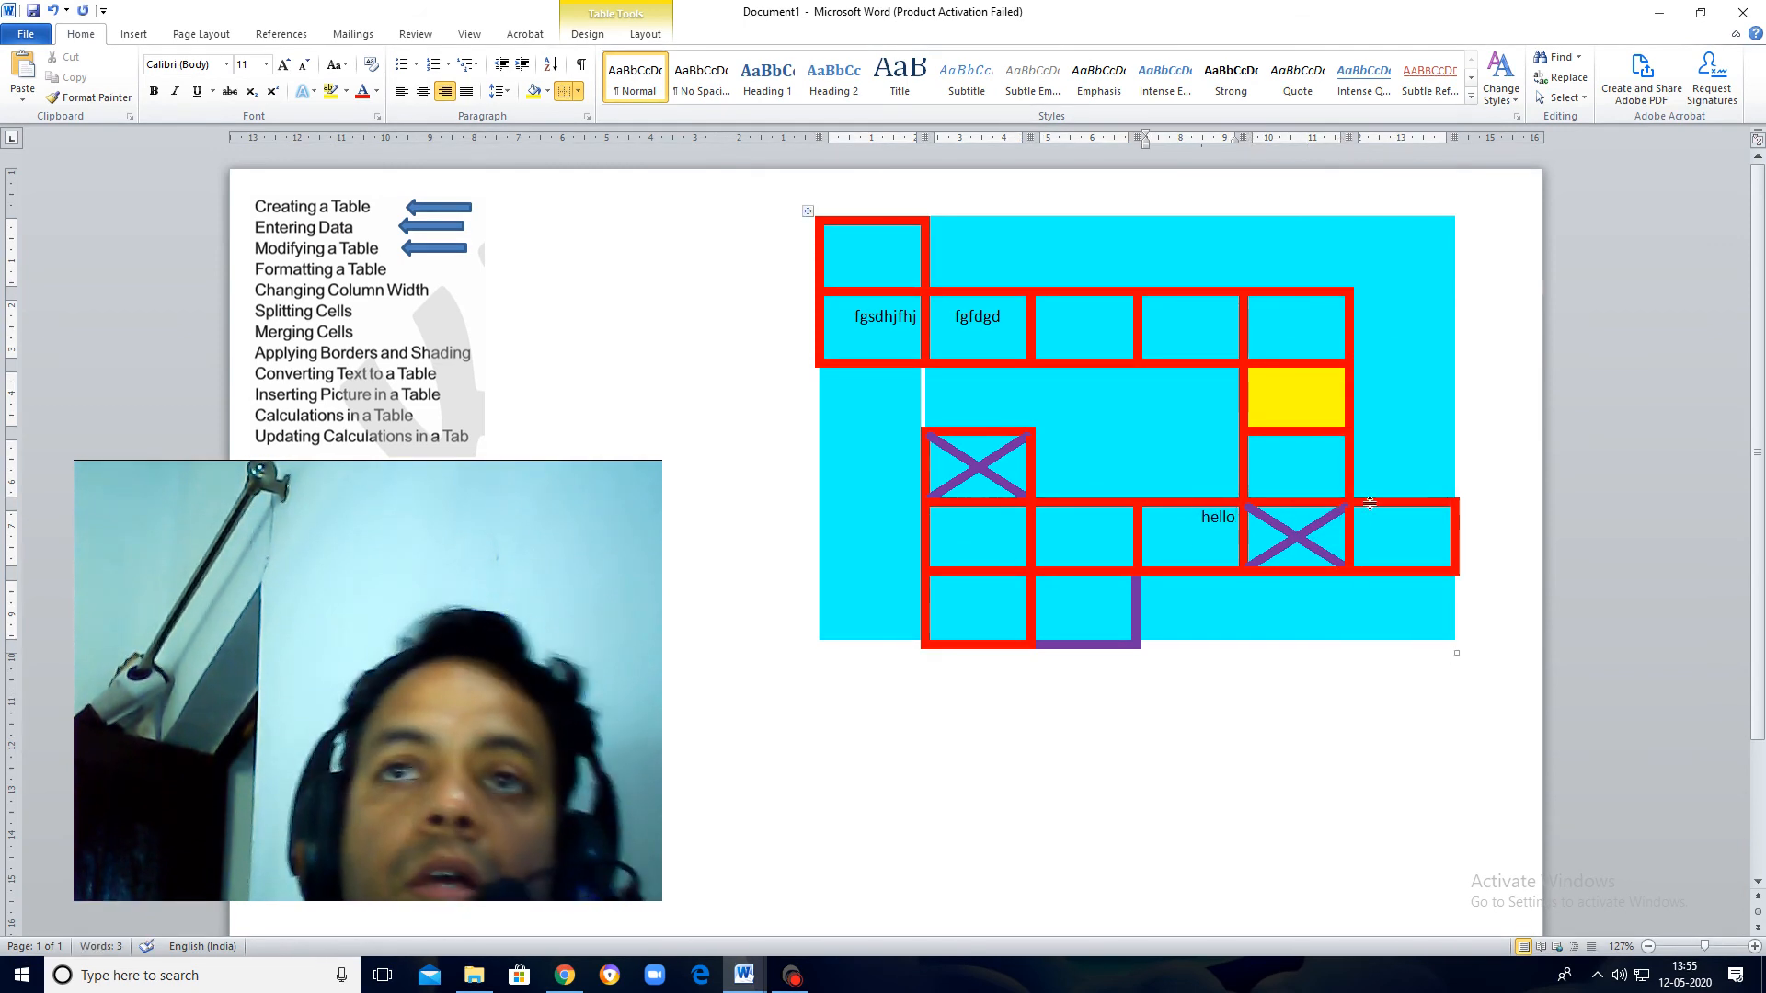
click(1393, 533)
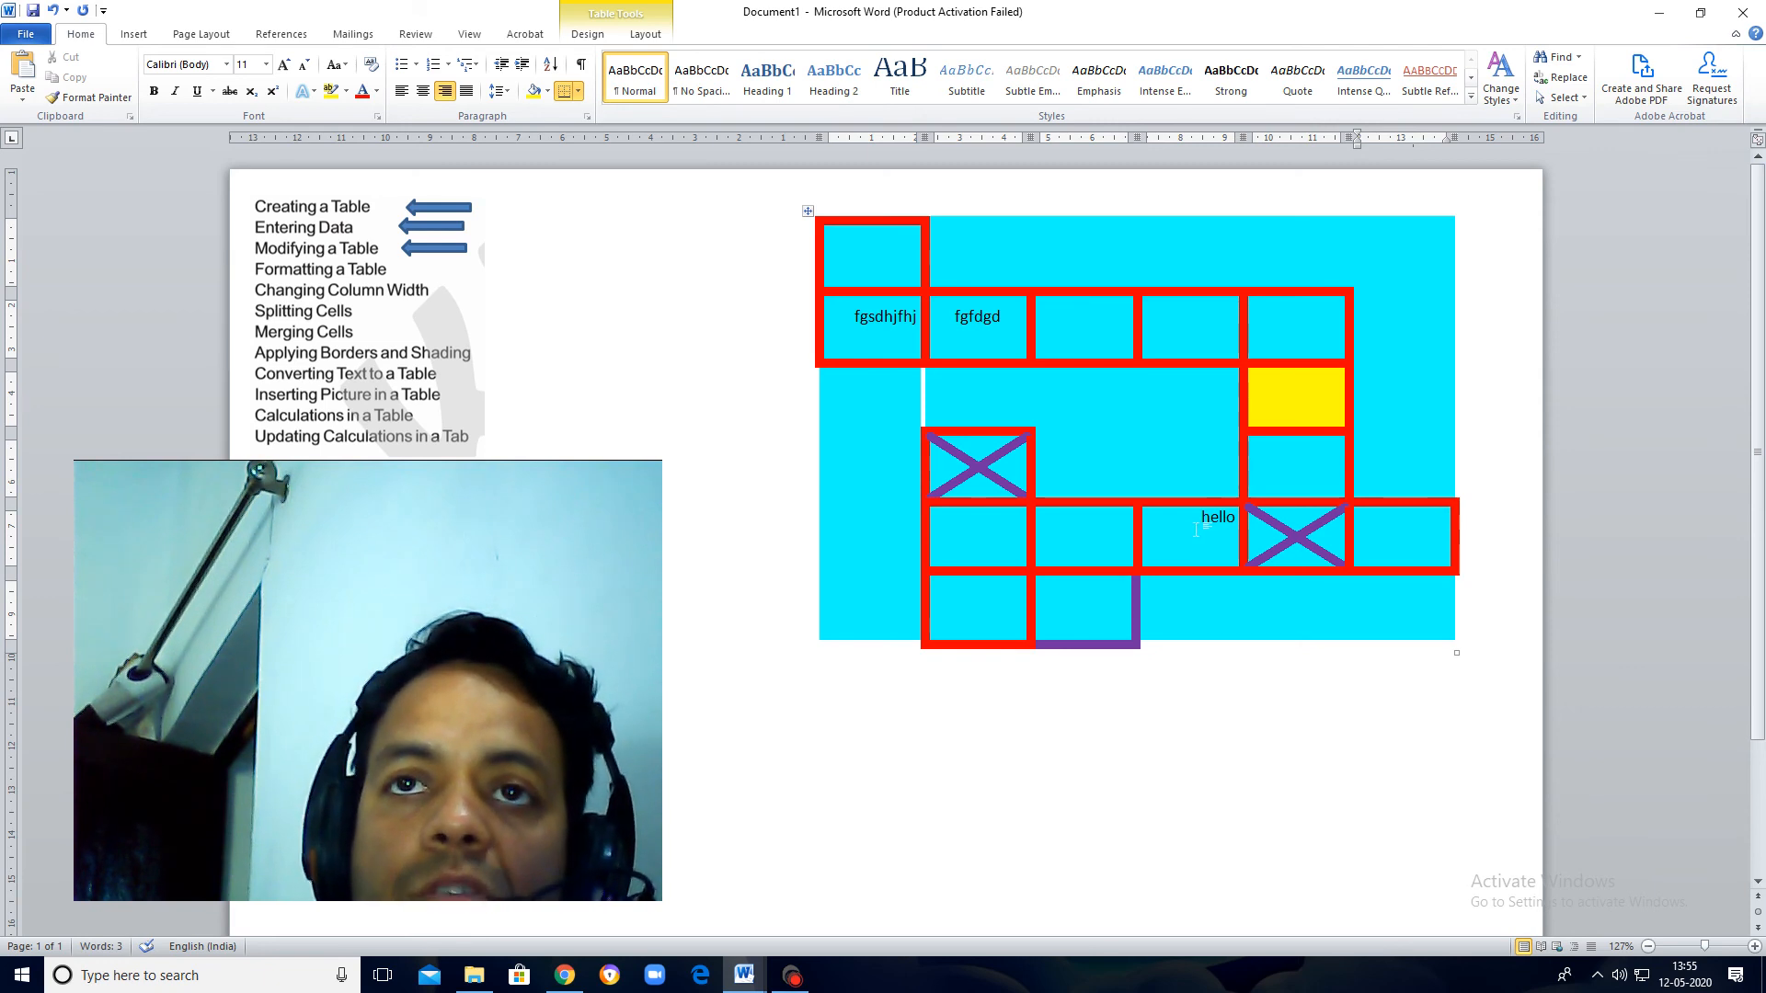
Step: Align the "hello" text to the center of its cell, both horizontally and vertically
right_click(1193, 529)
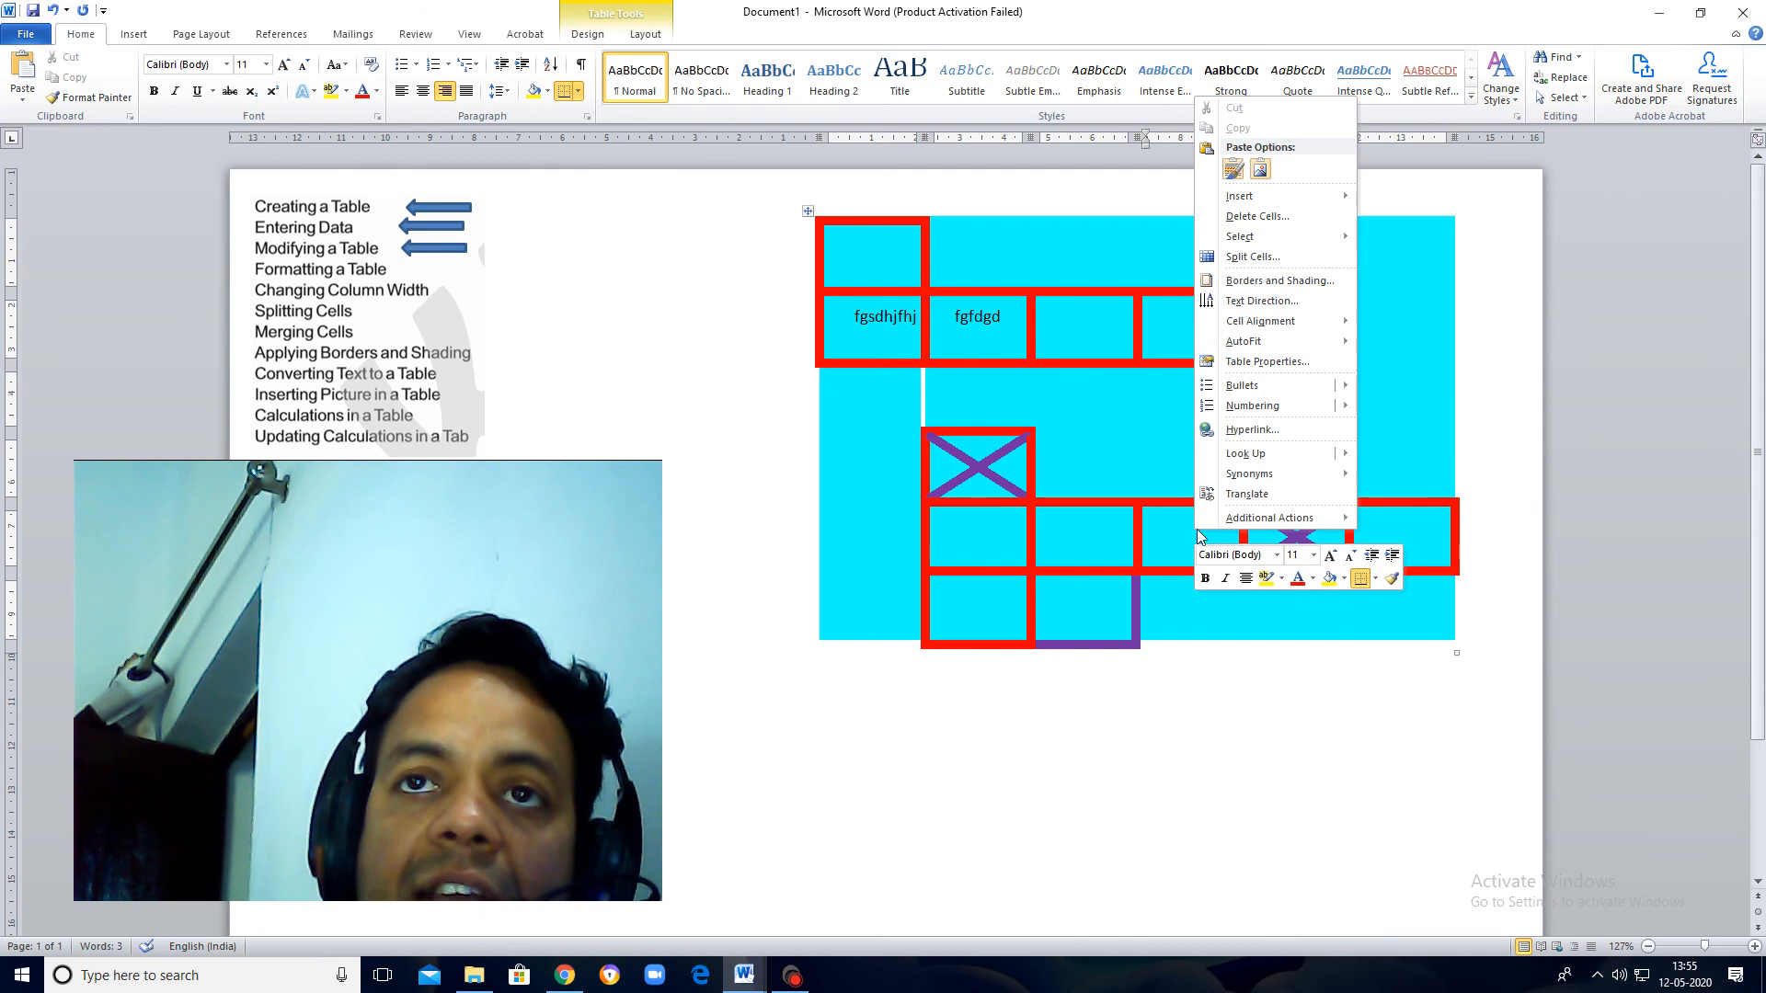
mouse_move(1329, 321)
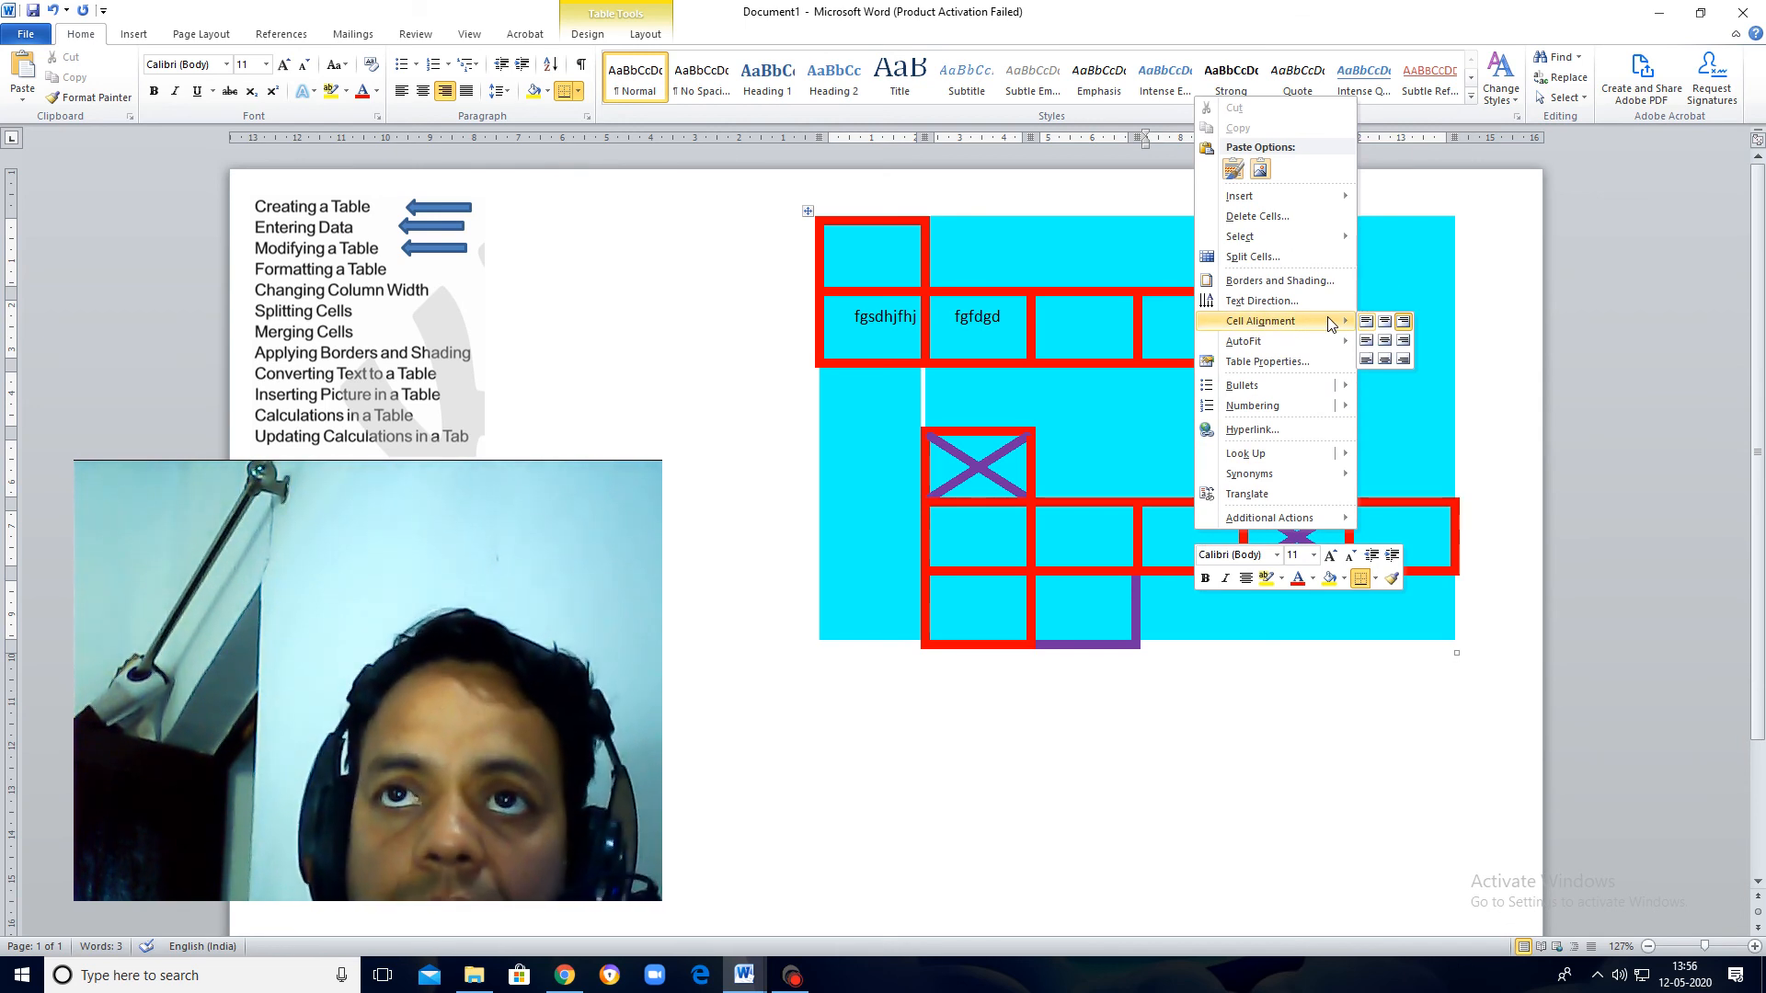
click(1385, 340)
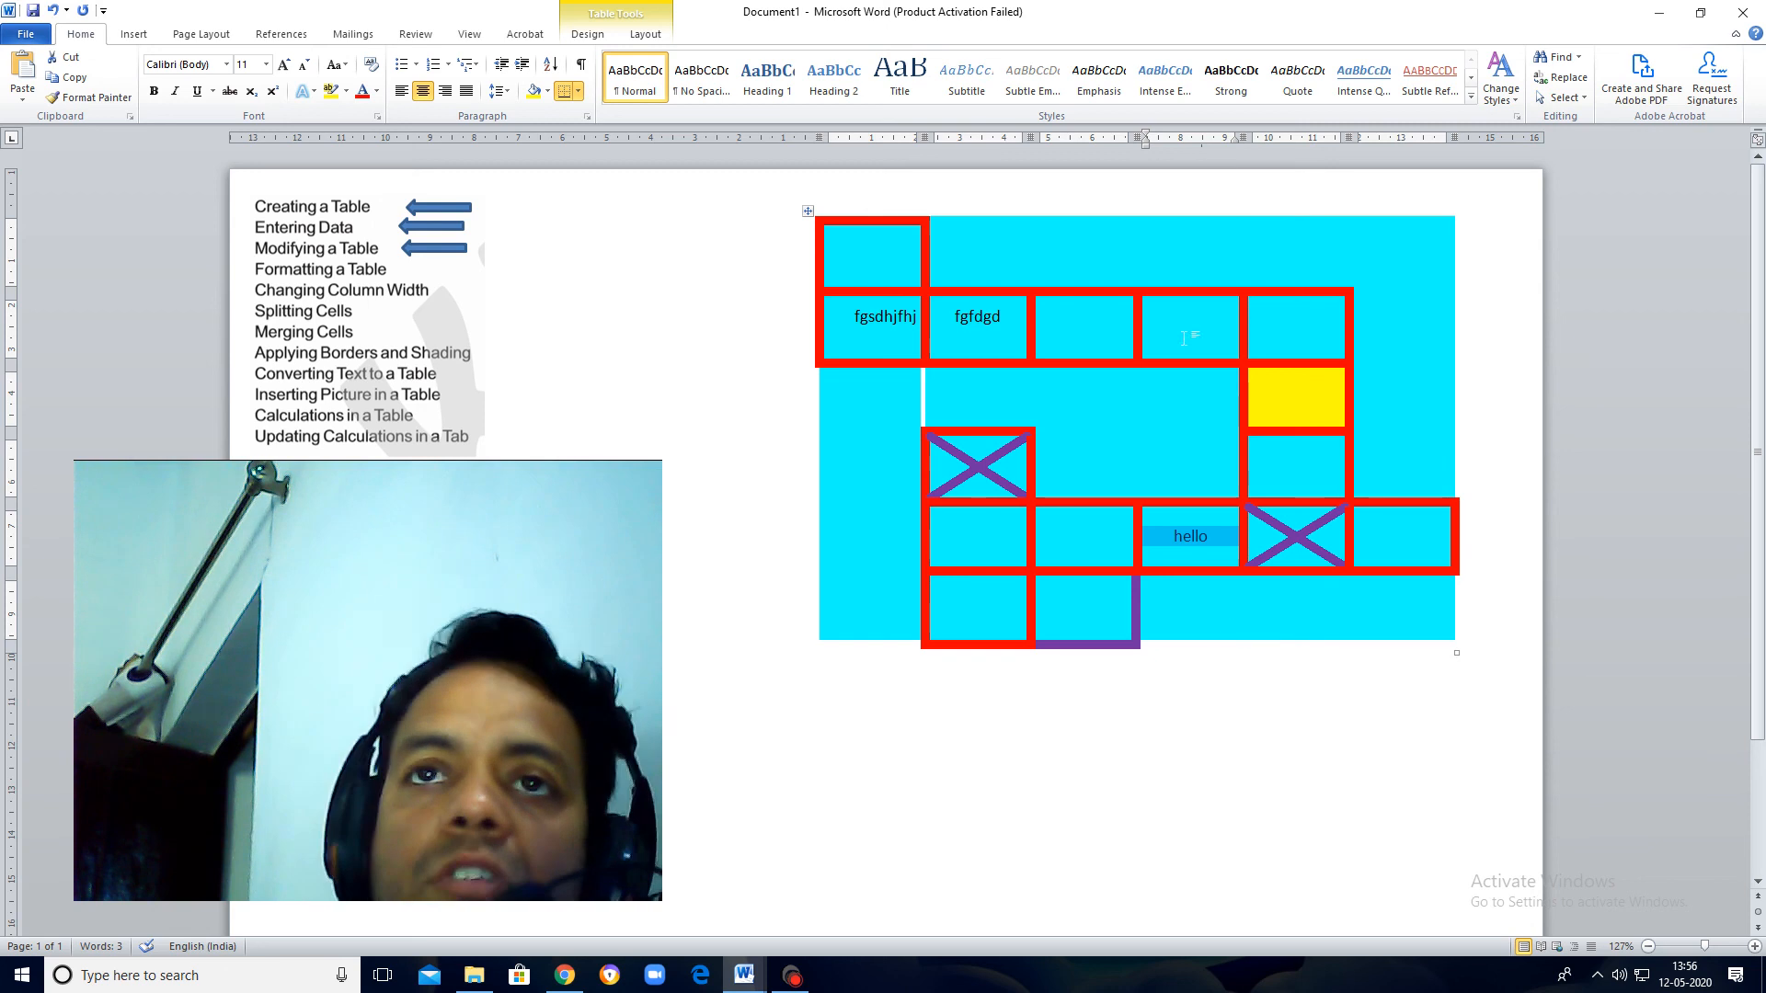
right_click(1186, 311)
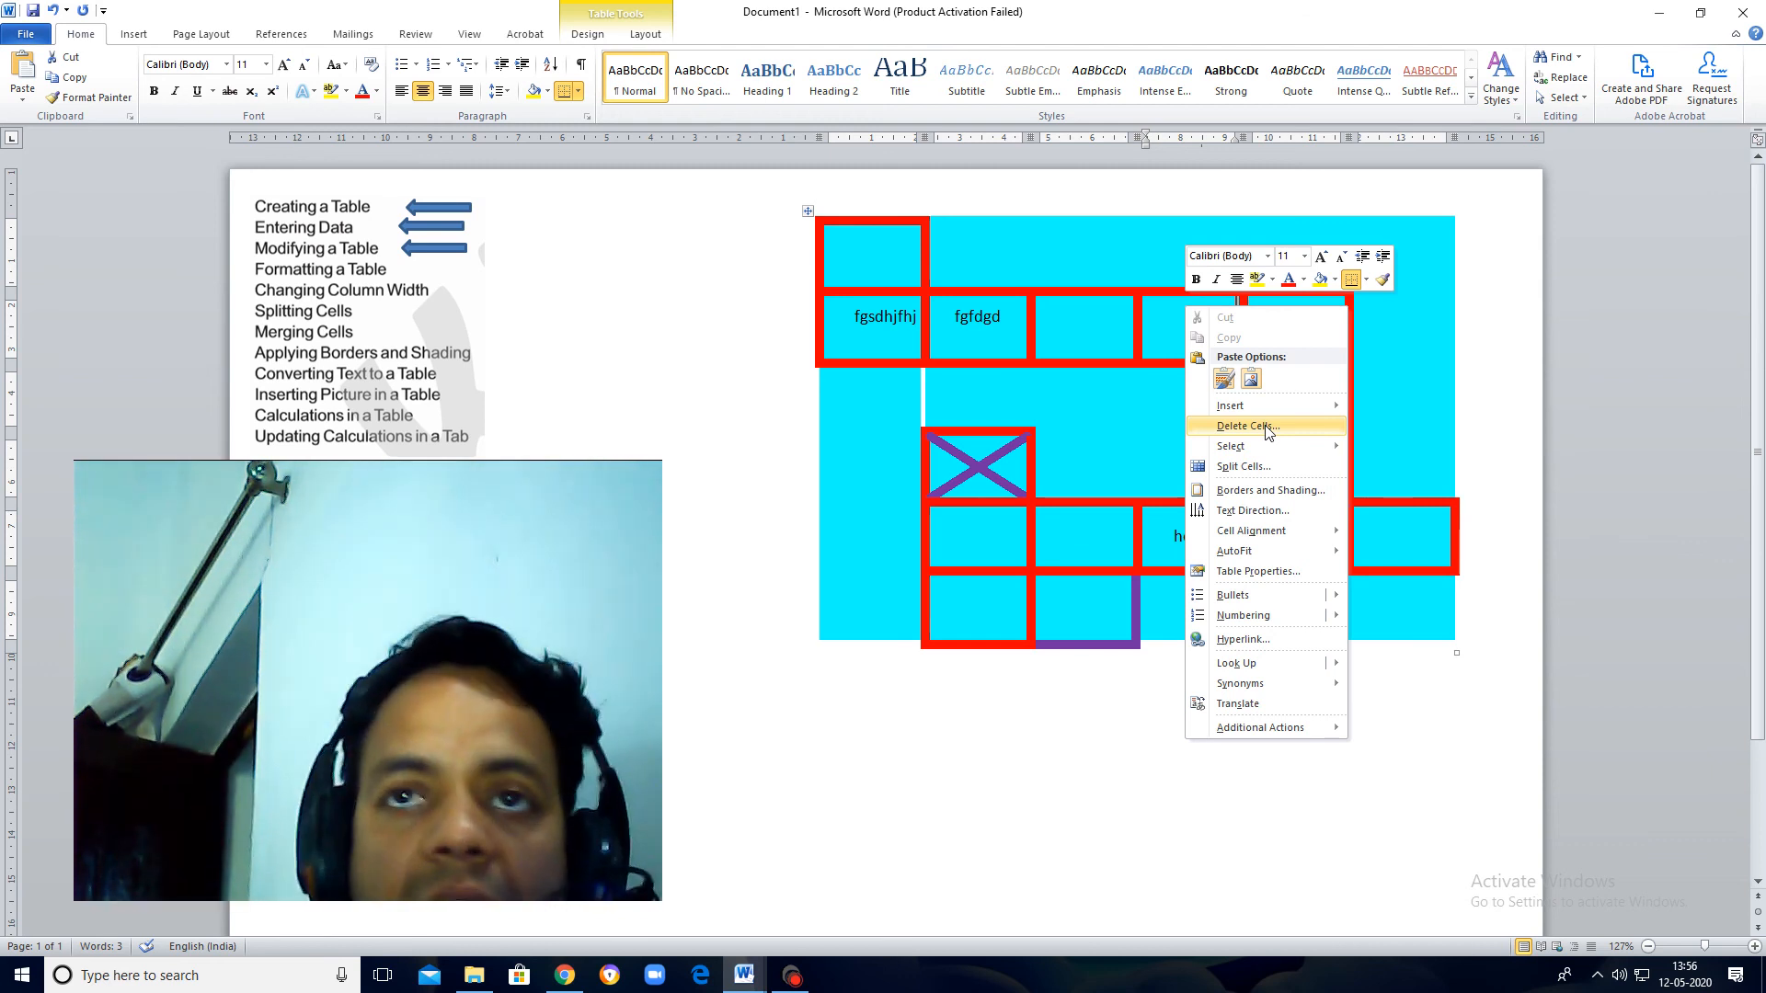
mouse_move(1279, 538)
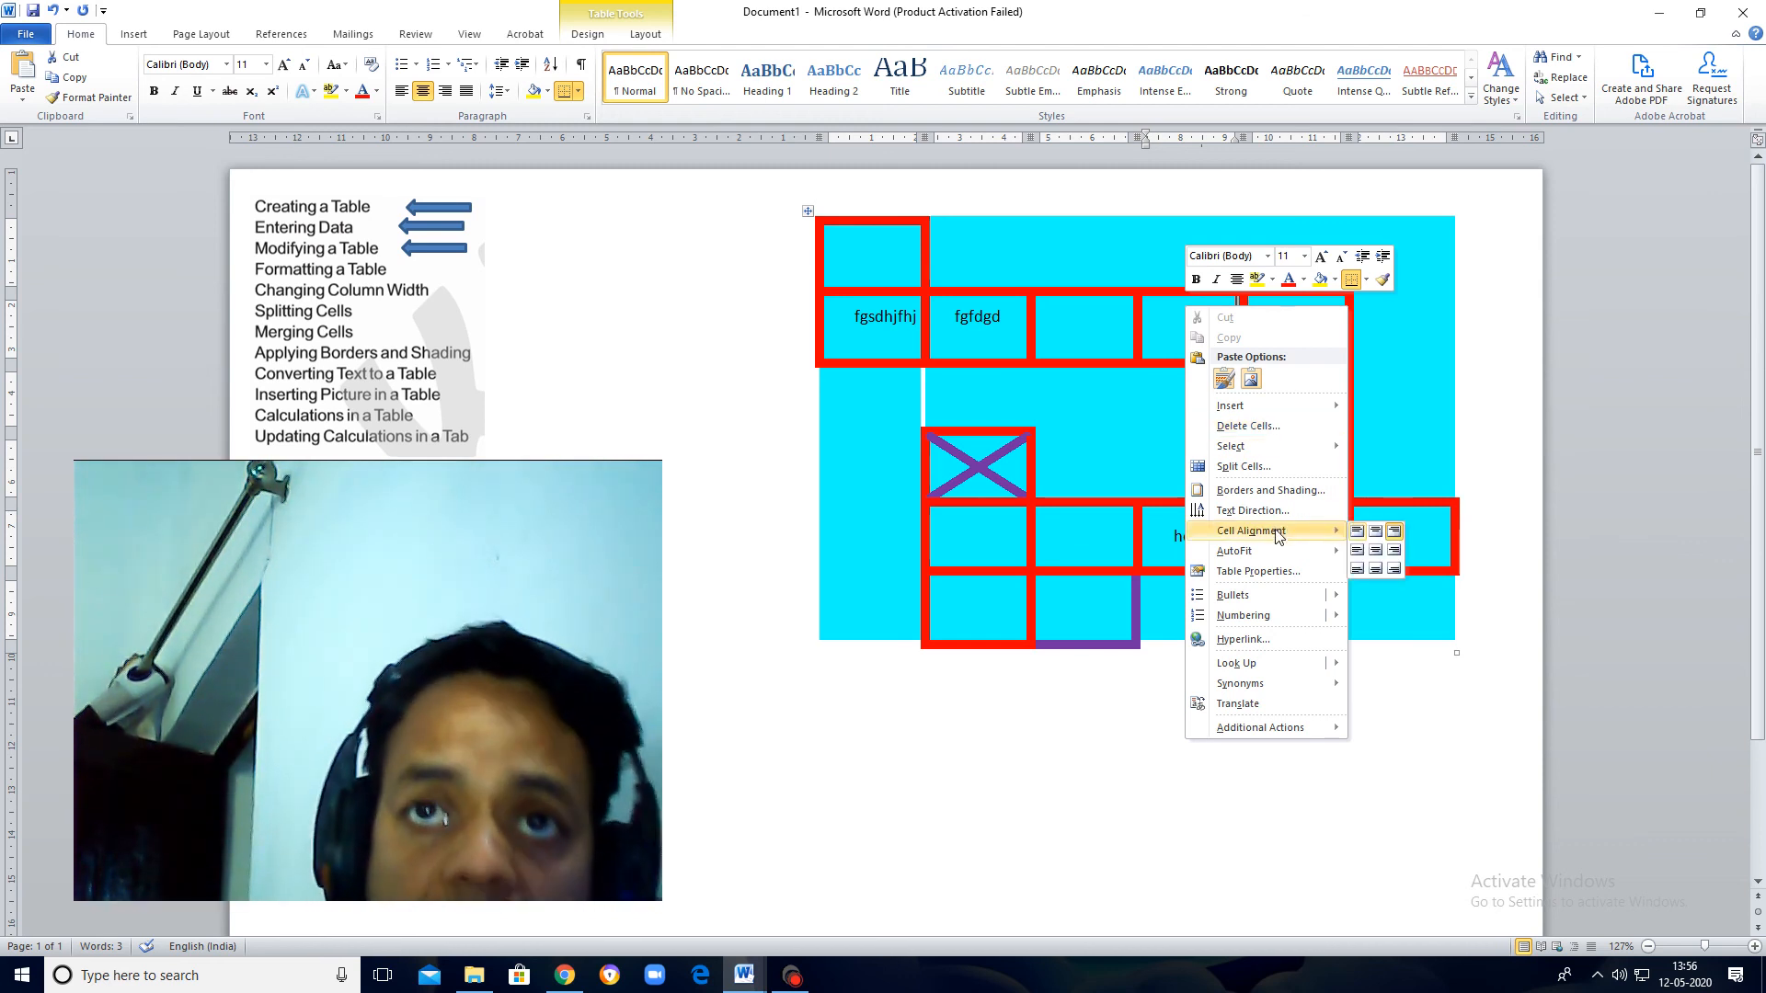
click(1394, 531)
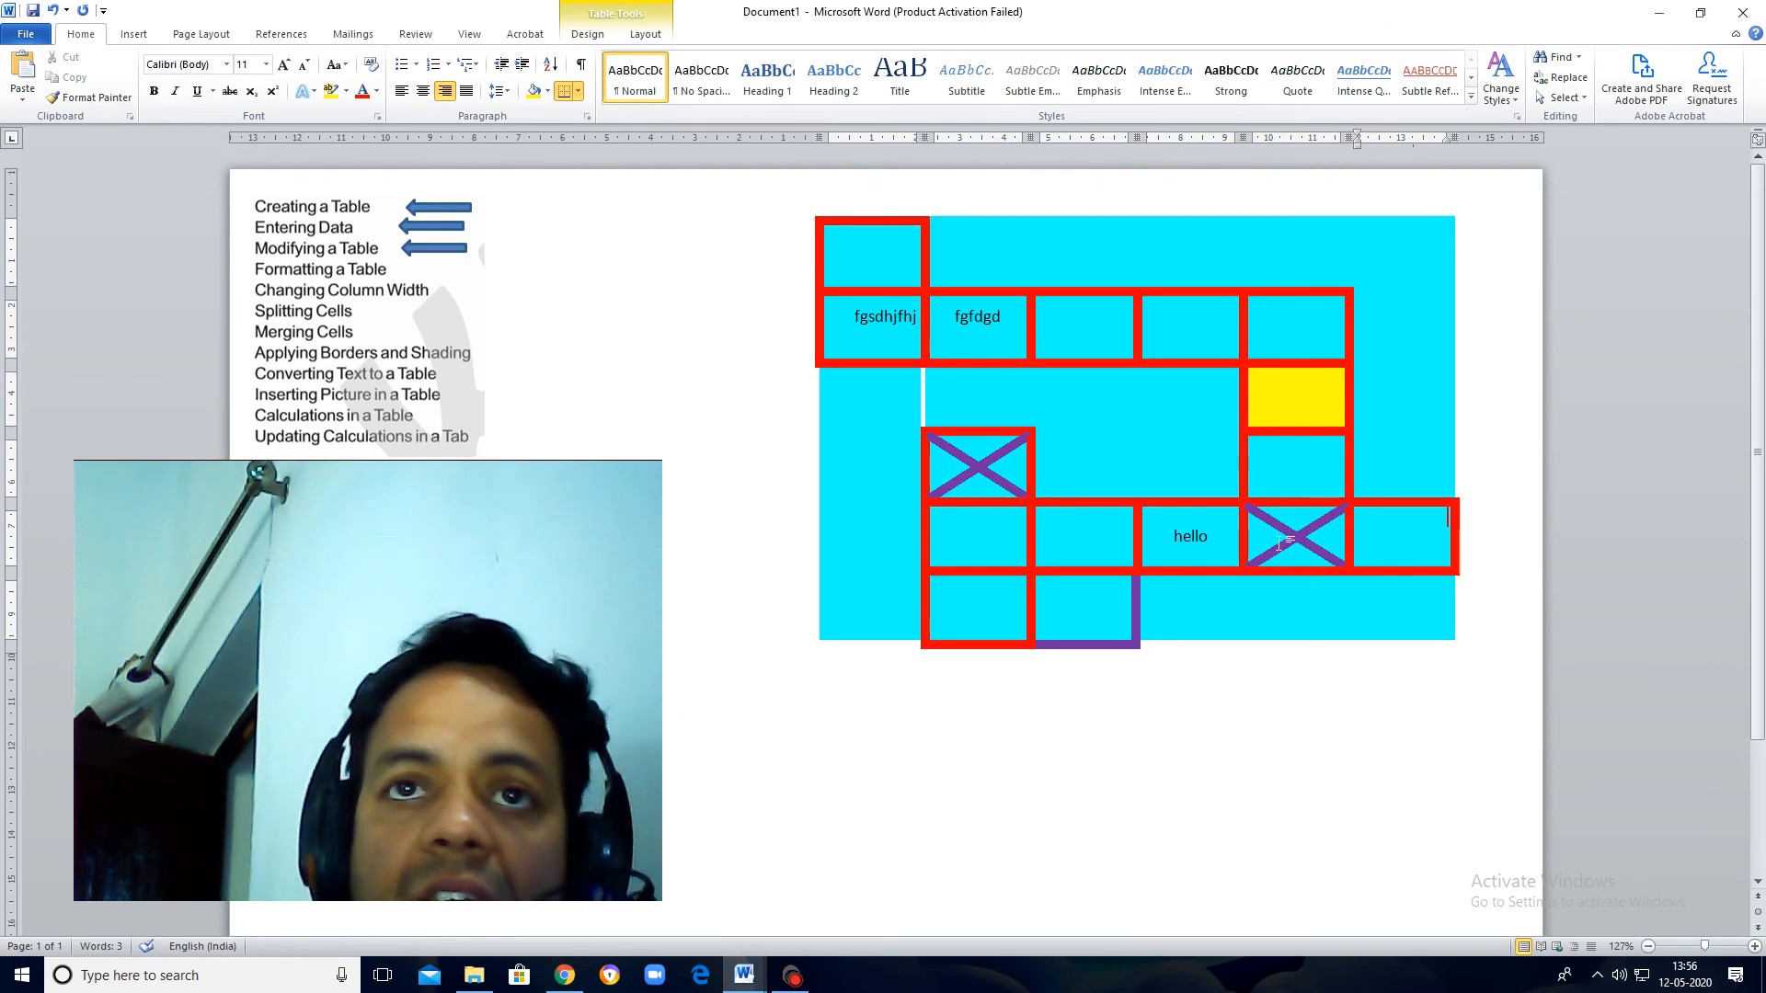
Step: Rotate the "hello" text in its table cell so it reads vertically from bottom to top
drag(1220, 545, 1166, 541)
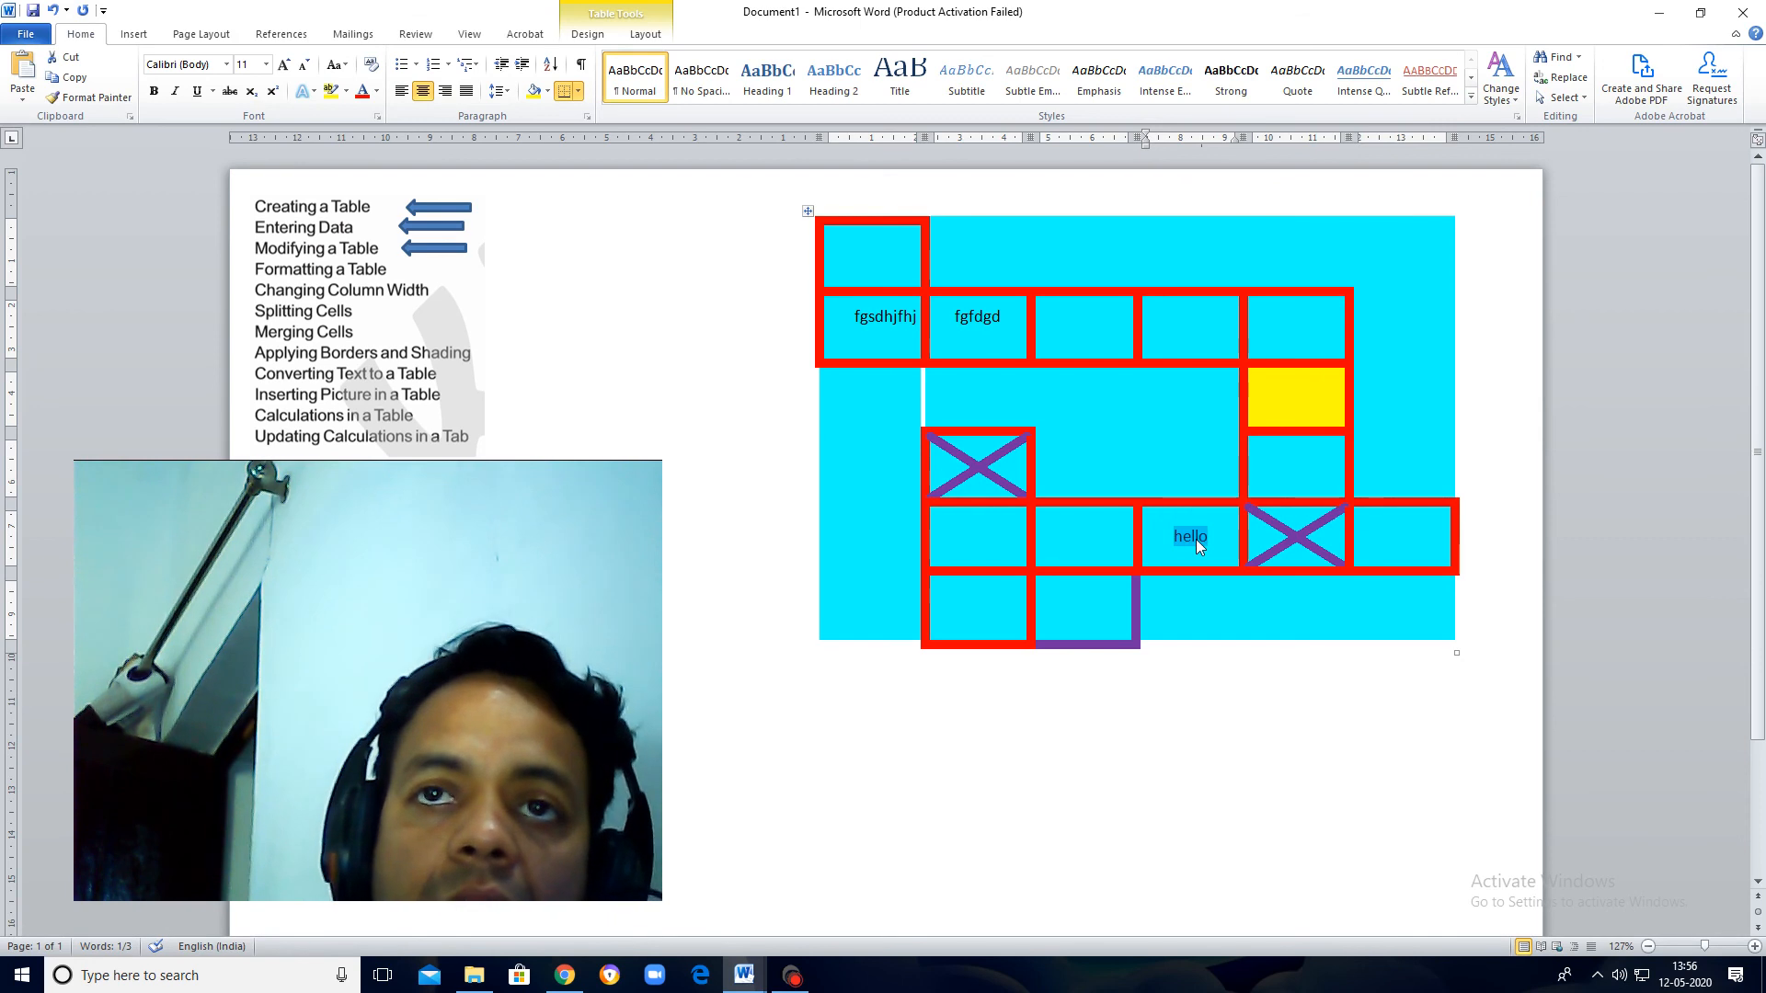
right_click(1195, 542)
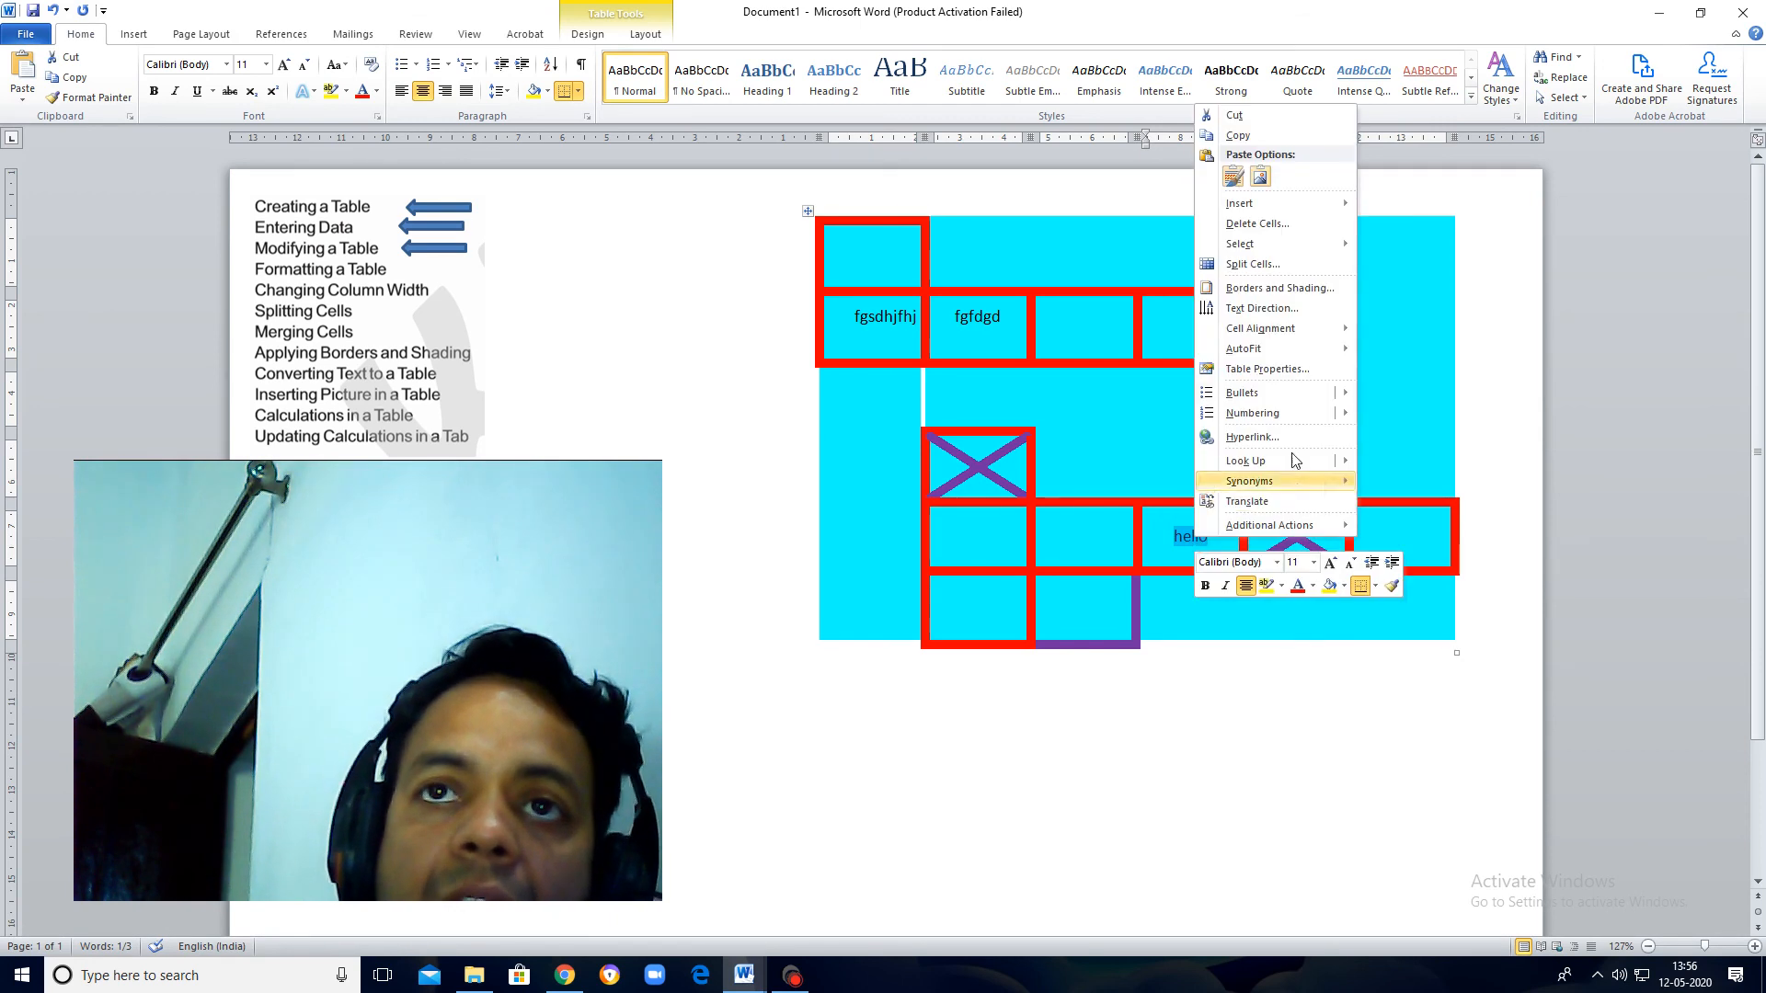
click(1329, 310)
drag(890, 367, 747, 344)
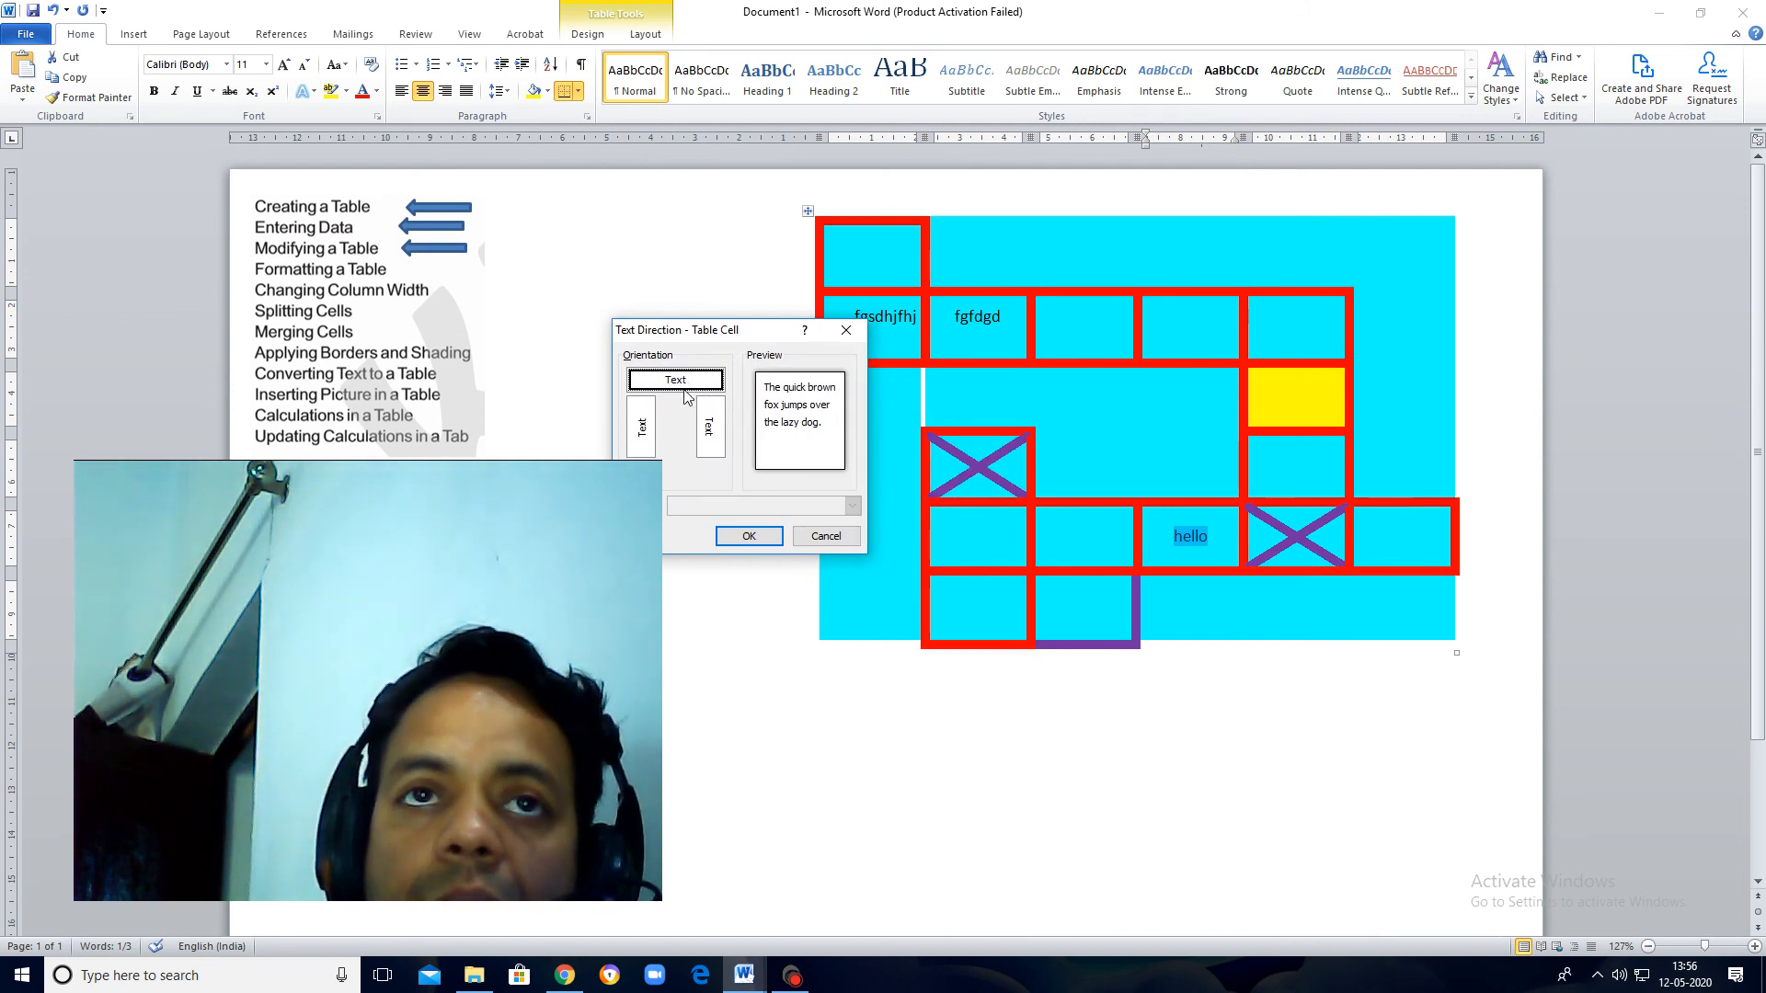
click(648, 440)
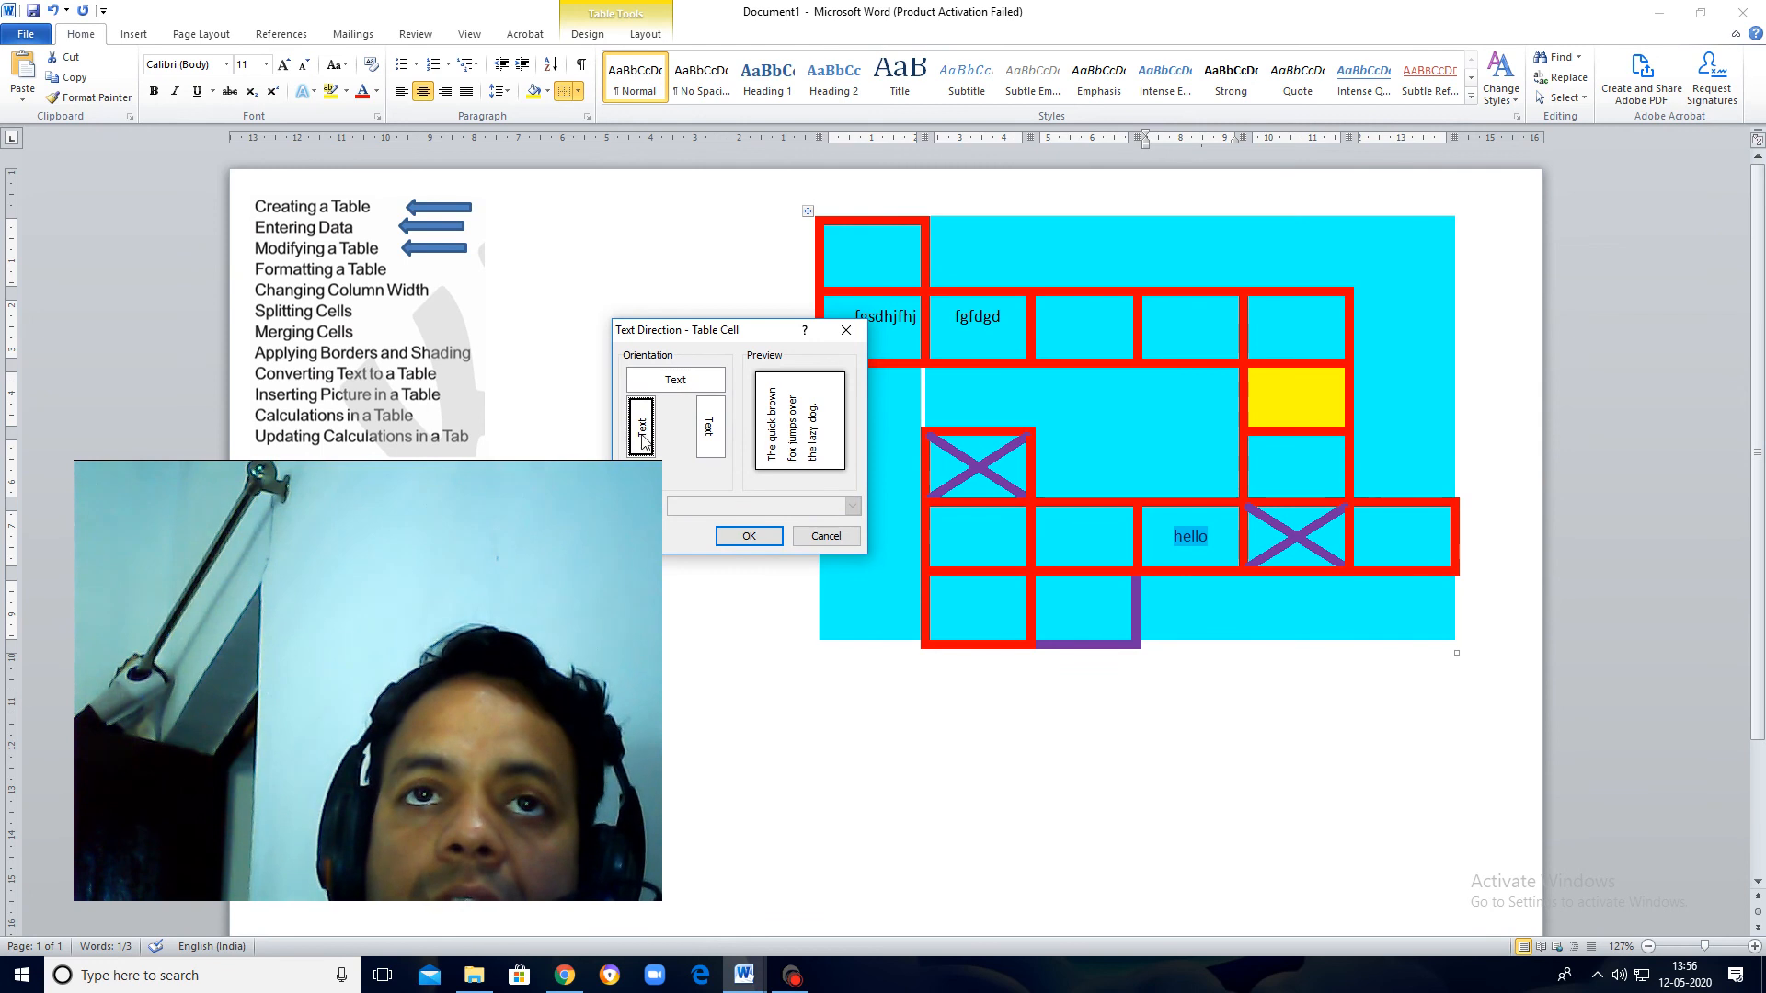
click(740, 538)
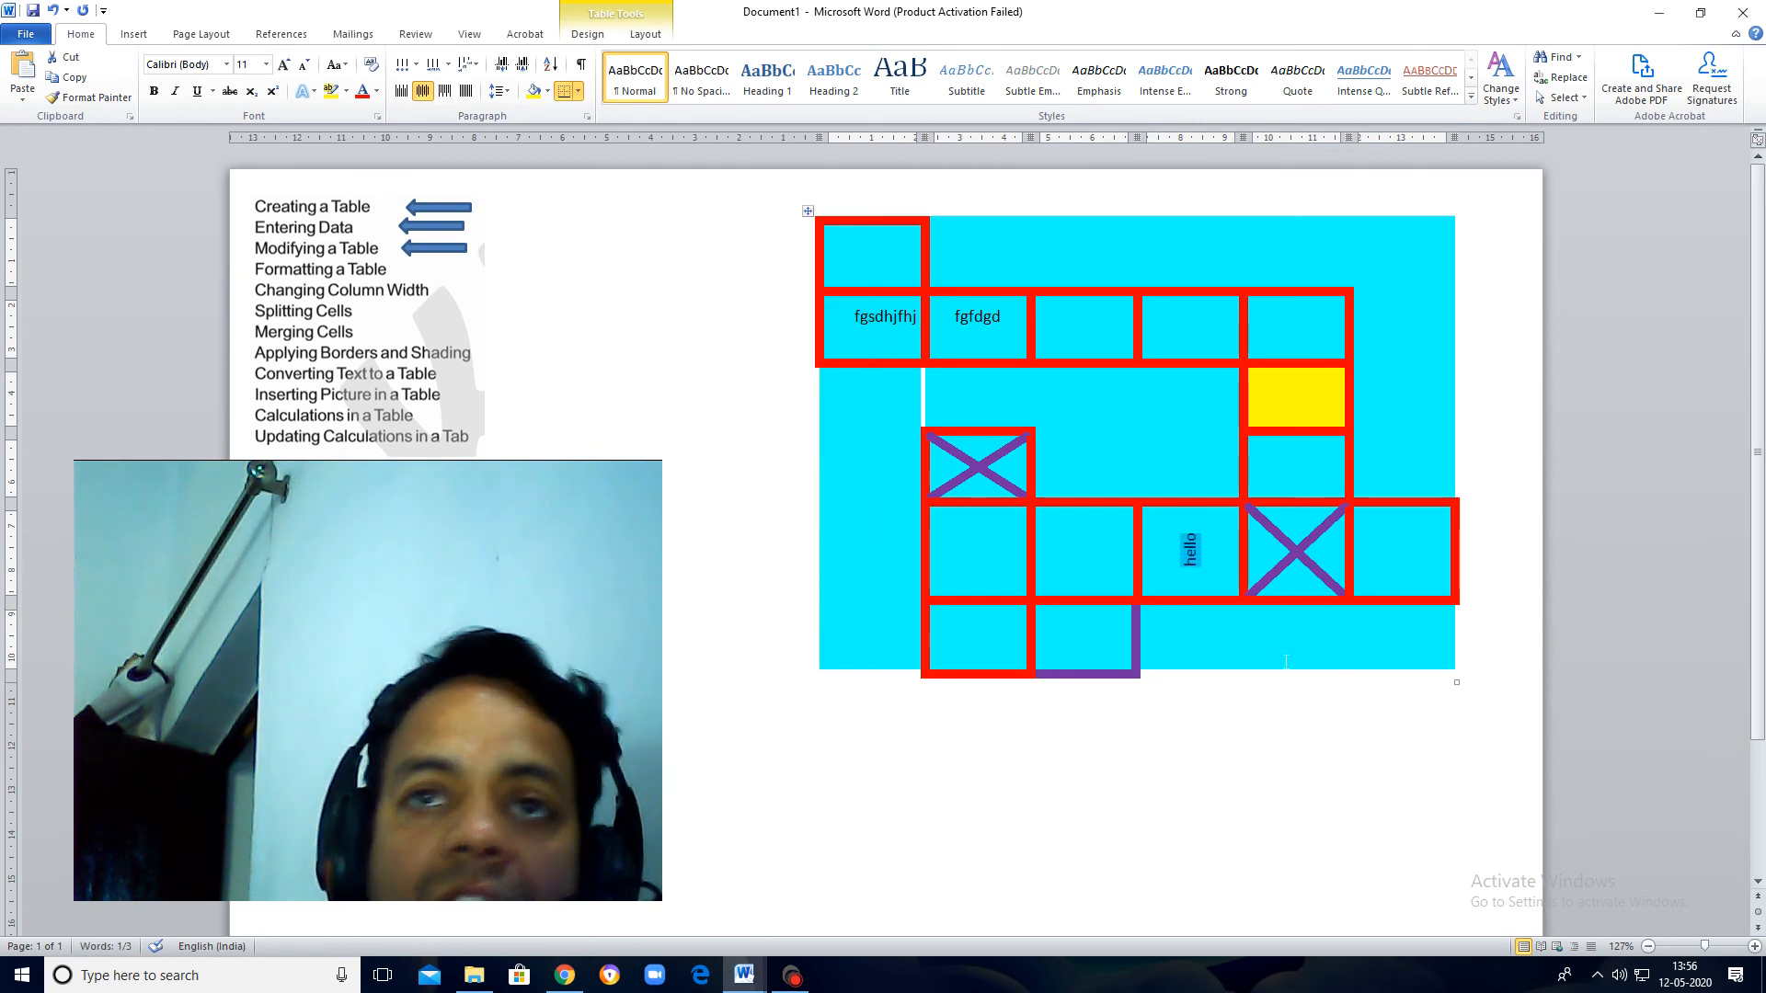
click(1286, 662)
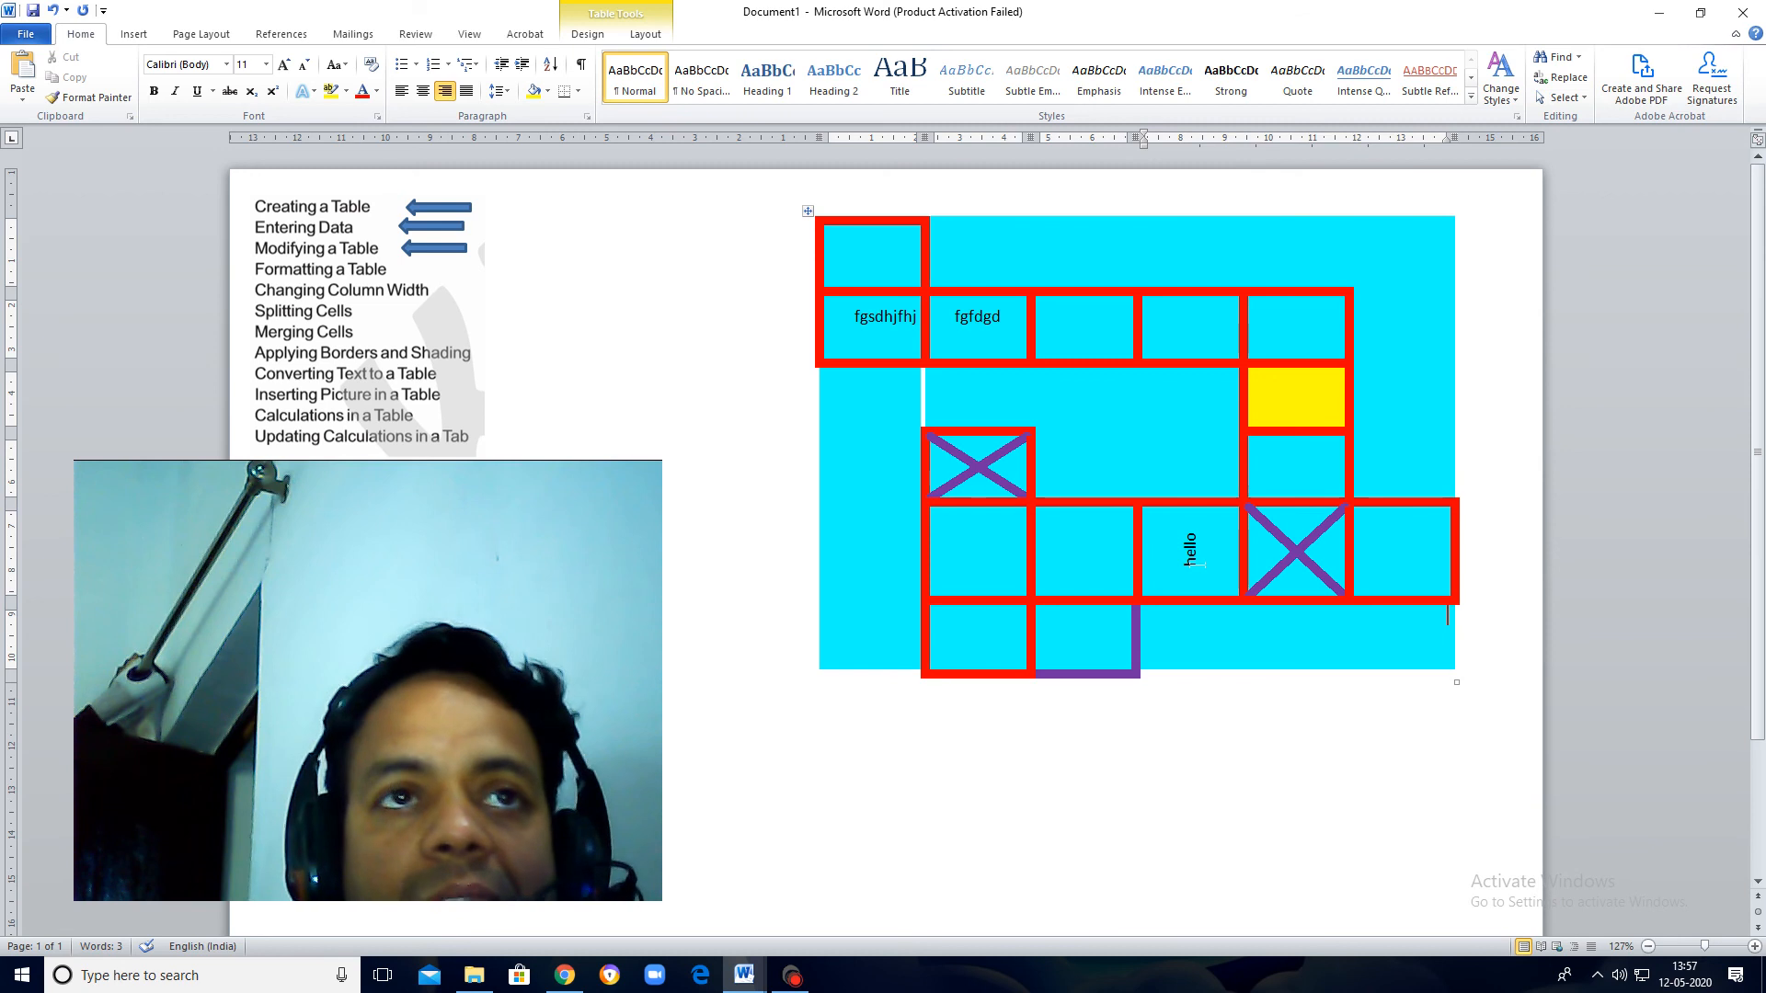
Step: Duplicate the blue arrow marker to mark Formatting a Table, Splitting Cells and Merging Cells as covered
click(434, 250)
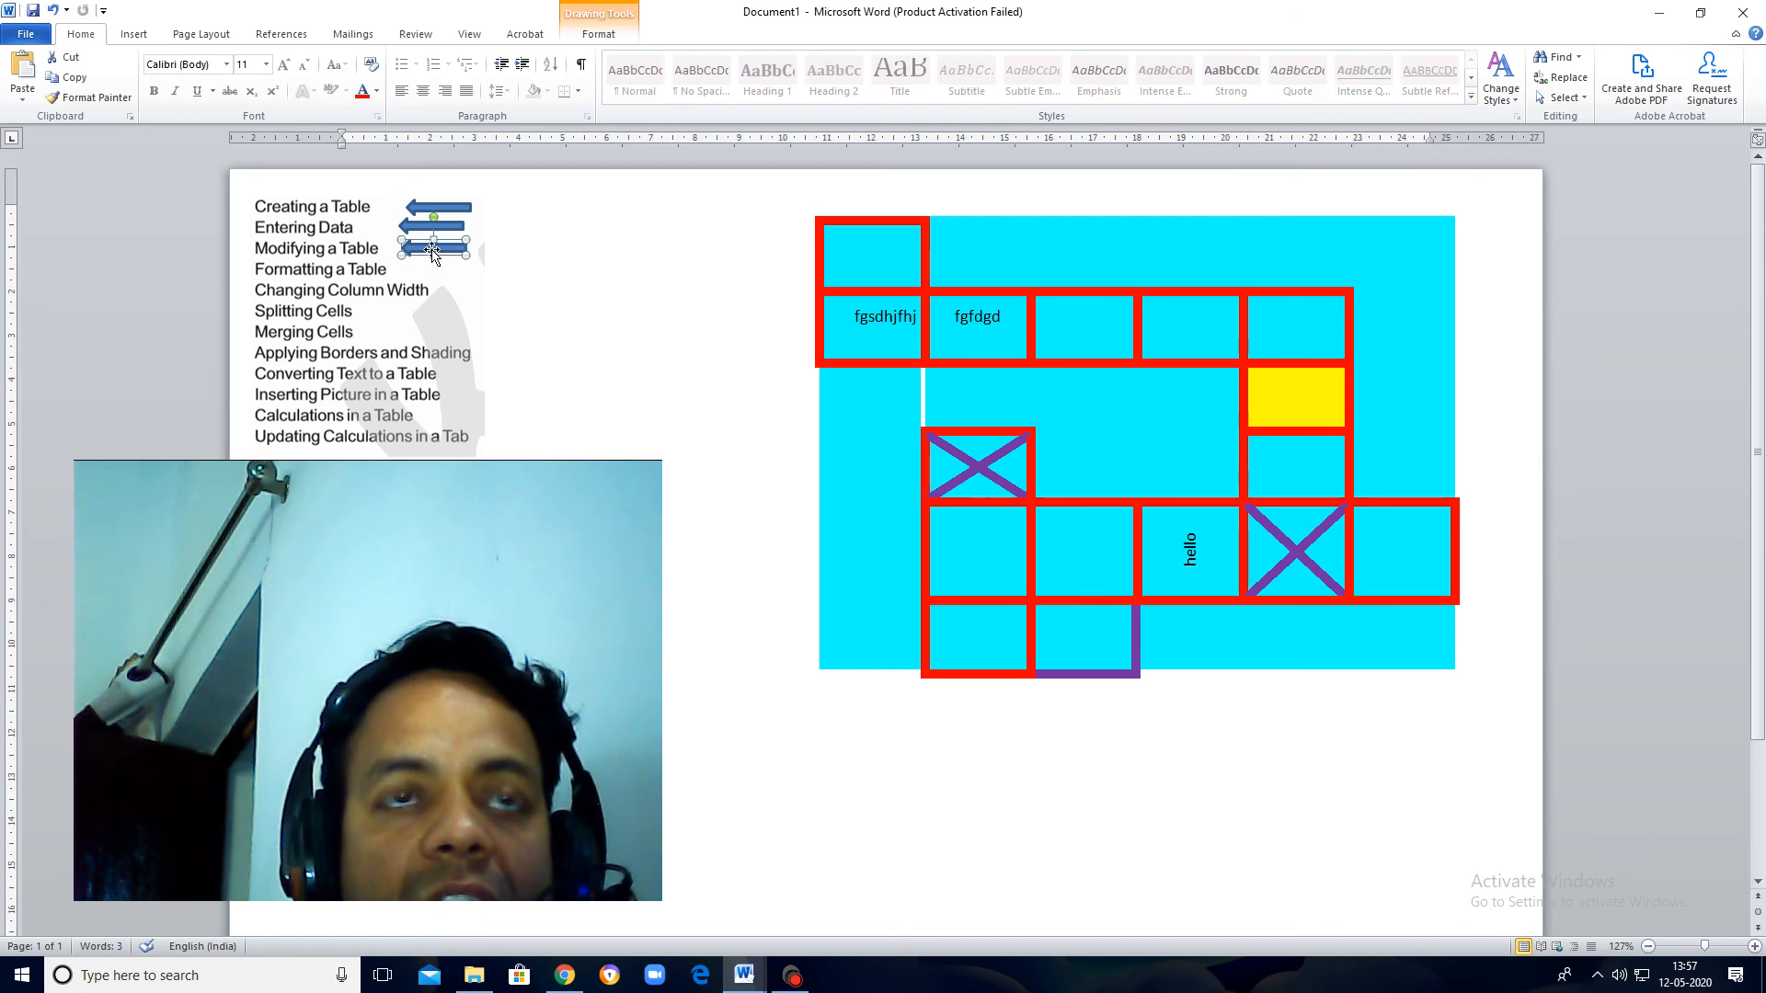
key(ctrl+c)
key(ctrl+v)
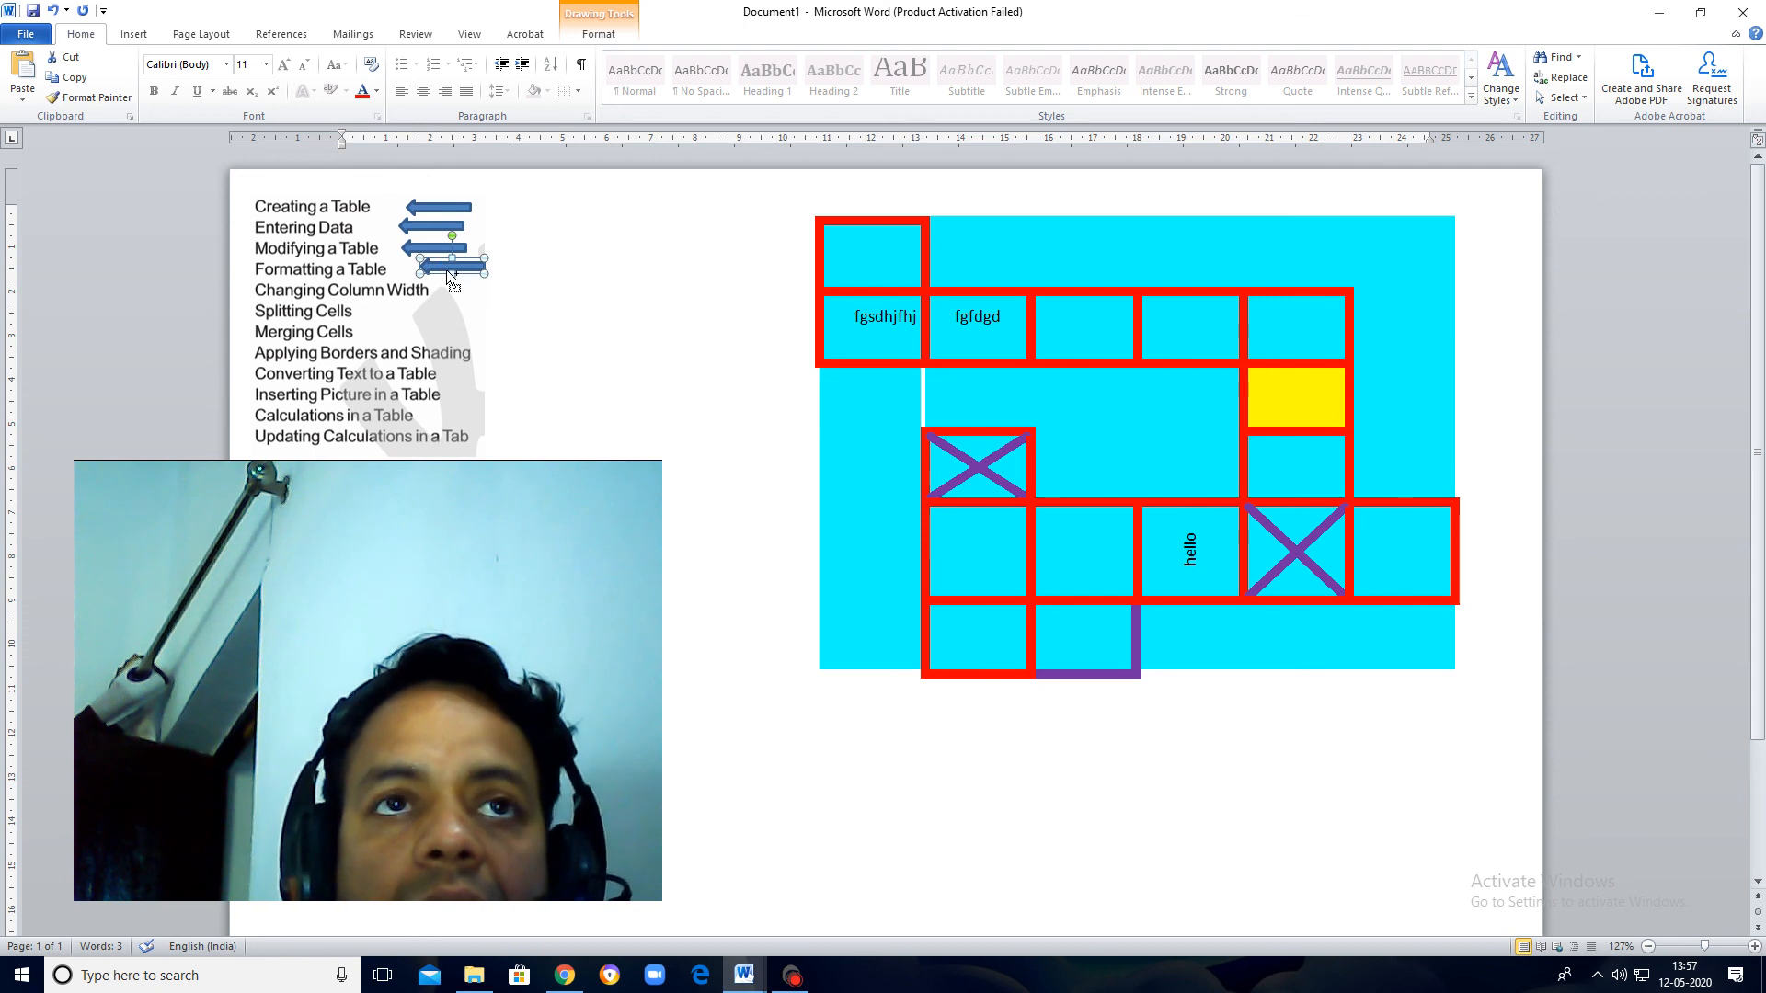
drag(448, 274, 388, 336)
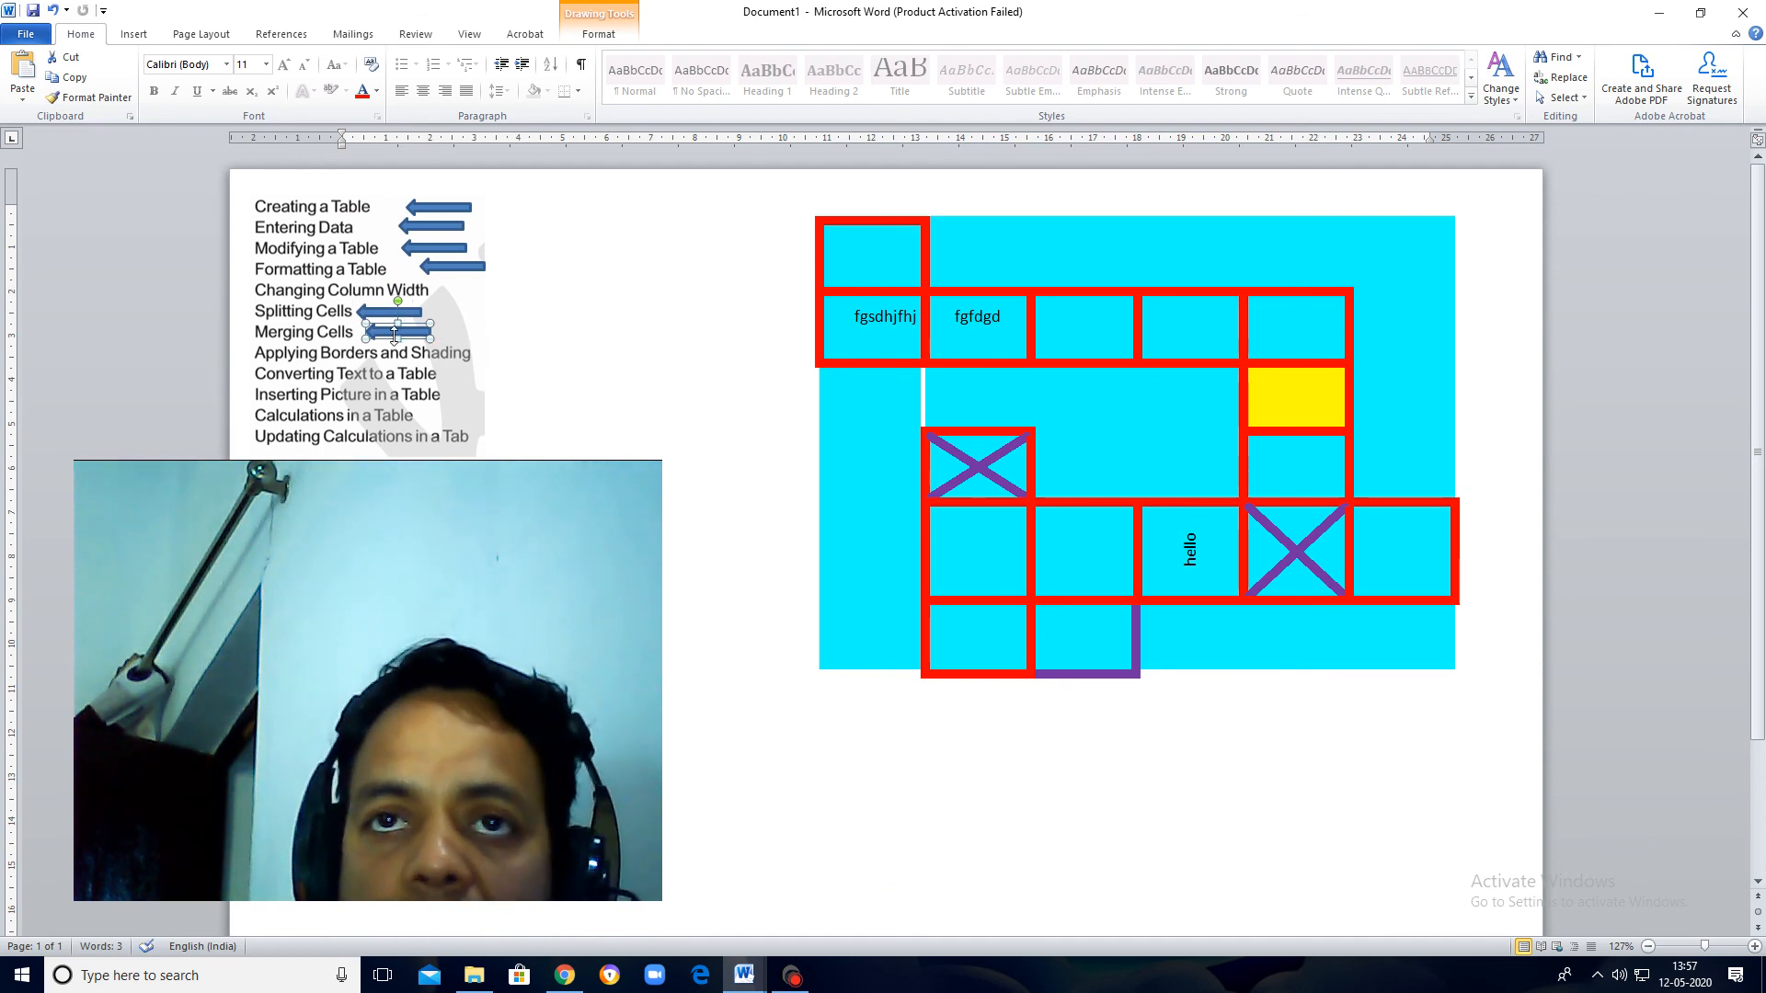
Step: Merge the two empty red-bordered cells before "hello" in the fifth row into one cell
click(1061, 574)
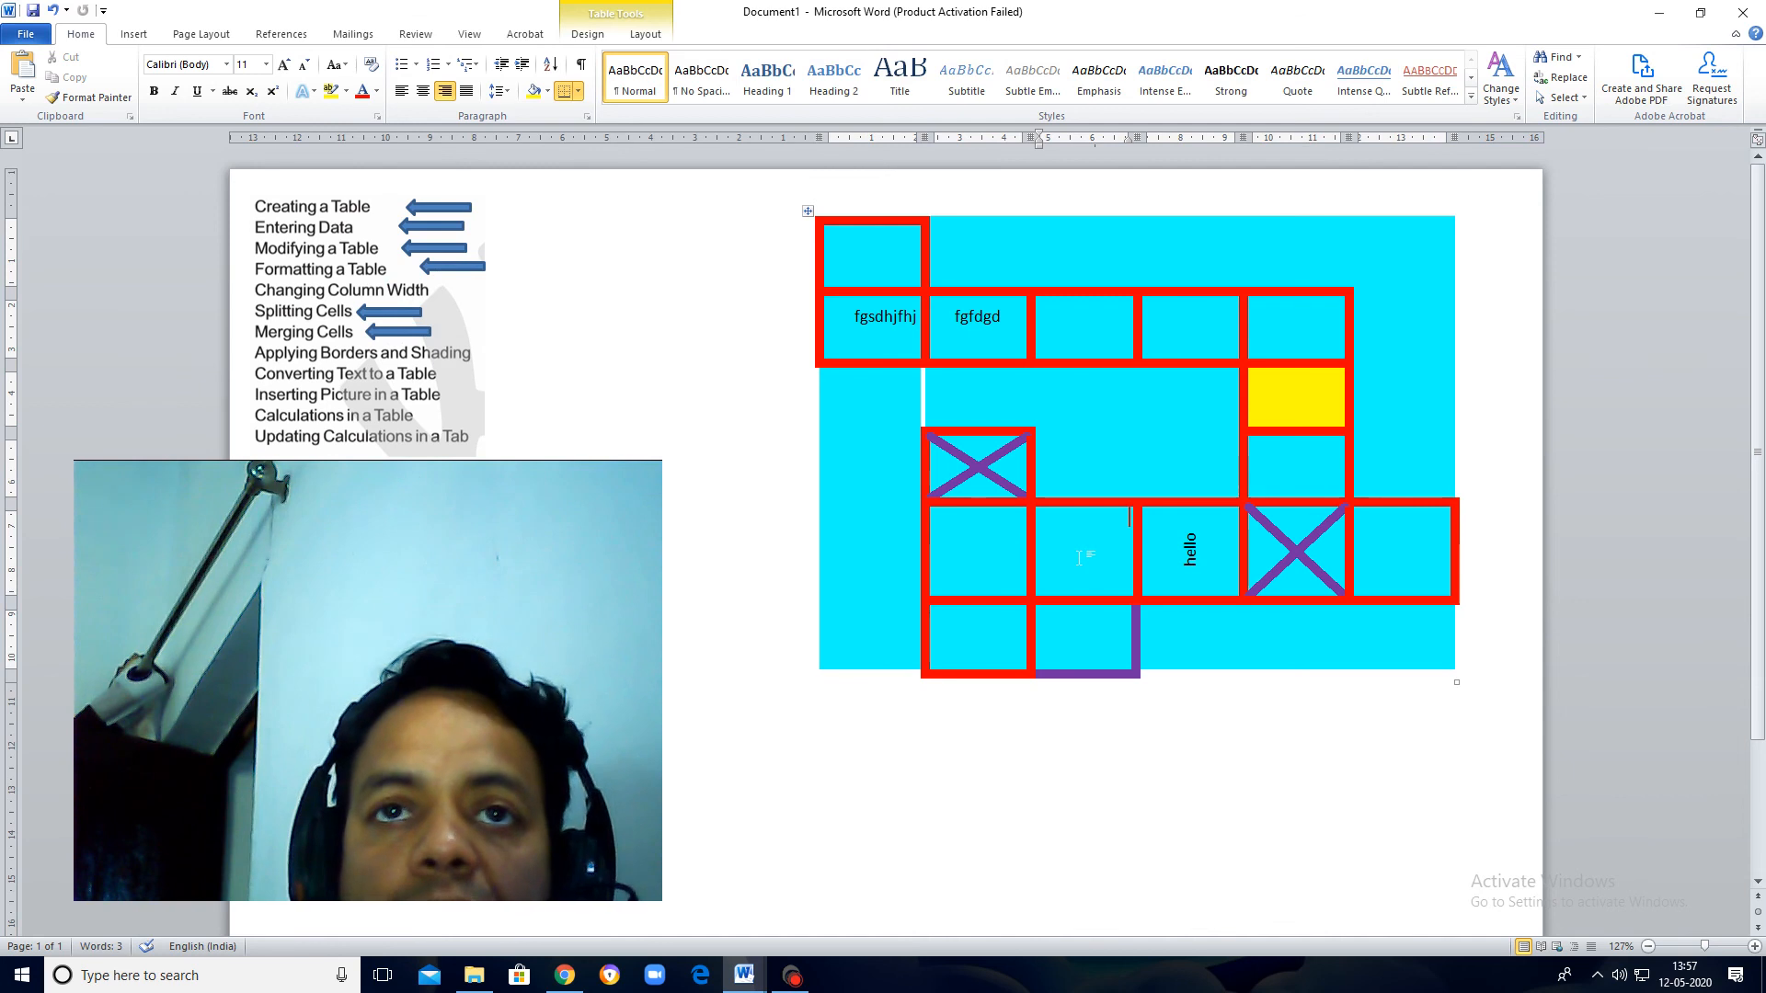
drag(1049, 554, 985, 550)
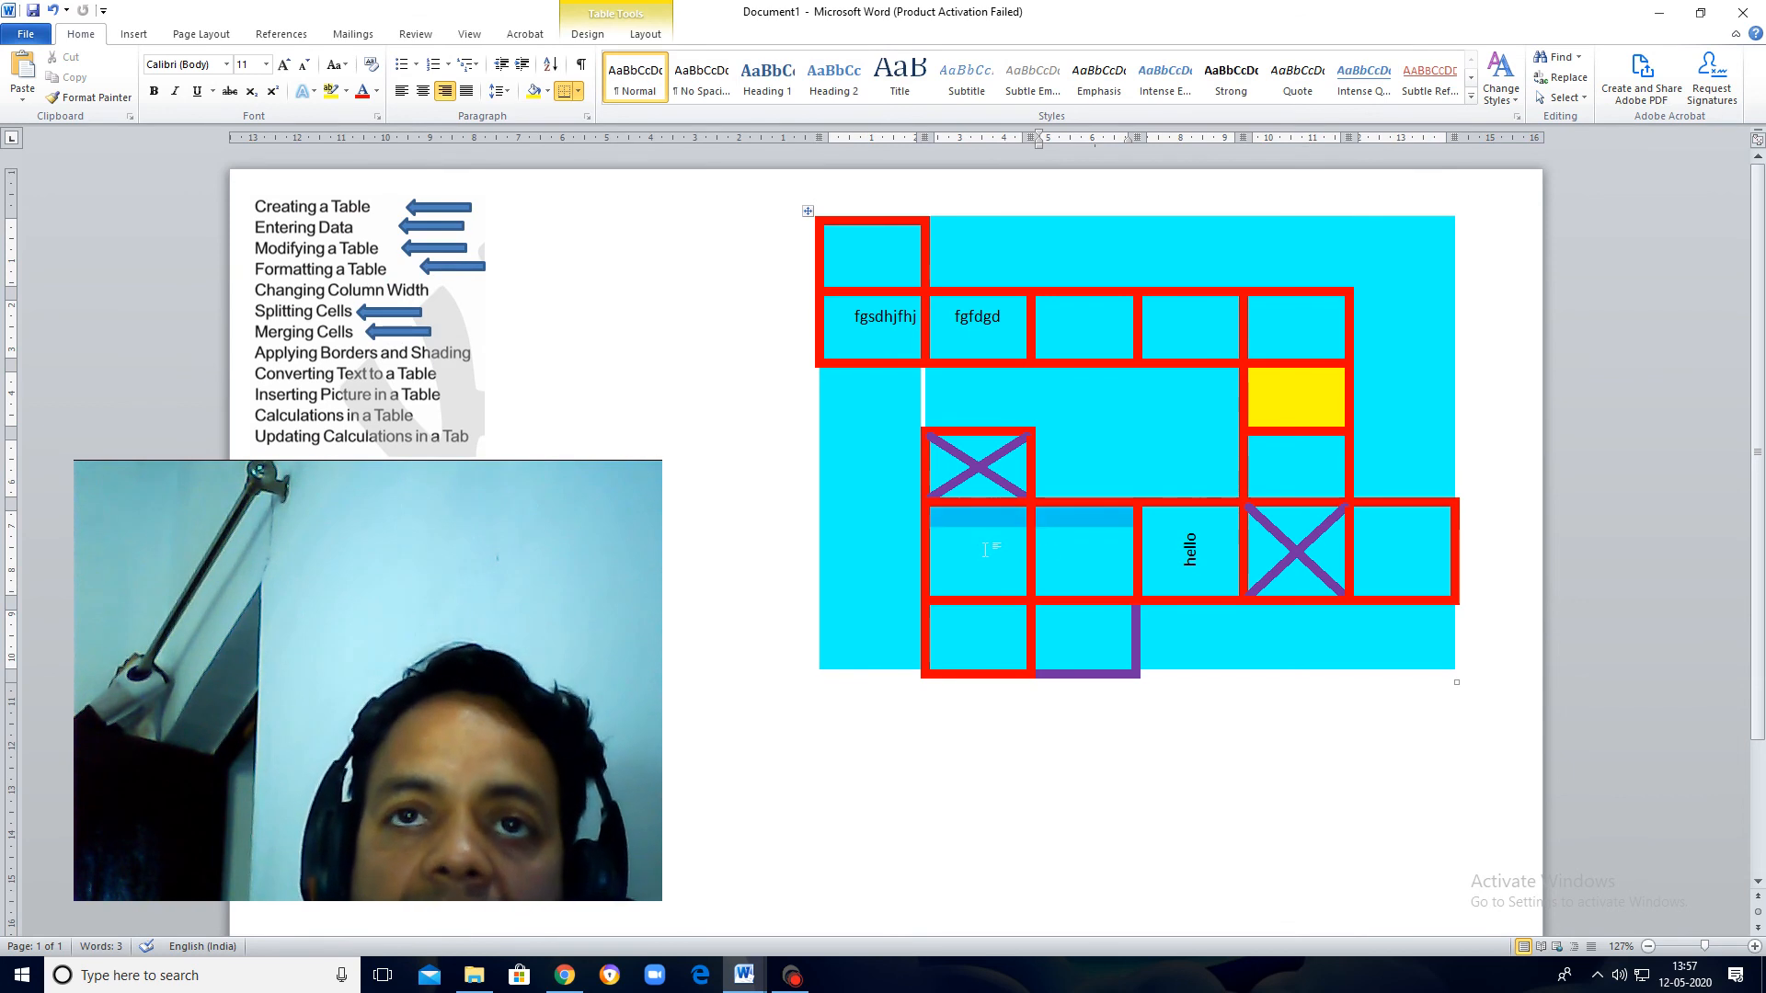
right_click(966, 523)
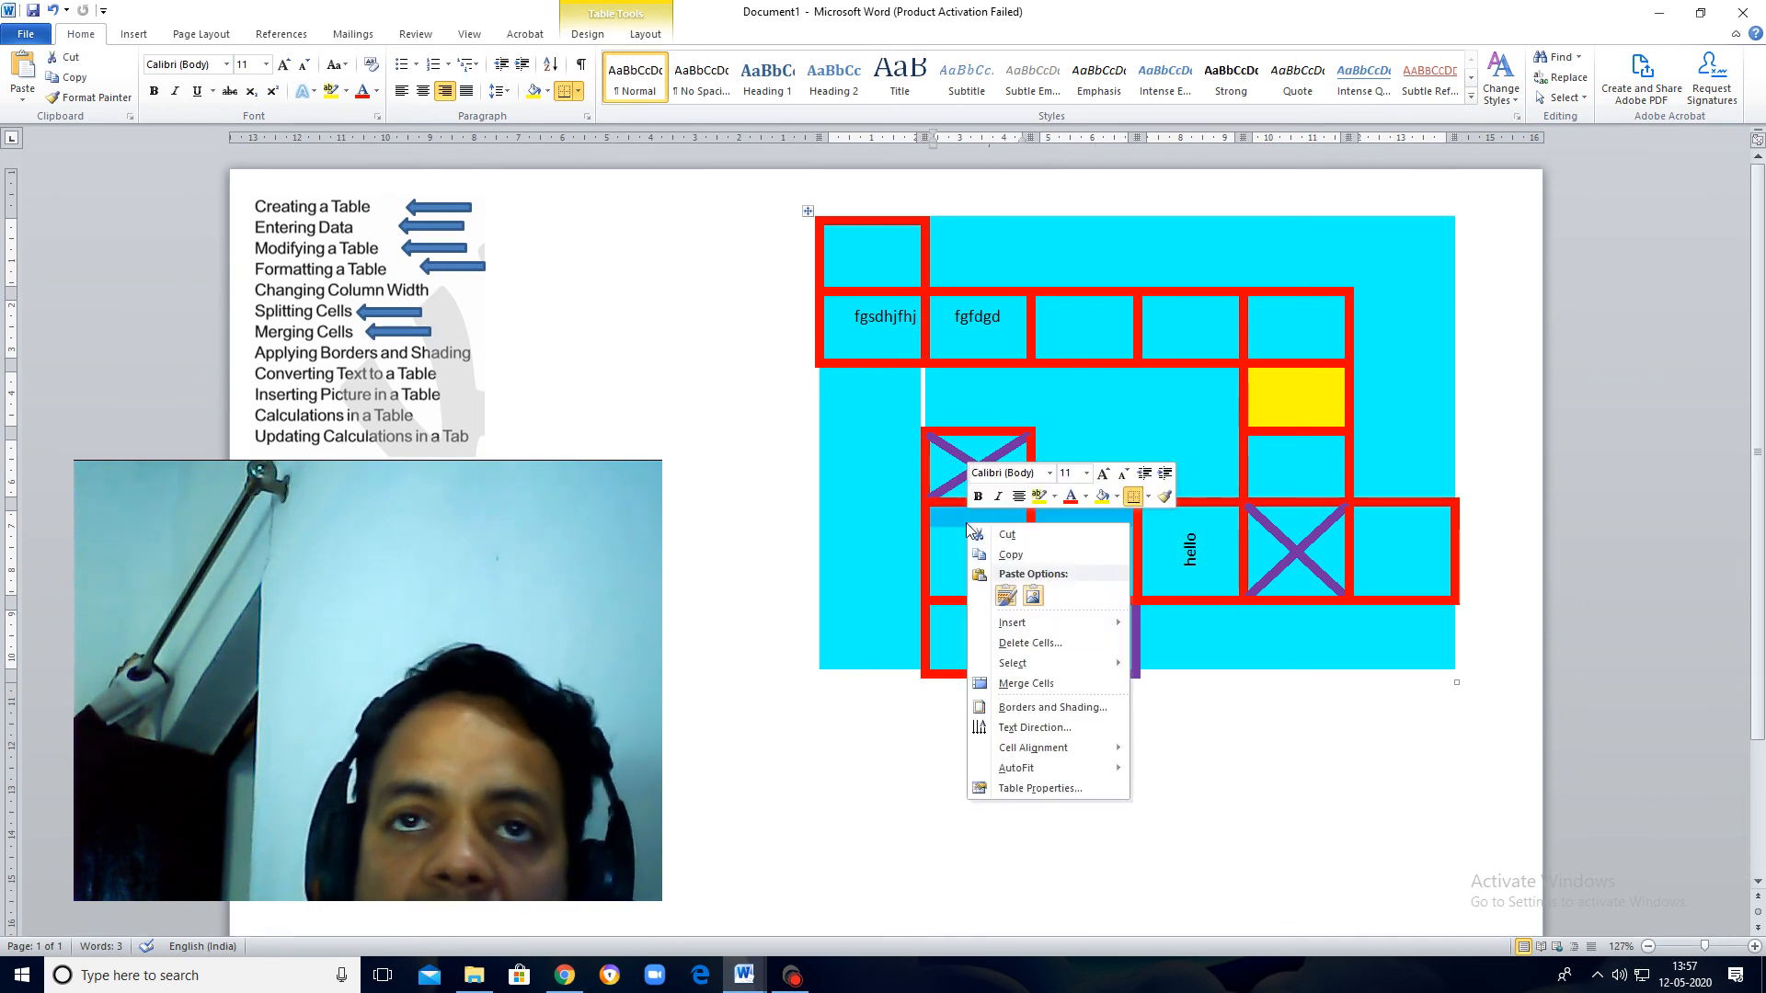
click(1026, 683)
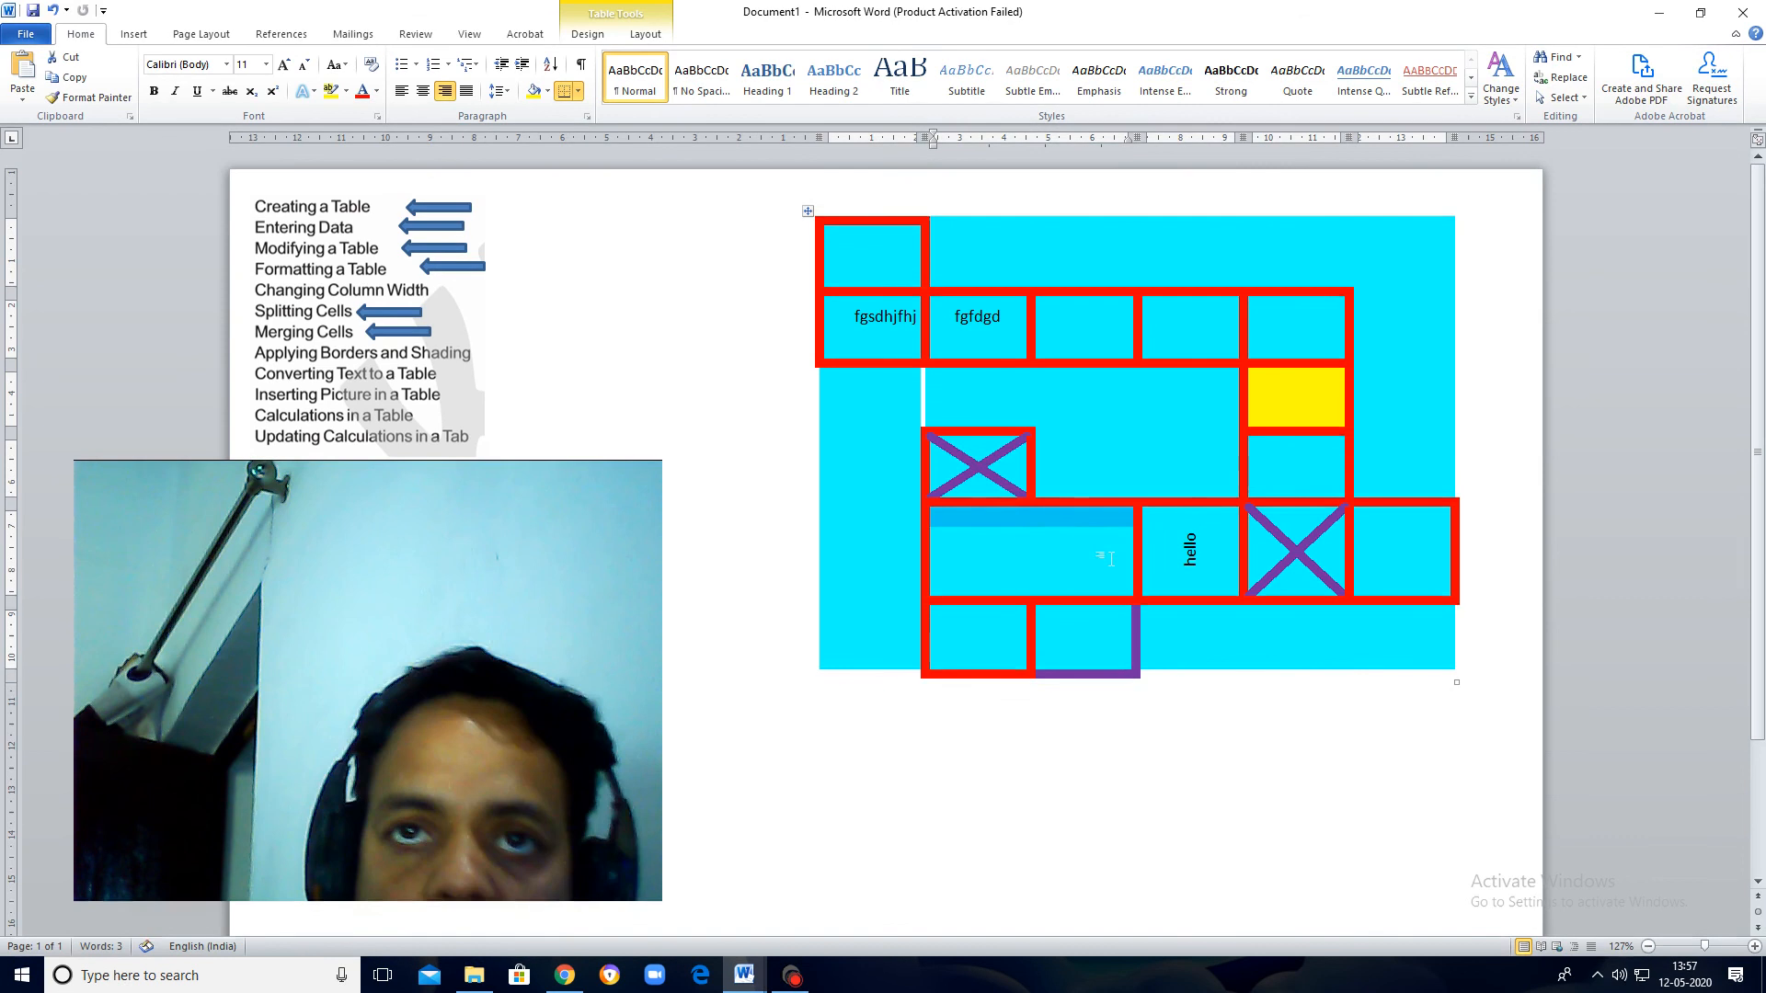
click(1068, 550)
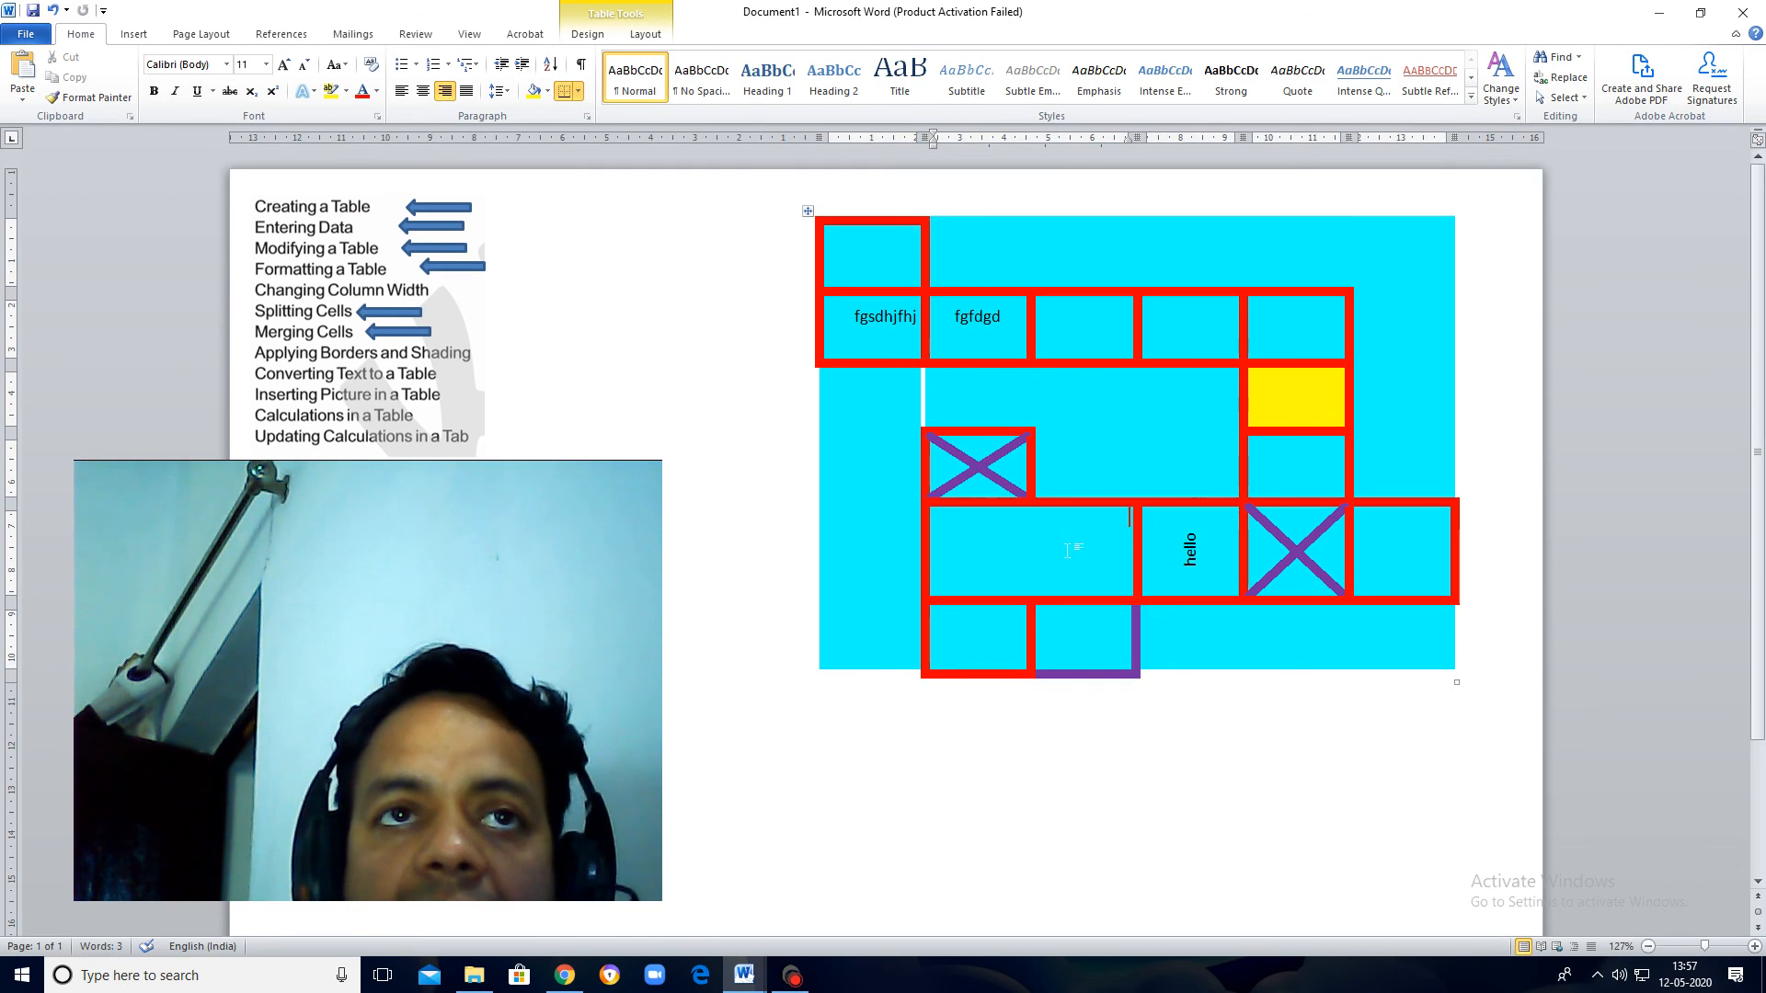
Step: Duplicate the arrow beside Merging Cells and place the copy just after Applying Borders and Shading
click(413, 331)
key(ctrl+c)
key(ctrl+v)
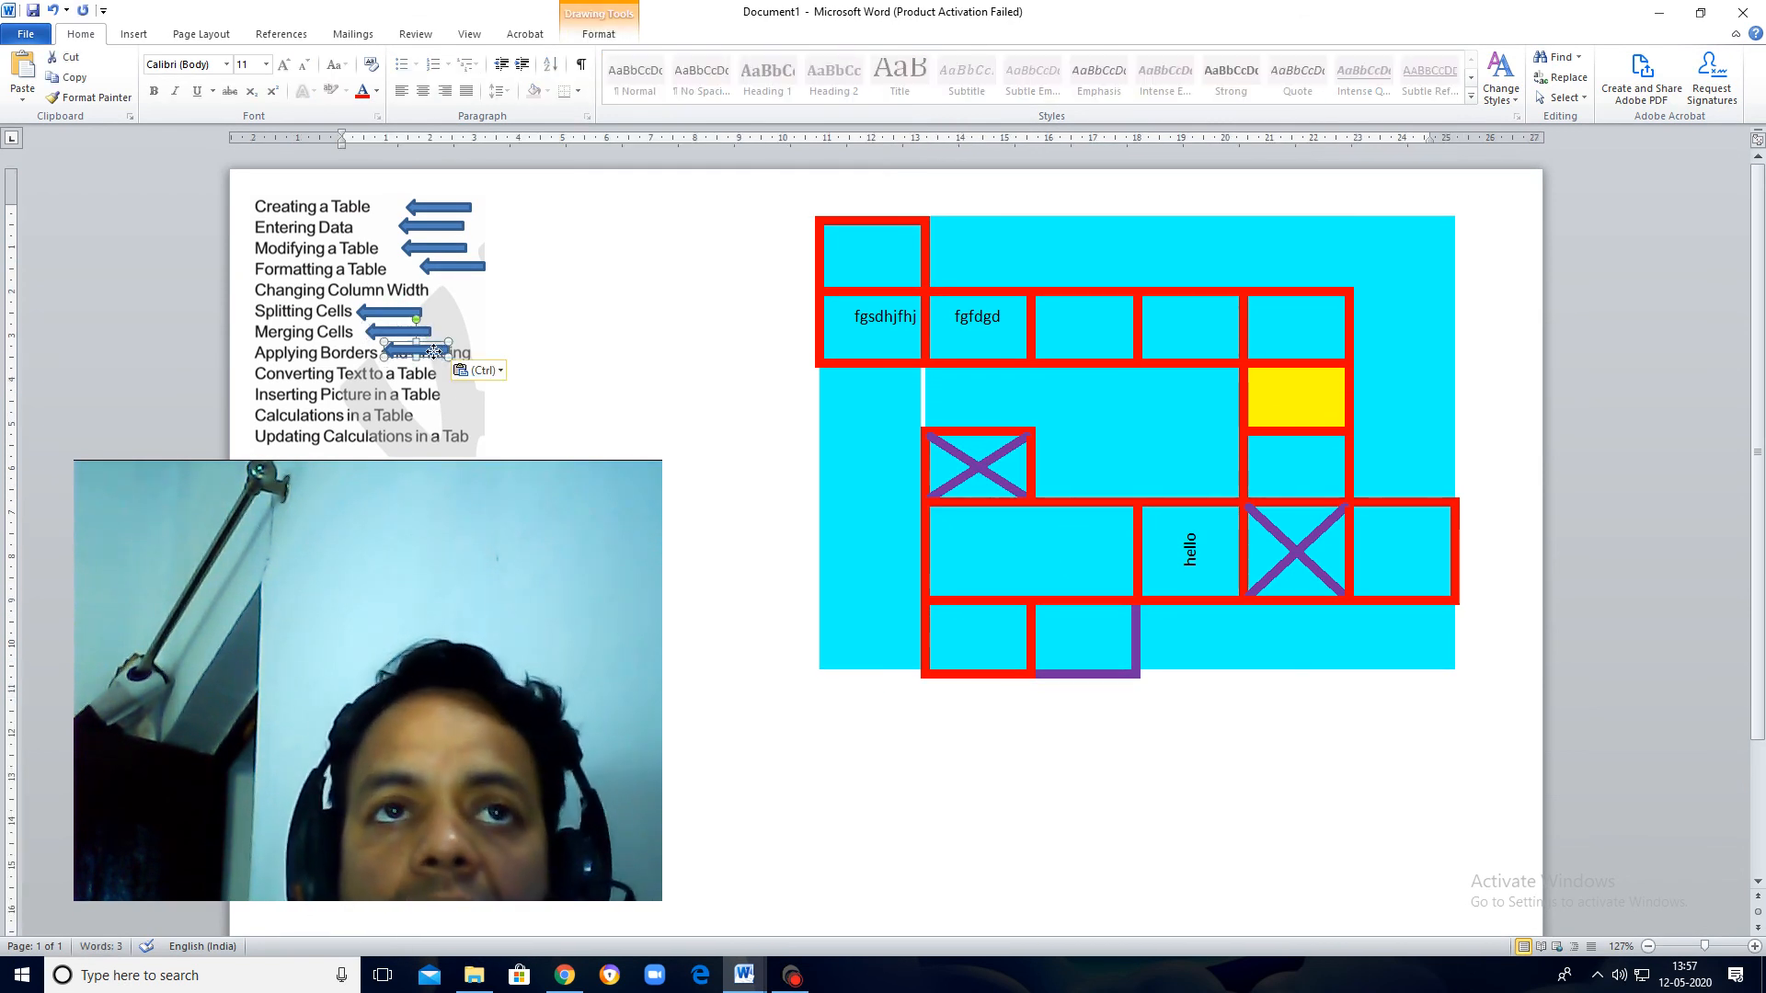
drag(436, 352, 527, 357)
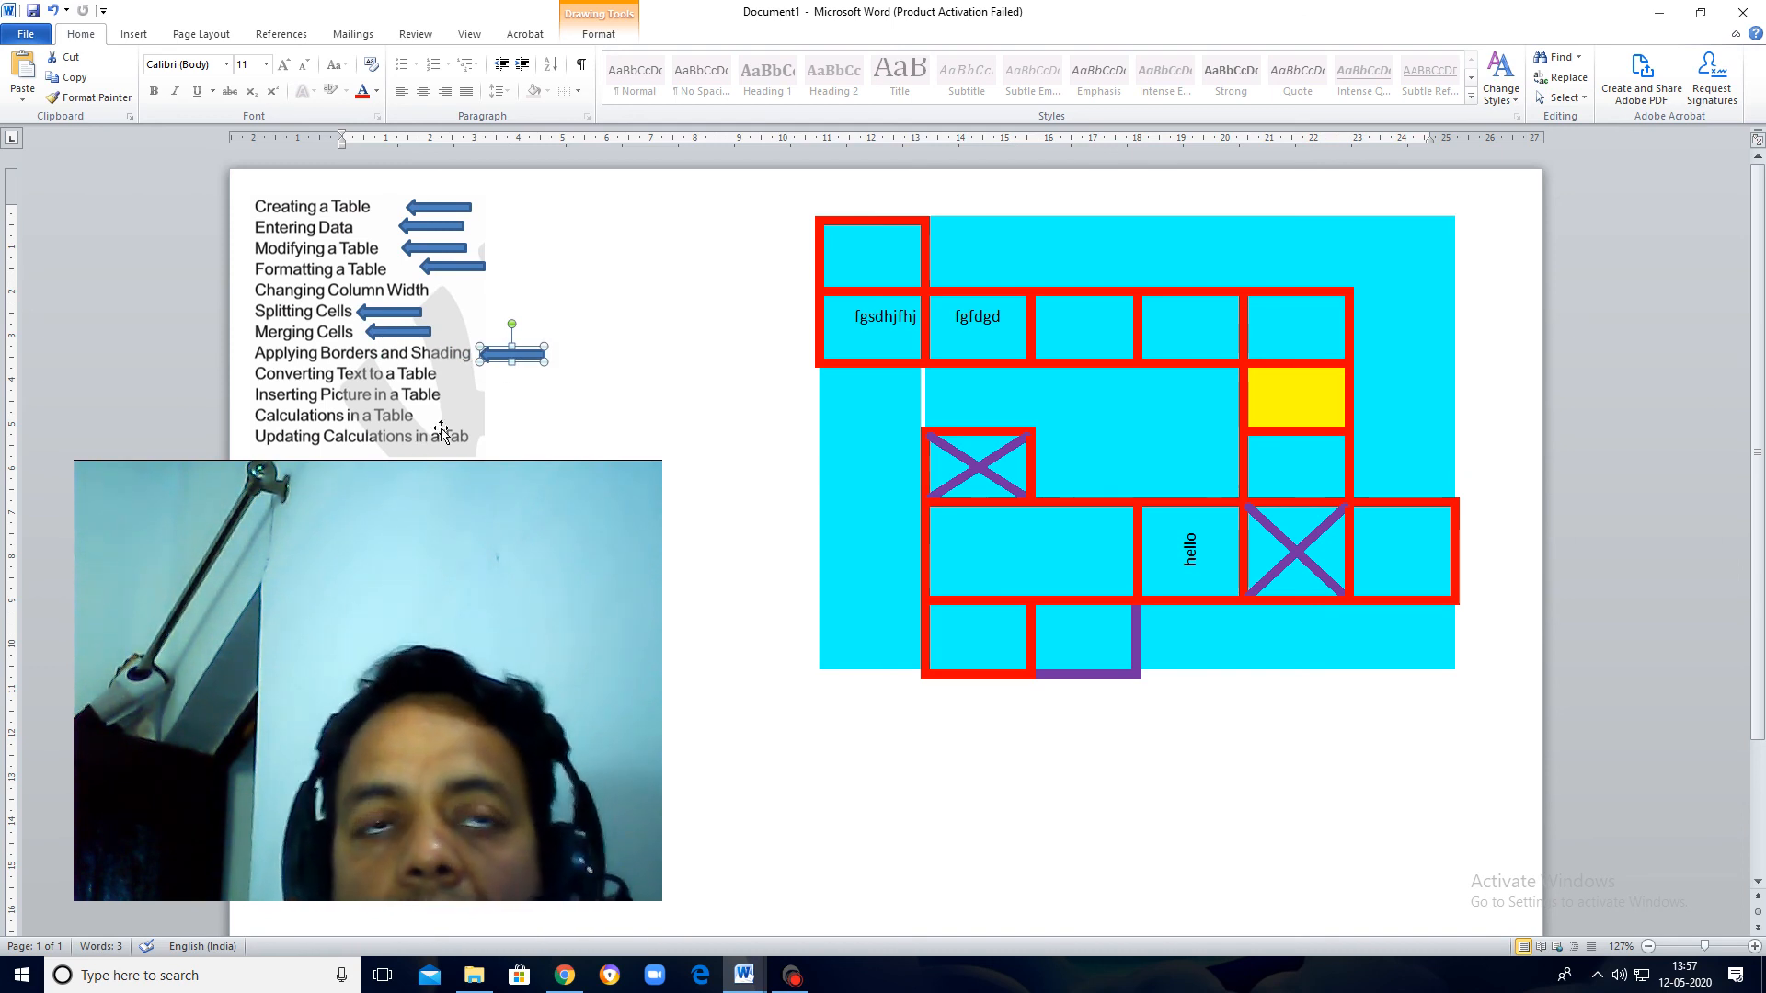
Step: Insert the EARTH picture from the wallpapers folder into the empty cell after "fgfdgd" in the second row
click(1089, 324)
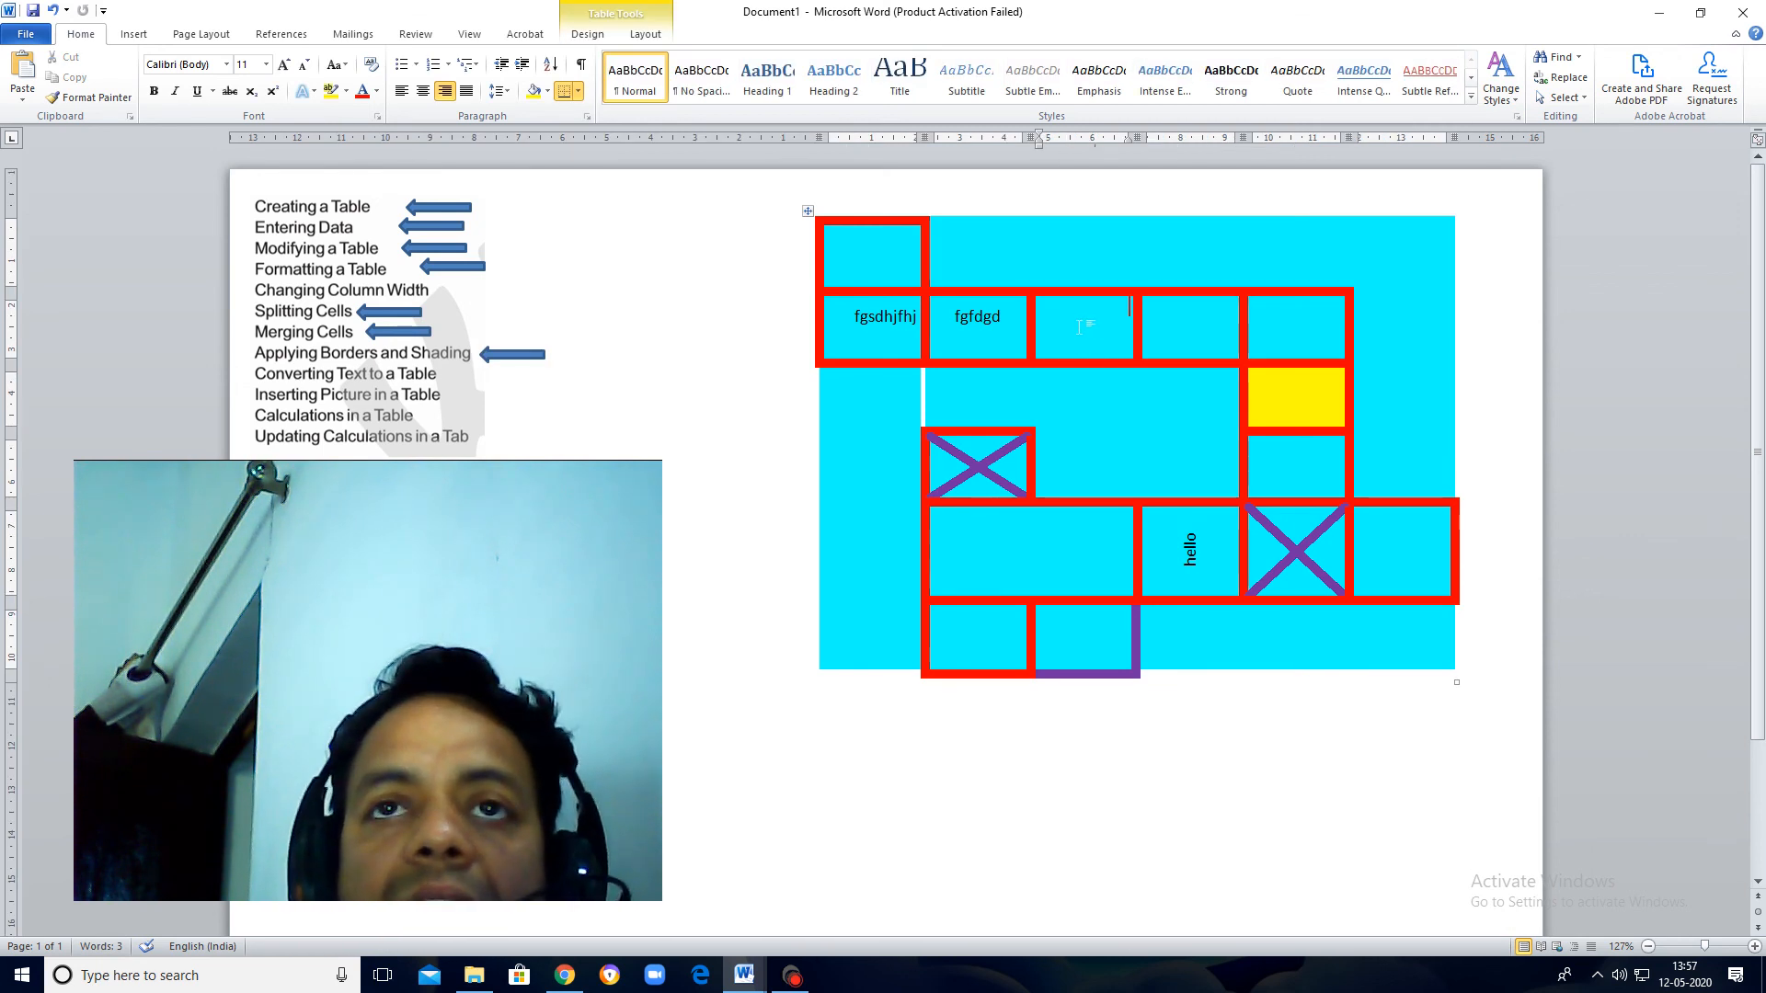
click(144, 39)
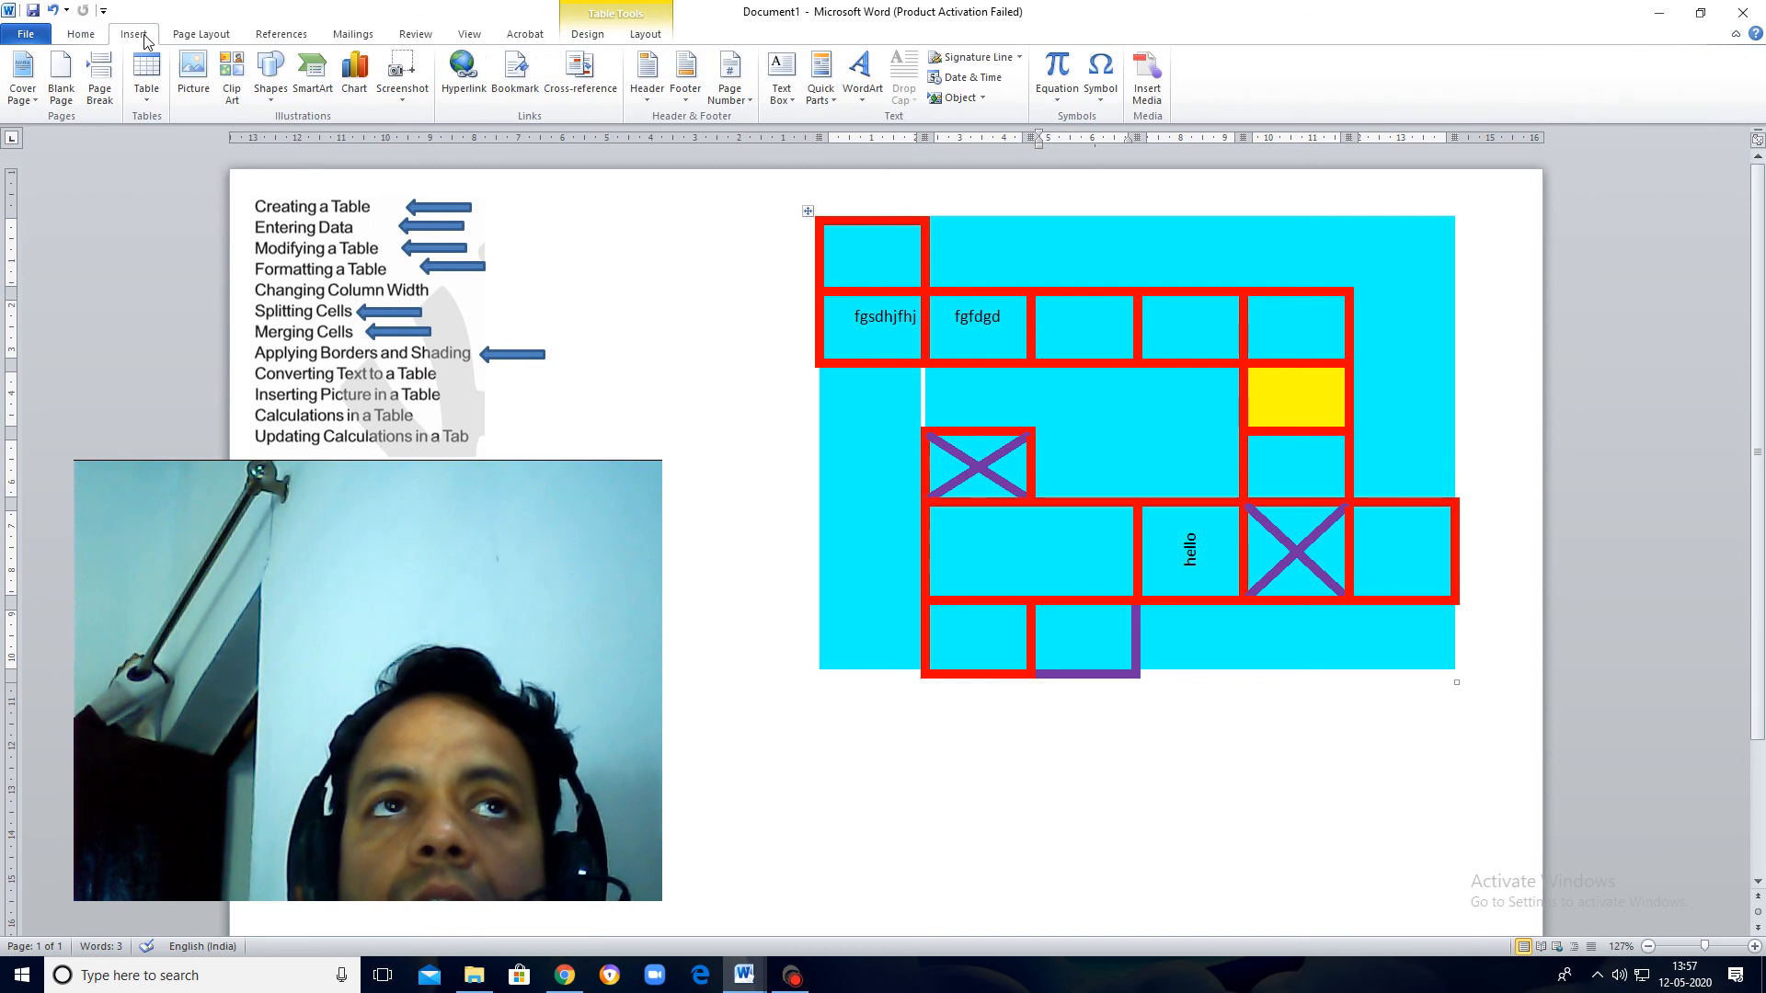
click(200, 67)
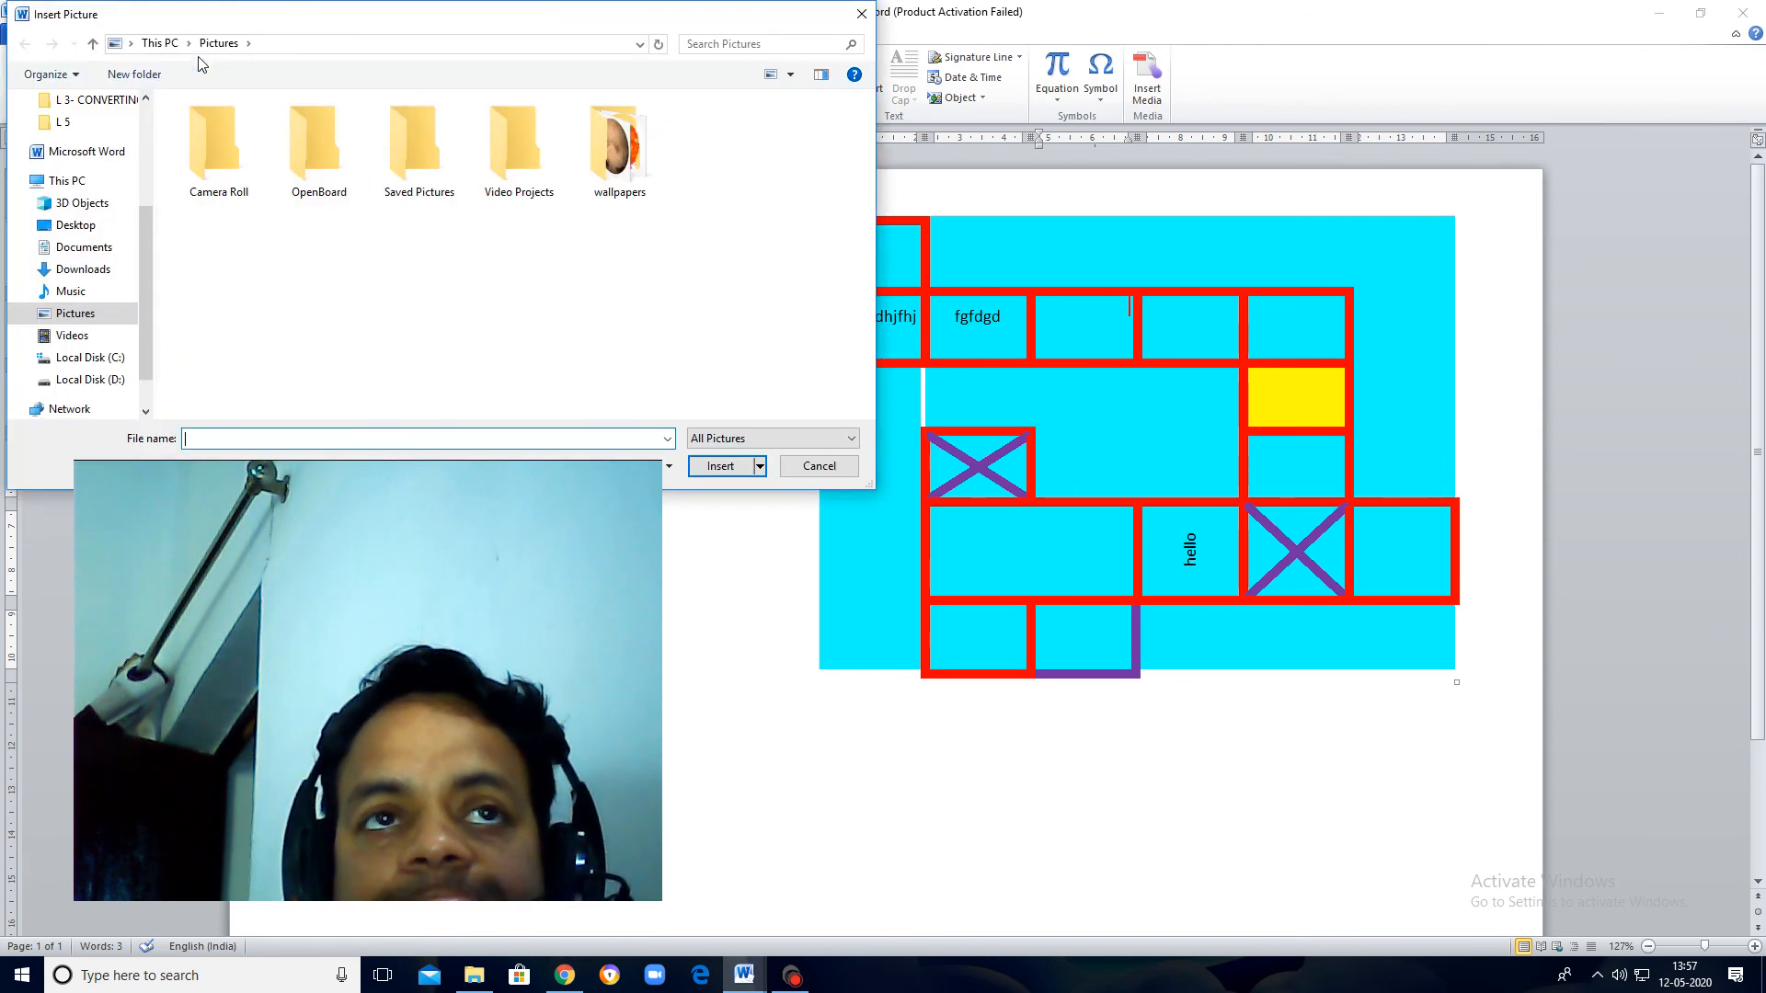
click(632, 184)
double_click(631, 181)
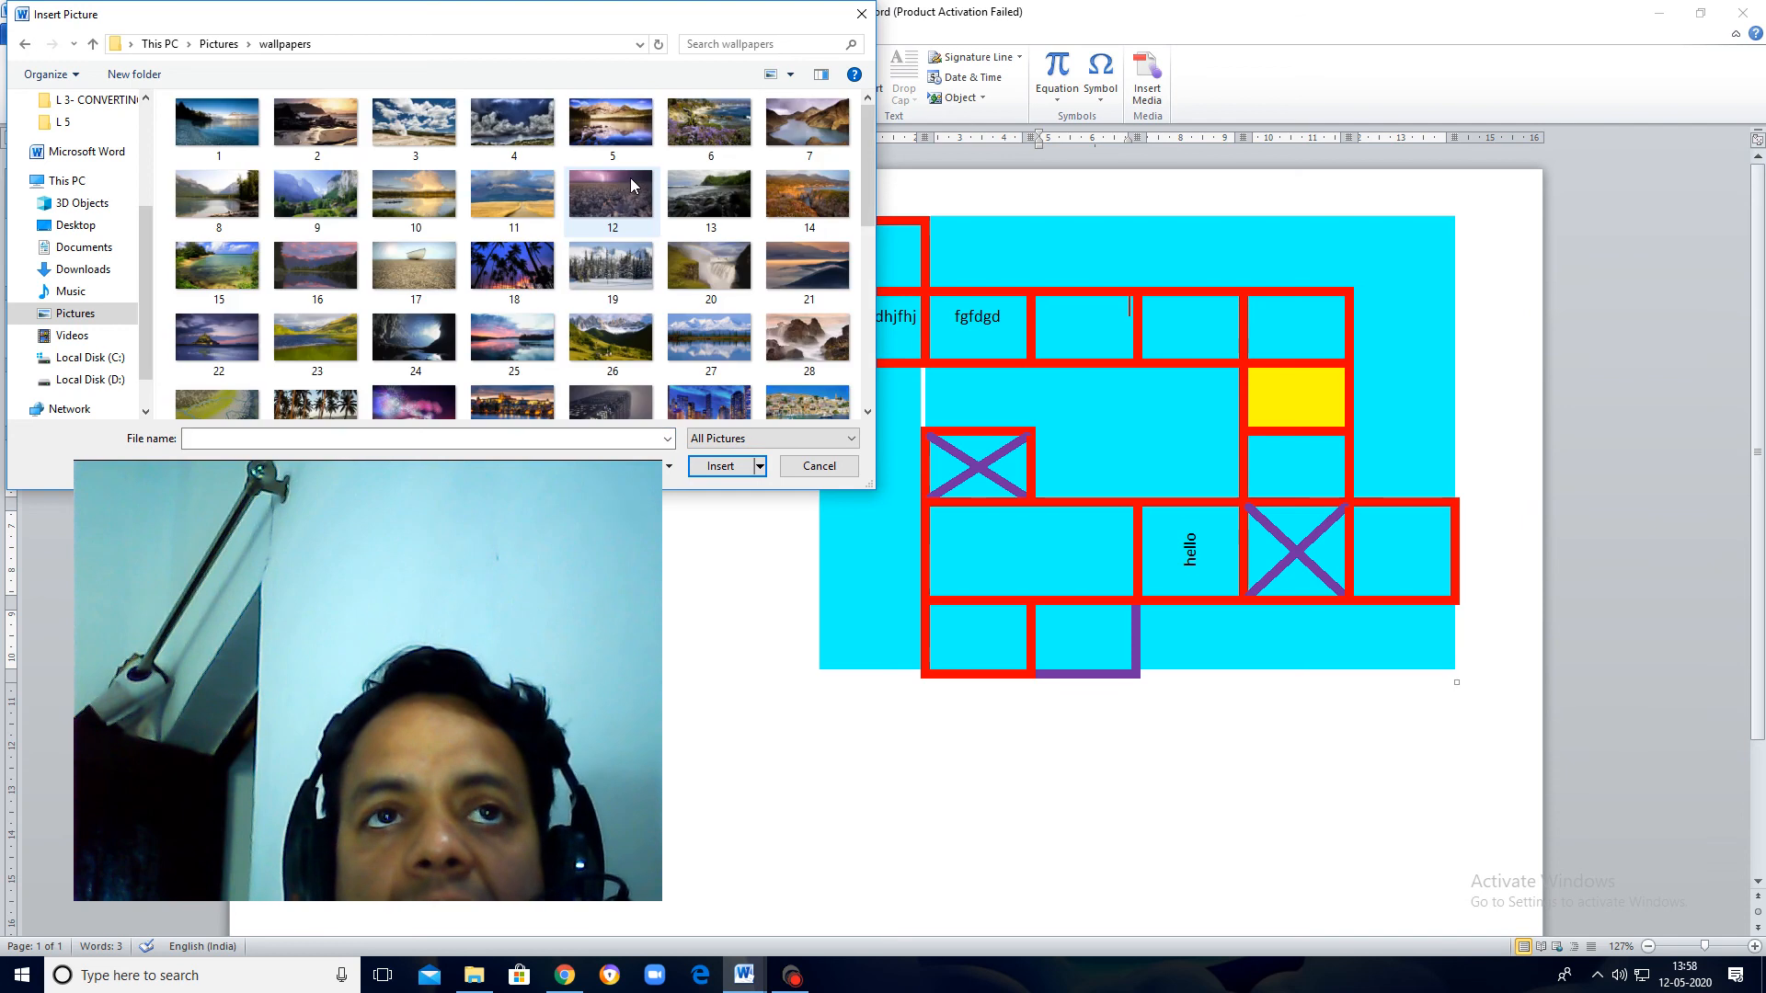
scroll(704, 273, down, 5)
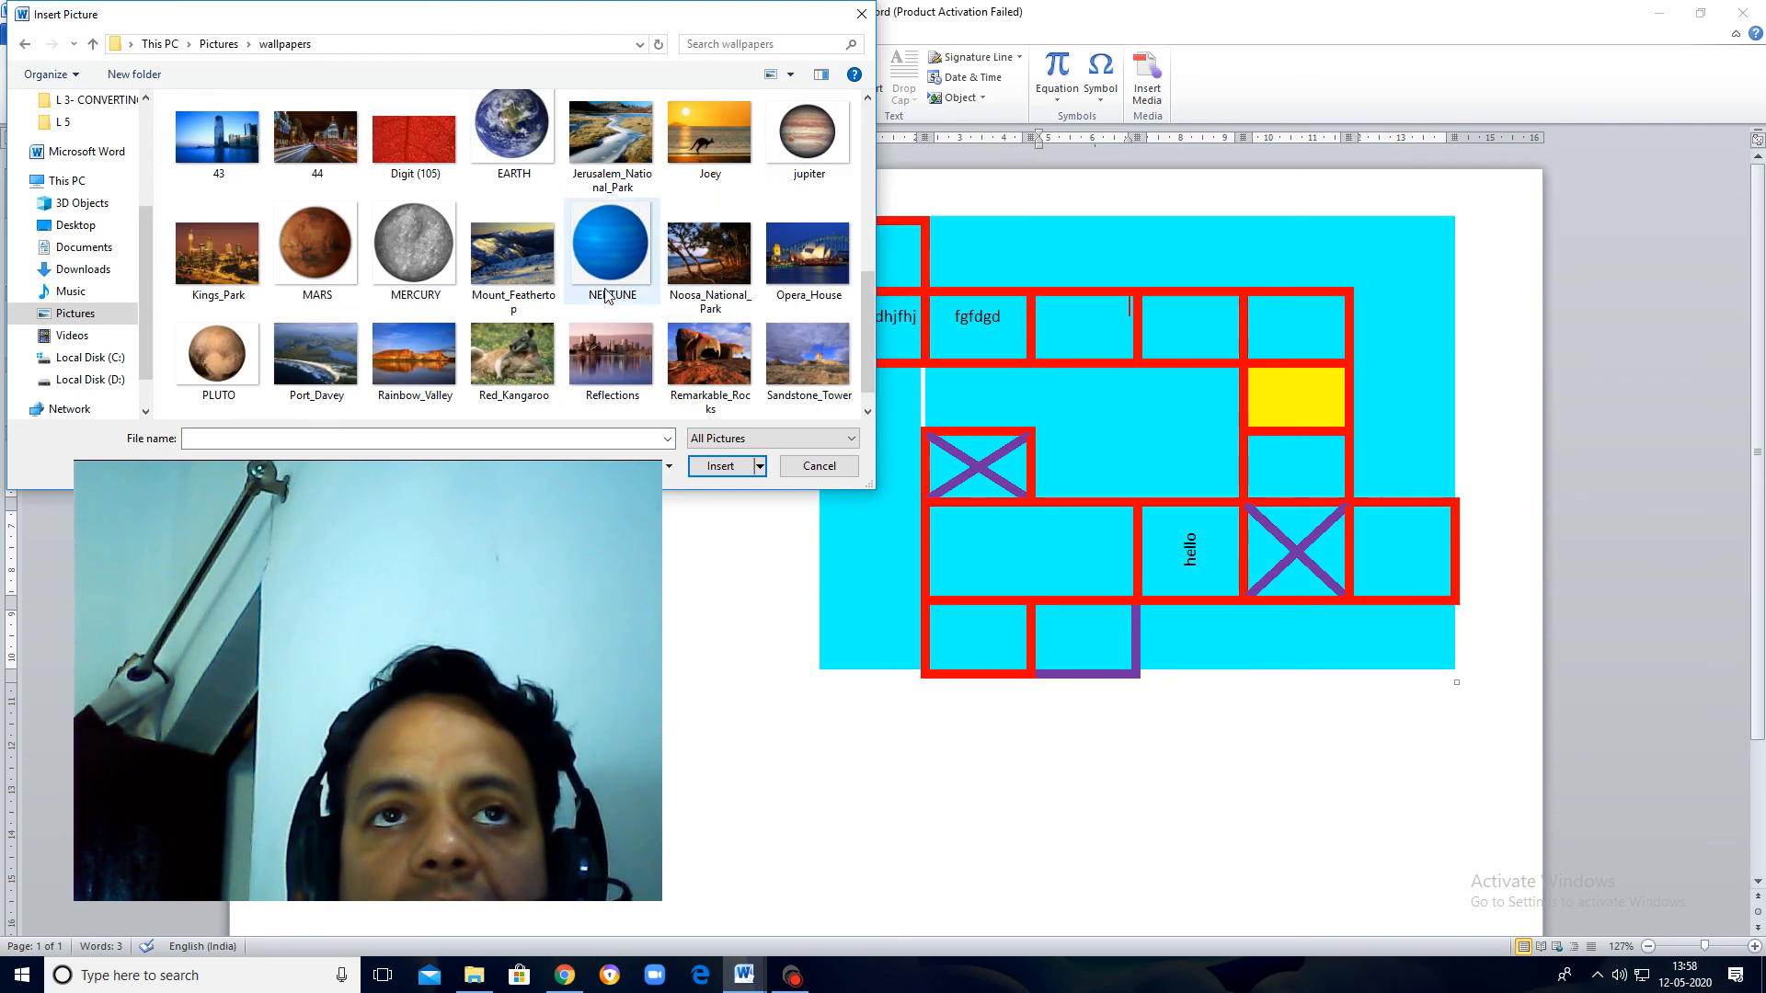
click(620, 261)
click(491, 127)
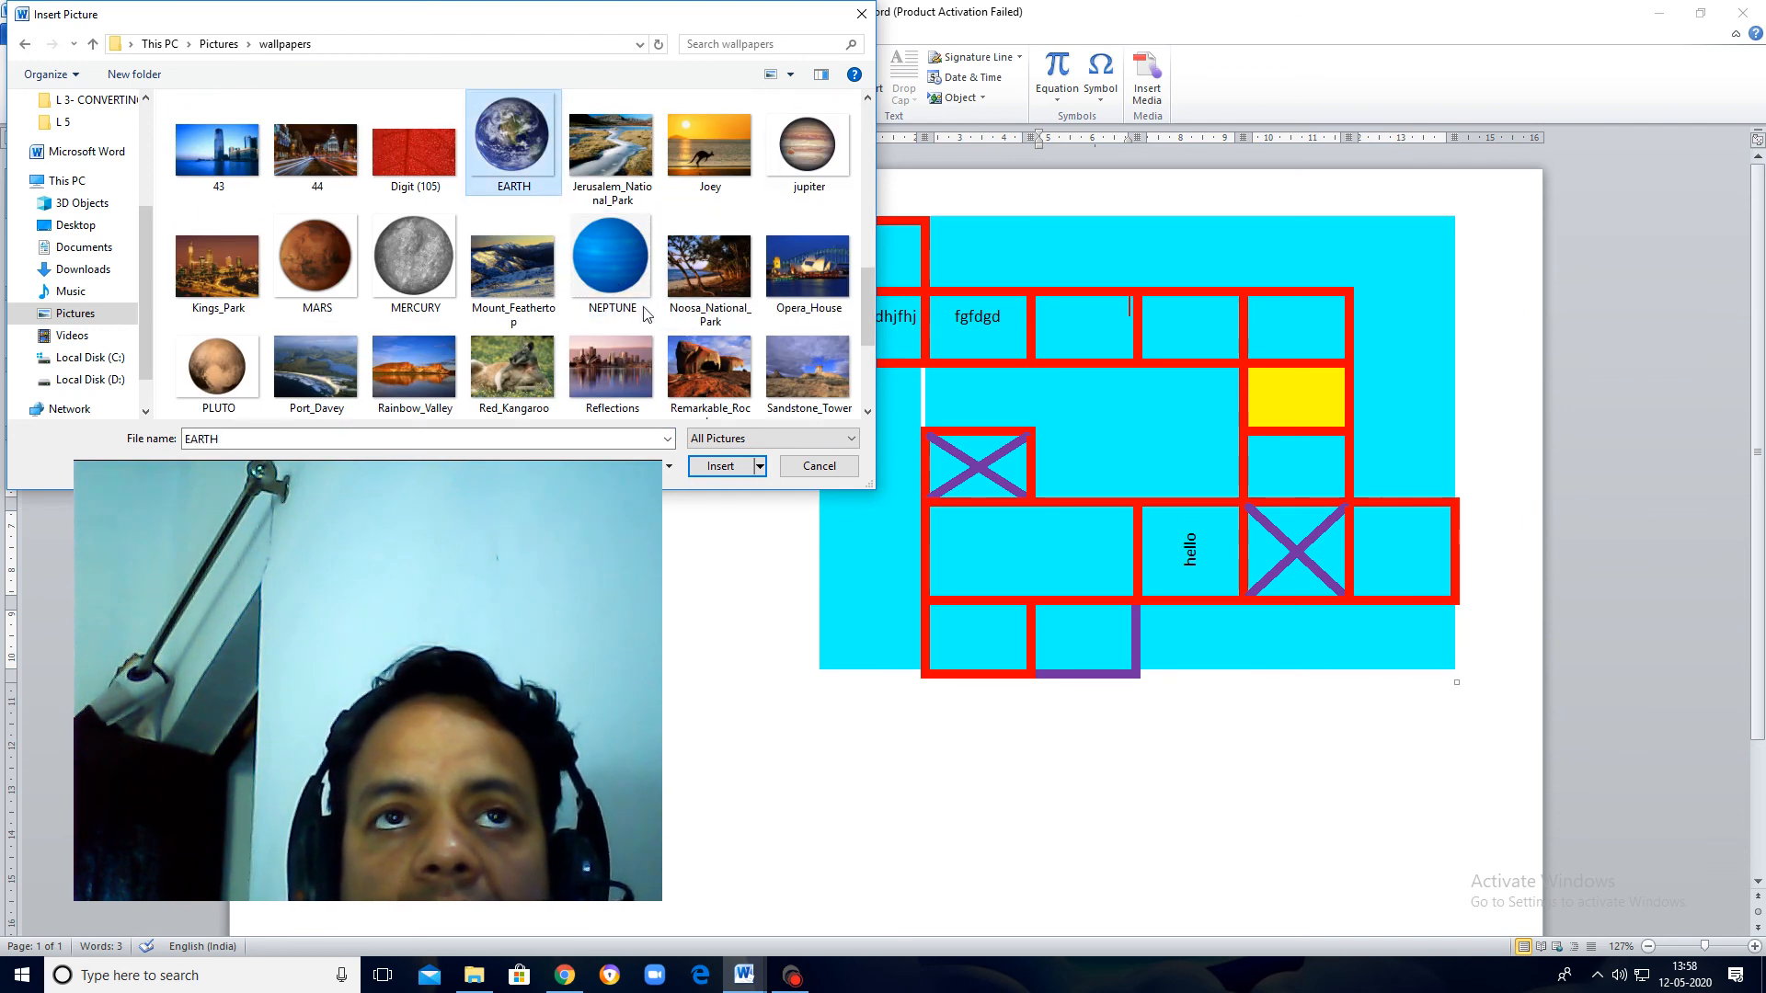
click(723, 470)
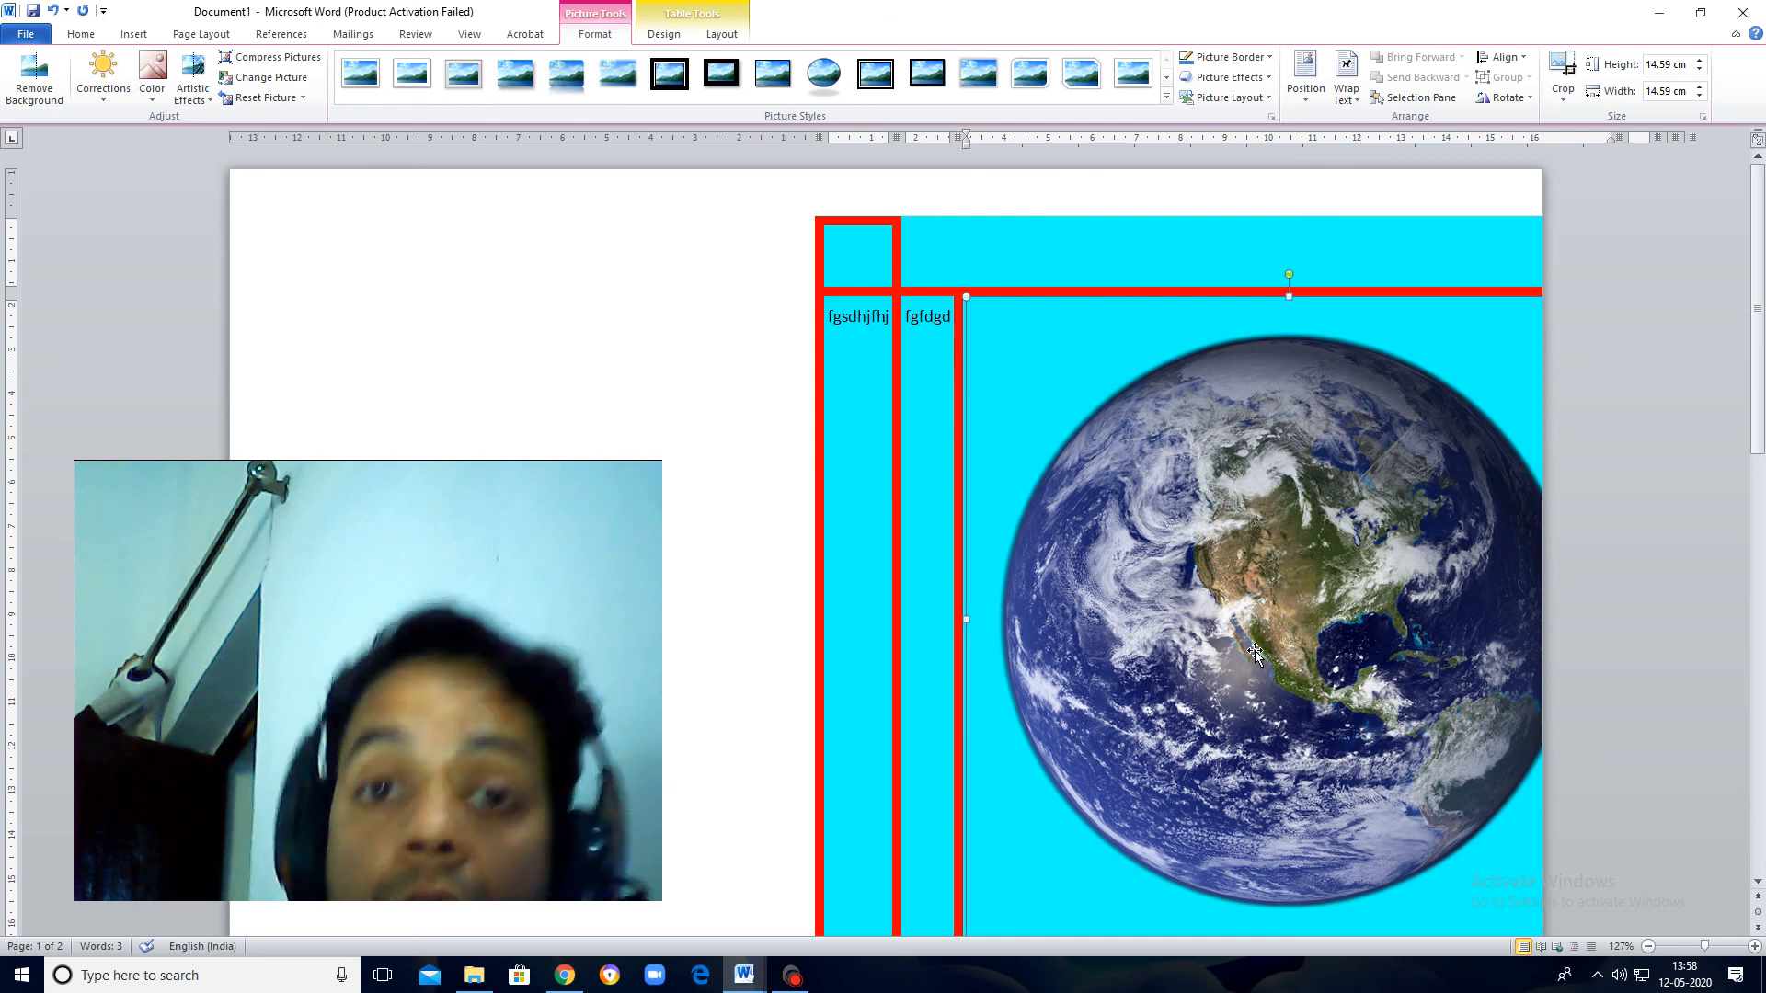
Step: Check the Earth picture's size and position settings without changing them, and undo the picture's insertion
right_click(1232, 610)
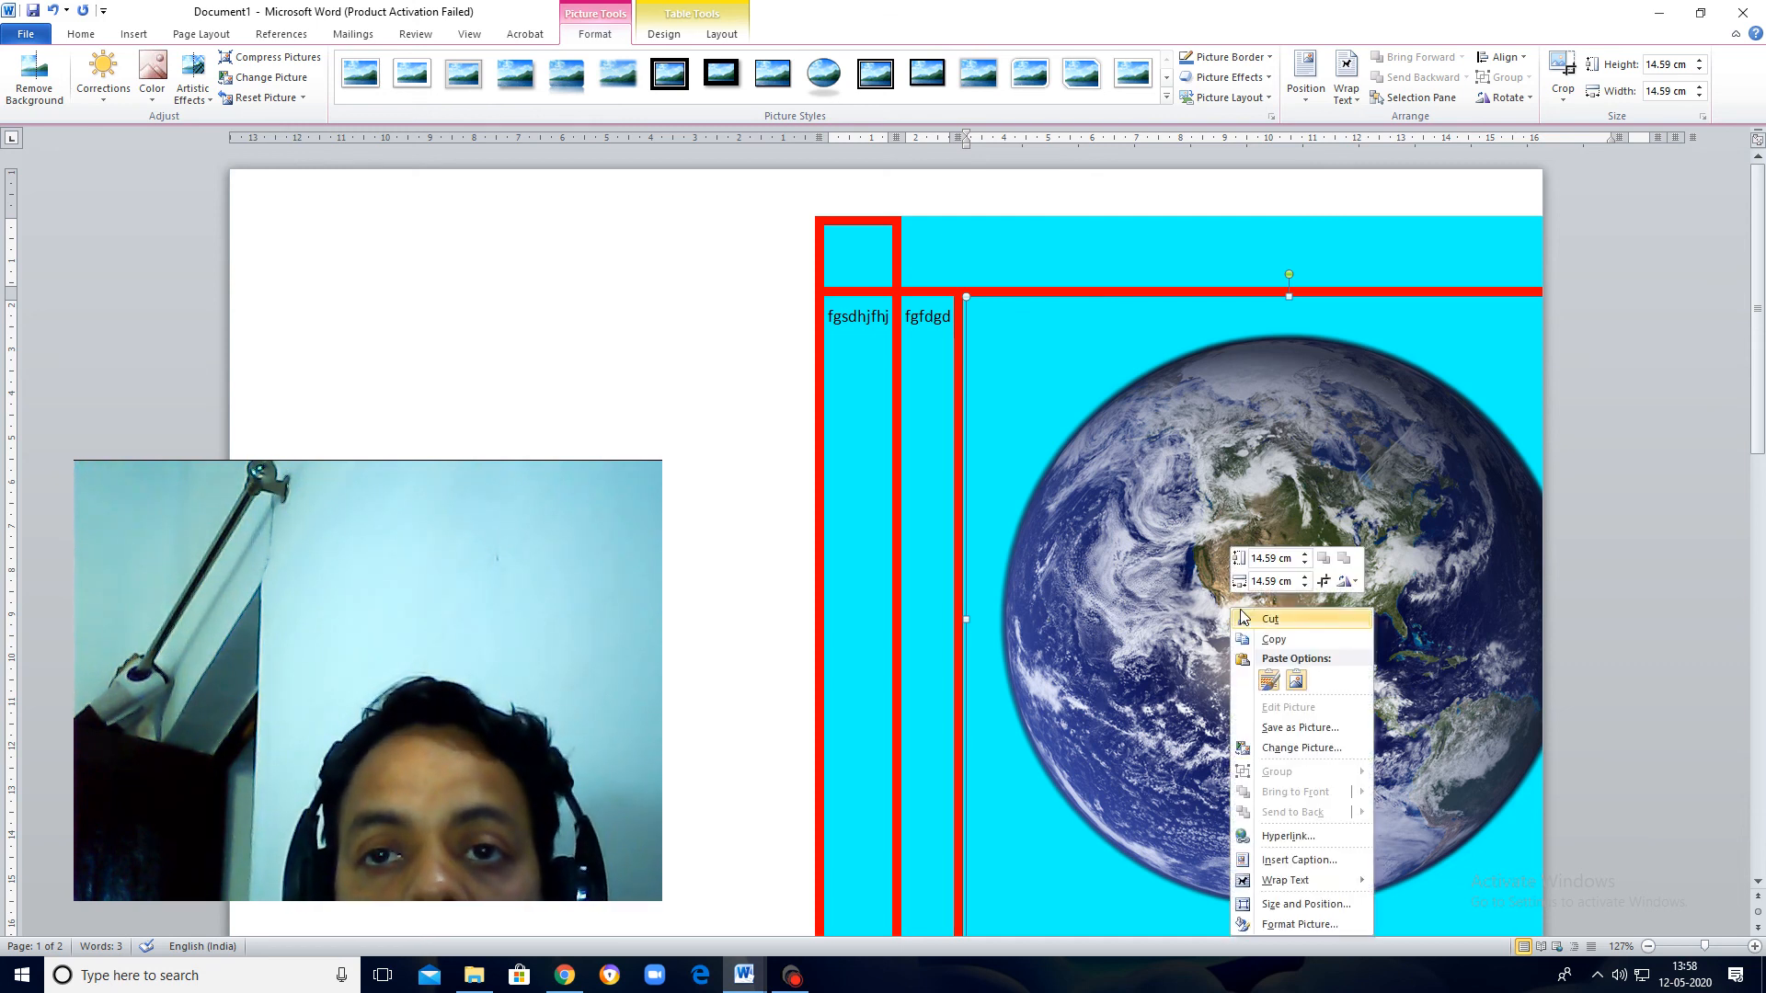
click(1301, 905)
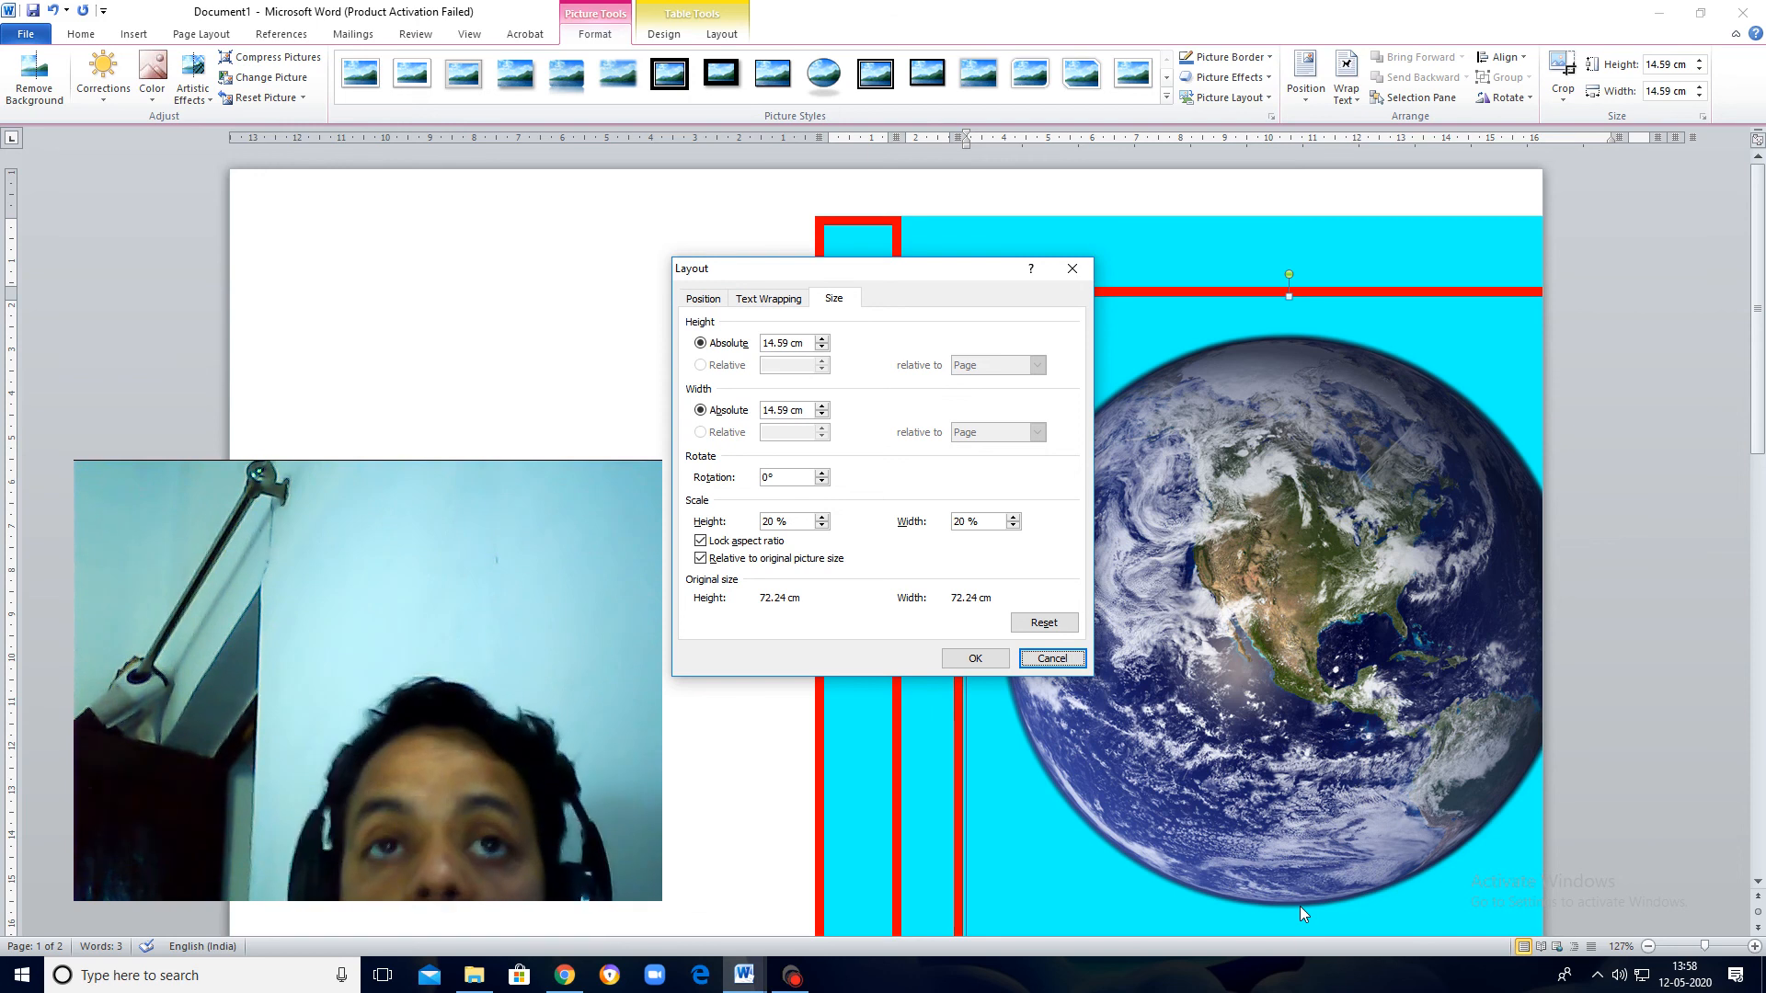
click(702, 300)
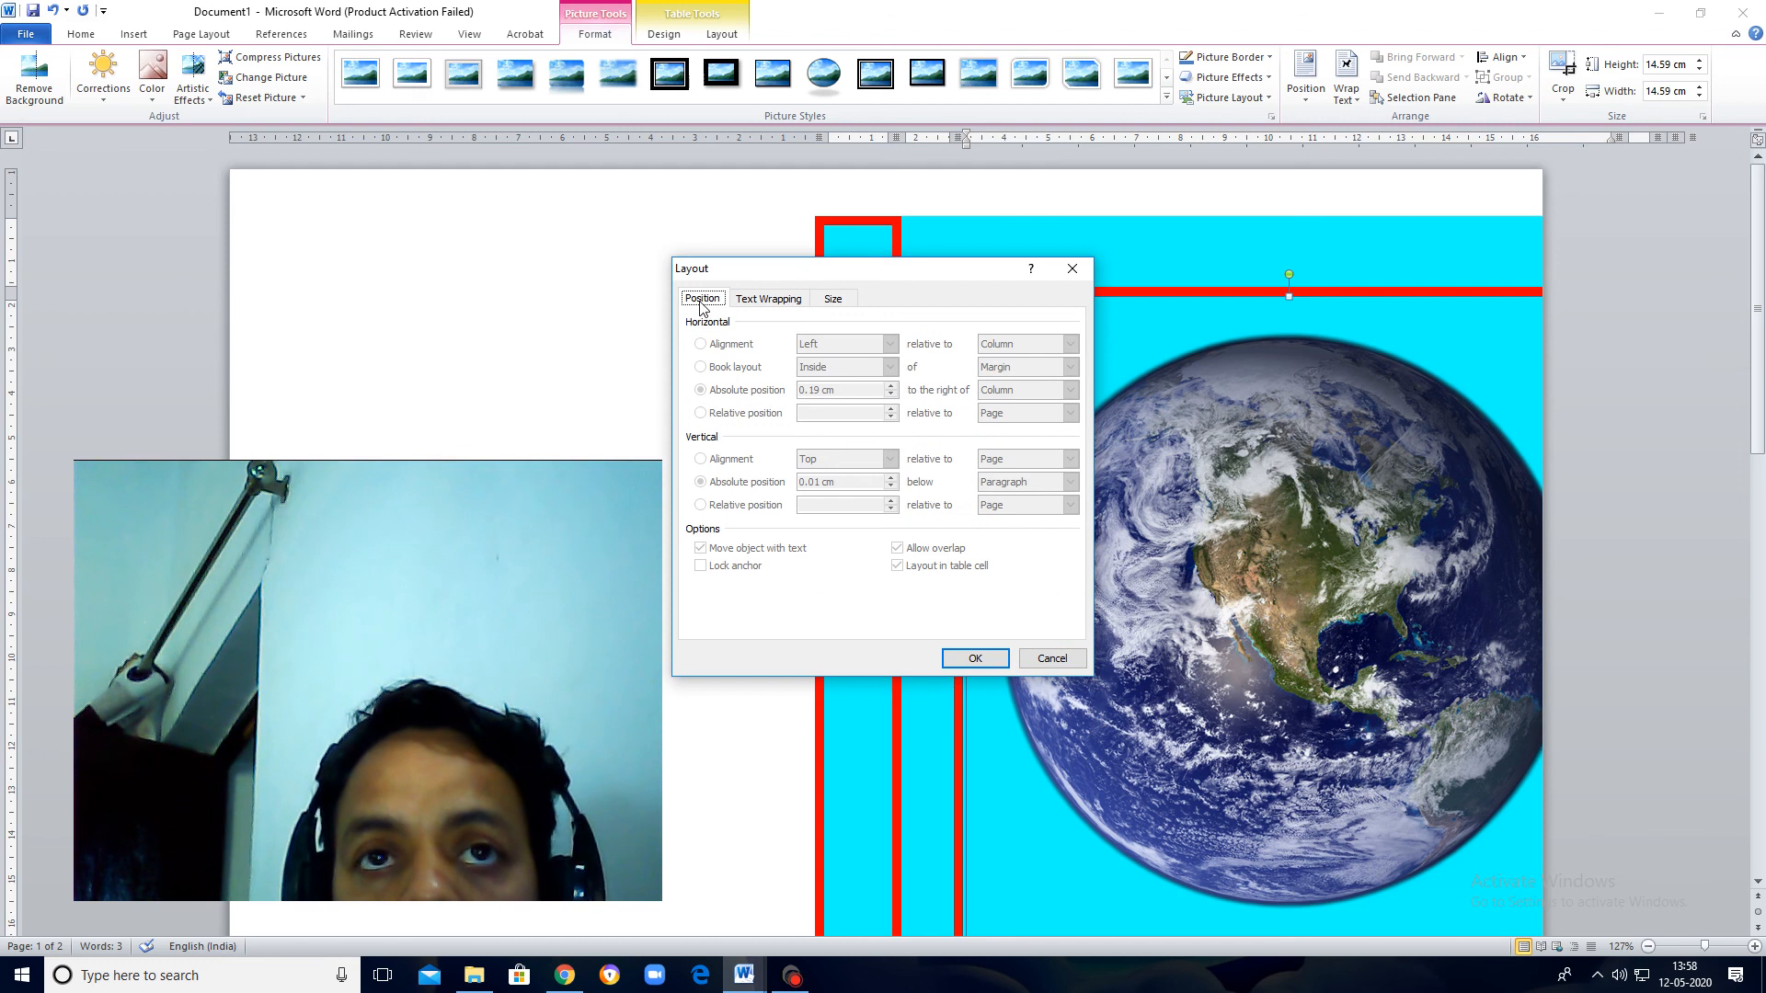
click(1069, 271)
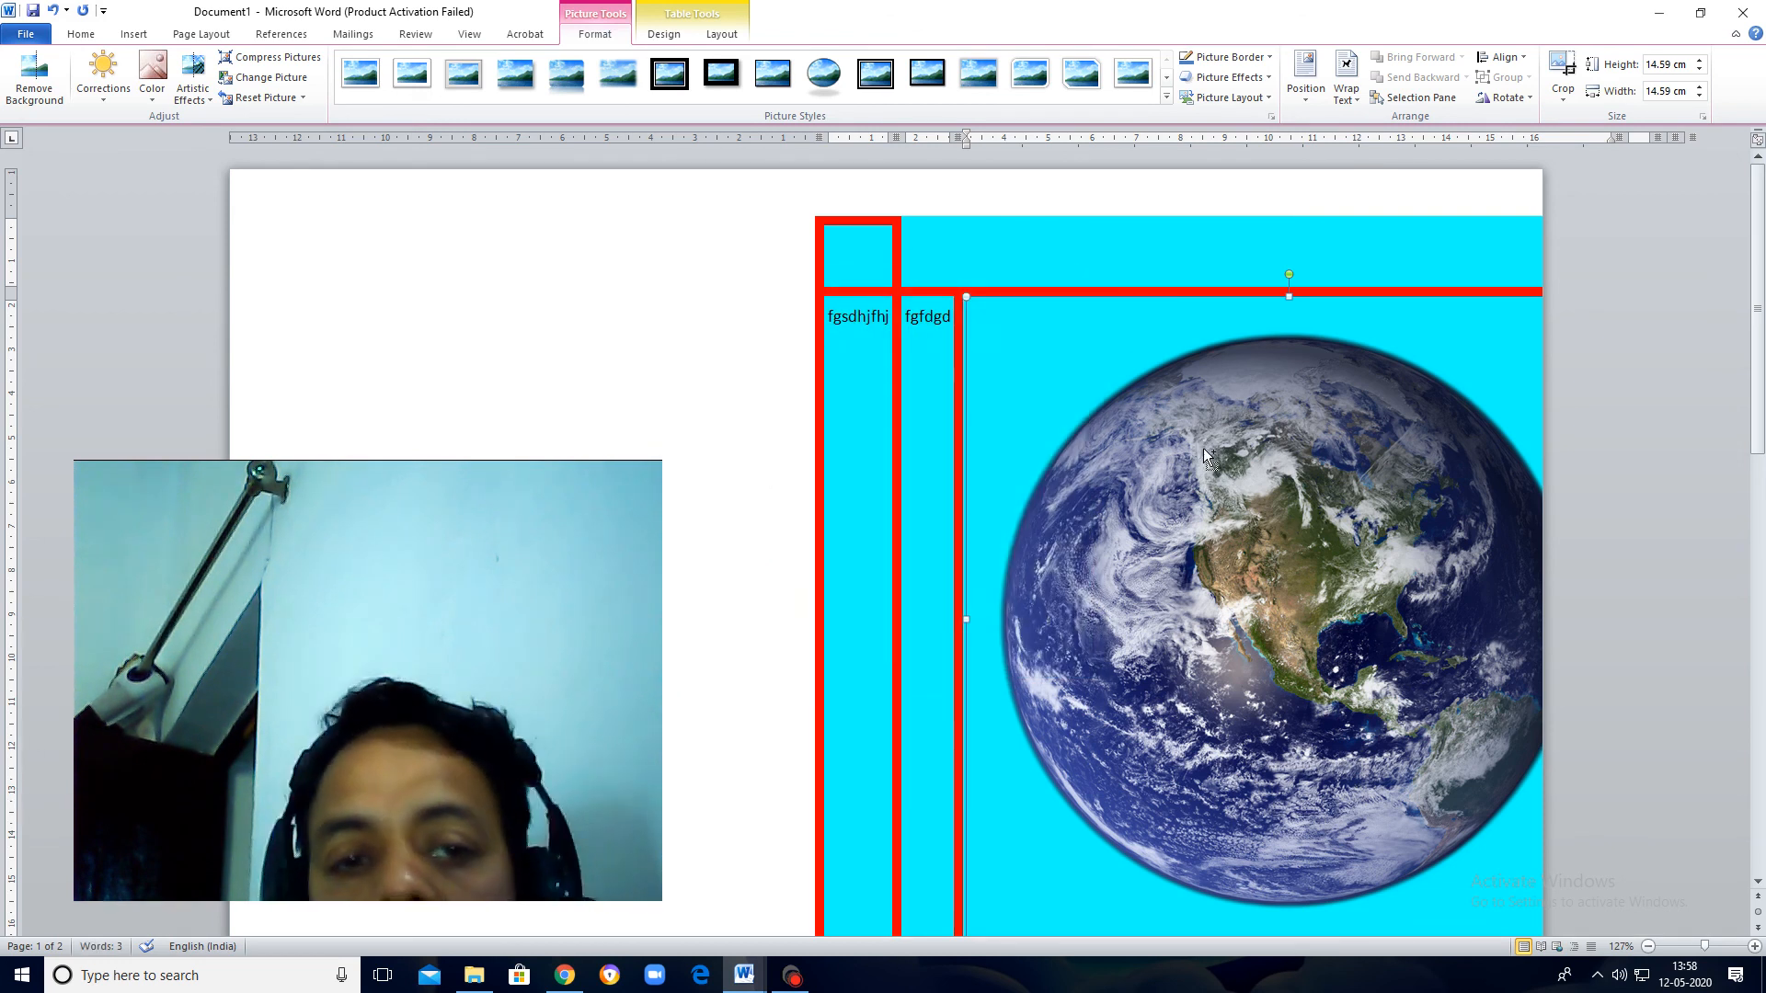
key(ctrl+z)
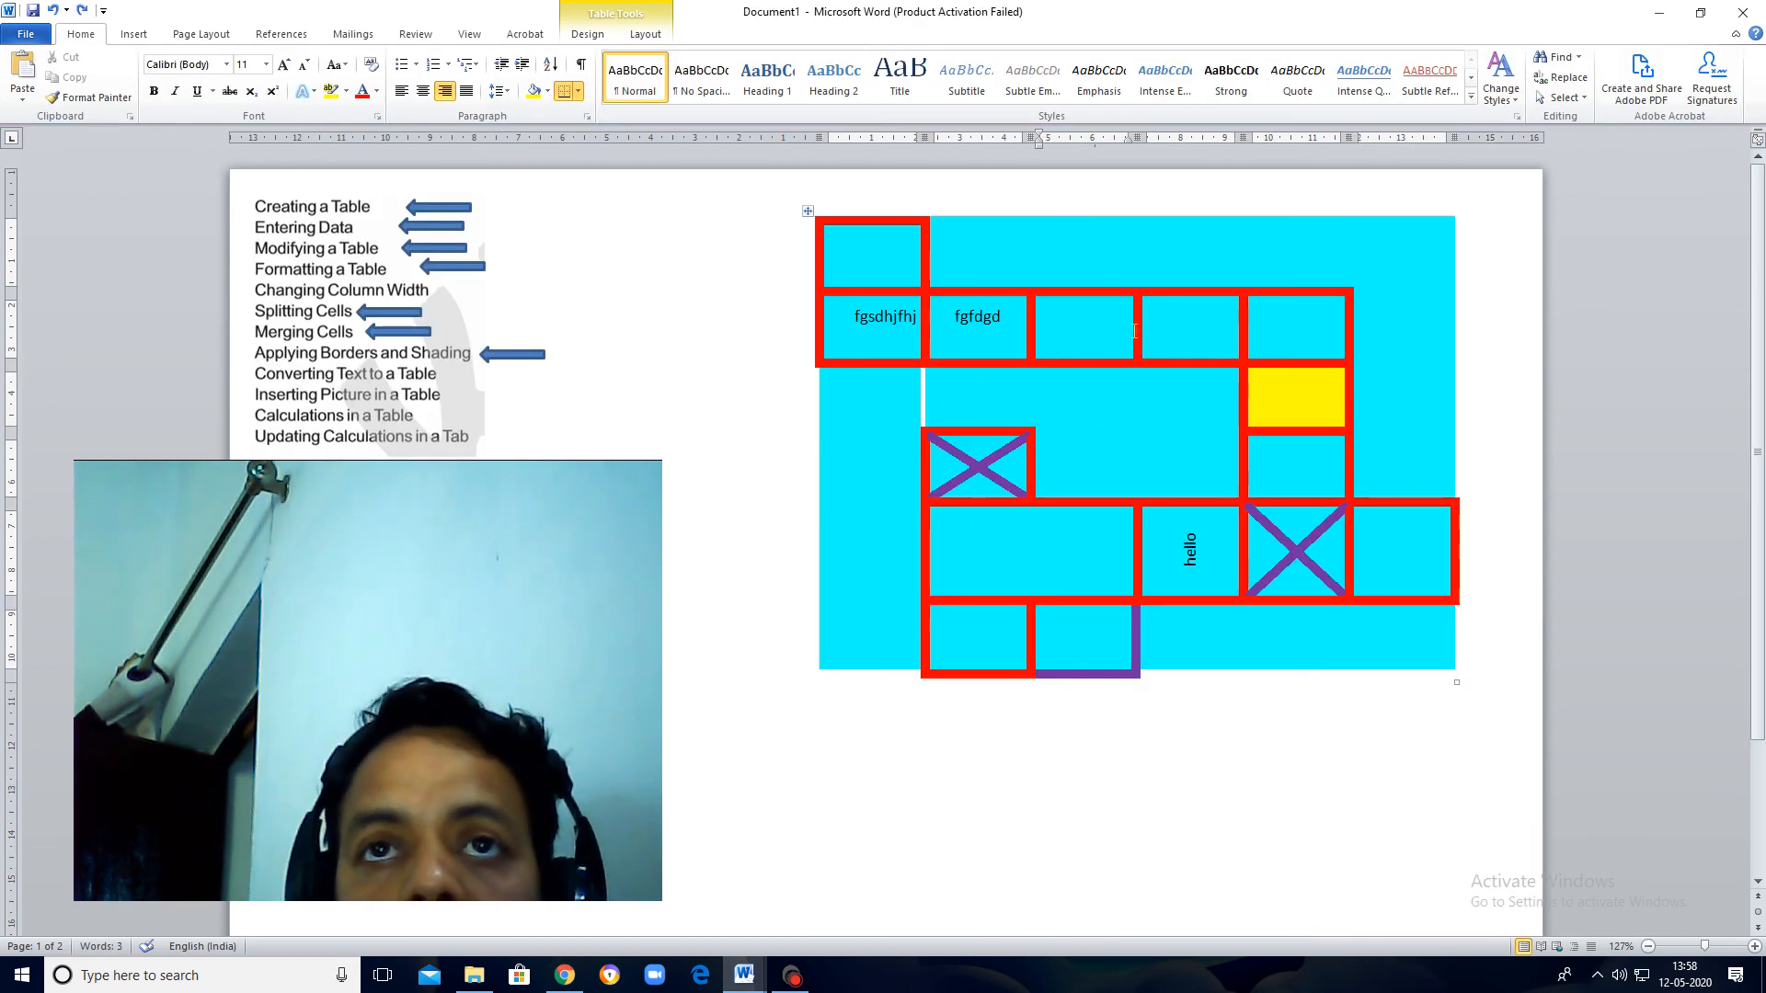
Step: Review the table, row, column and cell settings in Table Properties without changing them
right_click(1055, 315)
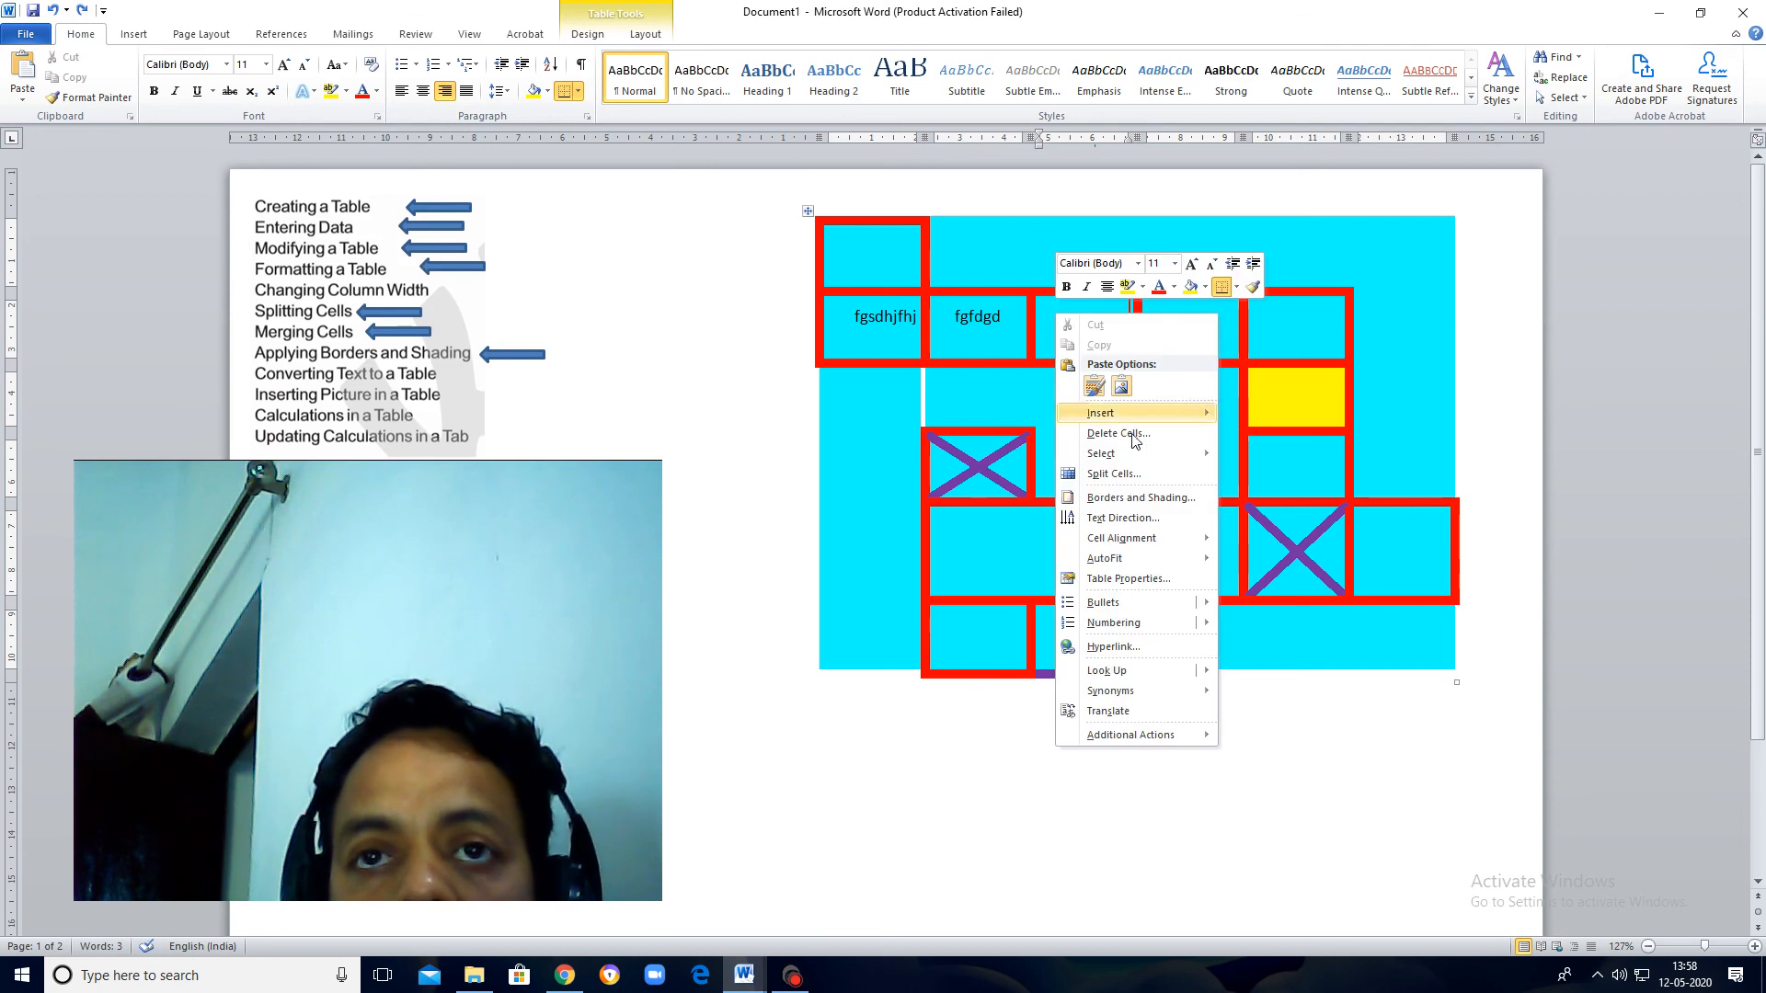
click(1150, 580)
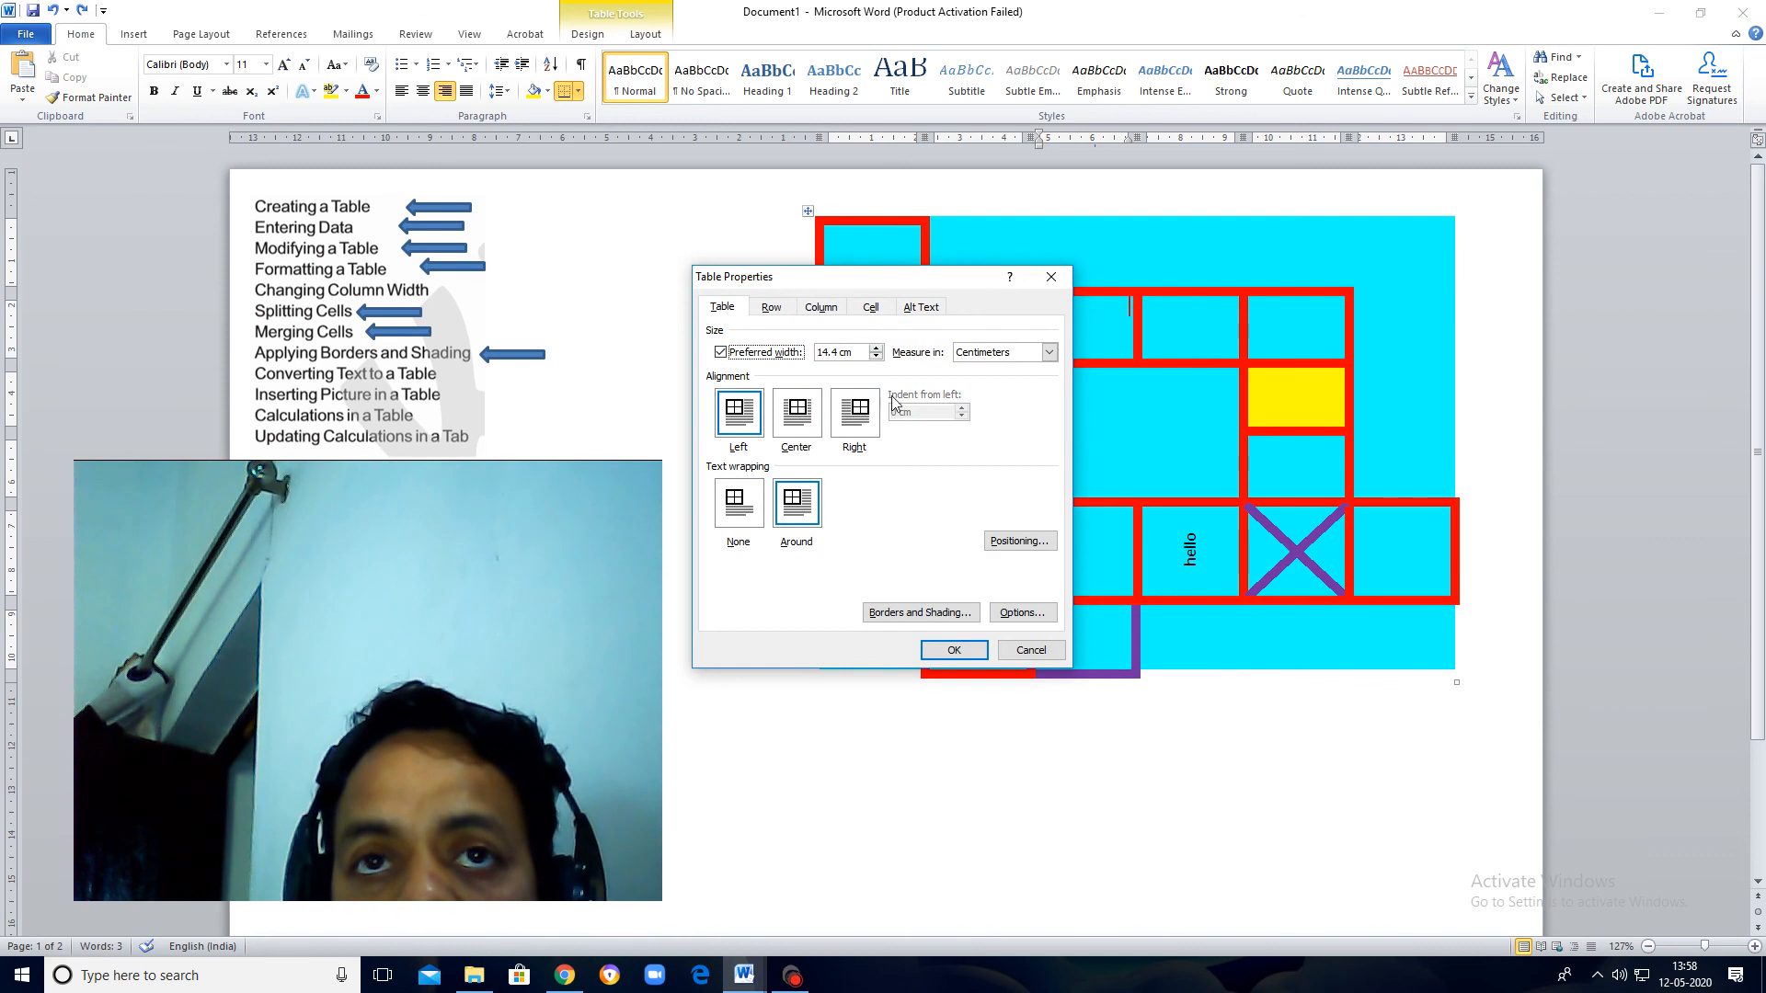
click(772, 309)
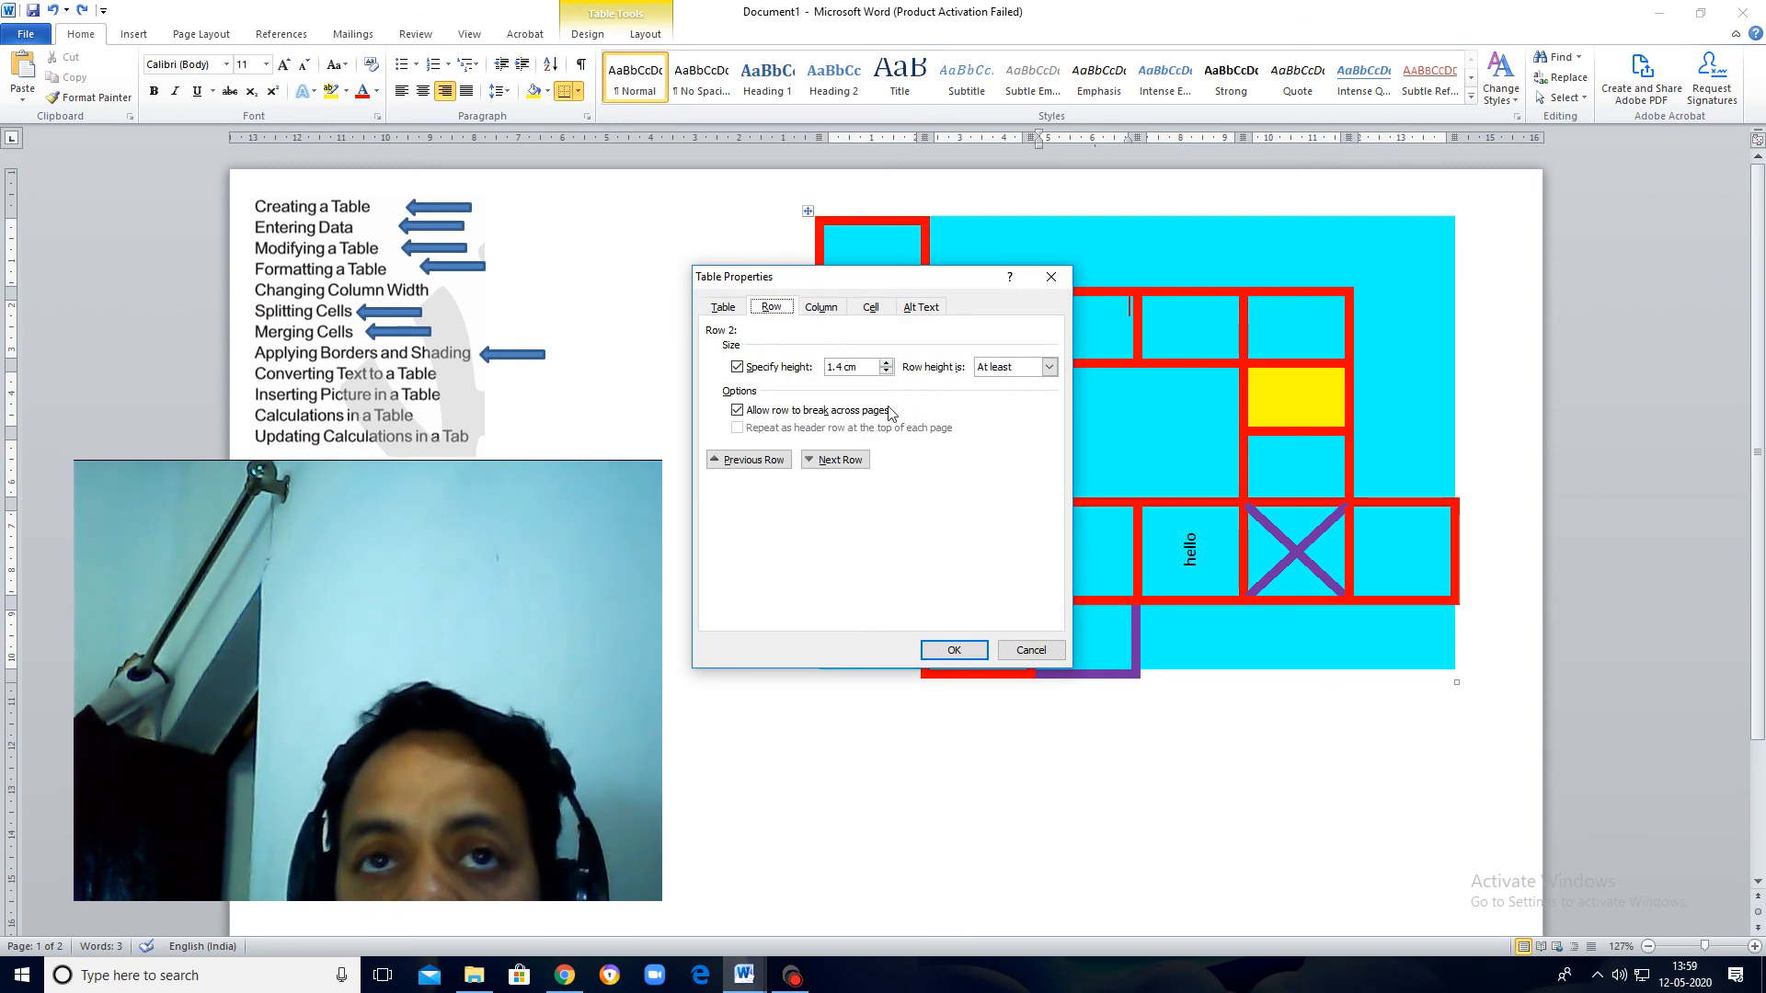
click(821, 307)
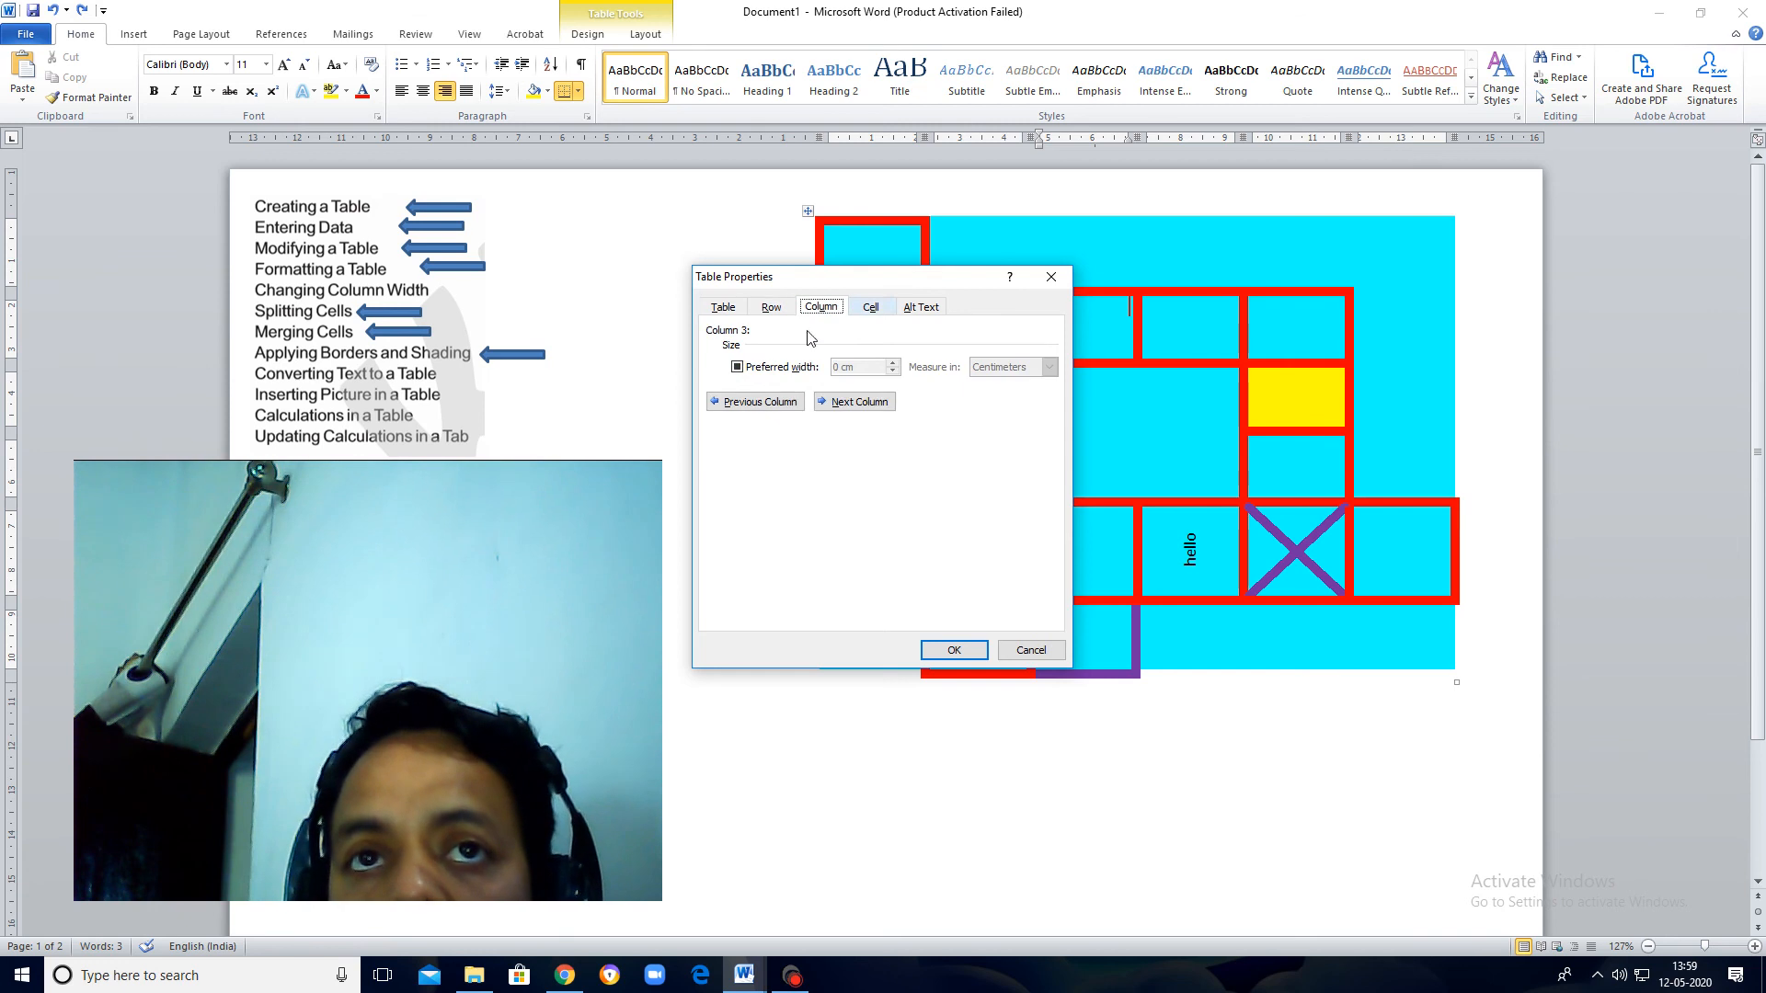
click(871, 308)
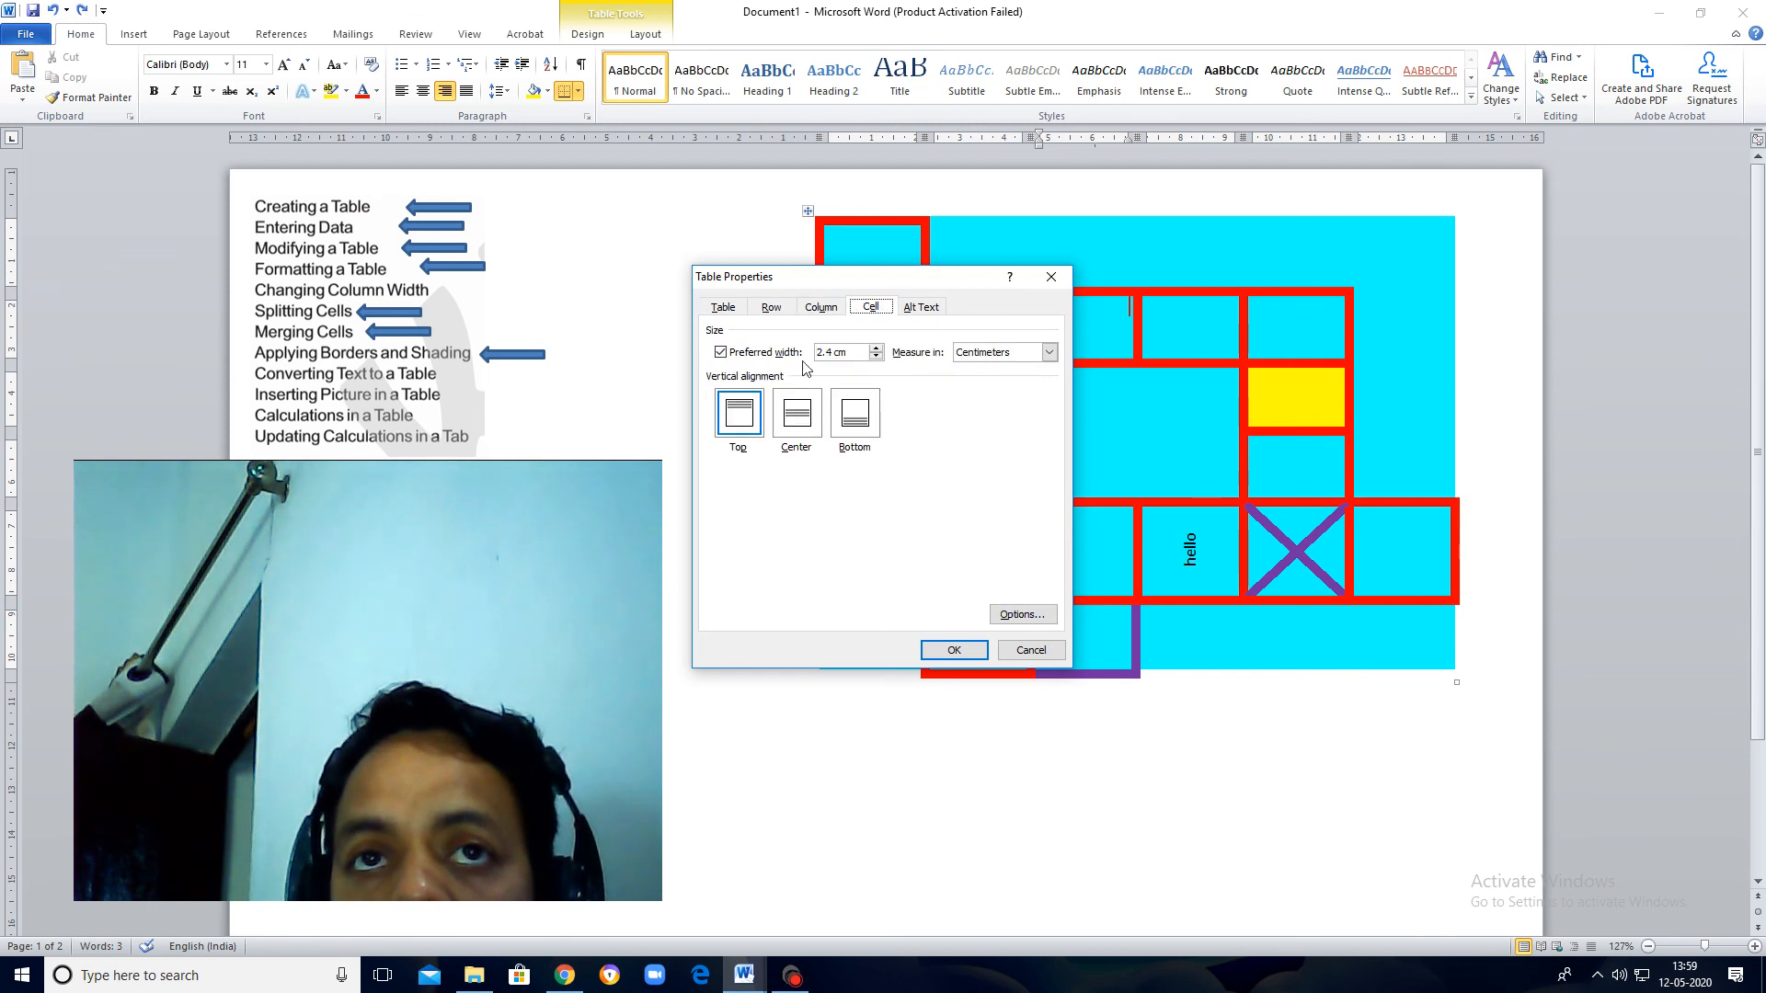
click(817, 310)
click(777, 313)
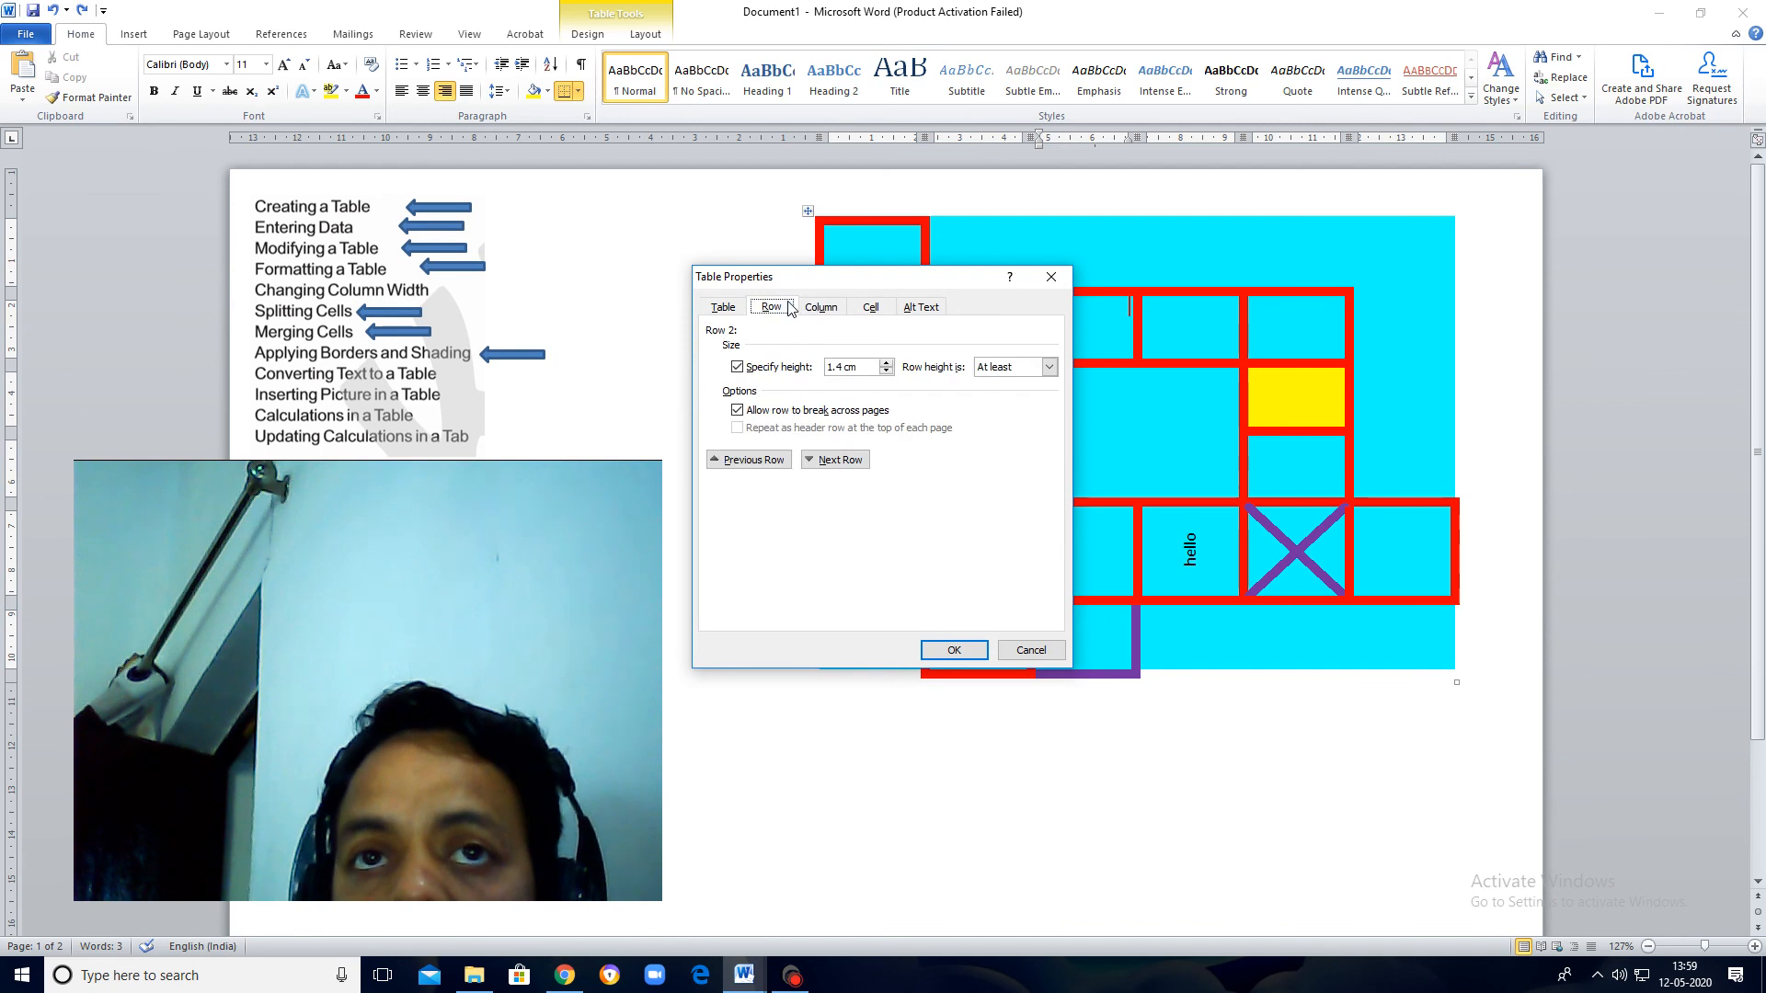
click(727, 307)
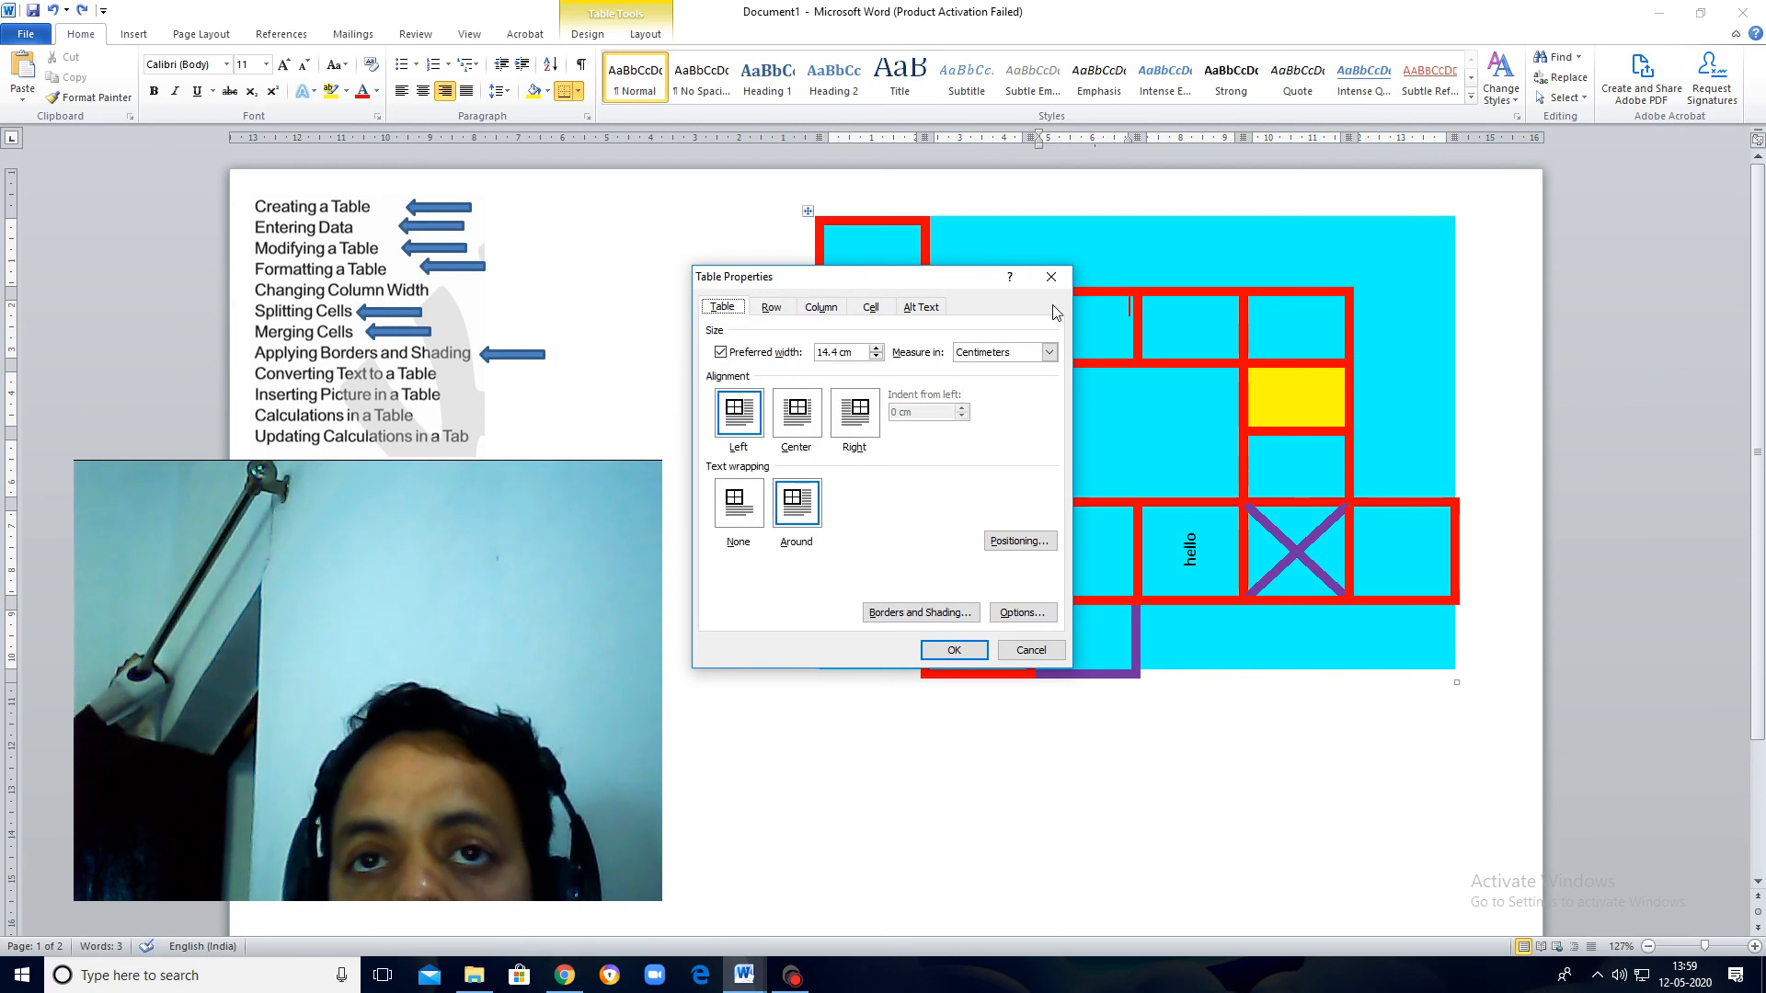
click(1050, 277)
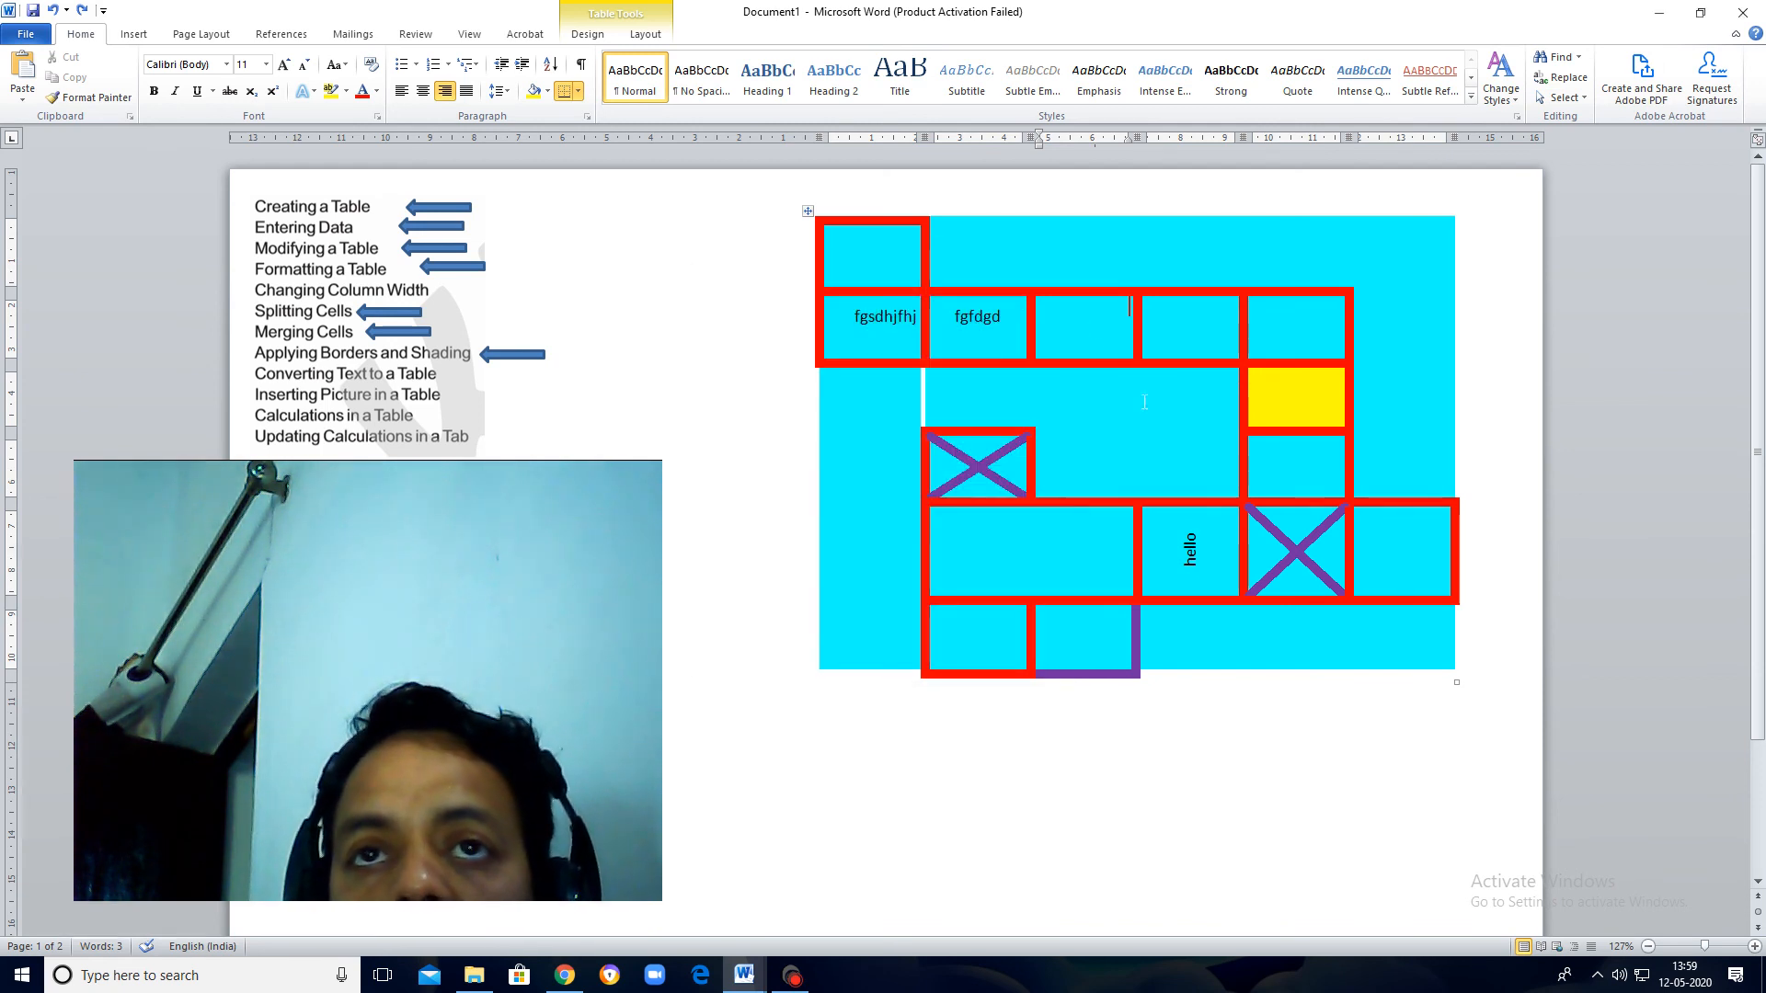
Step: Insert the EARTH picture from the wallpapers folder into the empty cell following "fgfdgd" in the second row
click(134, 34)
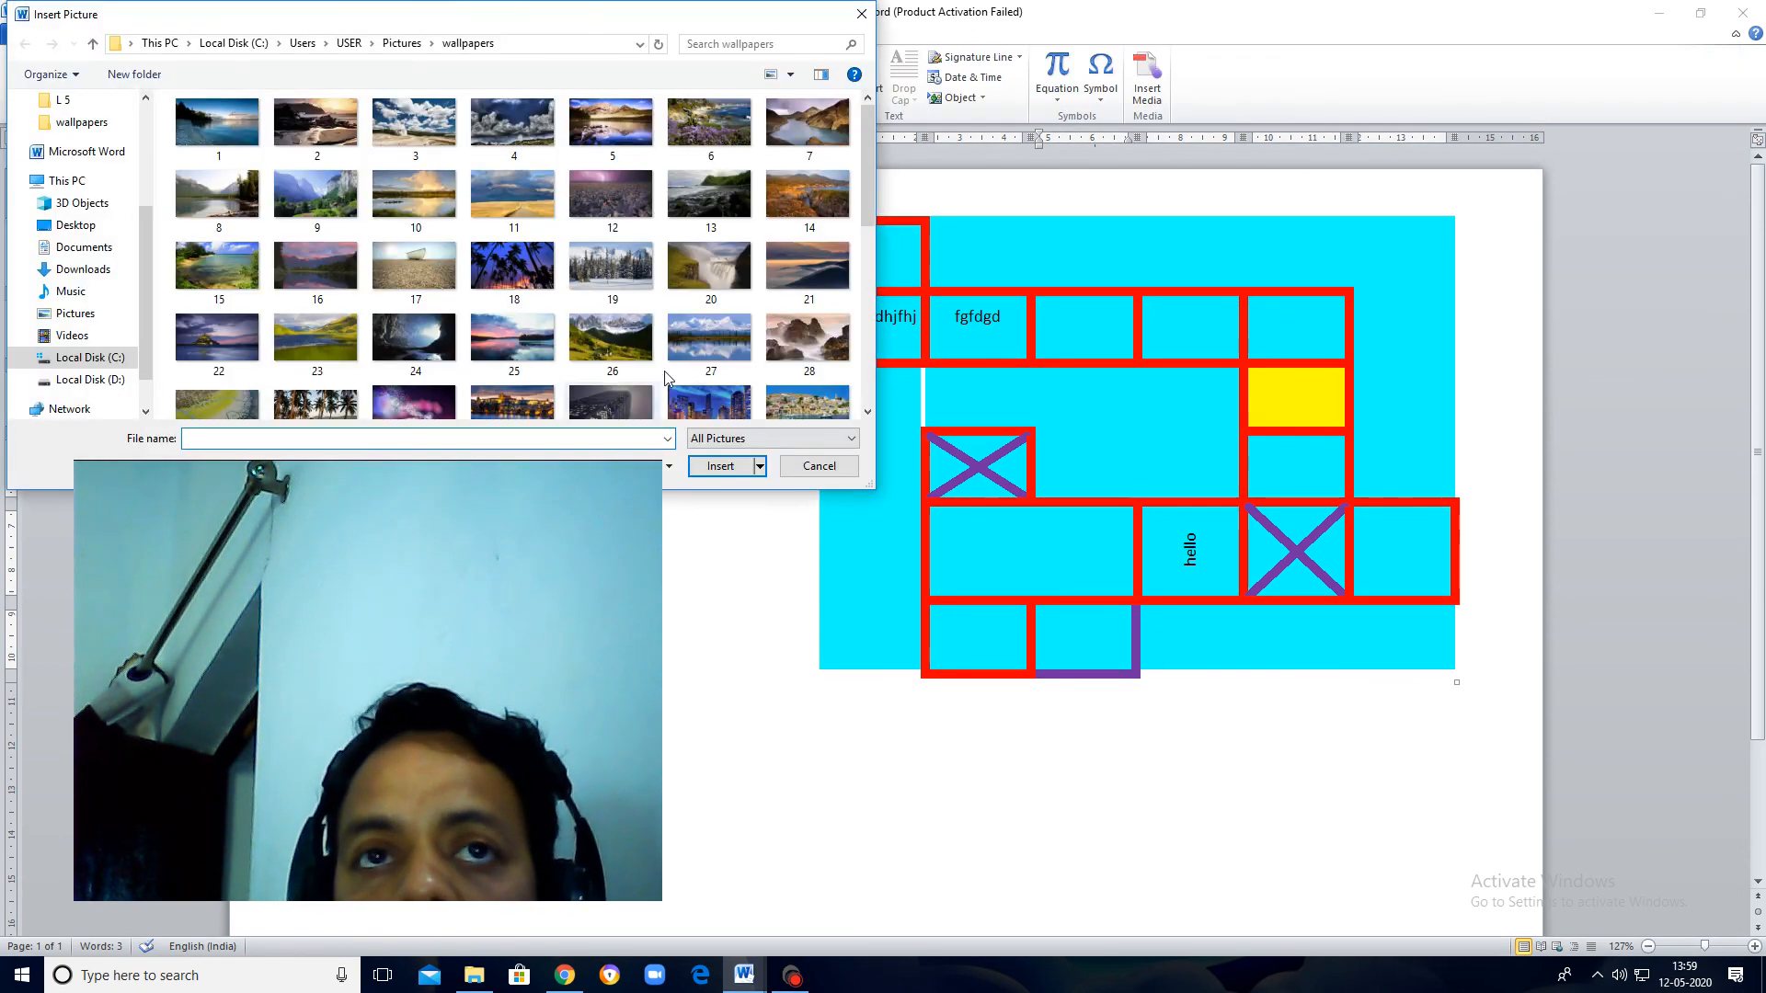
click(809, 342)
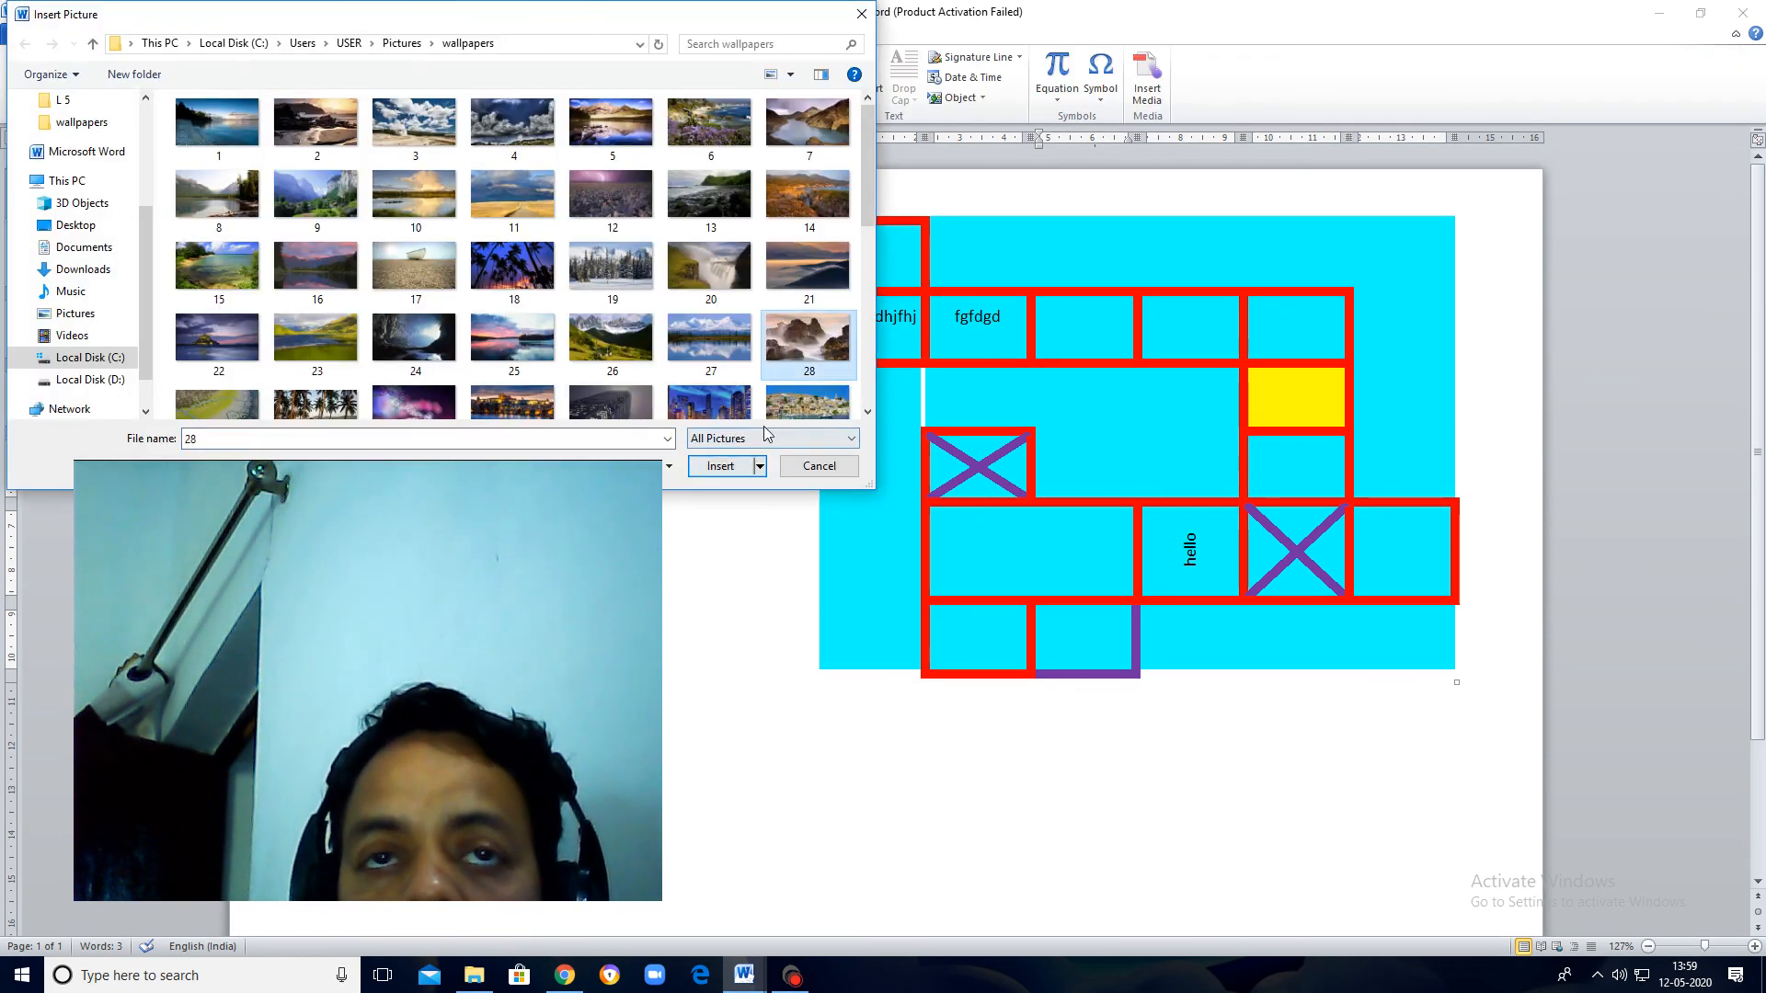
scroll(839, 238, down, 3)
click(513, 230)
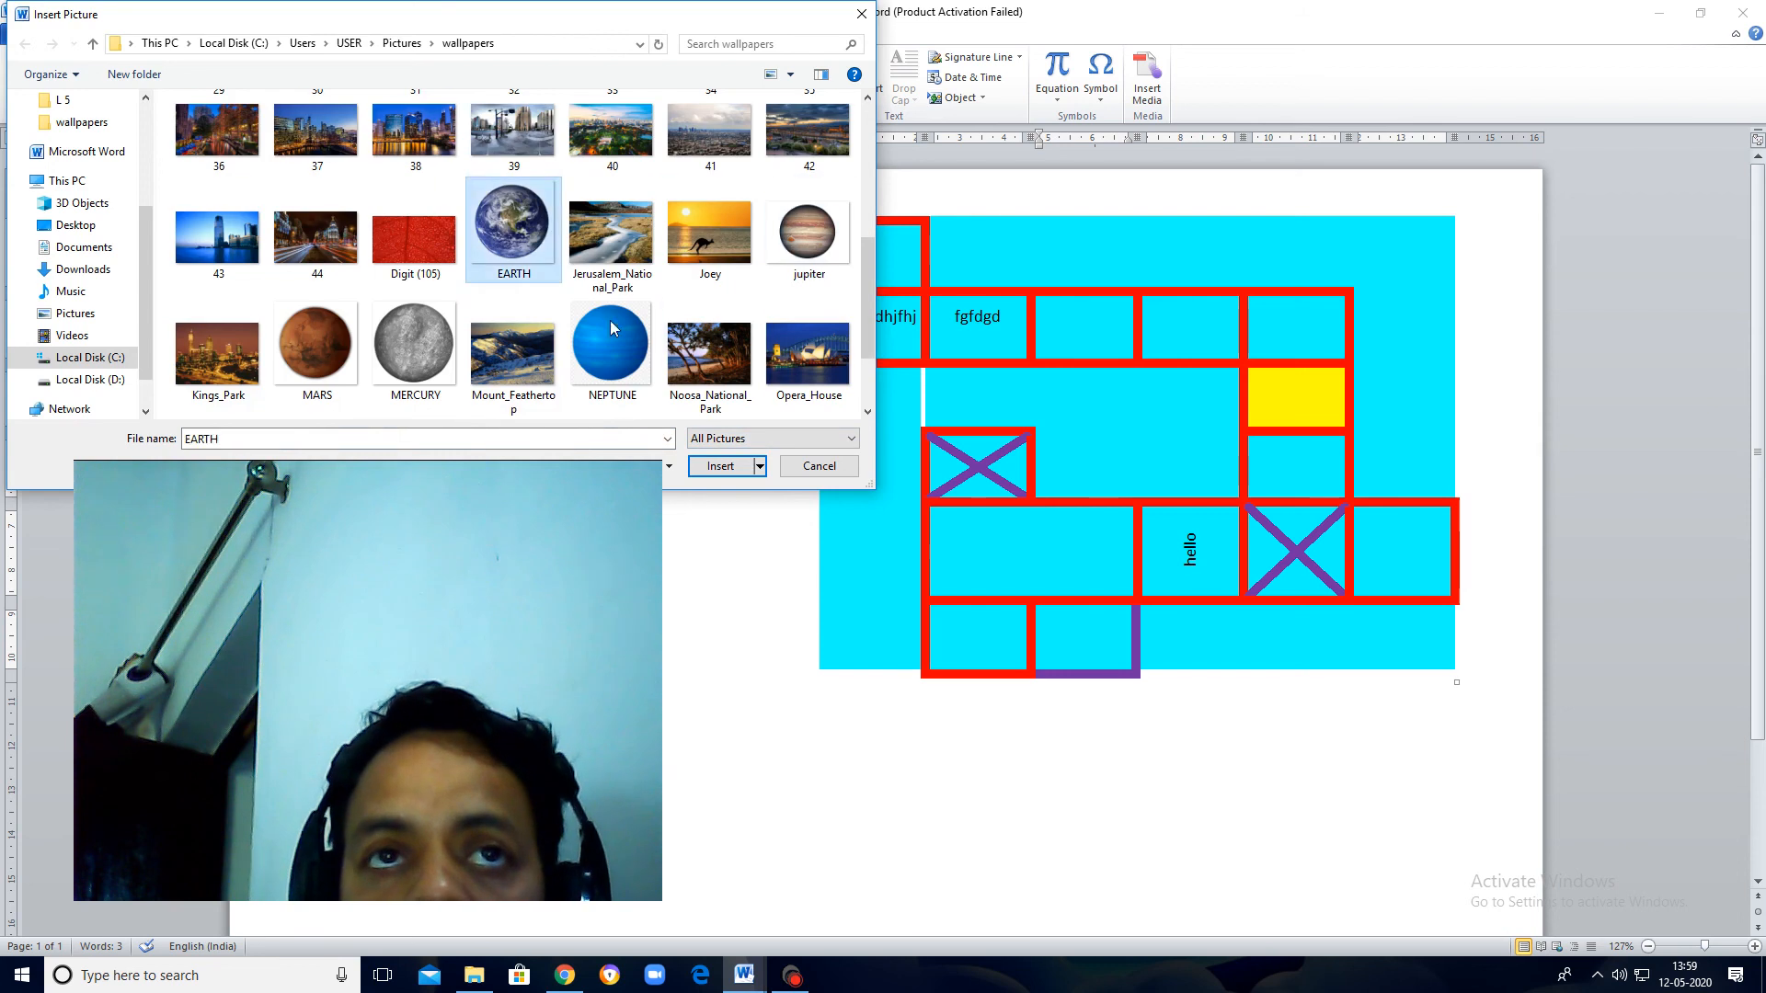
click(720, 466)
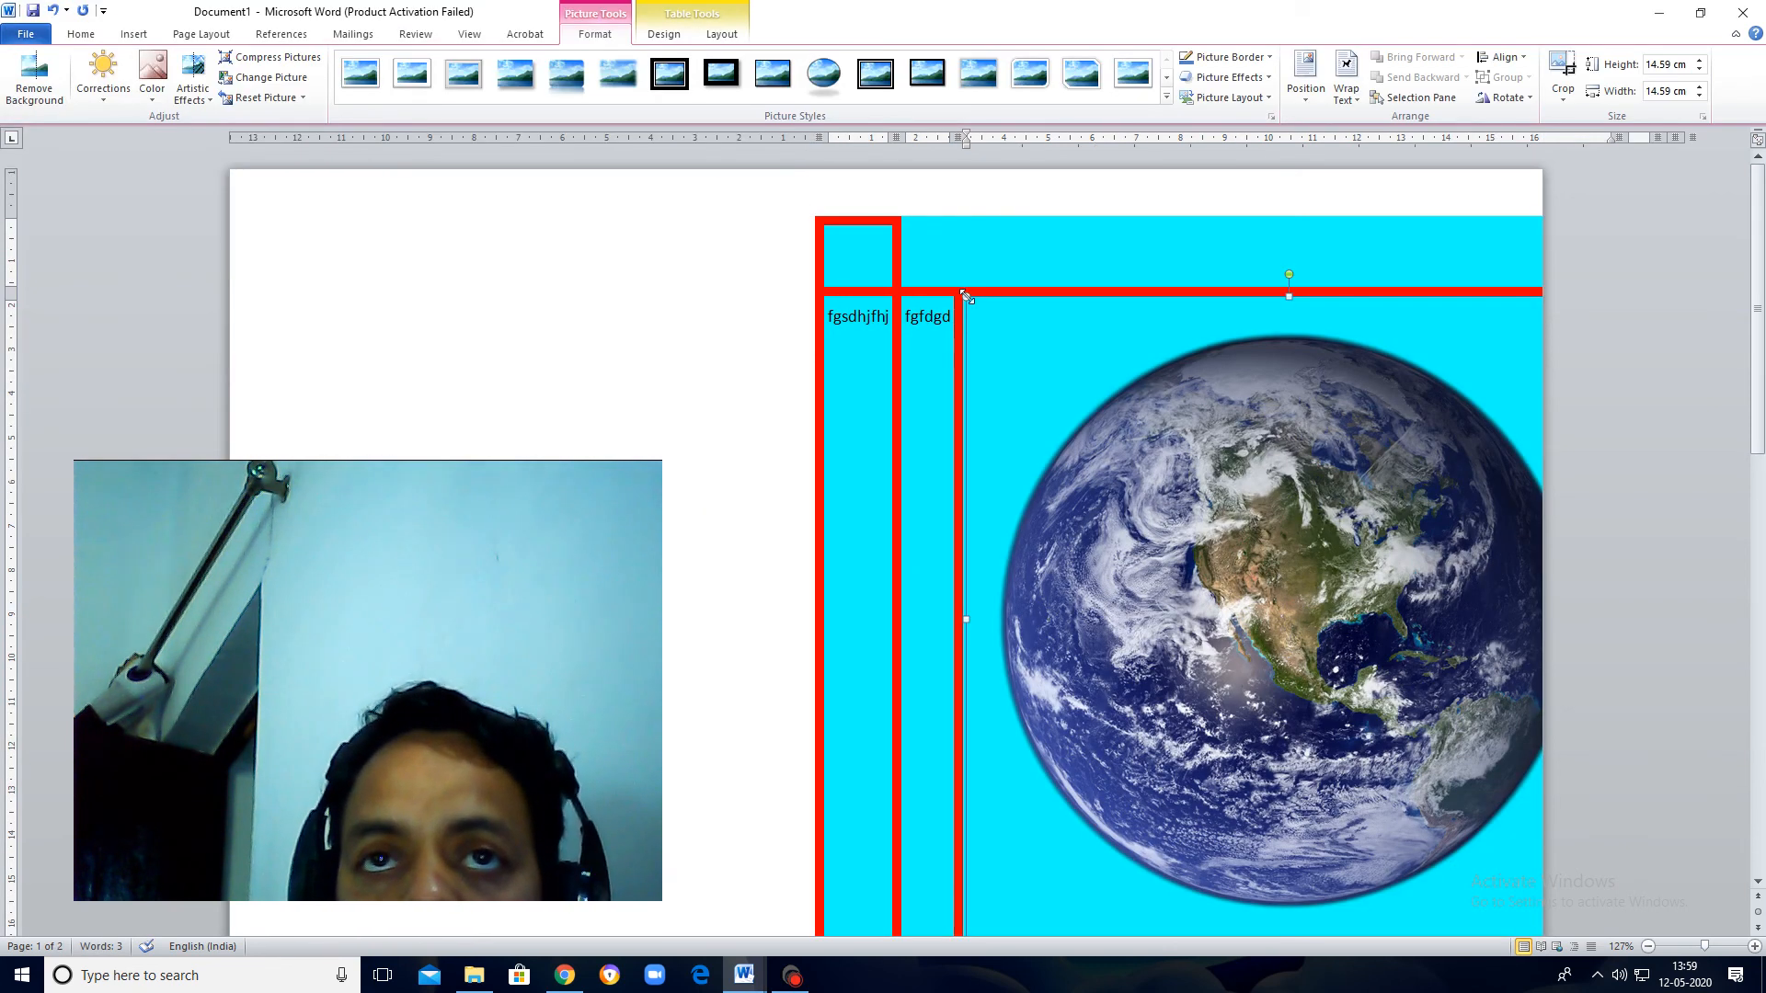
Step: Shrink the Earth picture proportionally to about 1.64 cm high and wide so it fits its table cell
drag(966, 297, 1354, 685)
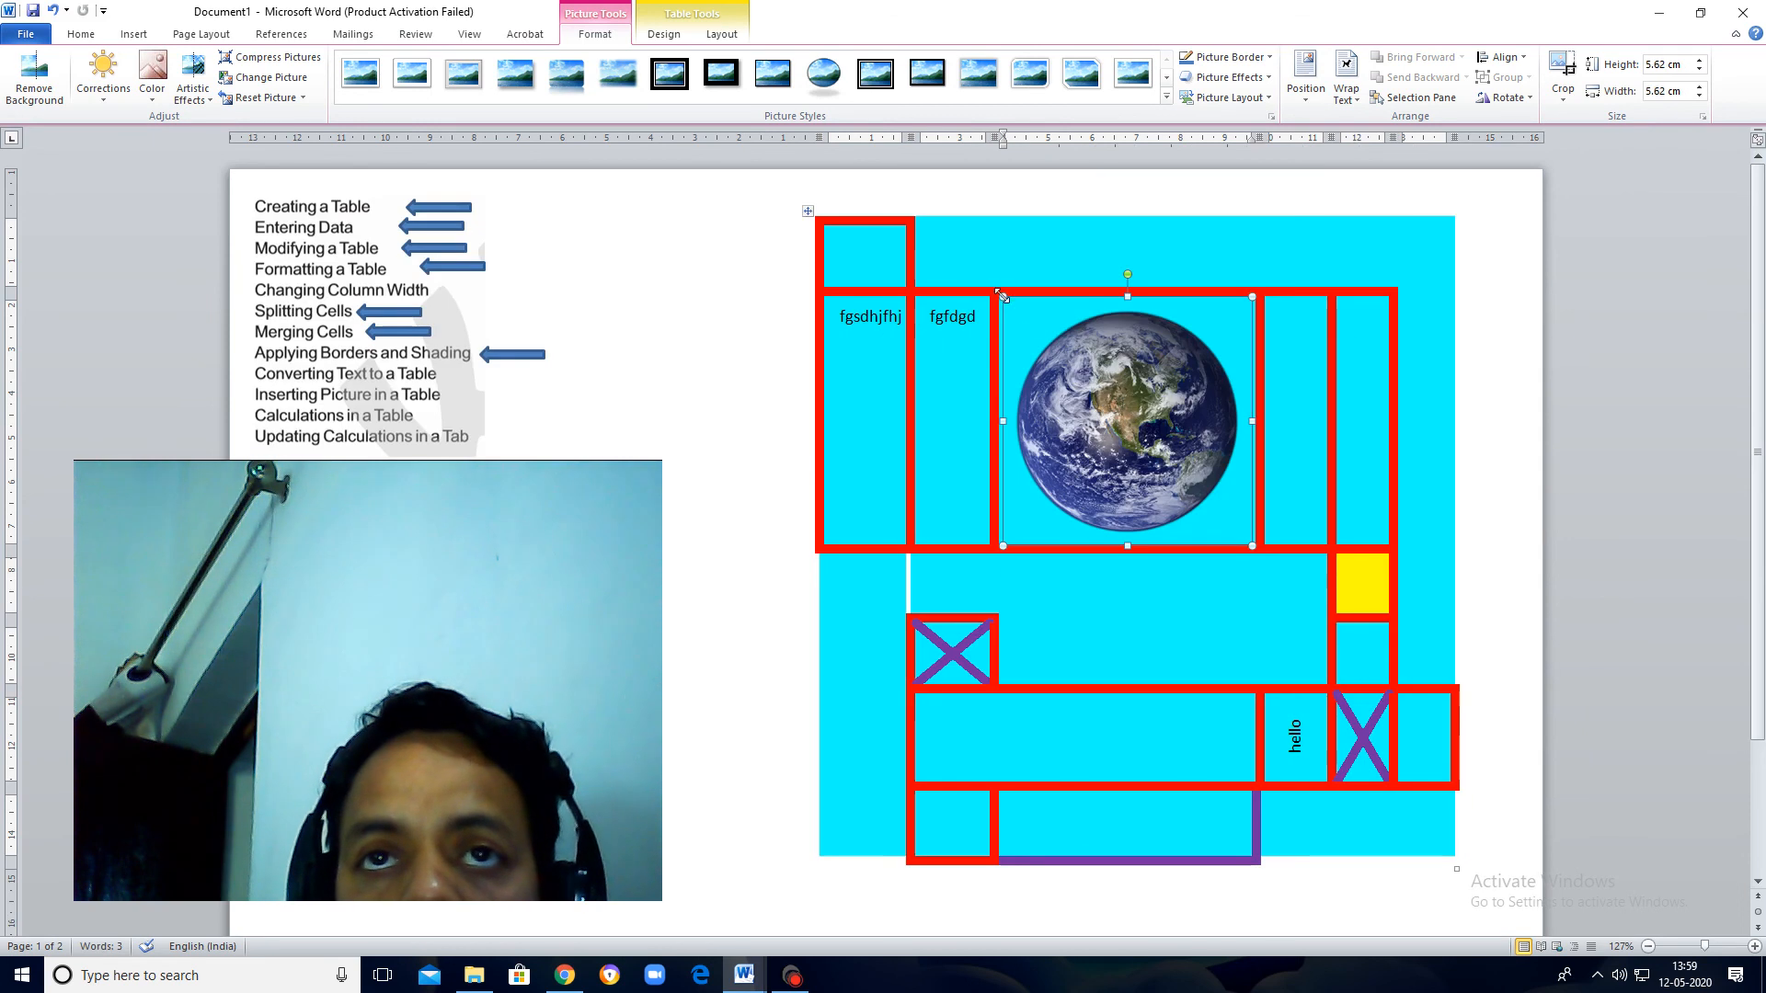
drag(1188, 457, 1179, 467)
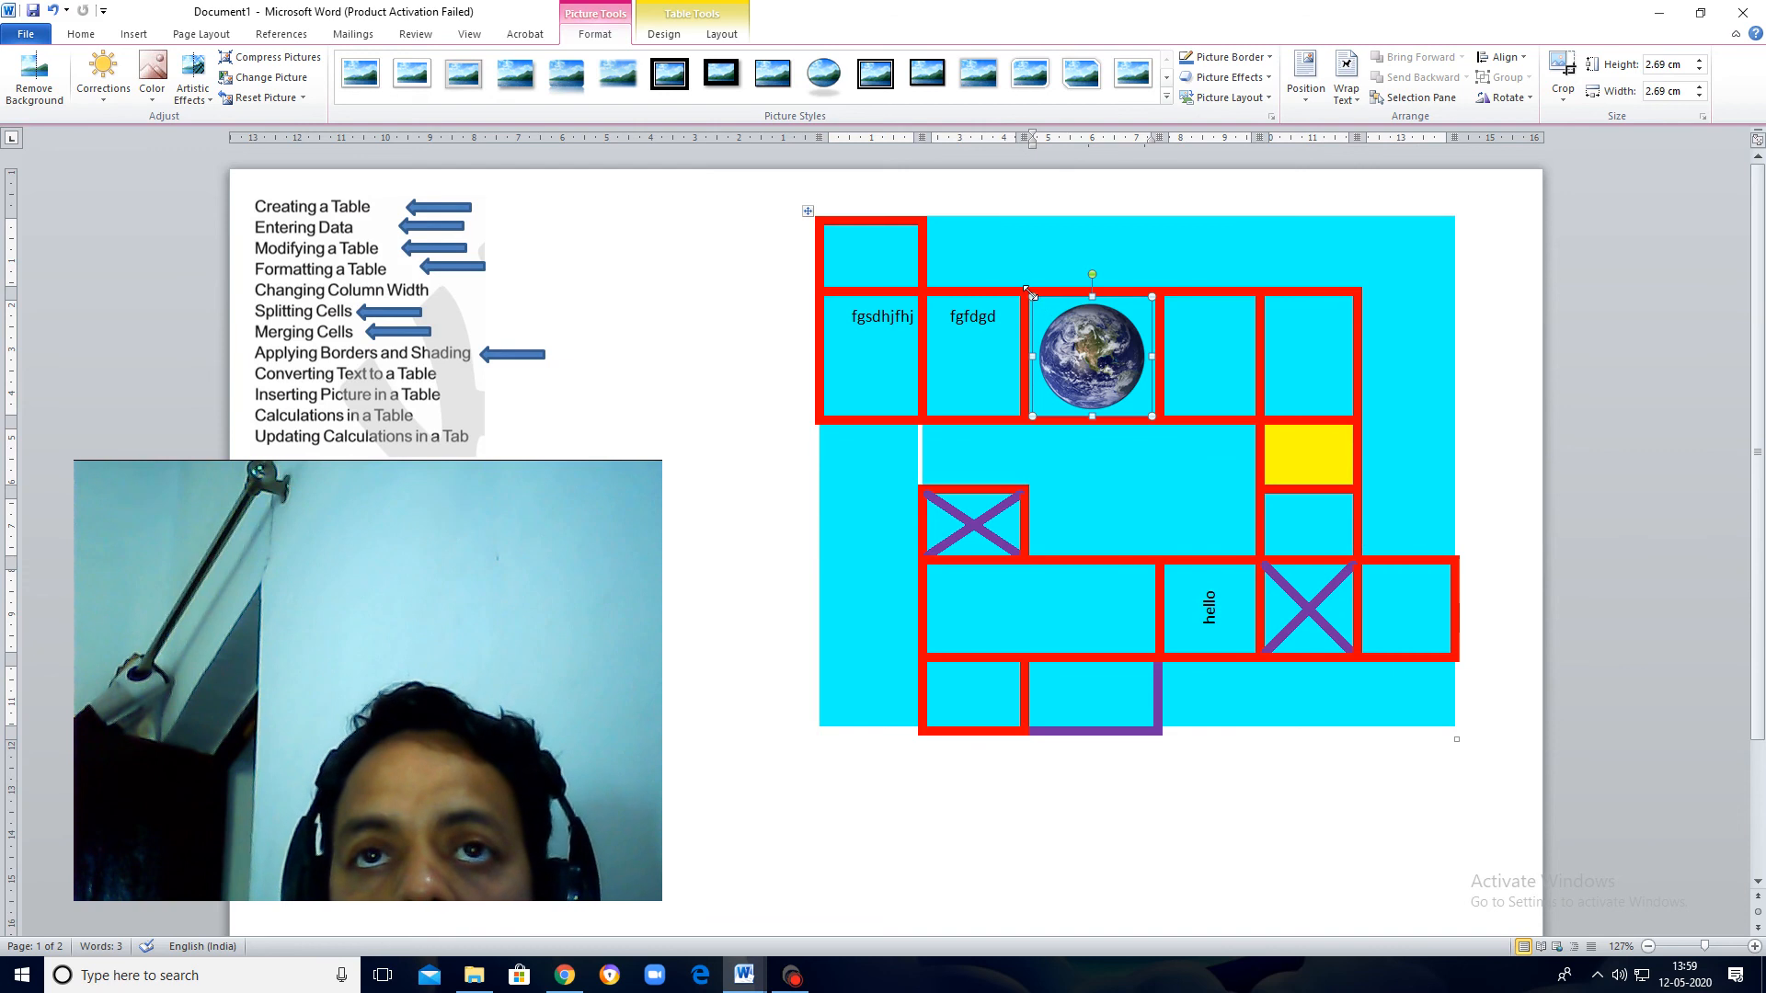
drag(1152, 415, 1108, 366)
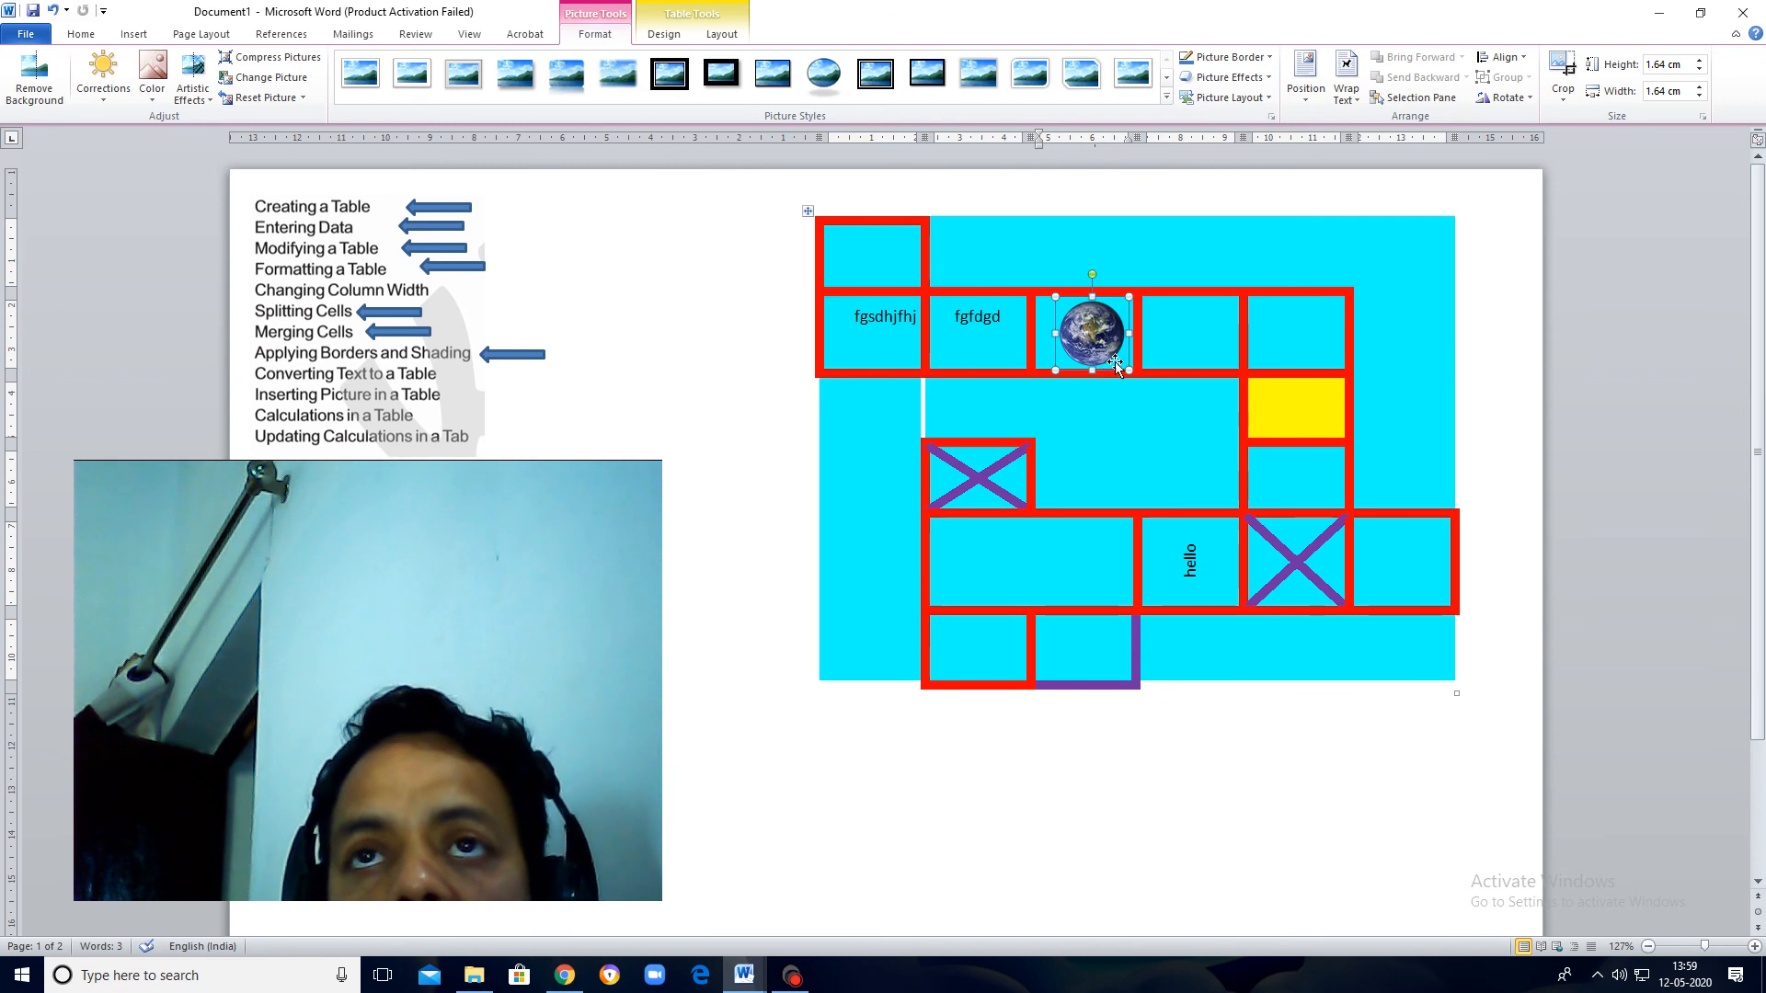
Step: Position the Earth picture in the middle centre with text wrapping and shrink it to about 1.48 cm high and wide
click(1310, 94)
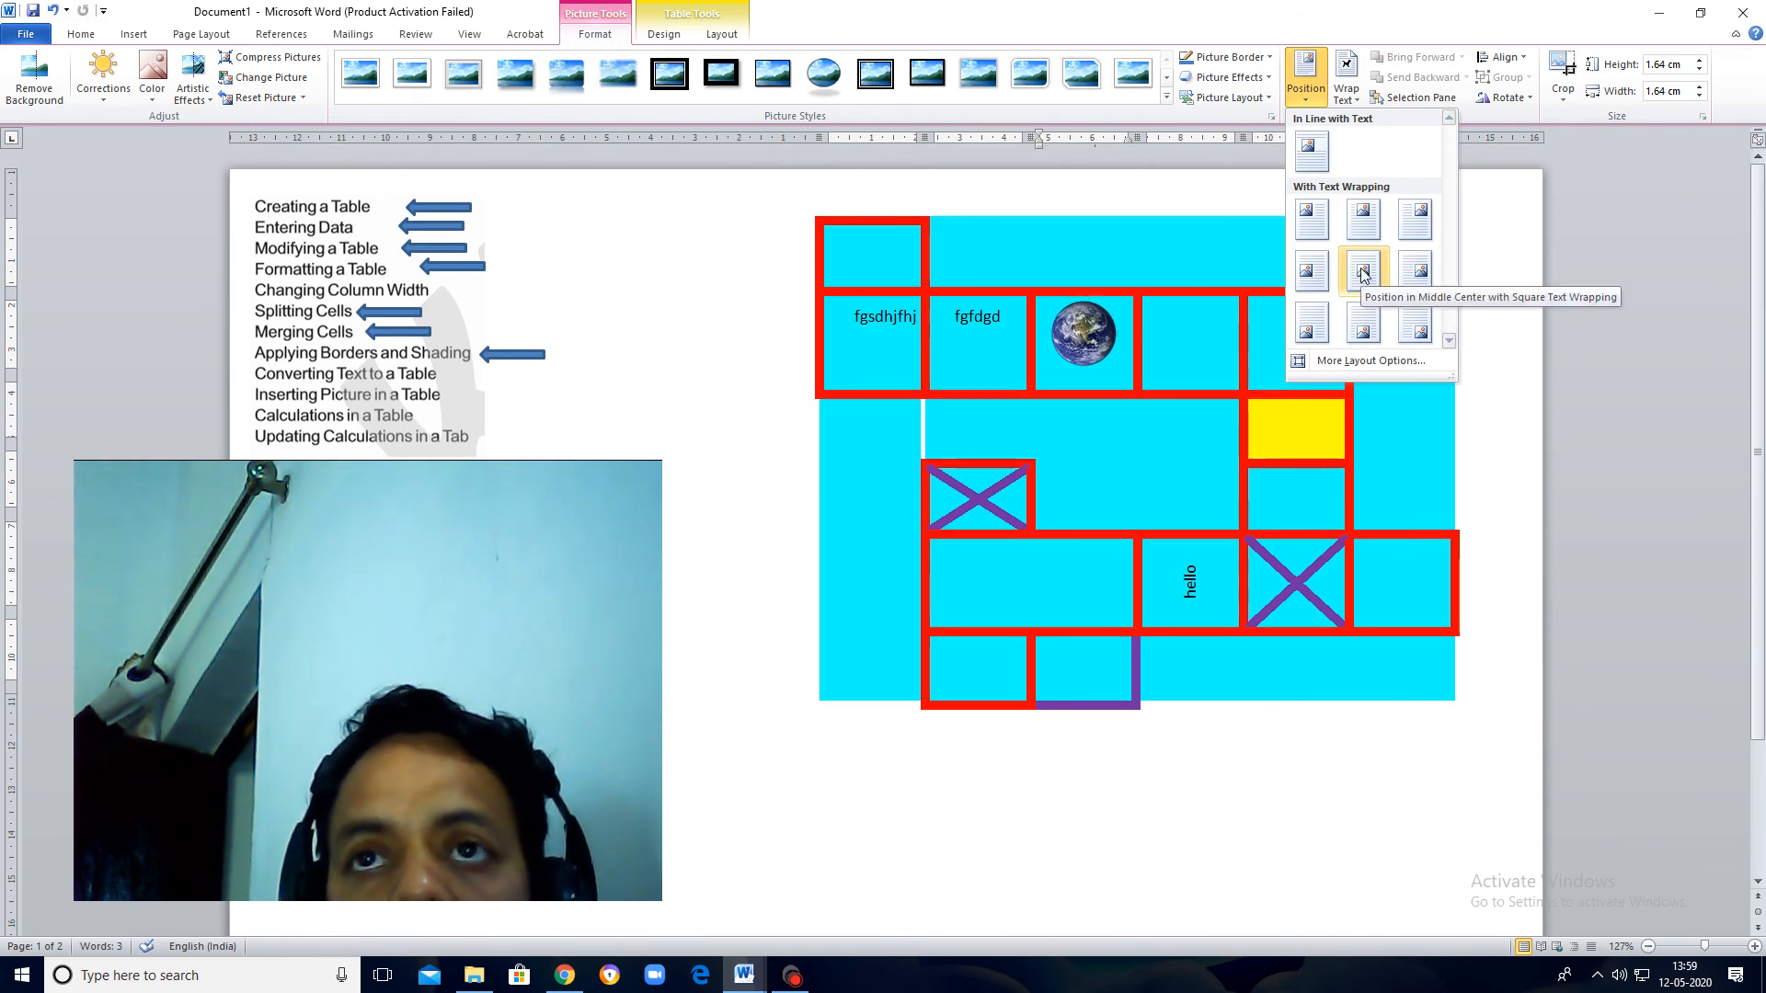
click(1090, 334)
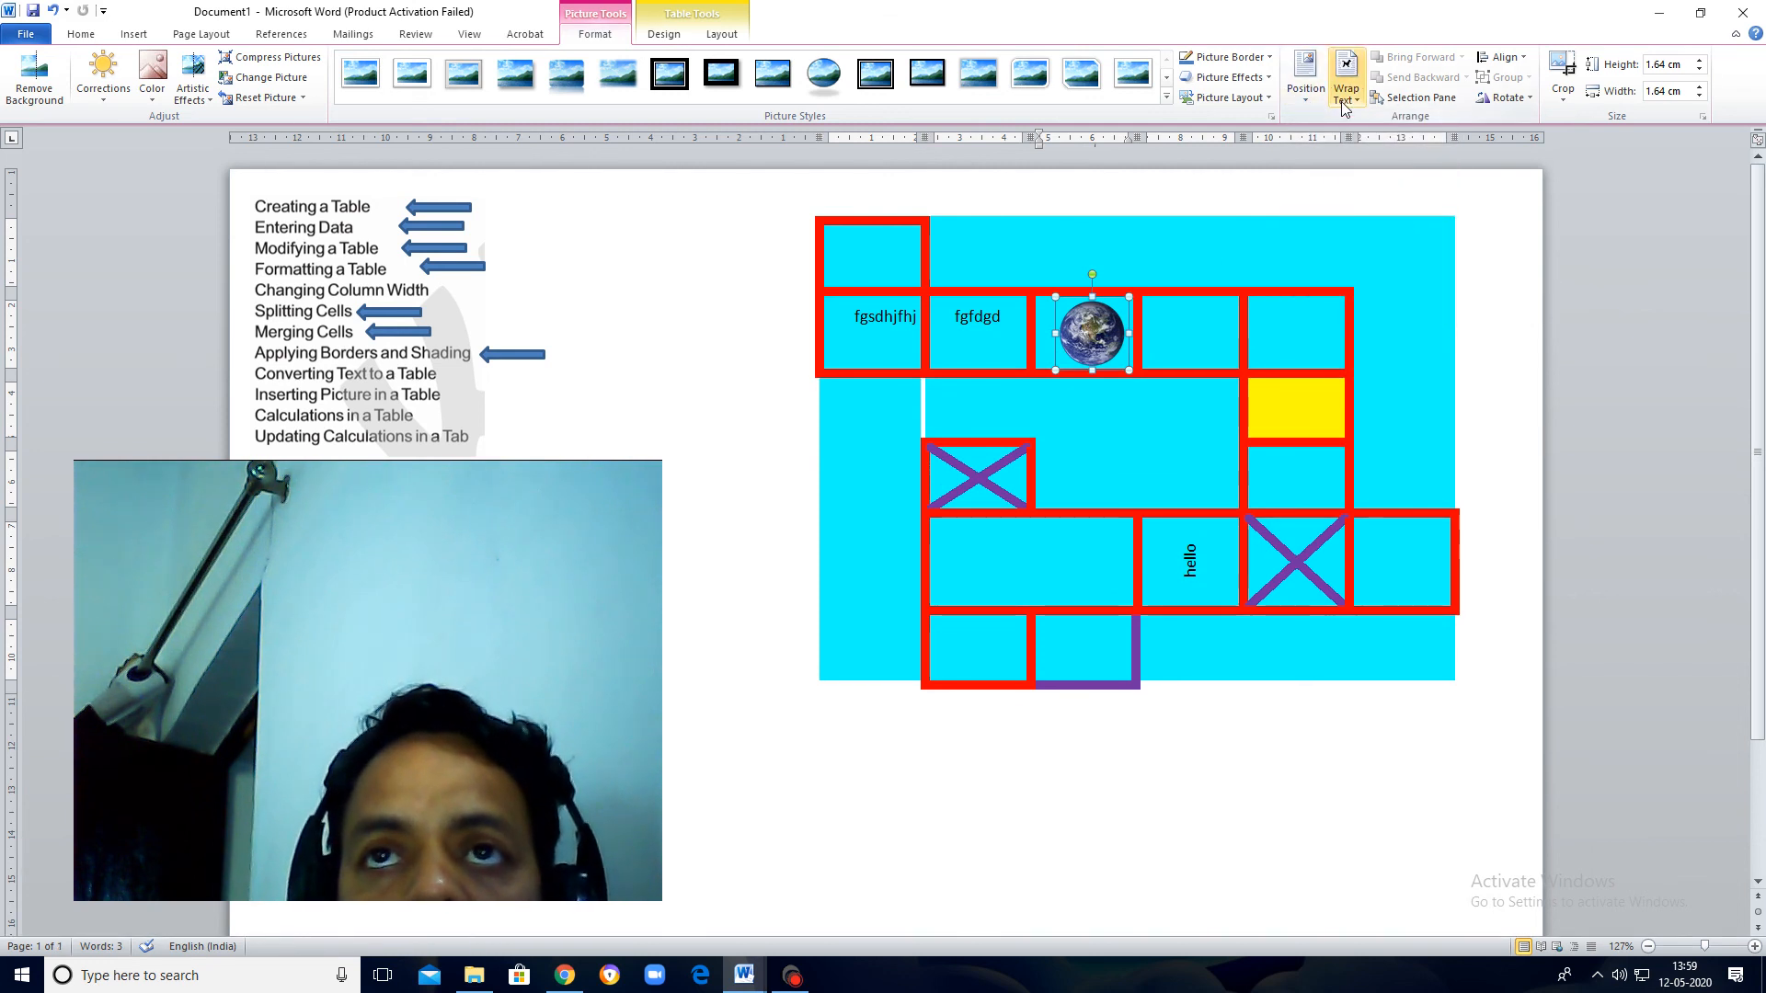
click(1300, 107)
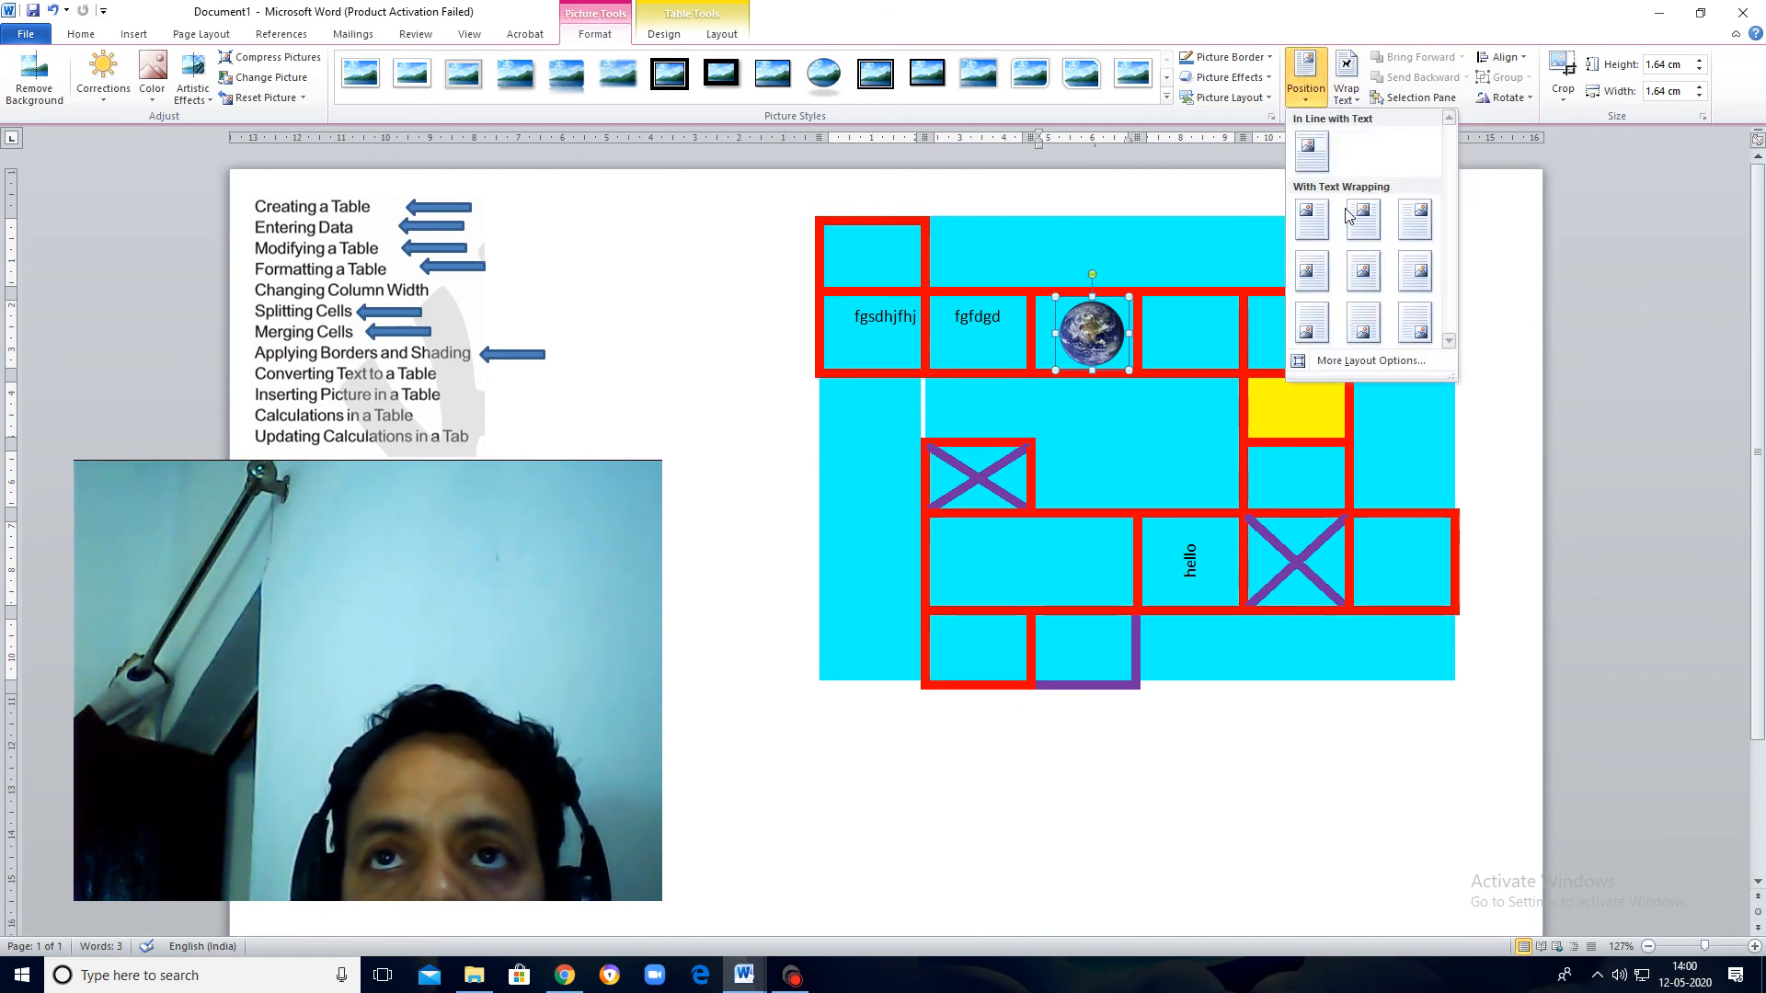
click(1368, 275)
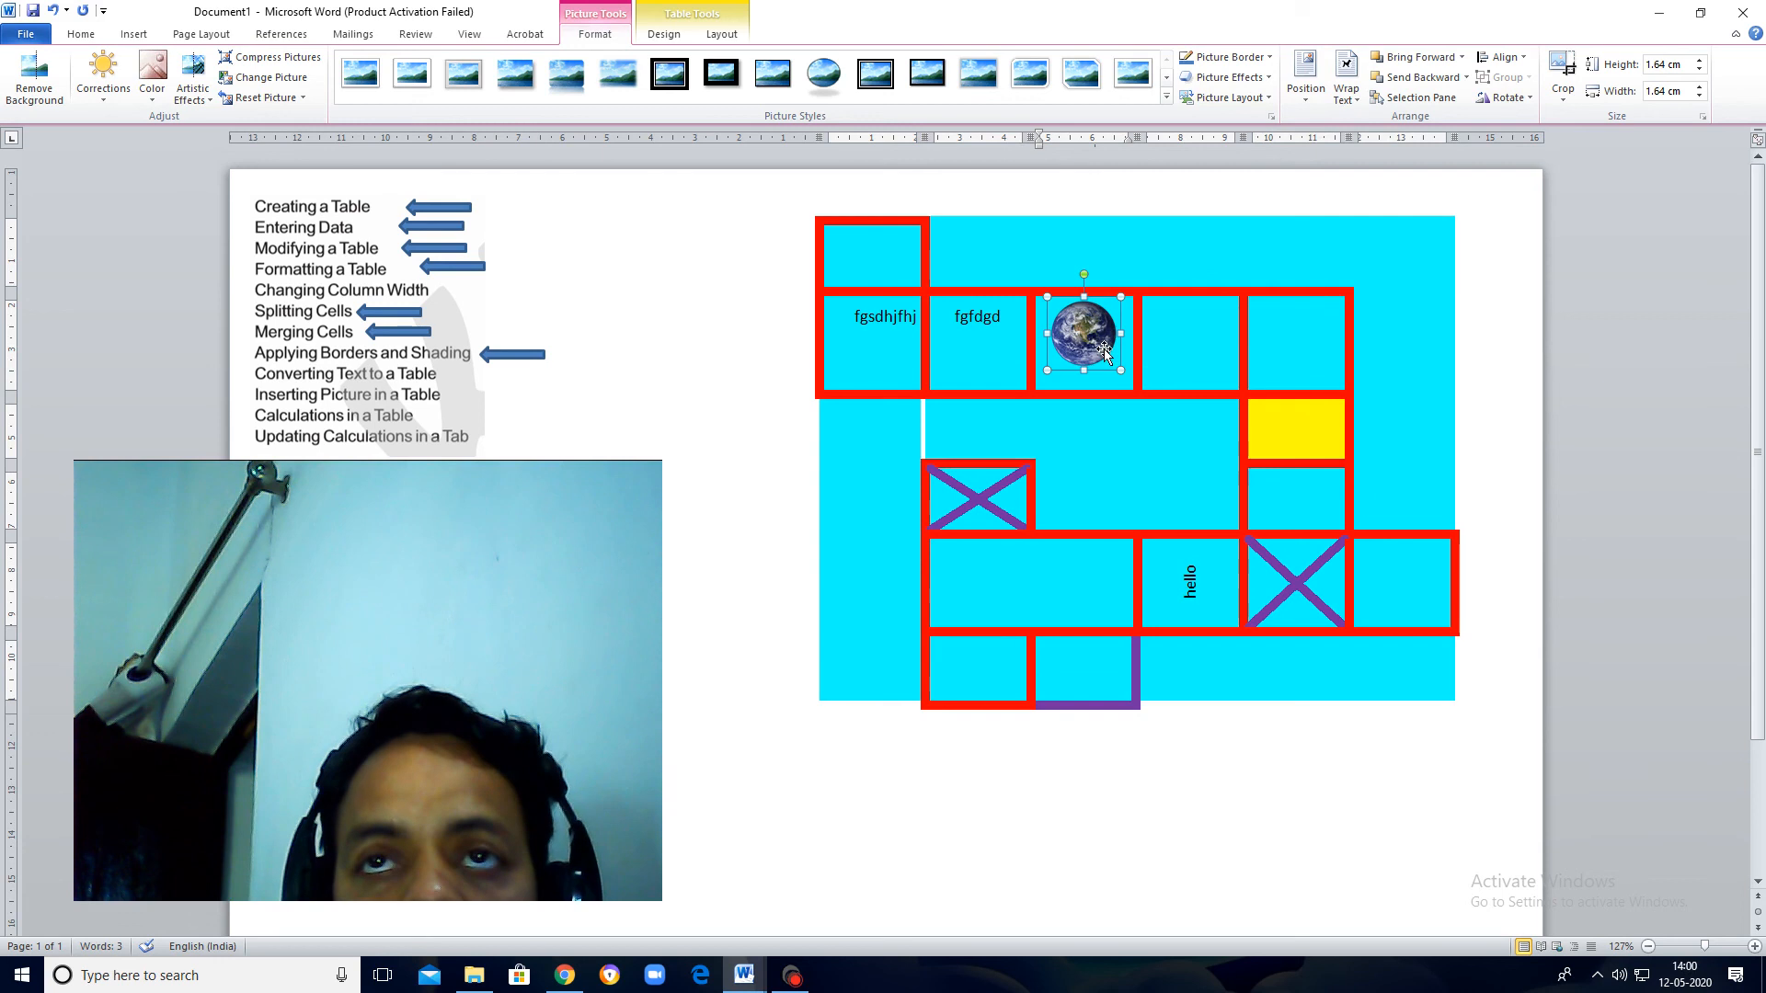
drag(1121, 369, 1109, 363)
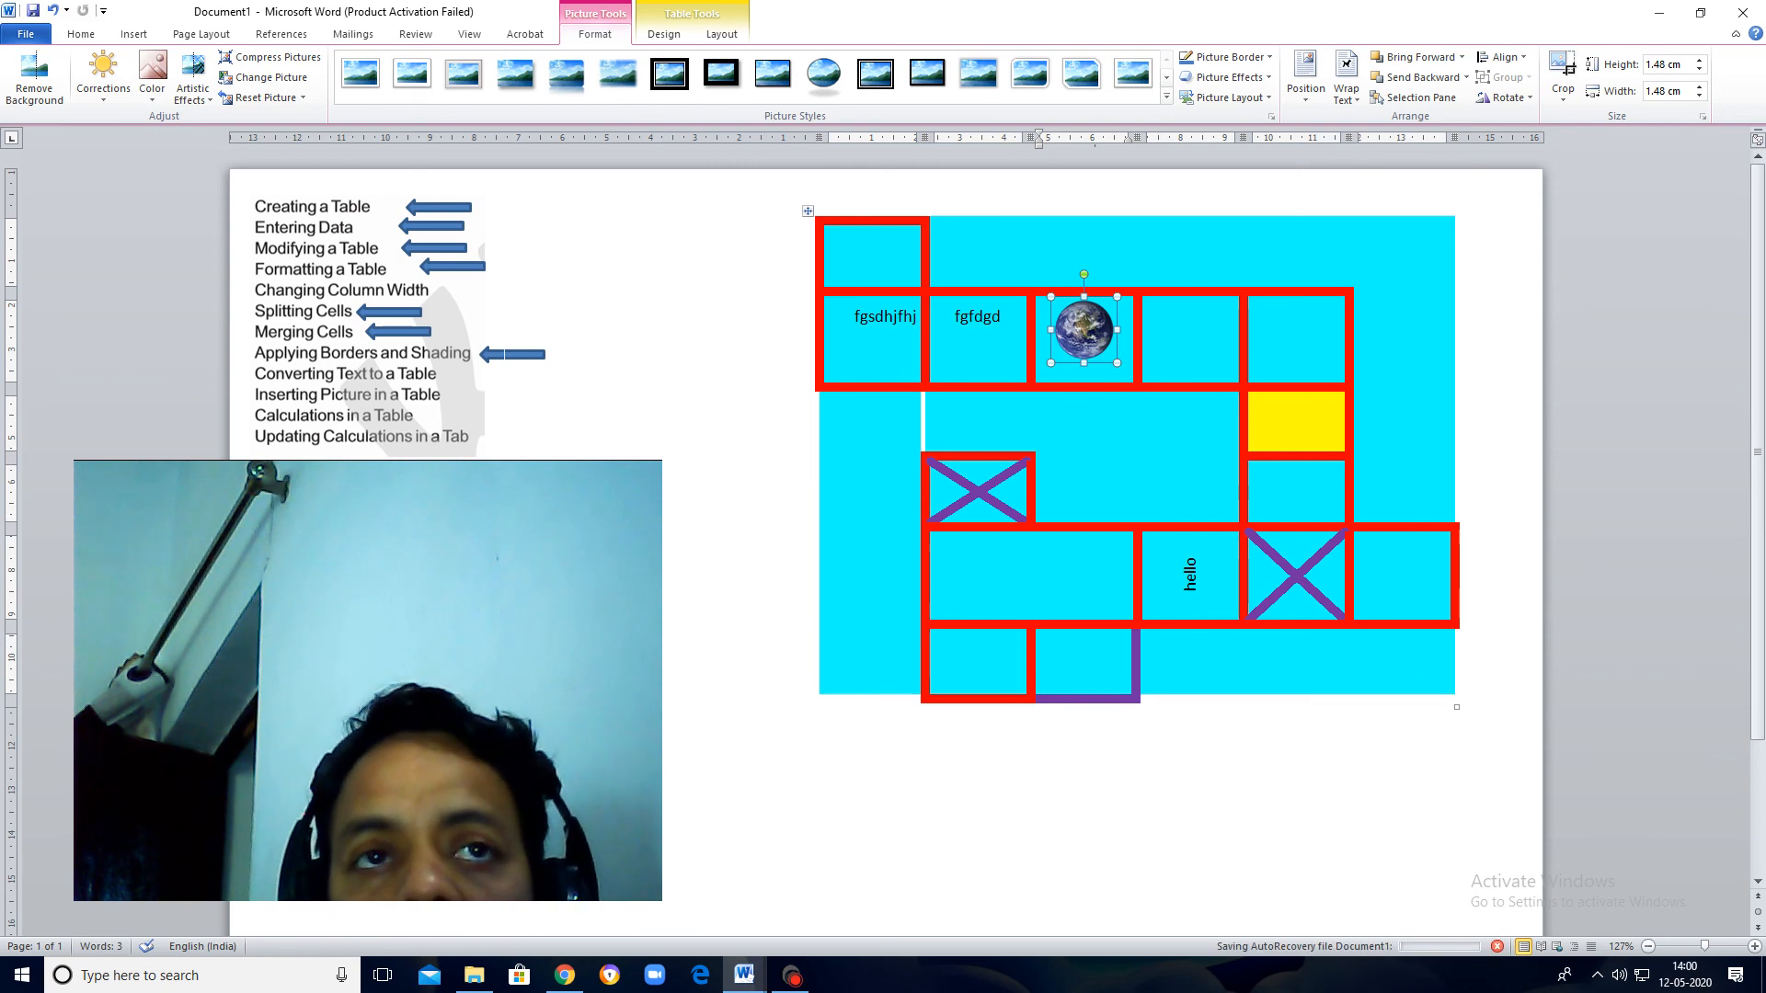
Step: Insert a one-column, three-row table after "fgs" in the second row's first cell and enter 2 and 3 in its first two cells
click(512, 354)
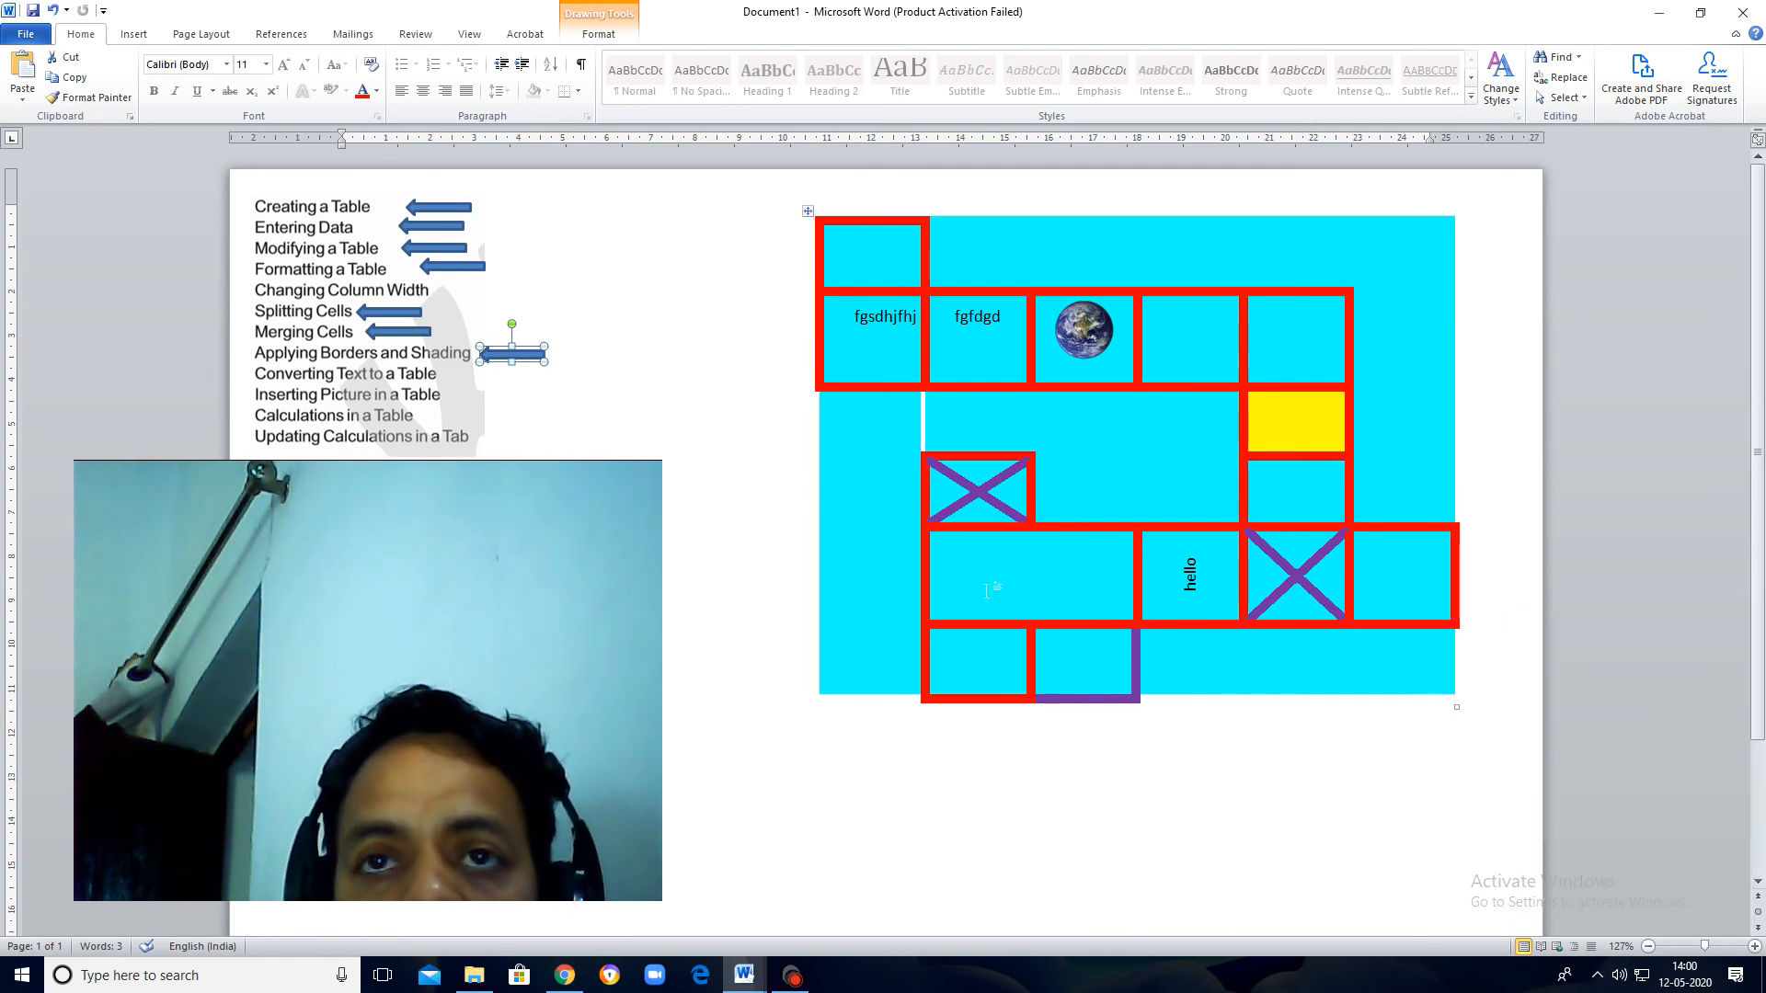
click(852, 372)
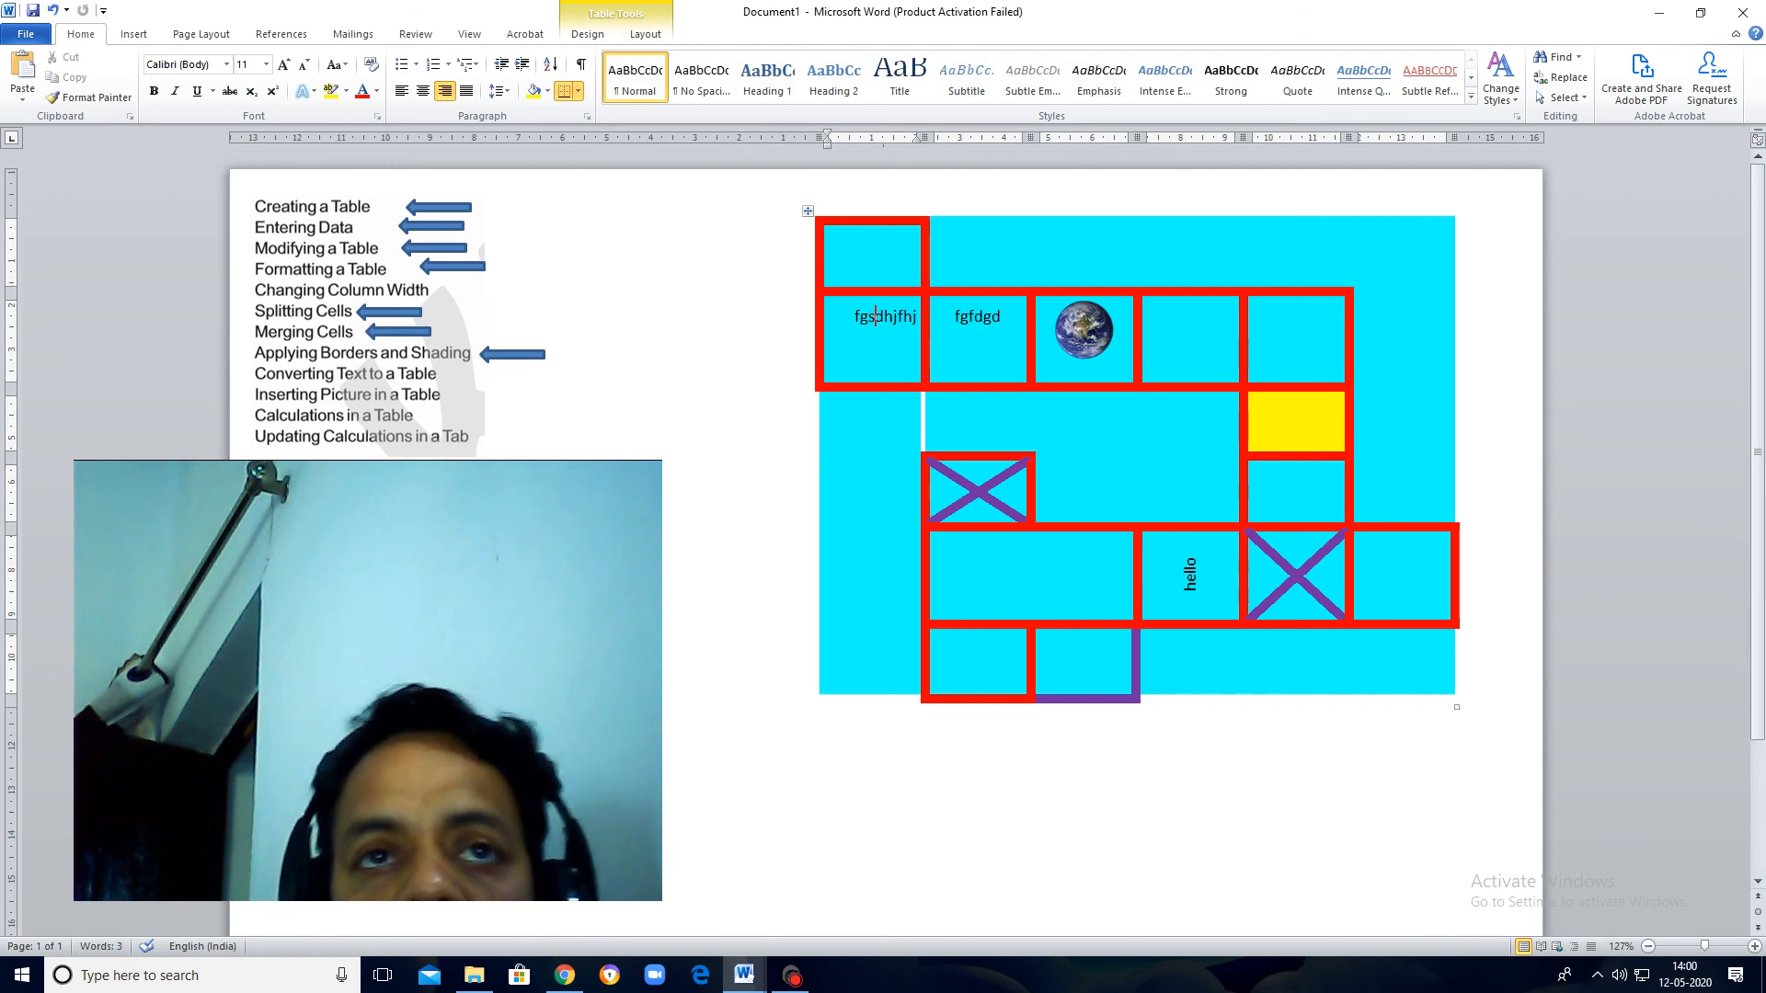
click(134, 34)
click(147, 75)
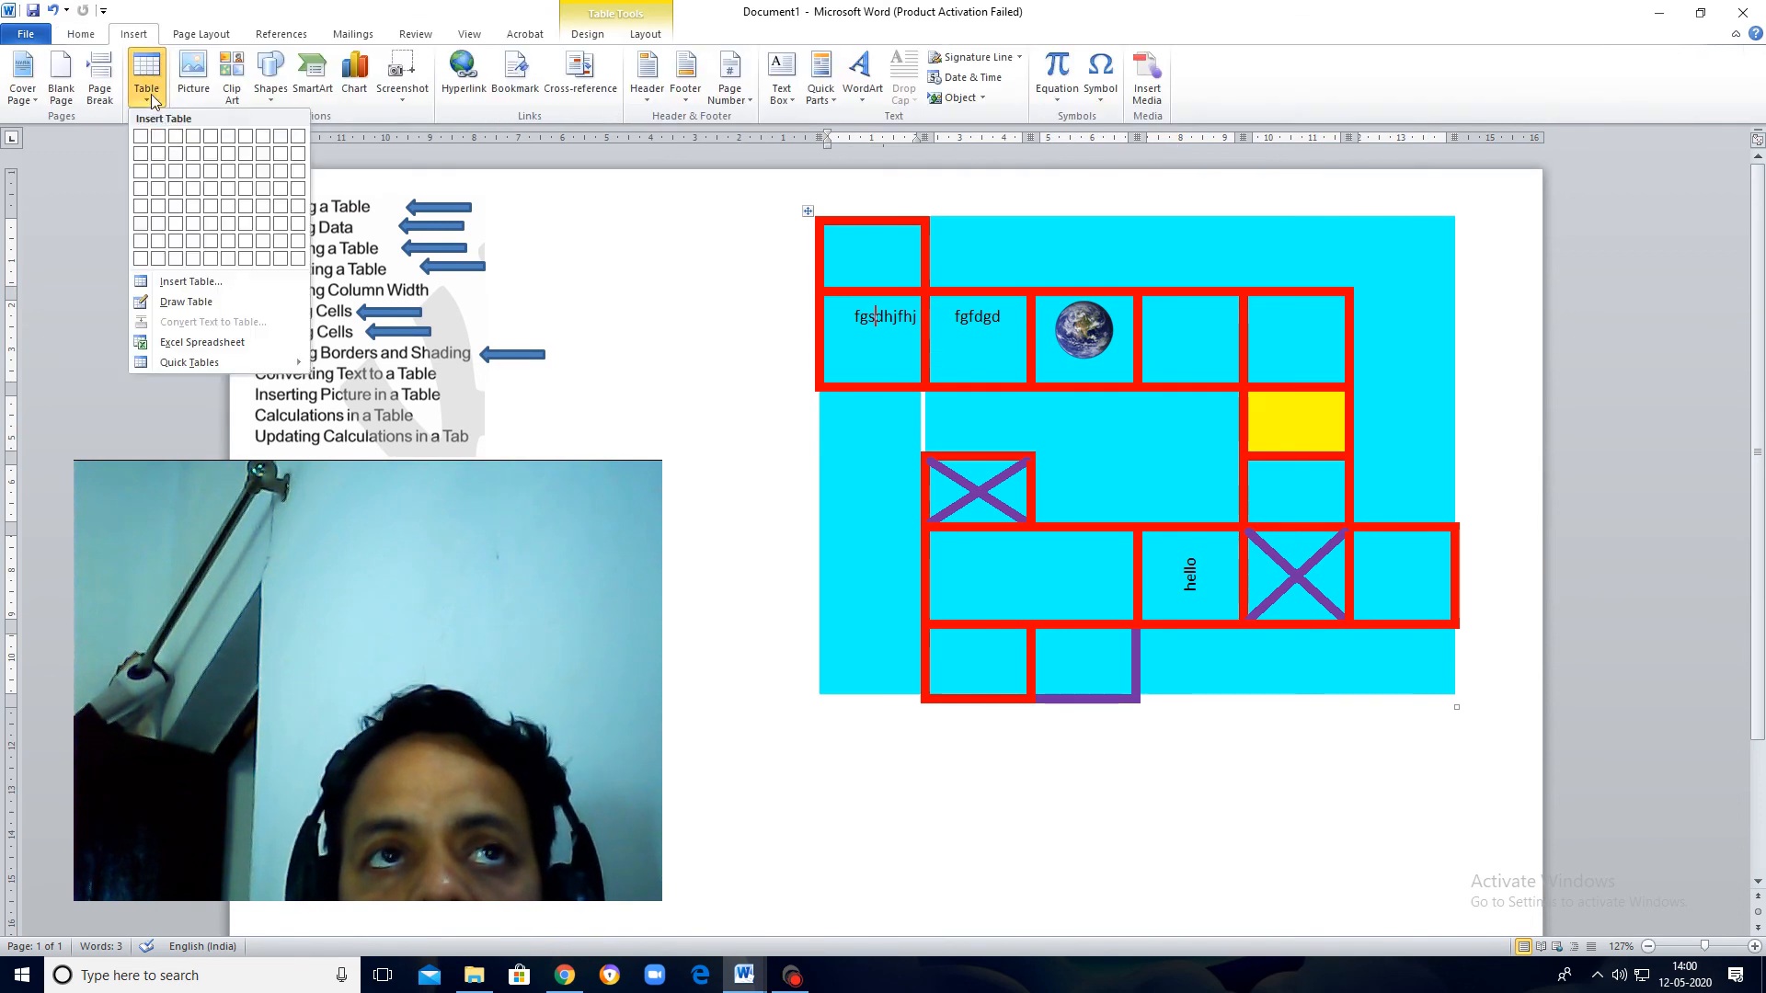
click(141, 171)
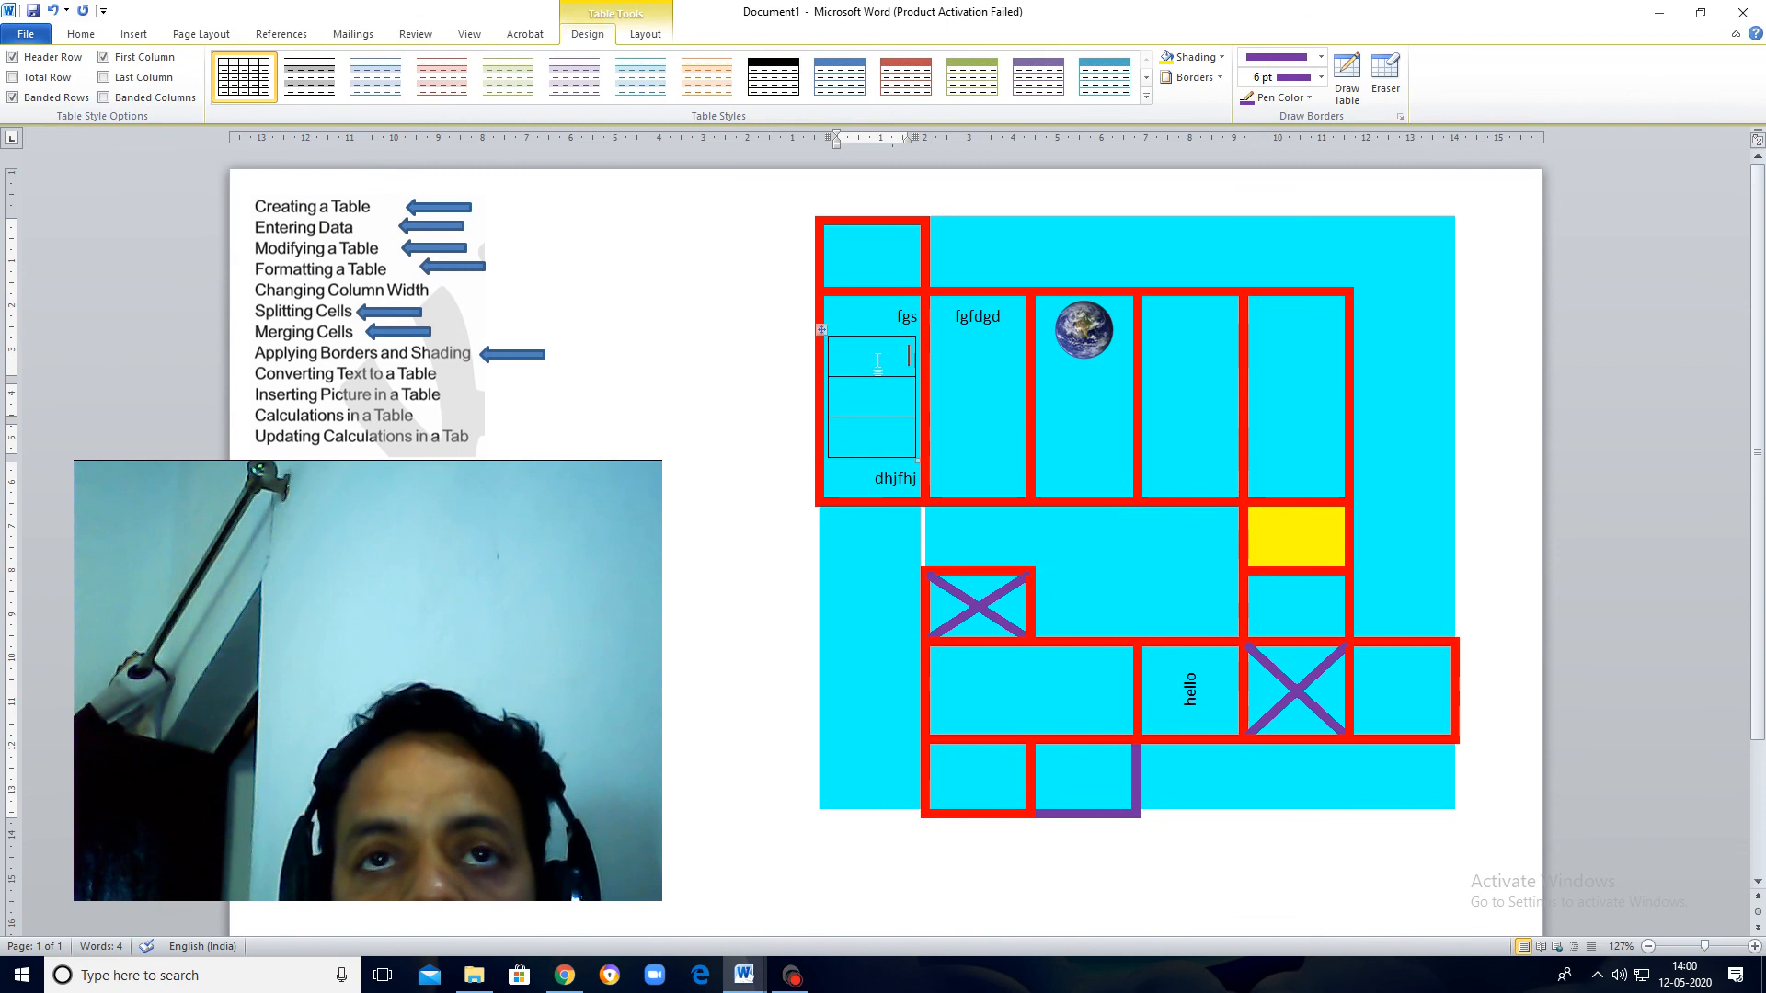
text(2)
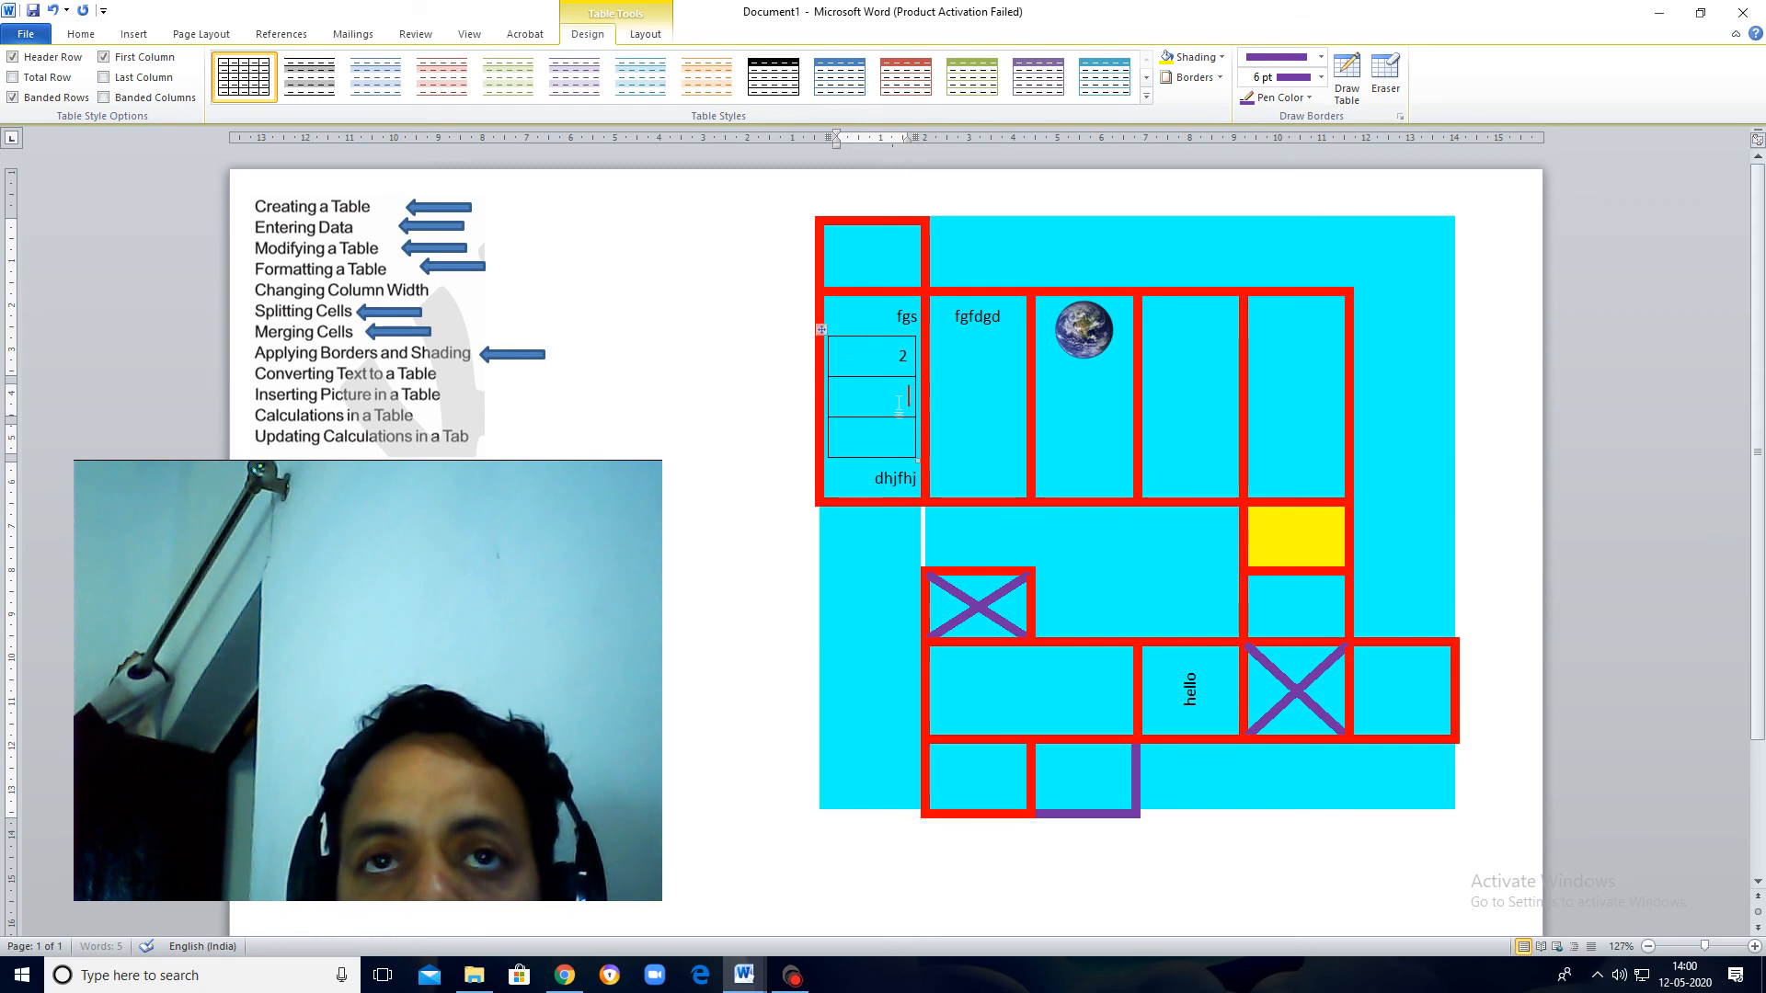
text(3)
Step: Add the formula =SUM(ABOVE) to the nested table's third cell
click(894, 440)
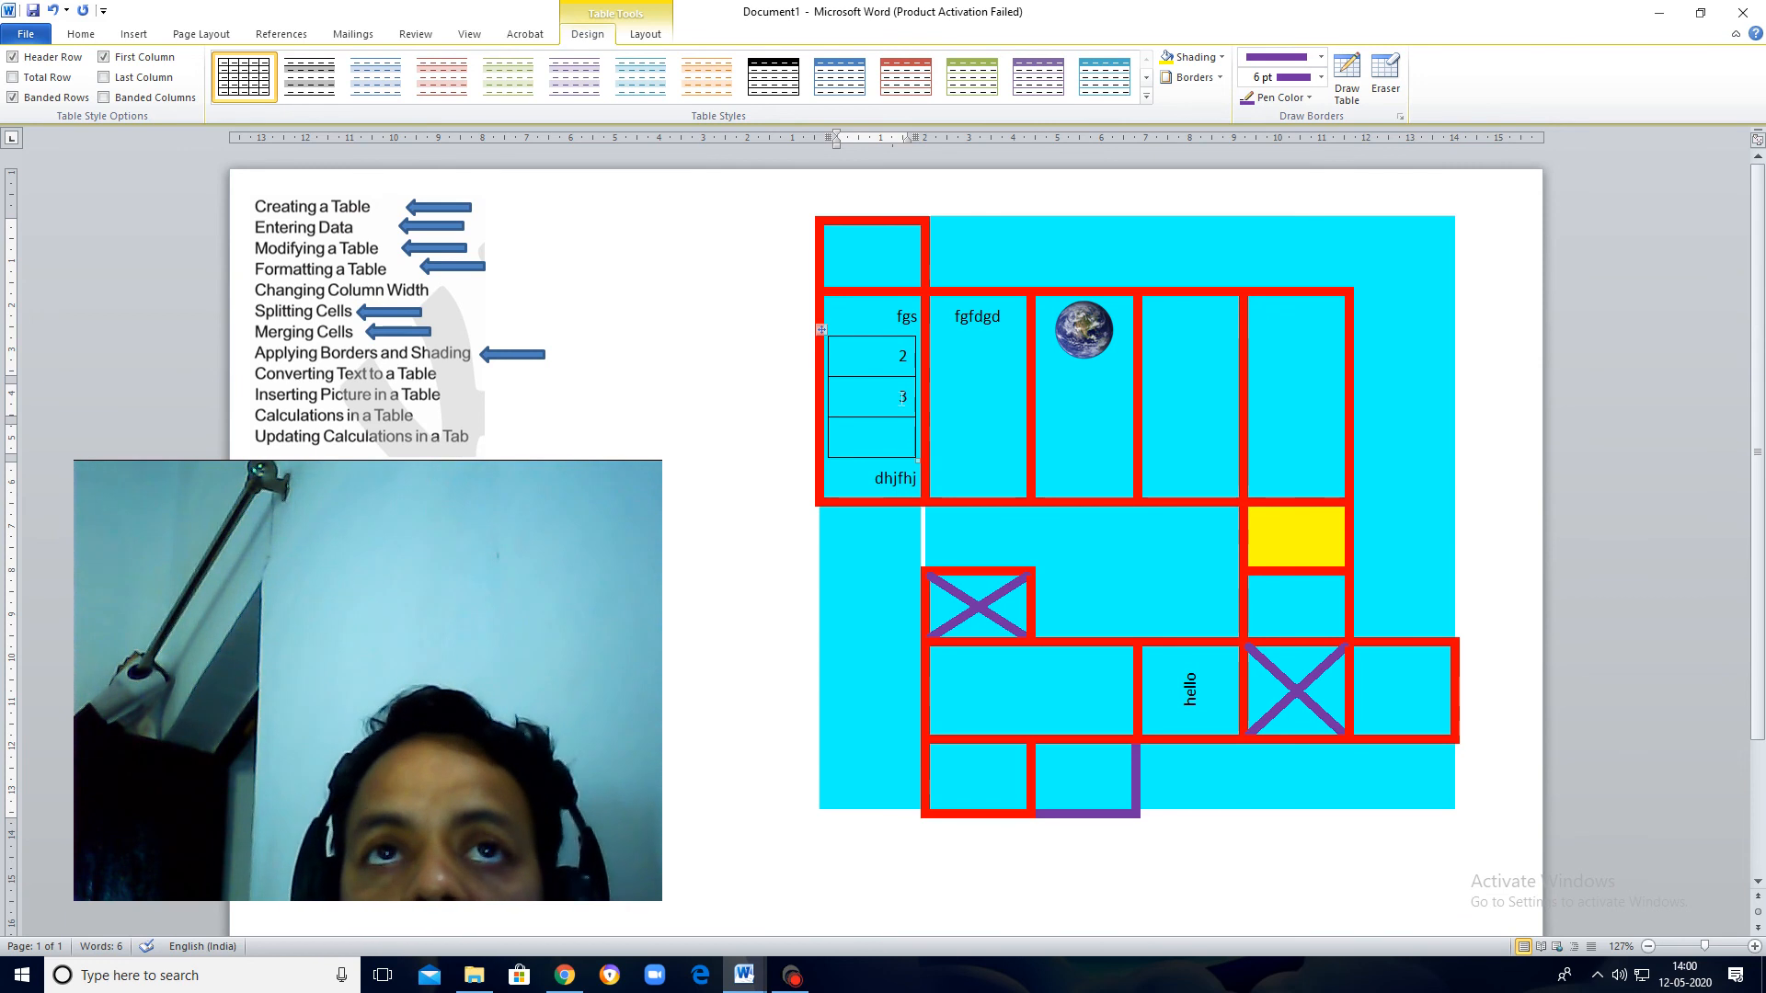
click(645, 35)
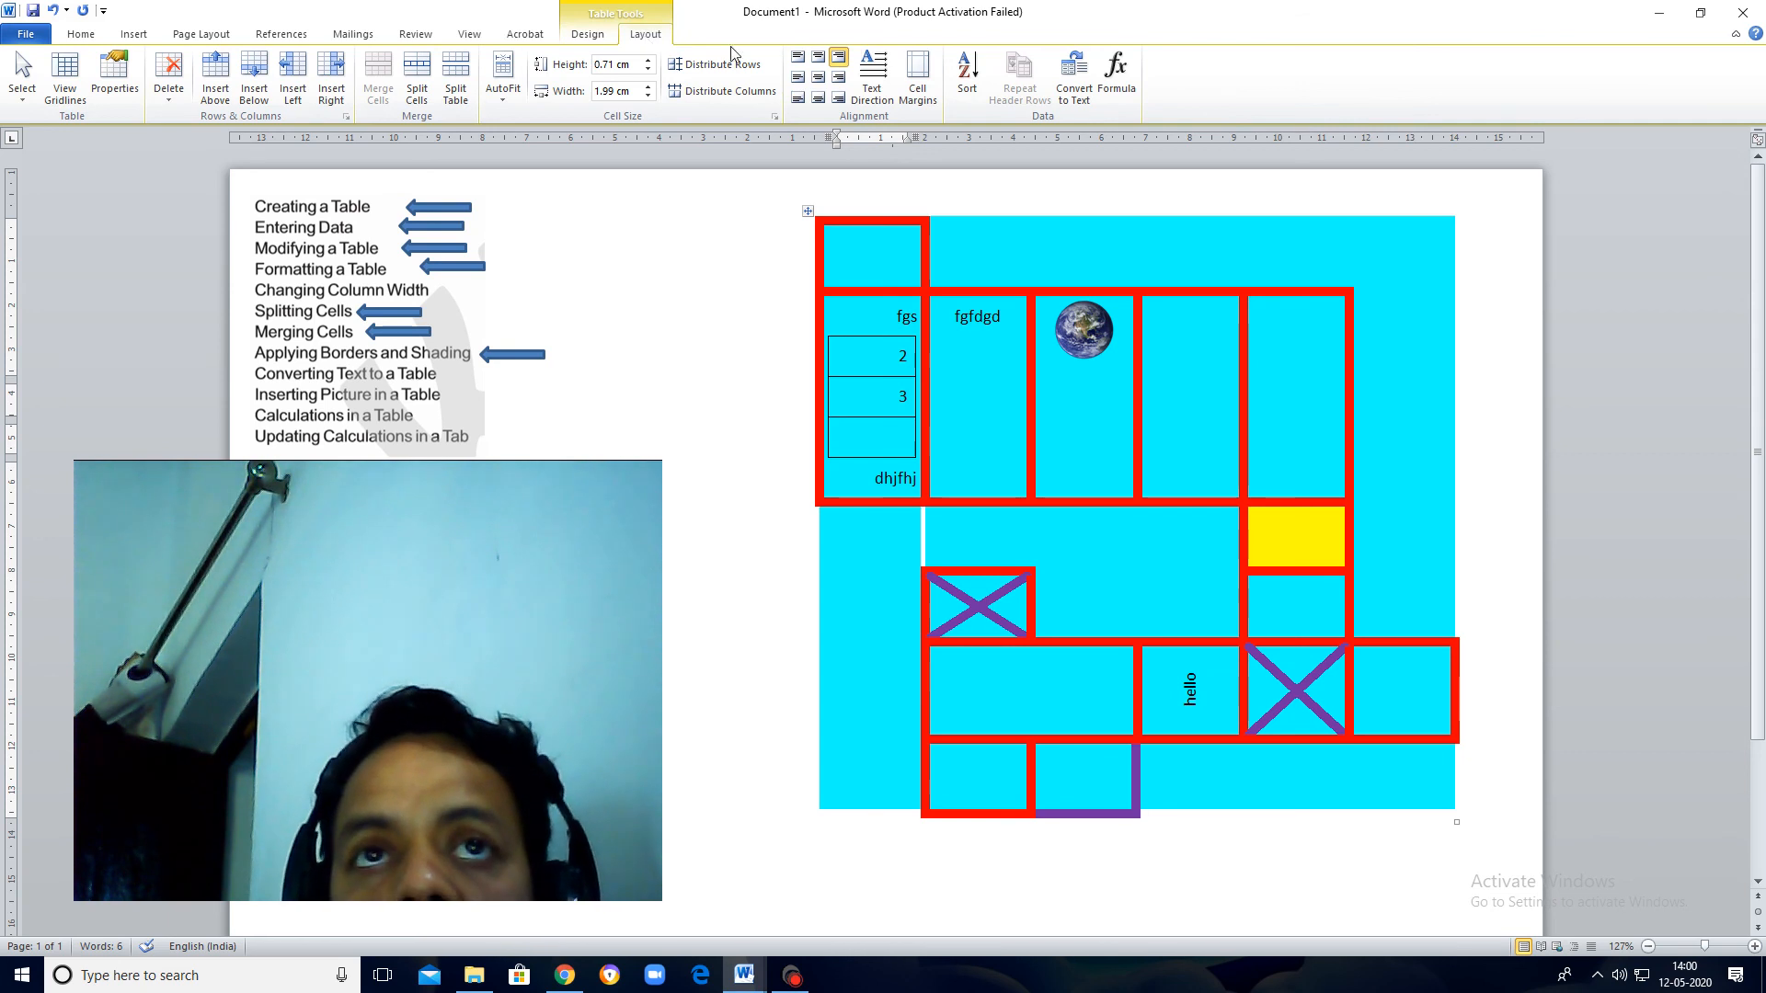
click(1128, 79)
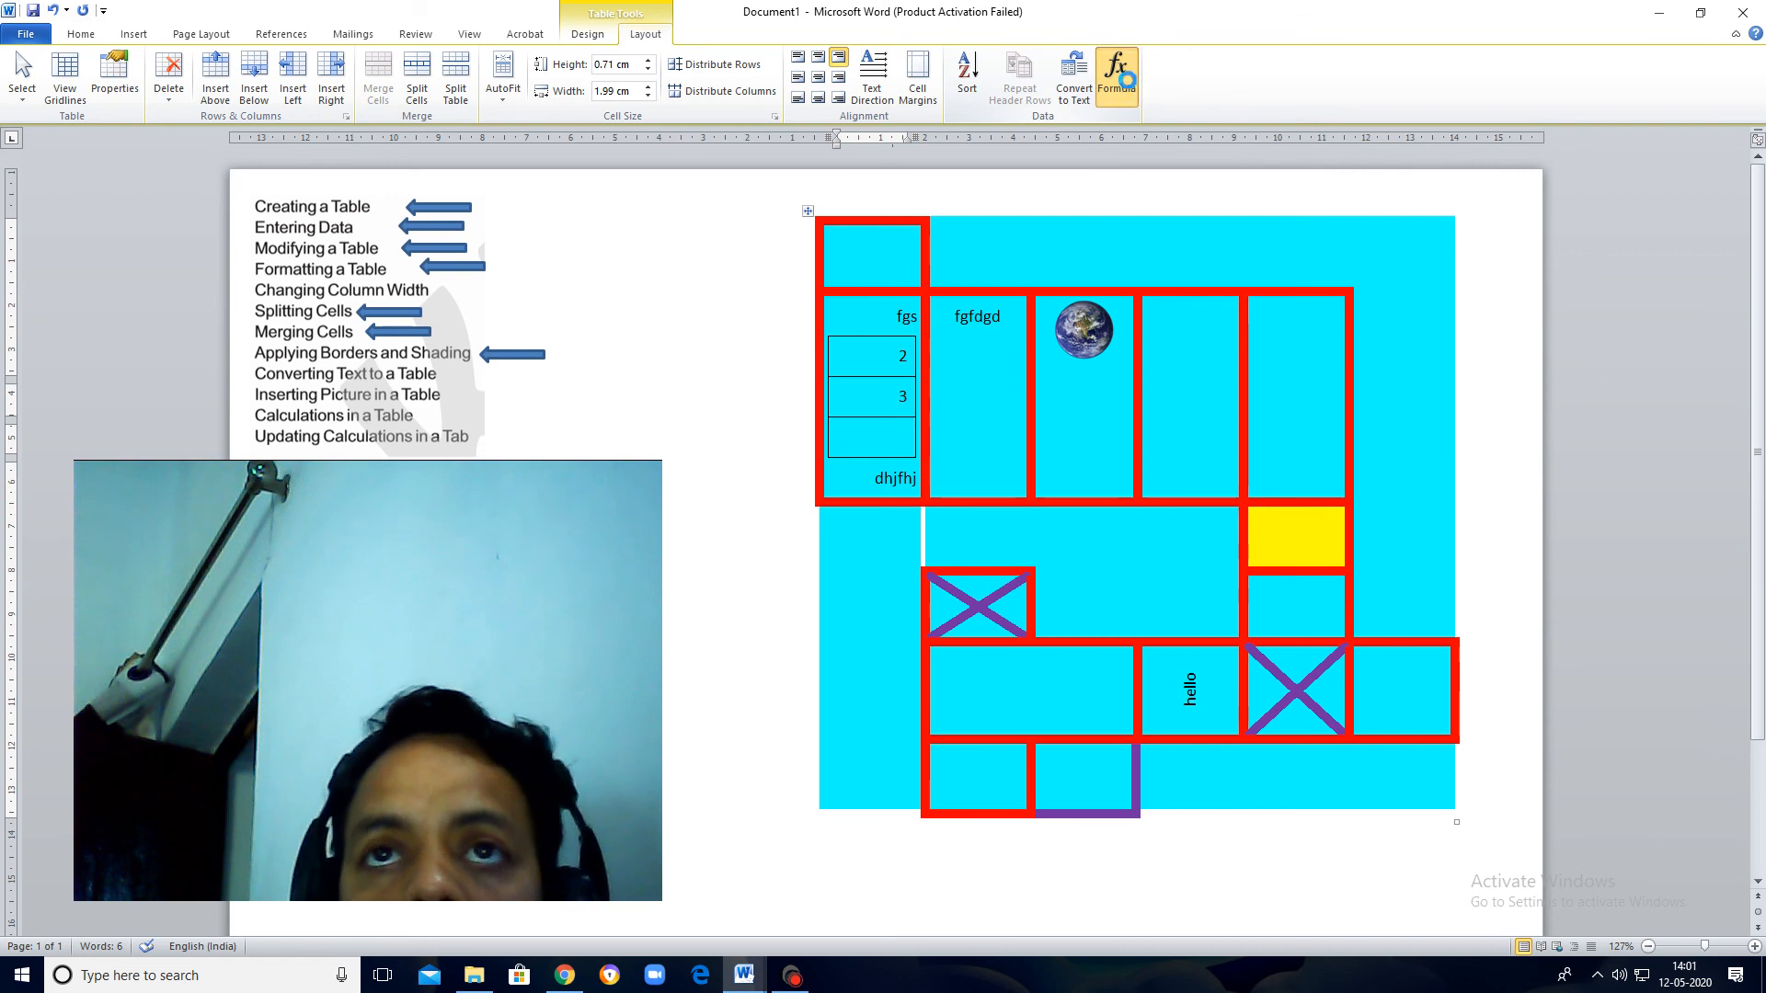
drag(839, 405, 1237, 472)
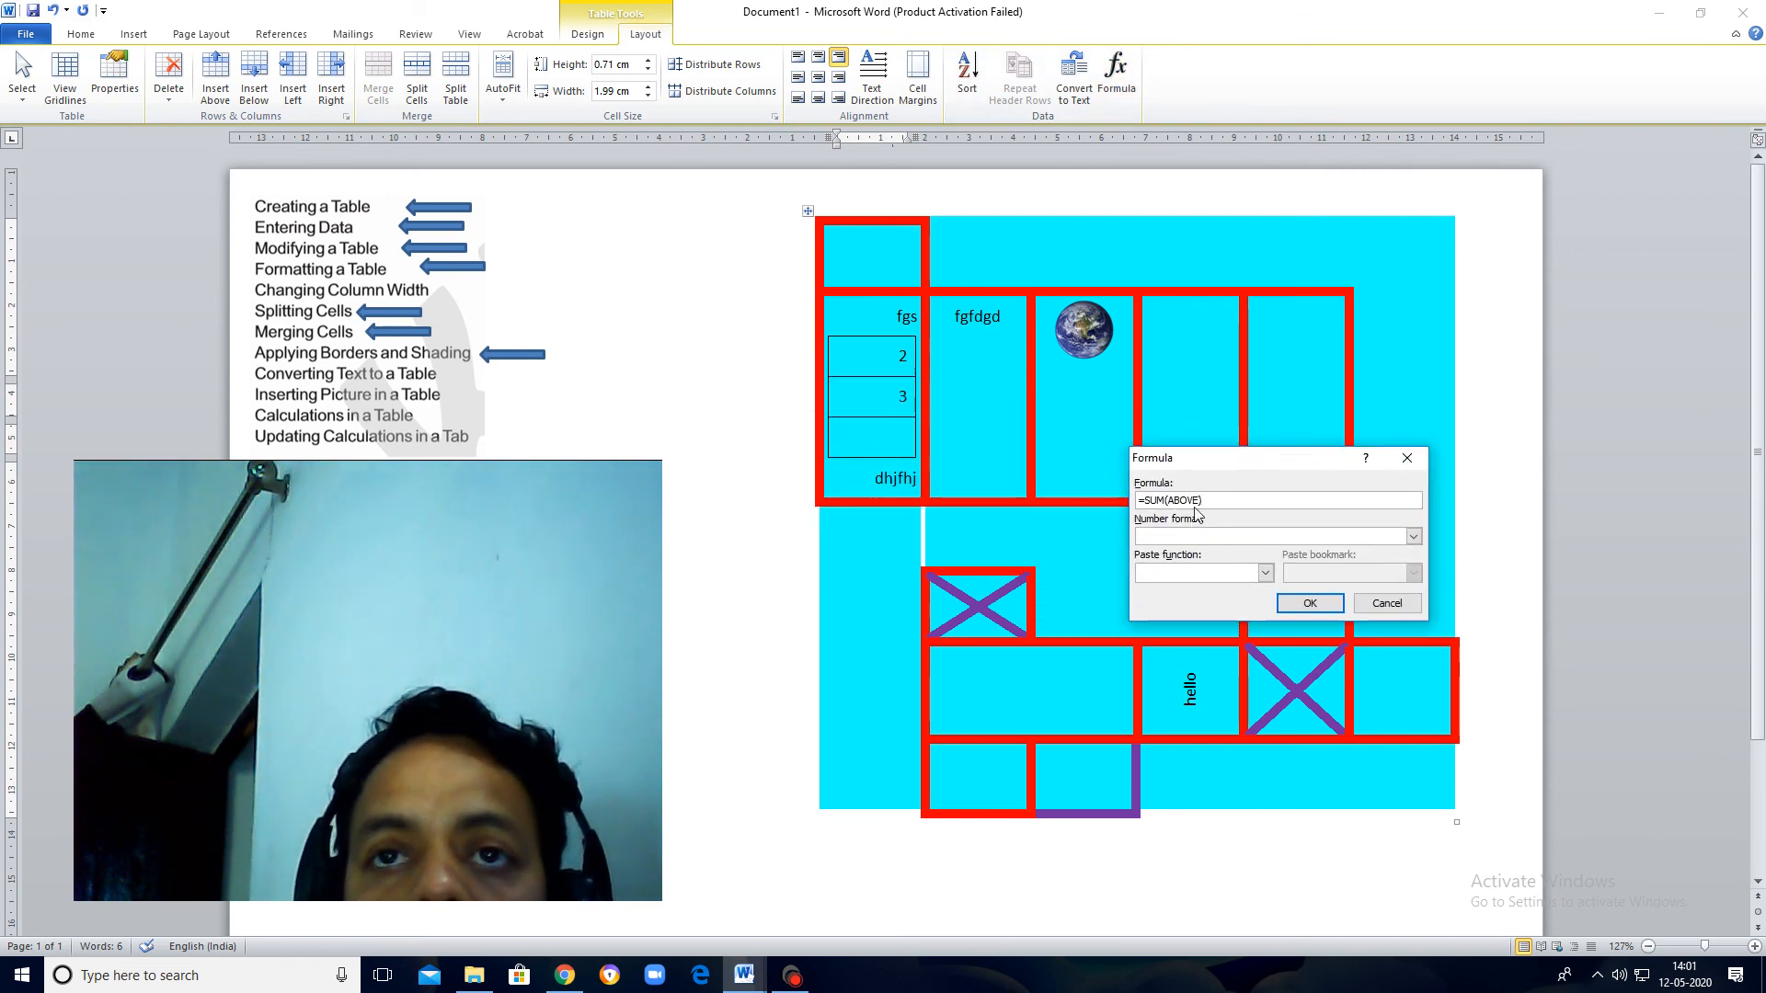
click(1312, 605)
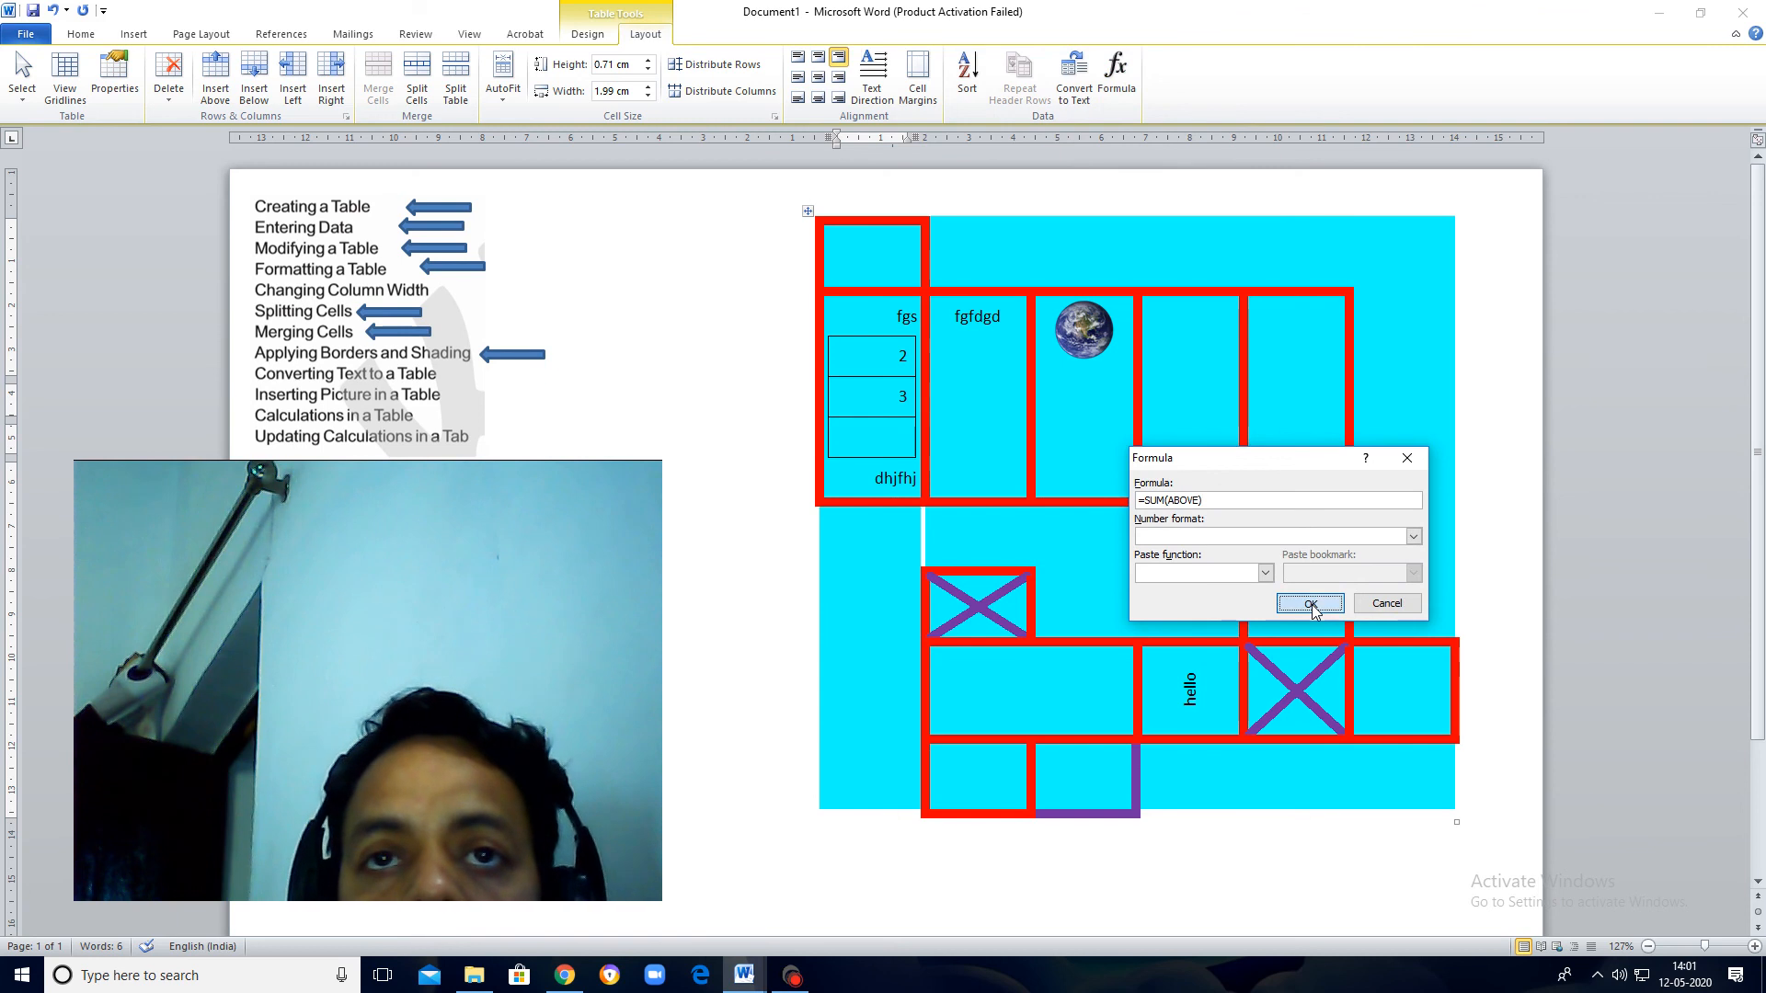
click(903, 438)
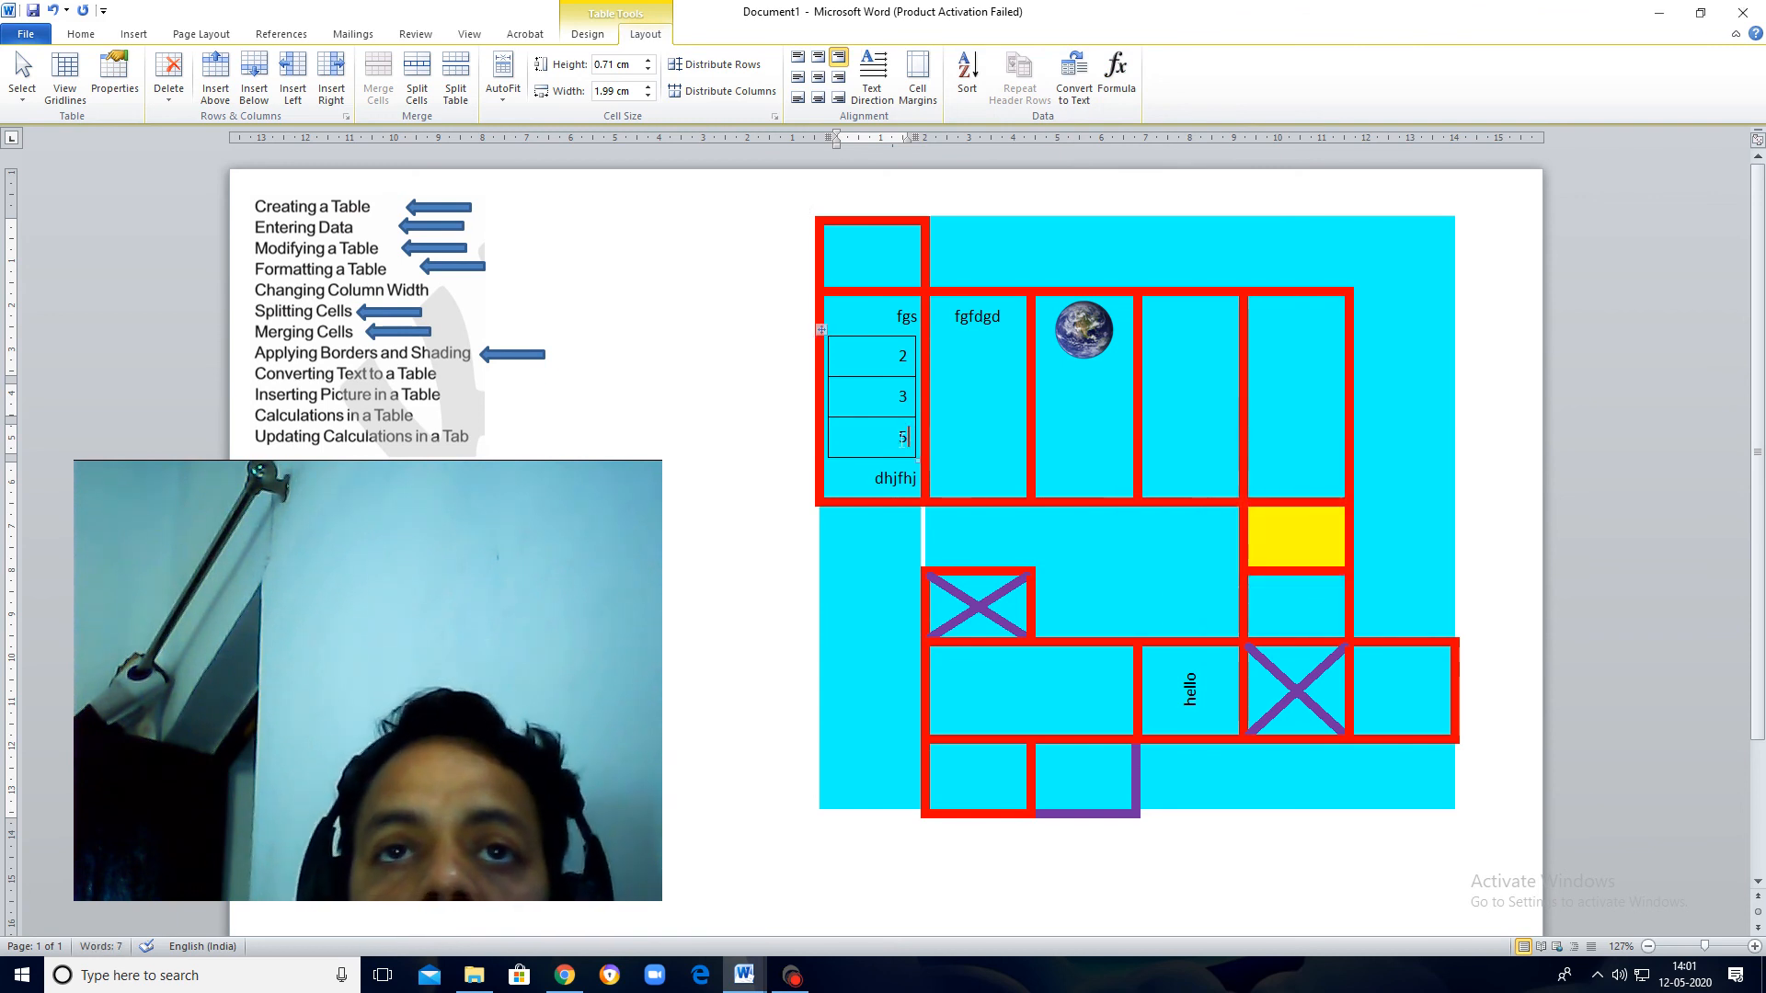
drag(902, 438, 890, 440)
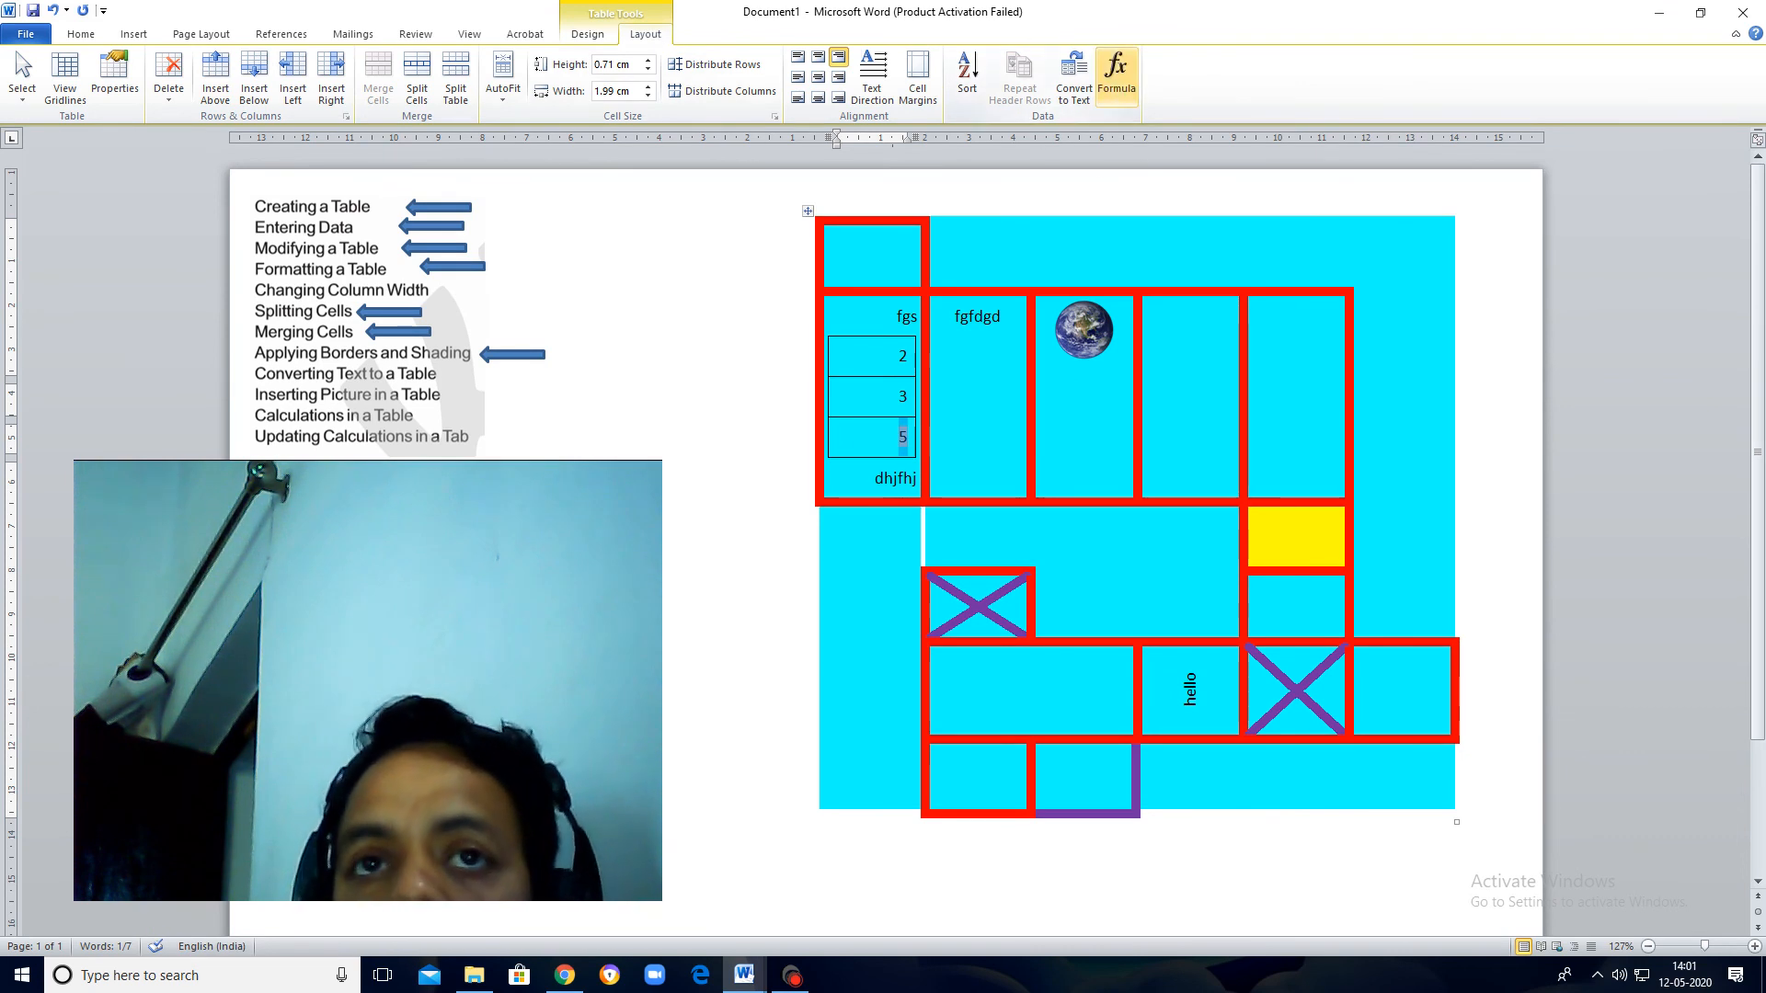
click(887, 434)
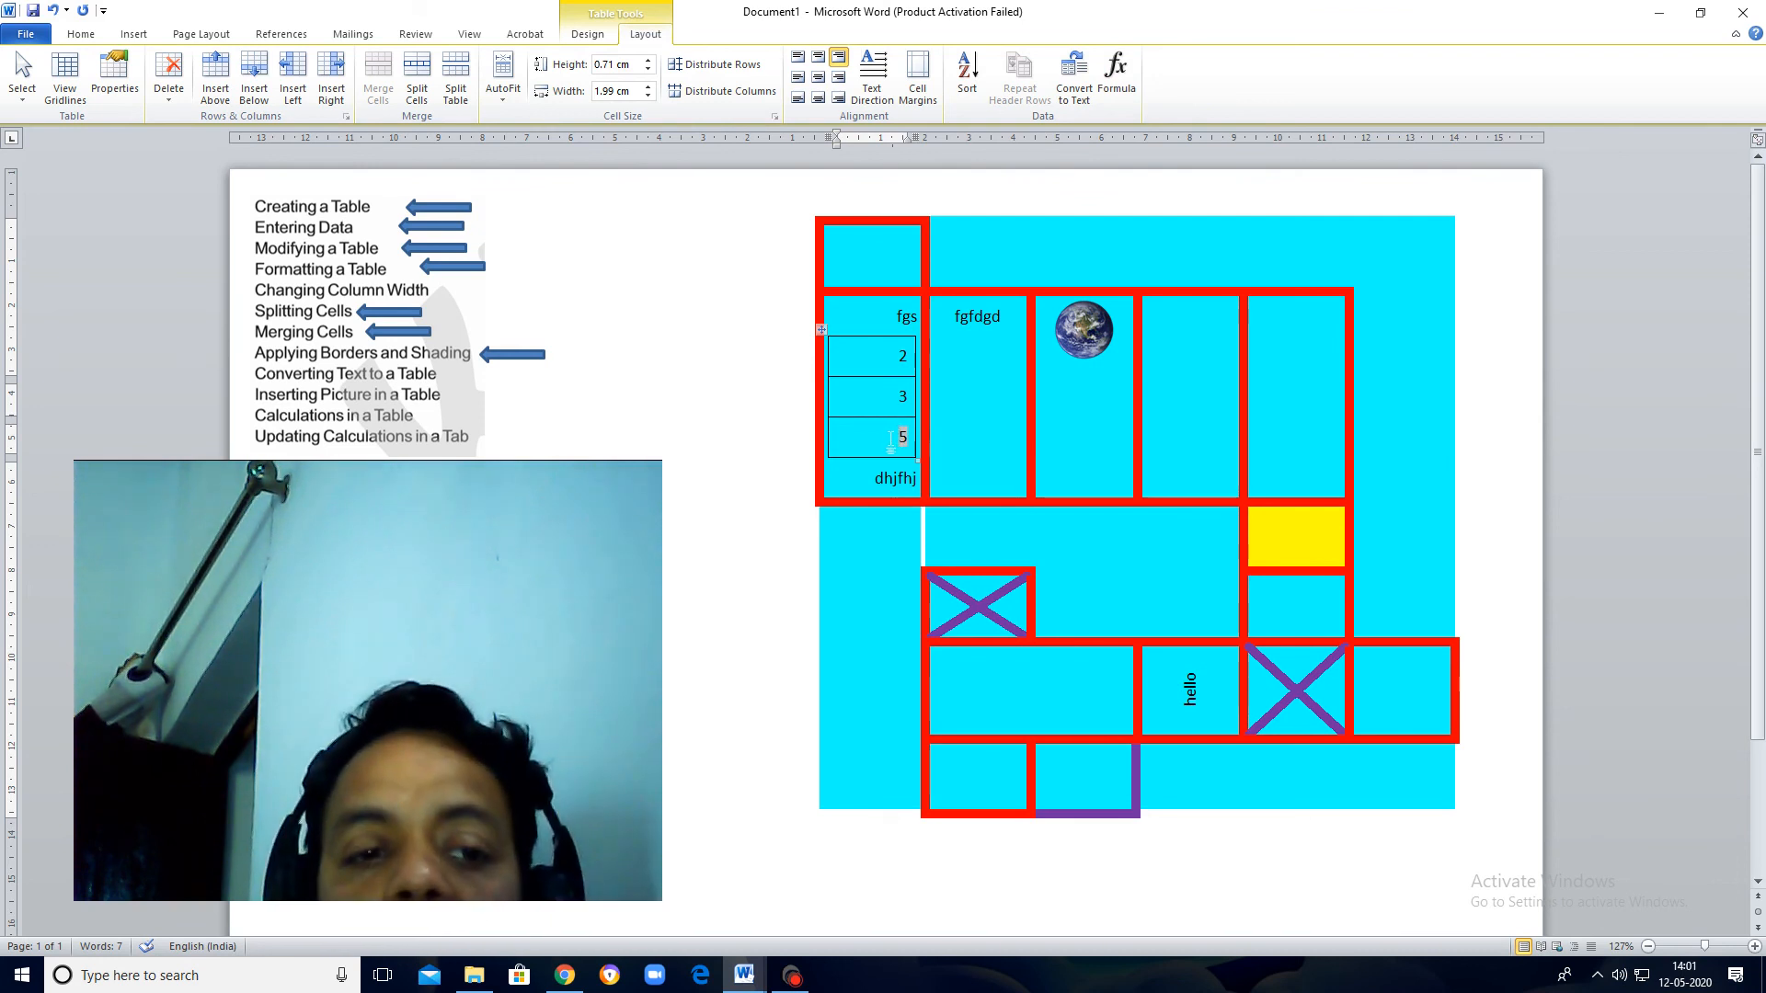
key(alt+Tab)
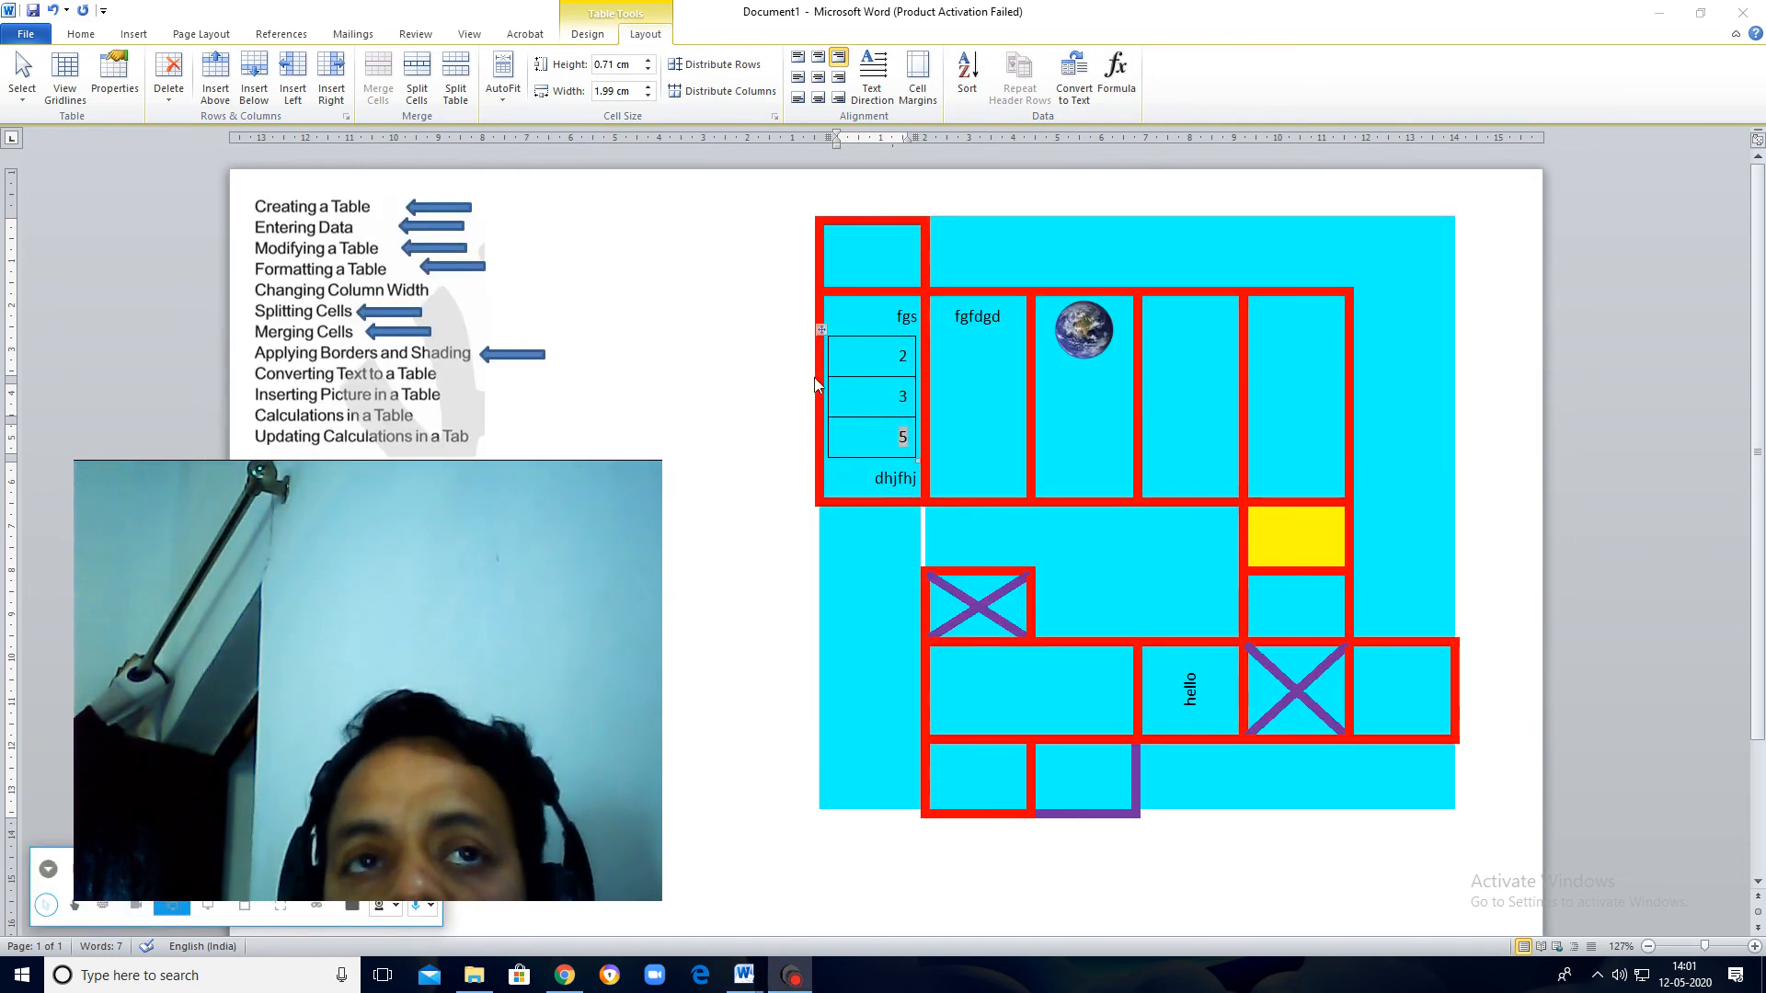